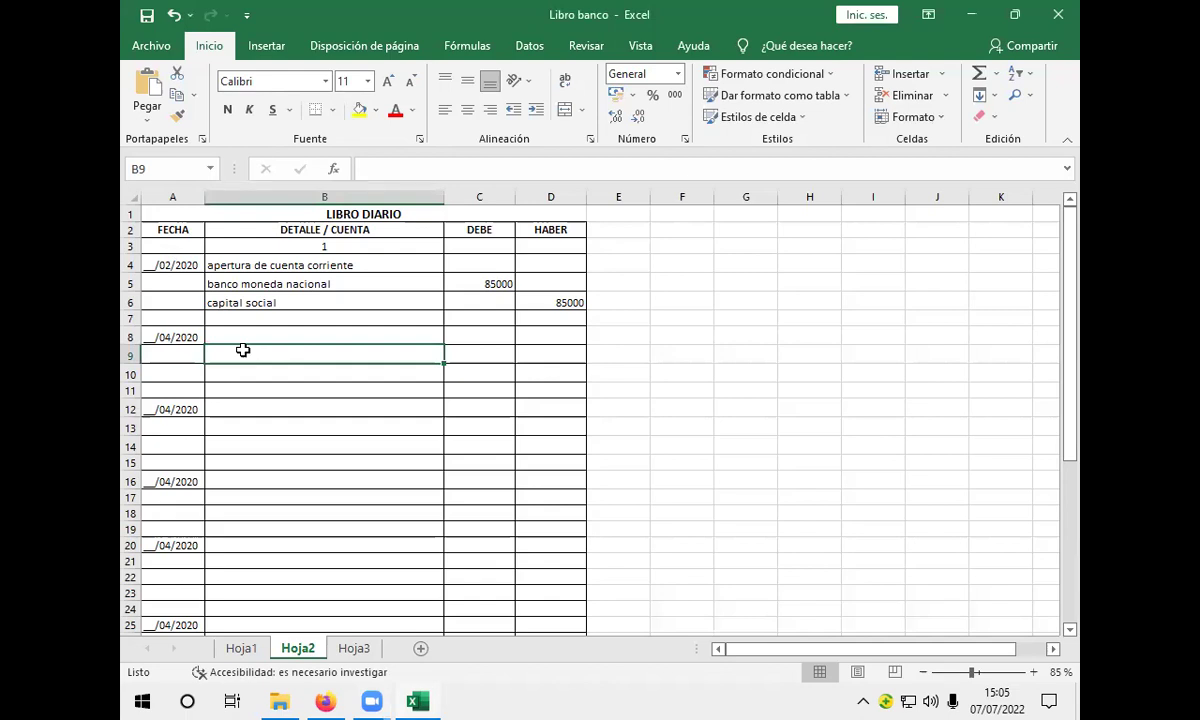
Enter the accounts "muebles y enseres" in B9 and "credito fiscal" in B10 of the journal.
{"action": "type", "text": "mueb"}
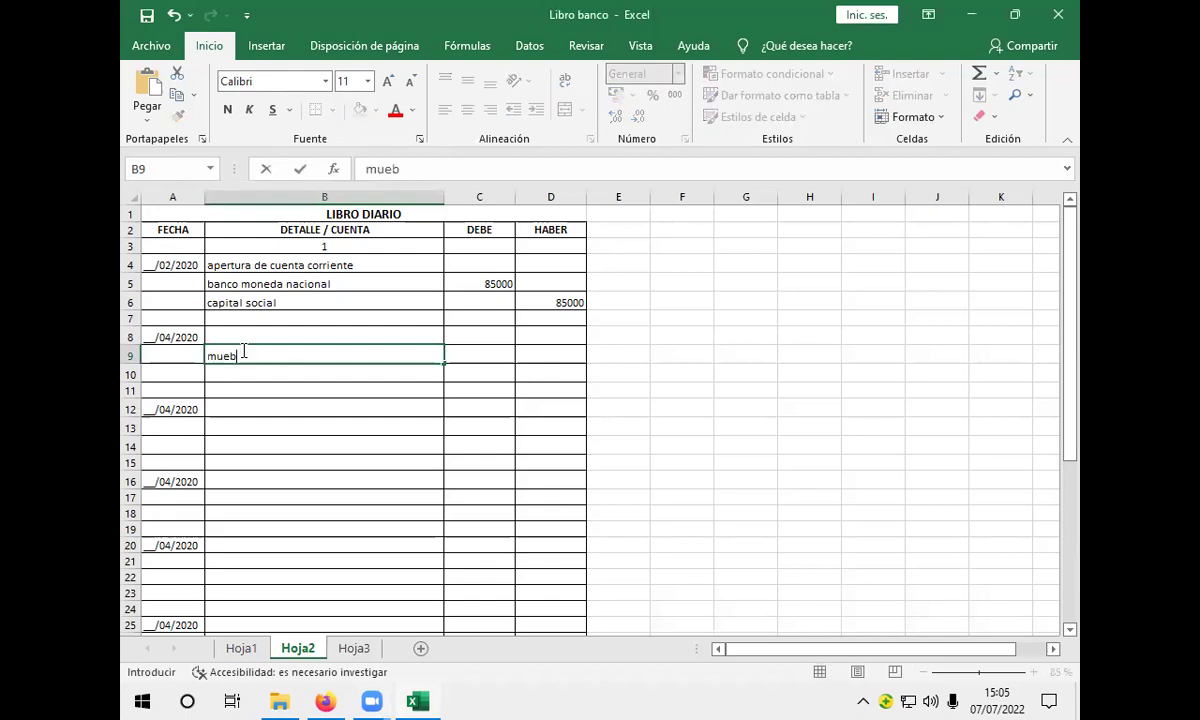
{"action": "type", "text": "les y enseres"}
{"action": "left_click", "coordinate": [256, 377]}
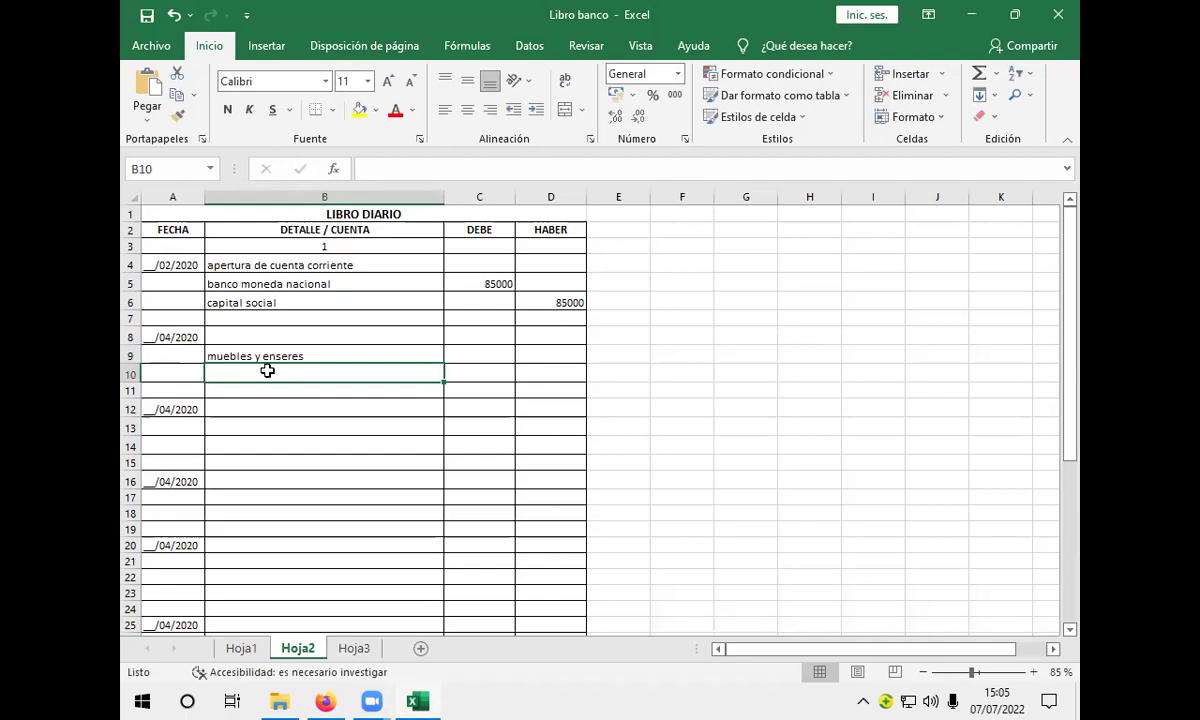
{"action": "type", "text": "credito"}
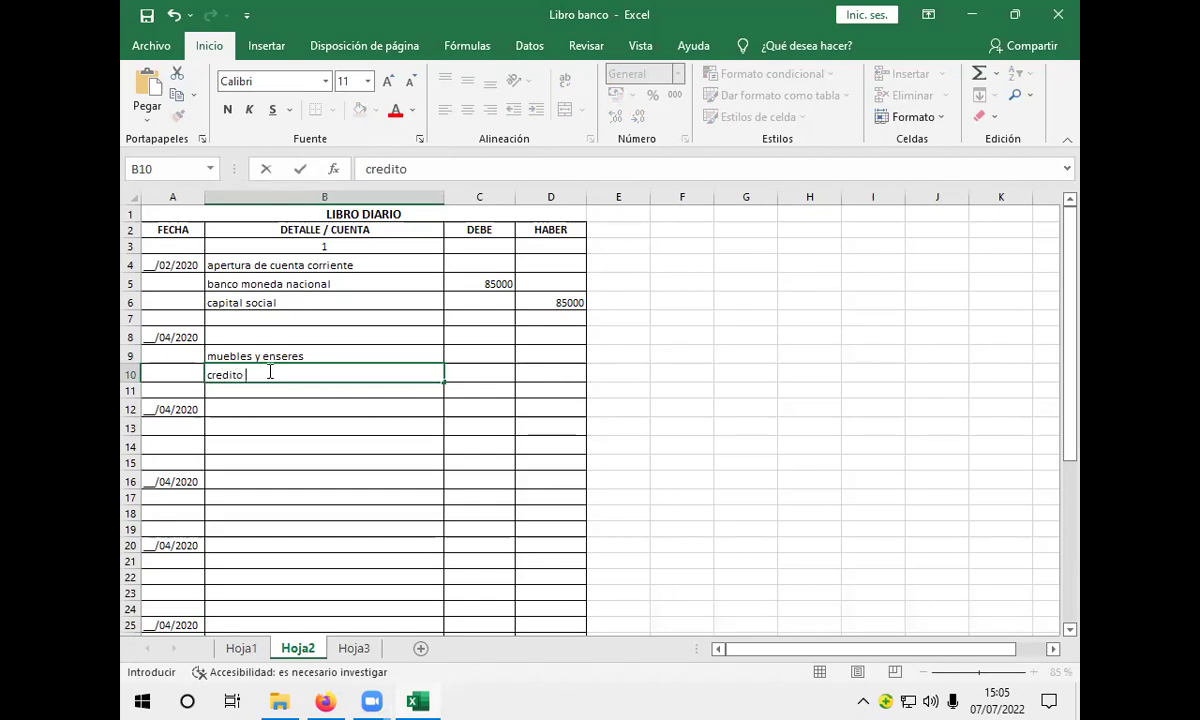
{"action": "type", "text": " fiscal"}
Enter "banco moneda nacional" in B11 as the credited account of the furniture purchase entry.
{"action": "left_click", "coordinate": [222, 284]}
{"action": "mouse_move", "coordinate": [225, 284]}
{"action": "left_mouse_down"}
{"action": "mouse_move", "coordinate": [291, 298]}
{"action": "mouse_move", "coordinate": [210, 282]}
{"action": "left_mouse_up"}
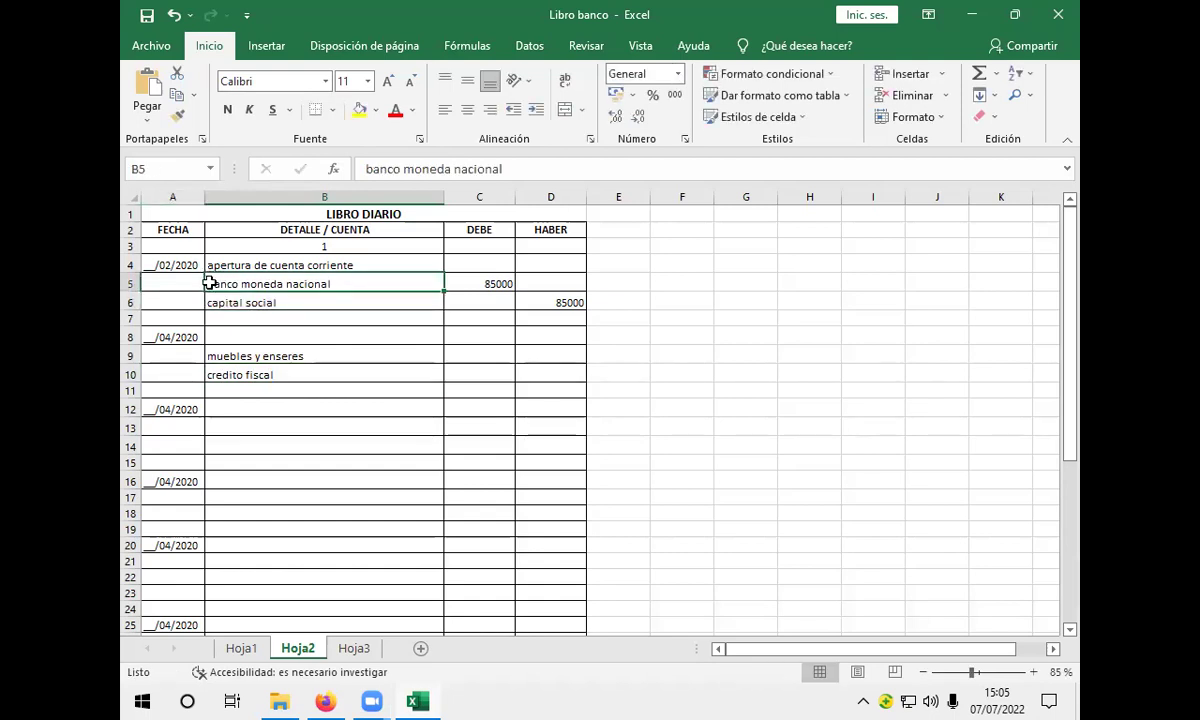
{"action": "left_click", "coordinate": [259, 402]}
{"action": "left_click", "coordinate": [271, 391]}
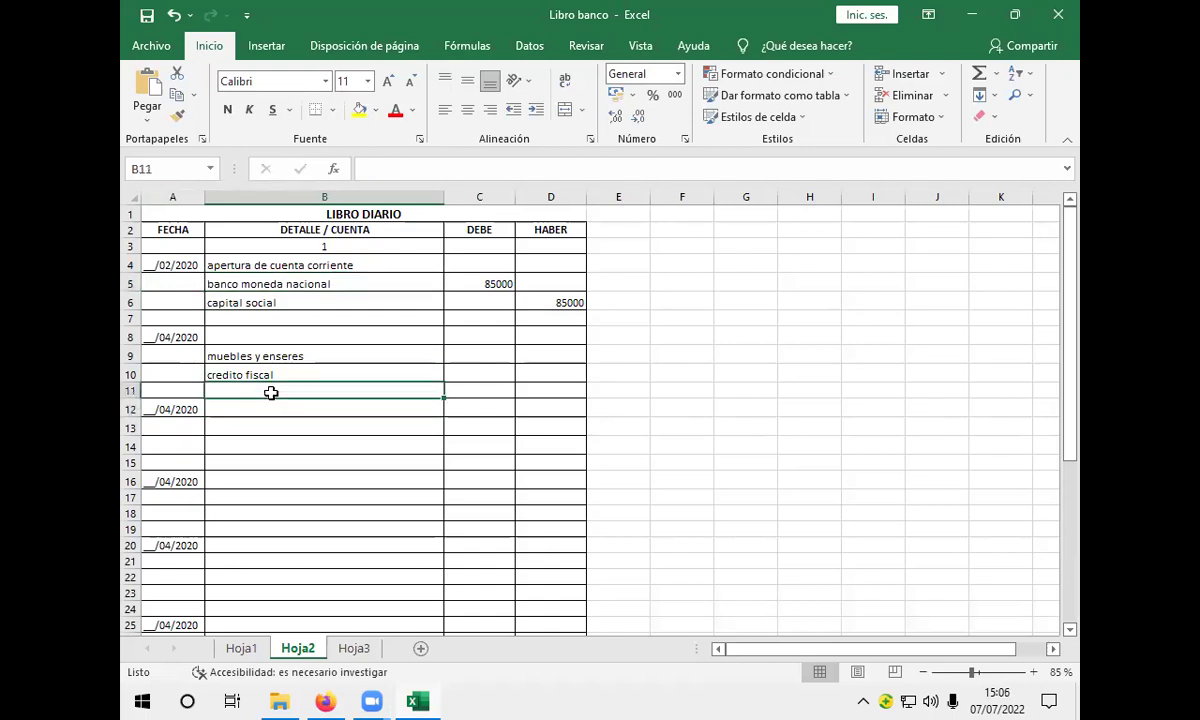
{"action": "type", "text": "ban"}
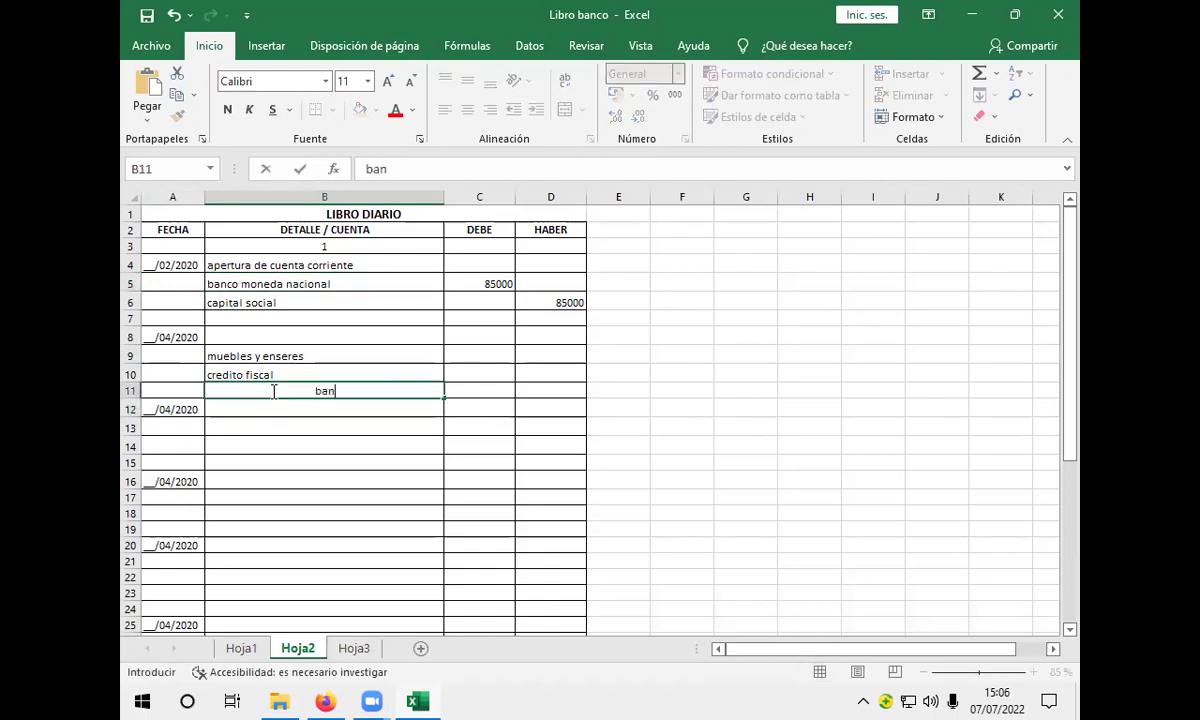
{"action": "type", "text": "co nacional"}
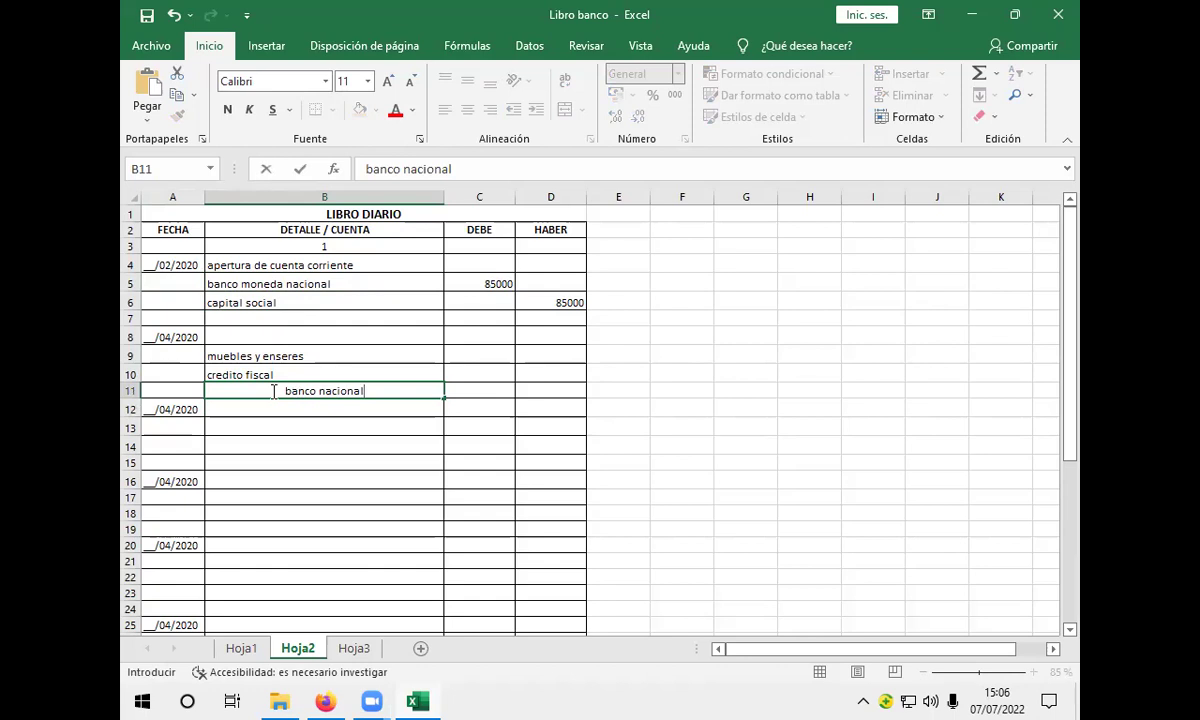
{"action": "key", "text": "BackSpace"}
{"action": "key", "text": "BackSpace"}
{"action": "key", "text": "BackSpace"}
{"action": "key", "text": "BackSpace"}
{"action": "key", "text": "BackSpace"}
{"action": "key", "text": "BackSpace"}
{"action": "key", "text": "BackSpace"}
{"action": "key", "text": "BackSpace"}
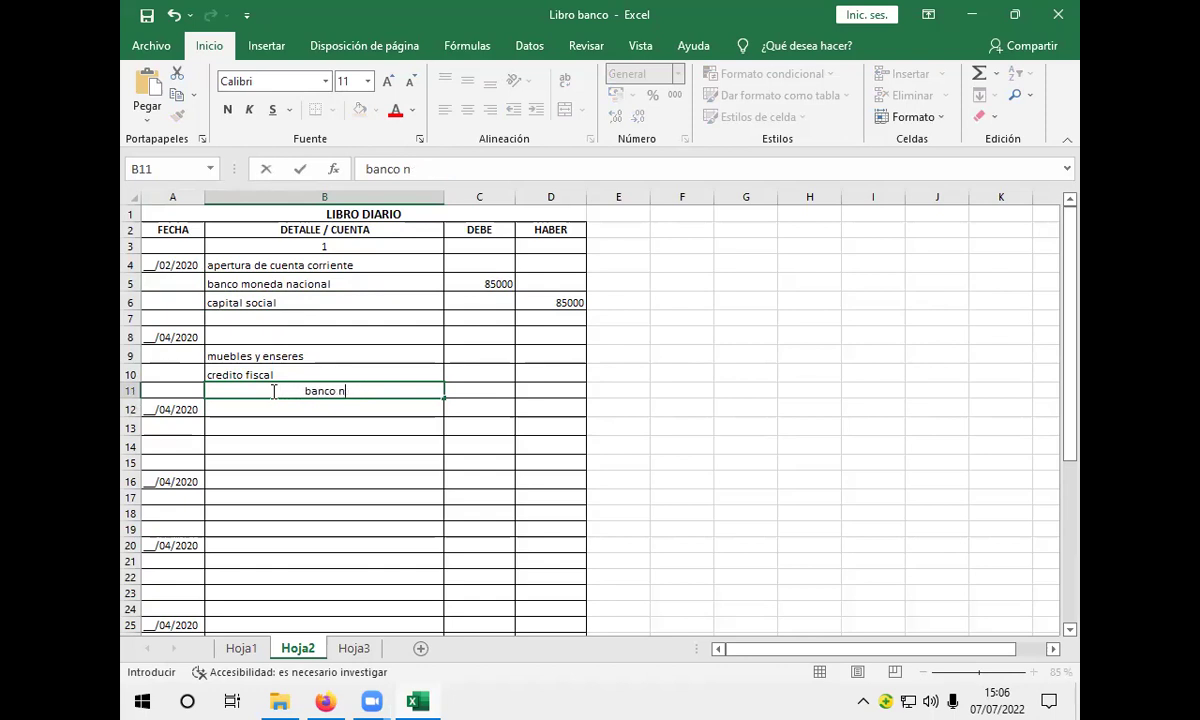
{"action": "type", "text": "moneda nac"}
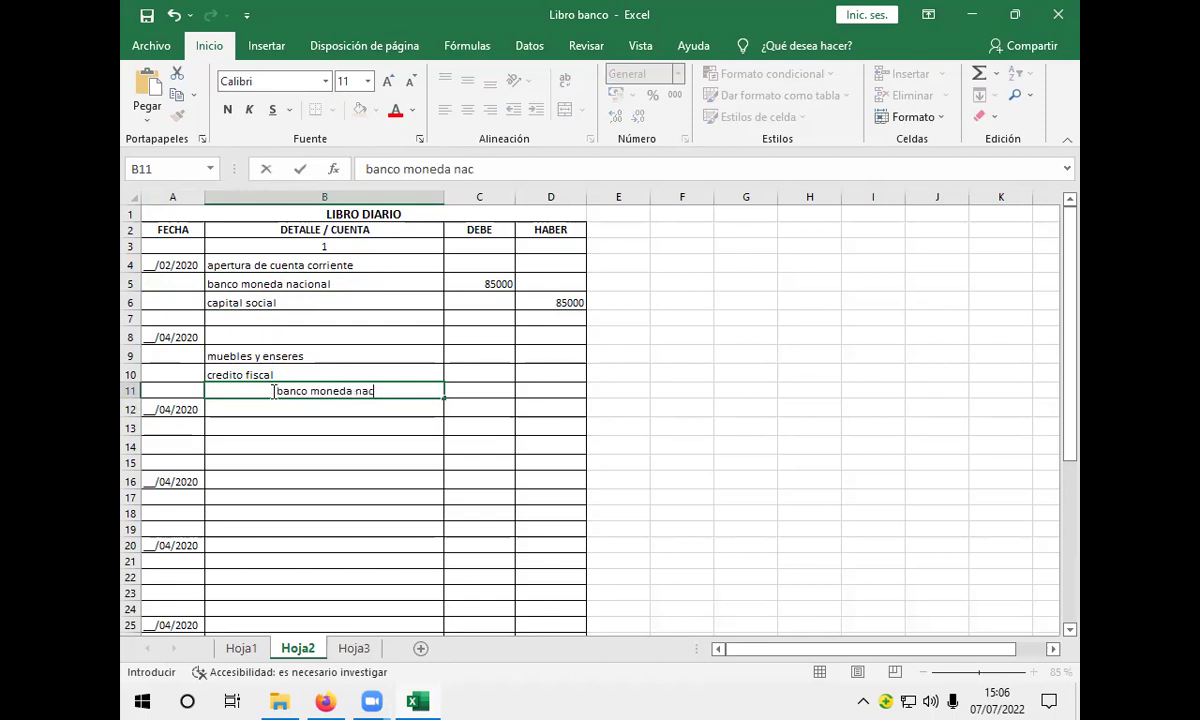
{"action": "type", "text": "ional"}
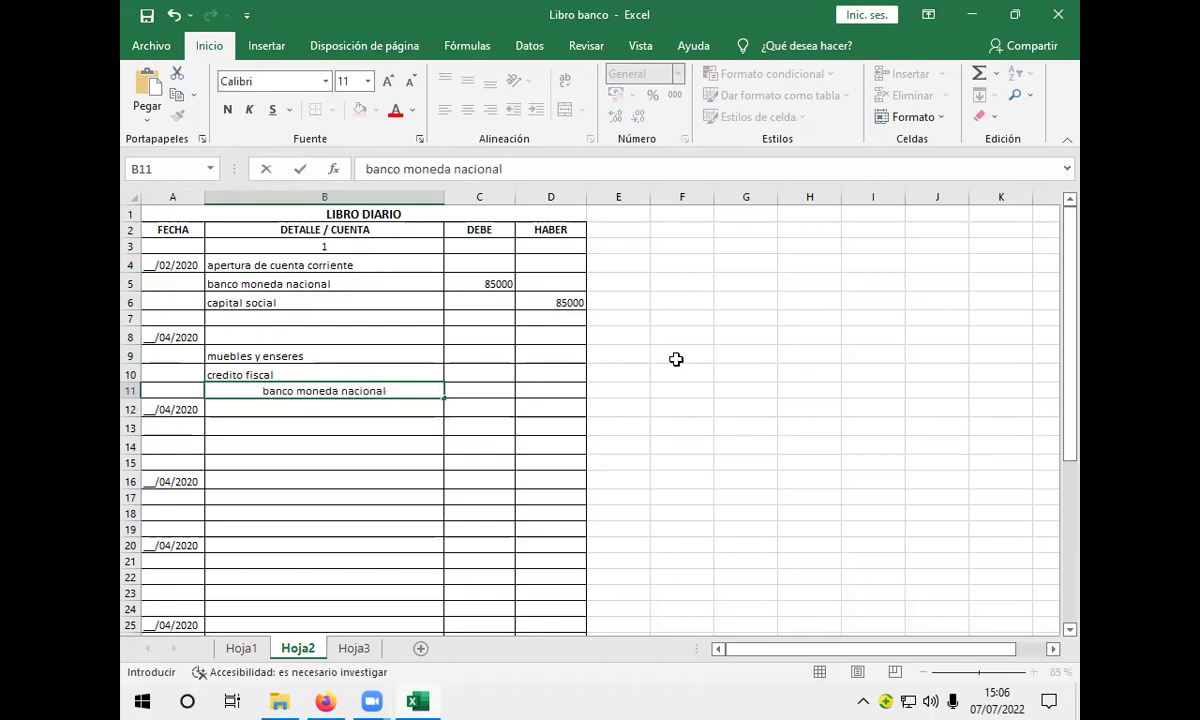
{"action": "left_click", "coordinate": [455, 361]}
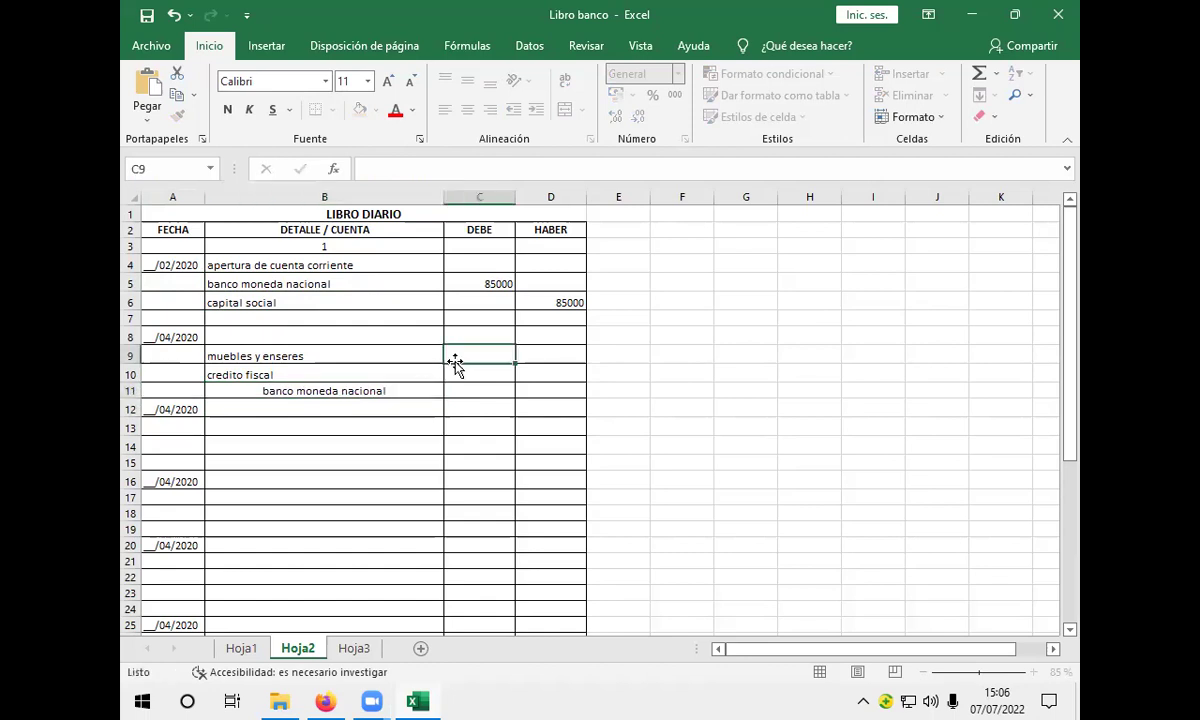
{"action": "left_click", "coordinate": [258, 394]}
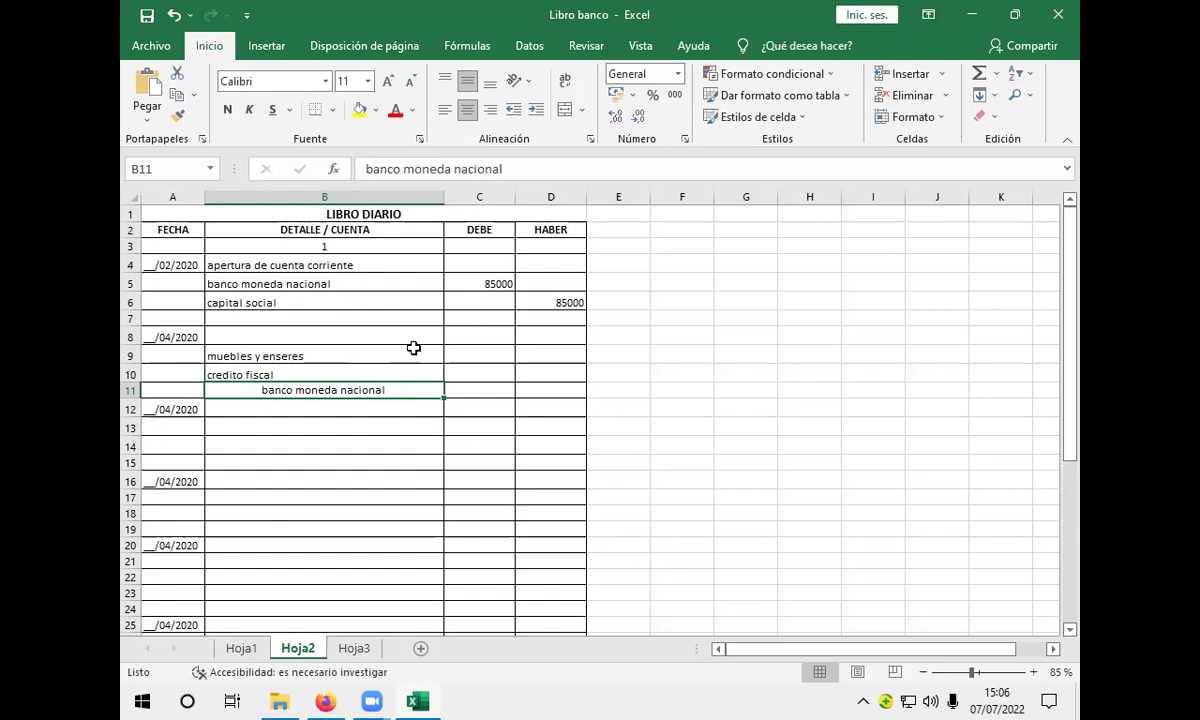
Calculate the debit amount for muebles y enseres in C9 with the formula +15000*87%.
{"action": "left_click", "coordinate": [468, 356]}
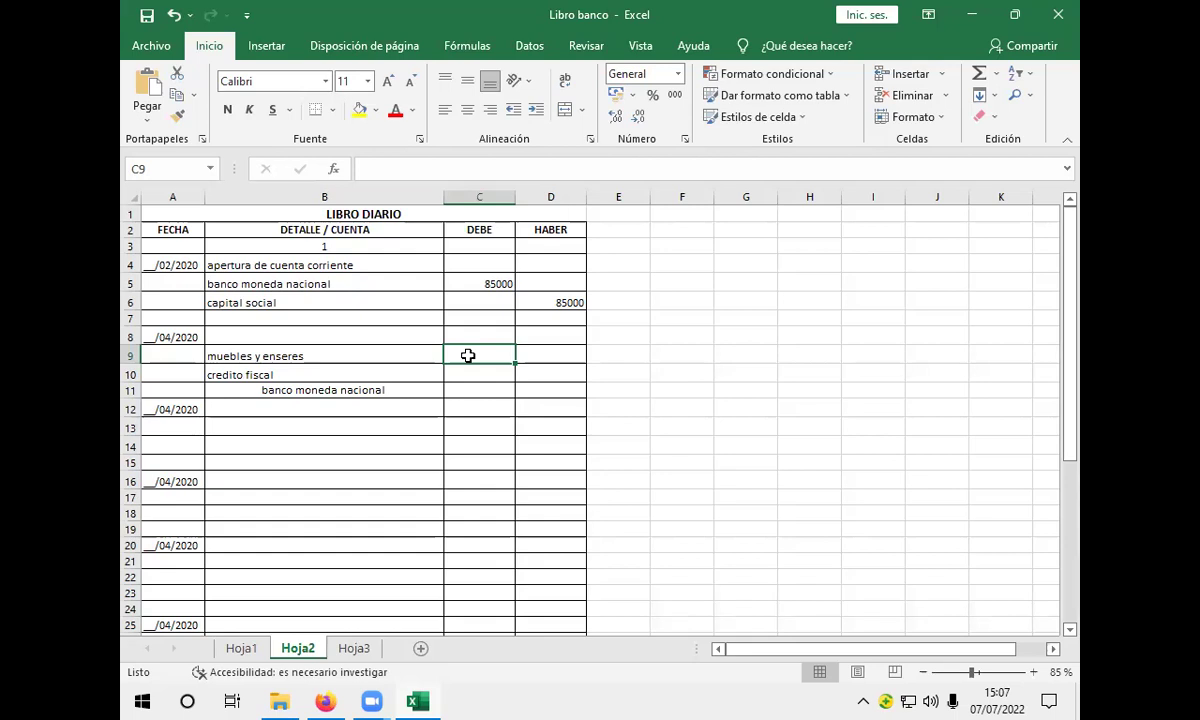
{"action": "type", "text": "+"}
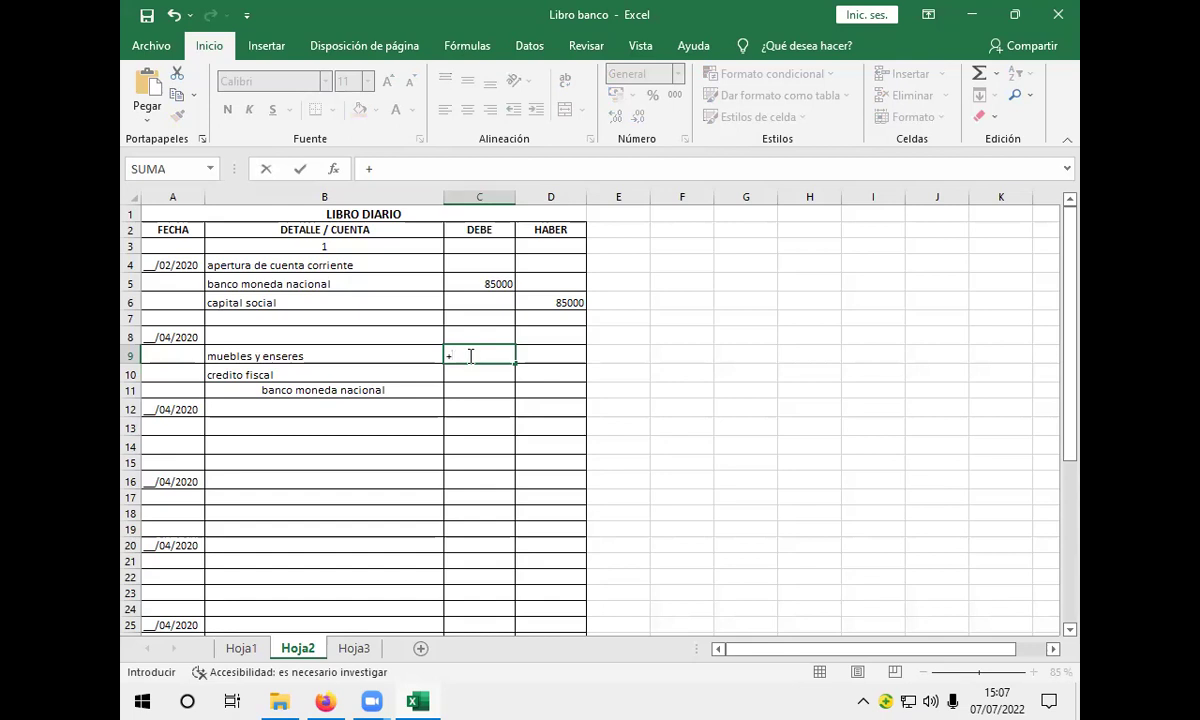
{"action": "type", "text": "15000"}
{"action": "type", "text": "*87"}
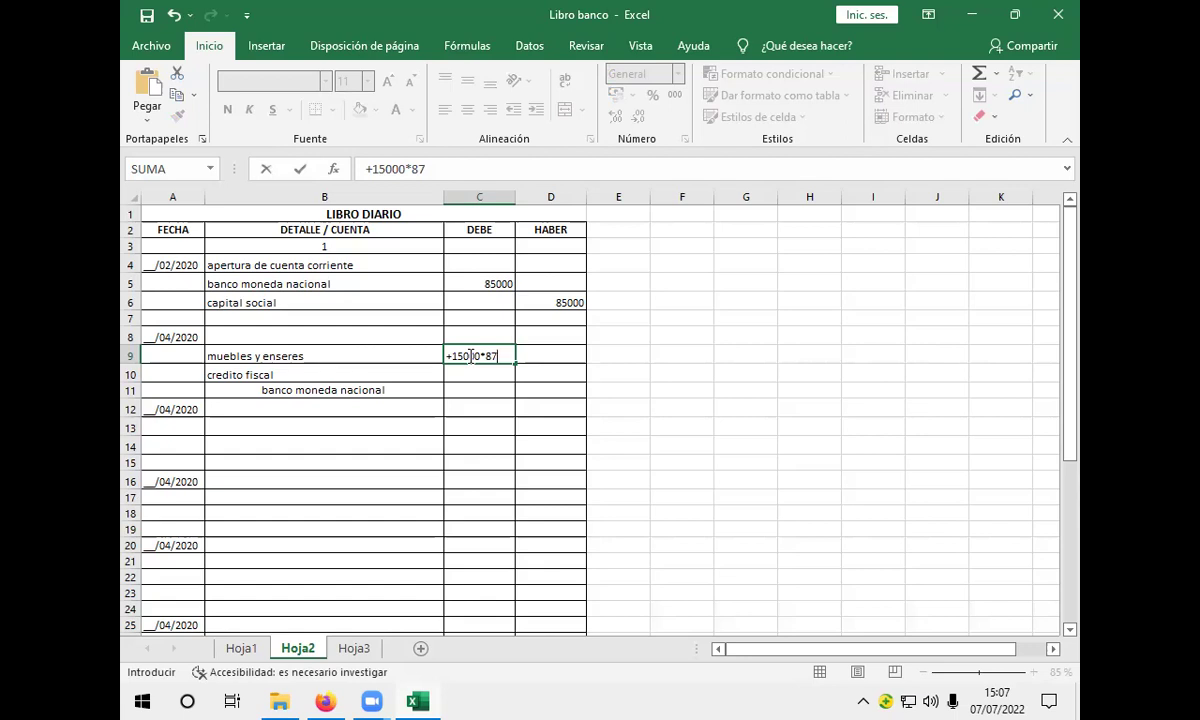
{"action": "type", "text": "%%%%%%%%"}
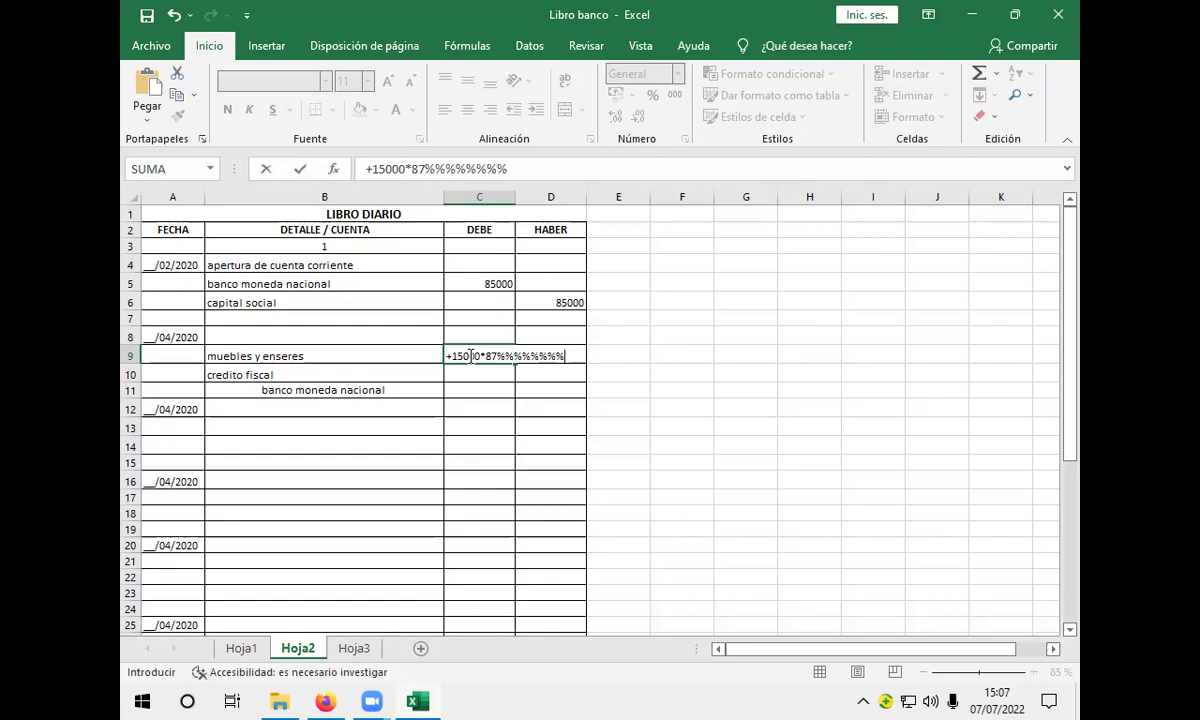
{"action": "key", "text": "BackSpace"}
{"action": "key", "text": "BackSpace"}
{"action": "key", "text": "BackSpace"}
{"action": "key", "text": "BackSpace"}
{"action": "key", "text": "BackSpace"}
{"action": "key", "text": "BackSpace"}
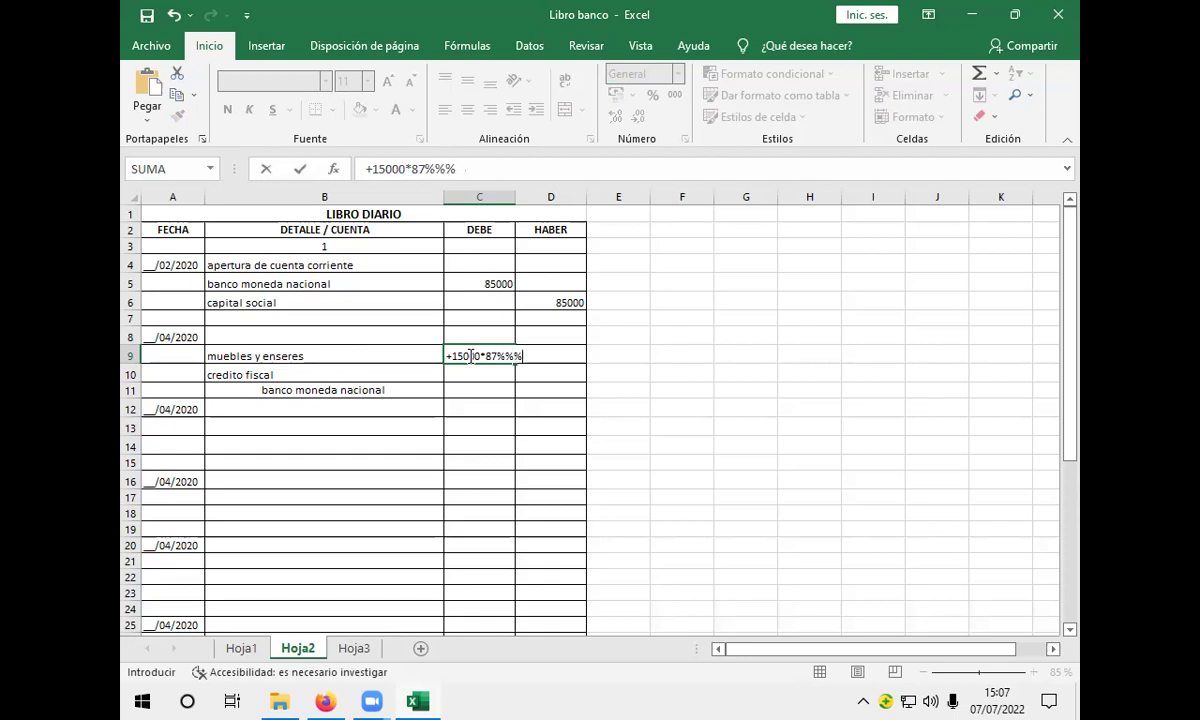
{"action": "key", "text": "BackSpace"}
{"action": "key", "text": "Return"}
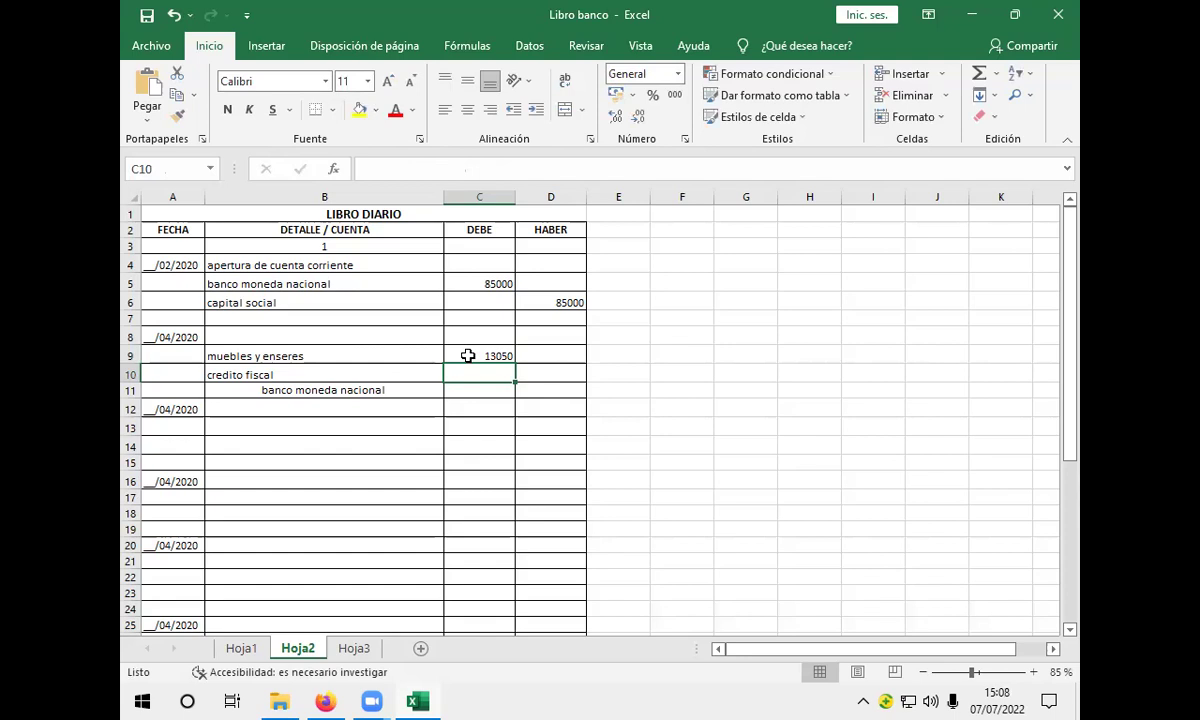
Calculate the debit amount for credito fiscal in C10 with the formula +15000*13%.
{"action": "type", "text": "+"}
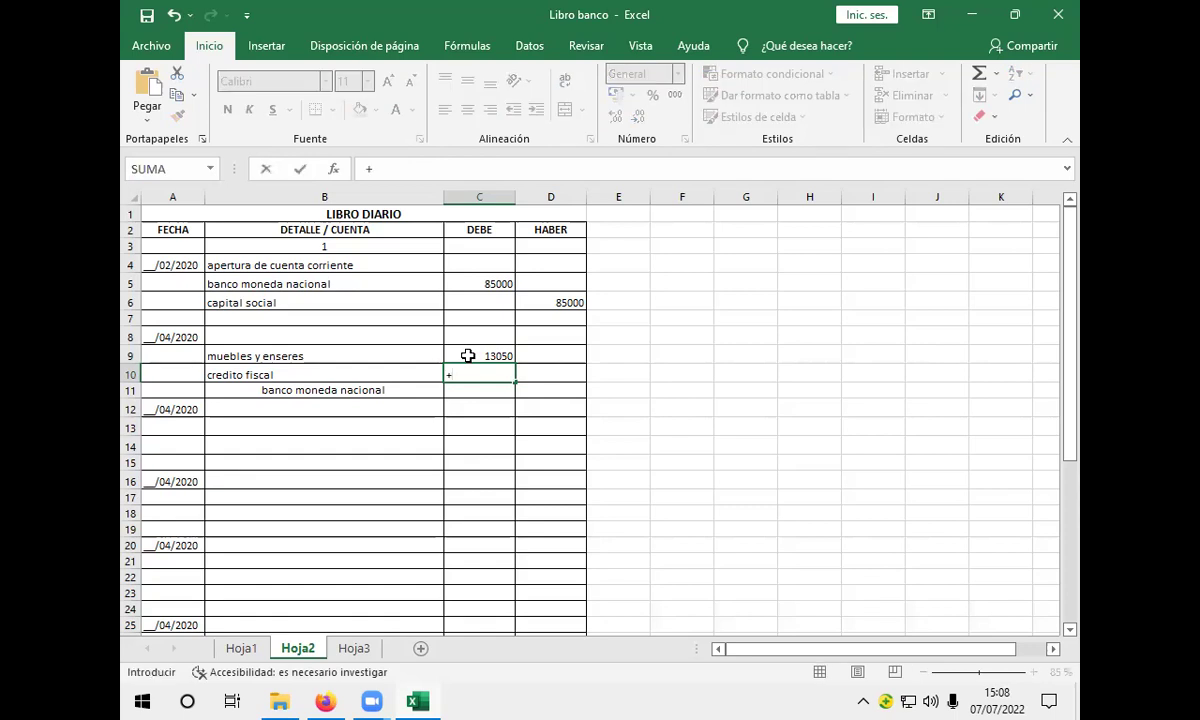
{"action": "type", "text": "15000*13"}
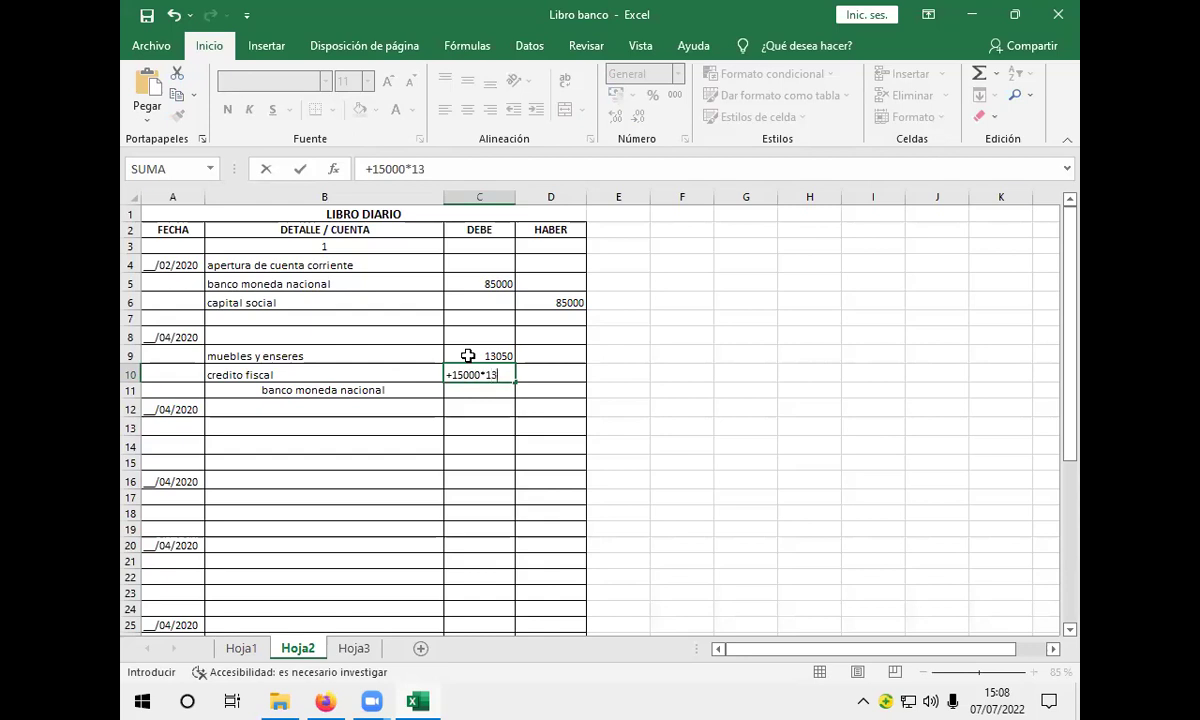
{"action": "type", "text": "5"}
{"action": "key", "text": "BackSpace"}
{"action": "type", "text": "%"}
{"action": "key", "text": "Return"}
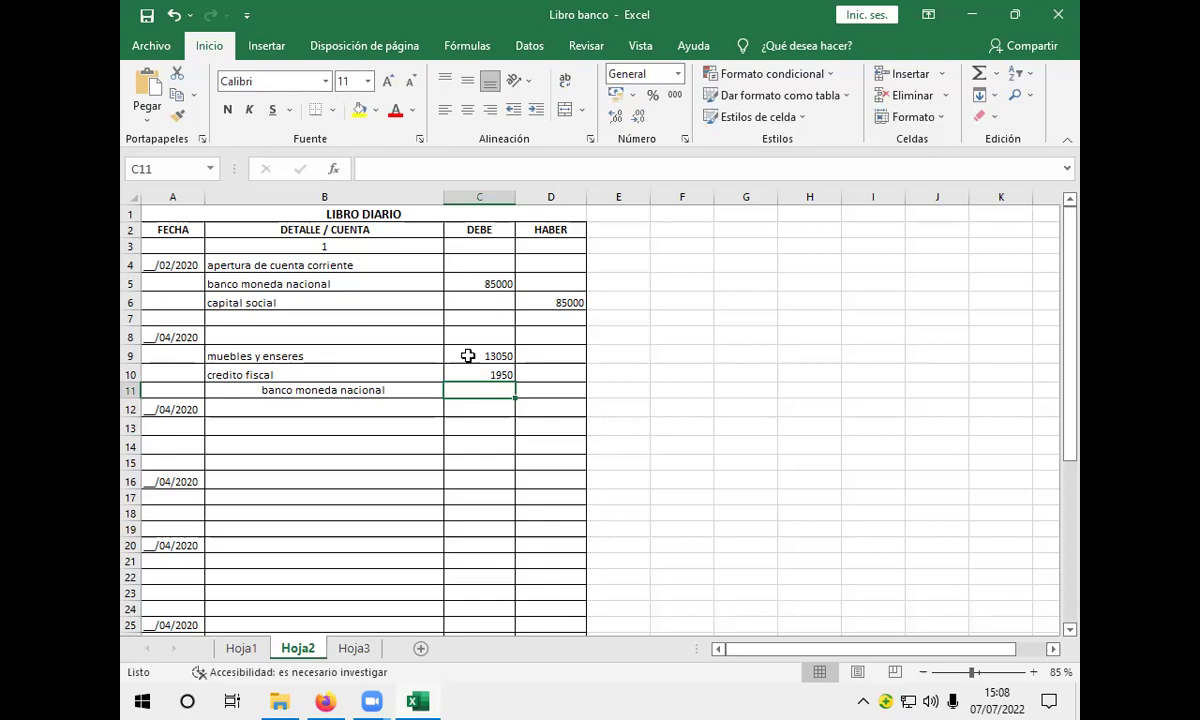
Enter 15000 in D11 as the credit amount for banco moneda nacional.
{"action": "left_click", "coordinate": [554, 390]}
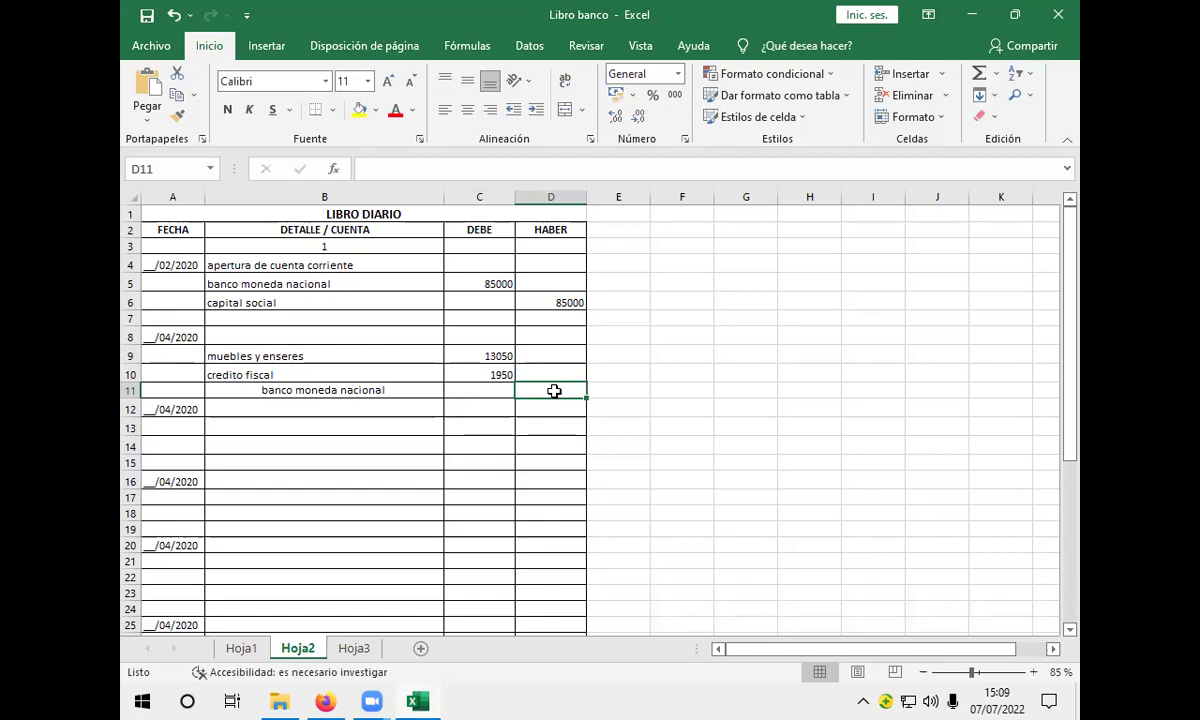
{"action": "type", "text": "15"}
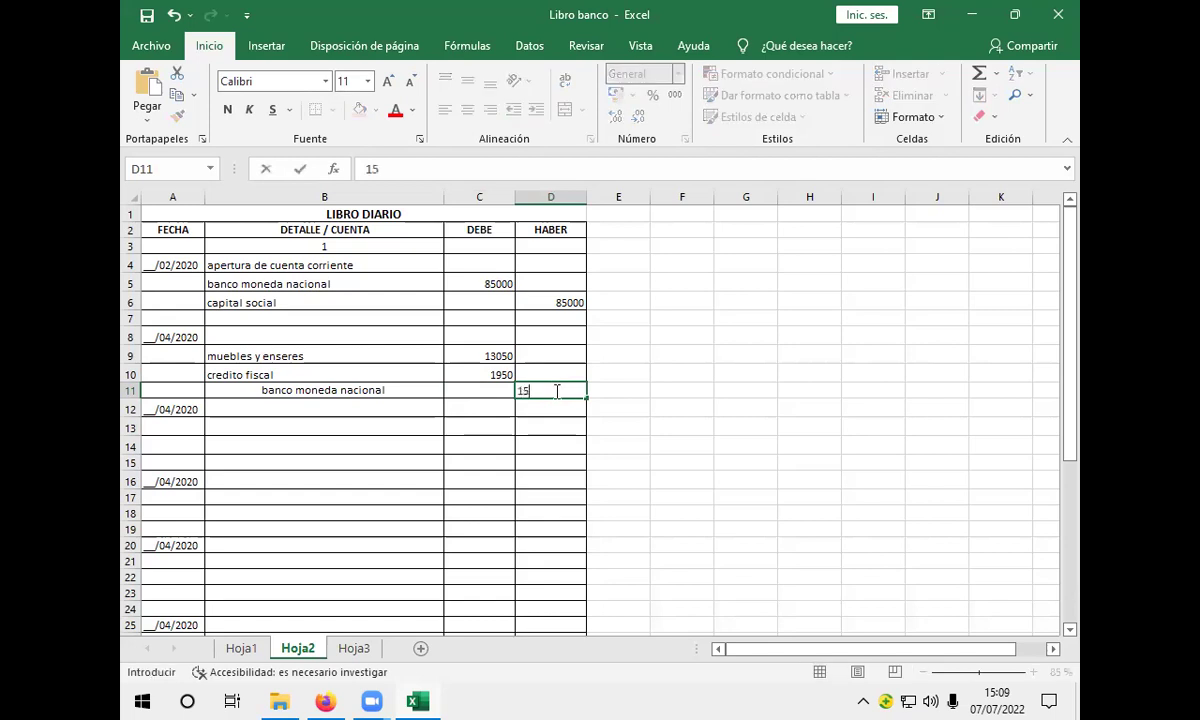
{"action": "type", "text": "000"}
{"action": "key", "text": "Return"}
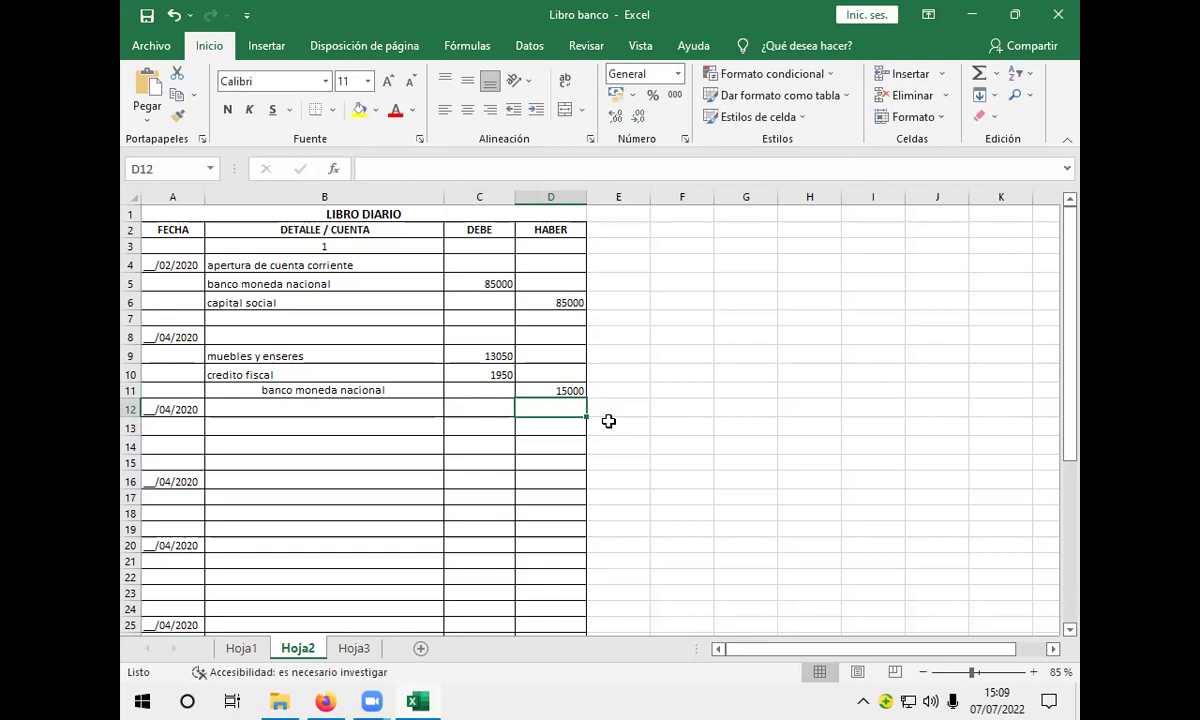
Add up the two debit amounts of the furniture entry in C12 with the formula +C9+C10.
{"action": "left_click", "coordinate": [490, 415]}
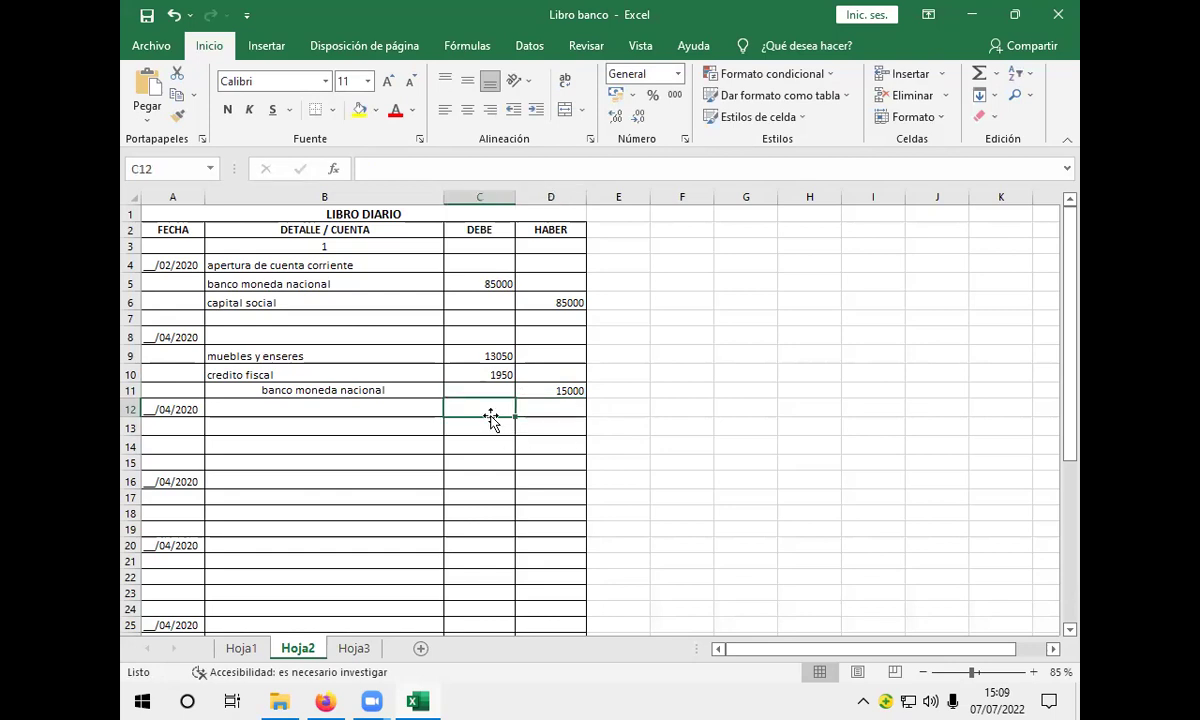
{"action": "type", "text": "+"}
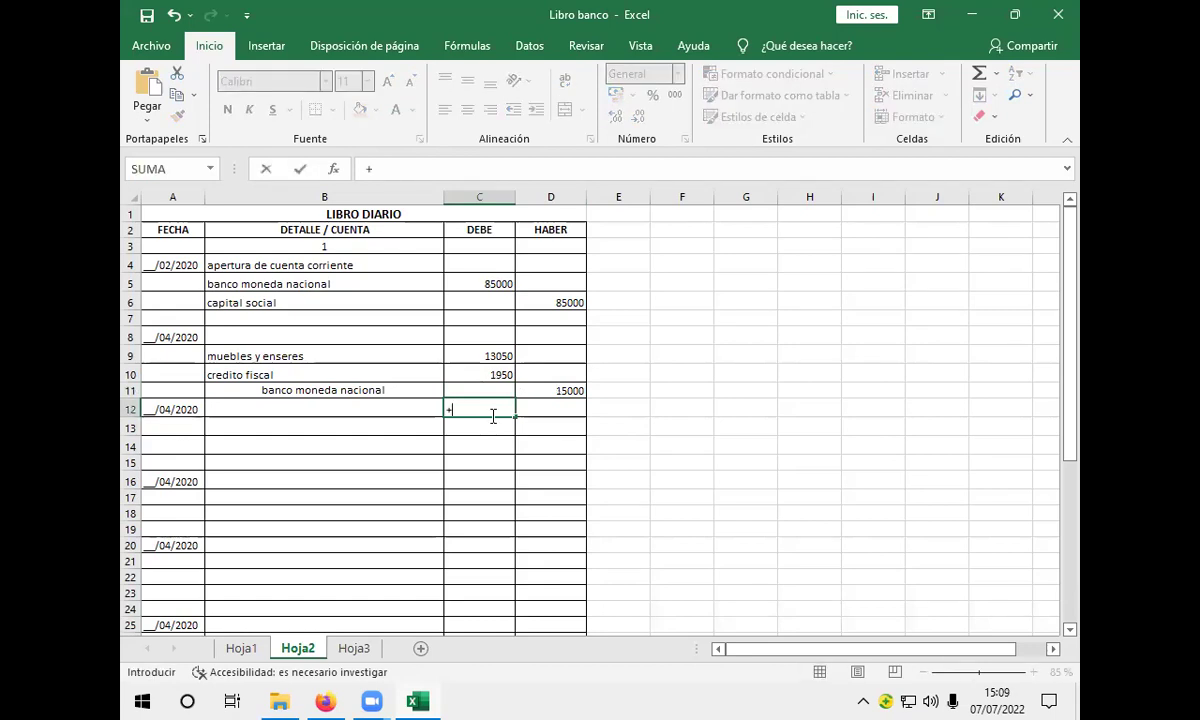
{"action": "left_click", "coordinate": [490, 356]}
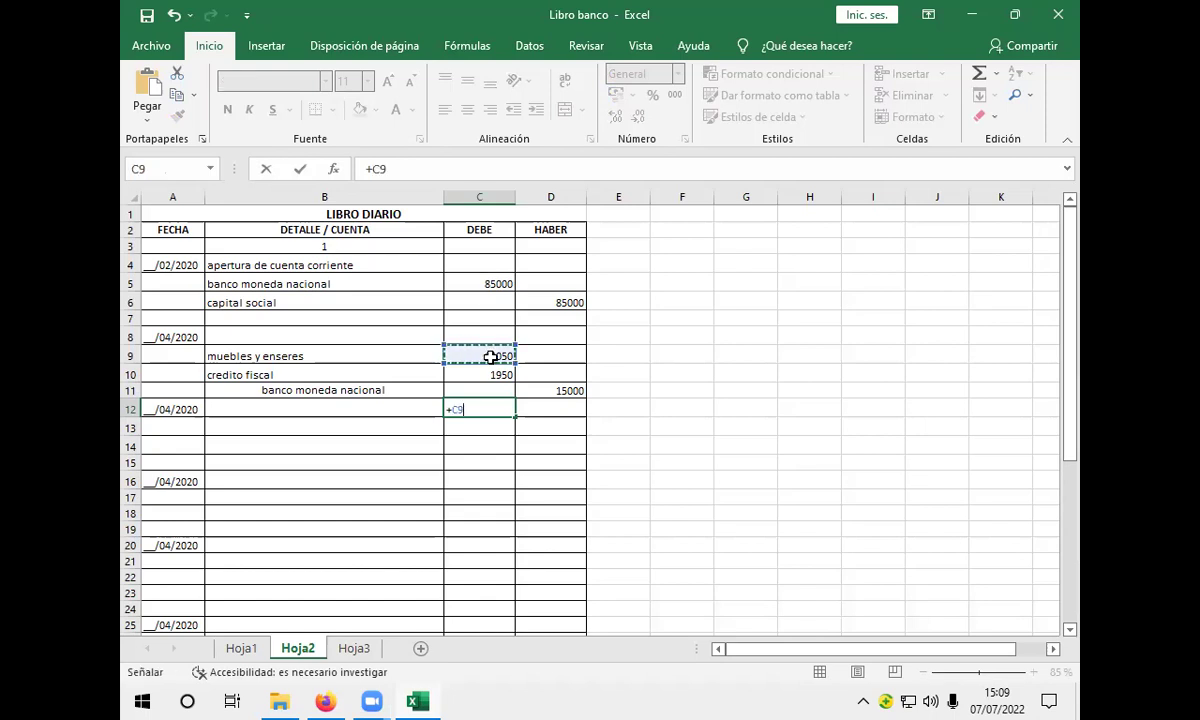
{"action": "type", "text": "+"}
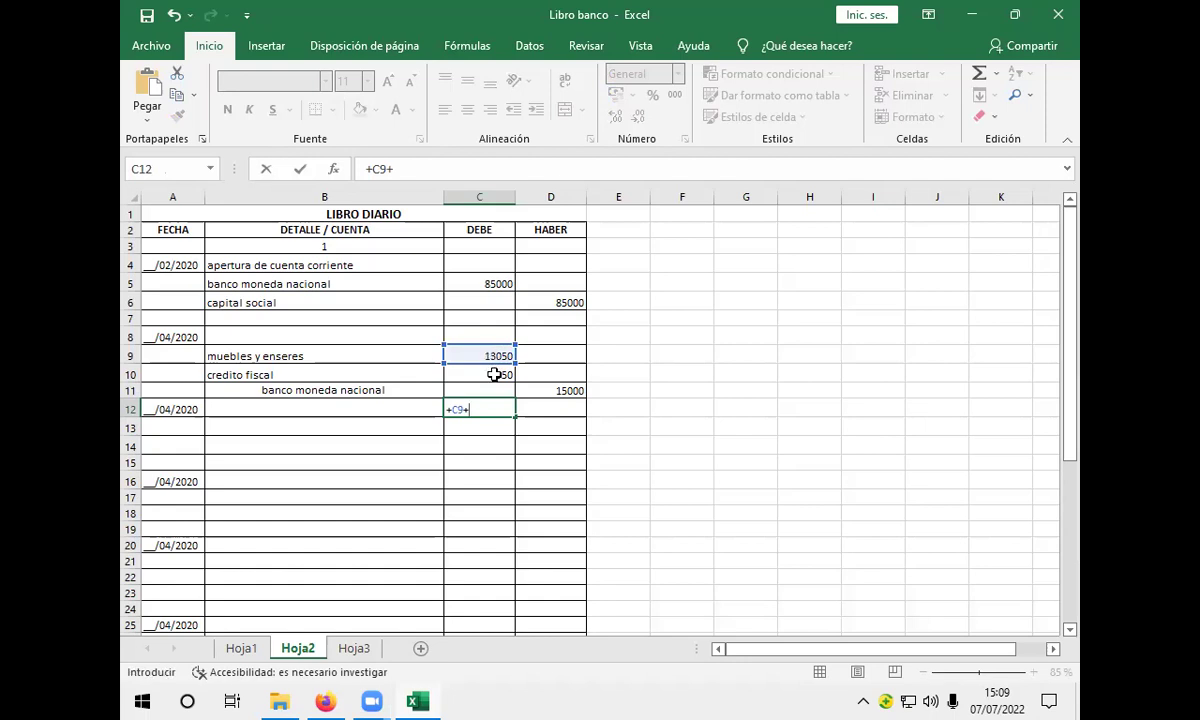
{"action": "left_click", "coordinate": [494, 374]}
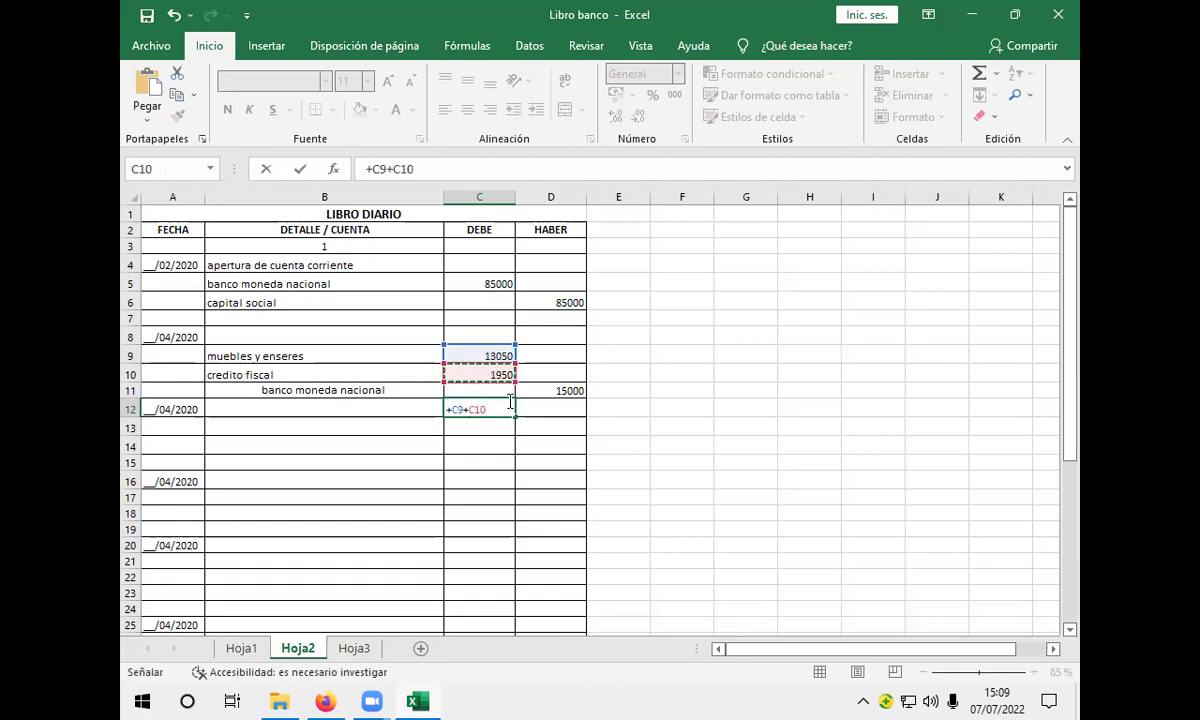
{"action": "key", "text": "Return"}
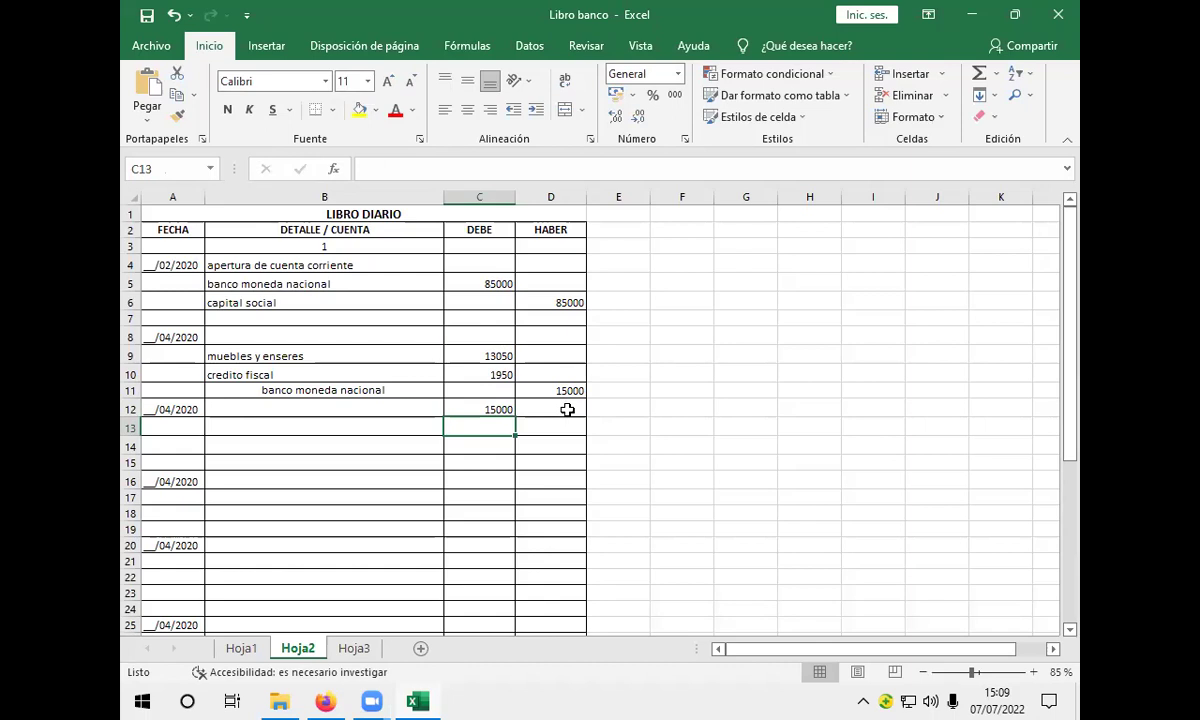
Check the transaction list on Hoja1 for the next entry to record, and return to cell B13 on Hoja2.
{"action": "left_click", "coordinate": [240, 648]}
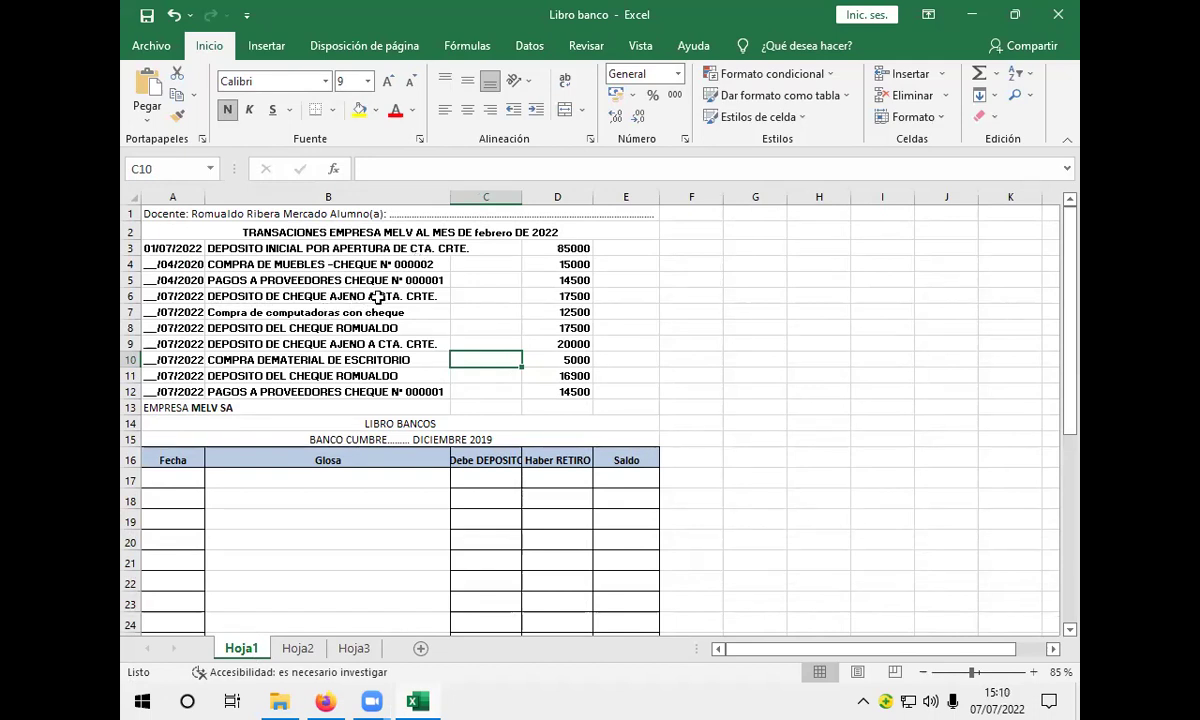
{"action": "left_click", "coordinate": [305, 652]}
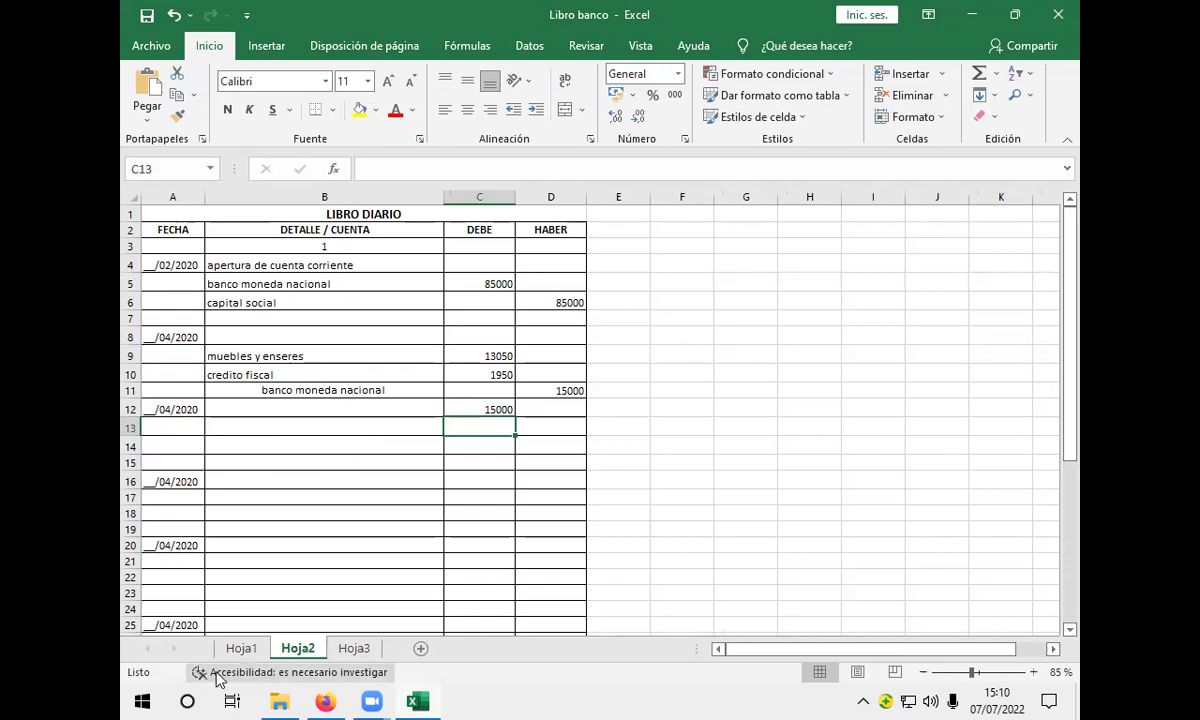
{"action": "left_click", "coordinate": [214, 436]}
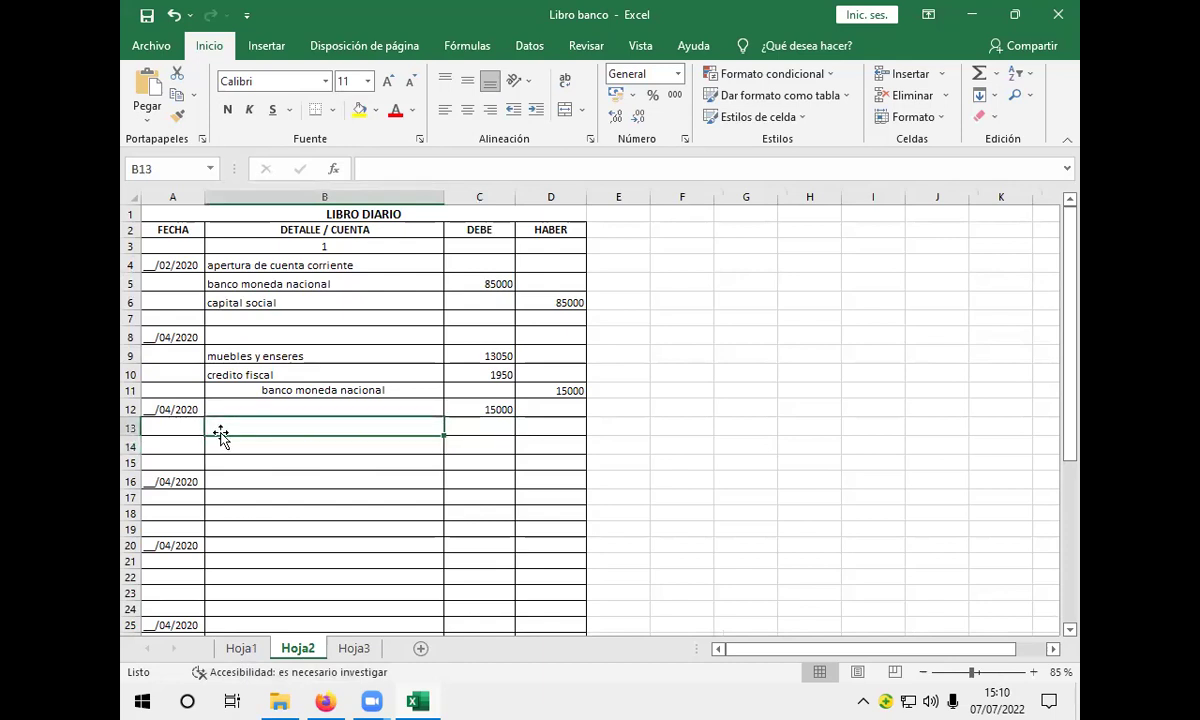
{"action": "left_click", "coordinate": [241, 648]}
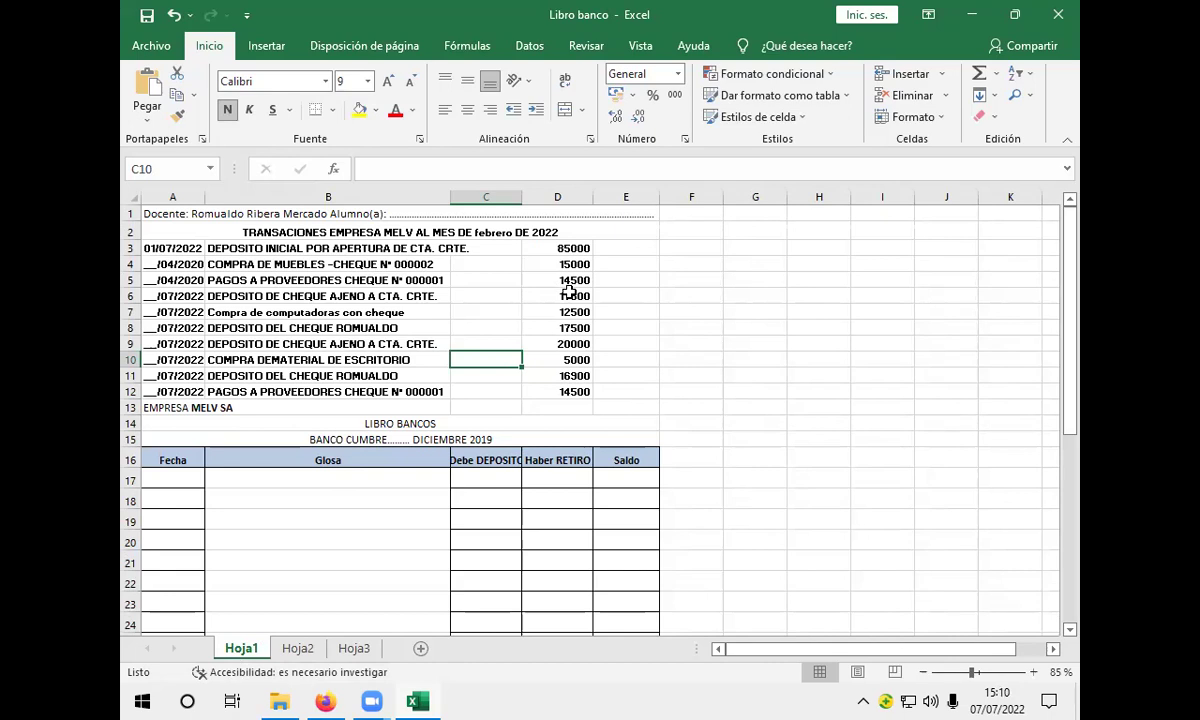
{"action": "left_click", "coordinate": [298, 648]}
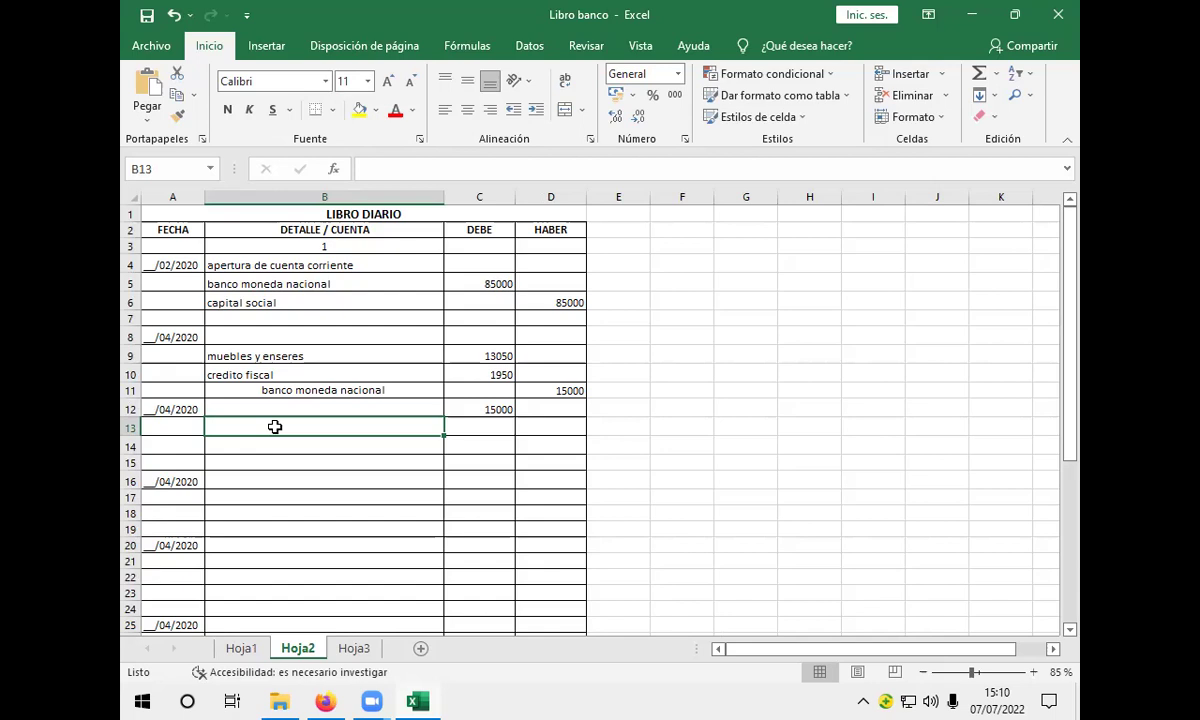
Enter "ctas x pagar" in B13 as the debit account of the supplier payment entry.
{"action": "type", "text": "ctas"}
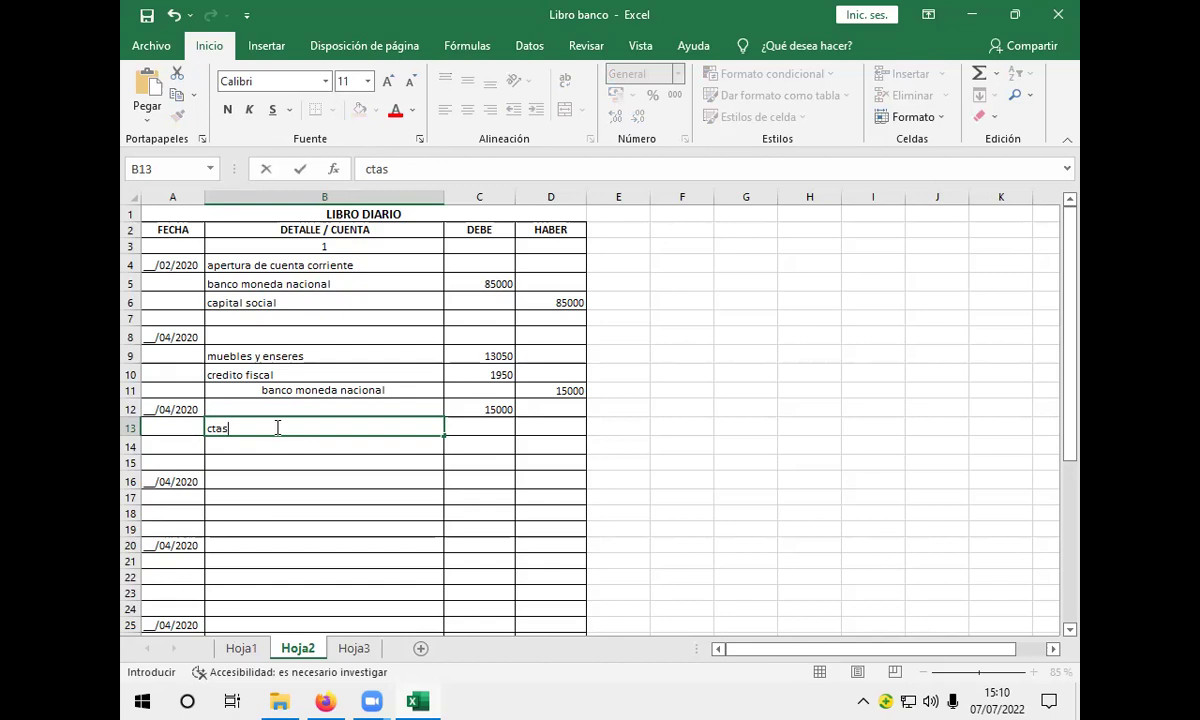
{"action": "type", "text": "x"}
{"action": "key", "text": "BackSpace"}
{"action": "type", "text": "x paf"}
{"action": "key", "text": "BackSpace"}
{"action": "type", "text": "gar"}
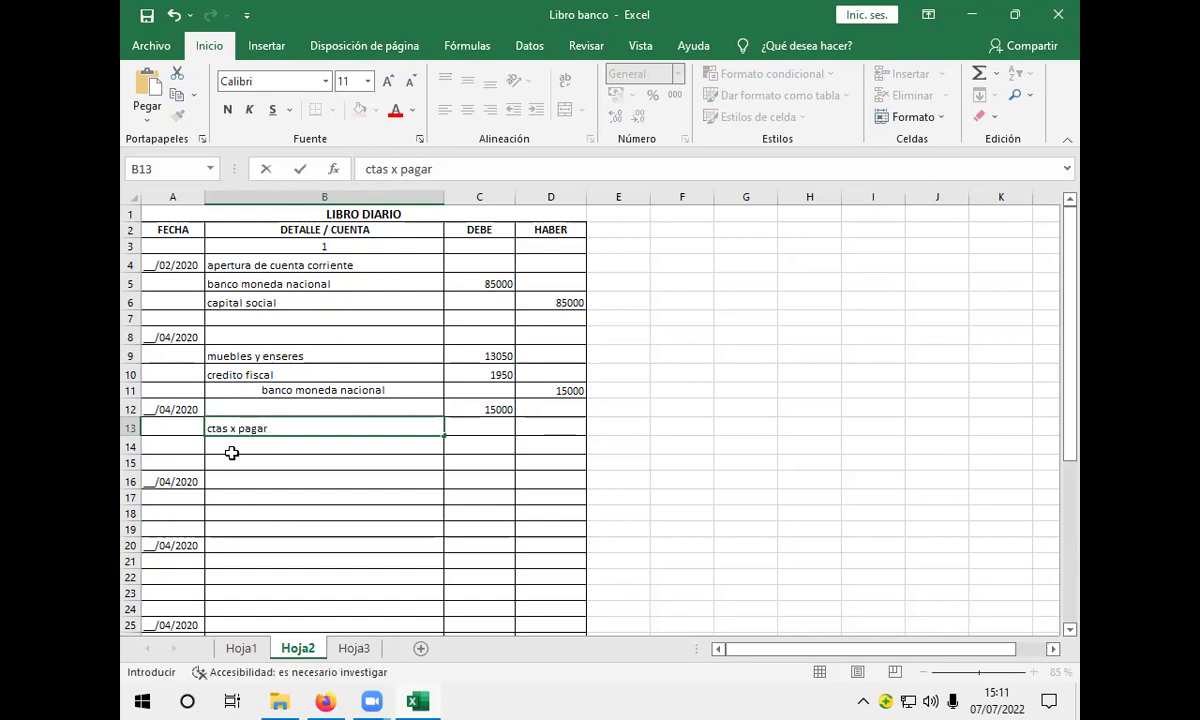
Enter "banco moneda nacional" in B14 as the credit account of the supplier payment entry.
{"action": "left_click", "coordinate": [262, 449]}
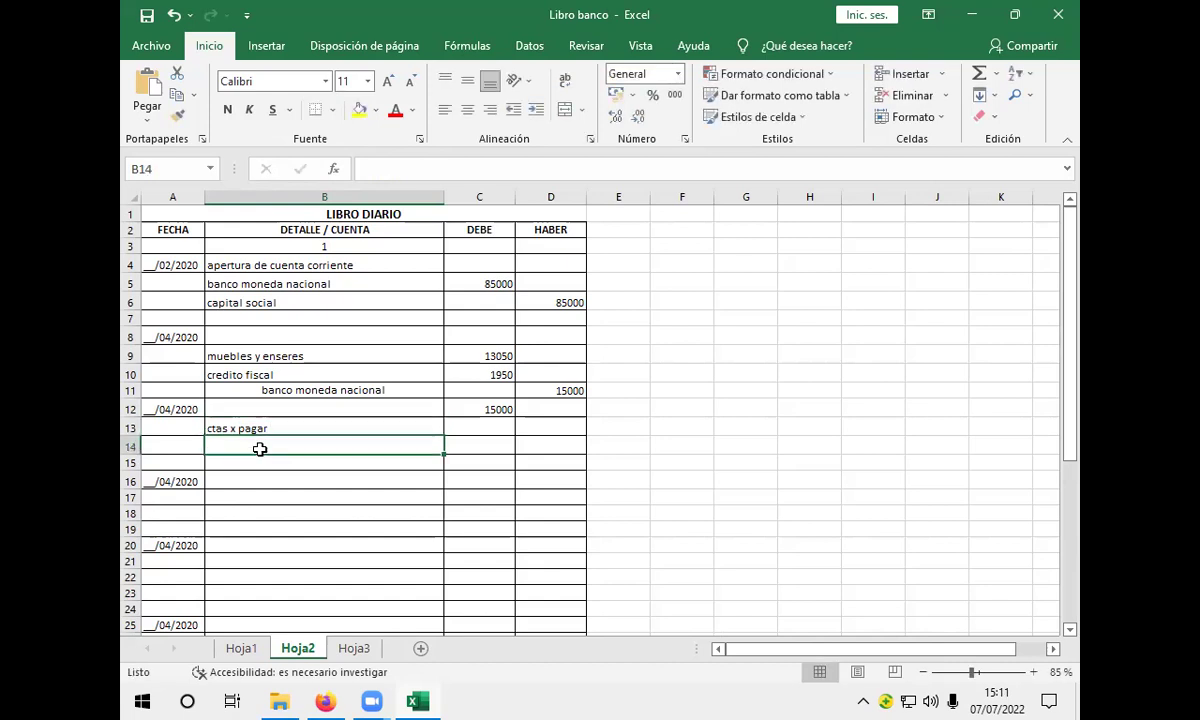
{"action": "type", "text": "banco "}
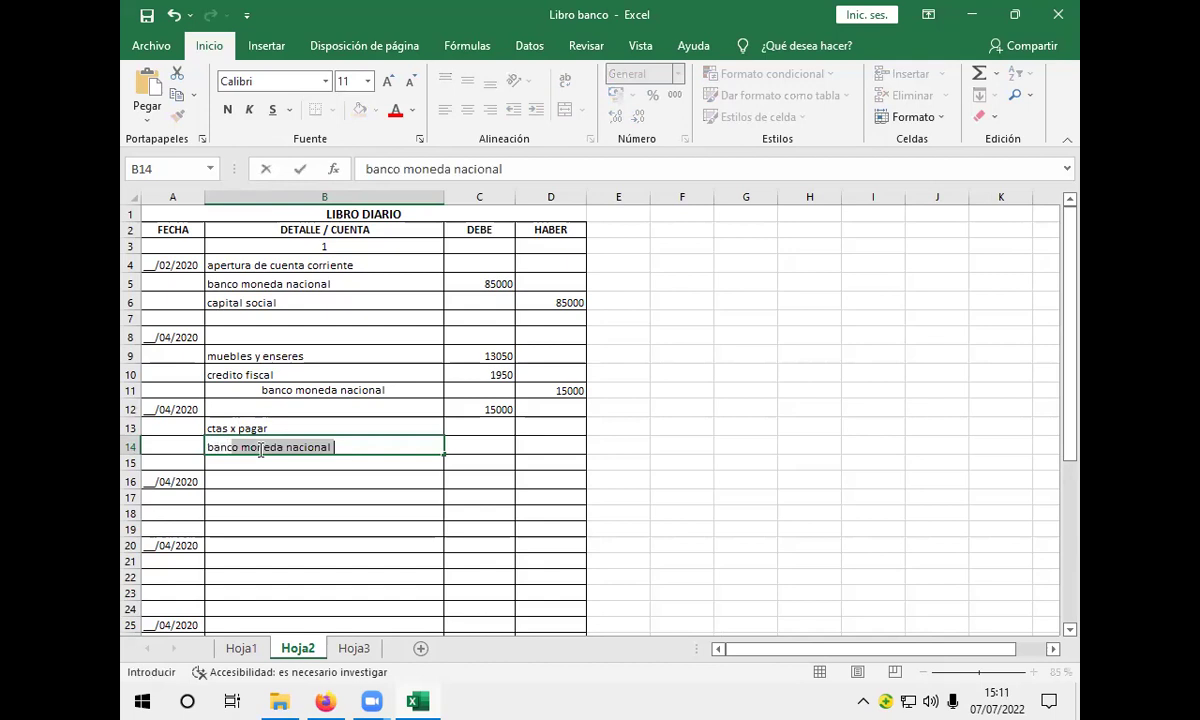
{"action": "type", "text": "moneda n"}
{"action": "left_click", "coordinate": [393, 449]}
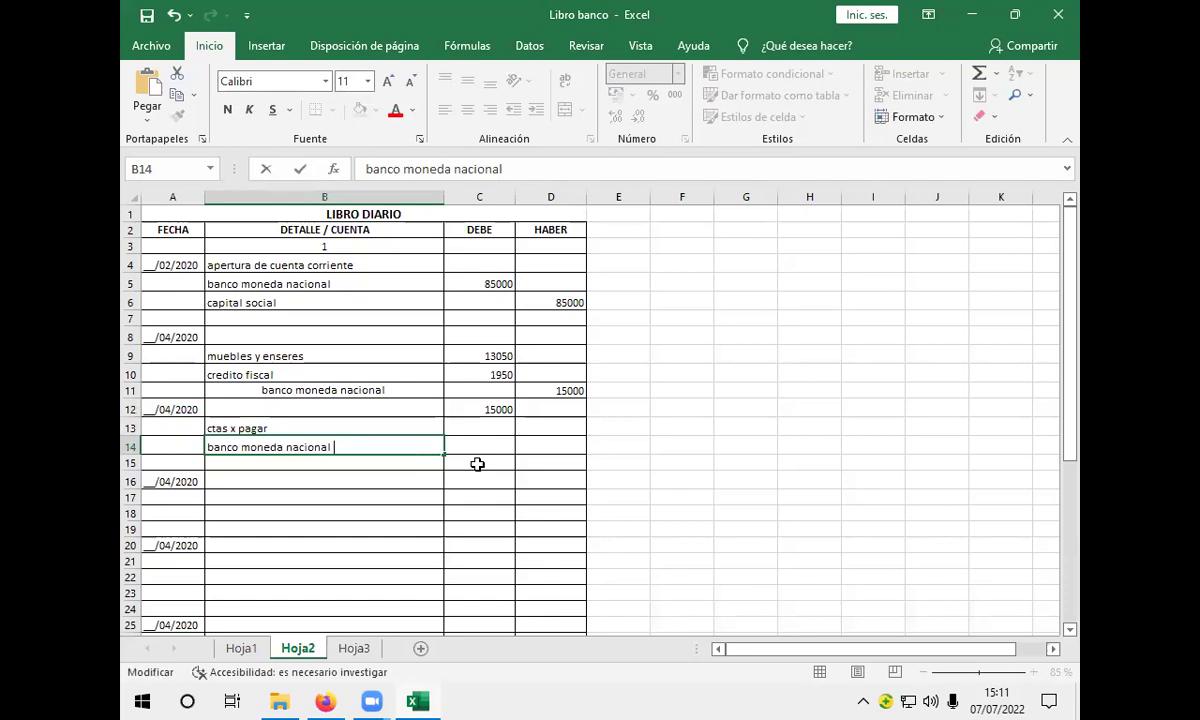
Enter 14500 as the debit for ctas x pagar in C13 and as the credit for banco moneda nacional in D14.
{"action": "left_click", "coordinate": [466, 434]}
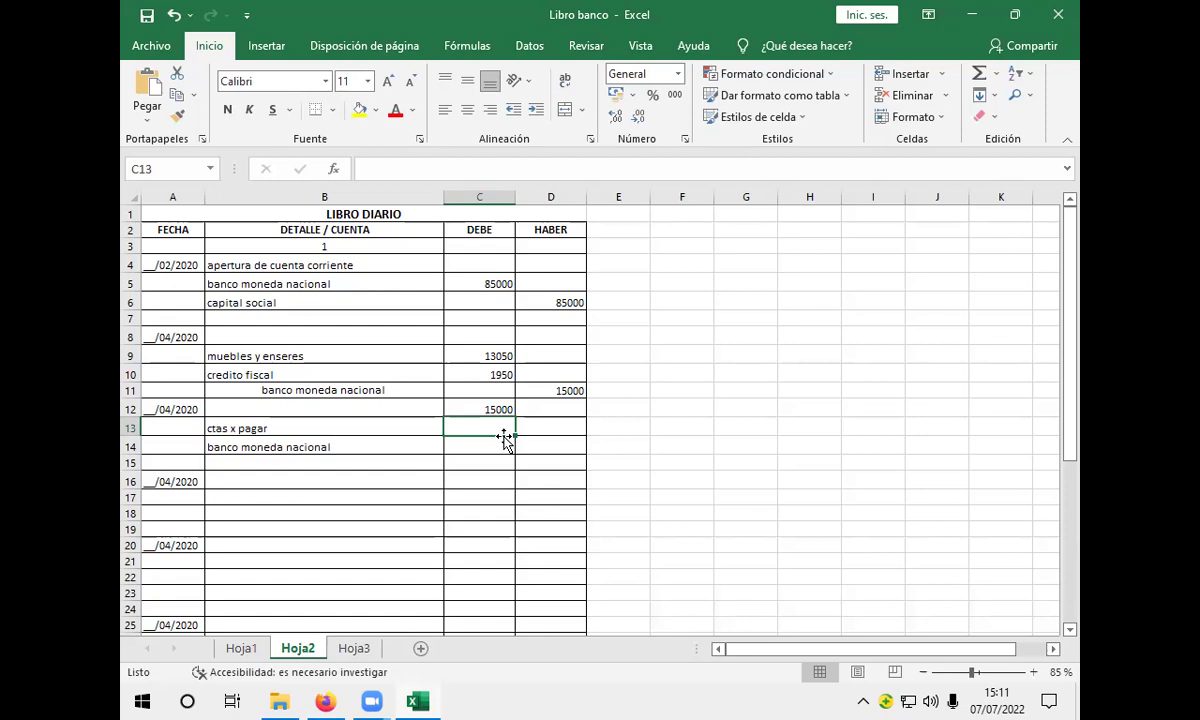
{"action": "type", "text": "14500"}
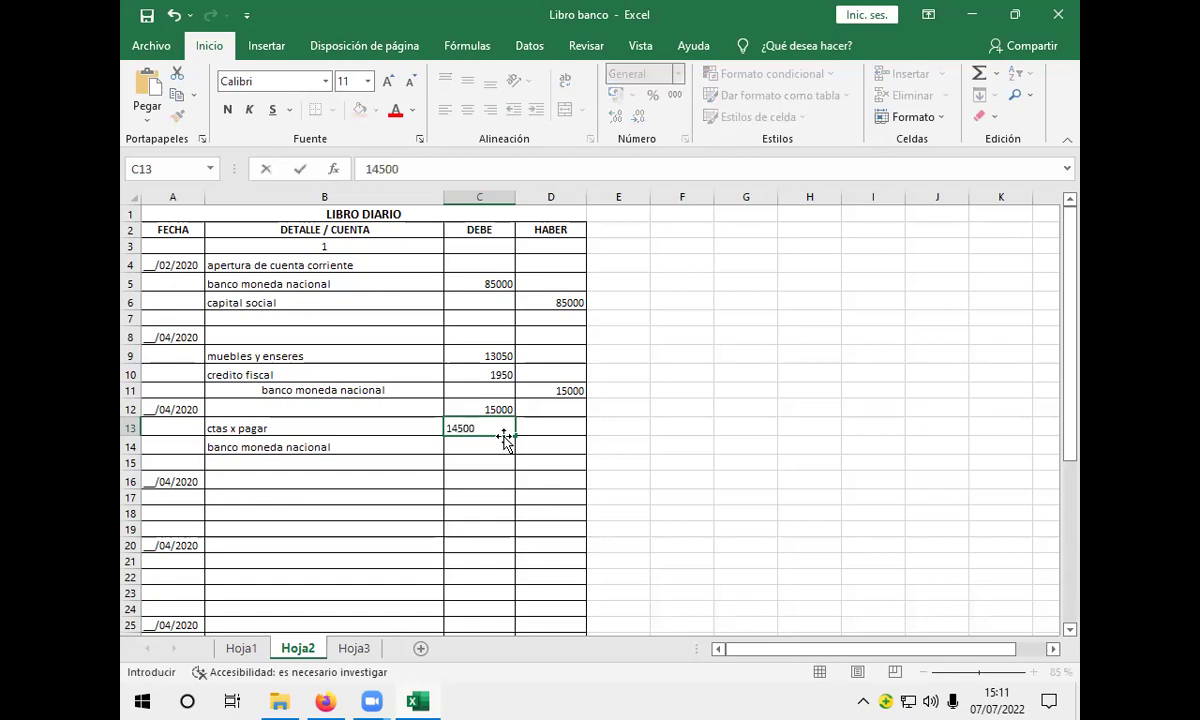
{"action": "left_click", "coordinate": [537, 446]}
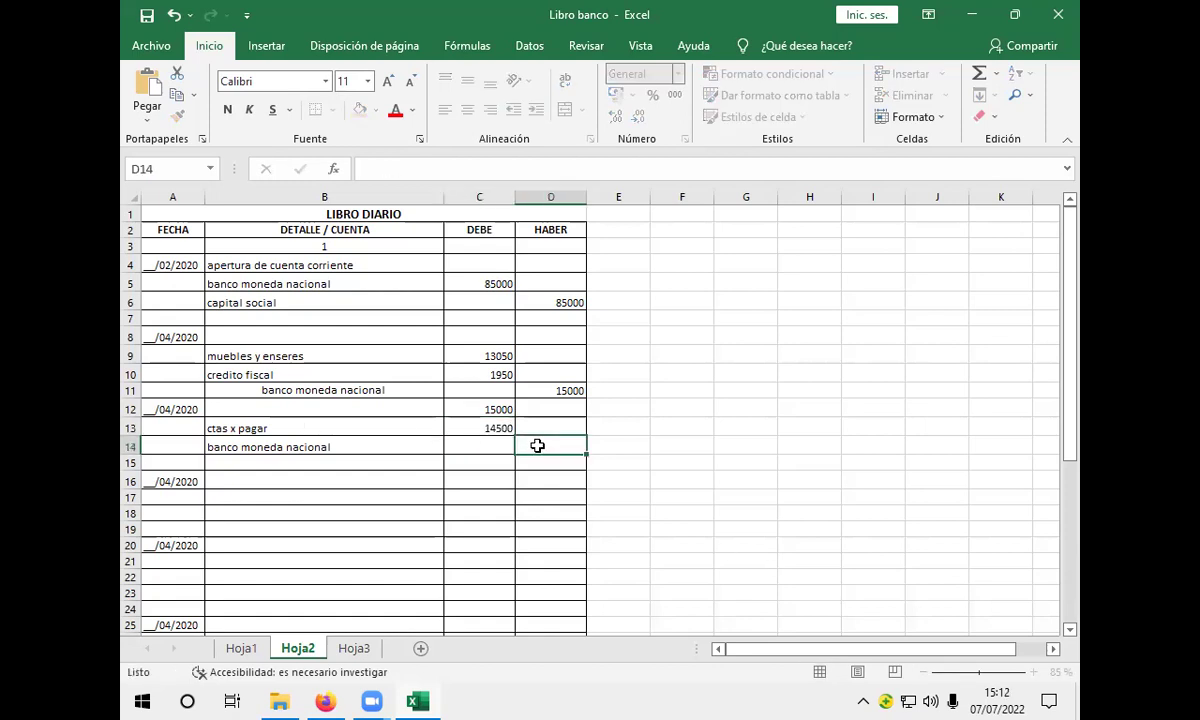
{"action": "type", "text": "14500"}
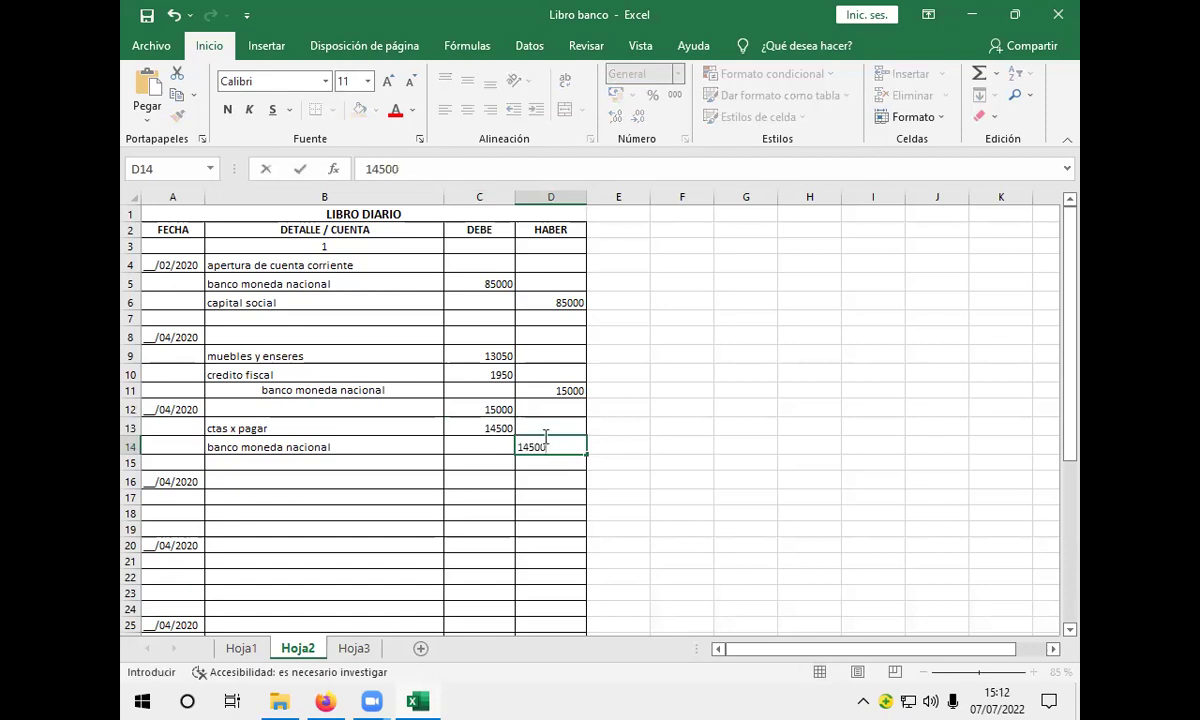
{"action": "left_click", "coordinate": [668, 404]}
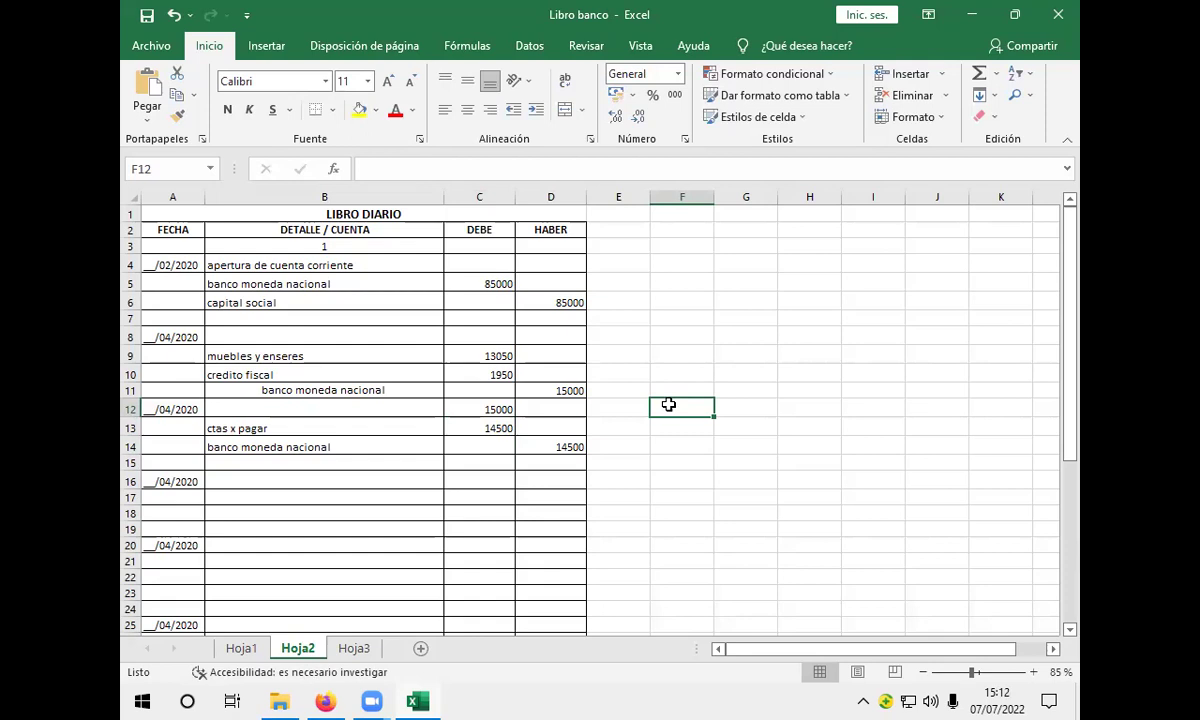
Check the next transaction on Hoja1, and record banco moneda nacional in B17 of Hoja2 with a debit of 17500 in C17.
{"action": "left_click", "coordinate": [222, 428]}
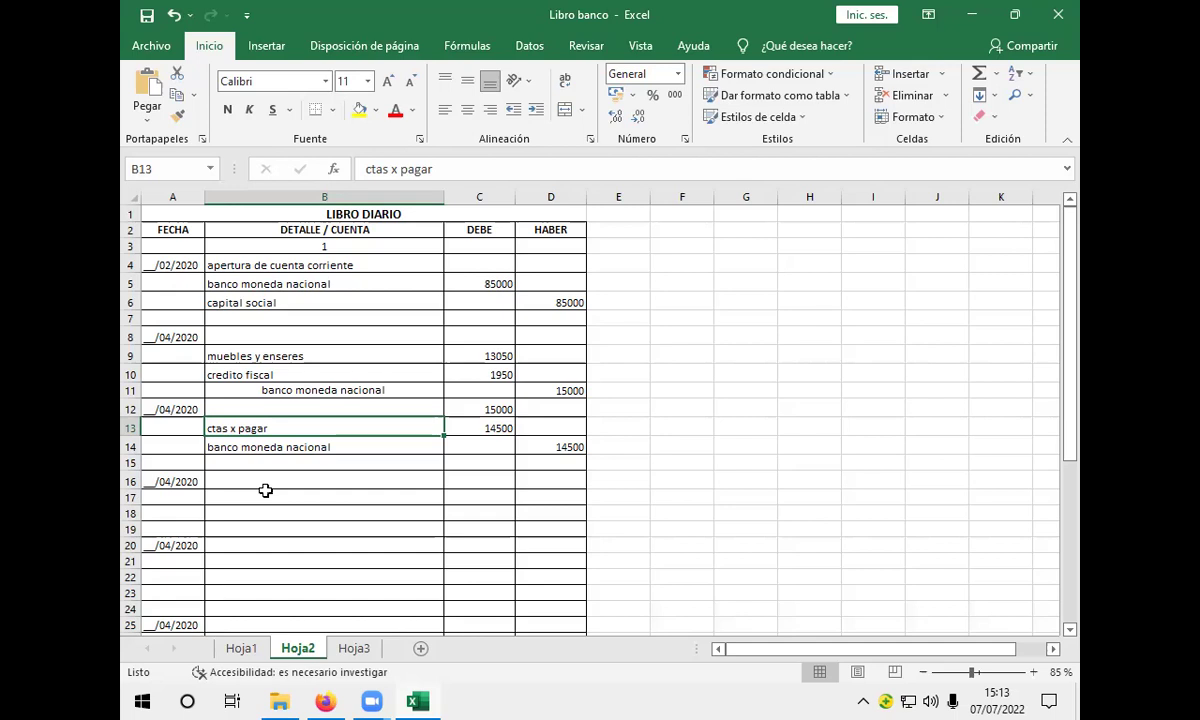
{"action": "left_click", "coordinate": [241, 648]}
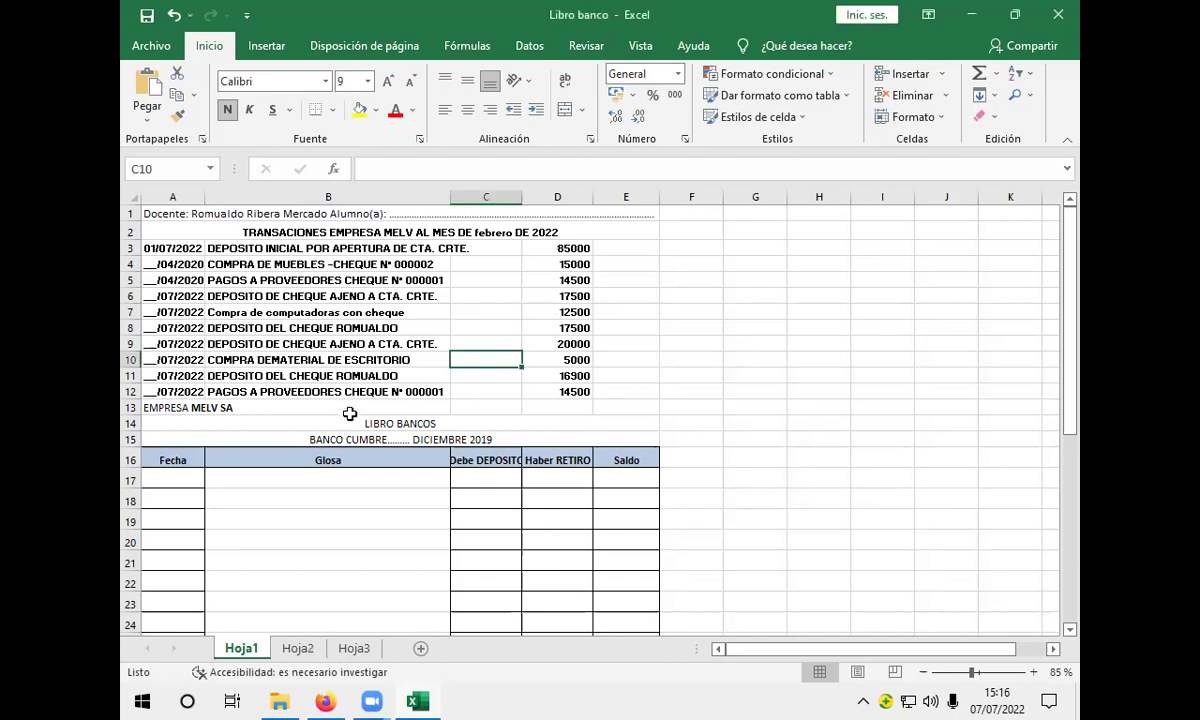
{"action": "left_click", "coordinate": [303, 648]}
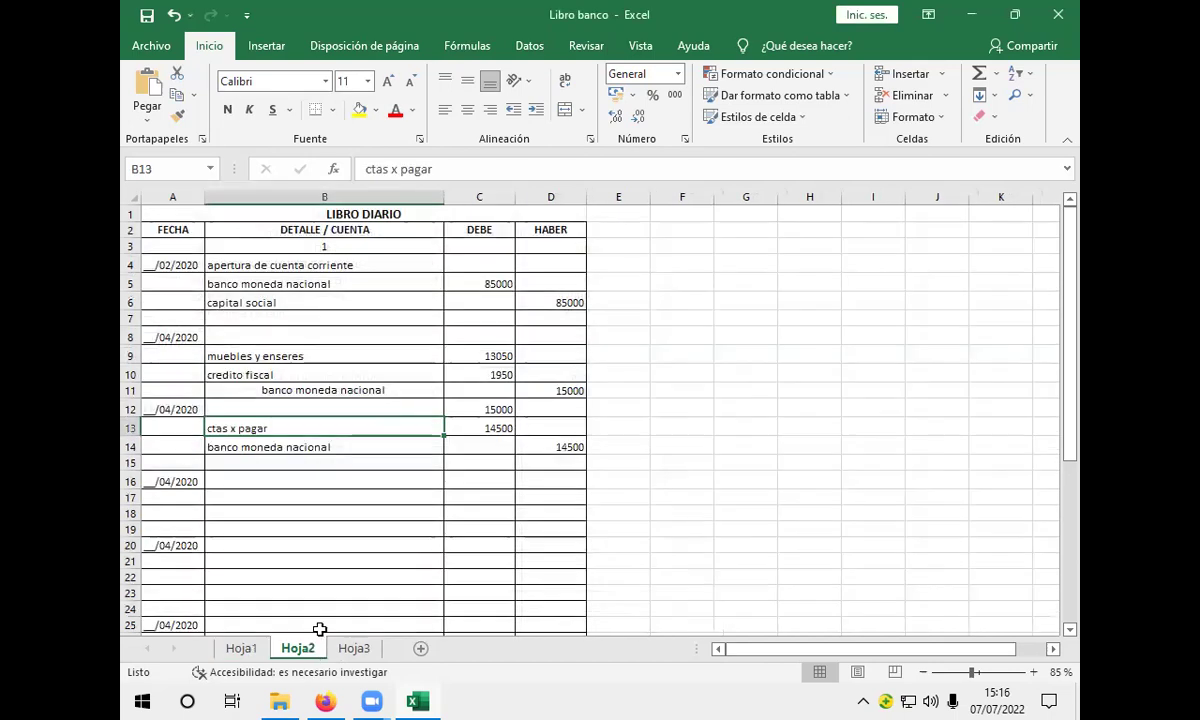
{"action": "left_click", "coordinate": [294, 499]}
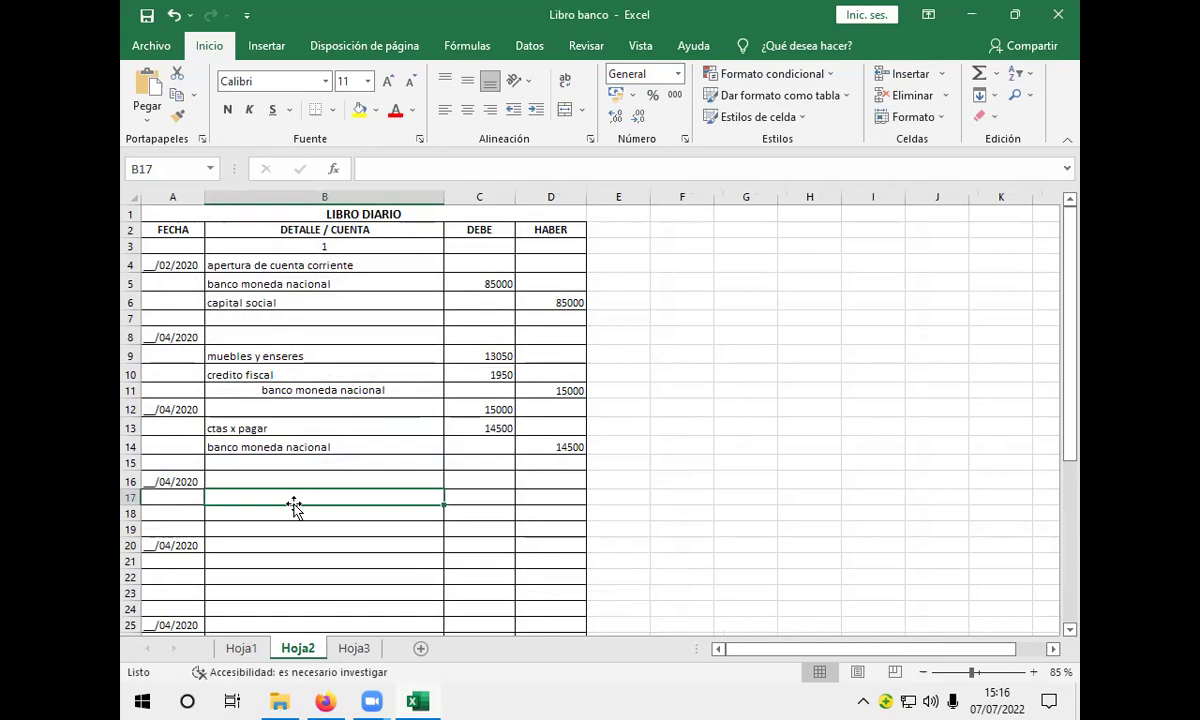
{"action": "type", "text": "banc"}
{"action": "key", "text": "BackSpace"}
{"action": "key", "text": "BackSpace"}
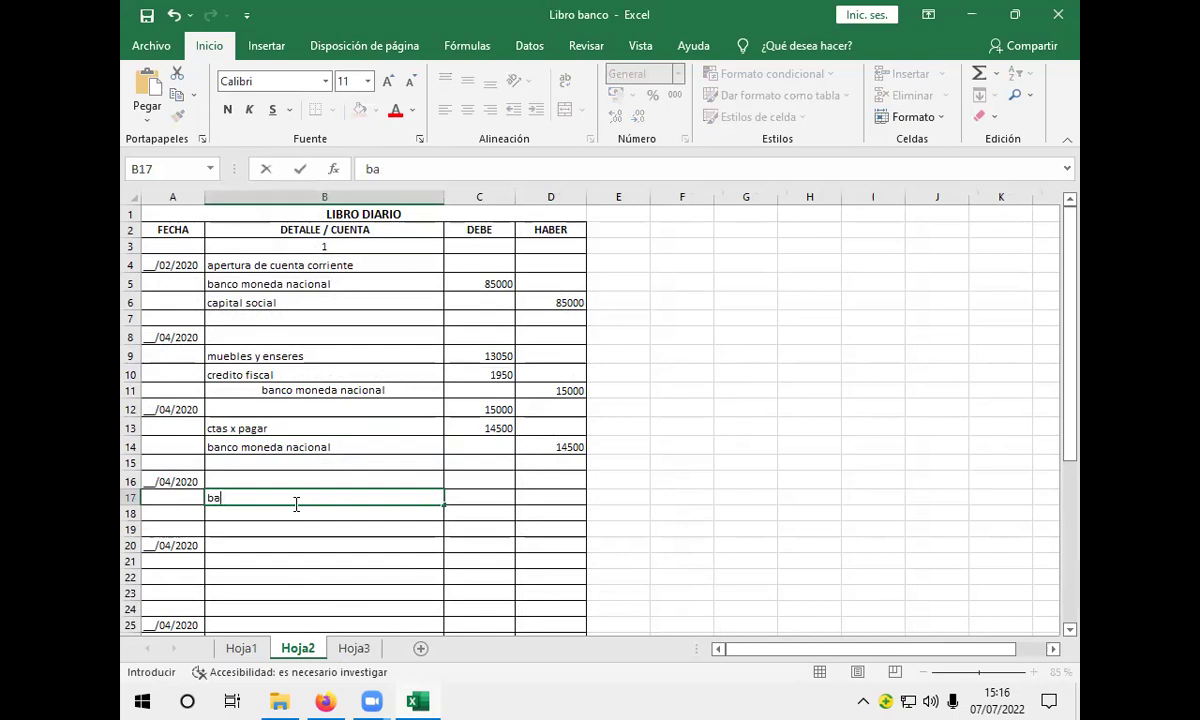
{"action": "type", "text": "nco moneda nac"}
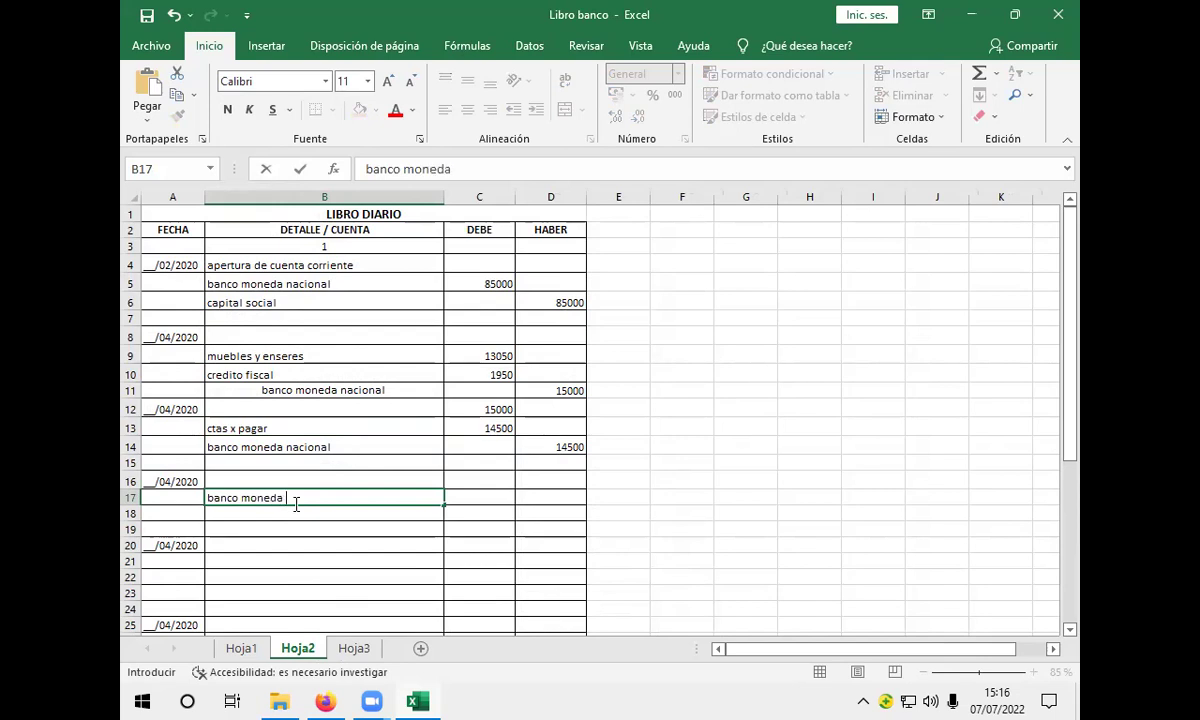
{"action": "type", "text": "ional"}
{"action": "left_click", "coordinate": [477, 502]}
{"action": "type", "text": "17500"}
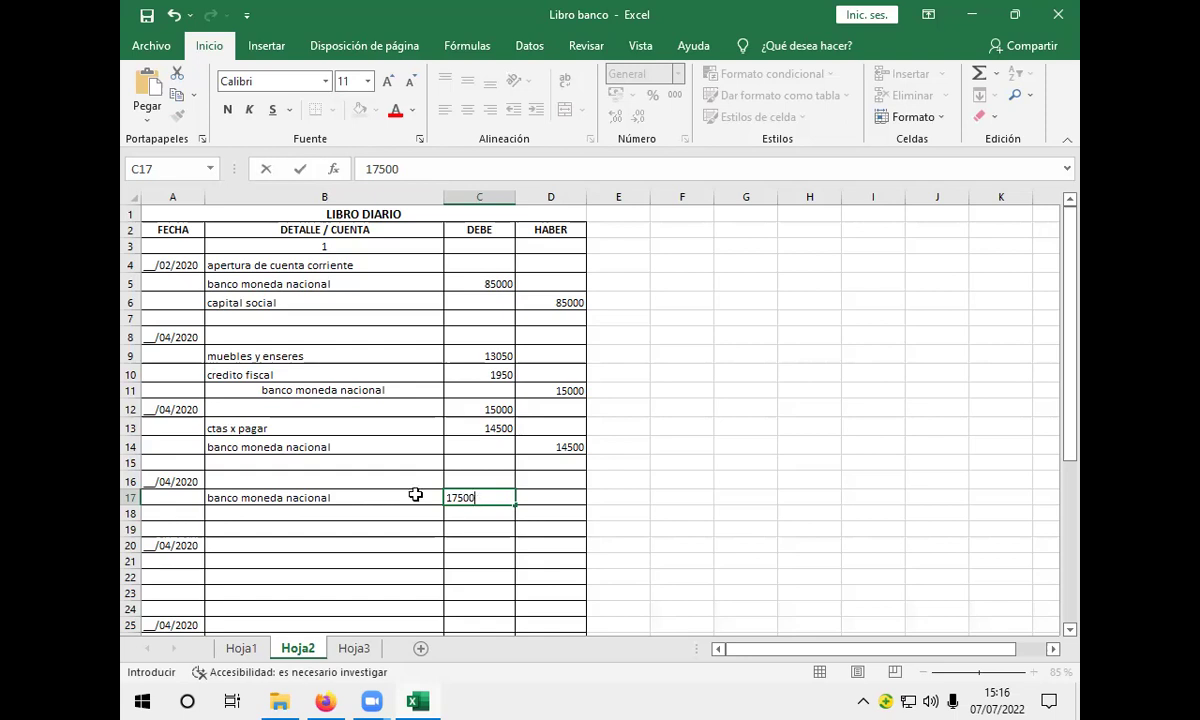
Record caja moneda nacional in B18 with a credit of 17500 in D18.
{"action": "left_click", "coordinate": [346, 514]}
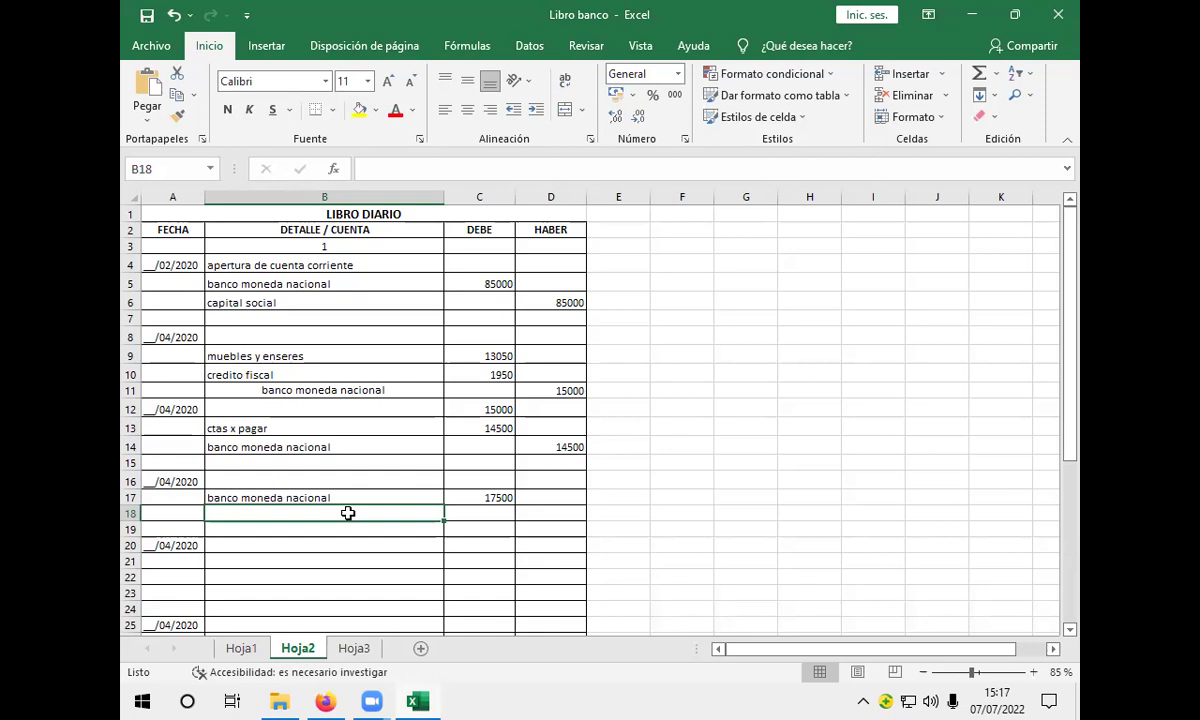
{"action": "type", "text": "caja moneda nacional"}
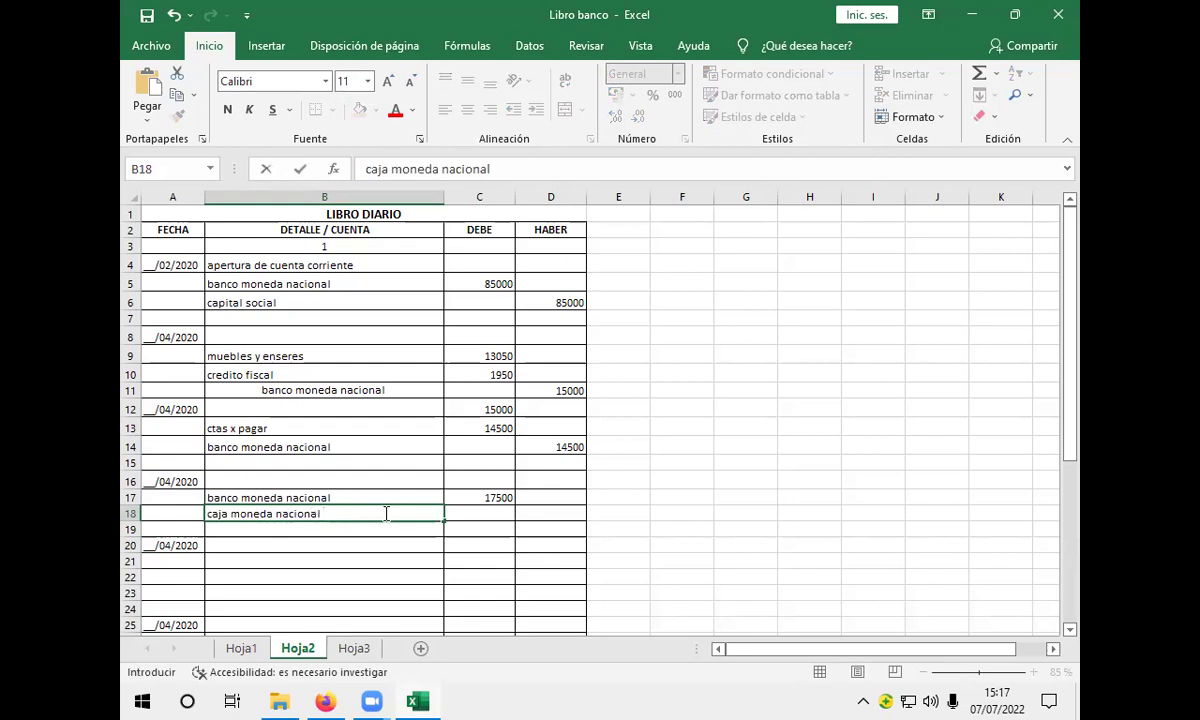
{"action": "left_click", "coordinate": [548, 518]}
{"action": "type", "text": "1"}
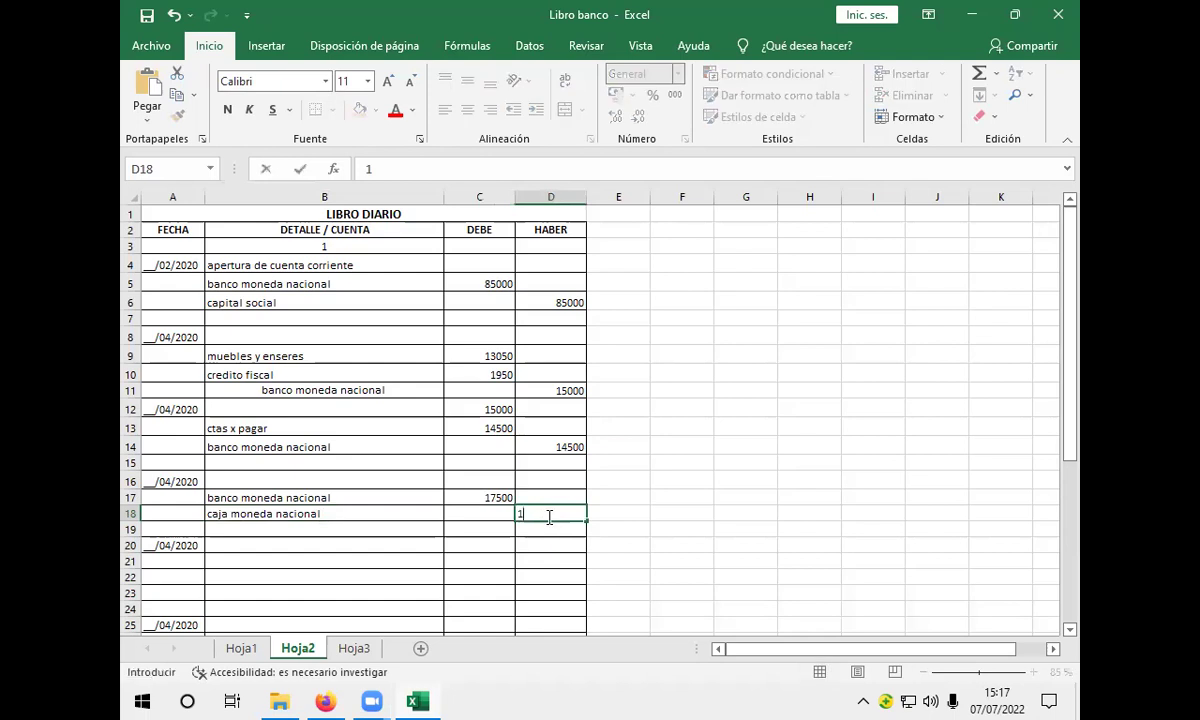
{"action": "type", "text": "7500"}
{"action": "left_click", "coordinate": [240, 533]}
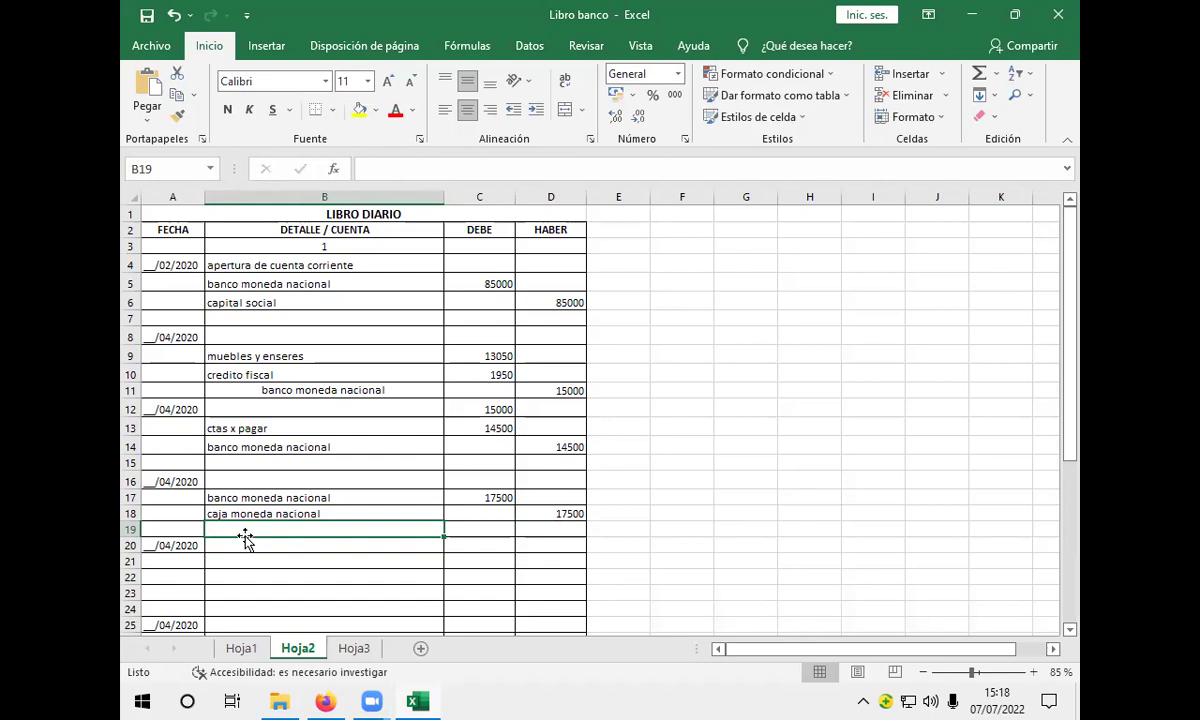
Check the computer purchase on Hoja1, and enter "equipo de computacion" in B21 of Hoja2 as its debit account.
{"action": "left_click", "coordinate": [253, 654]}
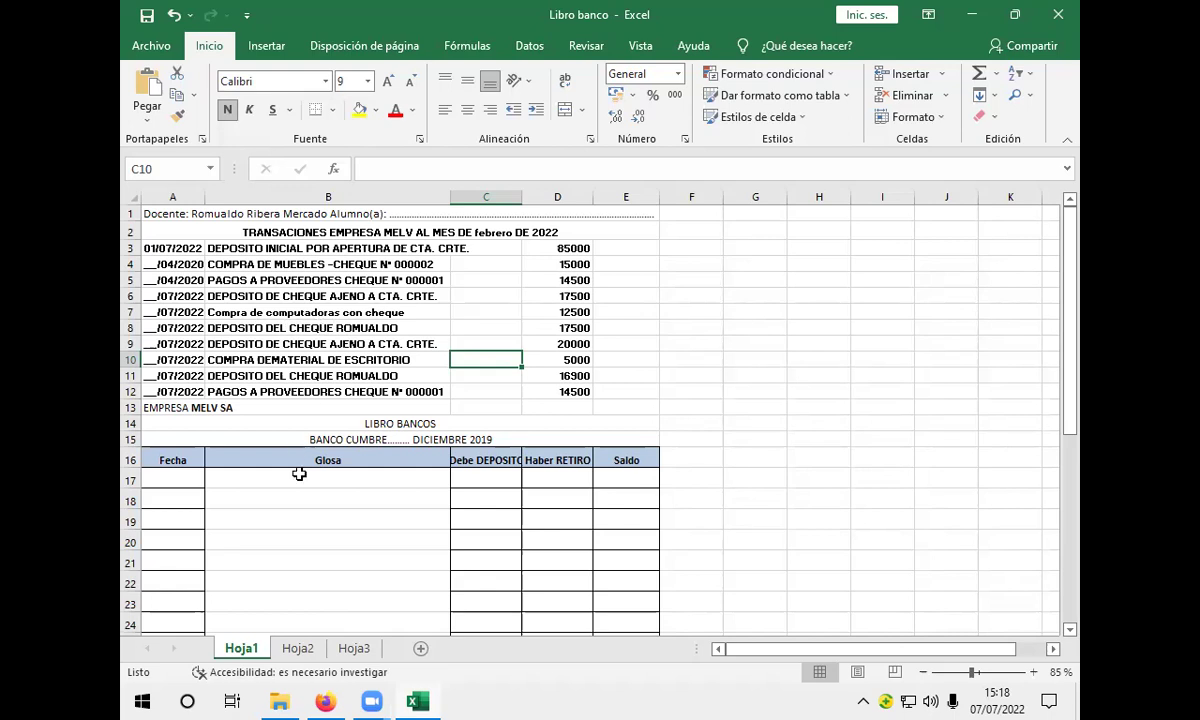
{"action": "left_click", "coordinate": [298, 649]}
{"action": "left_click", "coordinate": [235, 562]}
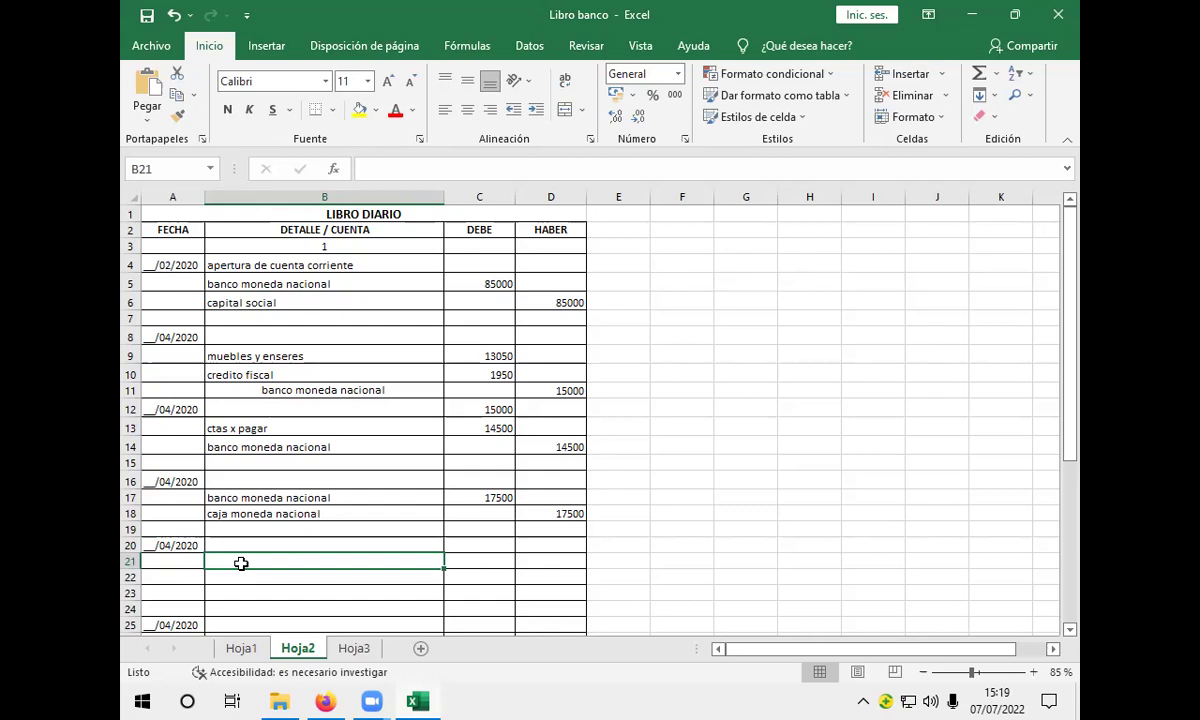
{"action": "type", "text": "e"}
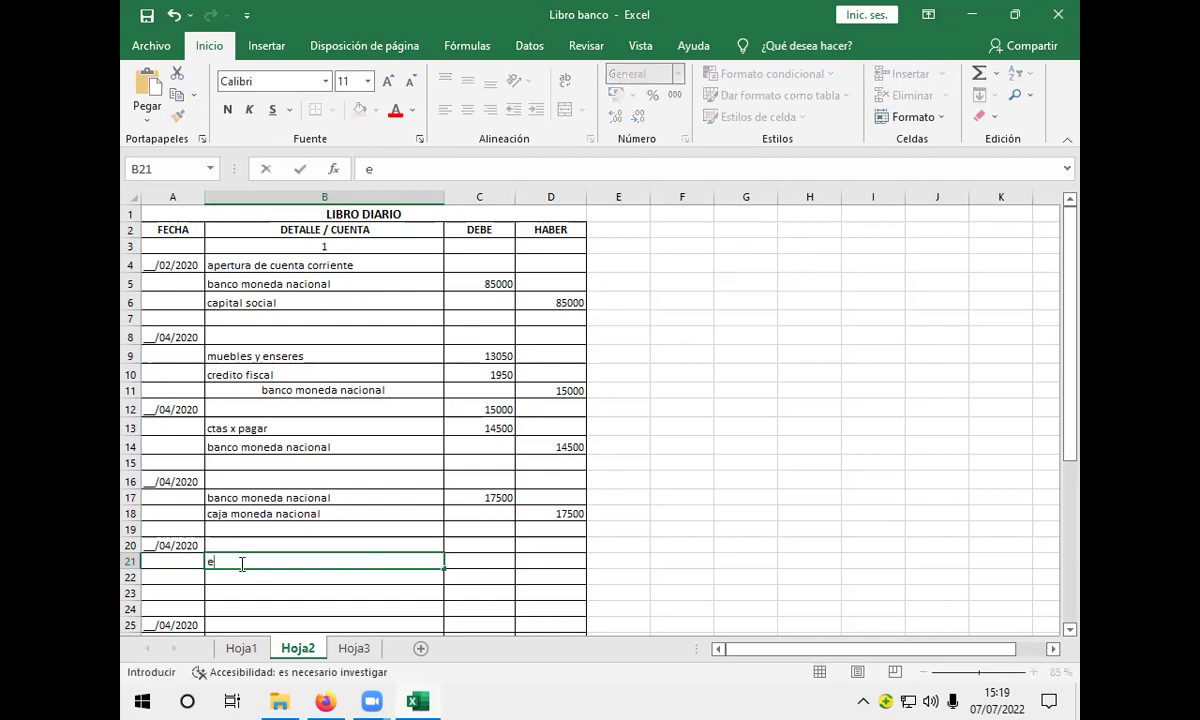
{"action": "type", "text": "quipo de compu"}
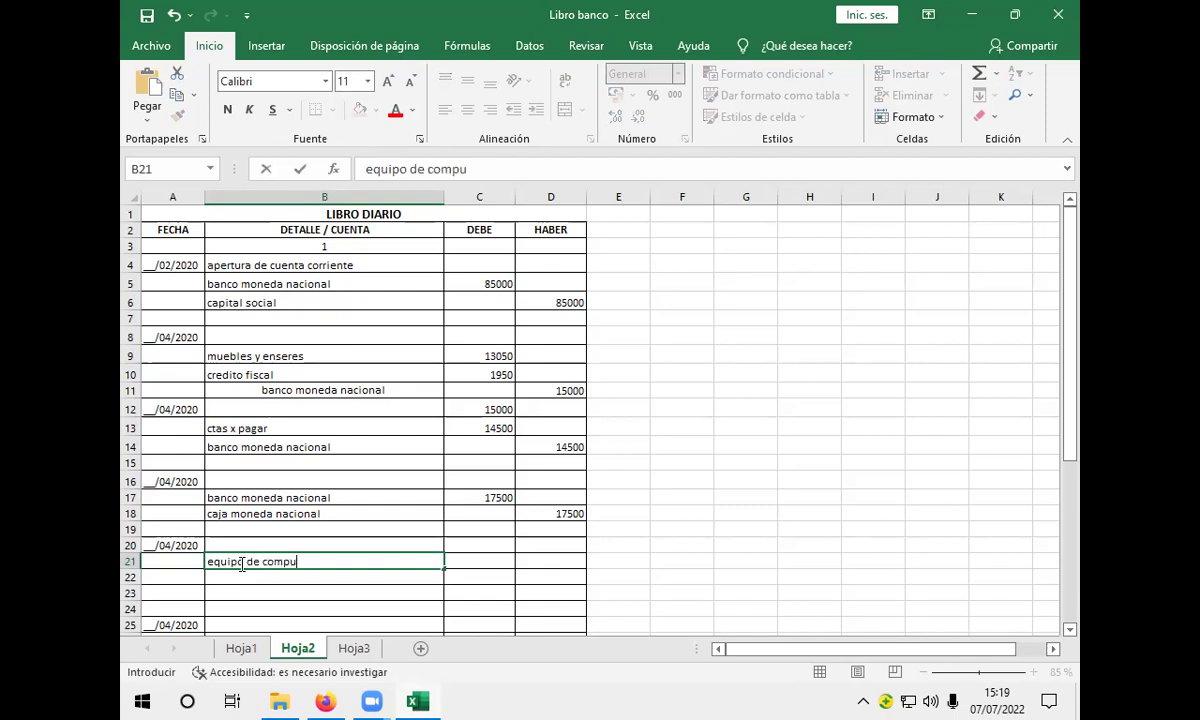
{"action": "type", "text": "tacion"}
Look up the computer purchase amount on Hoja1, and return to cell C21 on Hoja2.
{"action": "left_click", "coordinate": [243, 650]}
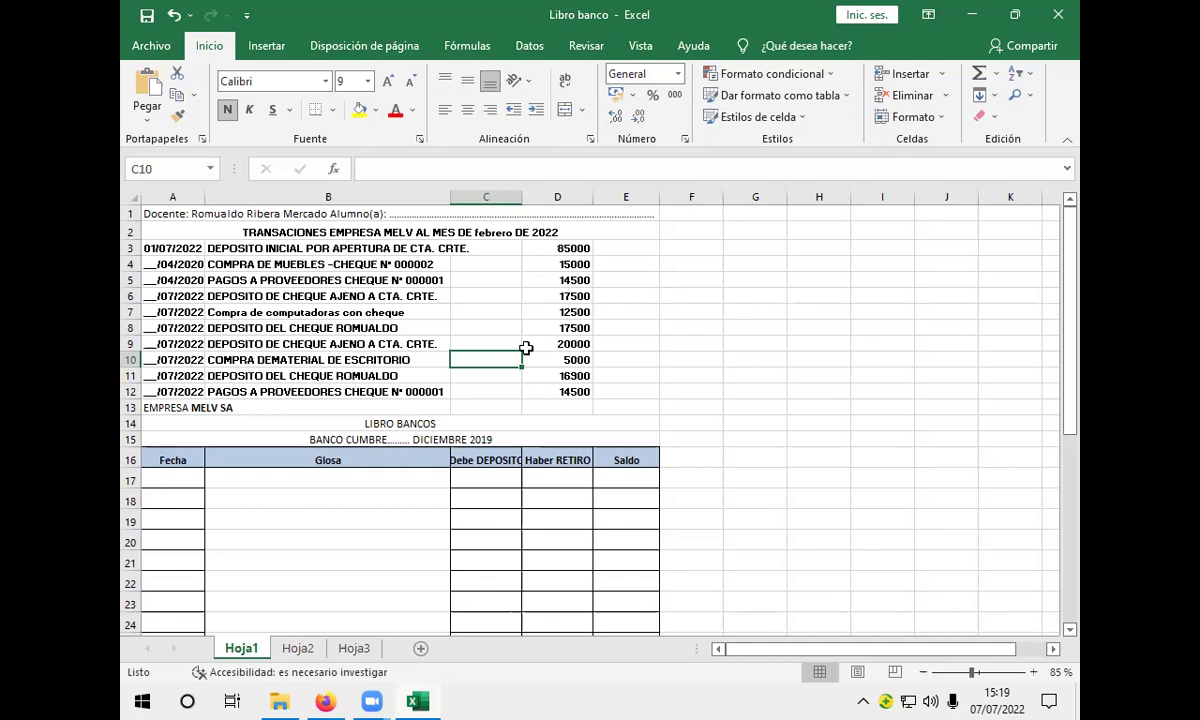
{"action": "left_click", "coordinate": [298, 650]}
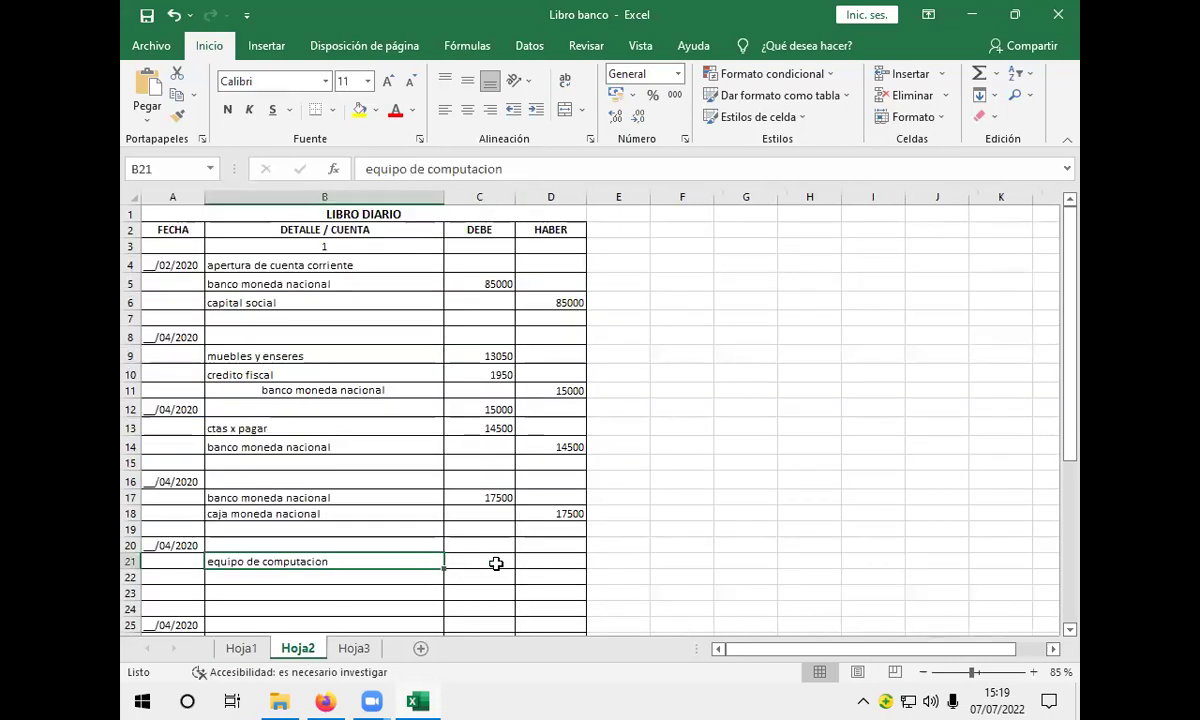
{"action": "left_click", "coordinate": [496, 564]}
{"action": "type", "text": "125"}
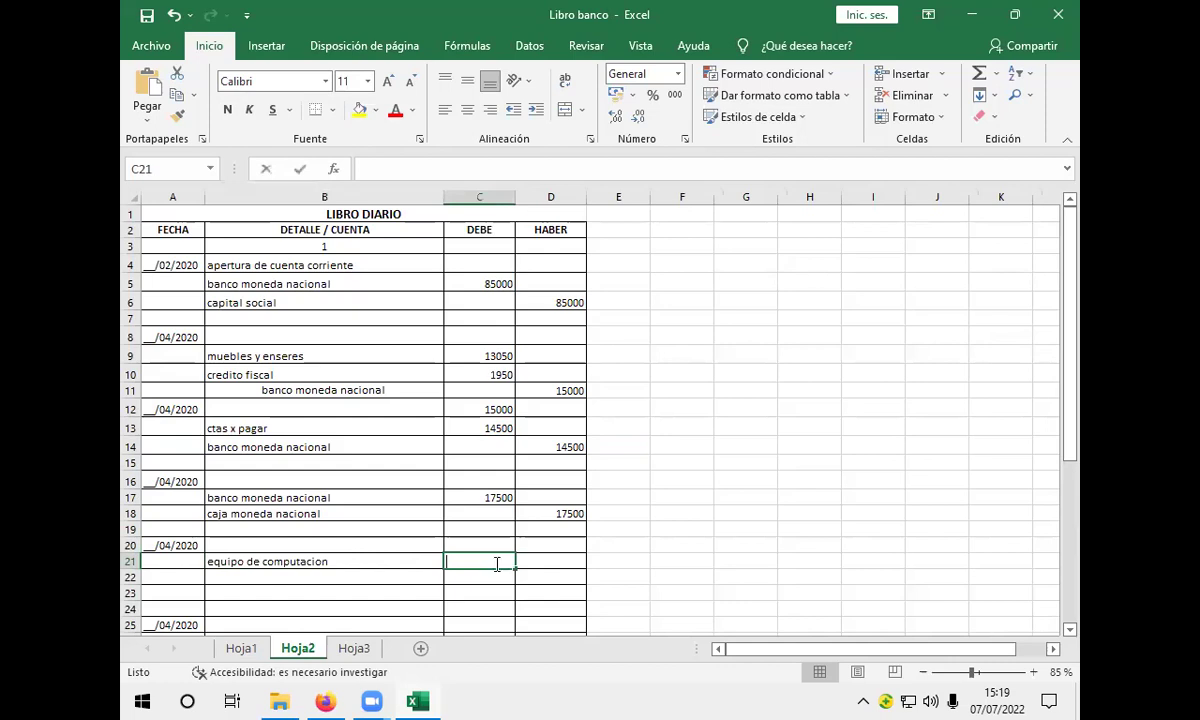
{"action": "type", "text": "00"}
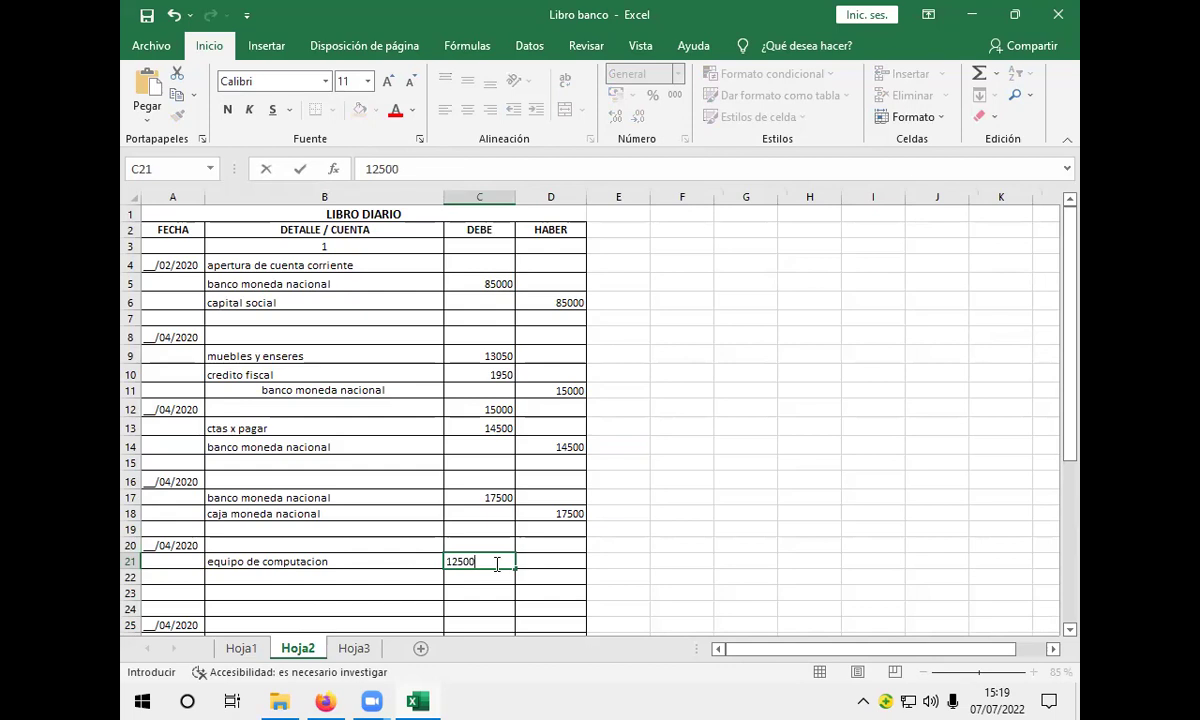
{"action": "type", "text": "*87%"}
{"action": "key", "text": "BackSpace"}
{"action": "key", "text": "BackSpace"}
{"action": "key", "text": "BackSpace"}
{"action": "key", "text": "BackSpace"}
{"action": "key", "text": "BackSpace"}
{"action": "key", "text": "BackSpace"}
{"action": "key", "text": "BackSpace"}
{"action": "key", "text": "BackSpace"}
{"action": "key", "text": "BackSpace"}
Calculate the debit amount for equipo de computacion in C21 with the formula +12500*87%.
{"action": "type", "text": "+"}
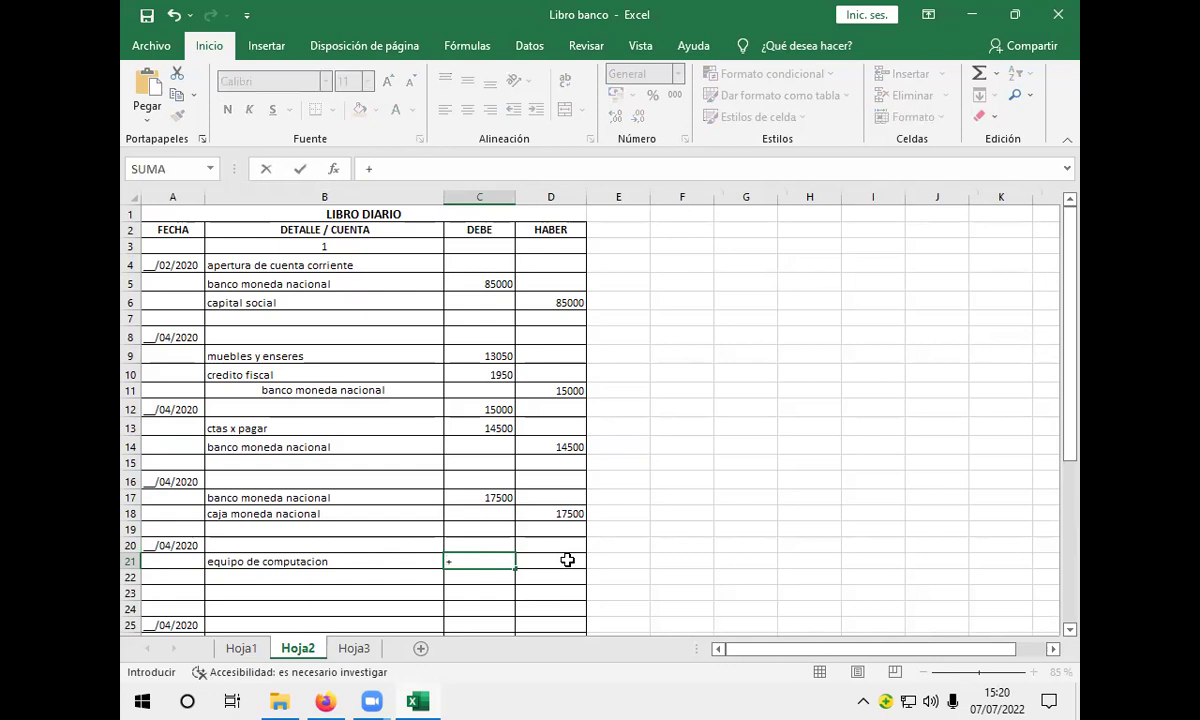
{"action": "type", "text": "12500"}
{"action": "type", "text": "*8"}
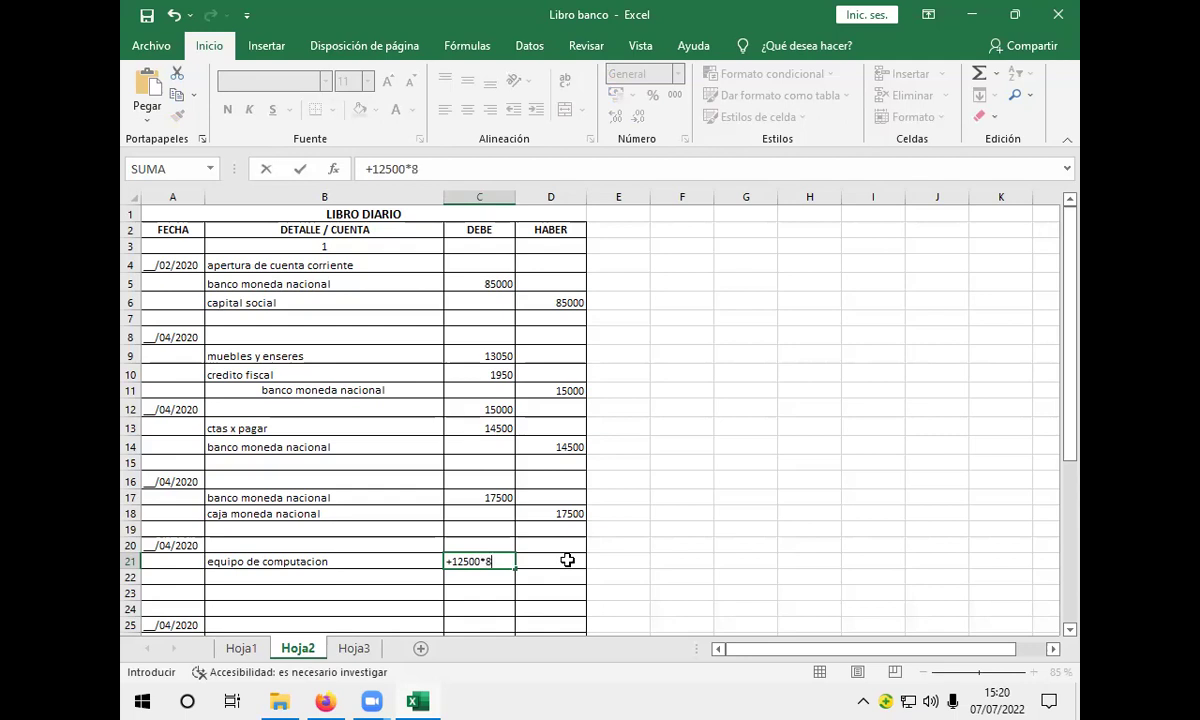
{"action": "type", "text": "7%"}
{"action": "key", "text": "Return"}
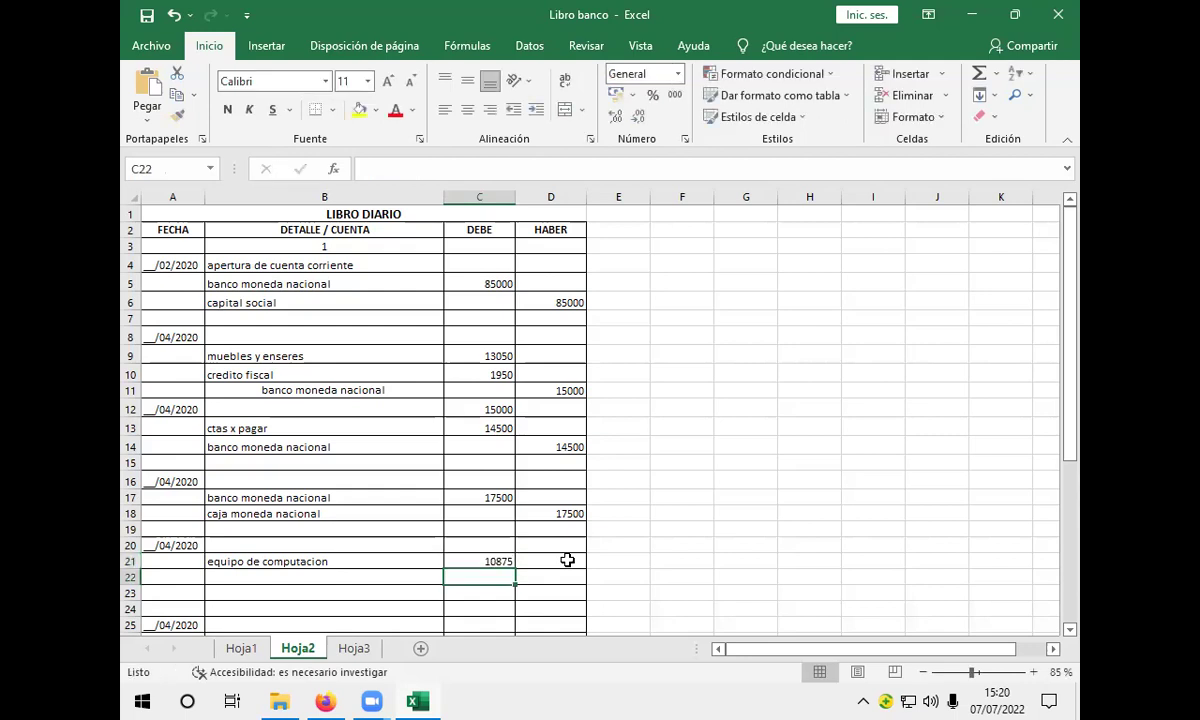
Enter "credito fiscal" in B22 as the second debit account of the computer purchase, and select its debit cell C22.
{"action": "left_click", "coordinate": [322, 578]}
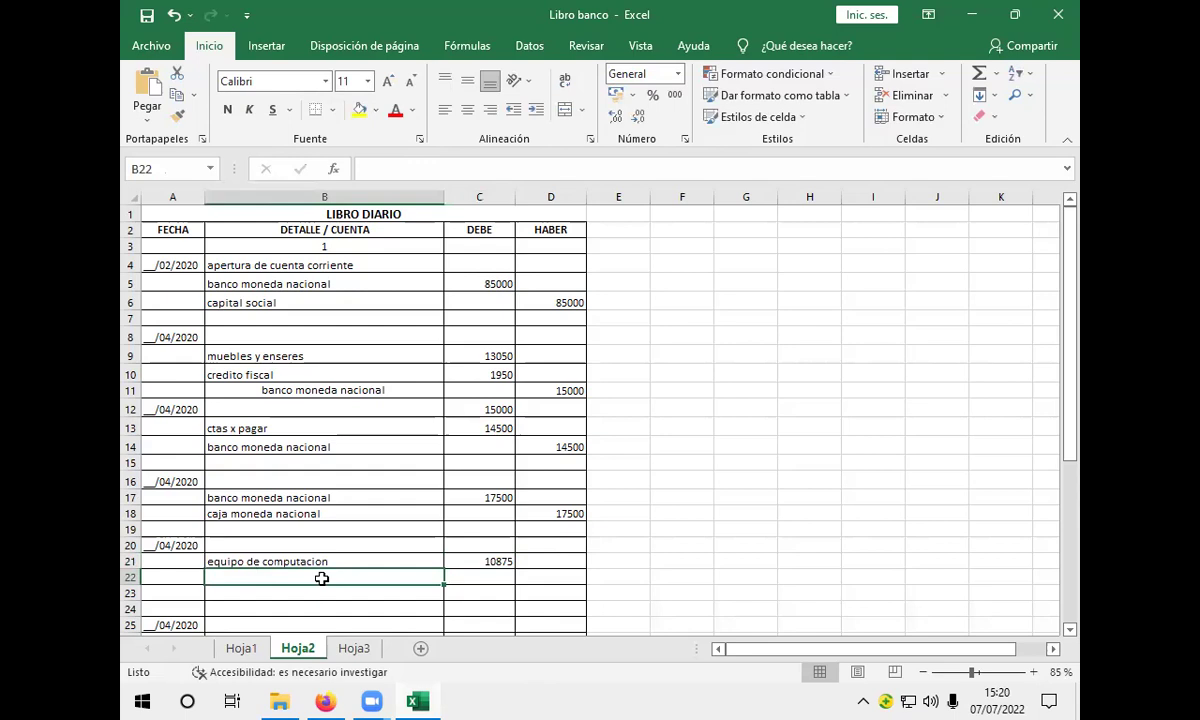
{"action": "type", "text": "cred"}
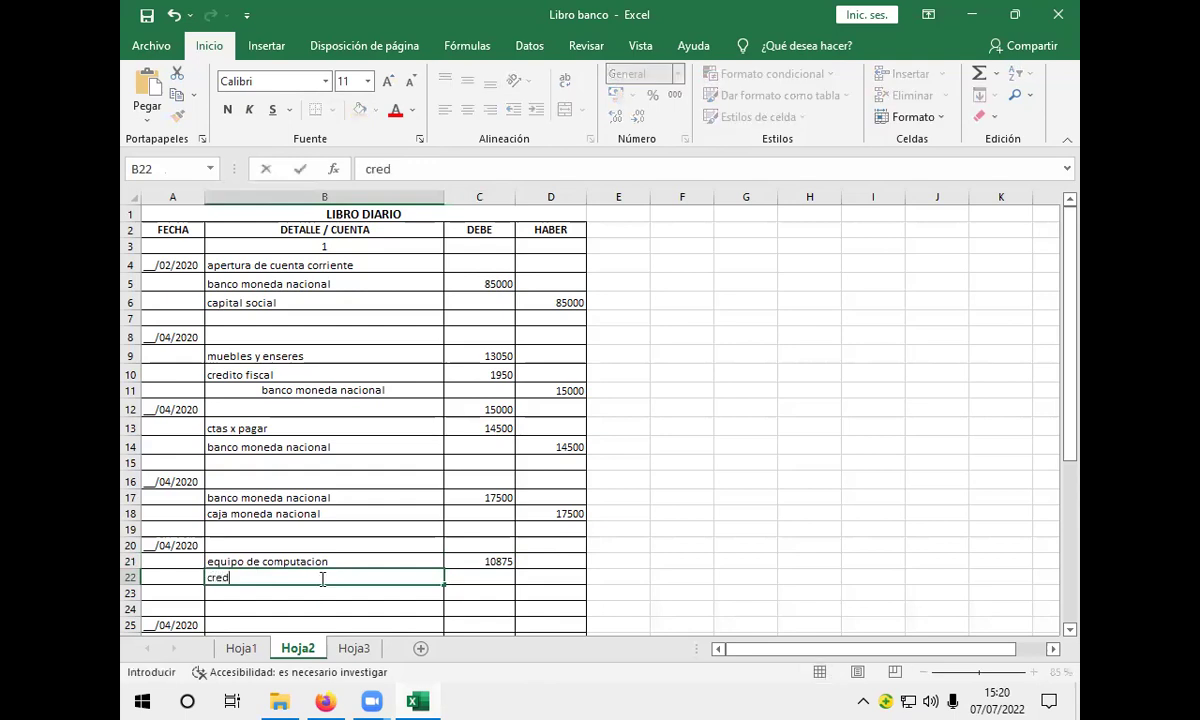
{"action": "type", "text": "ito fiscal"}
{"action": "left_click", "coordinate": [507, 586]}
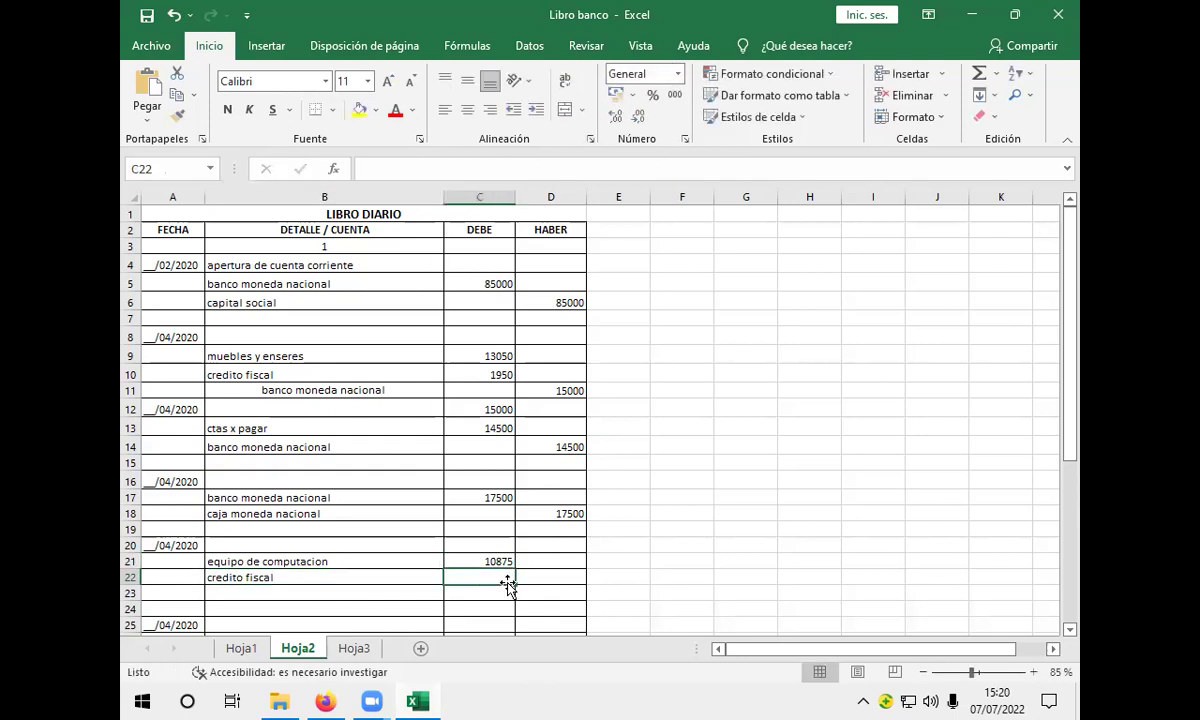
Calculate the debit amount for credito fiscal in C22 with the formula +12500*13%.
{"action": "type", "text": "1250"}
{"action": "key", "text": "BackSpace"}
{"action": "key", "text": "BackSpace"}
{"action": "key", "text": "BackSpace"}
{"action": "key", "text": "BackSpace"}
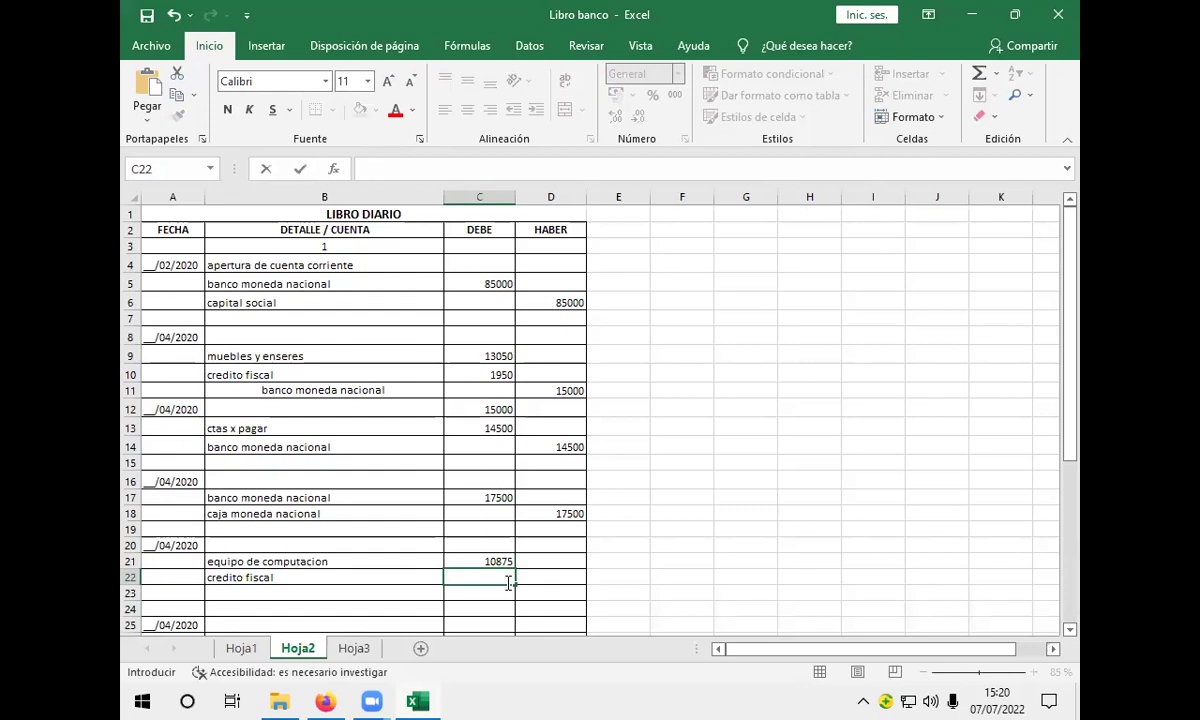
{"action": "type", "text": "+12500"}
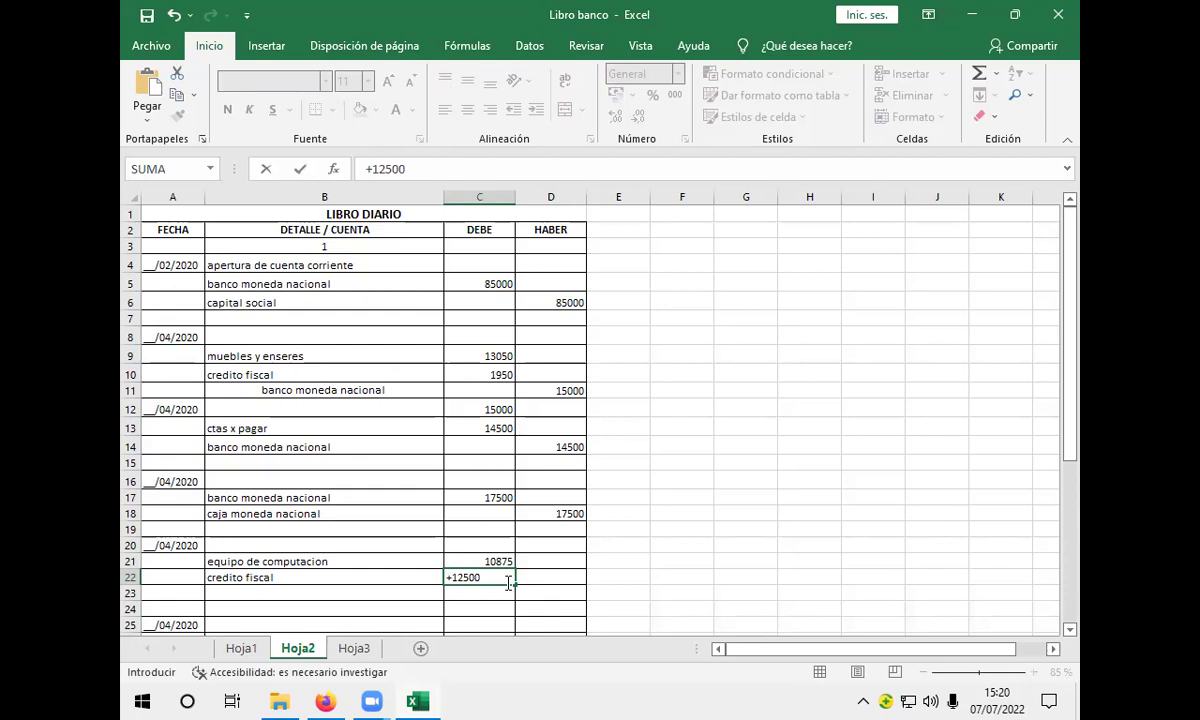
{"action": "type", "text": "*13%"}
{"action": "key", "text": "Return"}
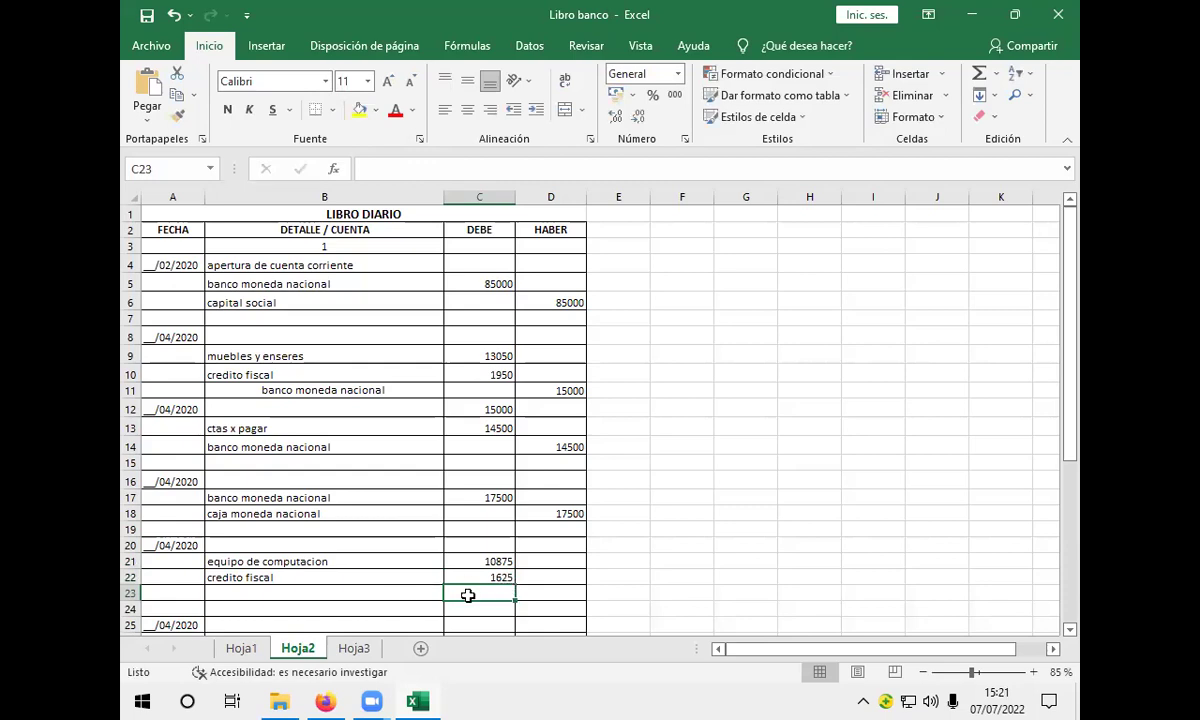
Enter "banco moneda nacional" in B23 as the credit account of the computer purchase, with 12500 in D23.
{"action": "left_click", "coordinate": [547, 598]}
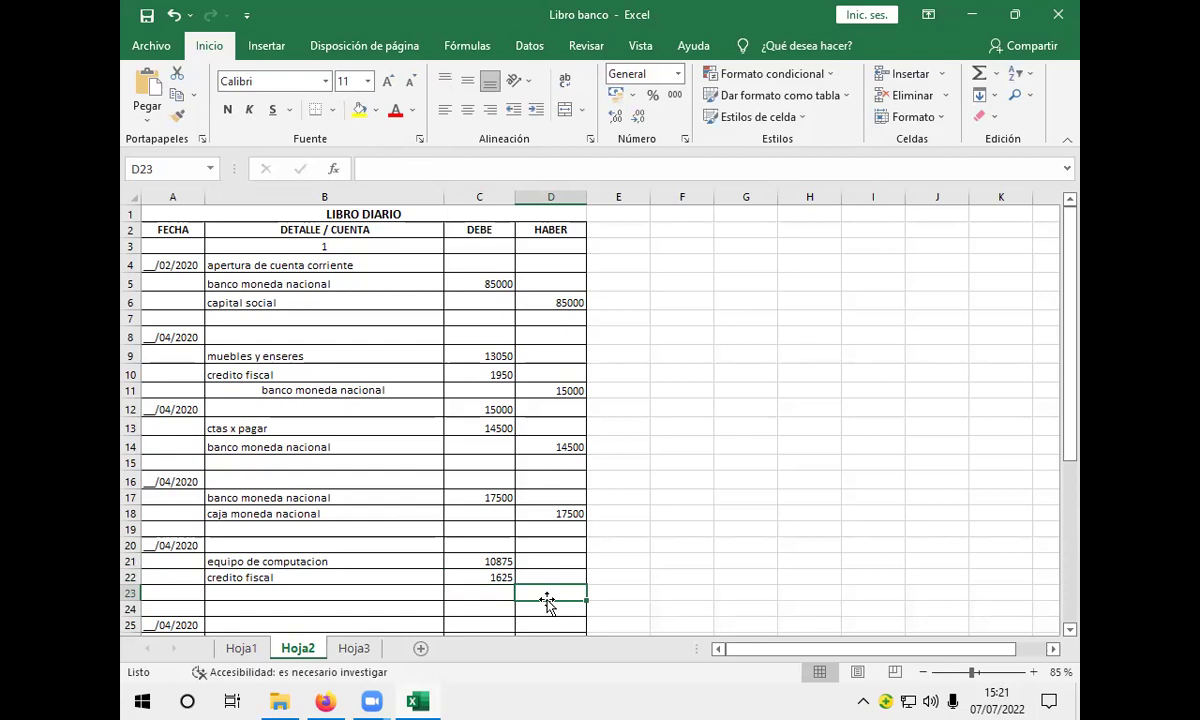
{"action": "left_click", "coordinate": [235, 593]}
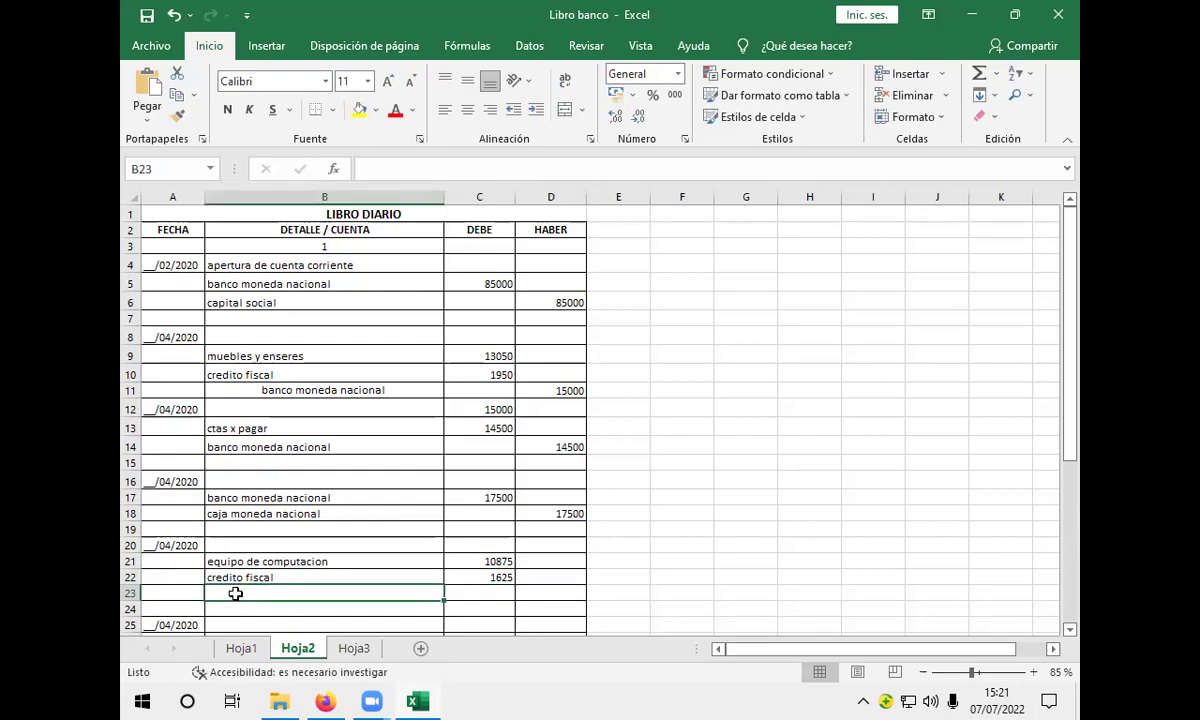
{"action": "type", "text": "ban"}
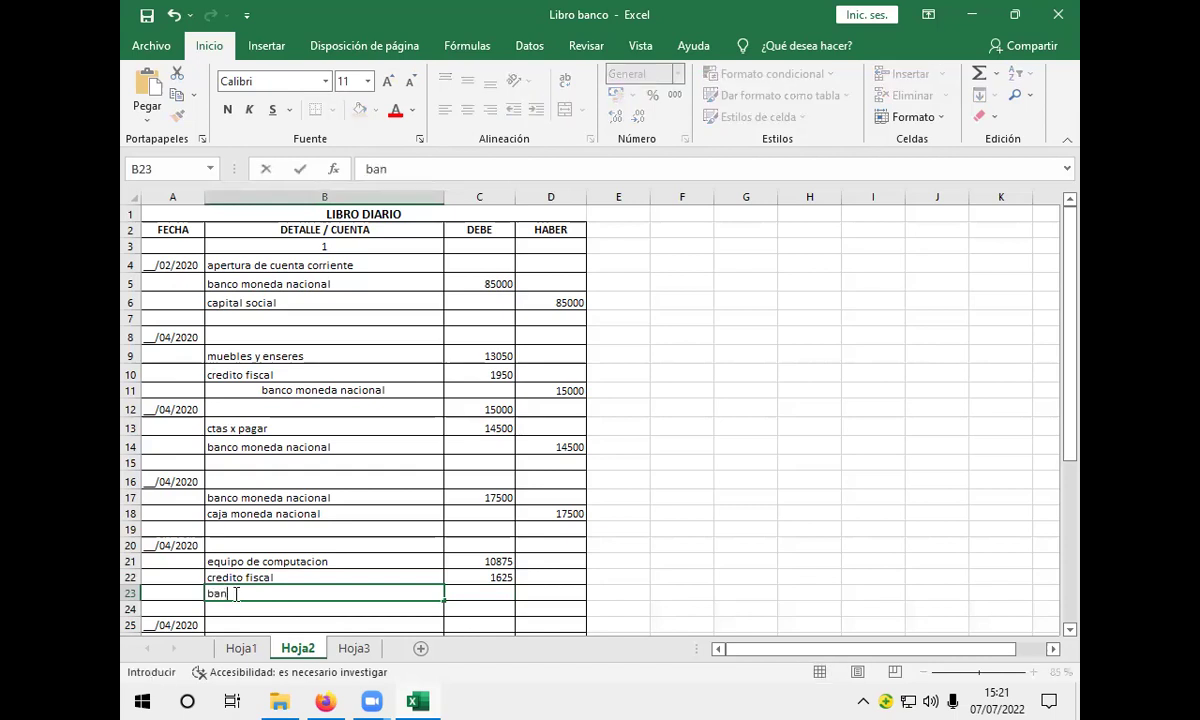
{"action": "type", "text": "co moneda nacional"}
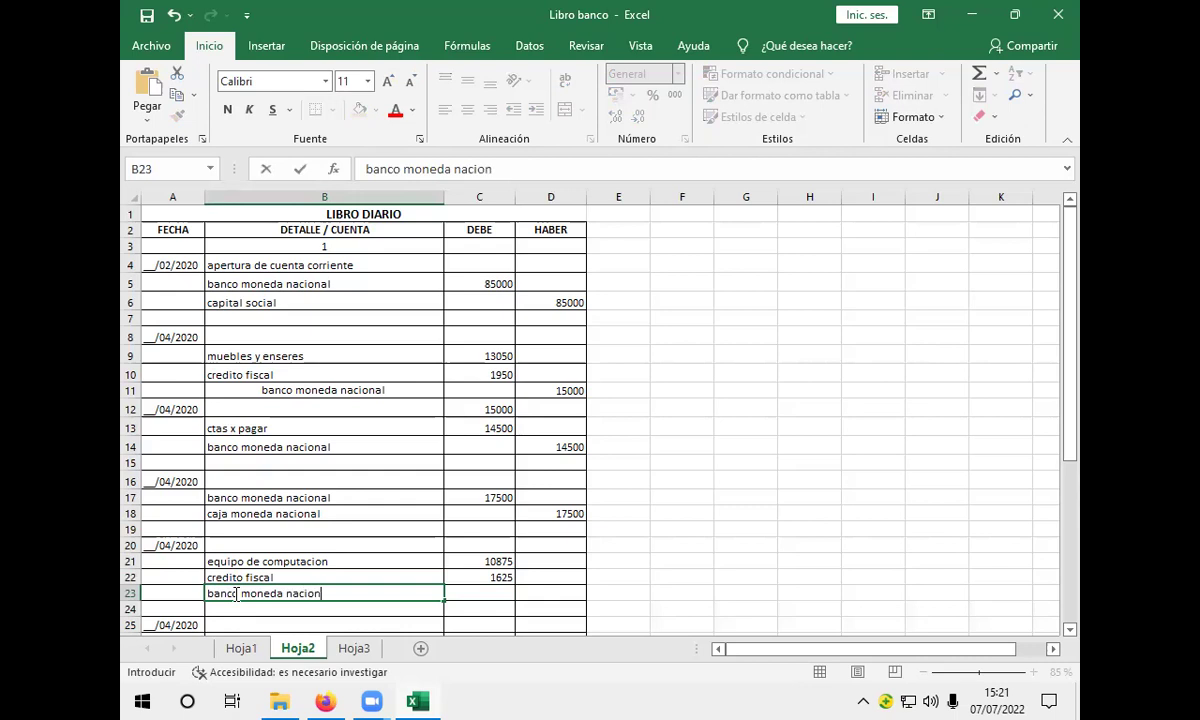
{"action": "left_click", "coordinate": [547, 597]}
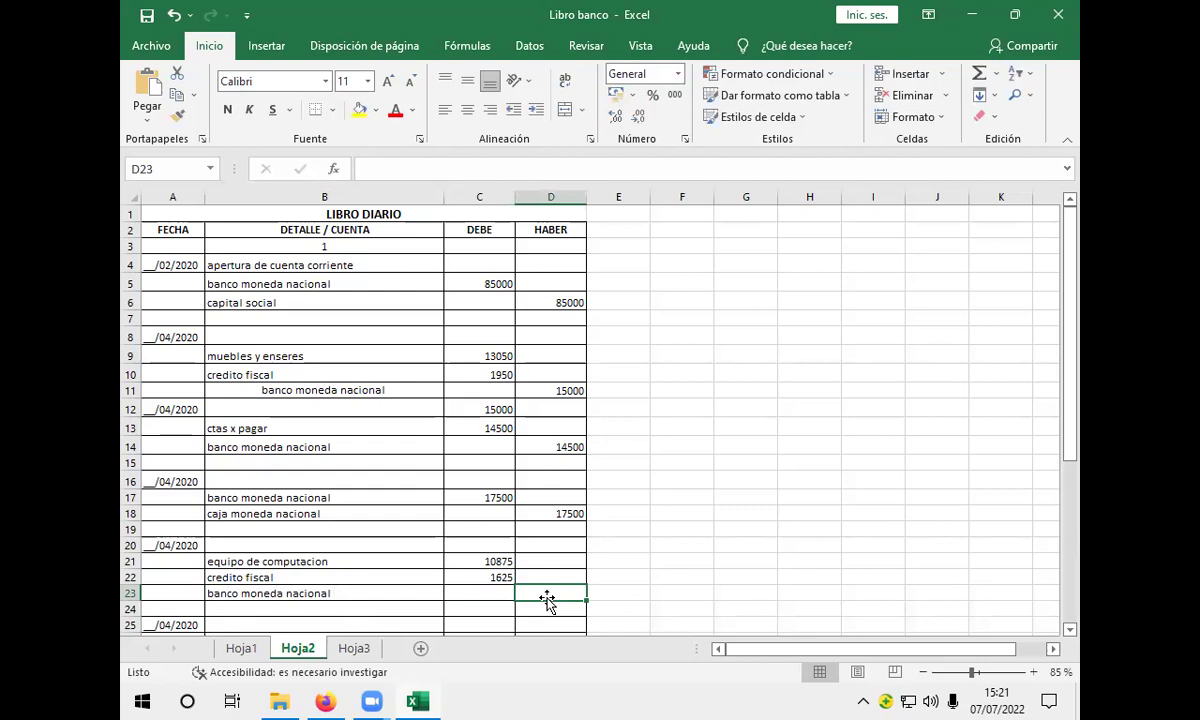
{"action": "type", "text": "12500"}
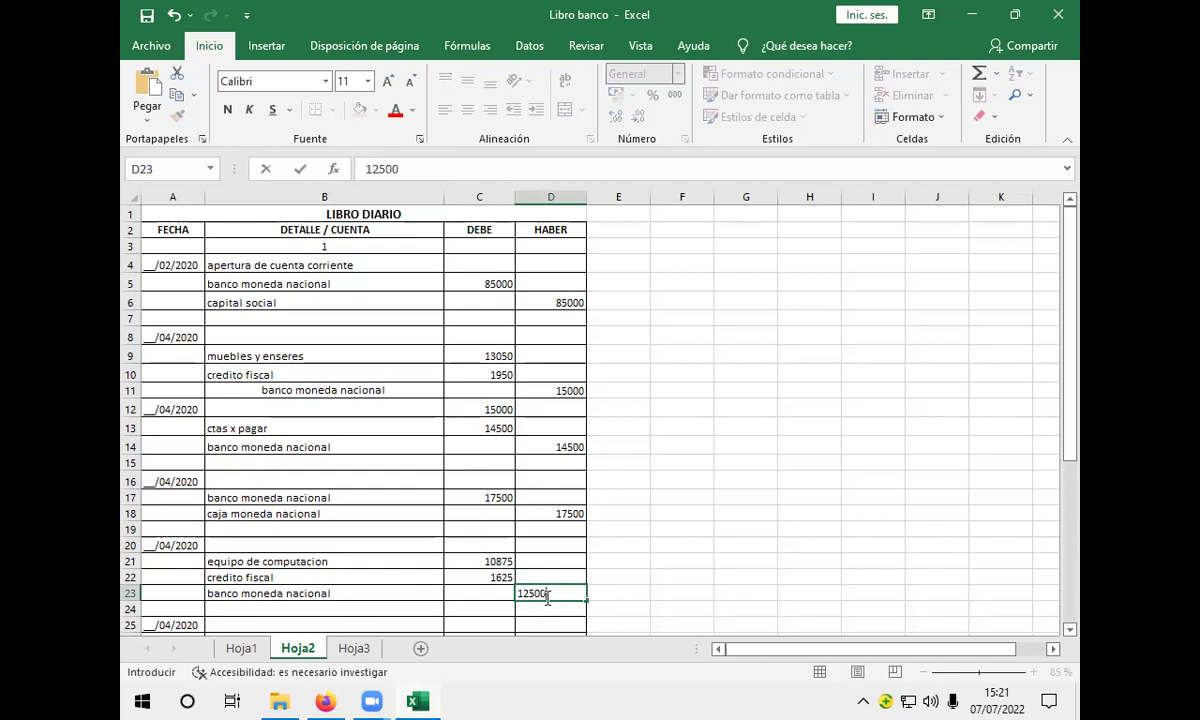
Add up the two debit amounts of the computer purchase in C24 with the formula +C21+C22.
{"action": "left_click", "coordinate": [491, 607]}
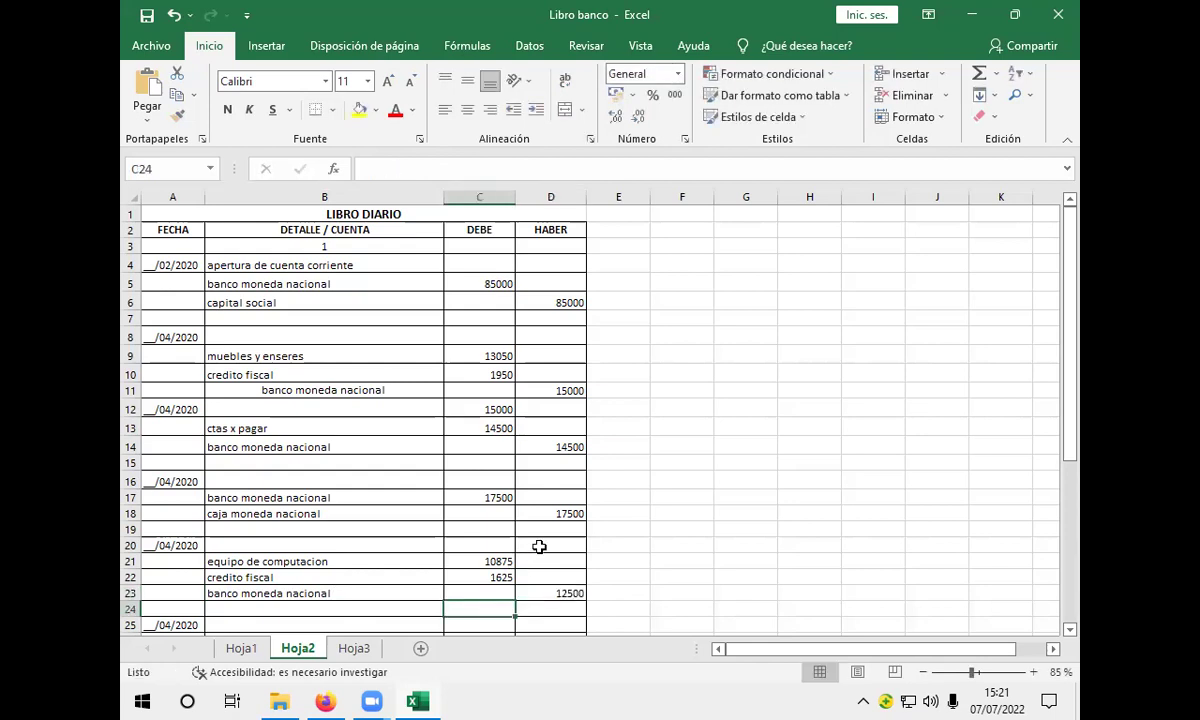
{"action": "scroll", "coordinate": [540, 546], "scroll_direction": "down", "scroll_amount": 1}
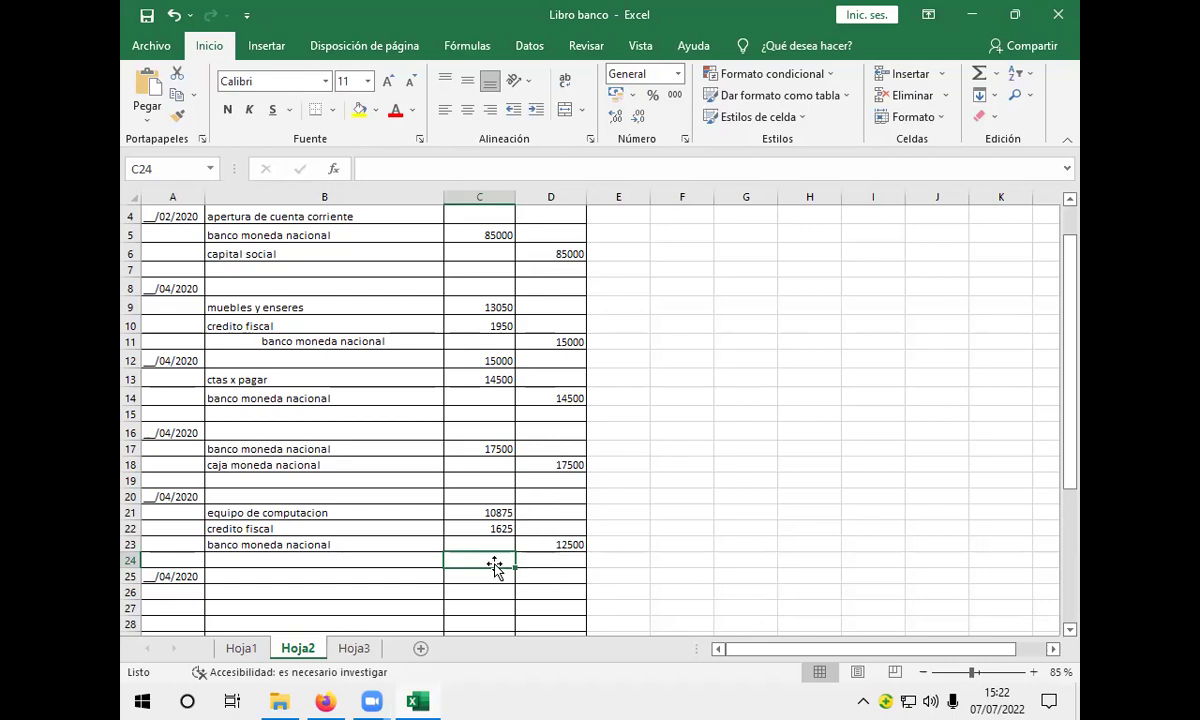
{"action": "type", "text": "+"}
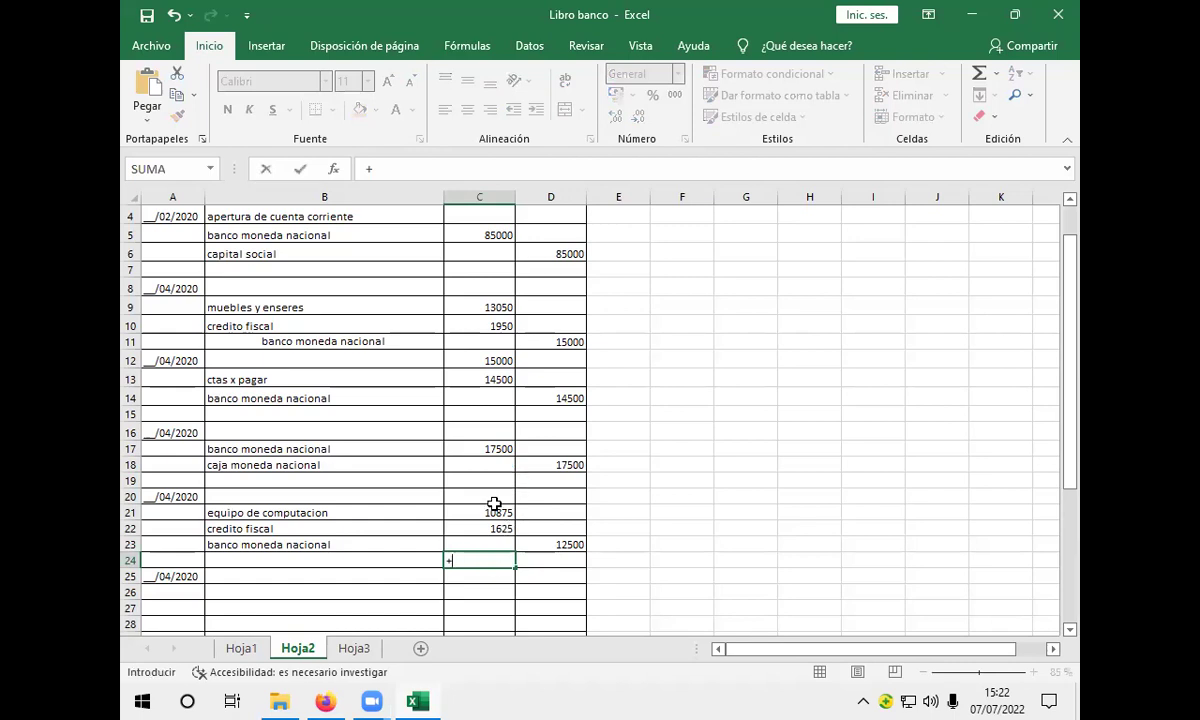
{"action": "left_click", "coordinate": [497, 514]}
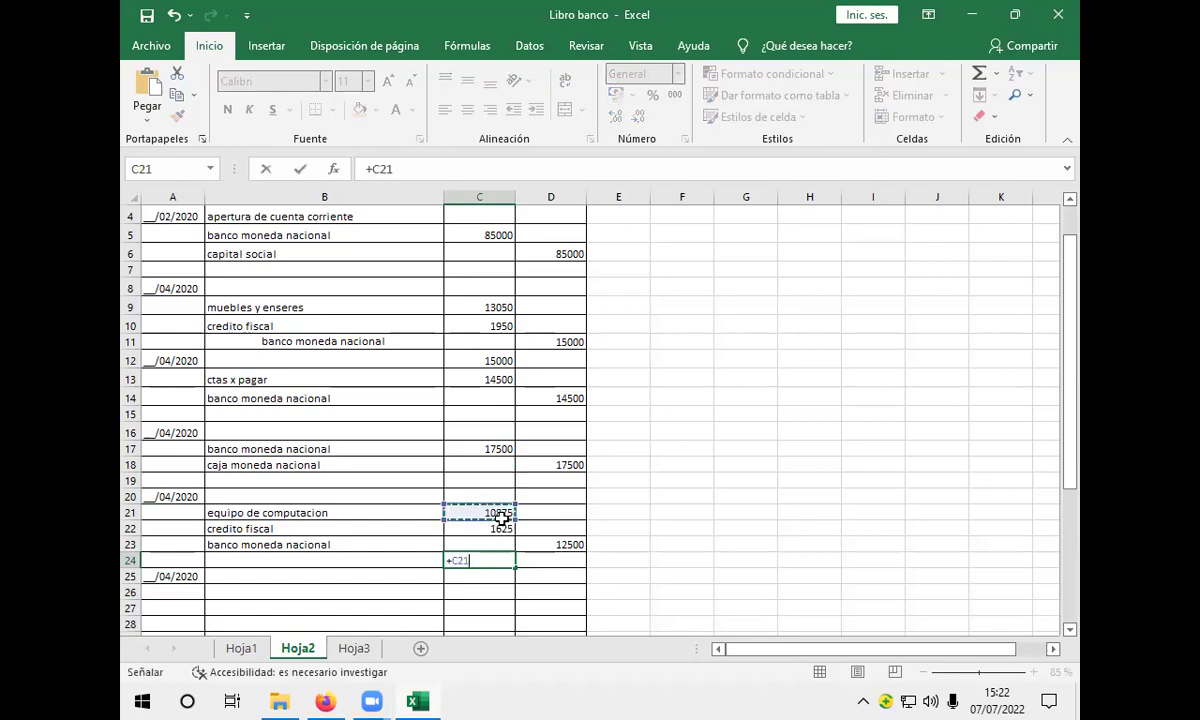
{"action": "type", "text": "+"}
{"action": "left_click", "coordinate": [498, 530]}
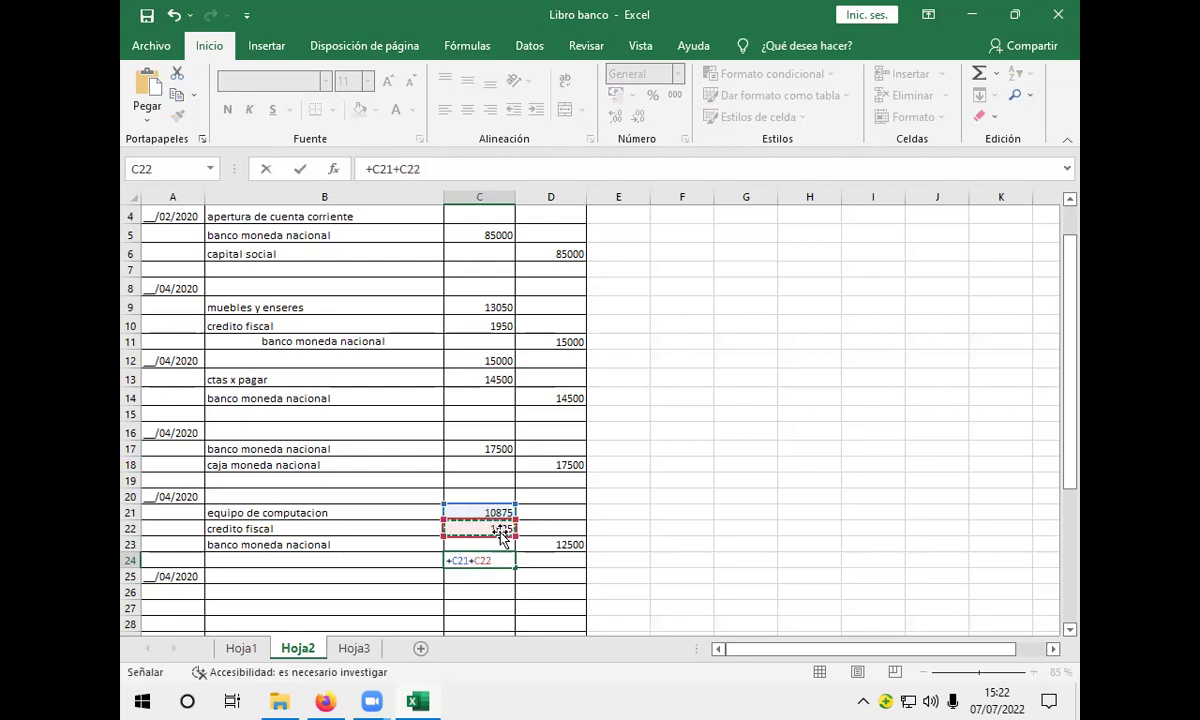
{"action": "key", "text": "Return"}
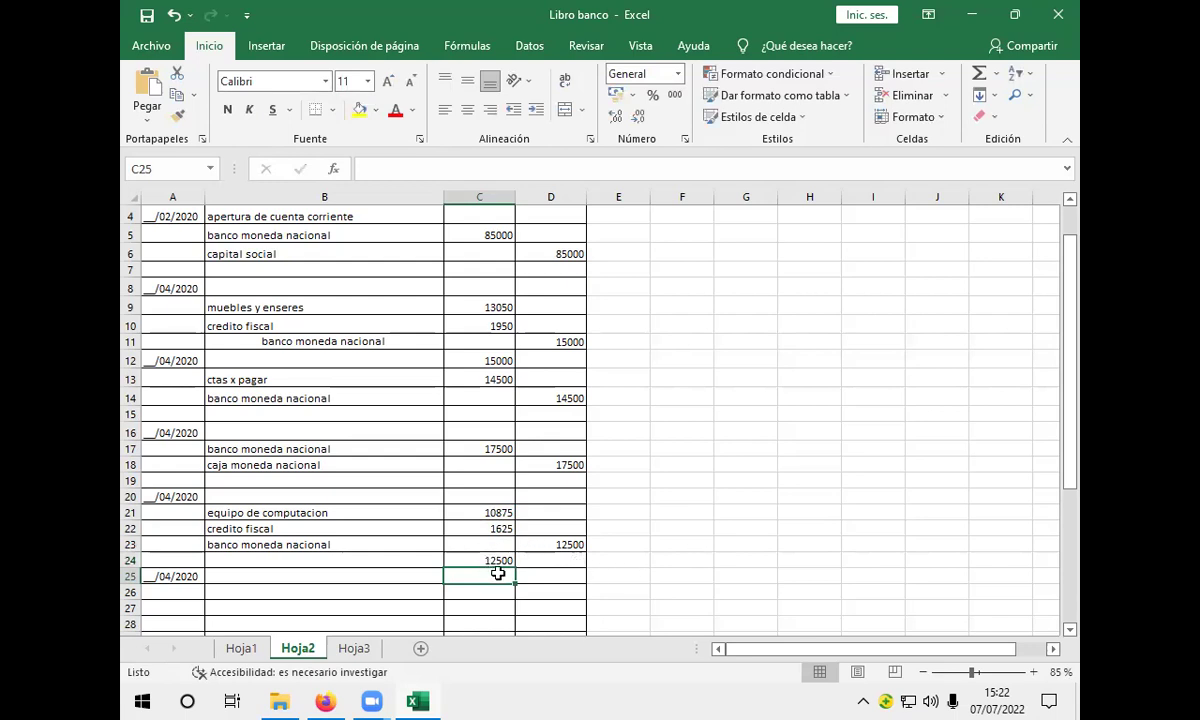
Check the next cheque deposit on Hoja1 and compare it with the earlier bank entries in B17 and B23 of Hoja2.
{"action": "left_click", "coordinate": [274, 592]}
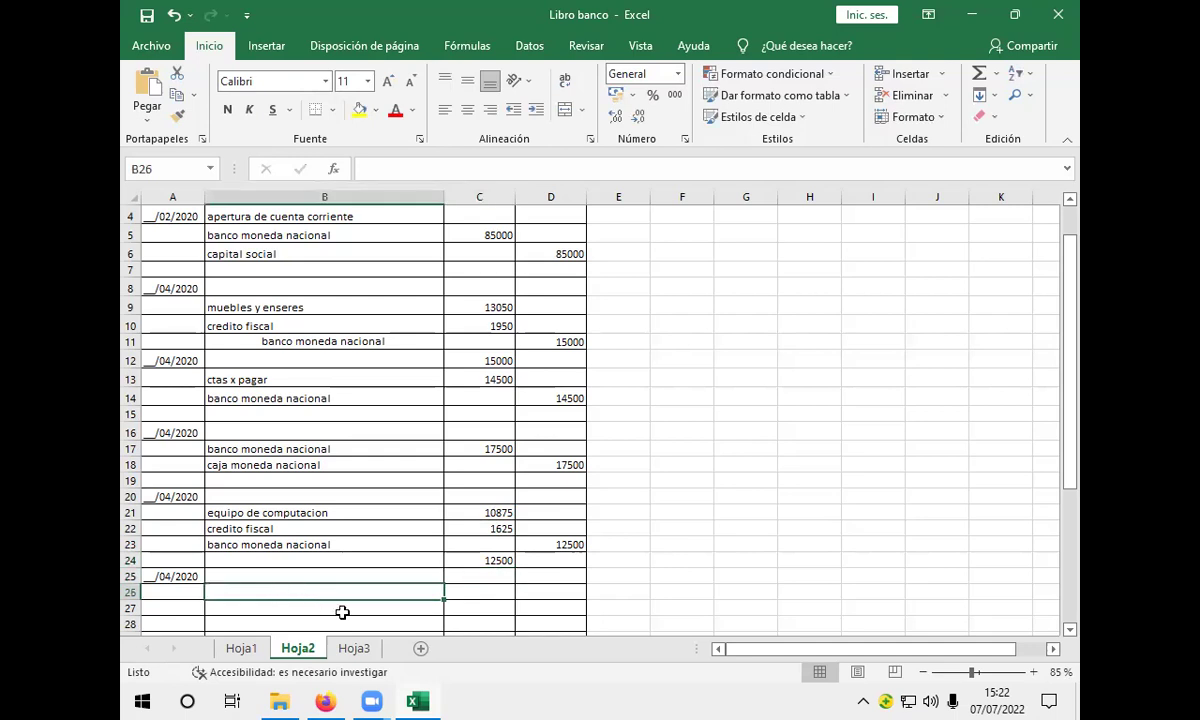
{"action": "left_click", "coordinate": [241, 648]}
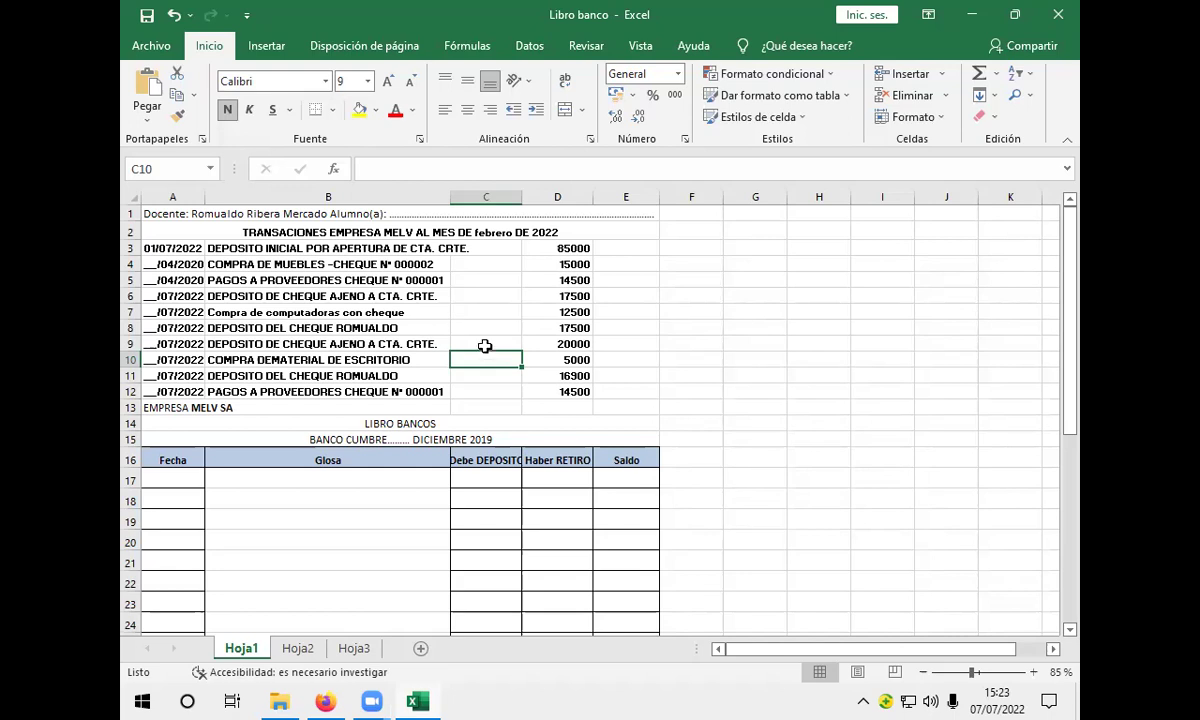
{"action": "left_click", "coordinate": [299, 649]}
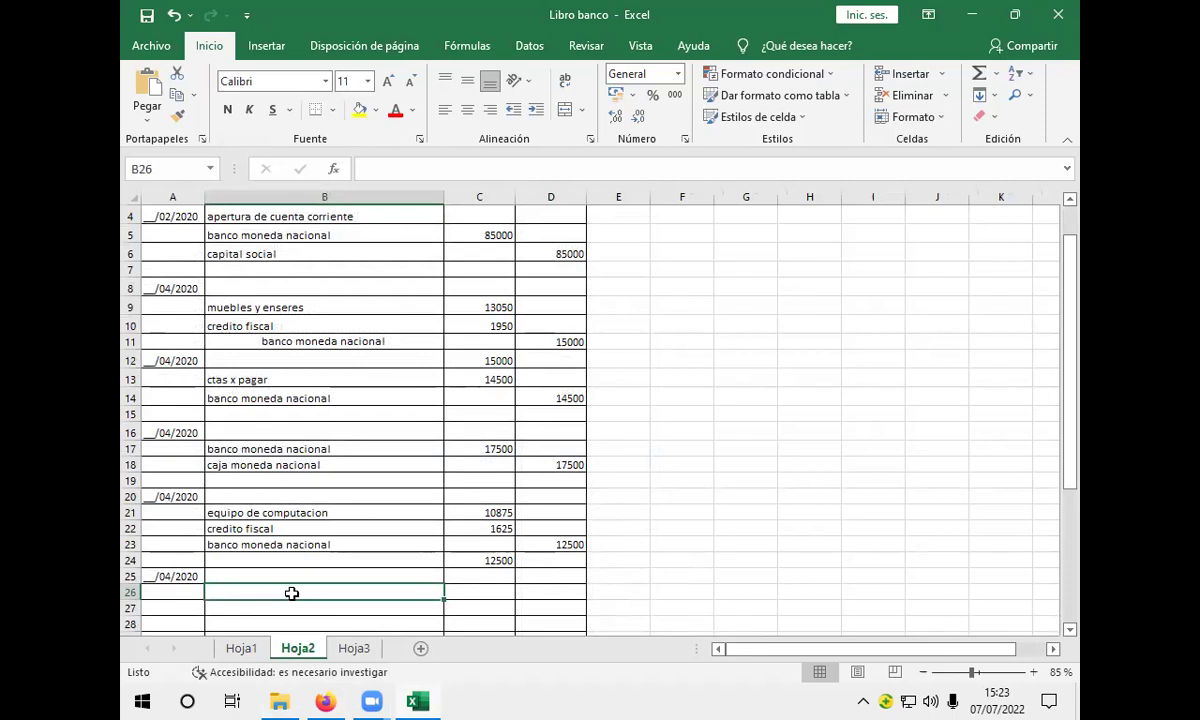
{"action": "left_click", "coordinate": [256, 449]}
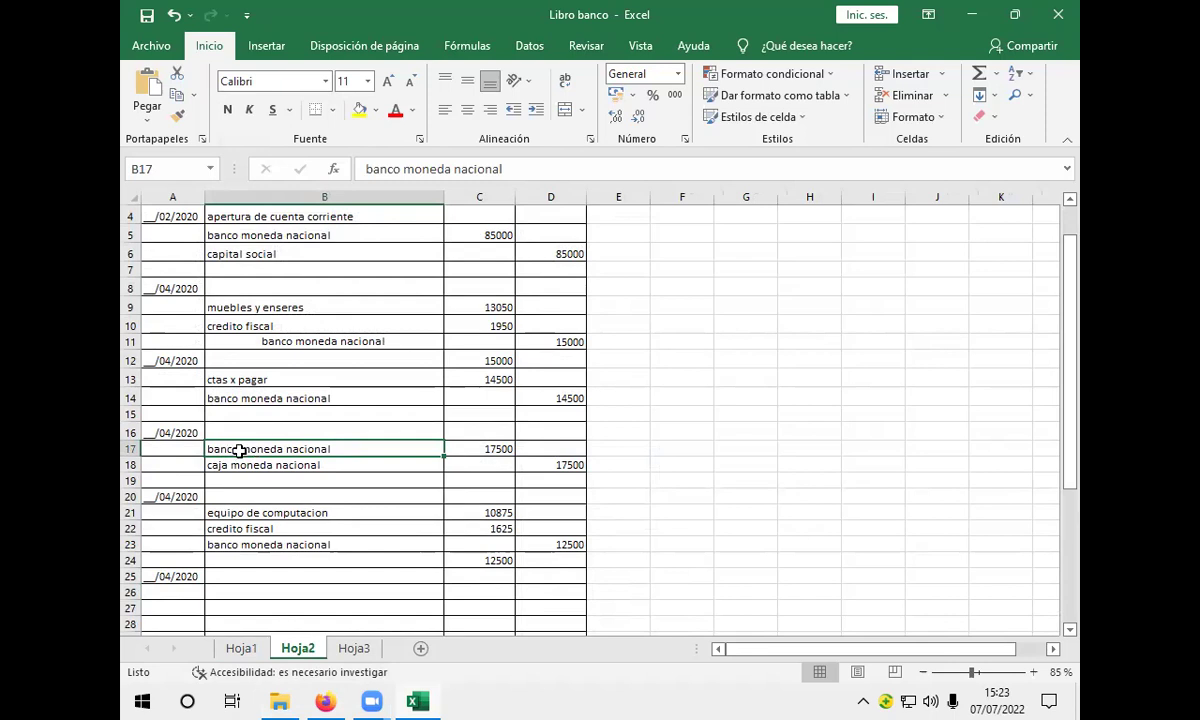
{"action": "left_click", "coordinate": [241, 648]}
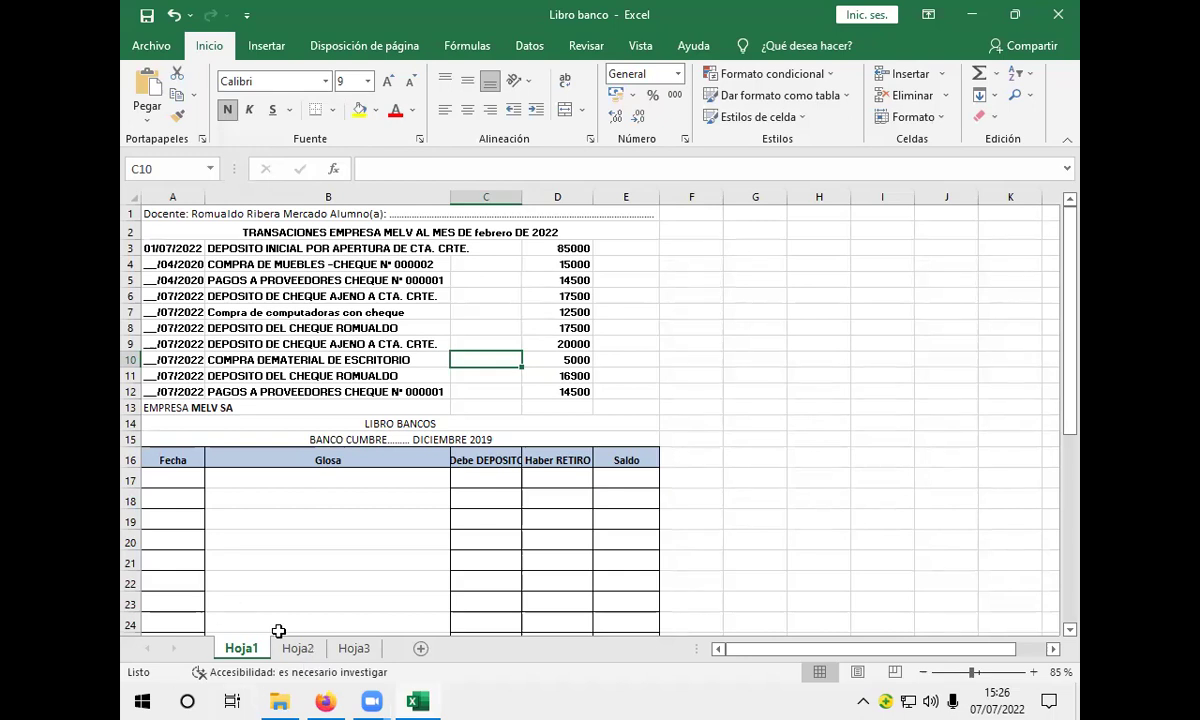
{"action": "left_click", "coordinate": [300, 648]}
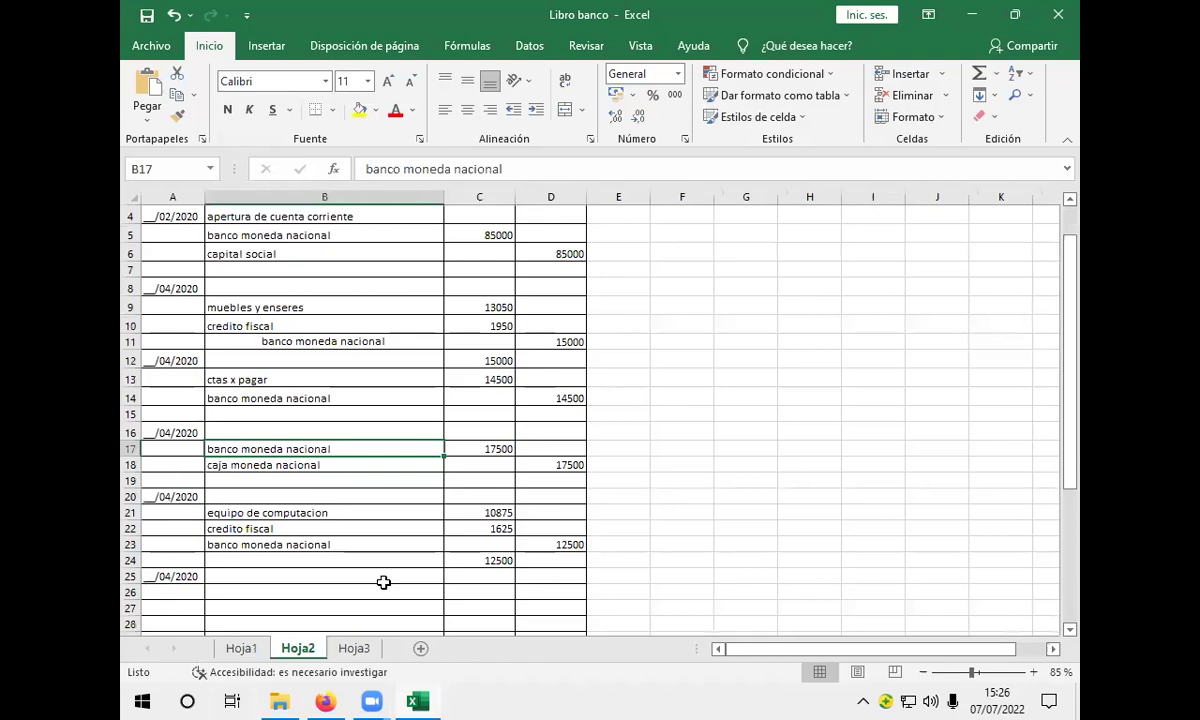
{"action": "left_click", "coordinate": [275, 596]}
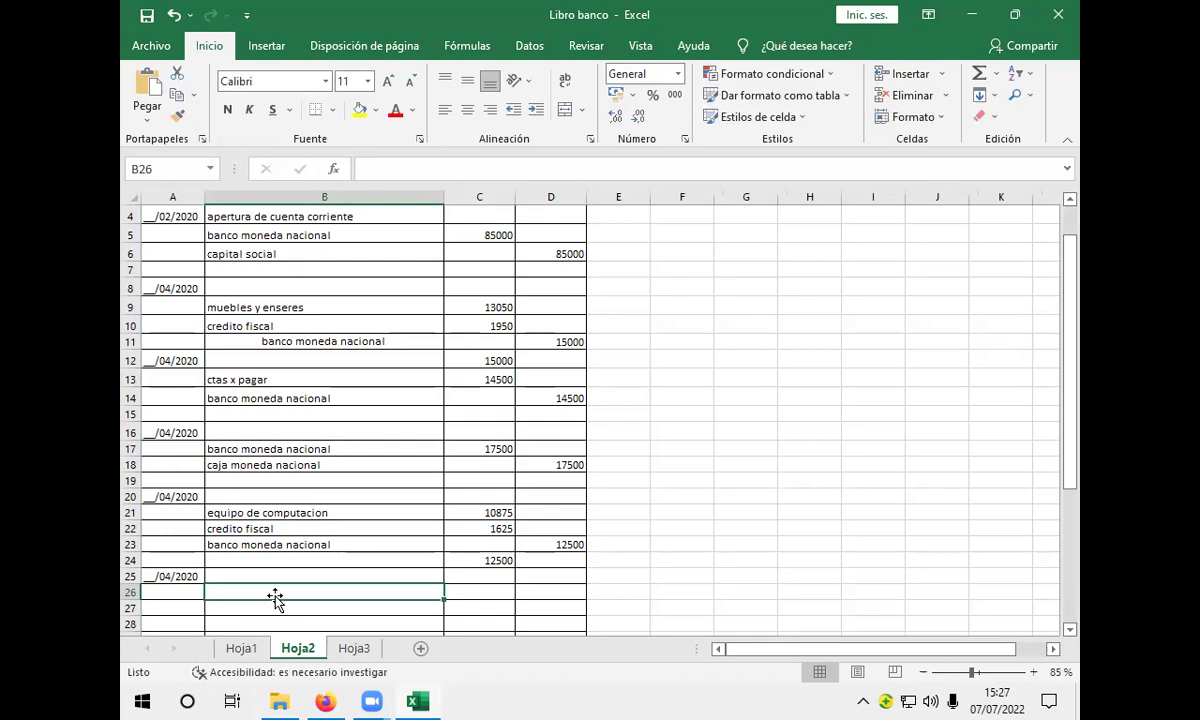
{"action": "left_click", "coordinate": [213, 545]}
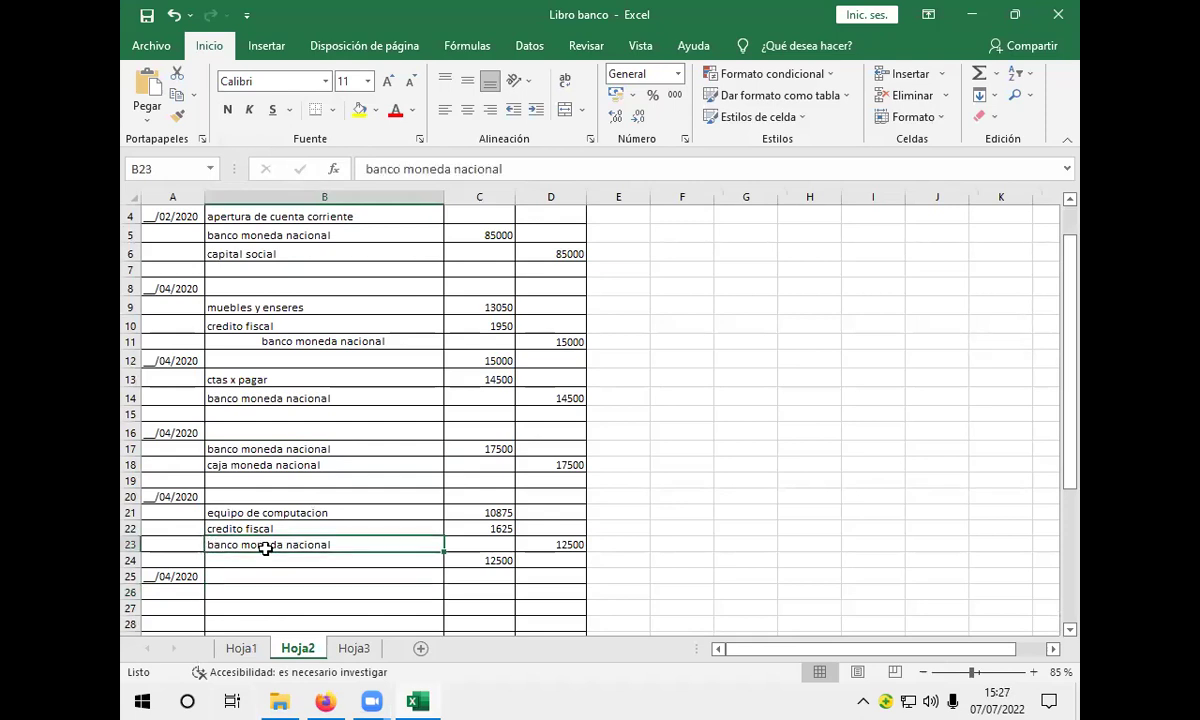
Enter "banco moneda nacional" in B26 as the debit account of the cheque deposit, with 17500 in C26.
{"action": "left_click", "coordinate": [282, 601]}
{"action": "left_click", "coordinate": [287, 592]}
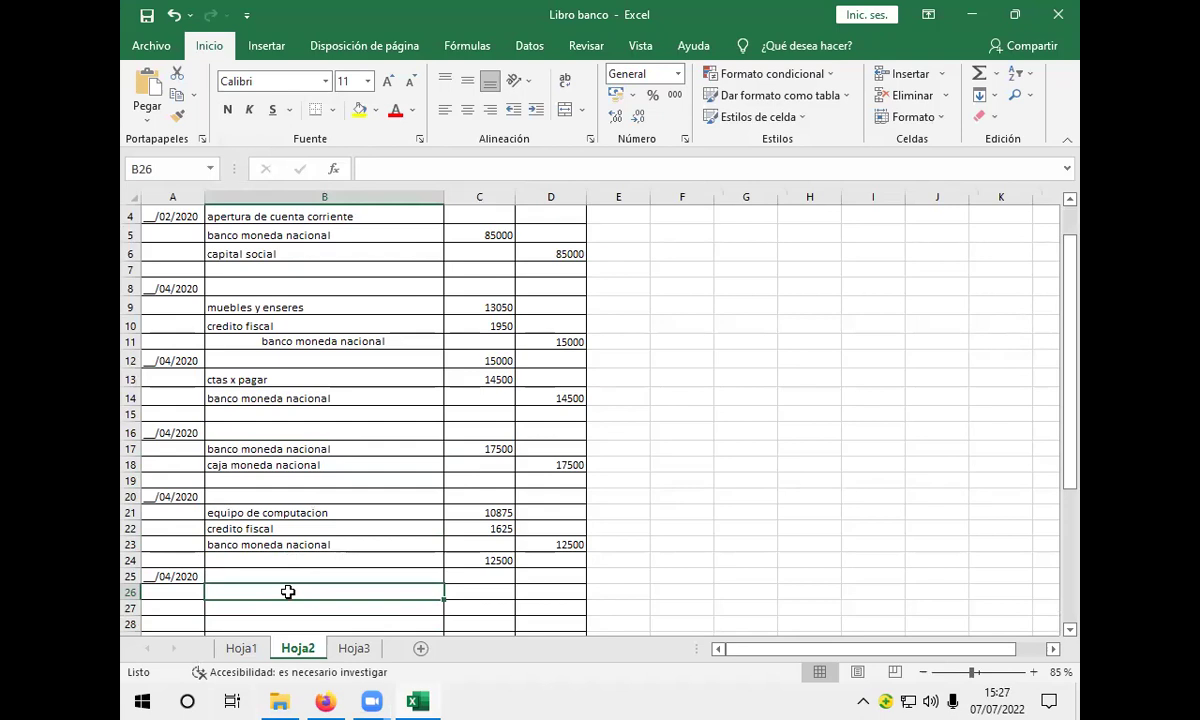
{"action": "type", "text": "banco moneda nacional"}
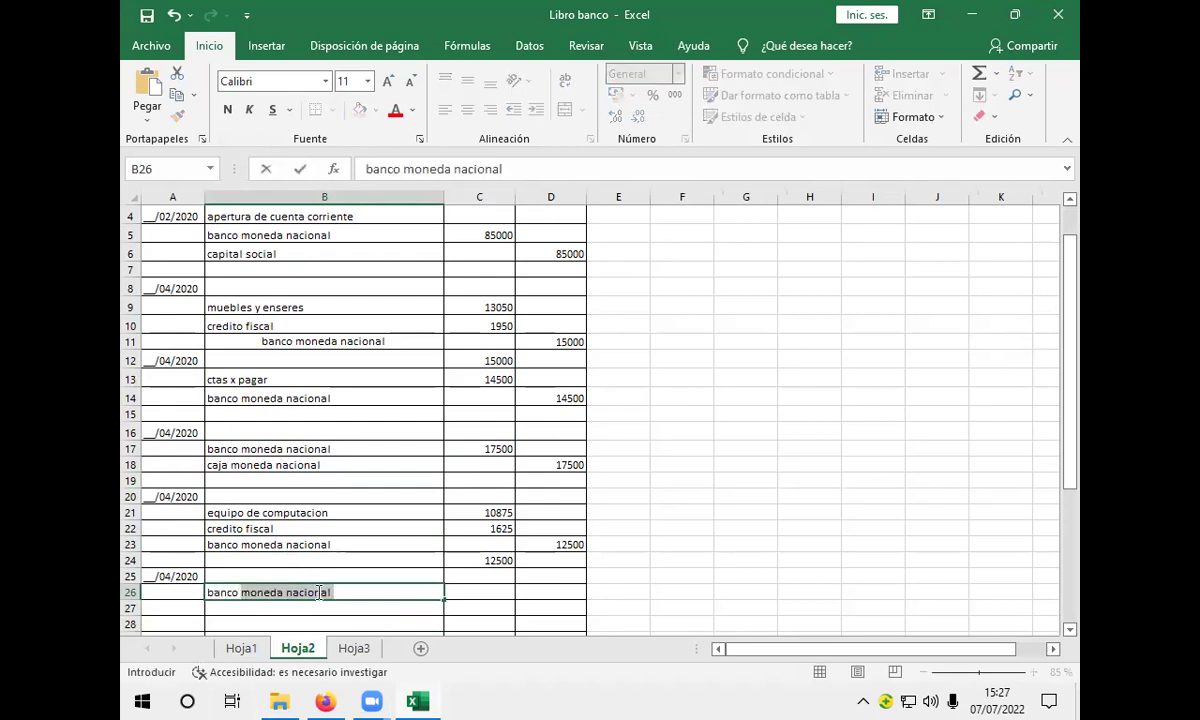
{"action": "left_click", "coordinate": [352, 592]}
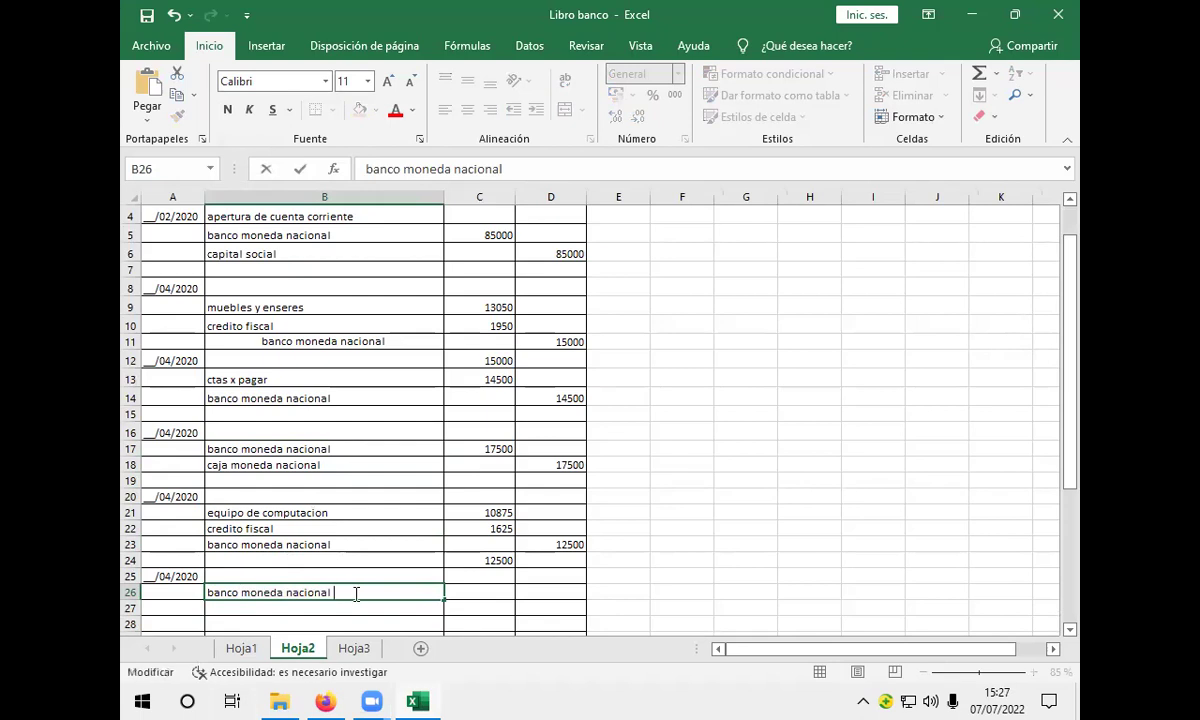
{"action": "left_click", "coordinate": [488, 598]}
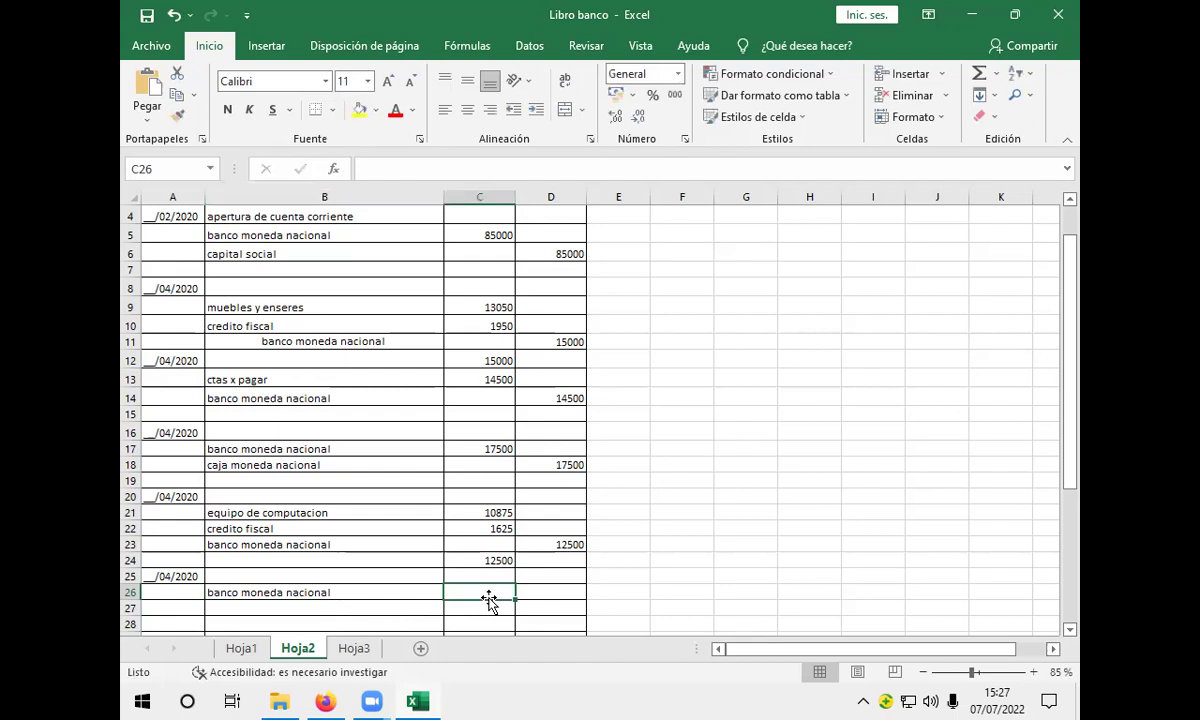
{"action": "type", "text": "17"}
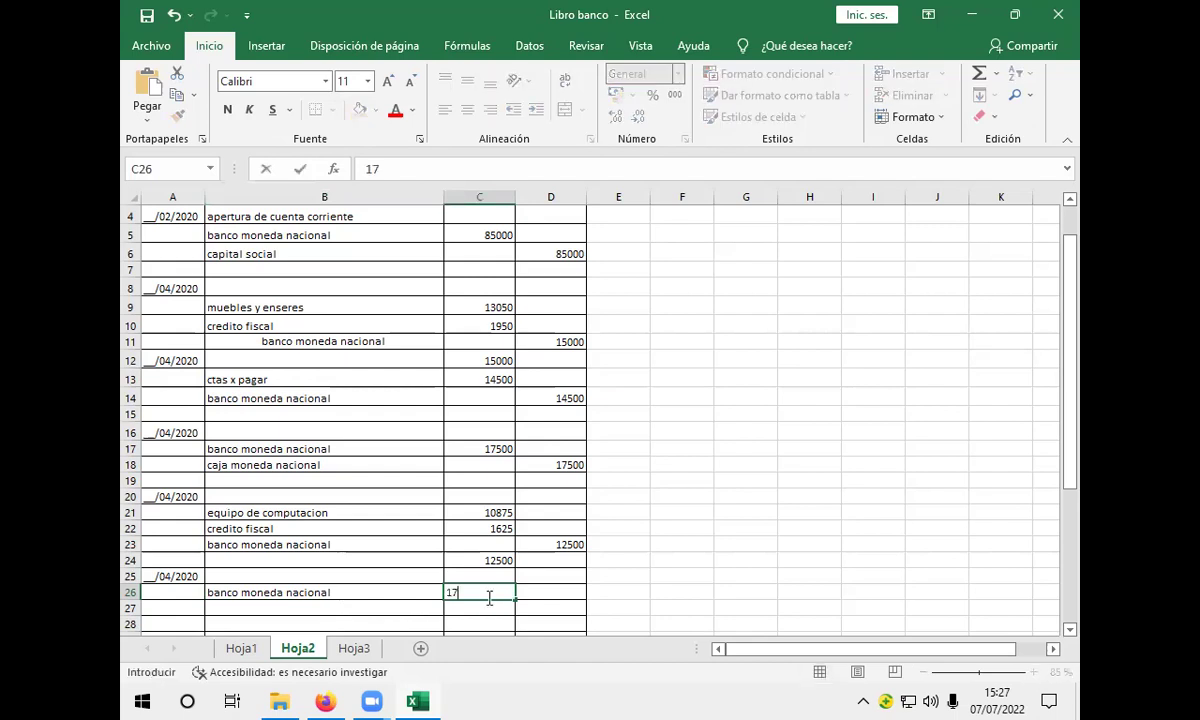
{"action": "type", "text": "500"}
Enter "ctas x cobrar" in B27 with a credit of 17500 in D27, and return to the transaction list on Hoja1.
{"action": "left_click", "coordinate": [307, 610]}
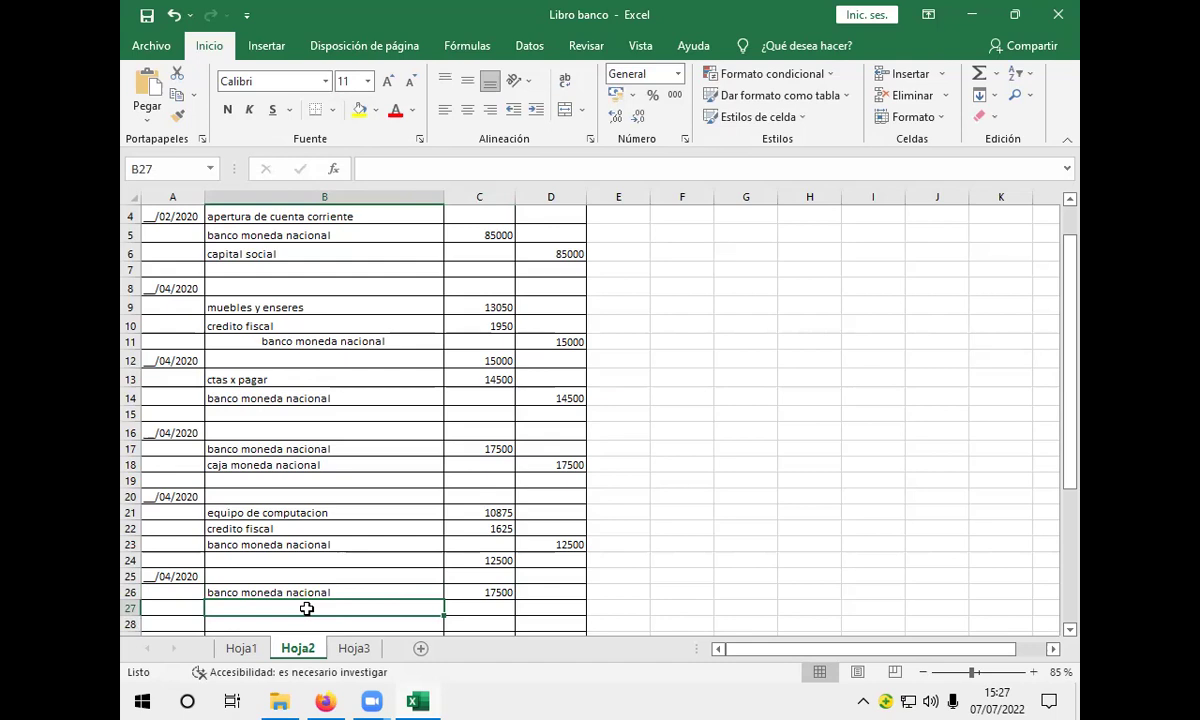
{"action": "type", "text": "ctas"}
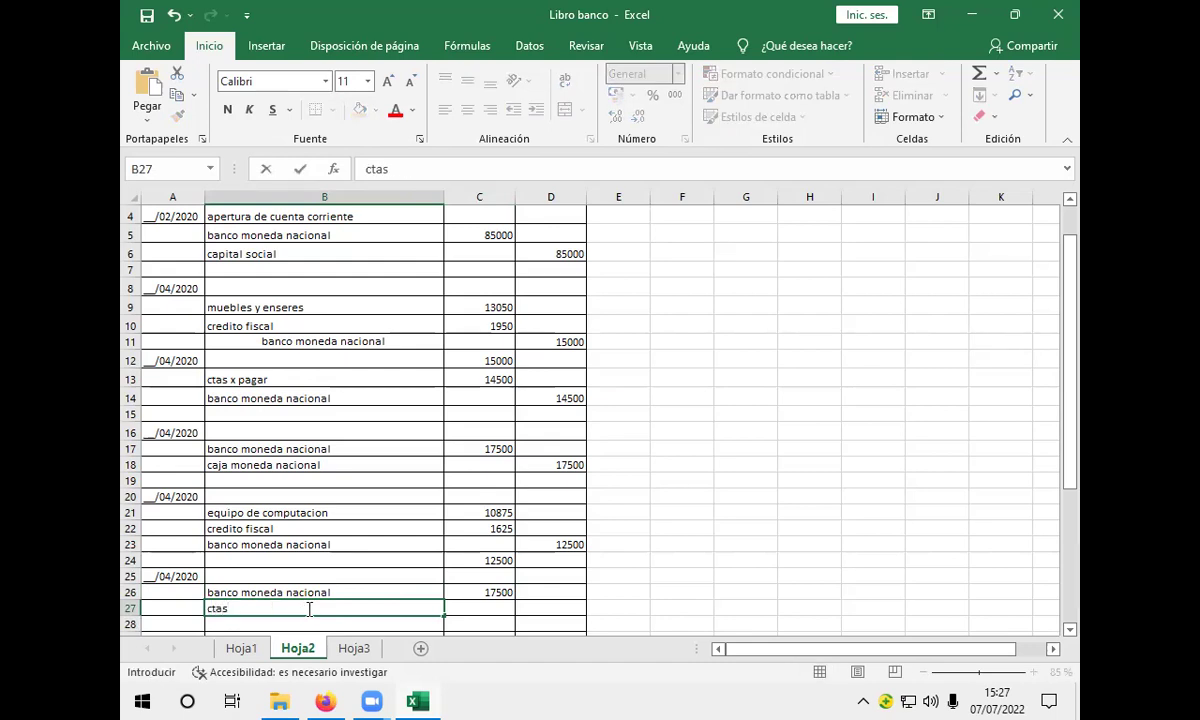
{"action": "type", "text": " x cobrar"}
{"action": "left_click", "coordinate": [540, 607]}
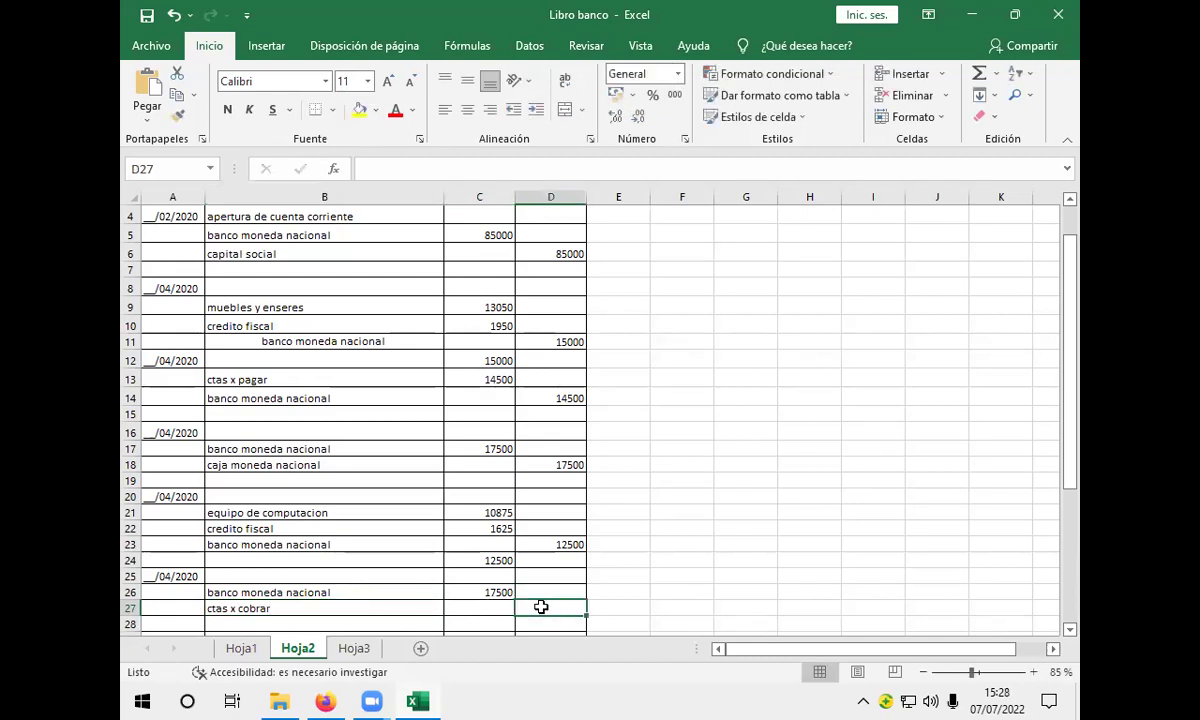
{"action": "type", "text": "1"}
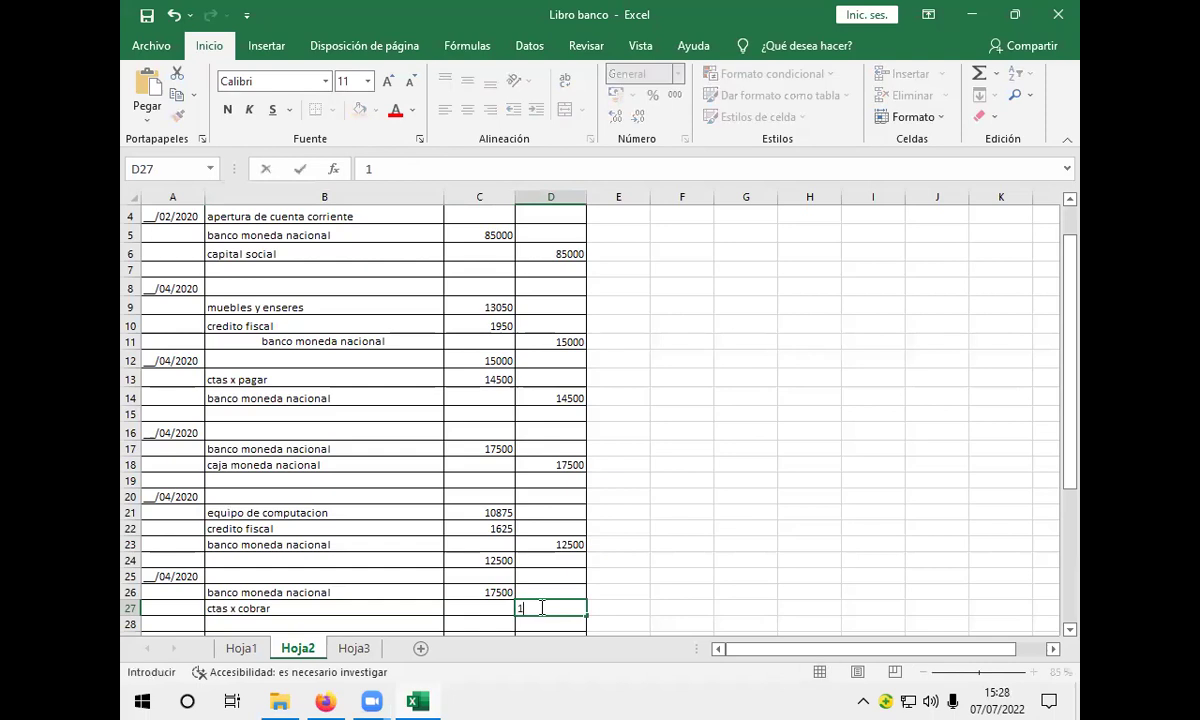
{"action": "type", "text": "7500"}
{"action": "scroll", "coordinate": [562, 577], "scroll_direction": "down", "scroll_amount": 1}
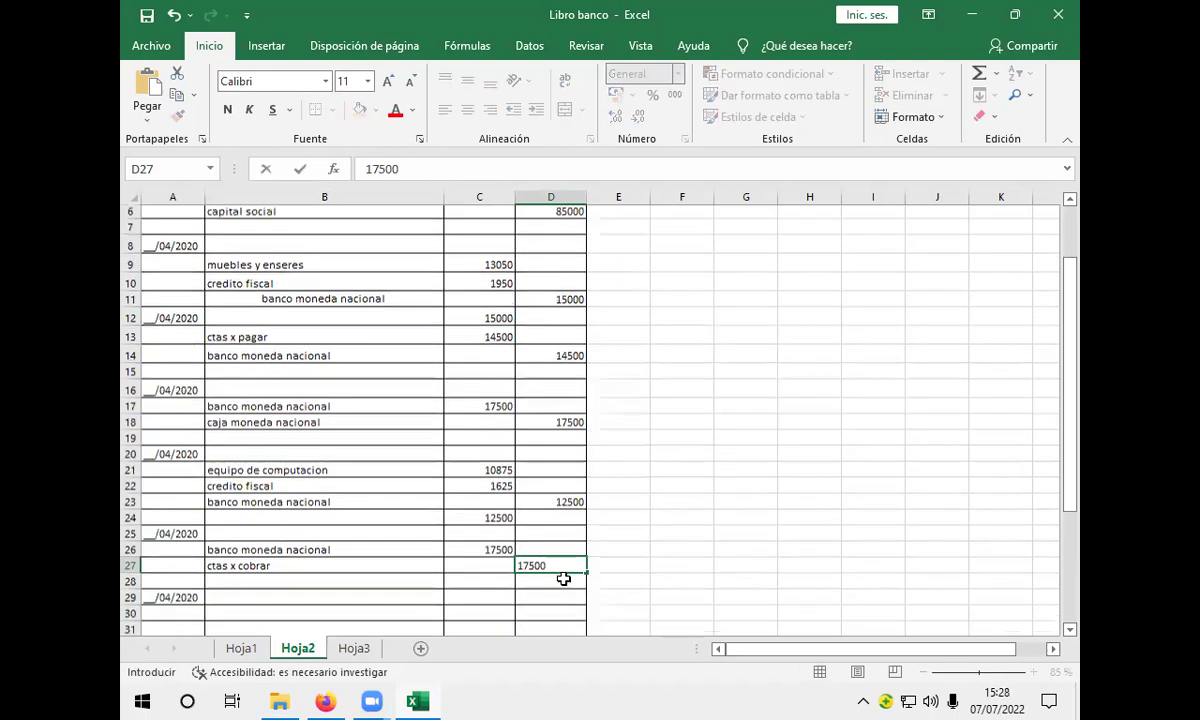
{"action": "scroll", "coordinate": [563, 578], "scroll_direction": "down", "scroll_amount": 2}
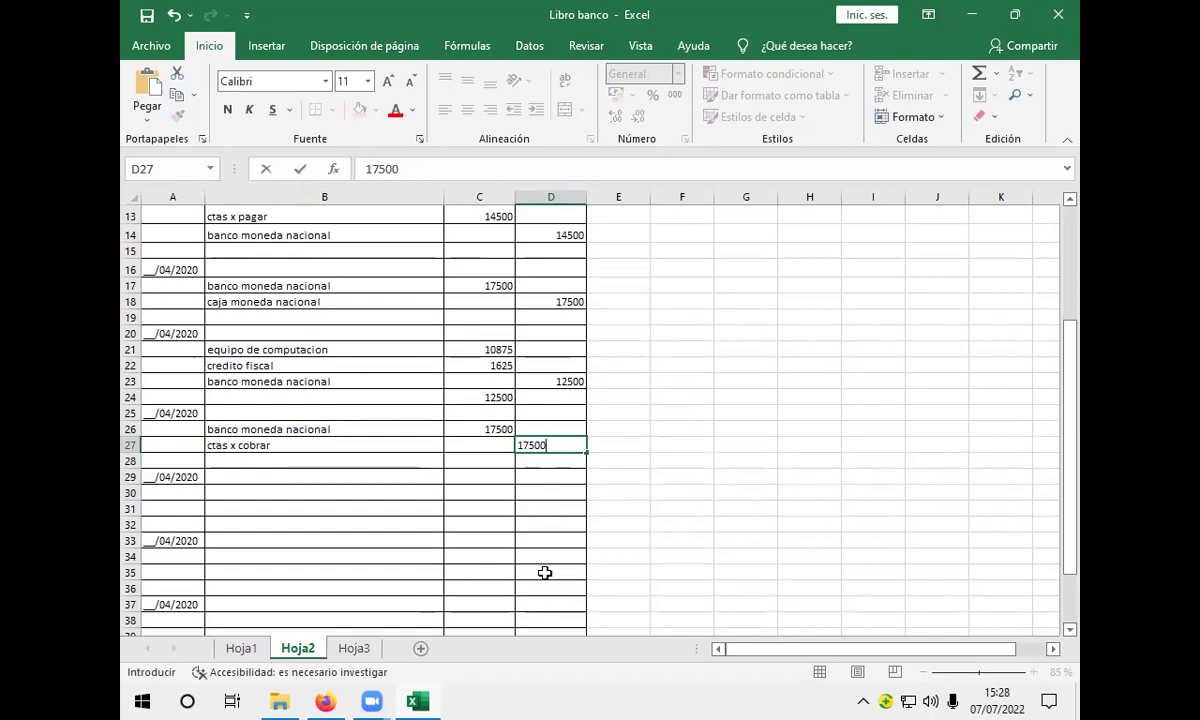
{"action": "left_click", "coordinate": [260, 640]}
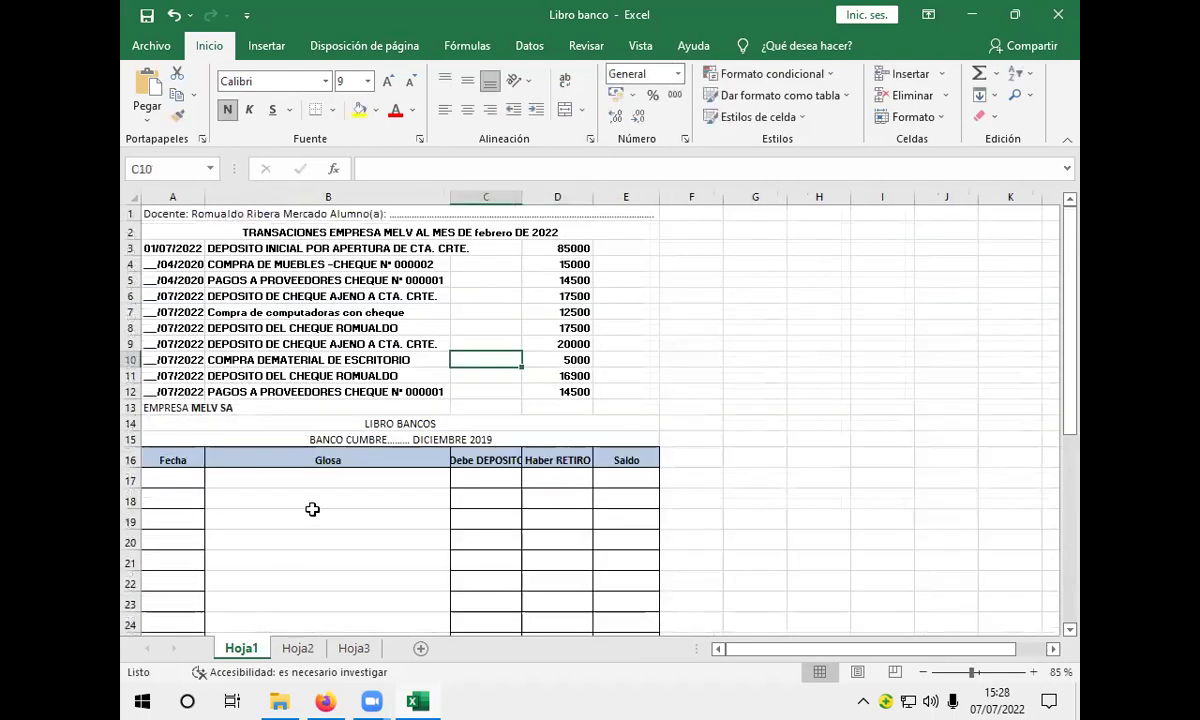
Check the cheque deposit in row 9 of Hoja1, and enter "banco moneda nacional" as its debit account in B30 of Hoja2.
{"action": "left_click", "coordinate": [485, 344]}
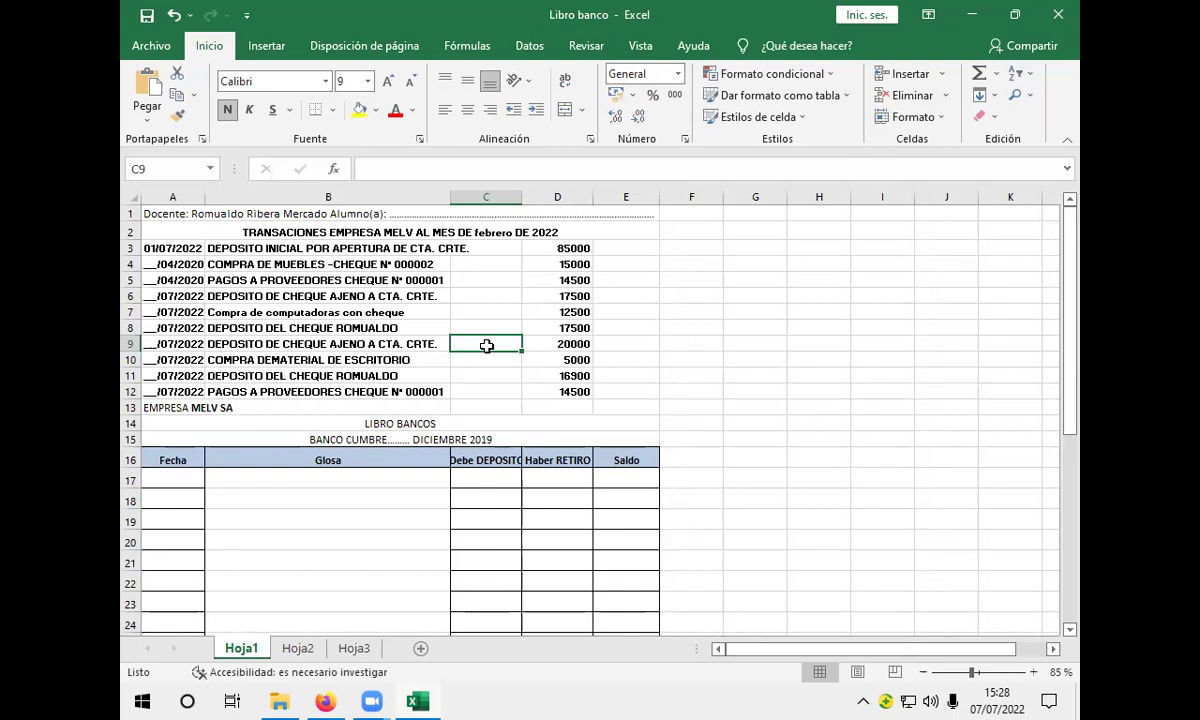
{"action": "left_click", "coordinate": [310, 653]}
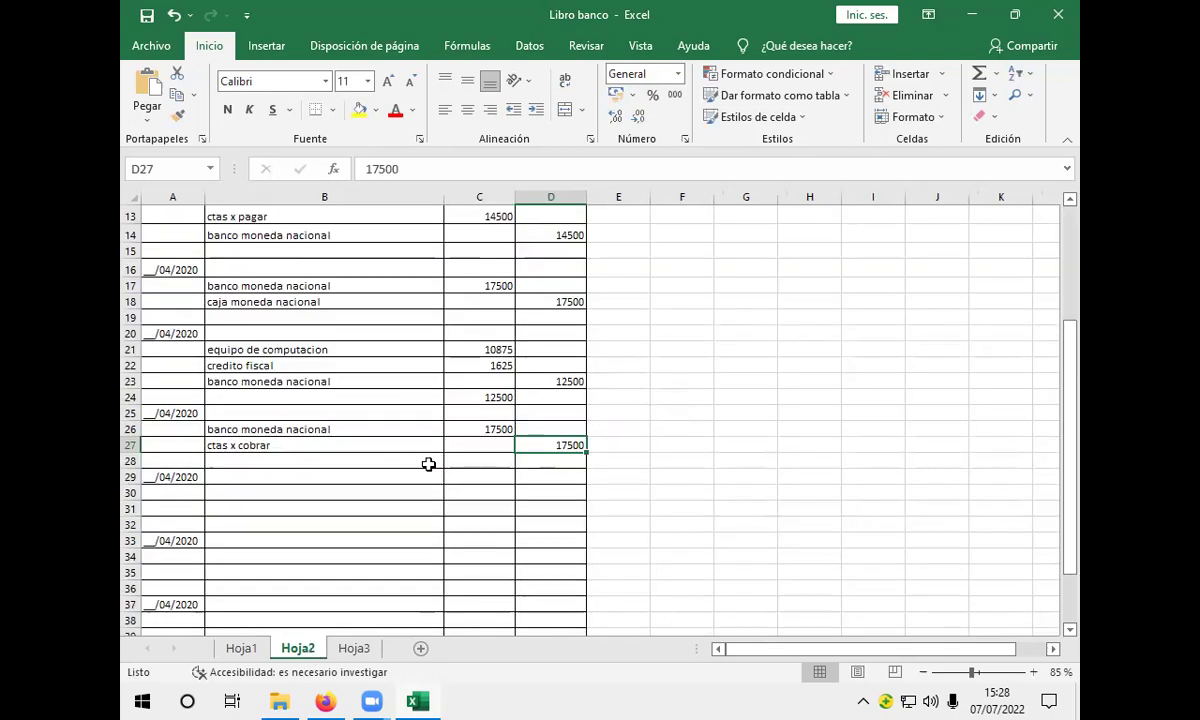
{"action": "left_click", "coordinate": [272, 507]}
{"action": "left_click", "coordinate": [278, 494]}
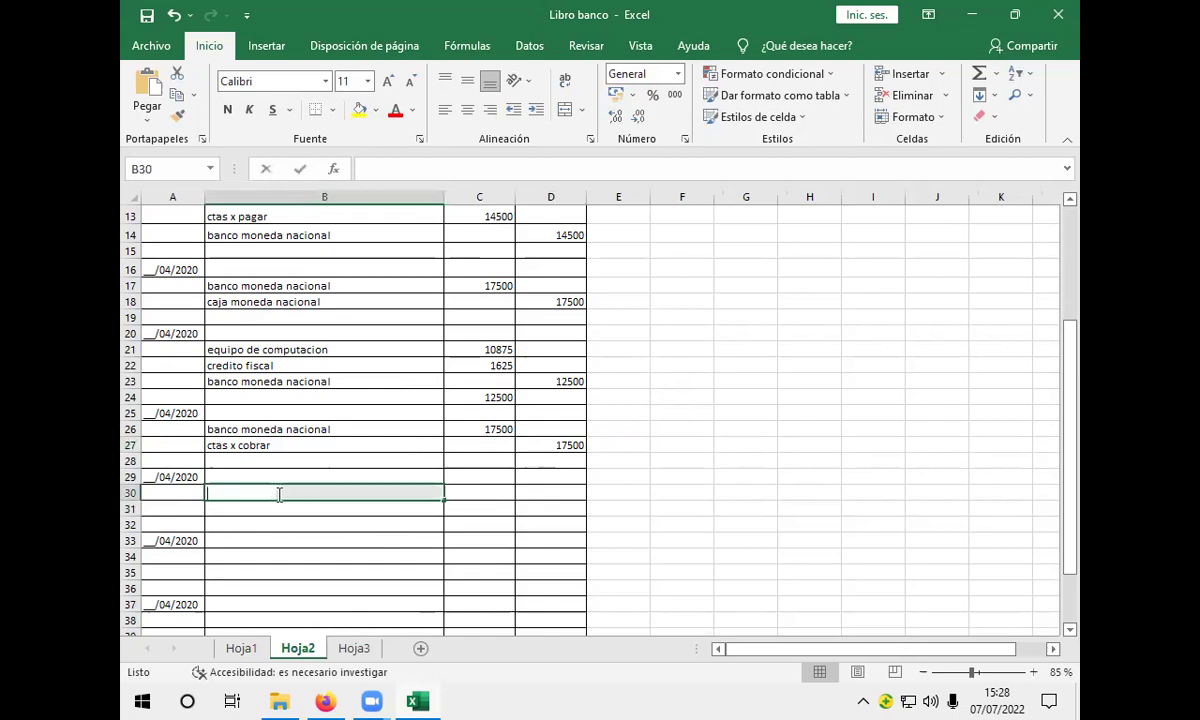
{"action": "type", "text": "banco"}
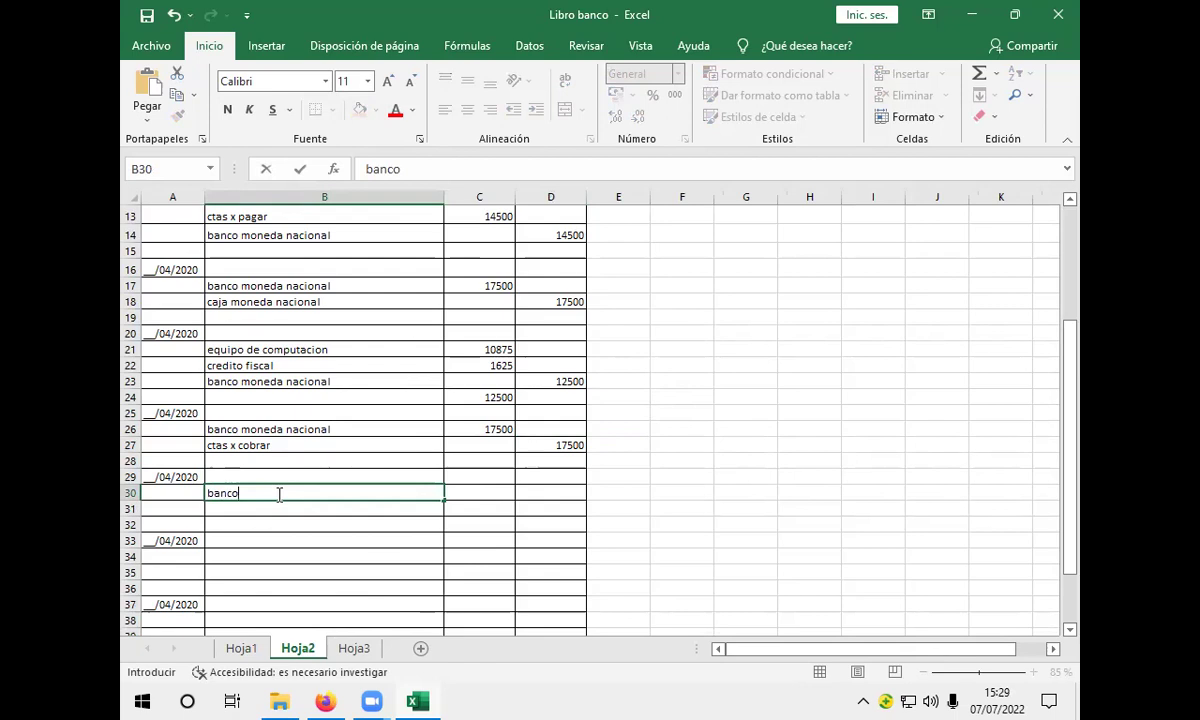
{"action": "type", "text": "moneda na"}
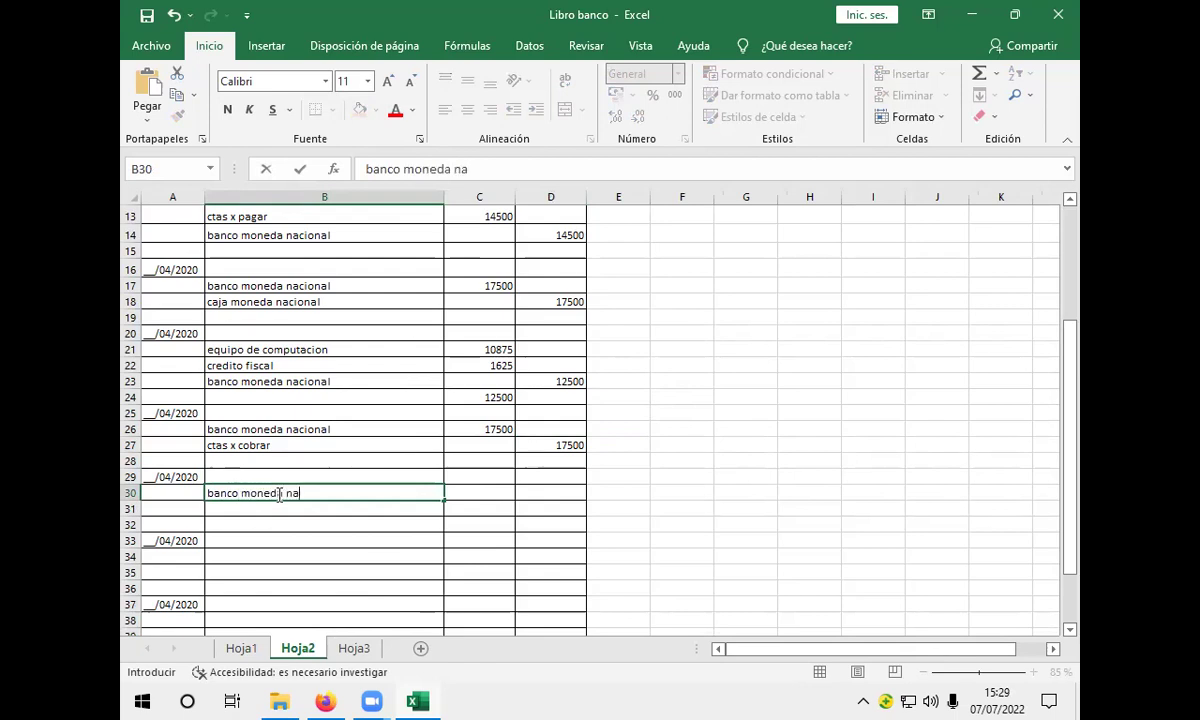
{"action": "type", "text": "cional"}
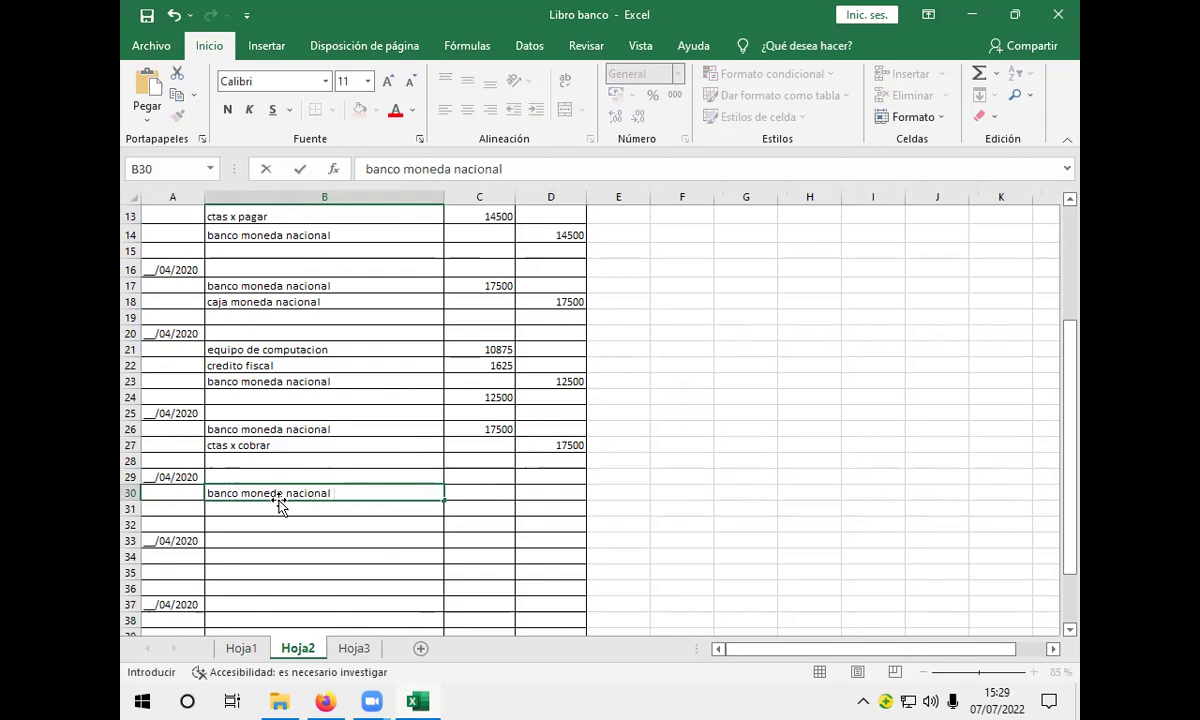
Enter "caja moneda nacional" in B31 as the credit account of the cheque deposit.
{"action": "left_click", "coordinate": [279, 517]}
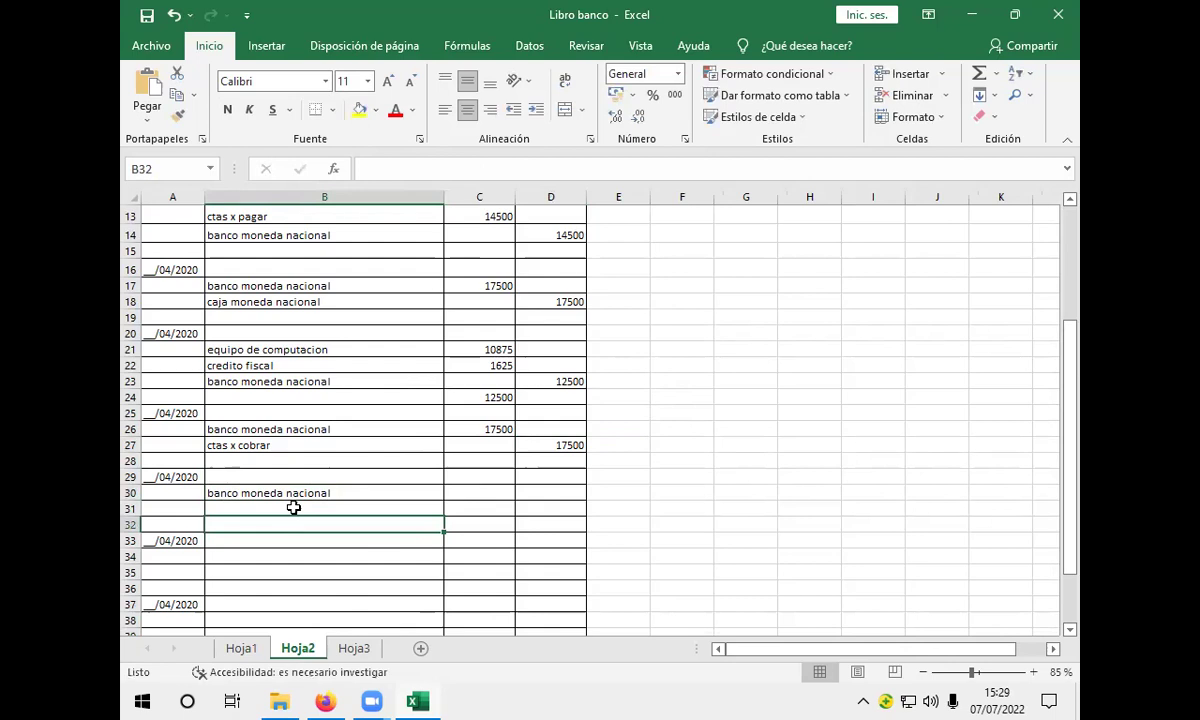
{"action": "left_click", "coordinate": [295, 508]}
{"action": "type", "text": "caj"}
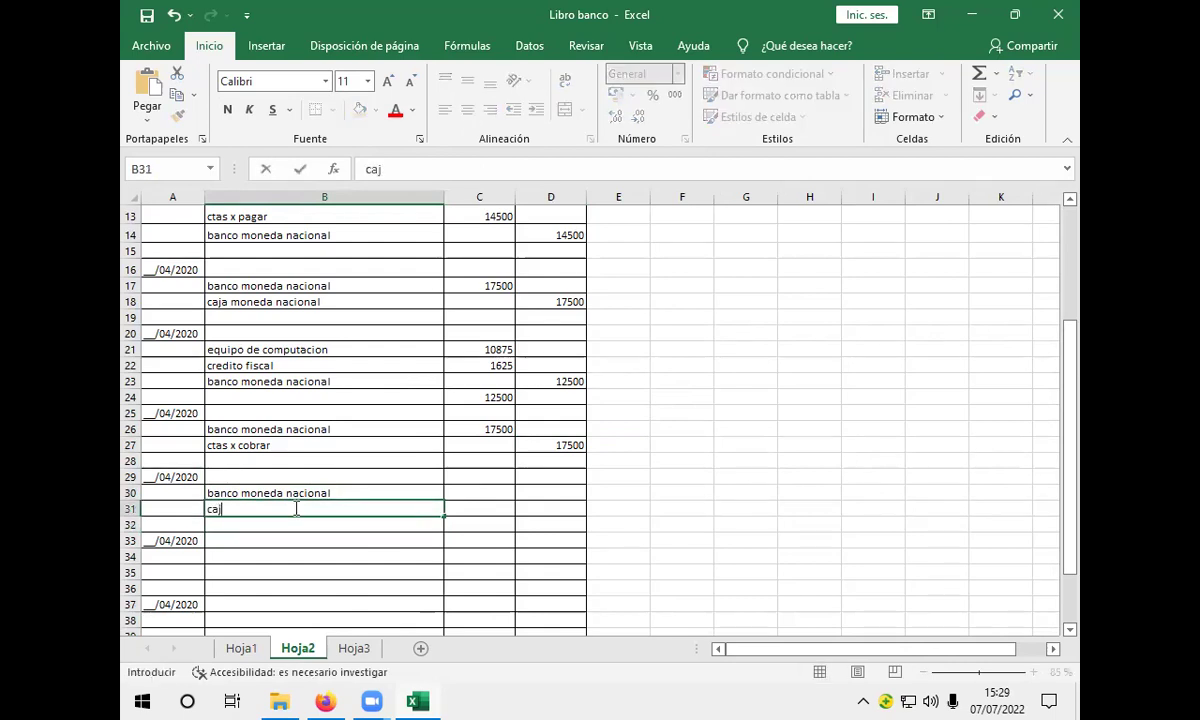
{"action": "type", "text": "a moneda "}
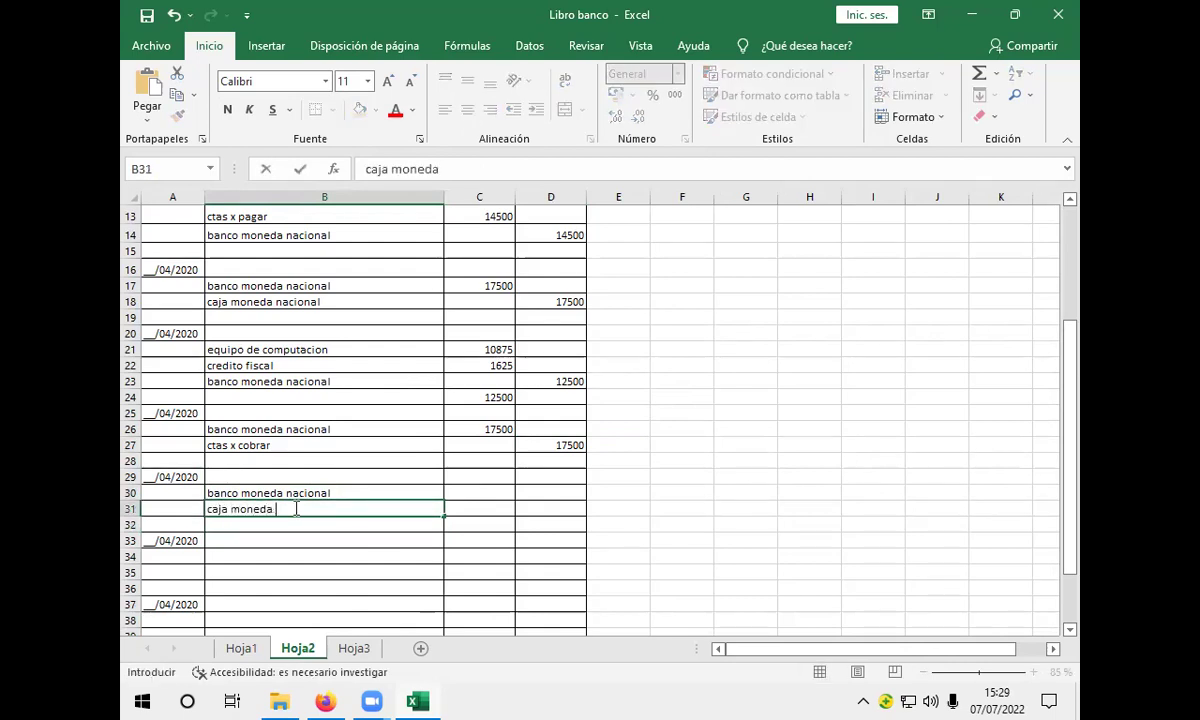
{"action": "type", "text": "nacional"}
Look up the deposit's amount on Hoja1 and enter 20000 as debit in C30 and as credit in D31 of Hoja2.
{"action": "left_click", "coordinate": [490, 494]}
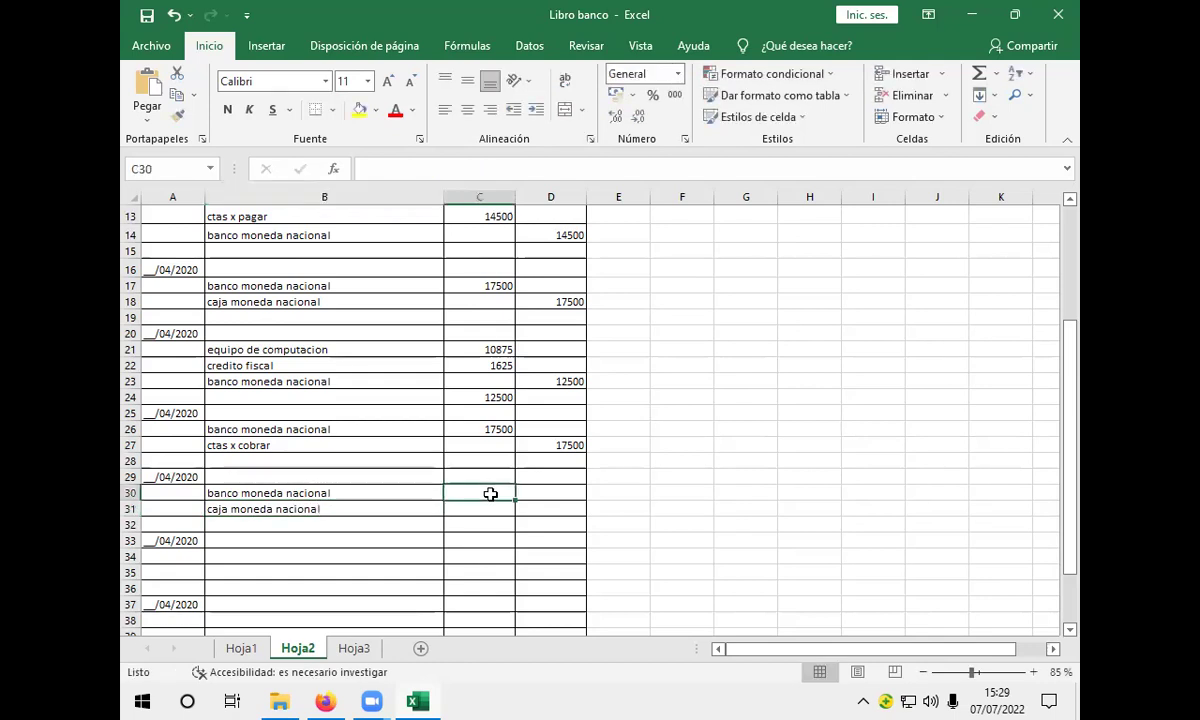
{"action": "left_click", "coordinate": [241, 648]}
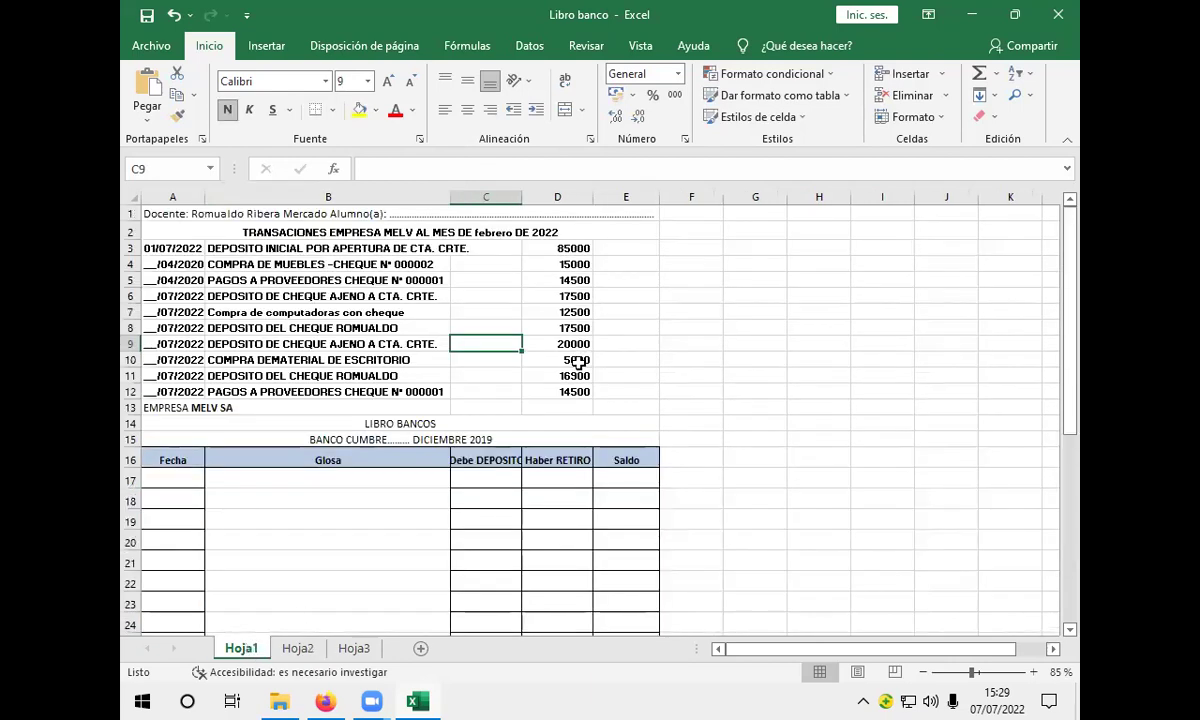
{"action": "left_click", "coordinate": [298, 648]}
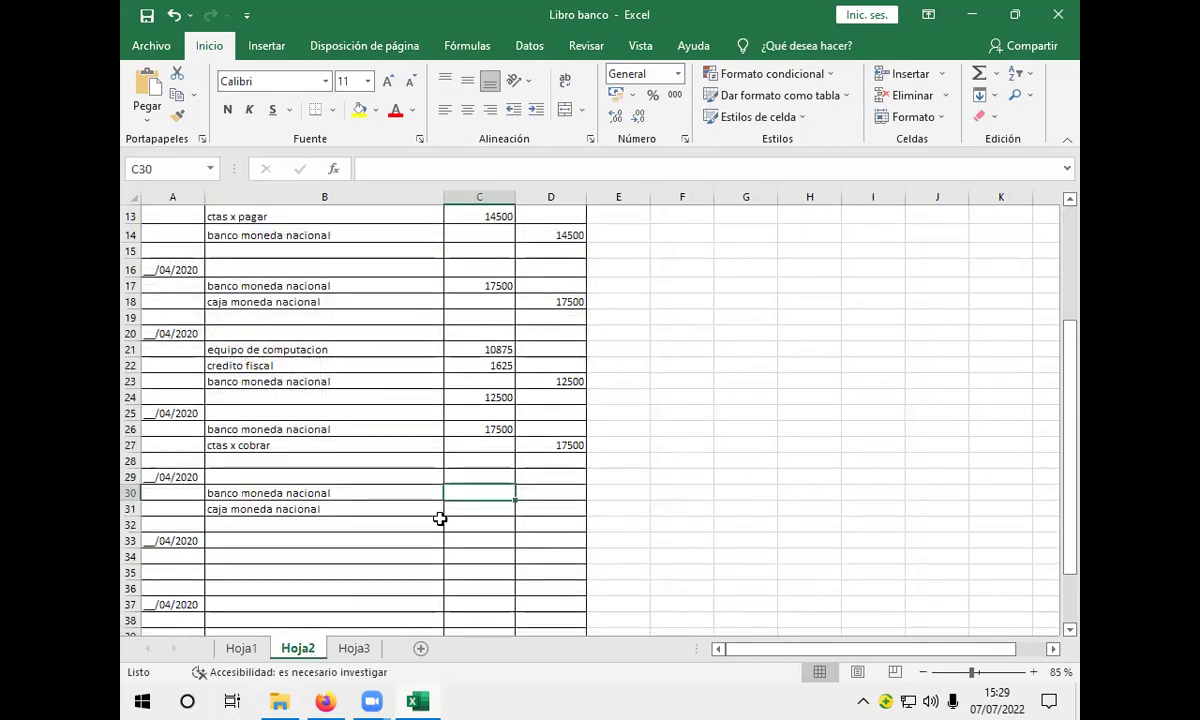
{"action": "type", "text": "20"}
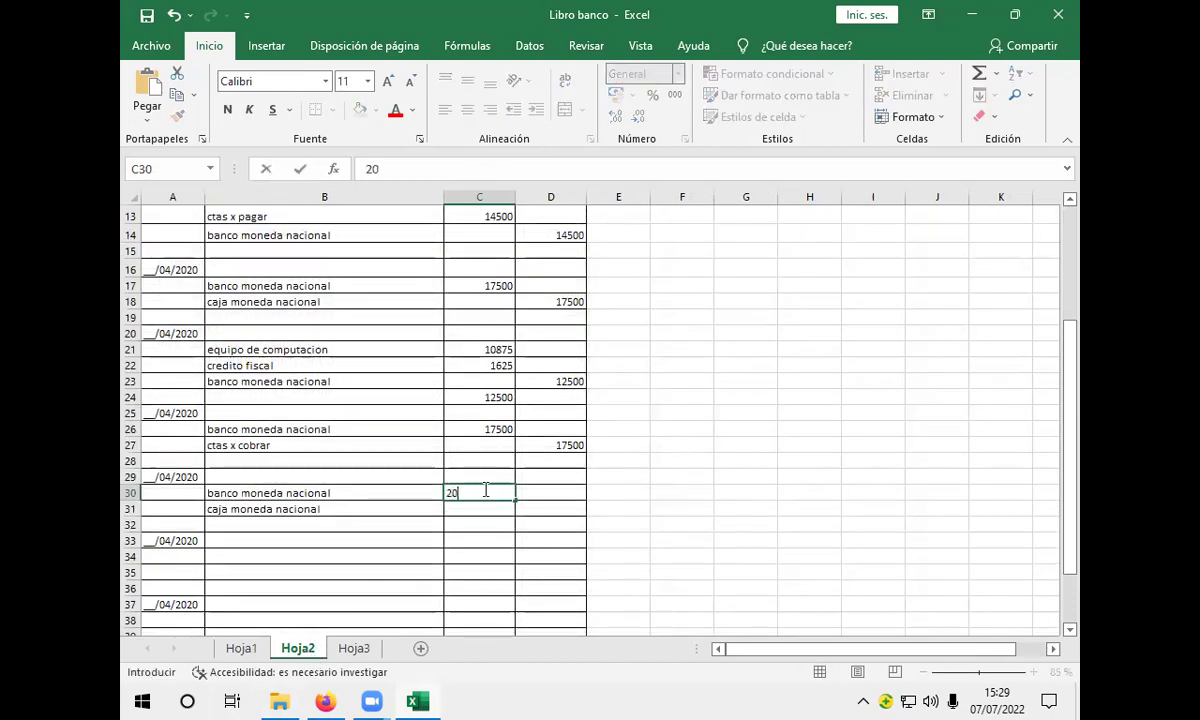
{"action": "type", "text": "000"}
{"action": "left_click", "coordinate": [545, 508]}
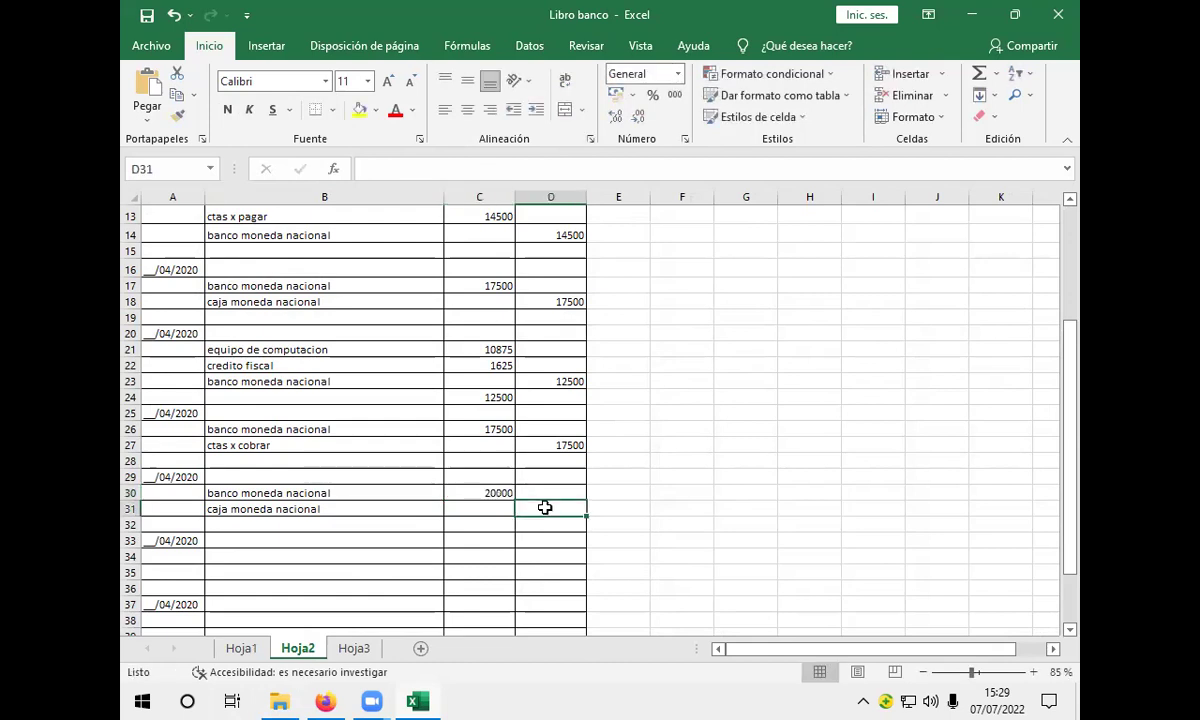
{"action": "type", "text": "20"}
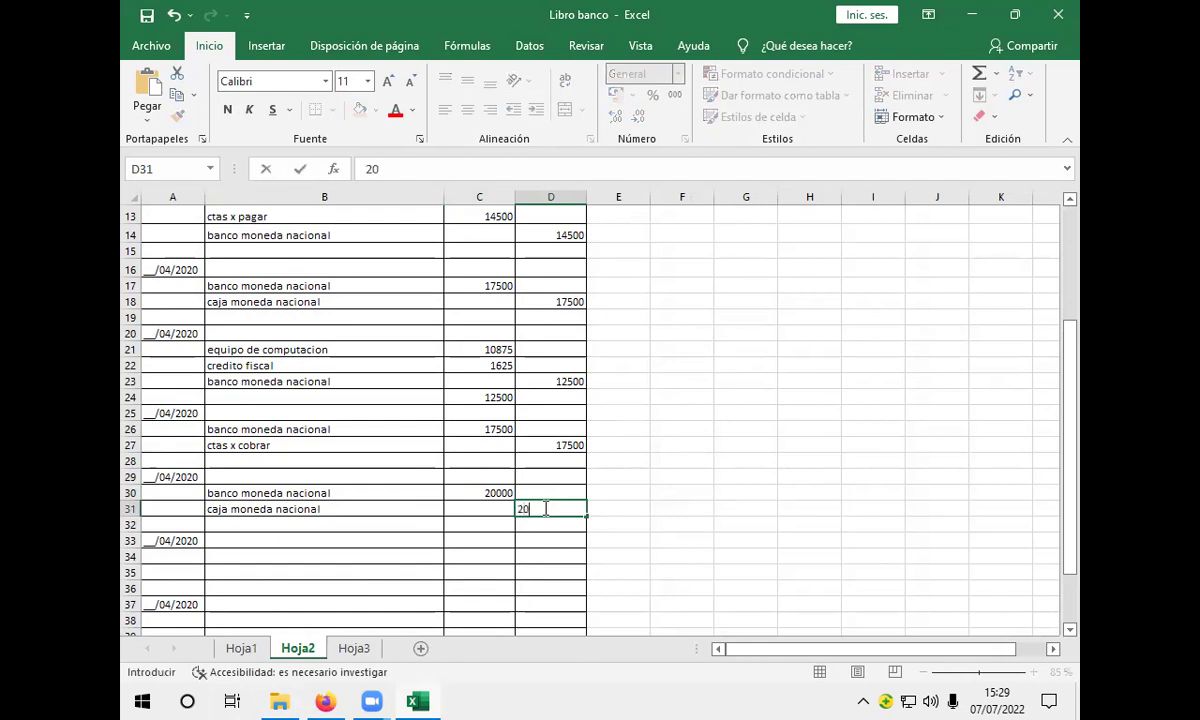
{"action": "type", "text": "000"}
Check the office supplies purchase in row 10 of Hoja1, and enter "material de escritorio" as its debit account in B34 of Hoja2.
{"action": "left_click", "coordinate": [239, 556]}
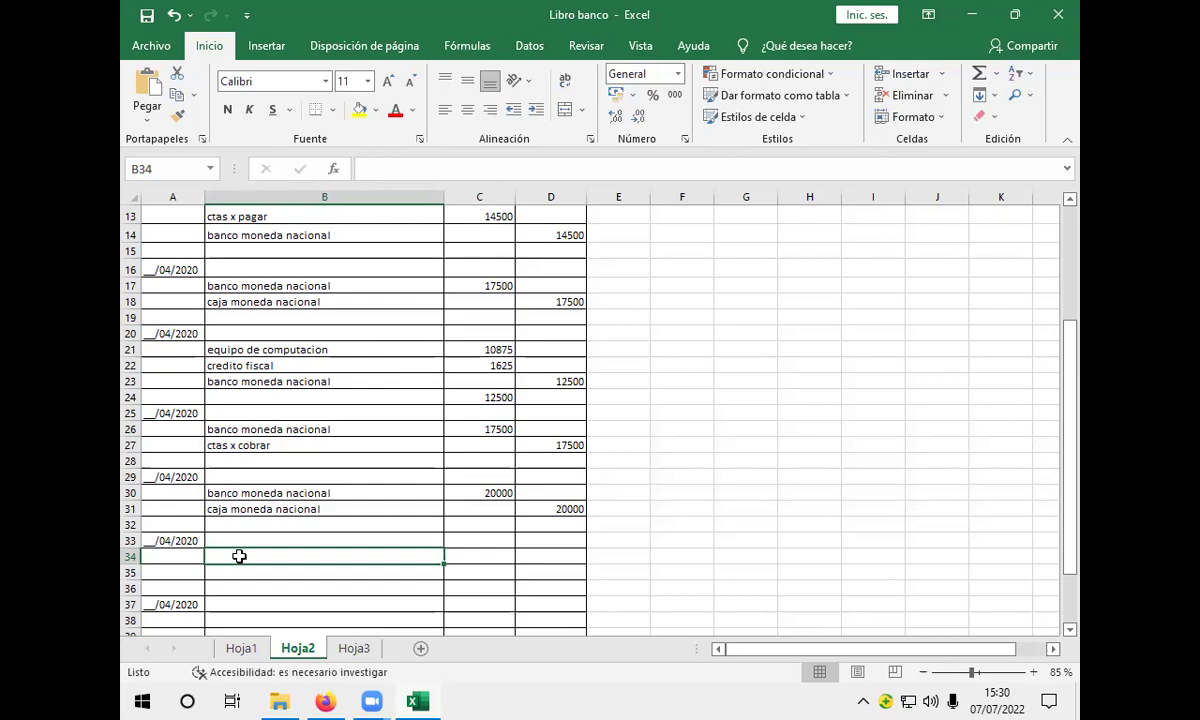
{"action": "left_click", "coordinate": [241, 648]}
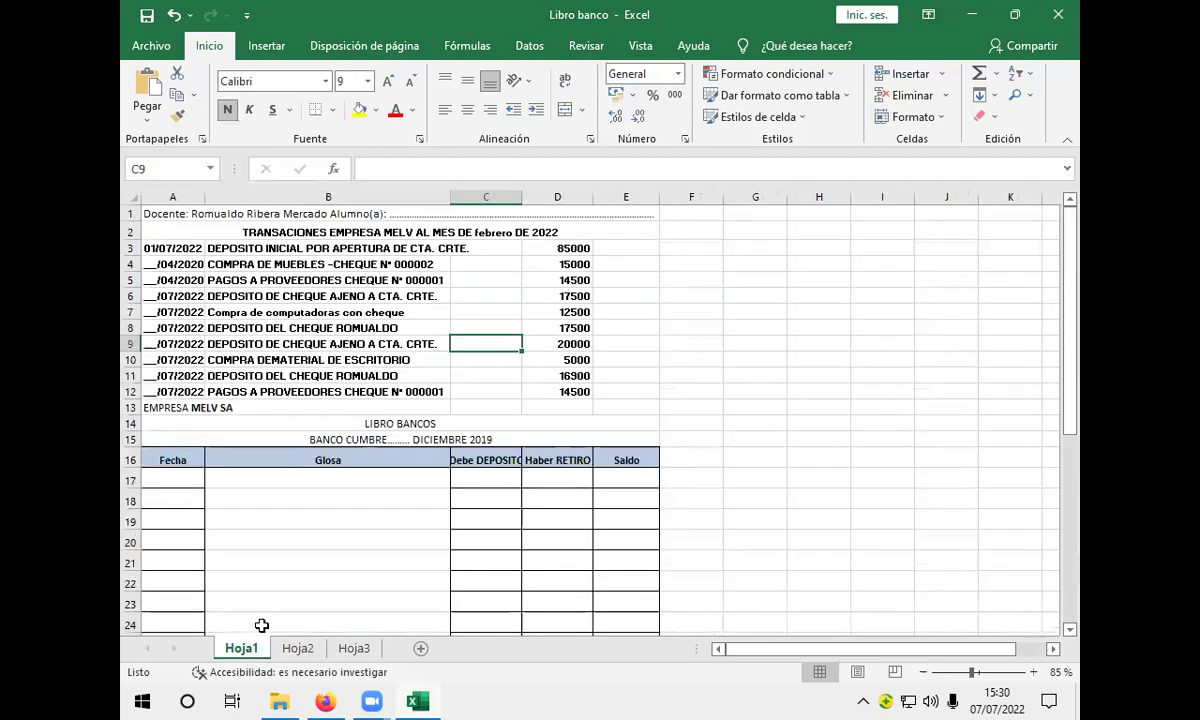
{"action": "left_click", "coordinate": [492, 366]}
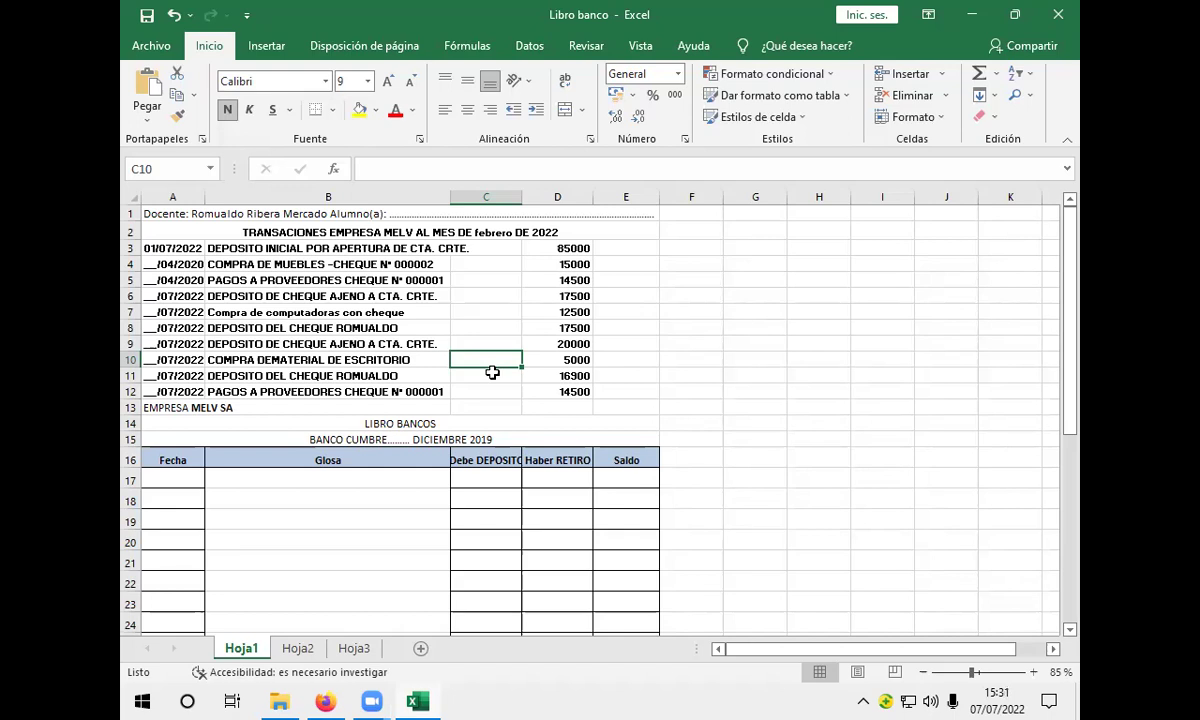
{"action": "left_click", "coordinate": [297, 649]}
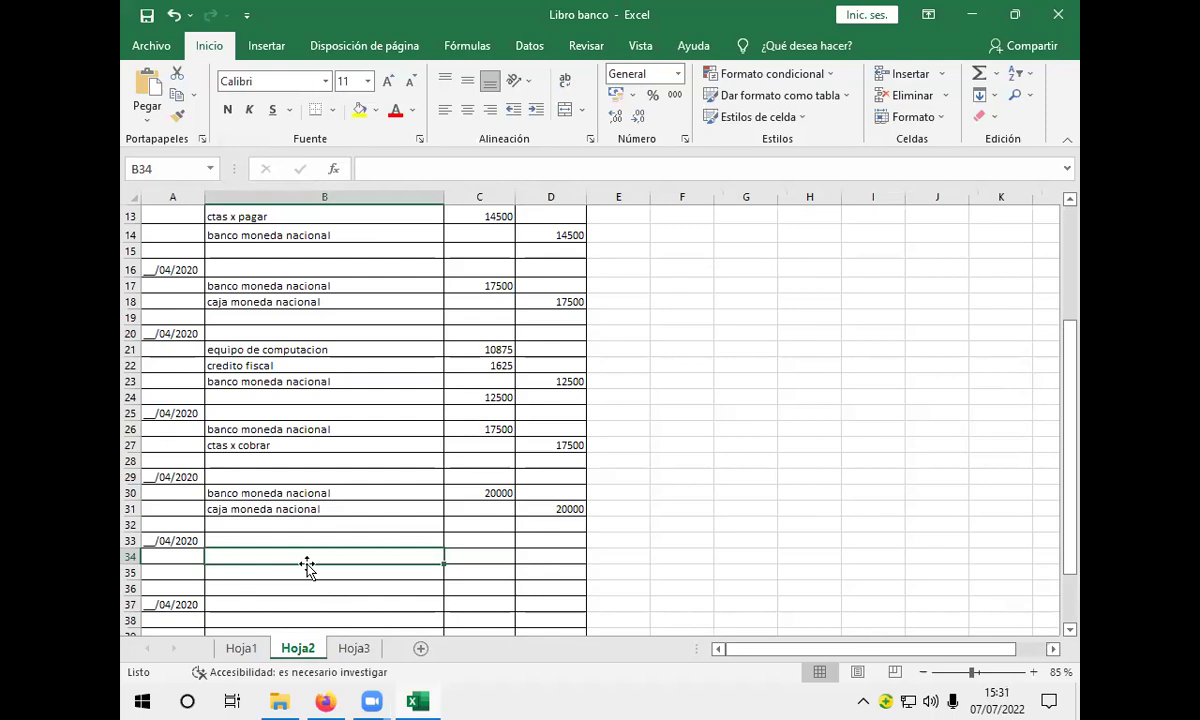
{"action": "type", "text": "mate"}
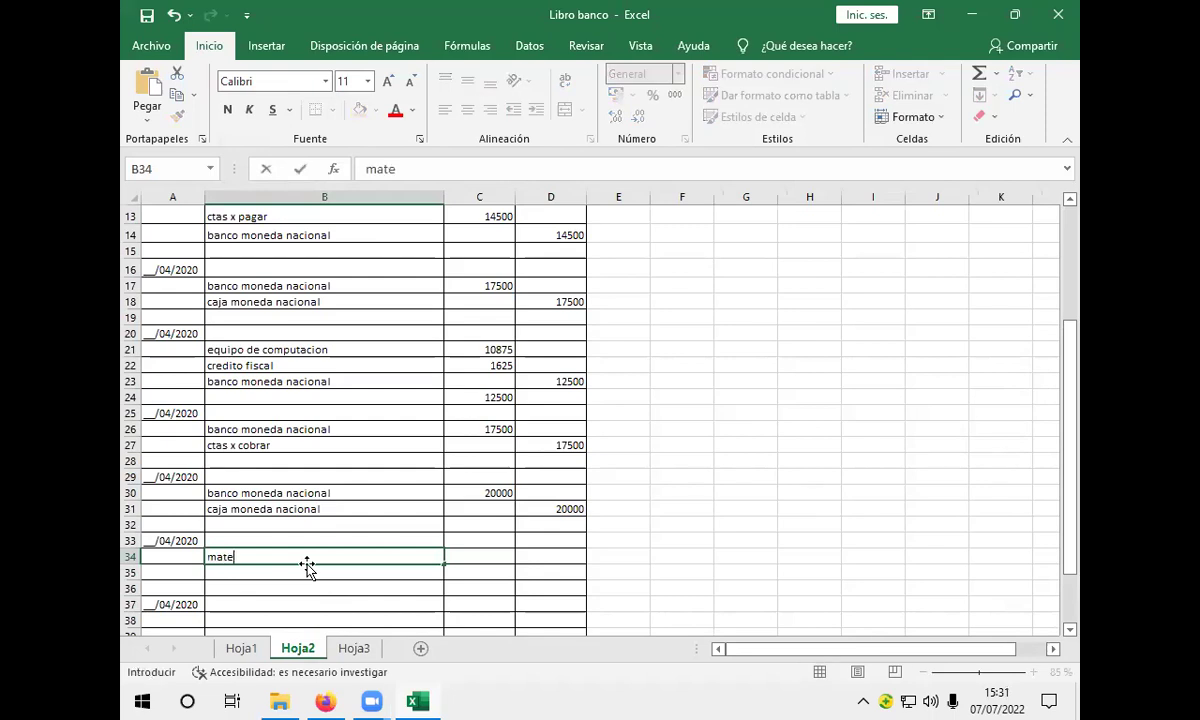
{"action": "type", "text": "rial de escritorio"}
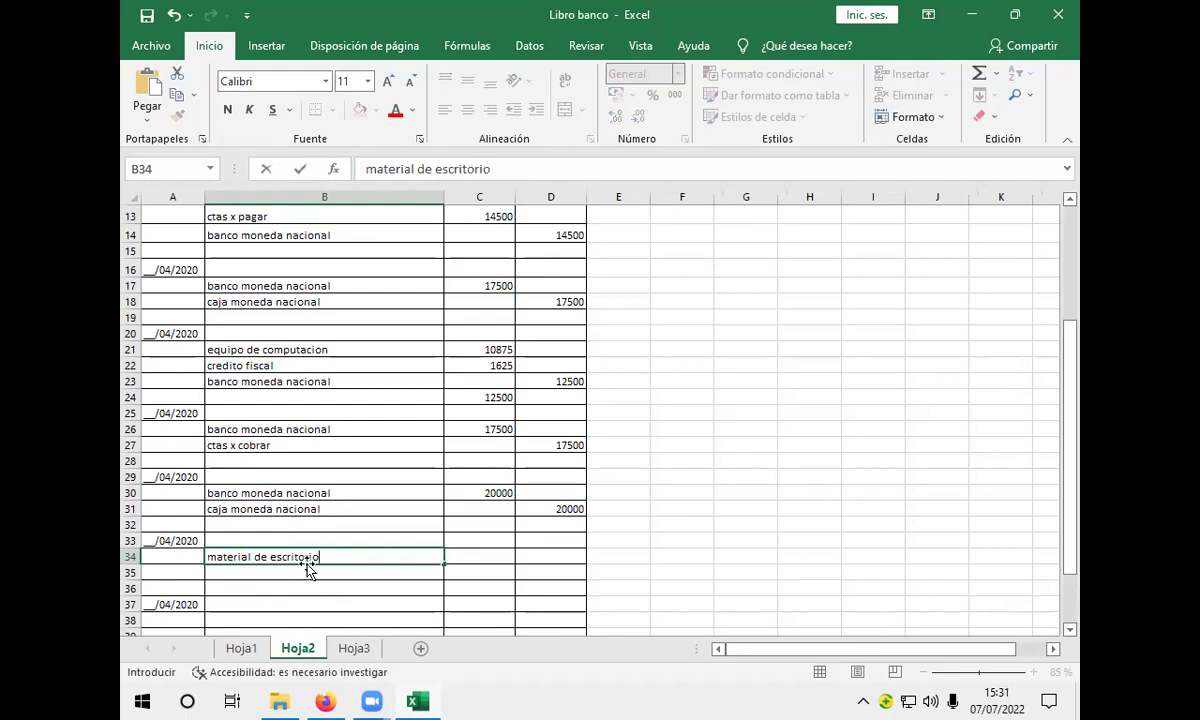
Enter "credito fiscal" in B35 and "banco moneda nacional" in B36 for the office supplies purchase.
{"action": "left_click", "coordinate": [303, 573]}
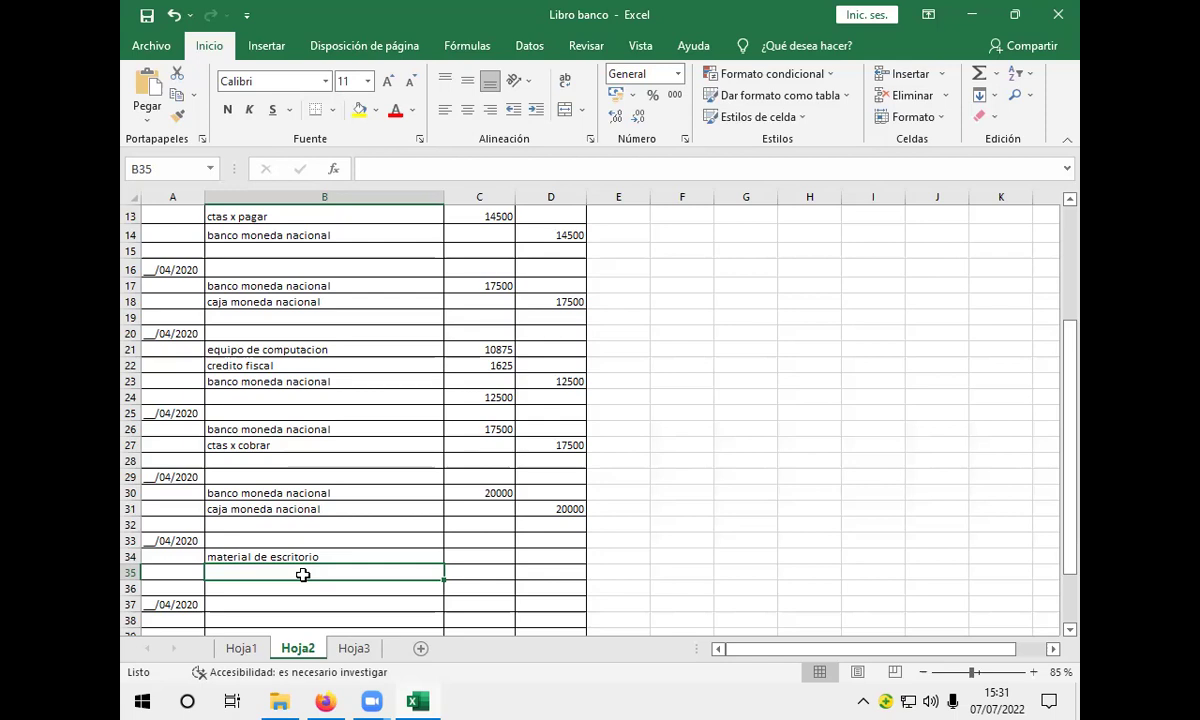
{"action": "type", "text": "credito fiscal"}
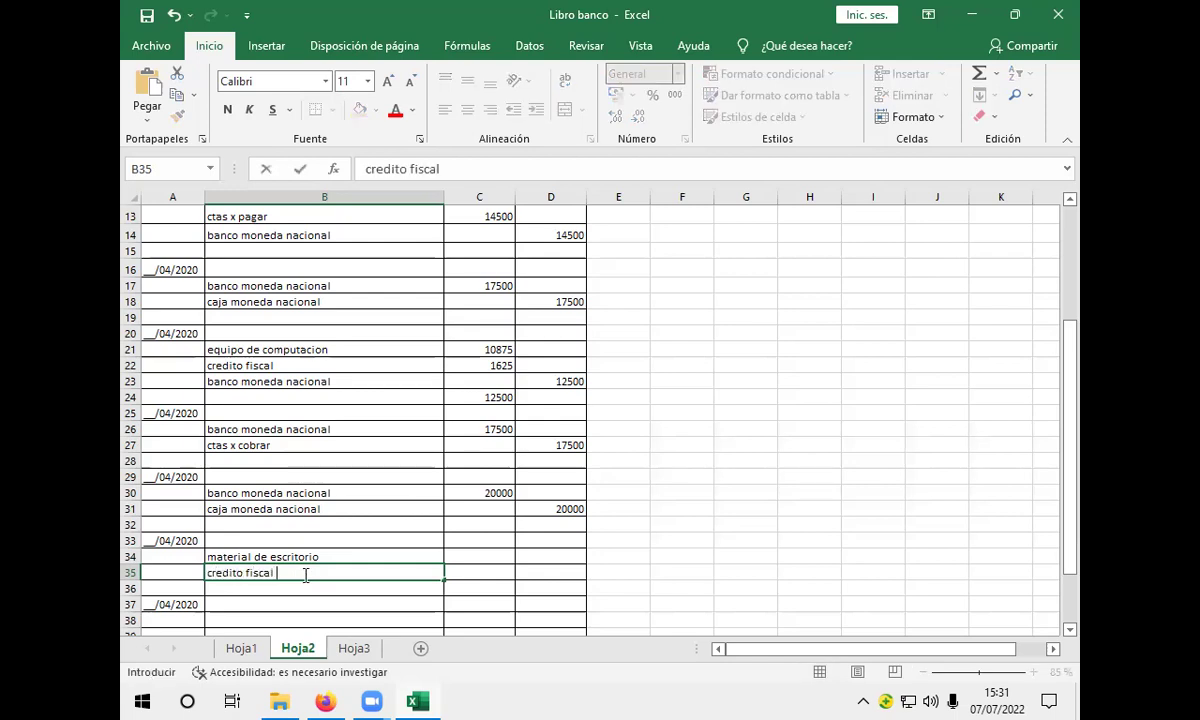
{"action": "left_click", "coordinate": [317, 595]}
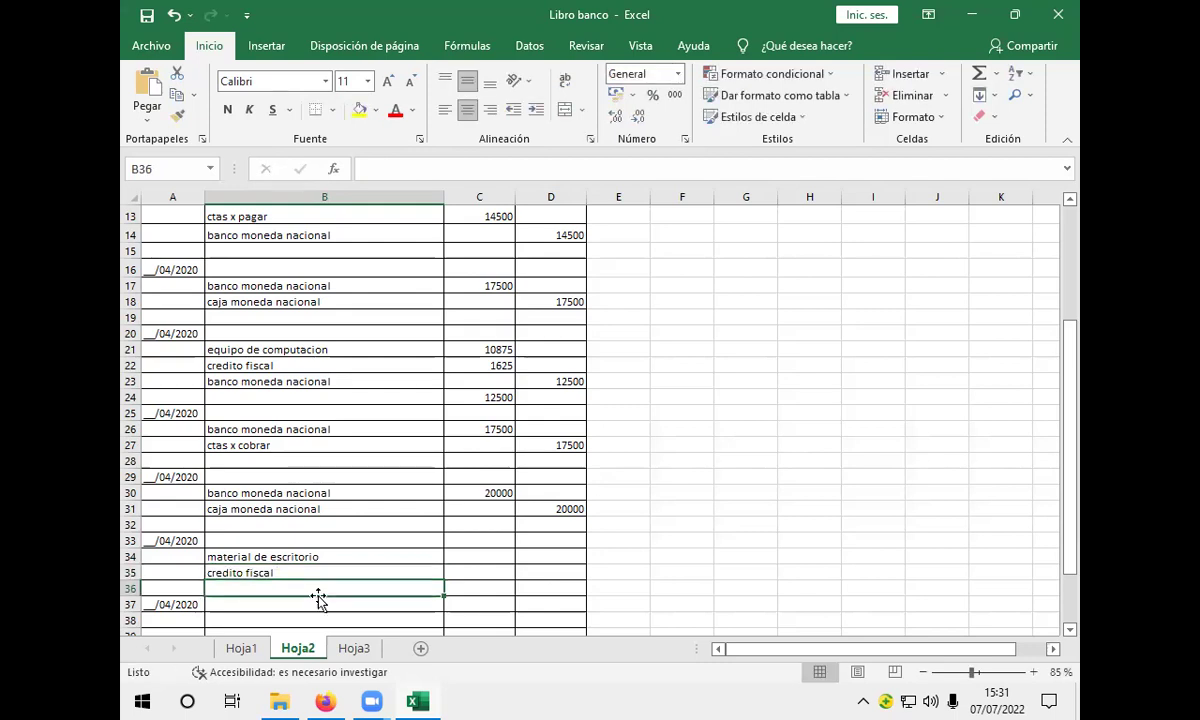
{"action": "type", "text": "ban"}
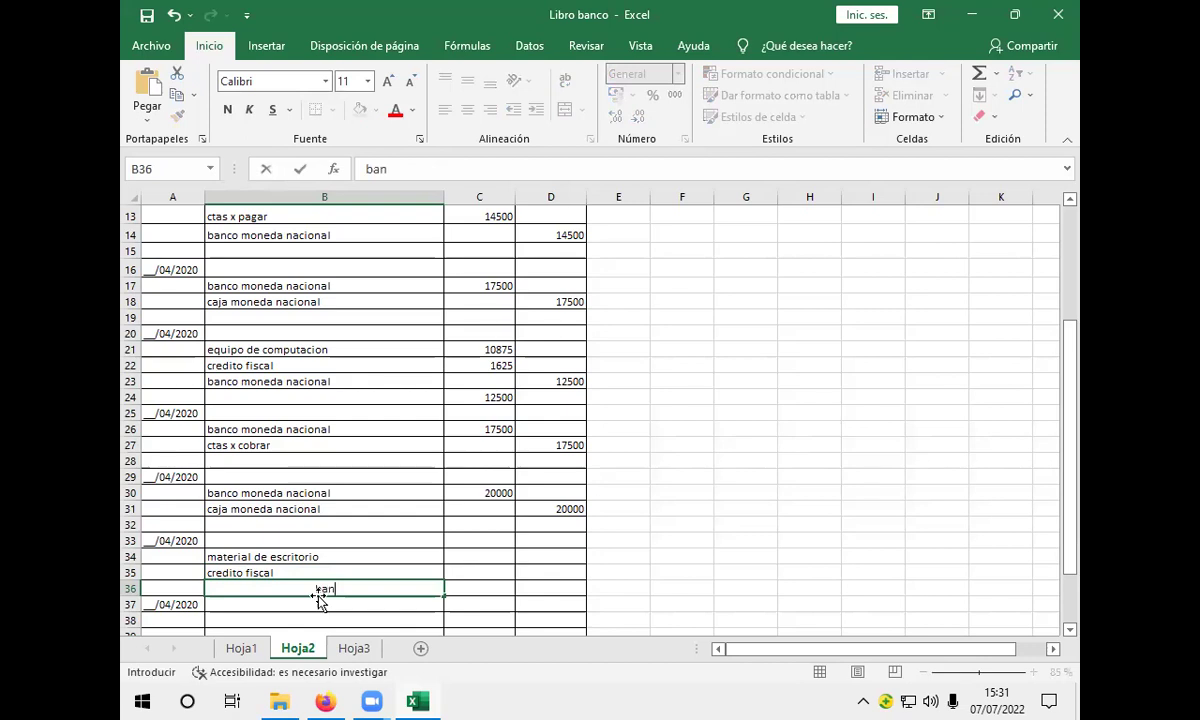
{"action": "type", "text": "co moneda"}
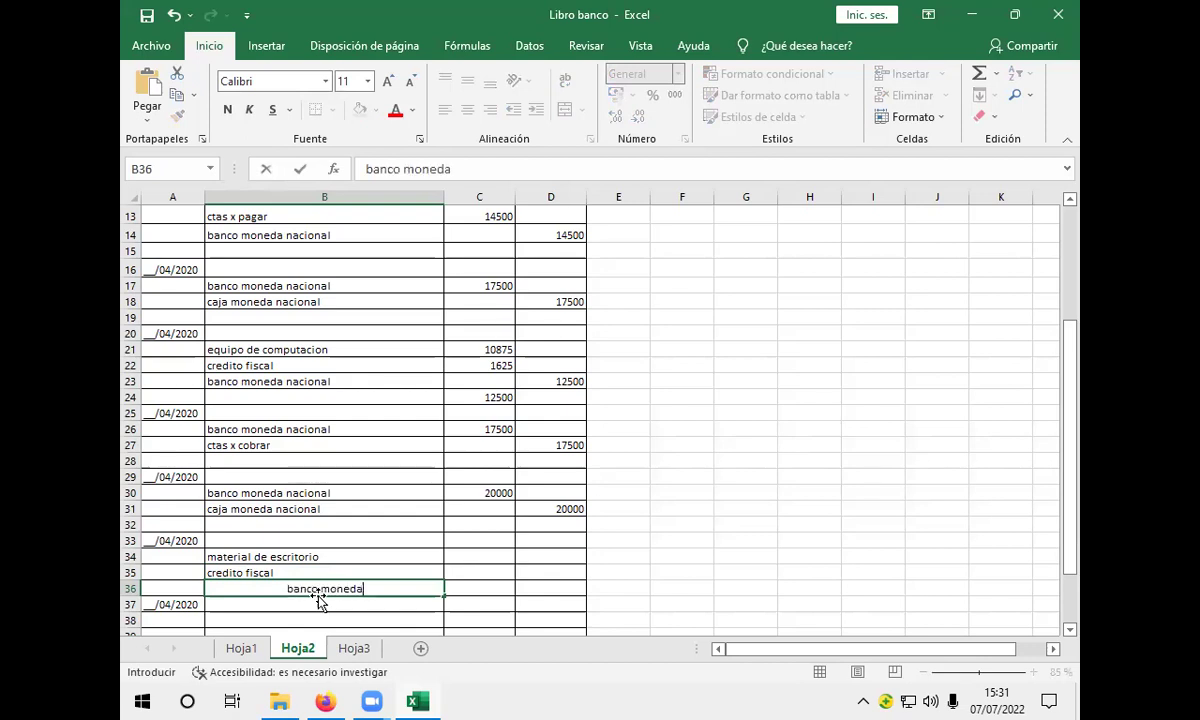
{"action": "type", "text": " nacioal"}
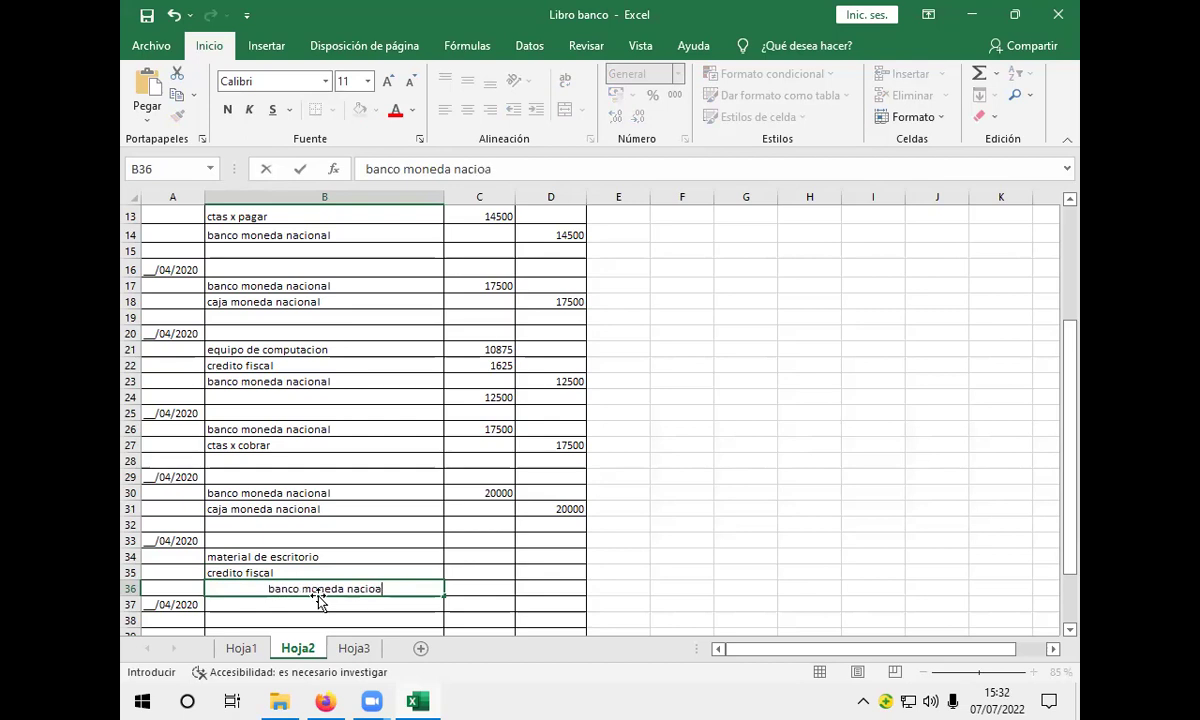
{"action": "key", "text": "BackSpace"}
{"action": "key", "text": "BackSpace"}
{"action": "type", "text": "nal"}
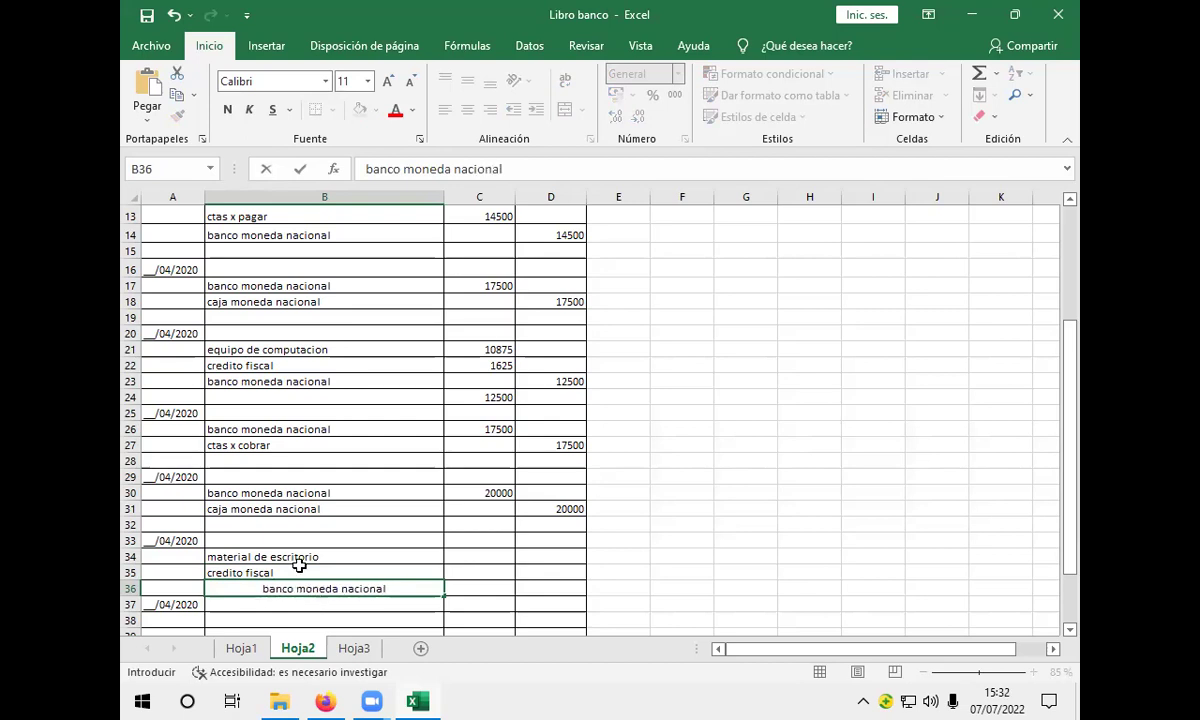
Calculate the office supplies debit in C34 with the formula +5000*87%.
{"action": "left_click", "coordinate": [469, 557]}
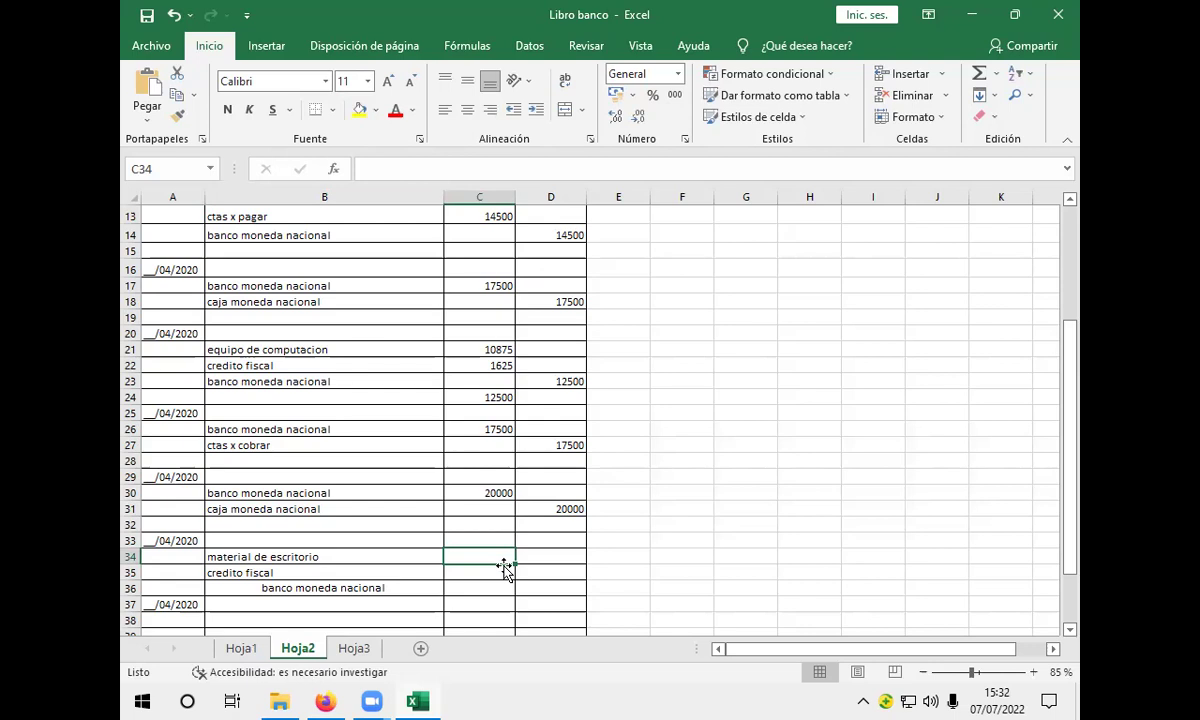
{"action": "type", "text": "+"}
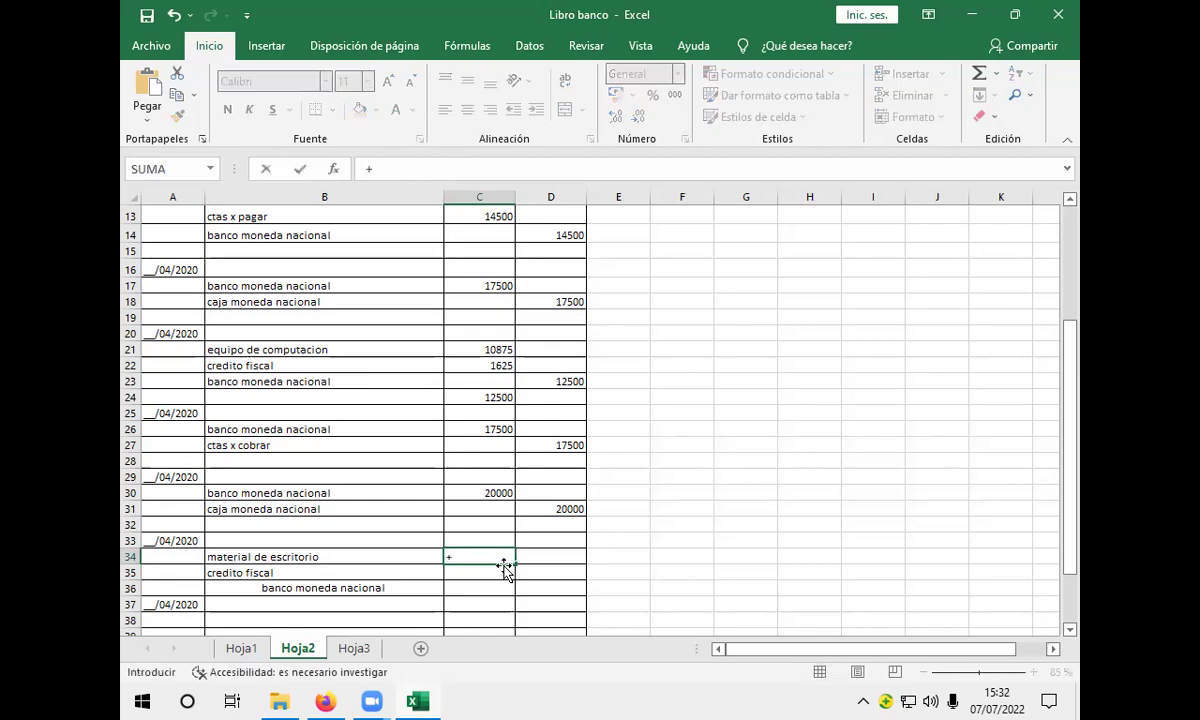
{"action": "type", "text": "5000*875"}
{"action": "key", "text": "BackSpace"}
{"action": "type", "text": "%"}
{"action": "key", "text": "Return"}
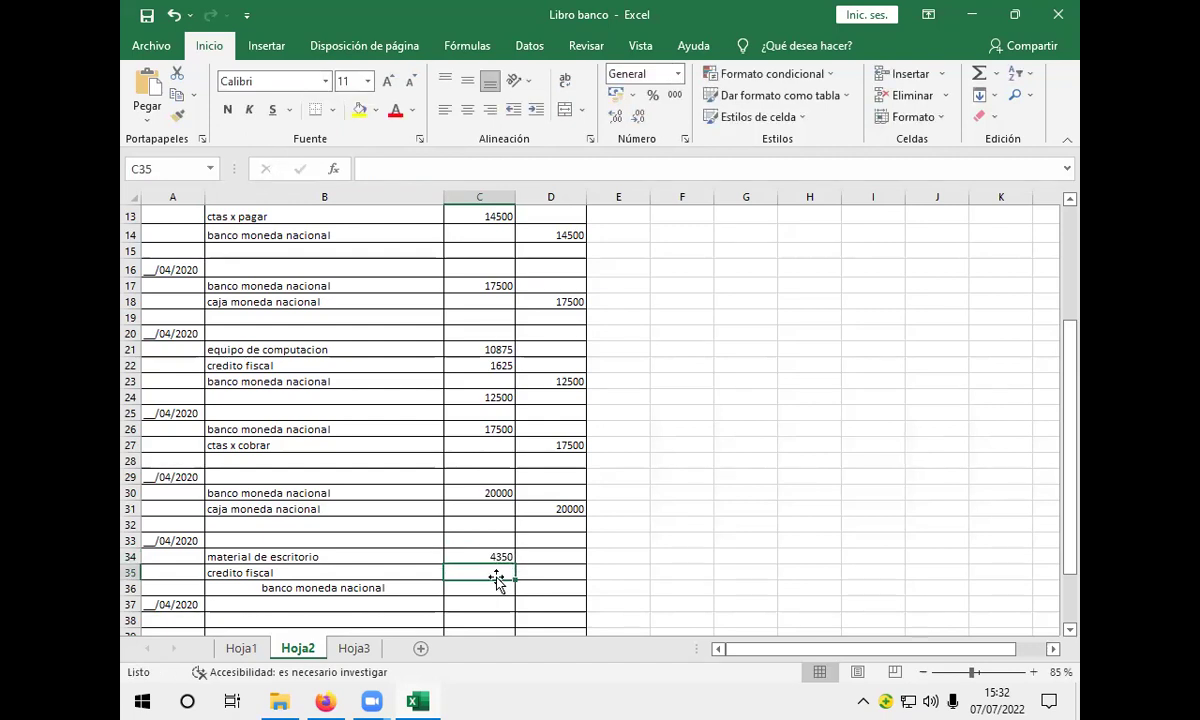
Calculate the tax credit debit in C35 with the formula +5000*13%.
{"action": "type", "text": "+5000"}
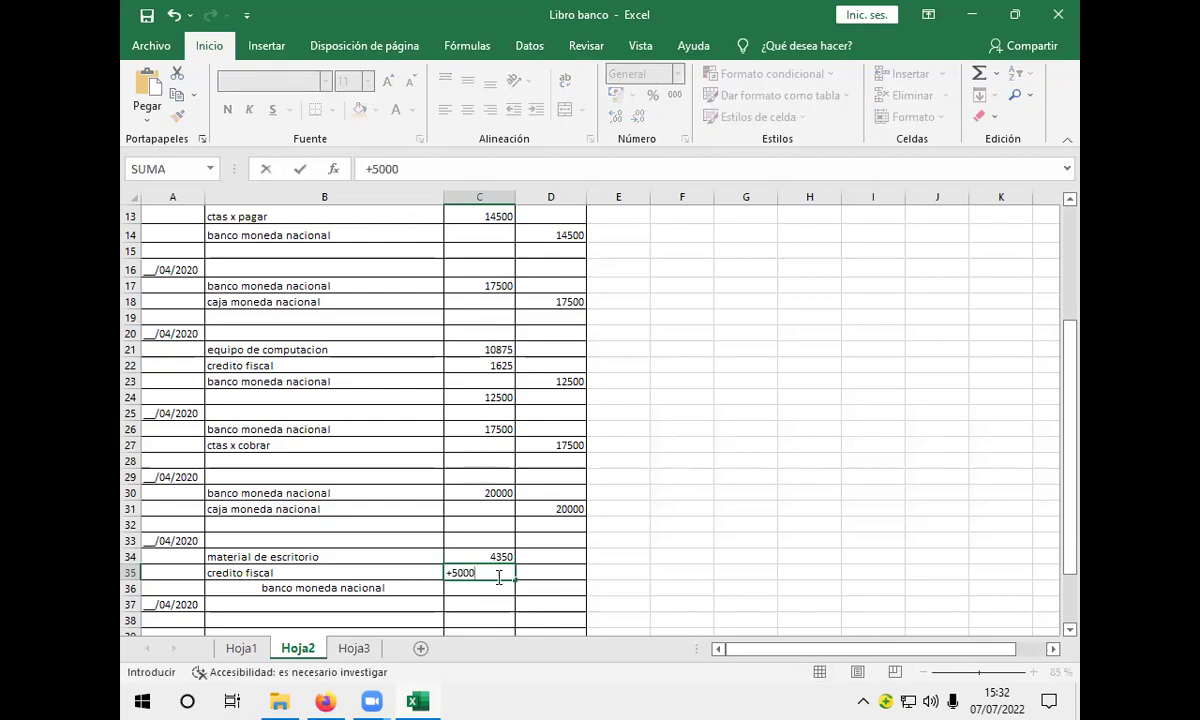
{"action": "type", "text": "*13%"}
{"action": "key", "text": "Return"}
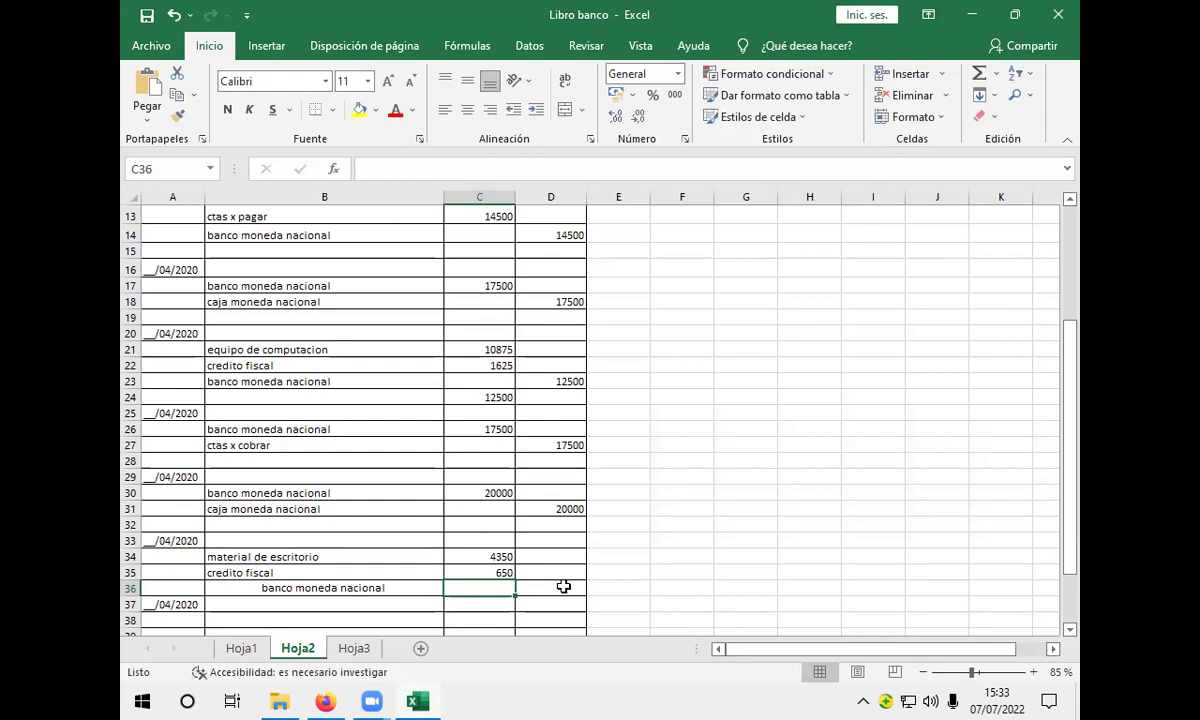
Enter 5000 in D36 as the bank credit for the office supplies purchase.
{"action": "left_click", "coordinate": [563, 590]}
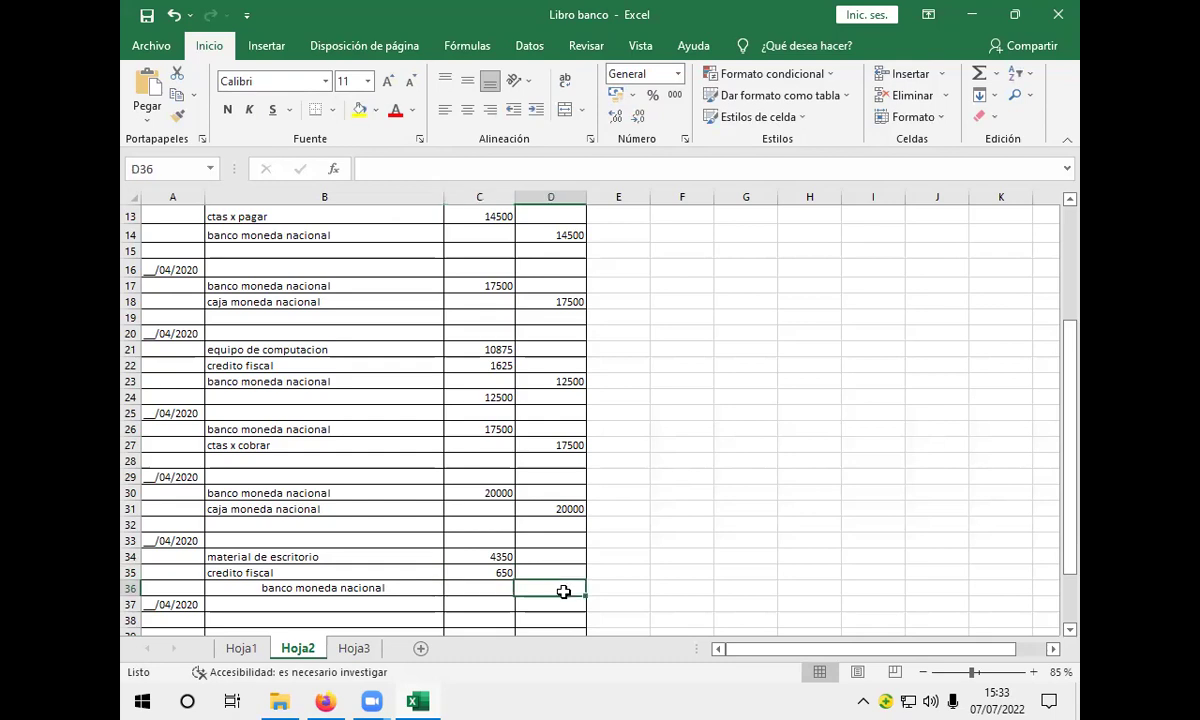
{"action": "type", "text": "5"}
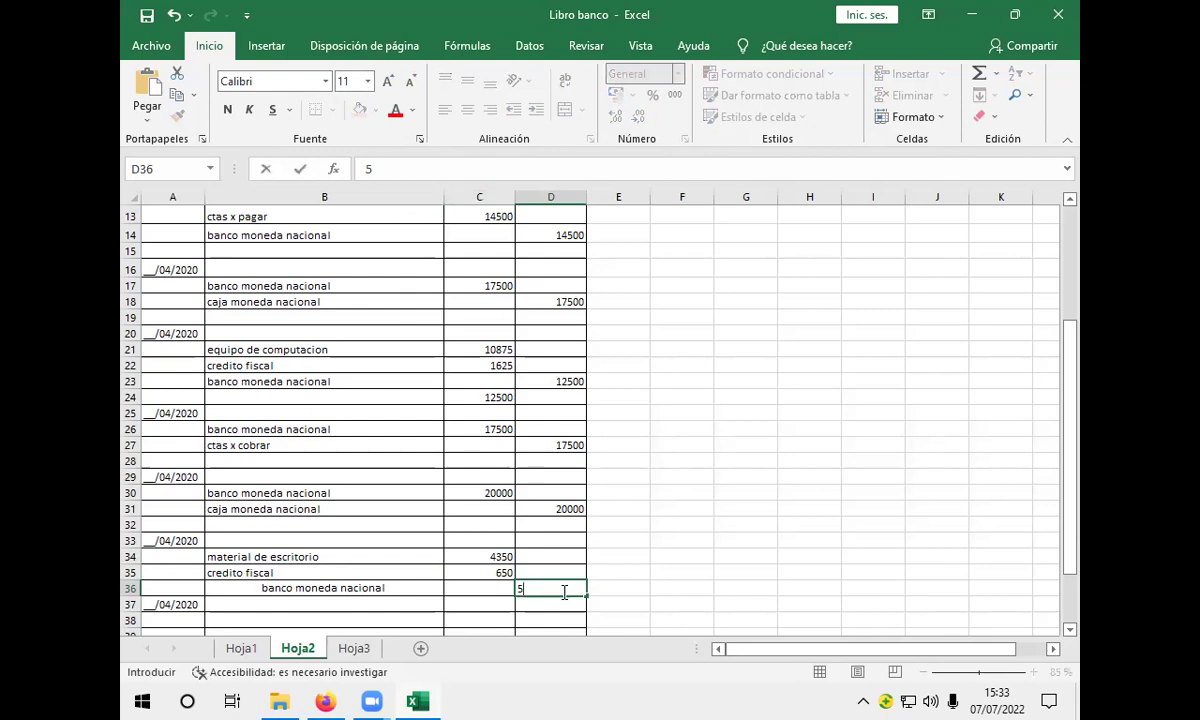
{"action": "type", "text": "000"}
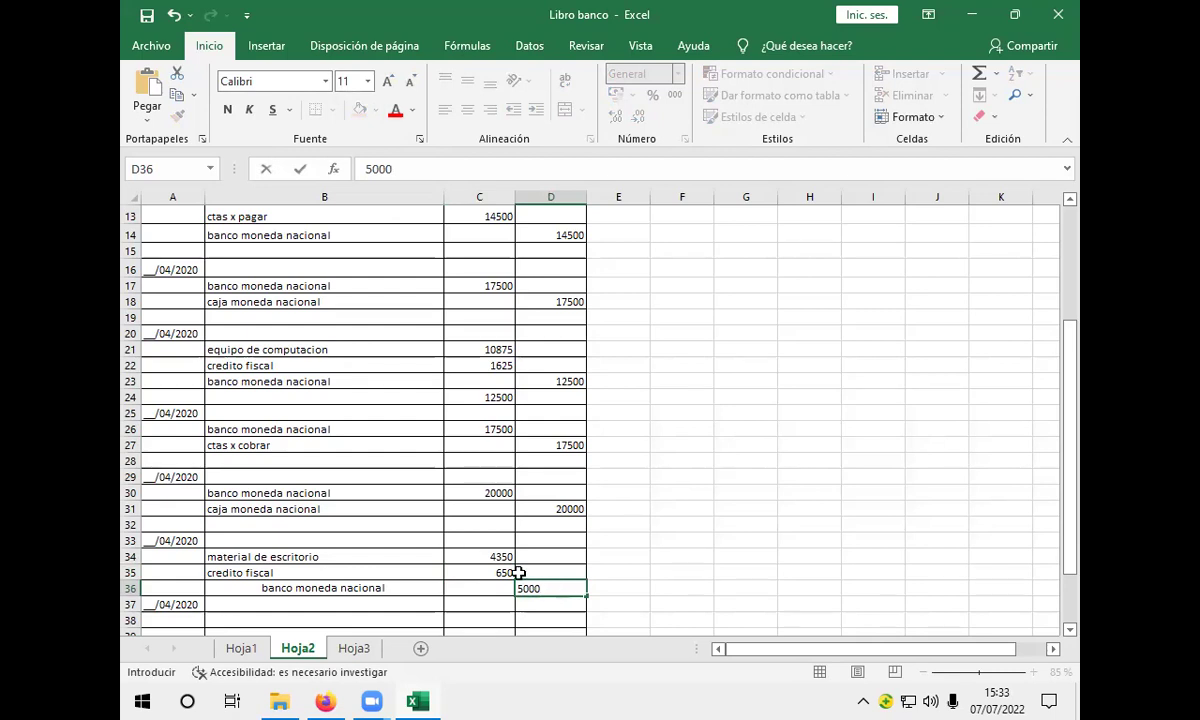
Try to total the office supplies debits in C37 with the formula +C34+C36.
{"action": "left_click", "coordinate": [487, 613]}
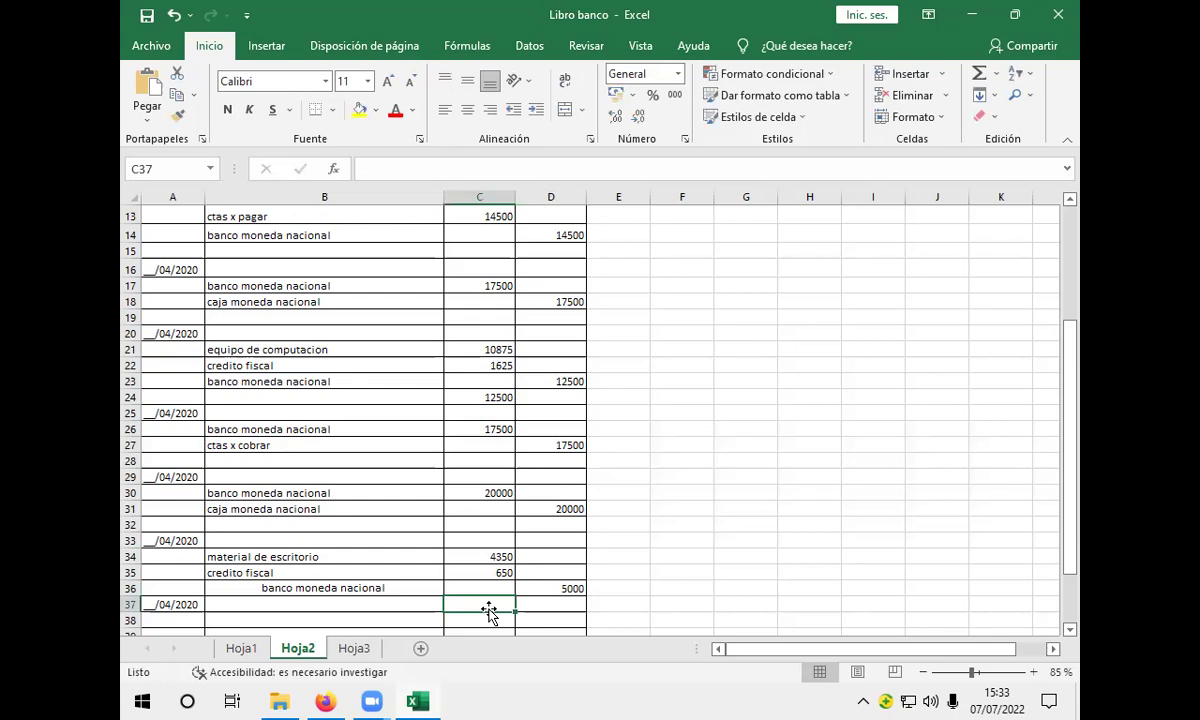
{"action": "type", "text": "+"}
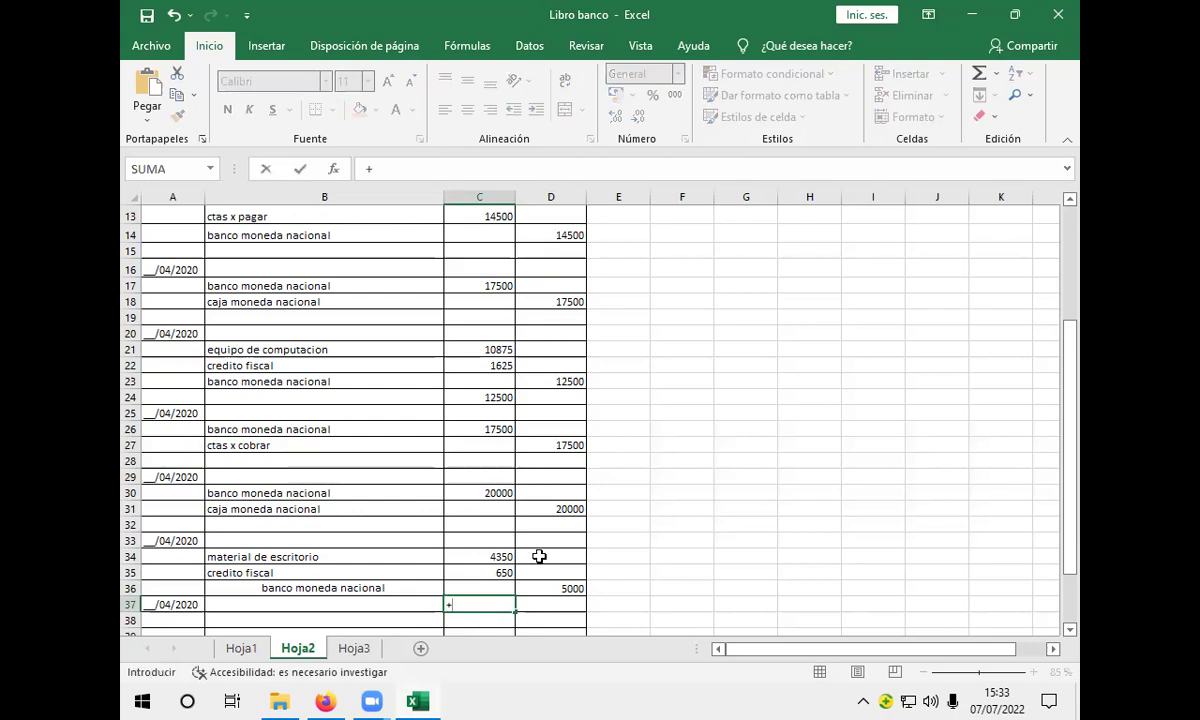
{"action": "left_click", "coordinate": [509, 557]}
{"action": "type", "text": "+"}
{"action": "left_click", "coordinate": [504, 586]}
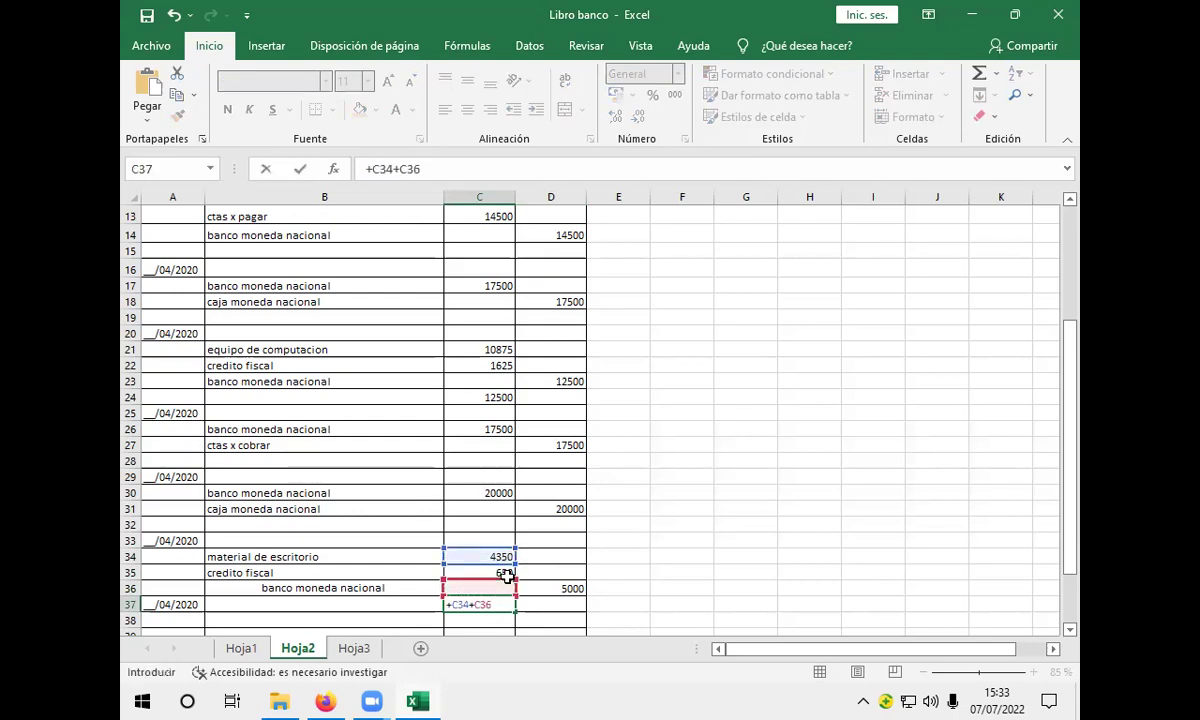
{"action": "left_click", "coordinate": [509, 572]}
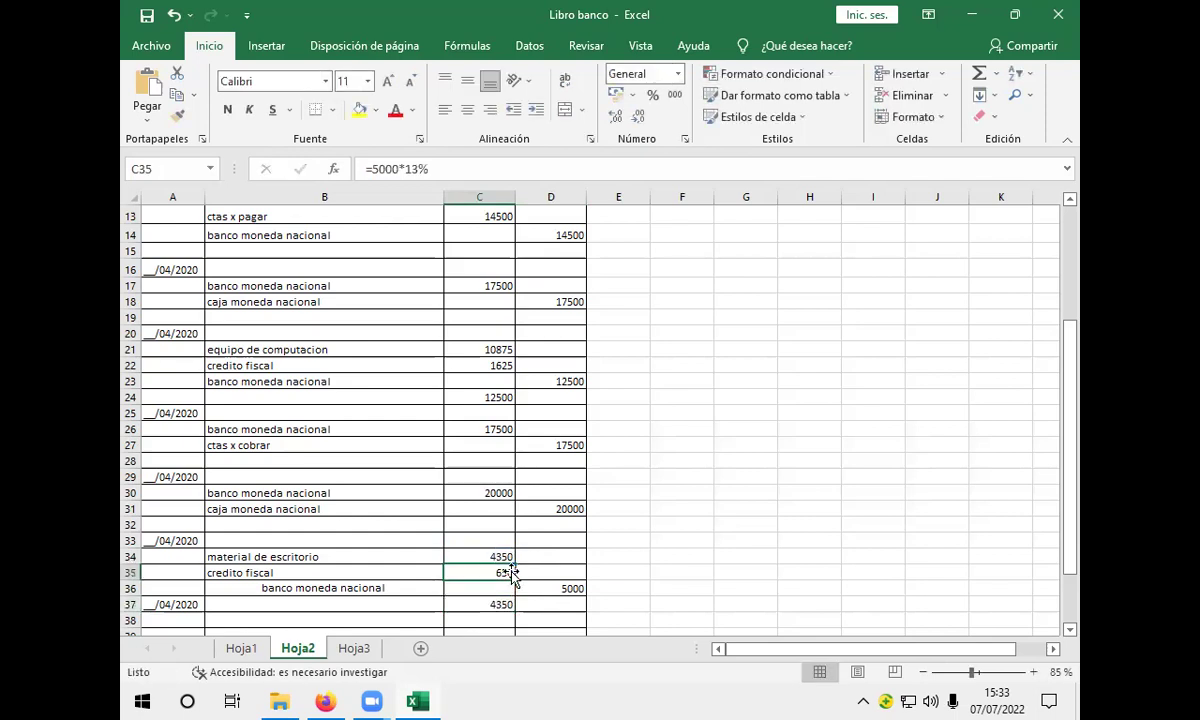
{"action": "left_click", "coordinate": [518, 606]}
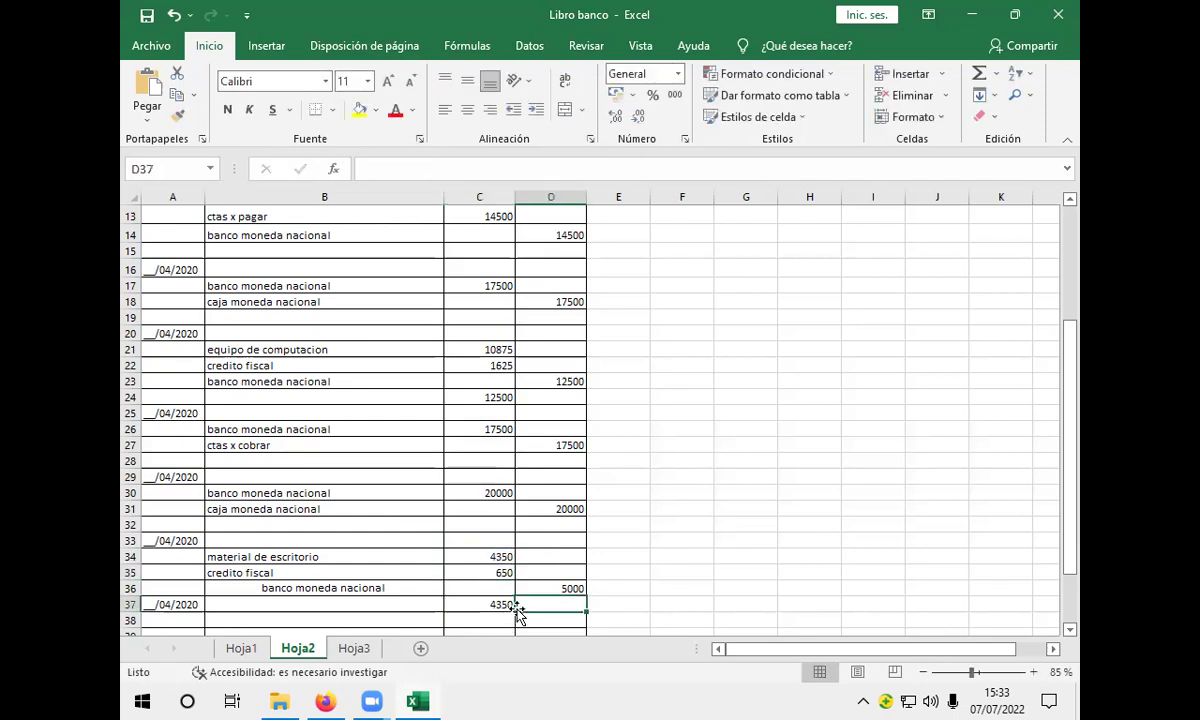
Total the office supplies debits in C37 with the formula +C34+C35.
{"action": "left_click", "coordinate": [509, 608]}
{"action": "double_click", "coordinate": [510, 608]}
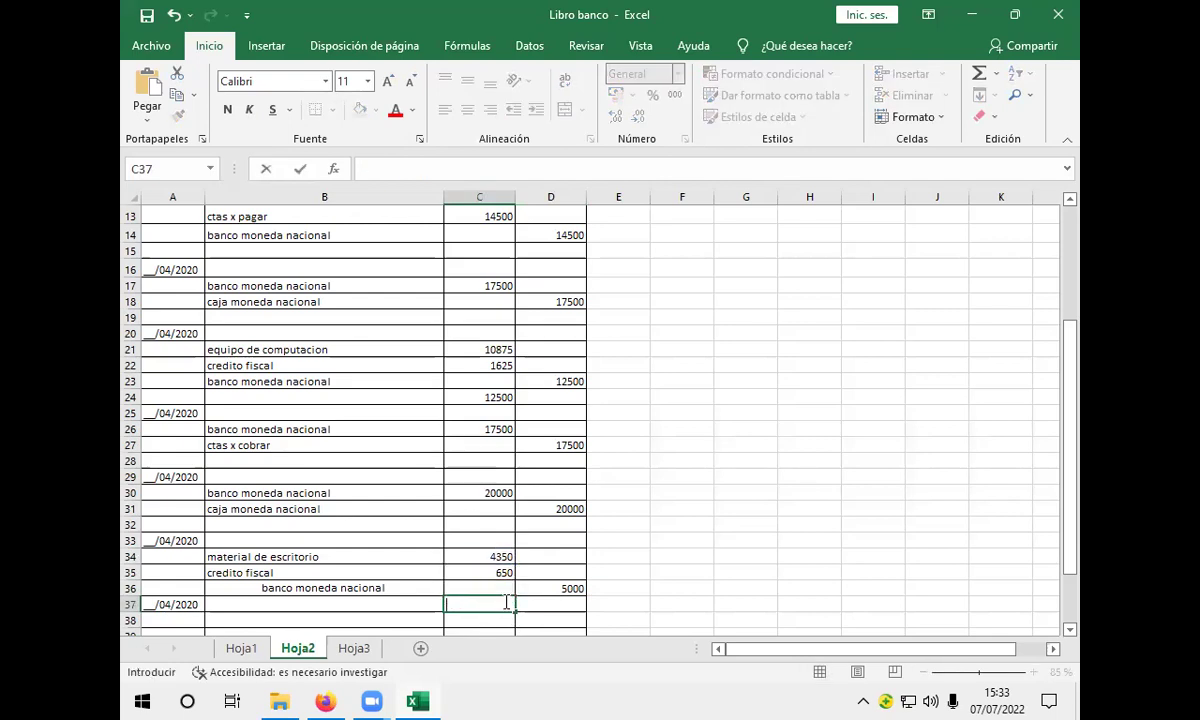
{"action": "type", "text": "+C34+"}
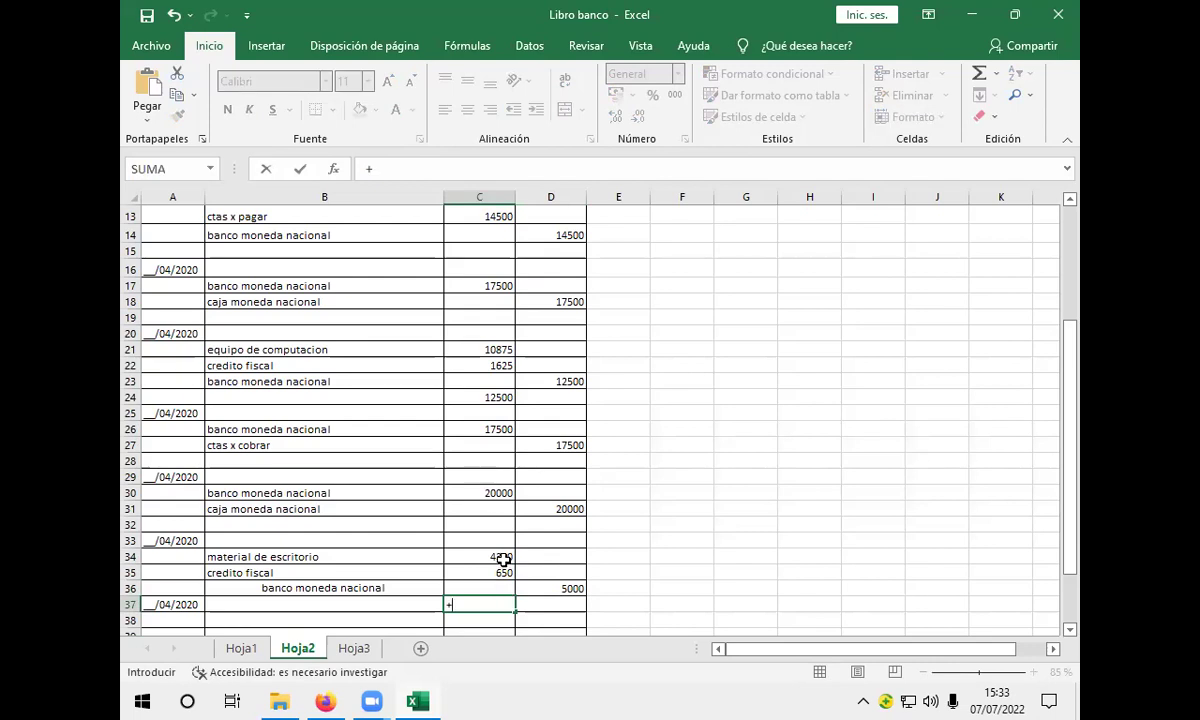
{"action": "left_click", "coordinate": [503, 560]}
{"action": "type", "text": "+"}
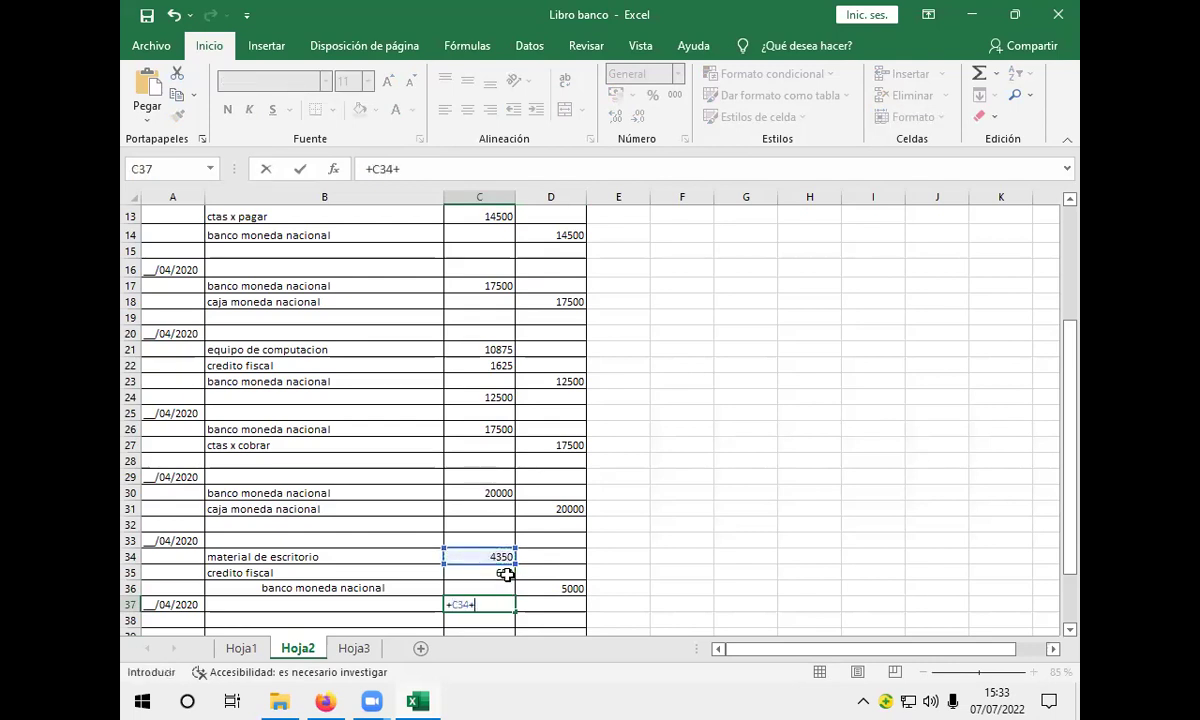
{"action": "left_click", "coordinate": [506, 574]}
{"action": "key", "text": "Return"}
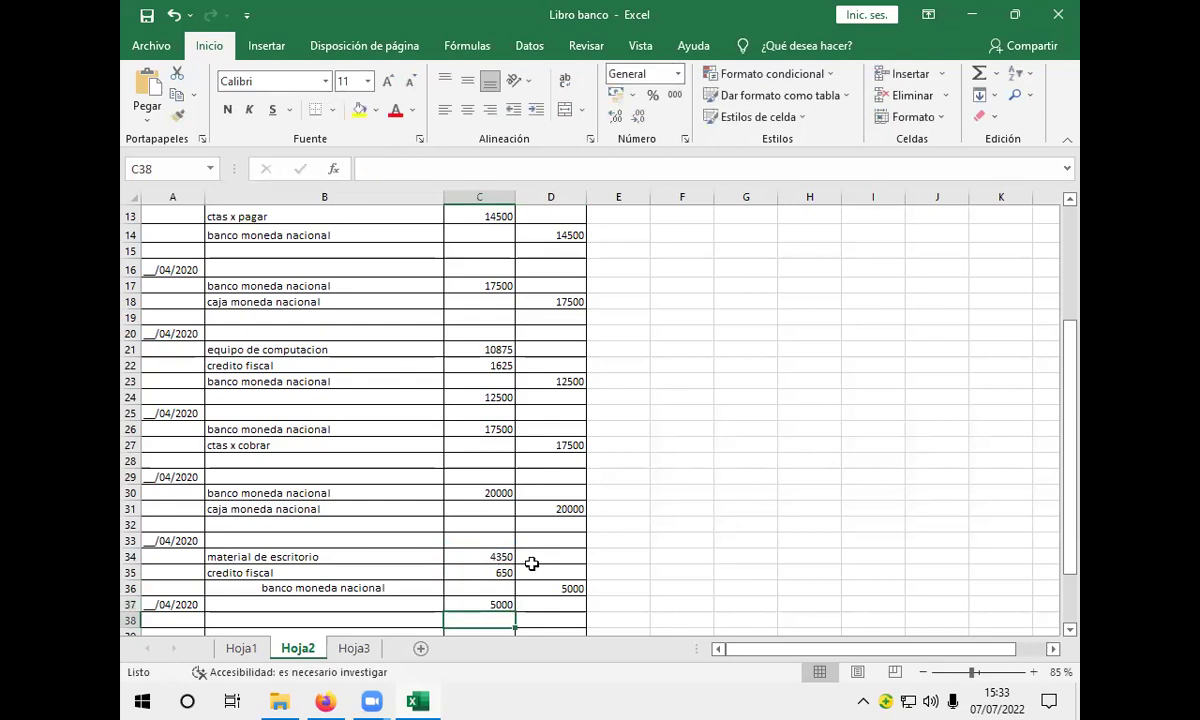
Check the cheque deposit in row 11 of Hoja1, and enter "banco moneda nacional" as its debit account in B38 of Hoja2.
{"action": "scroll", "coordinate": [533, 564], "scroll_direction": "down", "scroll_amount": 2}
{"action": "scroll", "coordinate": [297, 541], "scroll_direction": "down", "scroll_amount": 1}
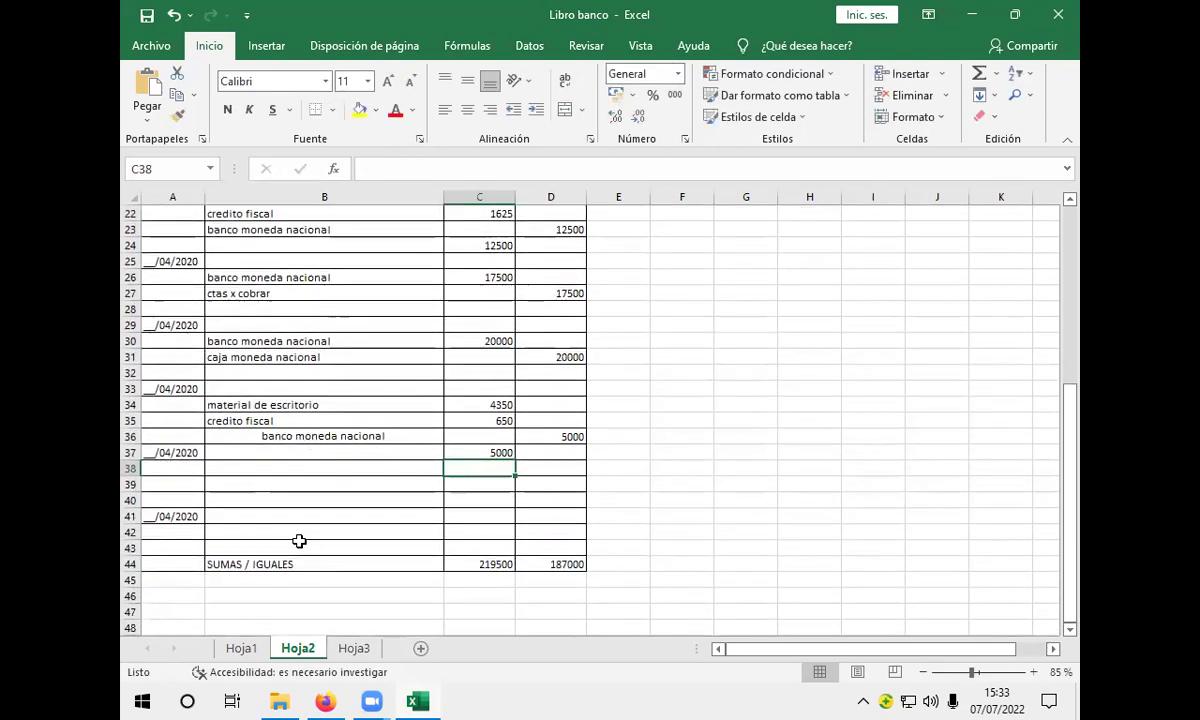
{"action": "left_click", "coordinate": [250, 649]}
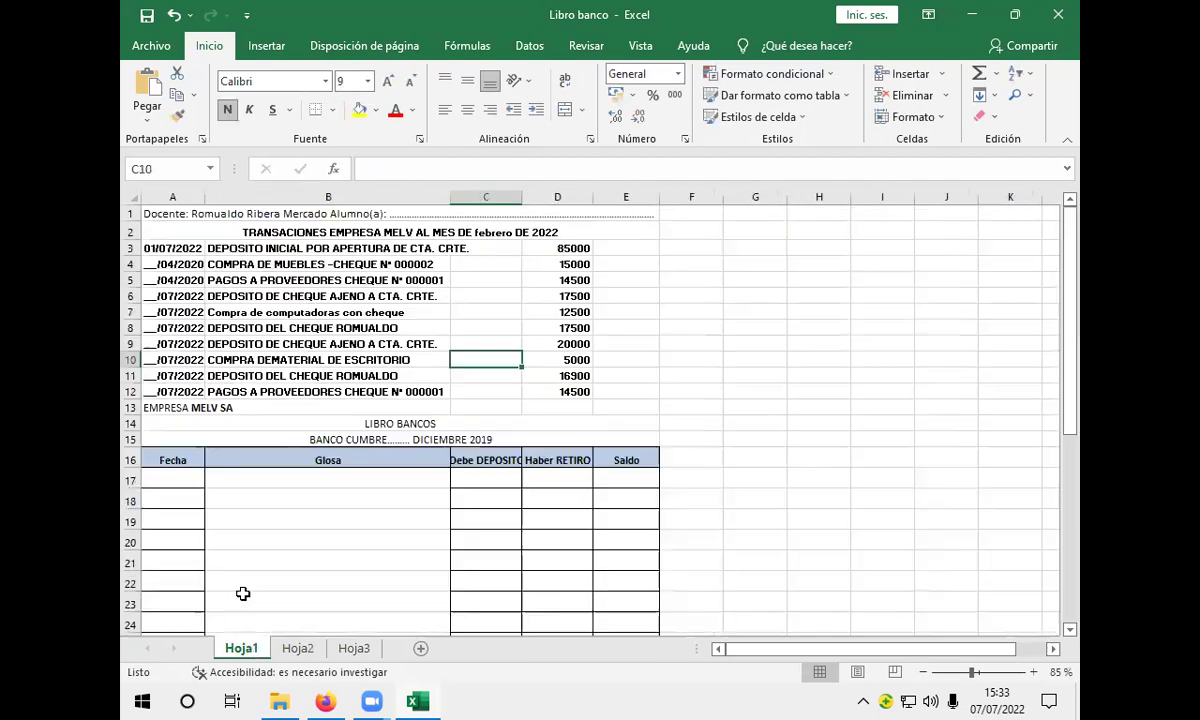
{"action": "left_click", "coordinate": [462, 379]}
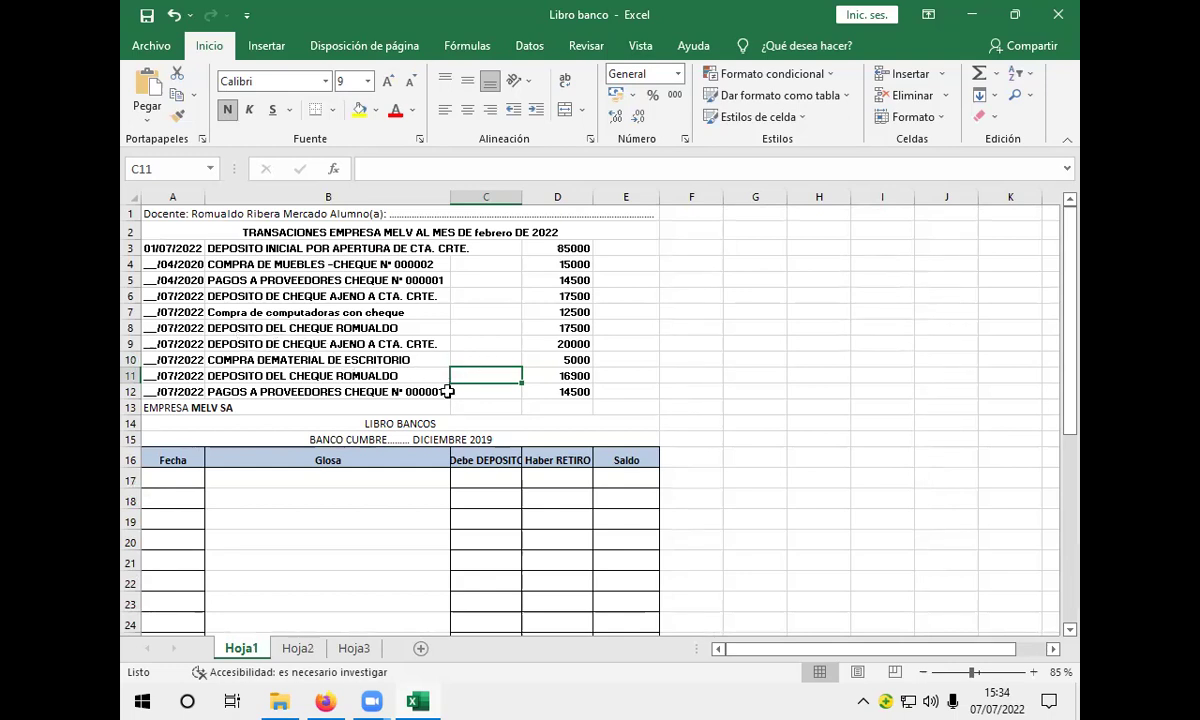
{"action": "left_click", "coordinate": [298, 648]}
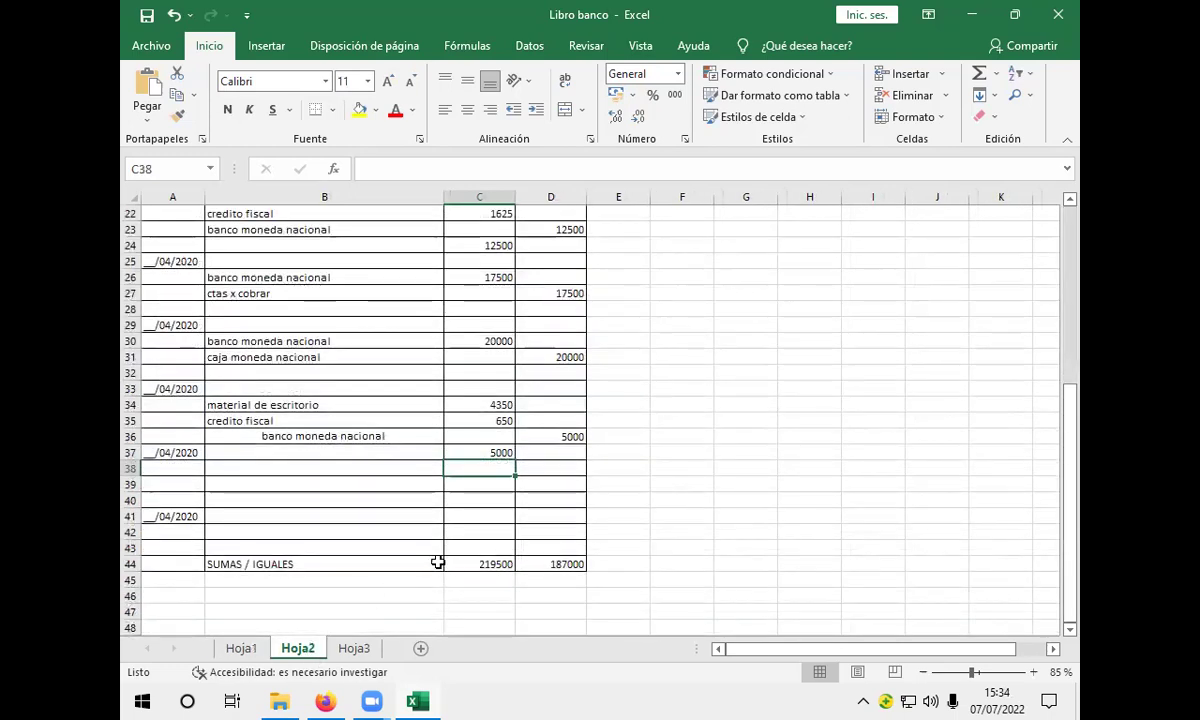
{"action": "left_click", "coordinate": [275, 469]}
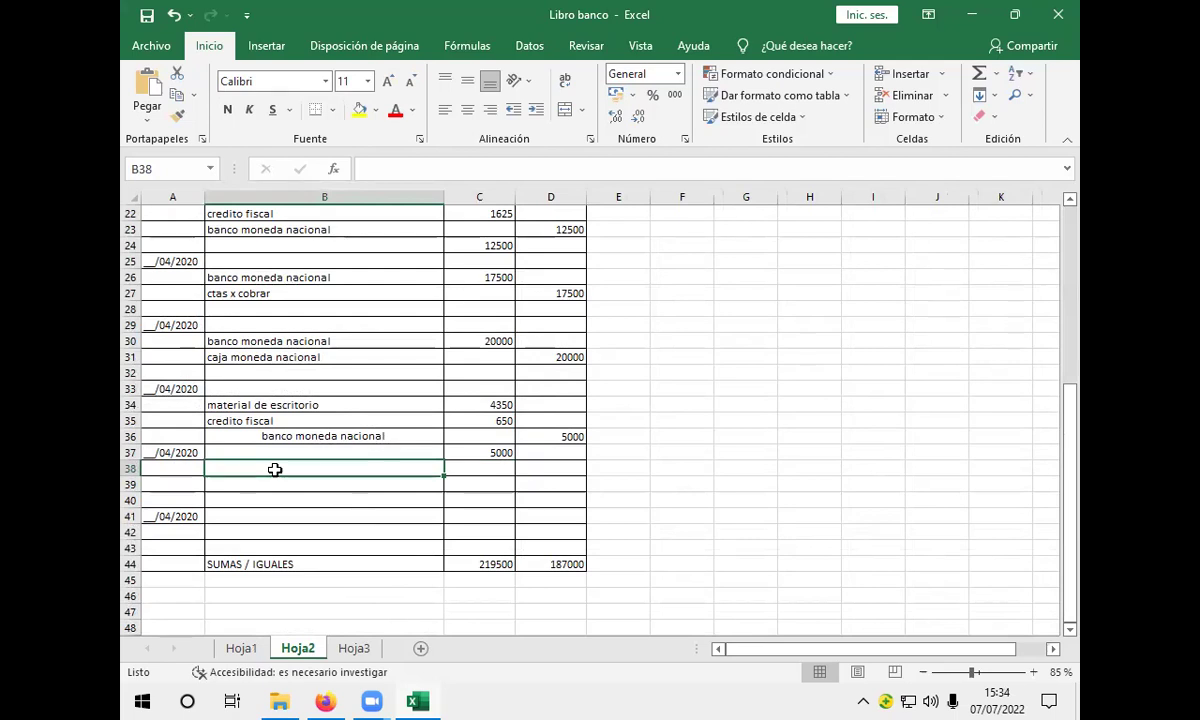
{"action": "type", "text": "banco nacional"}
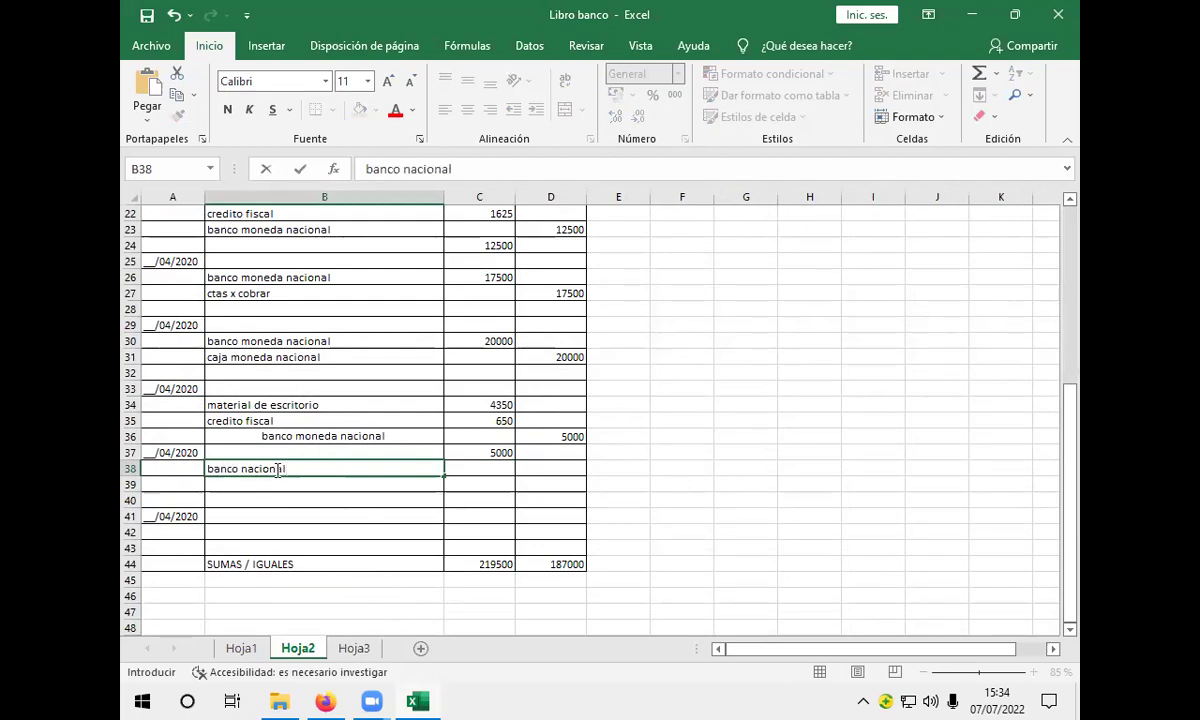
{"action": "key", "text": "BackSpace"}
{"action": "key", "text": "BackSpace"}
{"action": "key", "text": "BackSpace"}
{"action": "key", "text": "BackSpace"}
{"action": "key", "text": "BackSpace"}
{"action": "key", "text": "BackSpace"}
{"action": "key", "text": "BackSpace"}
{"action": "key", "text": "BackSpace"}
{"action": "type", "text": "moneda nacionakl"}
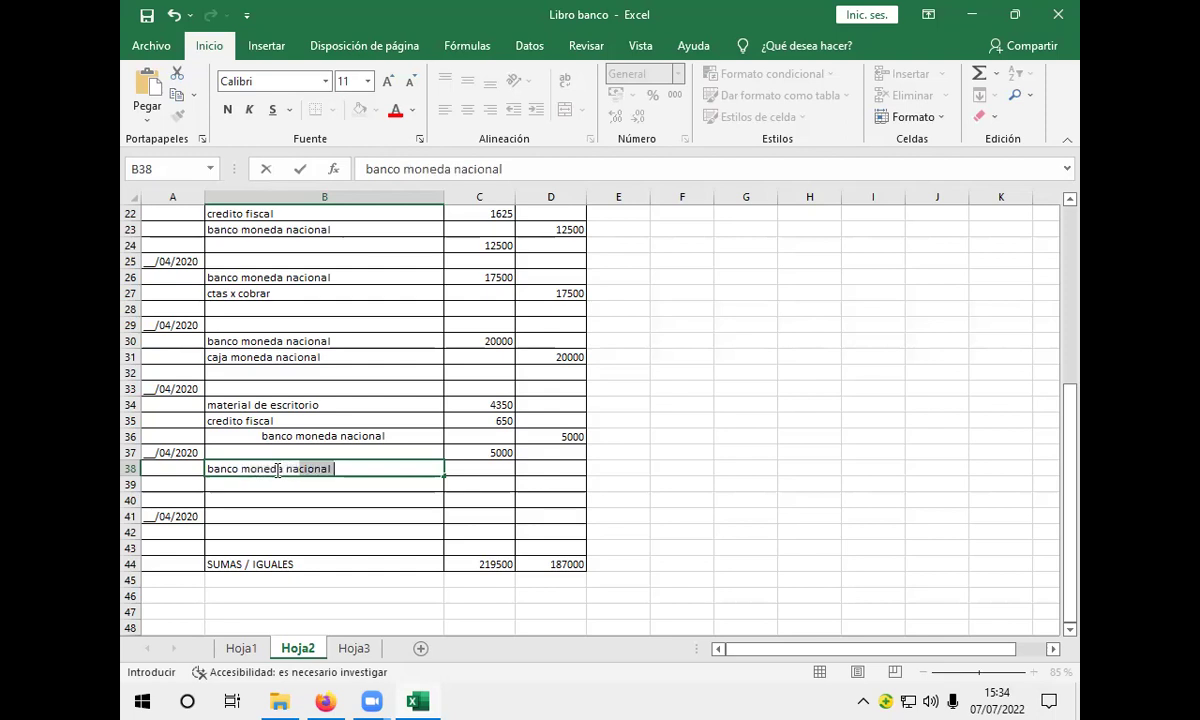
{"action": "key", "text": "BackSpace"}
{"action": "key", "text": "BackSpace"}
{"action": "type", "text": "l"}
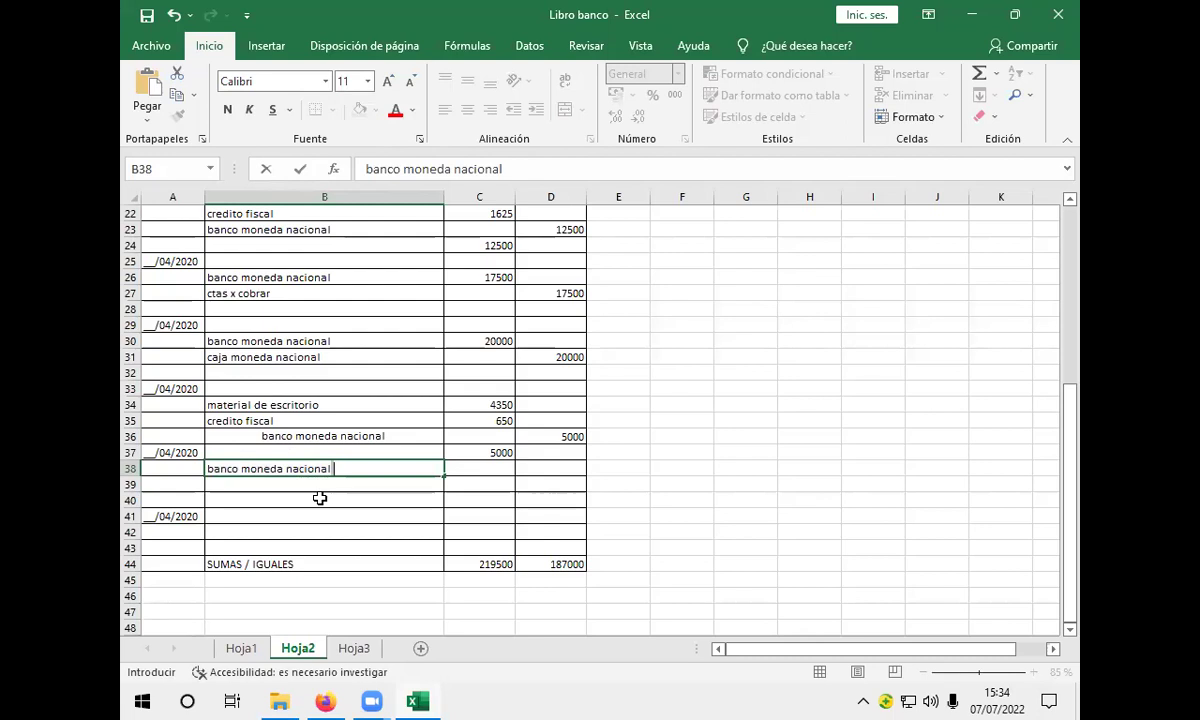
{"action": "key", "text": "Return"}
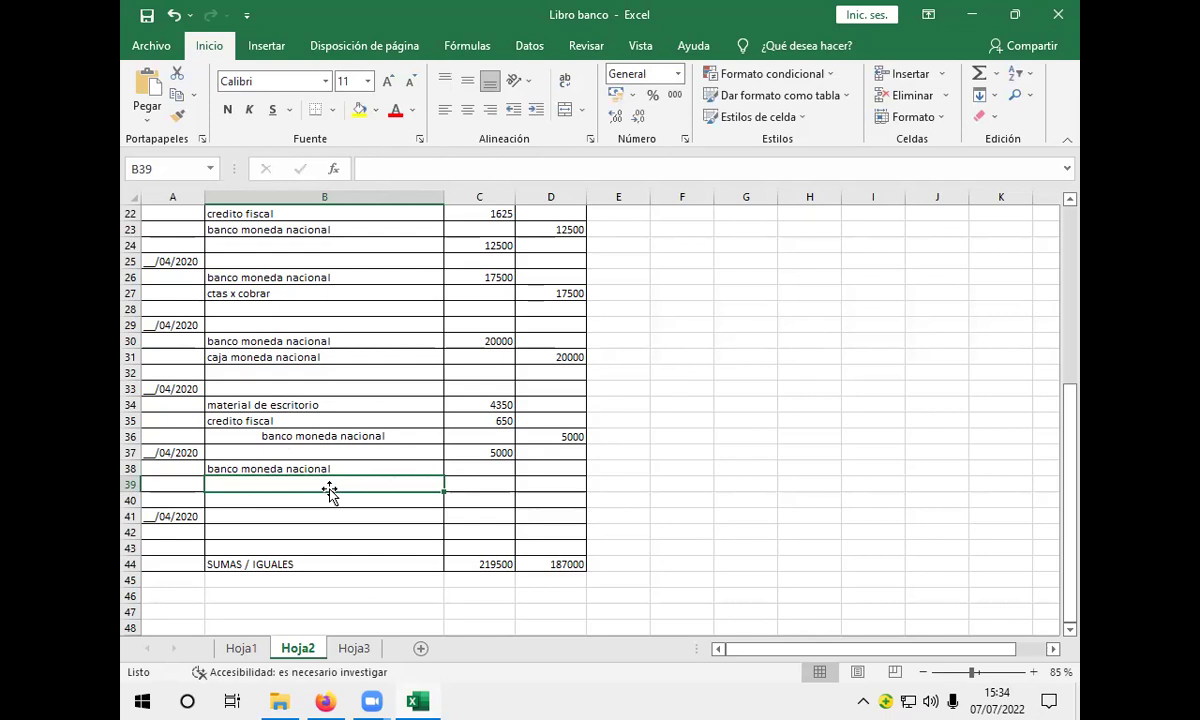
Enter "ctas x cobrar" in B39 as the credit account for the cheque deposit.
{"action": "type", "text": "ctas"}
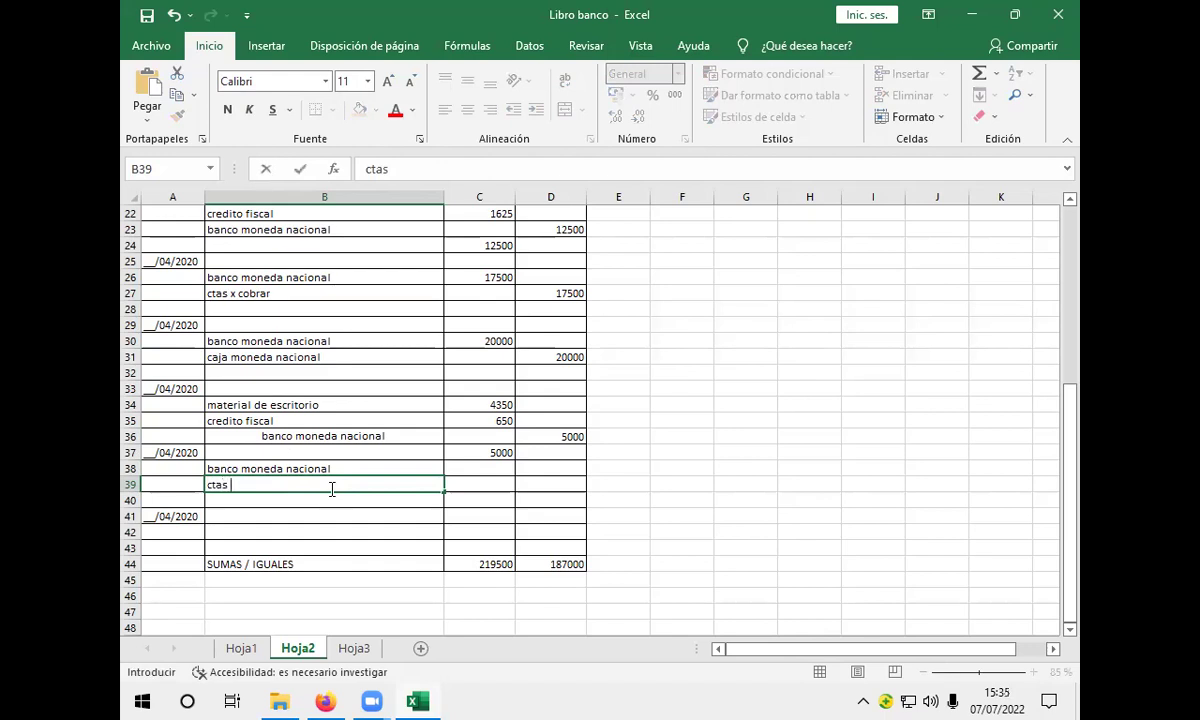
{"action": "type", "text": " x p"}
{"action": "key", "text": "BackSpace"}
{"action": "type", "text": "cobrar"}
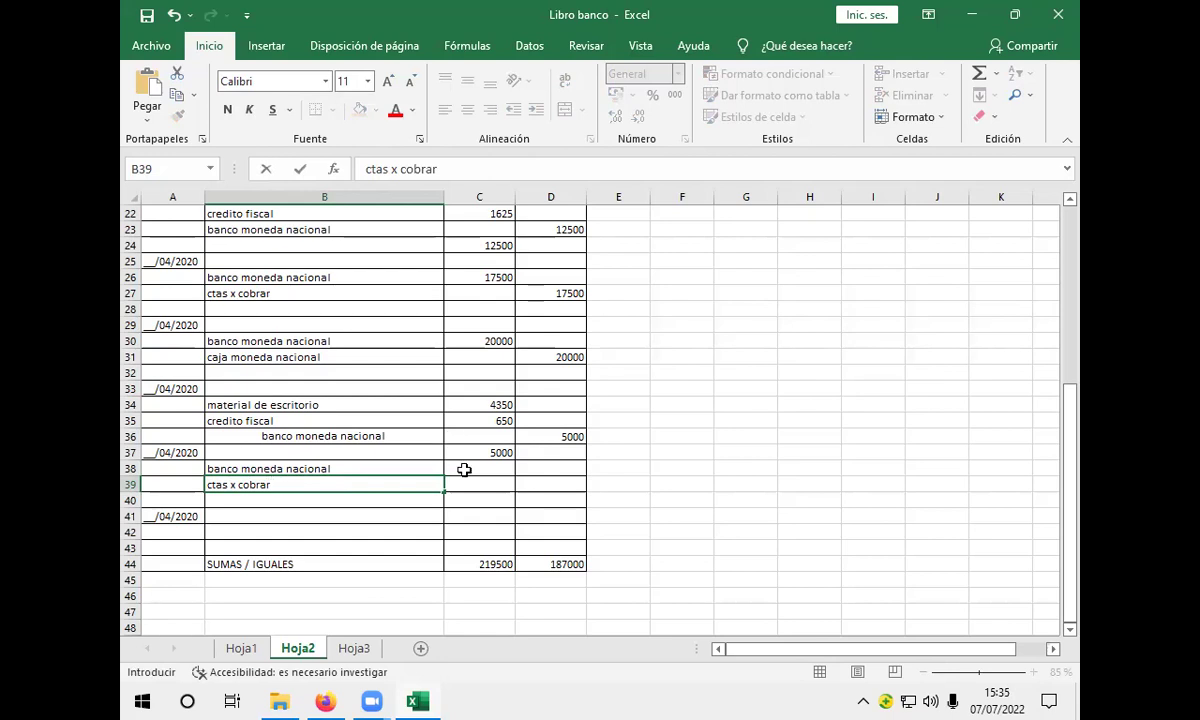
Check the deposit amount in row 11 of Hoja1, and enter 16900 as debit in C38 and as credit in D39 of Hoja2.
{"action": "left_click", "coordinate": [241, 648]}
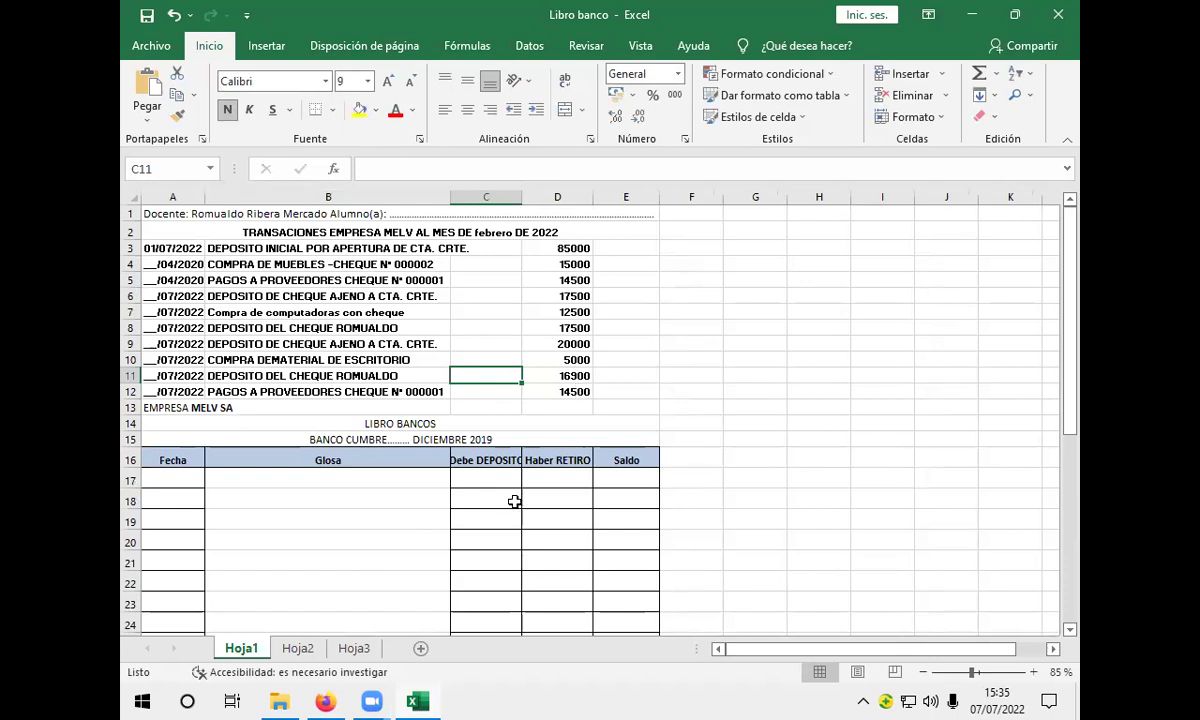
{"action": "left_click", "coordinate": [298, 648]}
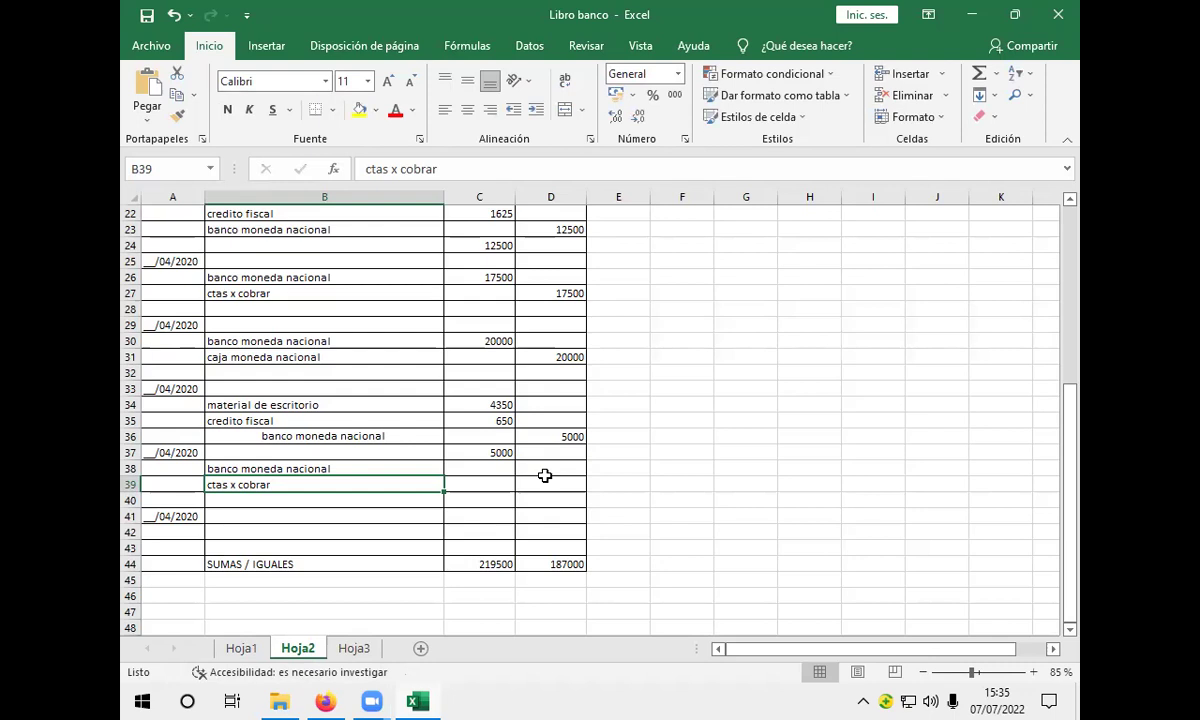
{"action": "left_click", "coordinate": [479, 472]}
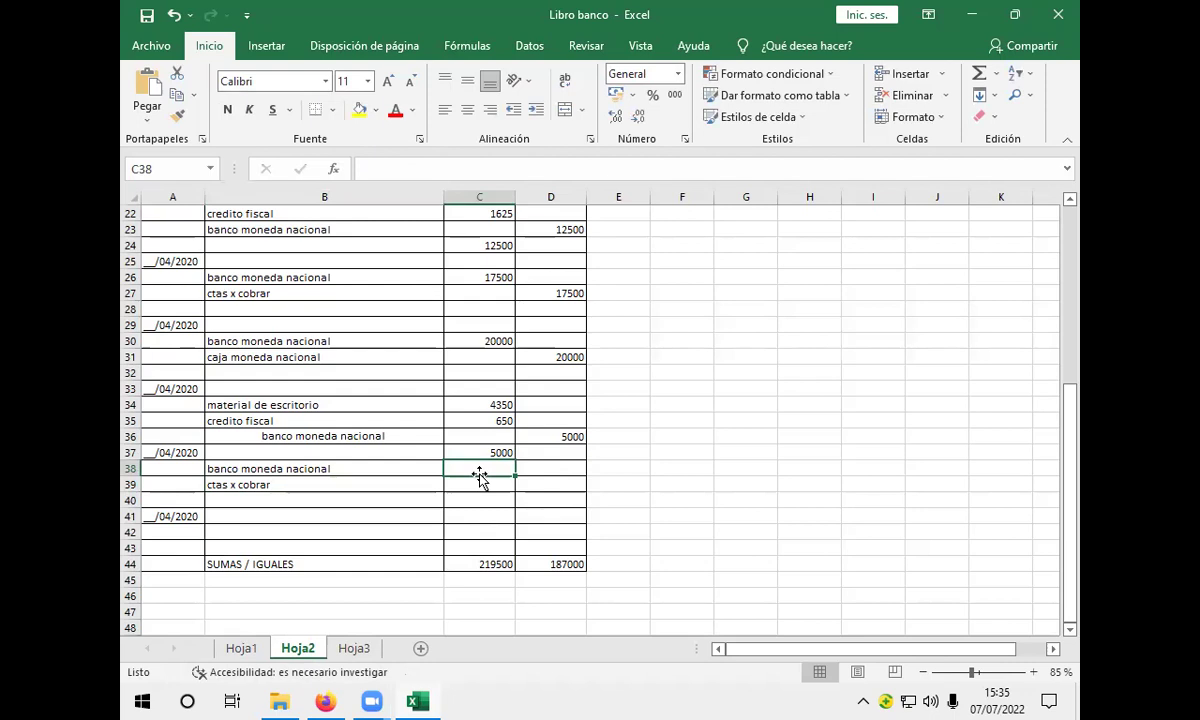
{"action": "type", "text": "16"}
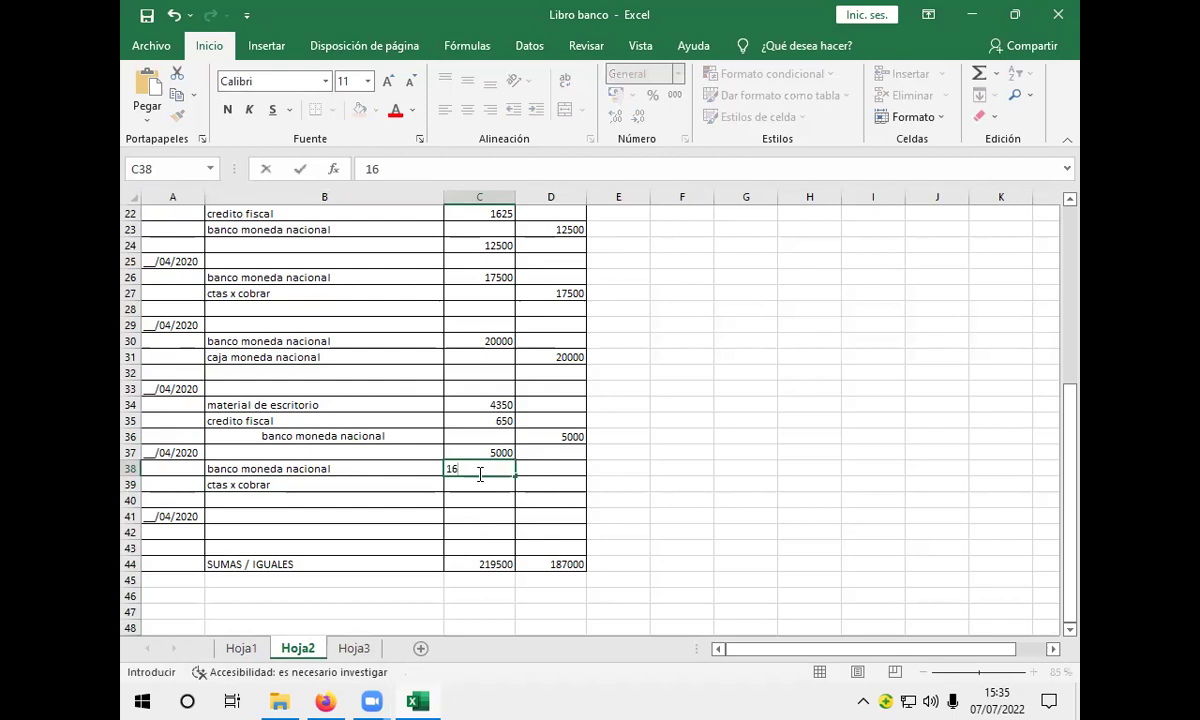
{"action": "type", "text": "900"}
{"action": "left_click", "coordinate": [543, 490]}
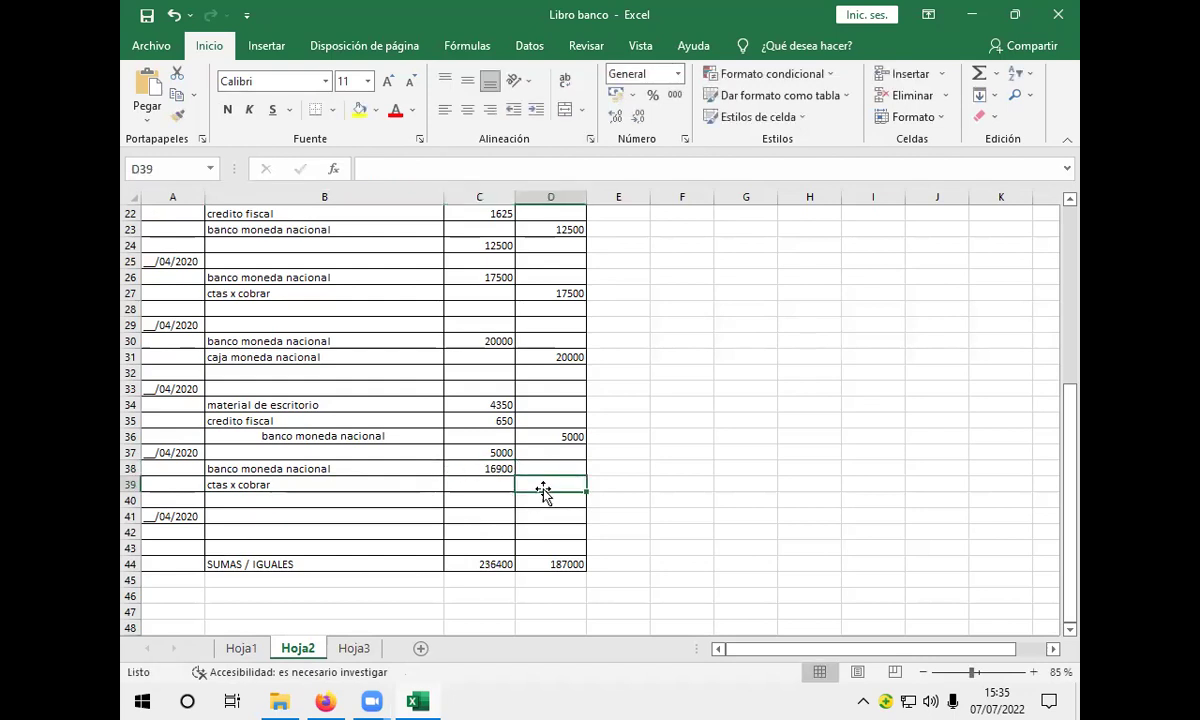
{"action": "type", "text": "16900"}
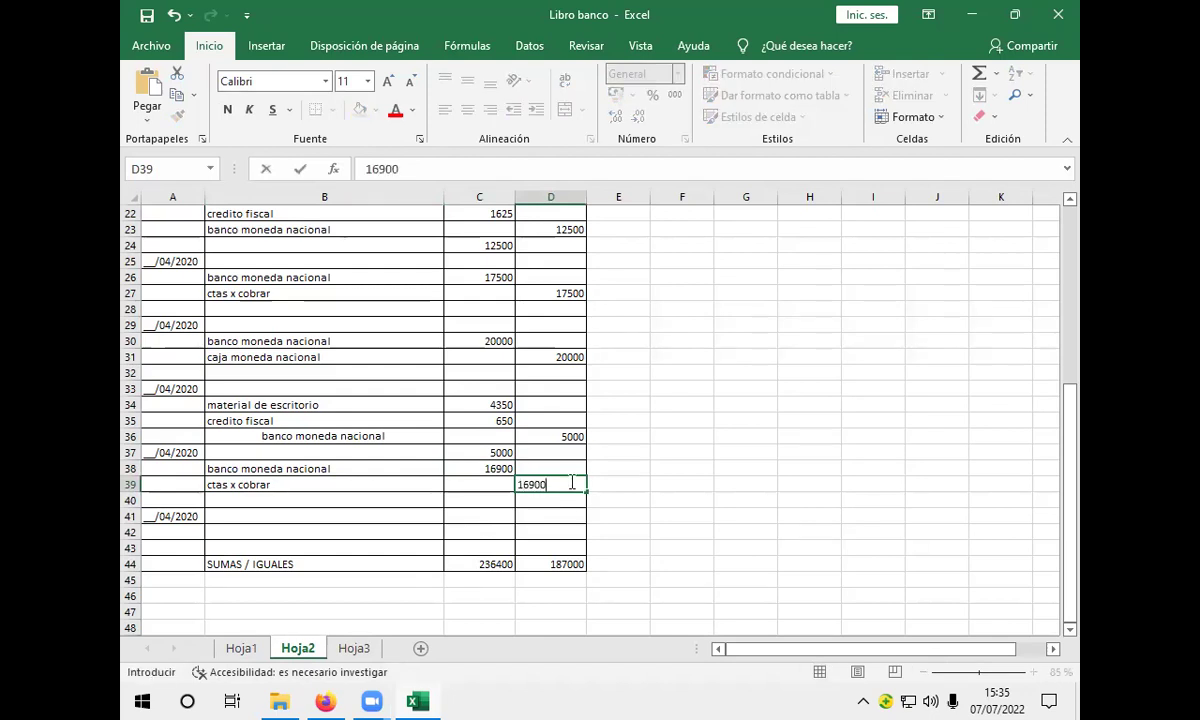
Check the supplier payment in row 12 of Hoja1, and enter "ctas x pagar" as its debit account in B42 of Hoja2.
{"action": "left_click", "coordinate": [283, 545]}
{"action": "left_click", "coordinate": [287, 532]}
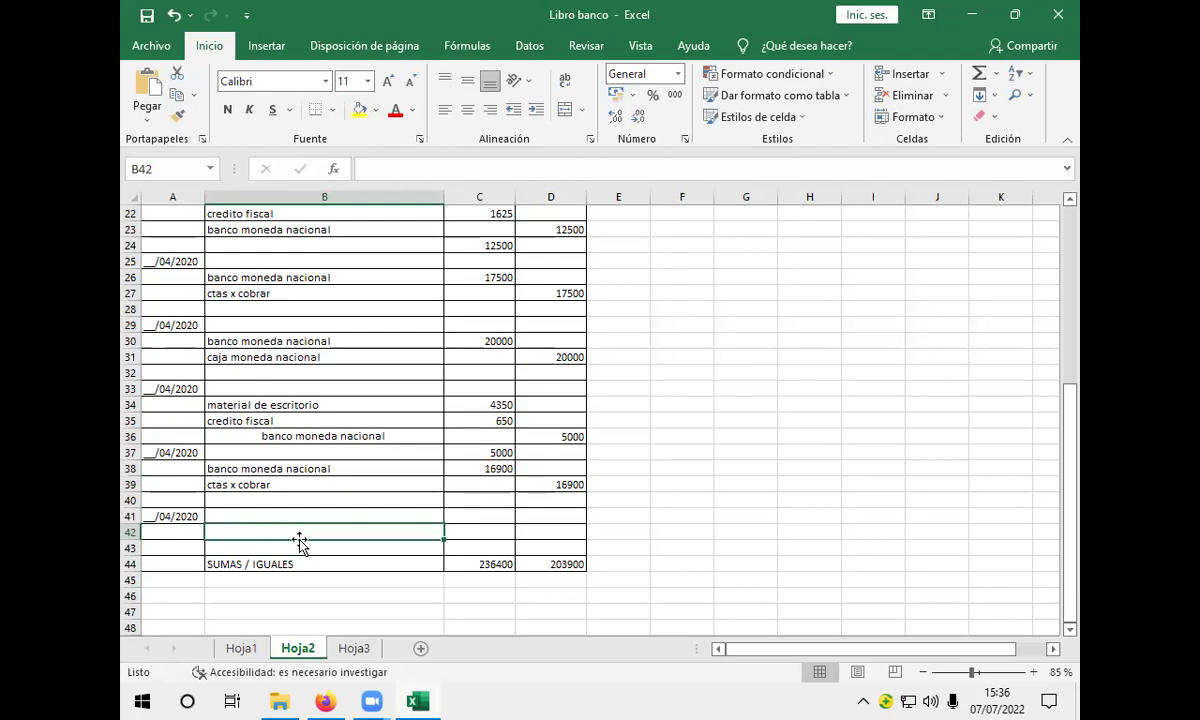
{"action": "left_click", "coordinate": [243, 649]}
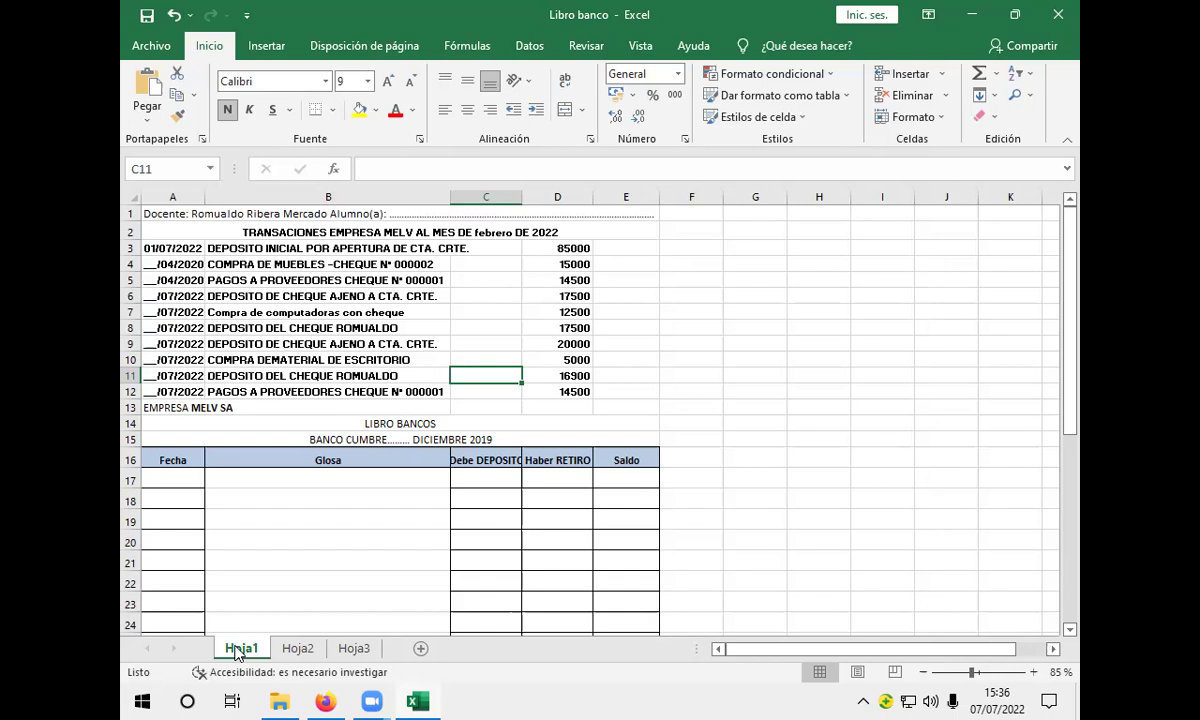
{"action": "left_click", "coordinate": [300, 649]}
{"action": "scroll", "coordinate": [407, 425], "scroll_direction": "up", "scroll_amount": 7}
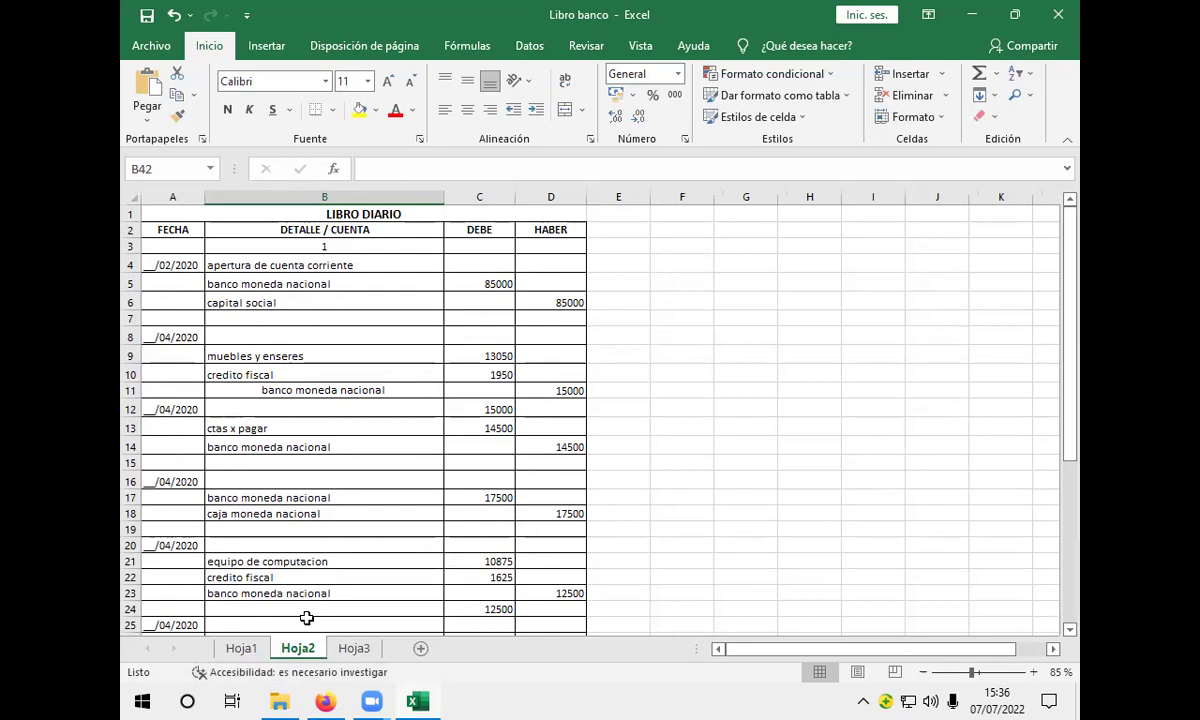
{"action": "left_click", "coordinate": [258, 649]}
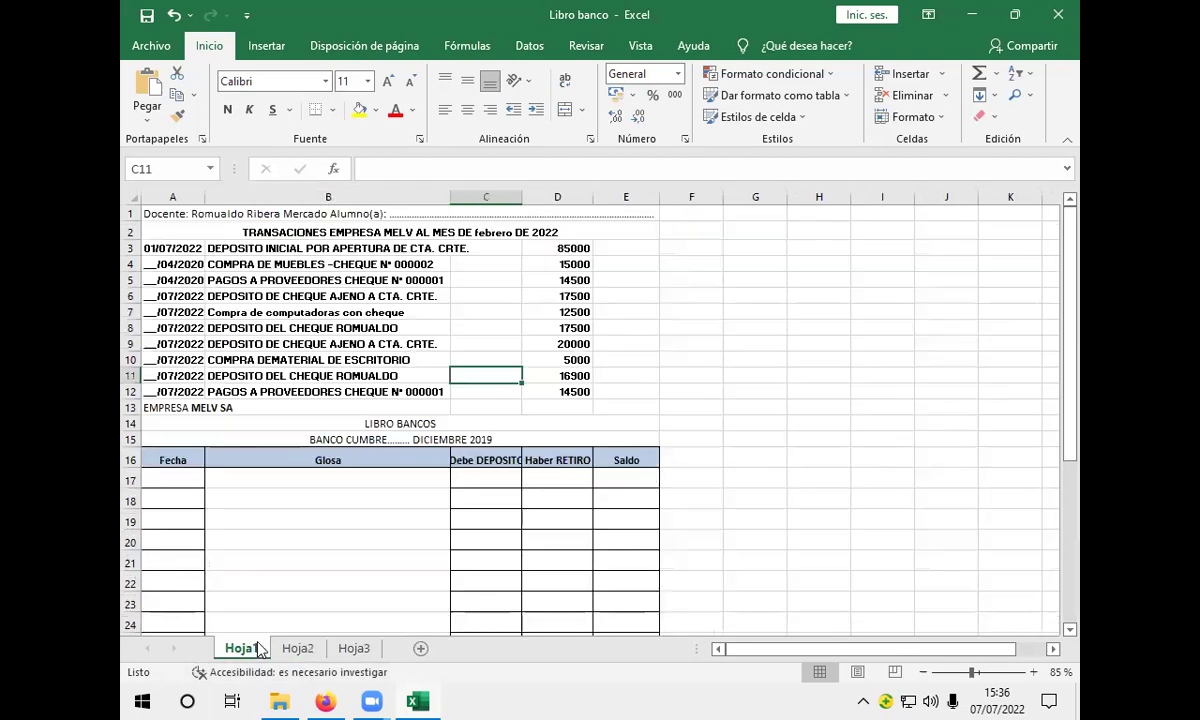
{"action": "left_click", "coordinate": [490, 393]}
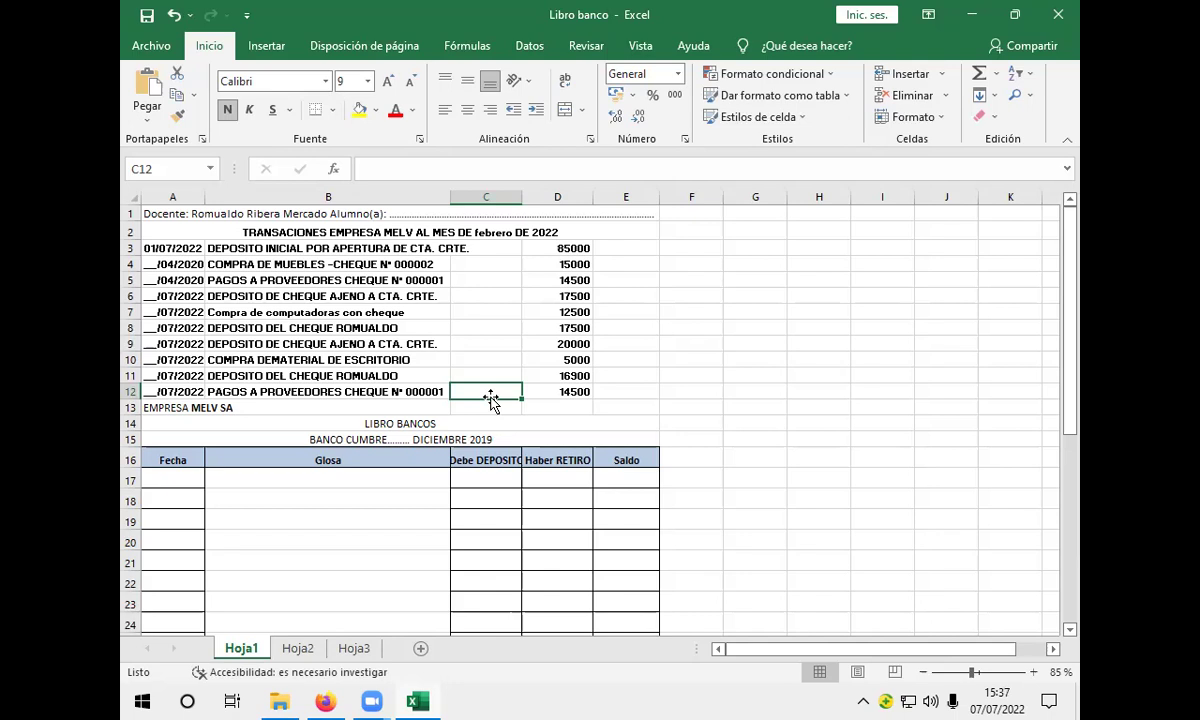
{"action": "left_click", "coordinate": [295, 648]}
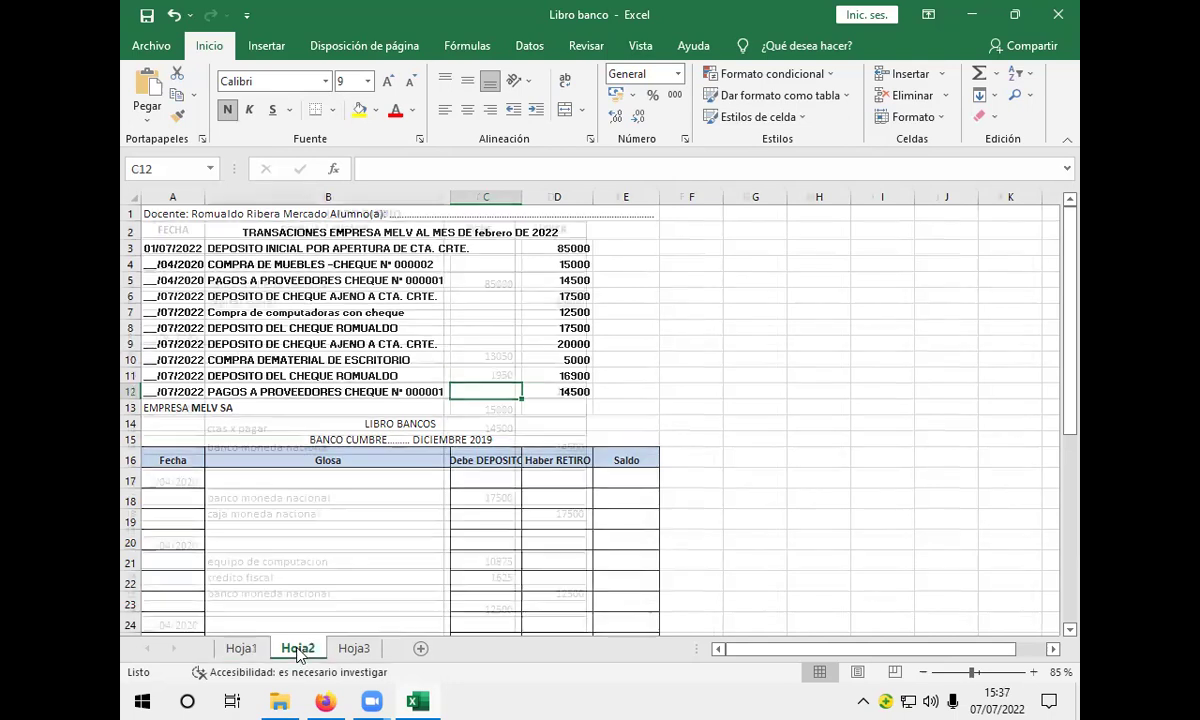
{"action": "scroll", "coordinate": [333, 593], "scroll_direction": "down", "scroll_amount": 10}
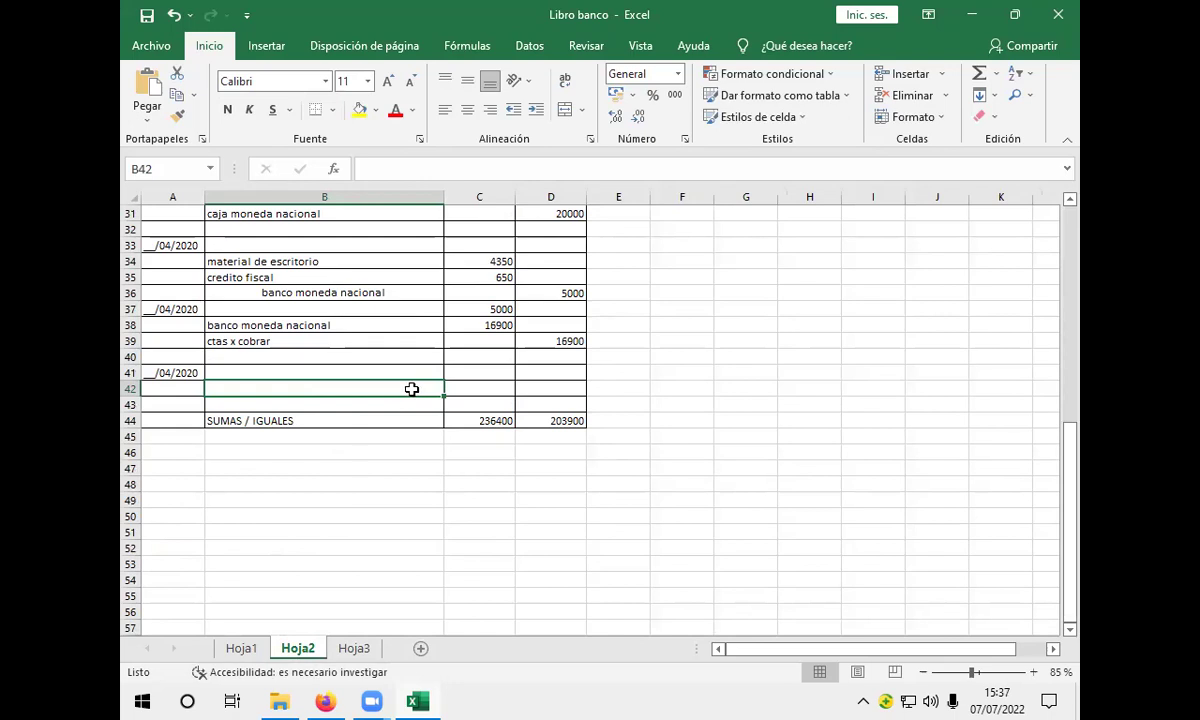
{"action": "type", "text": "ctas x pagar"}
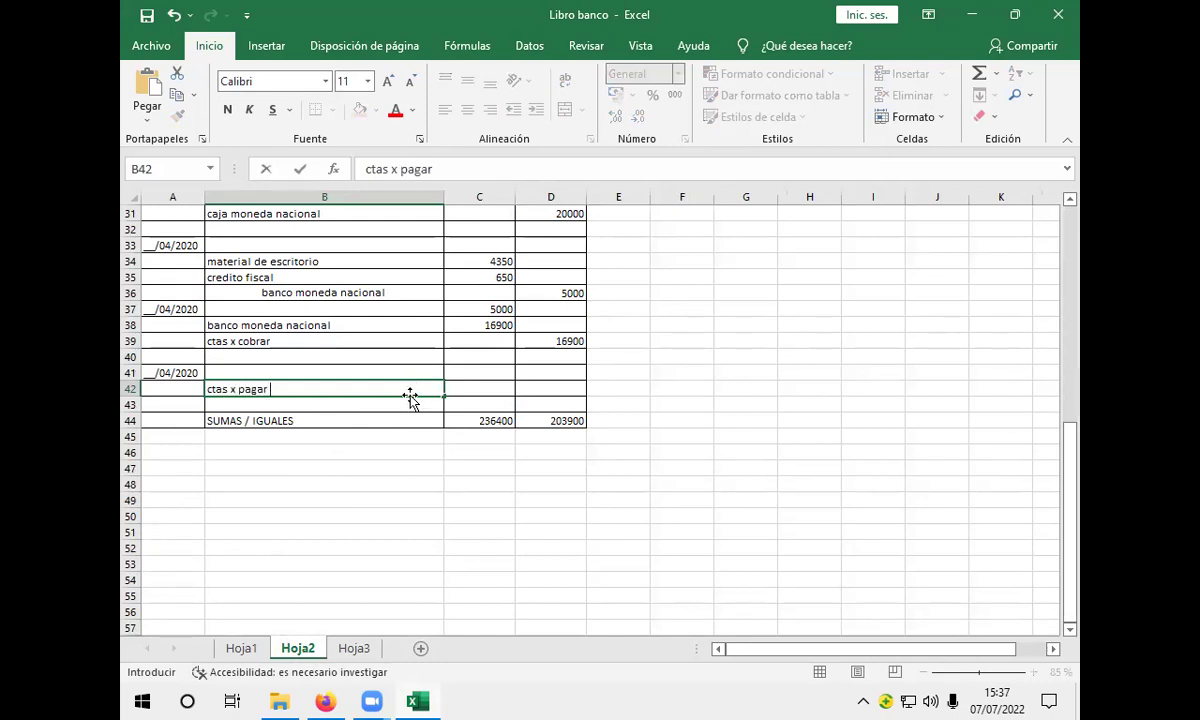
Enter "banco moneda nacional" in B43 as the credit account for the supplier payment.
{"action": "left_click", "coordinate": [411, 405]}
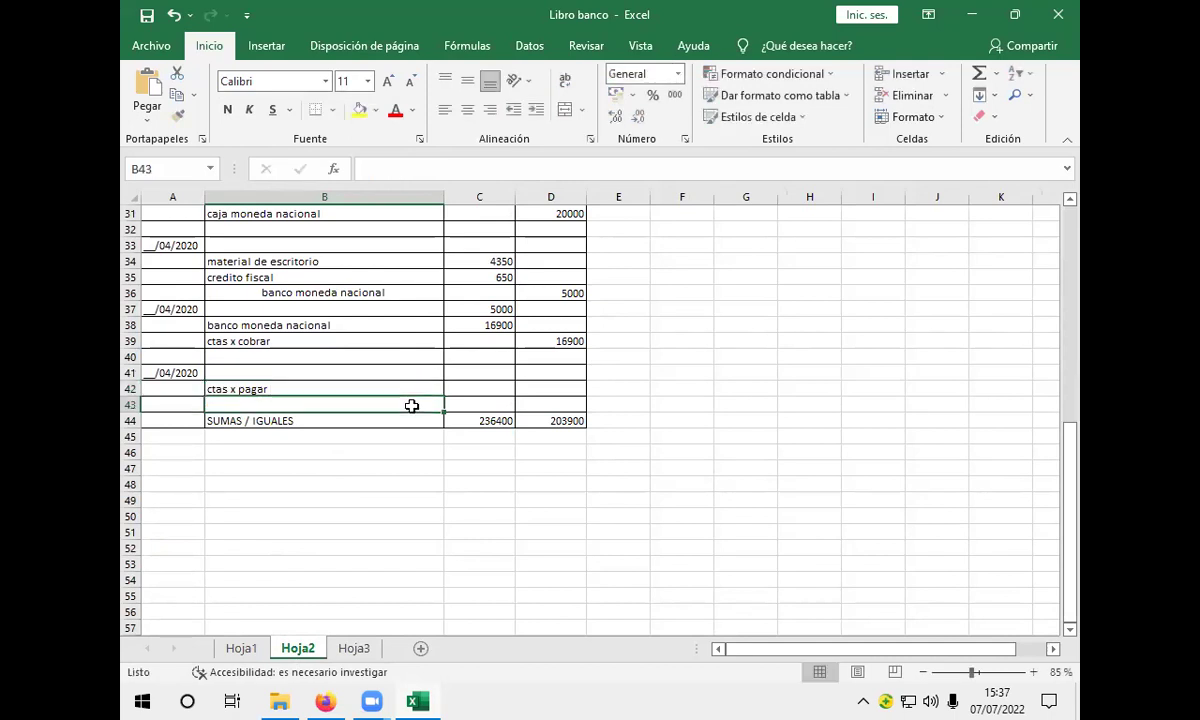
{"action": "type", "text": "ba"}
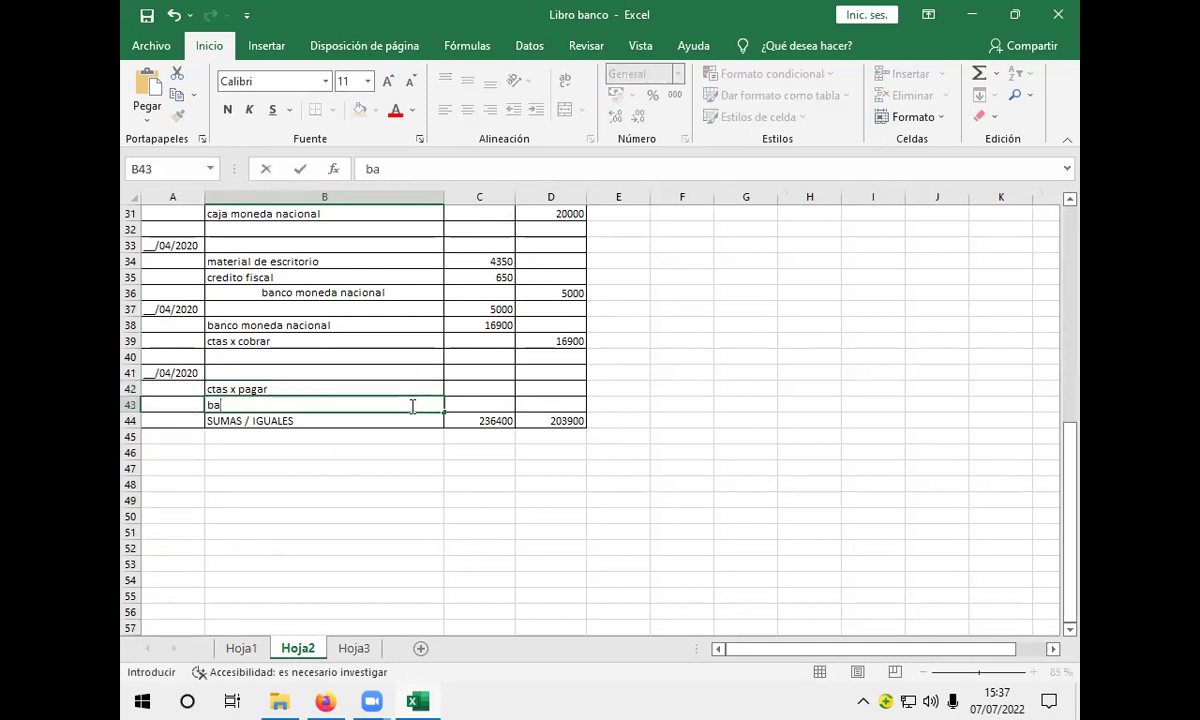
{"action": "type", "text": "nco moneda na"}
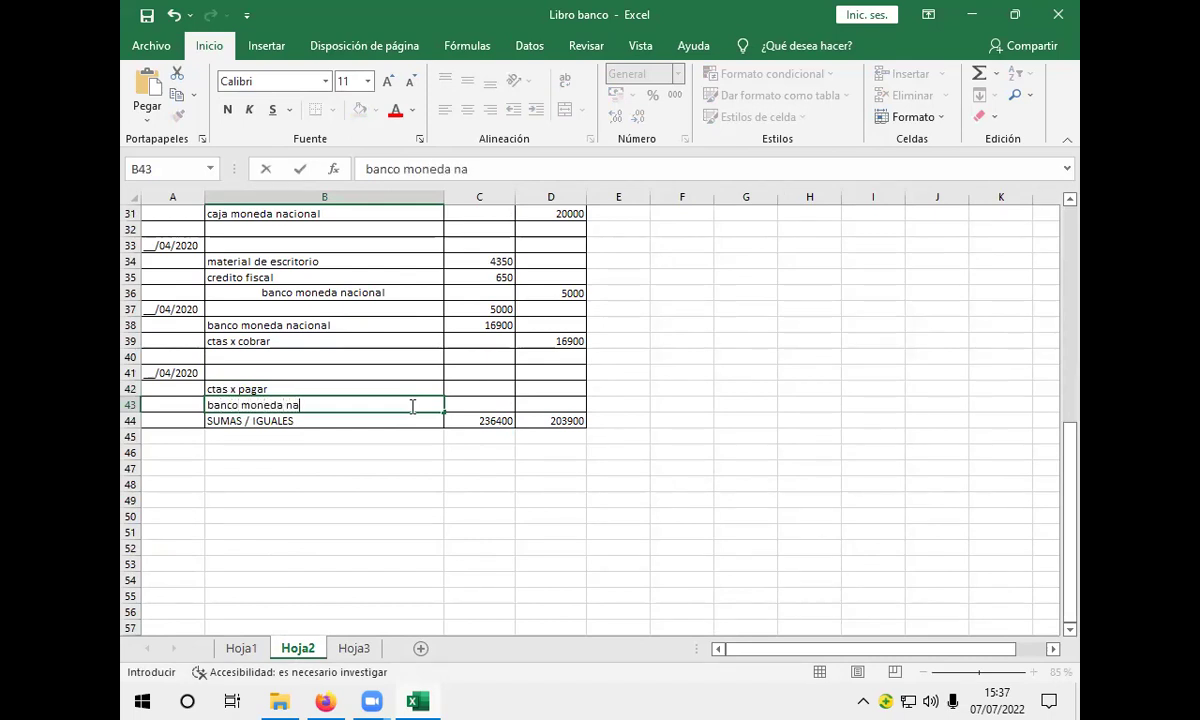
{"action": "type", "text": "cional"}
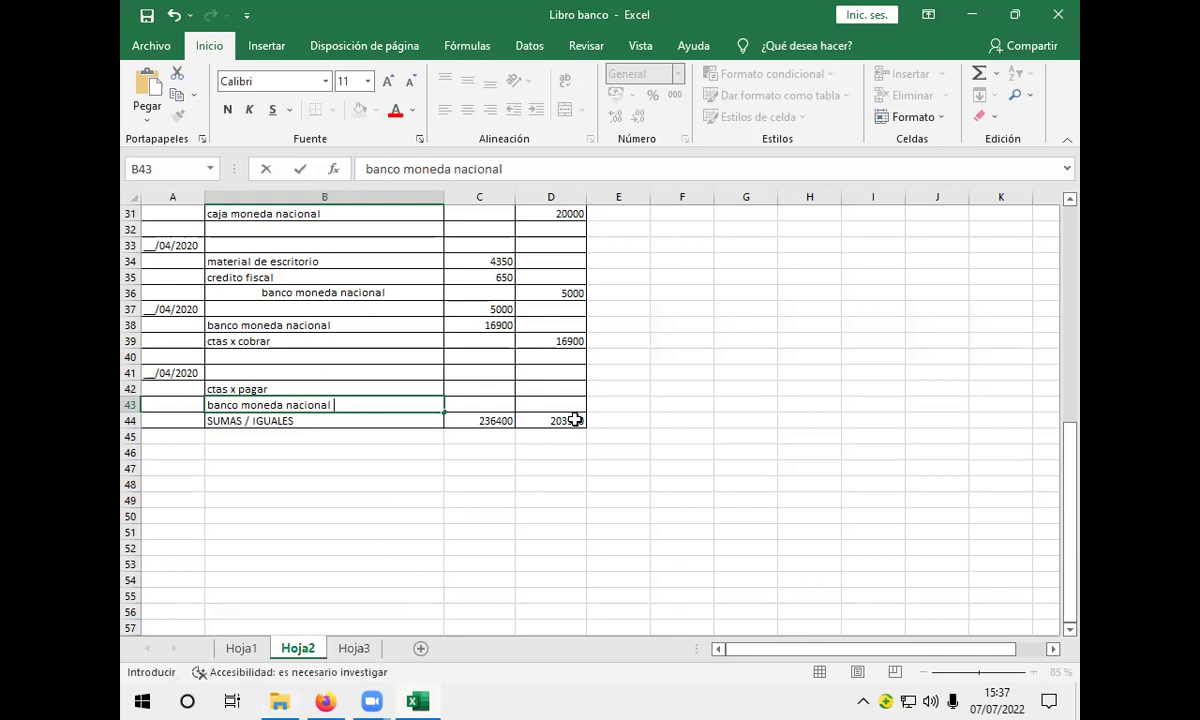
Check the payment amount in row 12 of Hoja1, and enter 14500 as debit in C42 and as credit in D43 of Hoja2.
{"action": "left_click", "coordinate": [238, 648]}
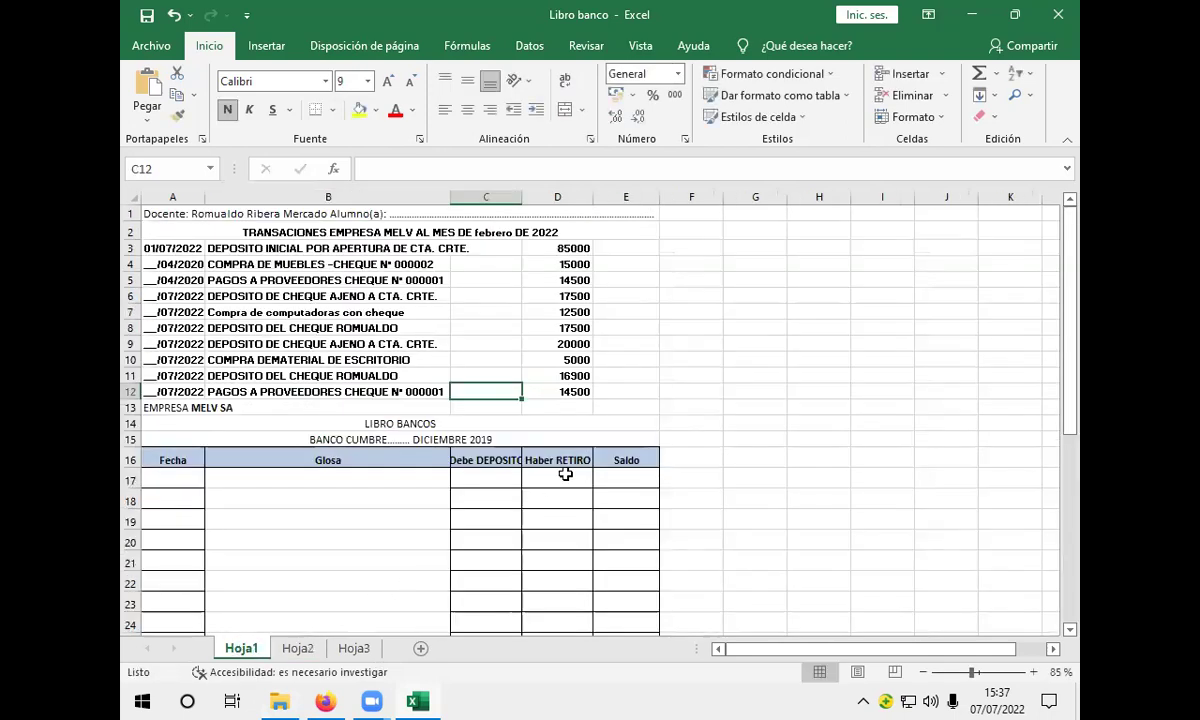
{"action": "left_click", "coordinate": [297, 648]}
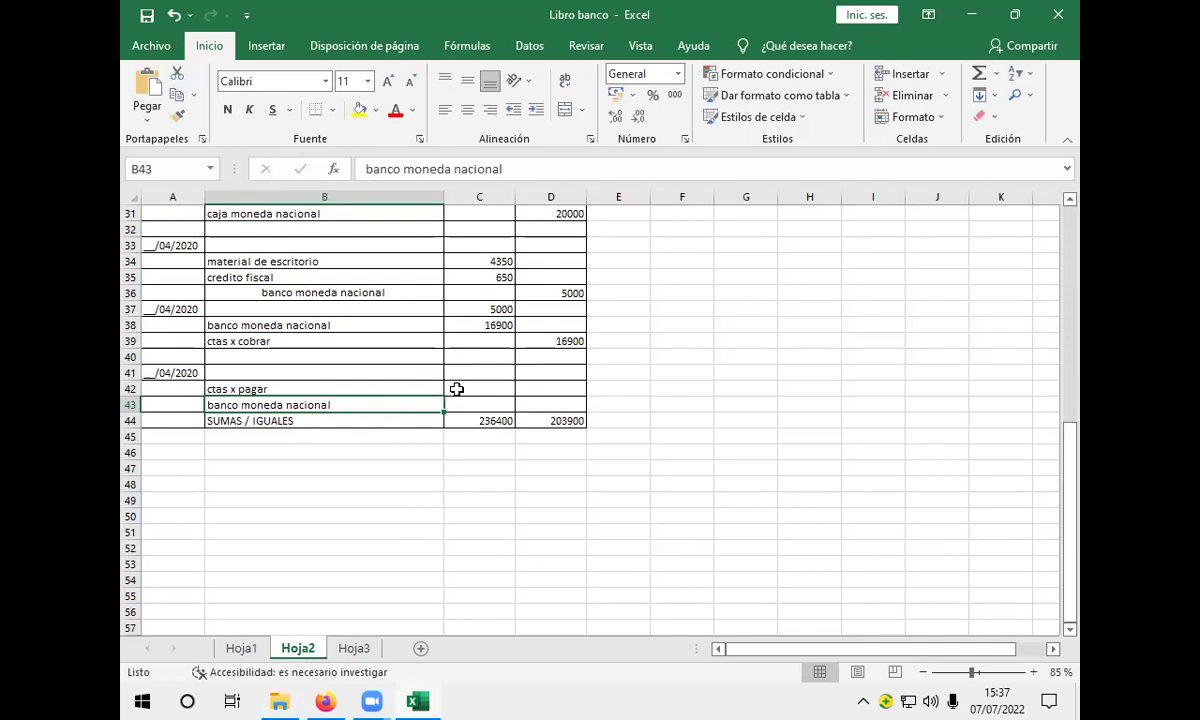
{"action": "left_click", "coordinate": [481, 391]}
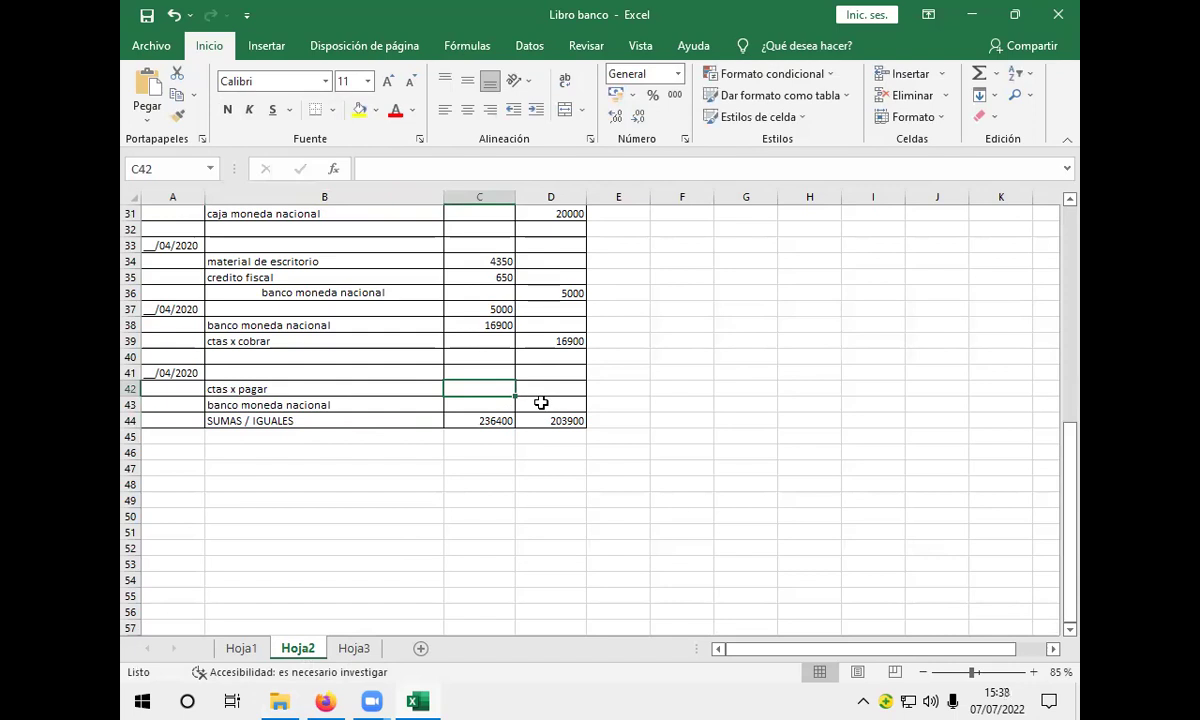
{"action": "left_click", "coordinate": [241, 648]}
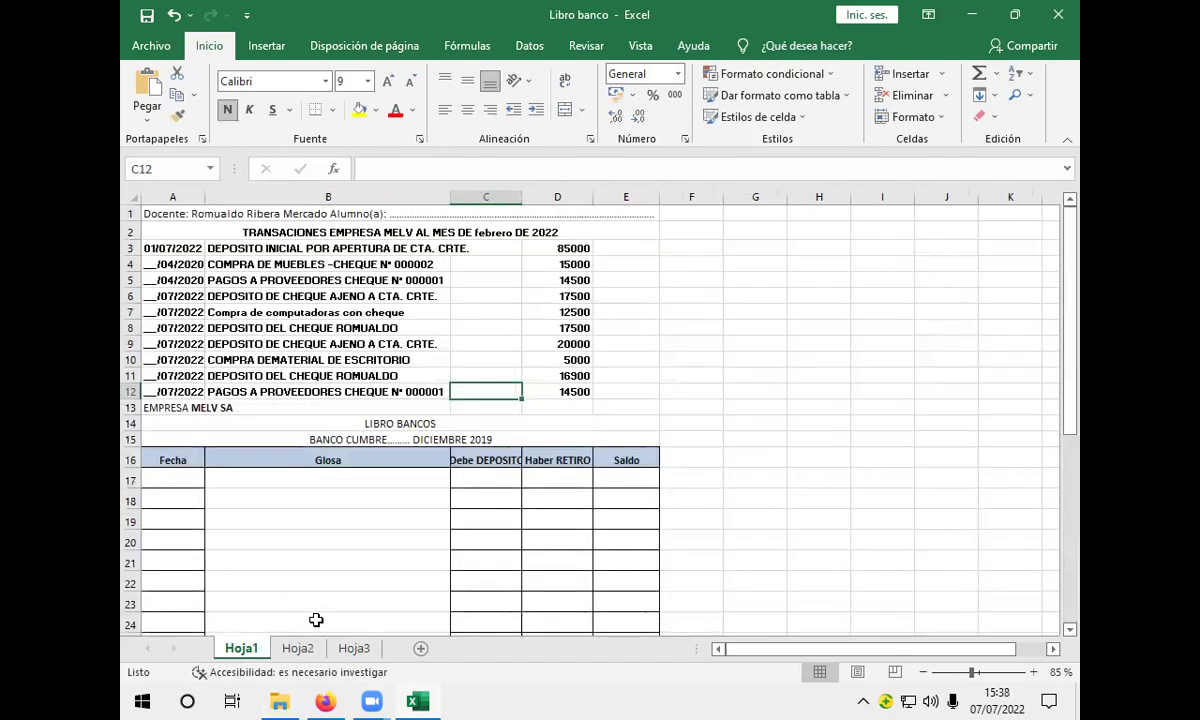
{"action": "left_click", "coordinate": [297, 648]}
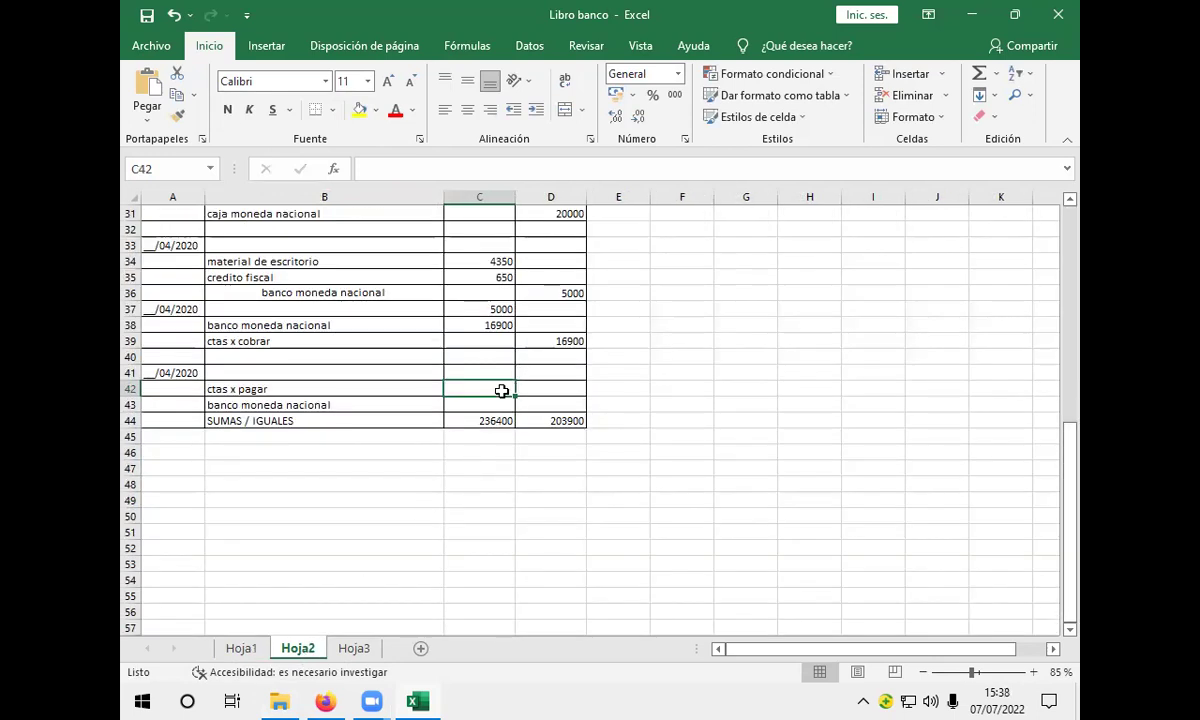
{"action": "type", "text": "1"}
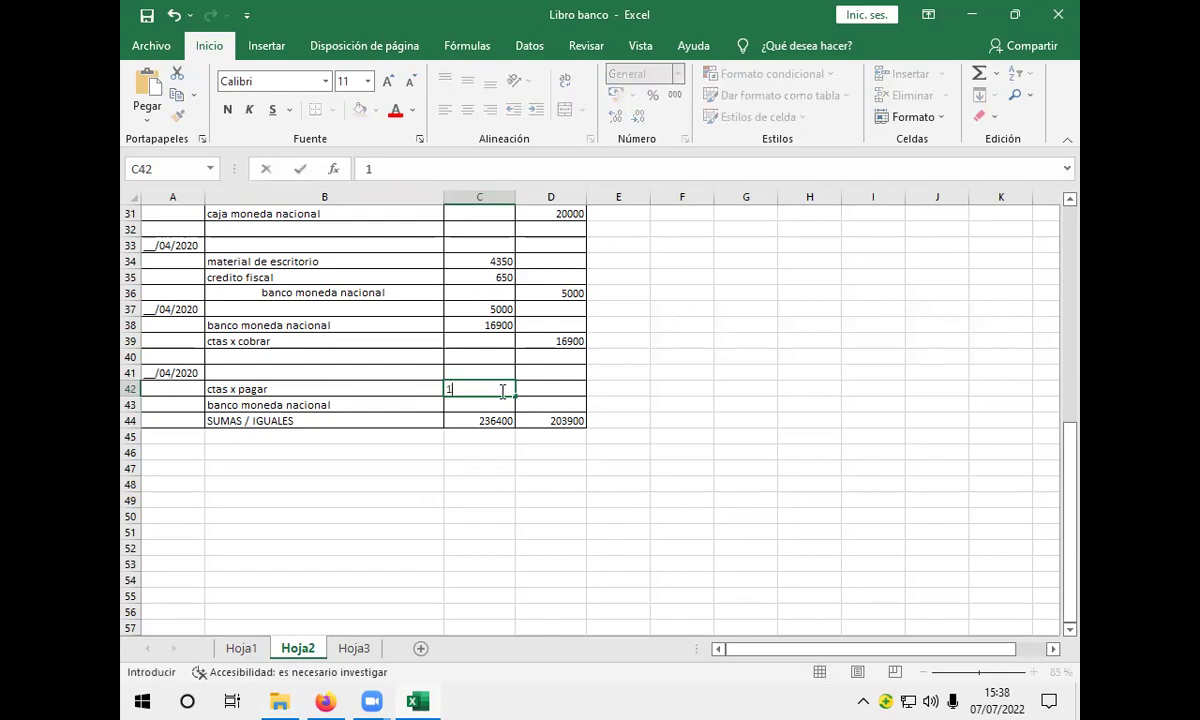
{"action": "type", "text": "4500"}
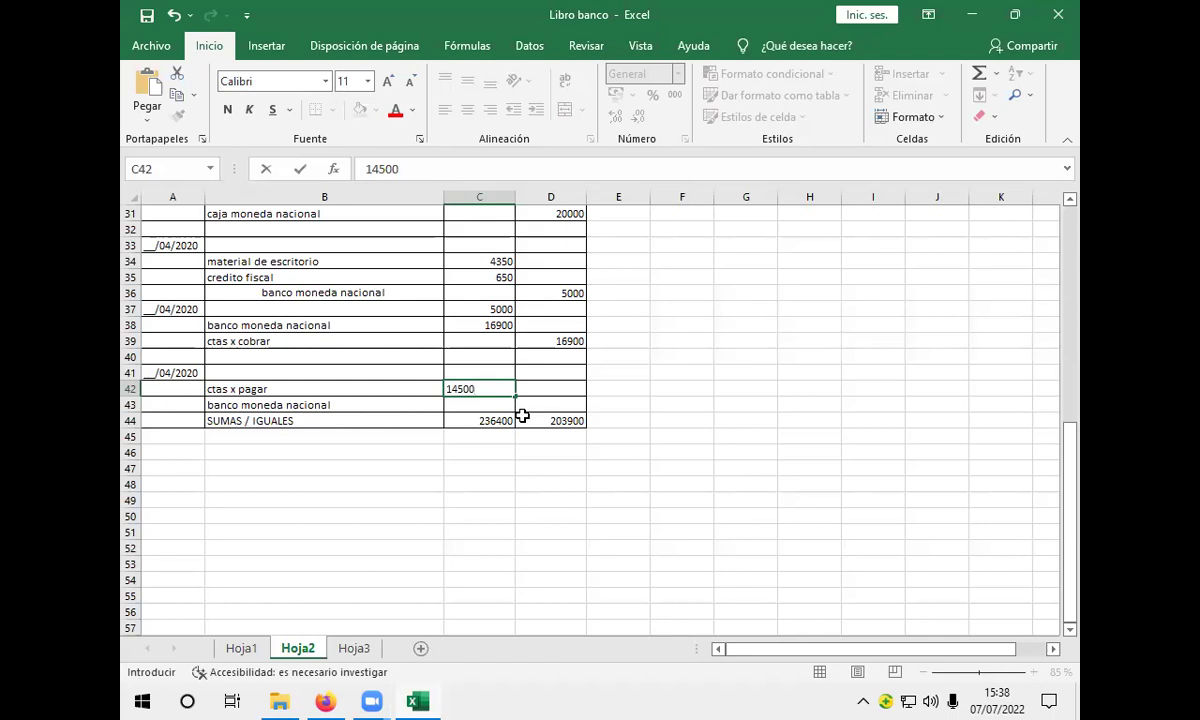
{"action": "left_click", "coordinate": [551, 408]}
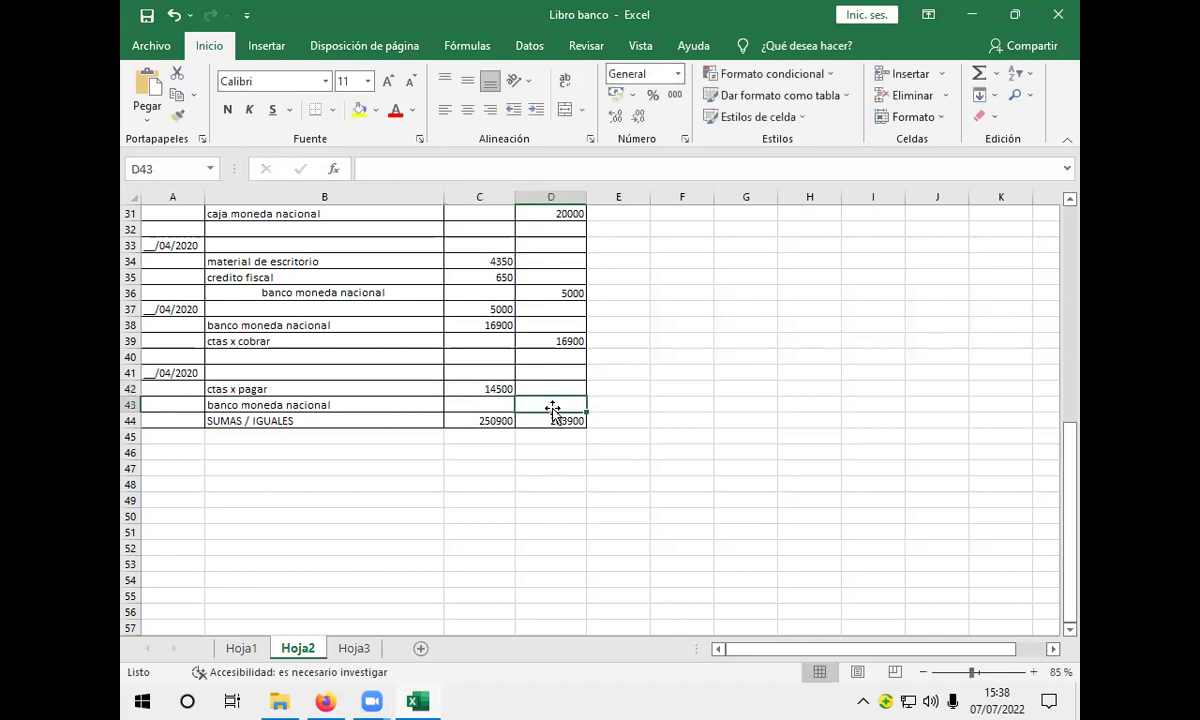
{"action": "type", "text": "14500"}
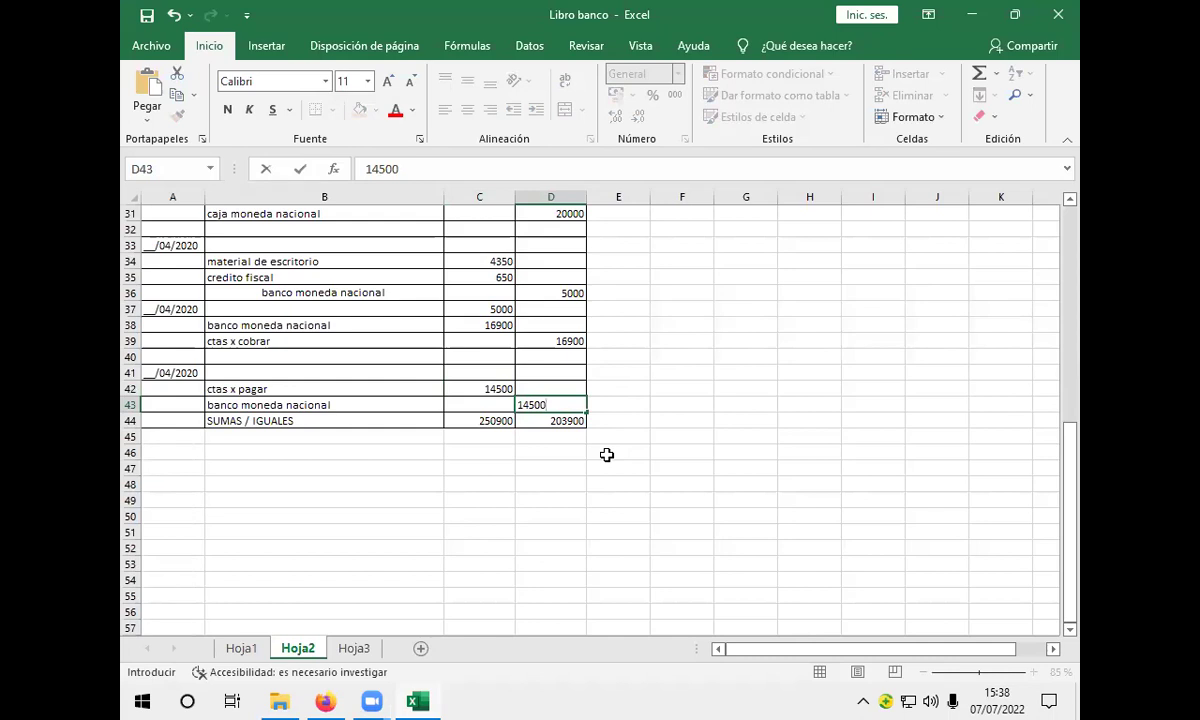
{"action": "key", "text": "Return"}
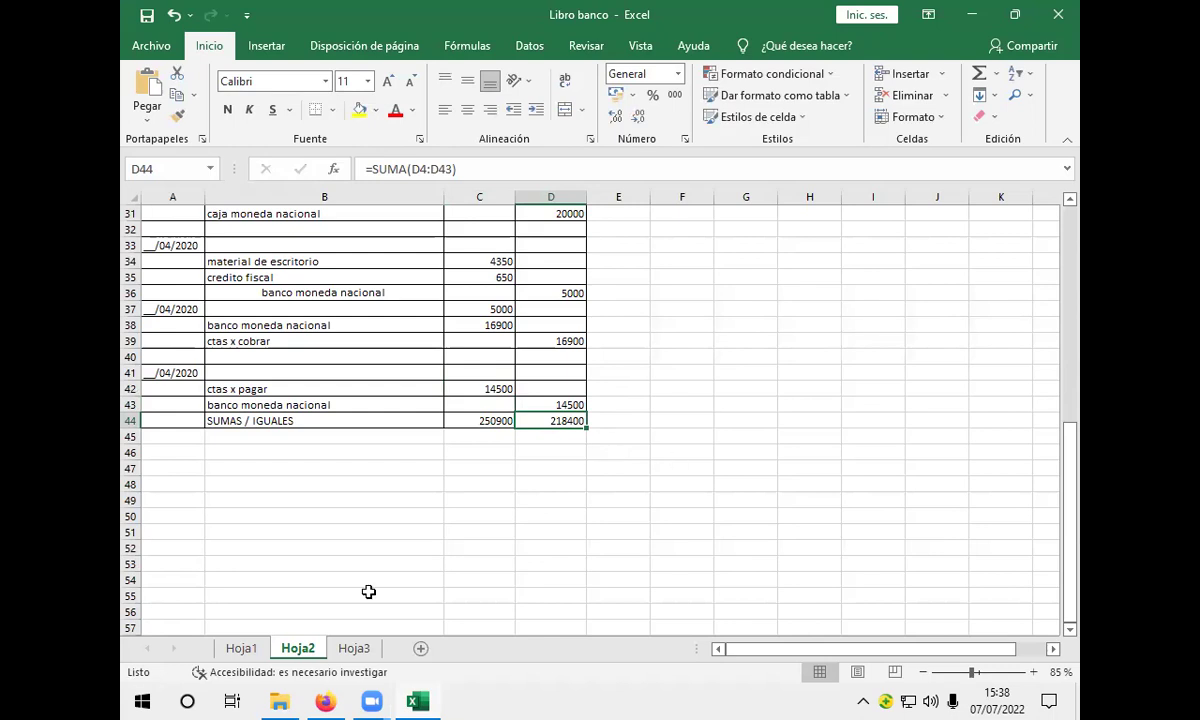
Examine the empty Libro Bancos and Extracto Bancario tables in Hoja1 and their date, description, debit, credit and balance columns.
{"action": "left_click", "coordinate": [241, 648]}
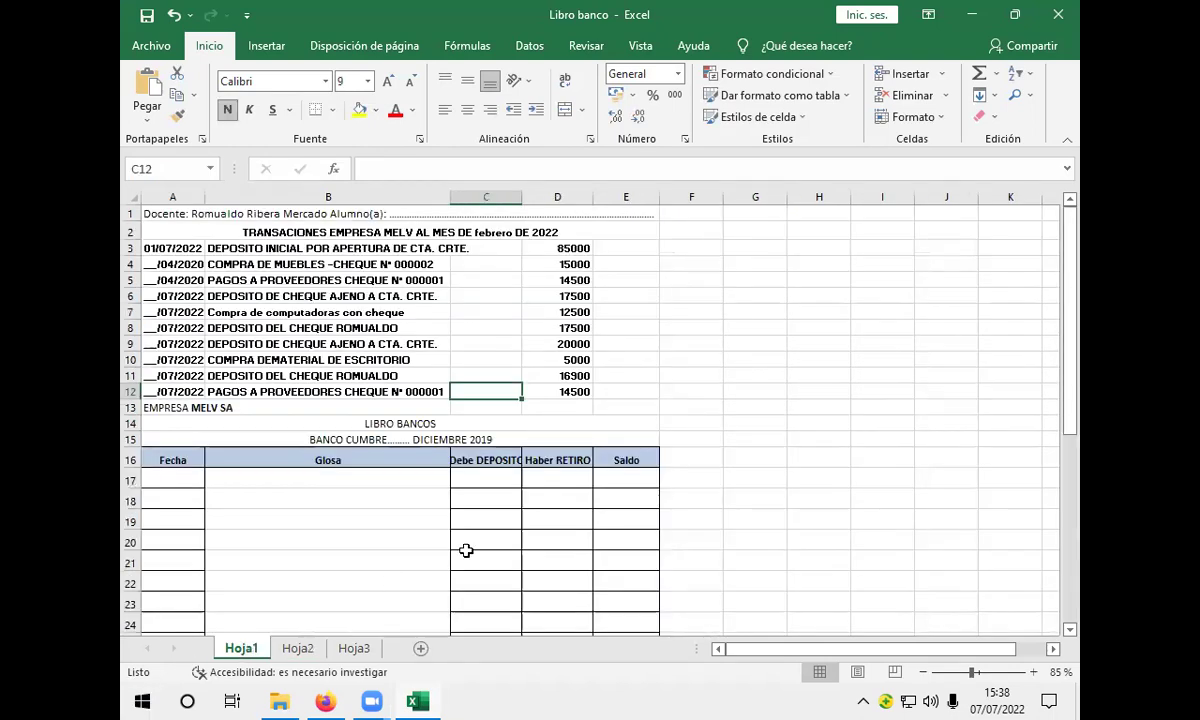
{"action": "scroll", "coordinate": [473, 548], "scroll_direction": "down", "scroll_amount": 2}
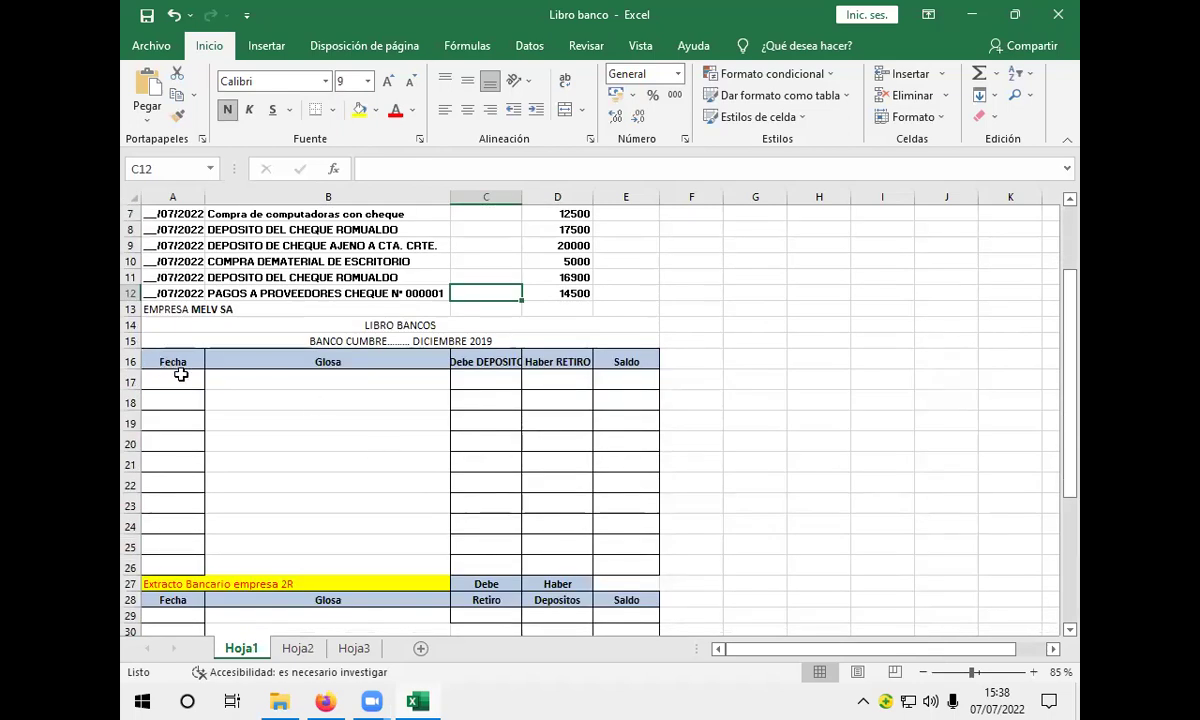
{"action": "scroll", "coordinate": [441, 524], "scroll_direction": "down", "scroll_amount": 3}
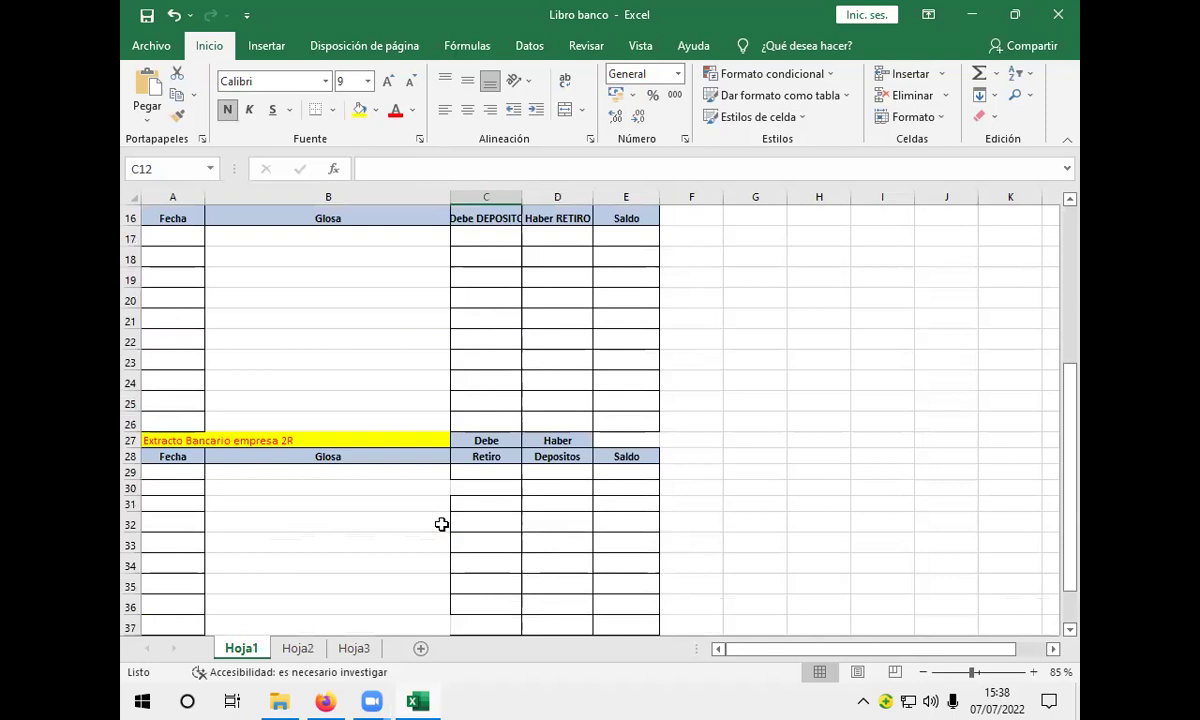
{"action": "scroll", "coordinate": [441, 524], "scroll_direction": "down", "scroll_amount": 1}
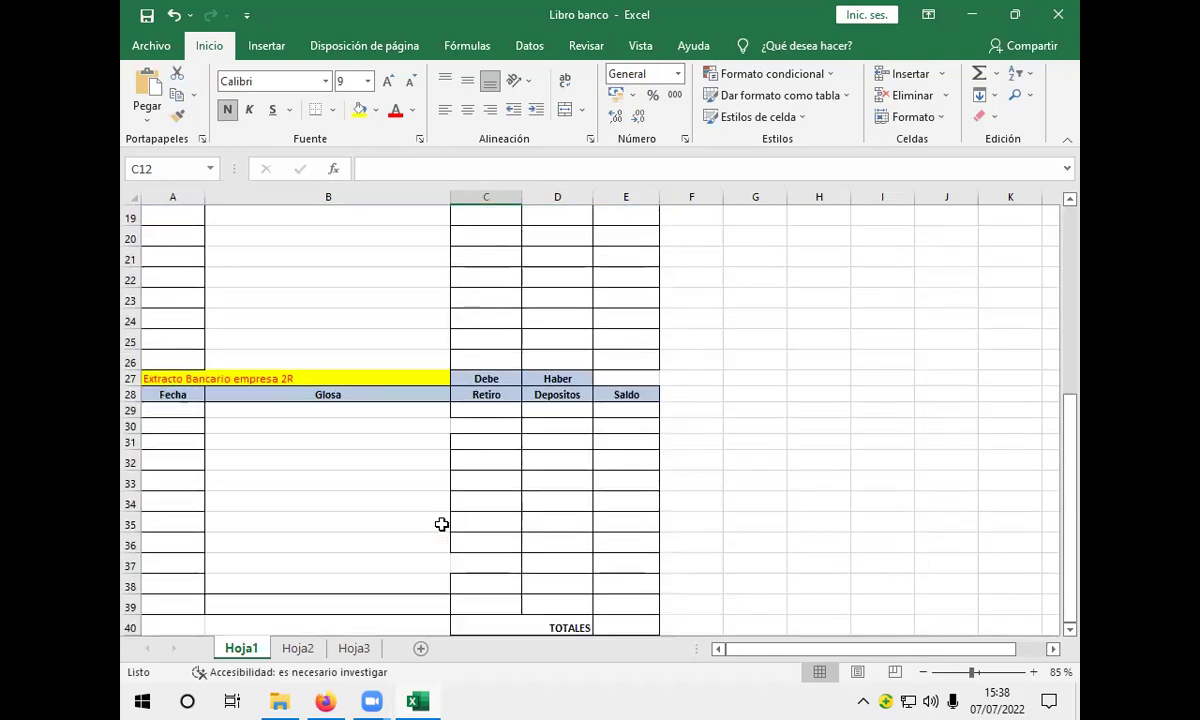
{"action": "scroll", "coordinate": [441, 524], "scroll_direction": "up", "scroll_amount": 4}
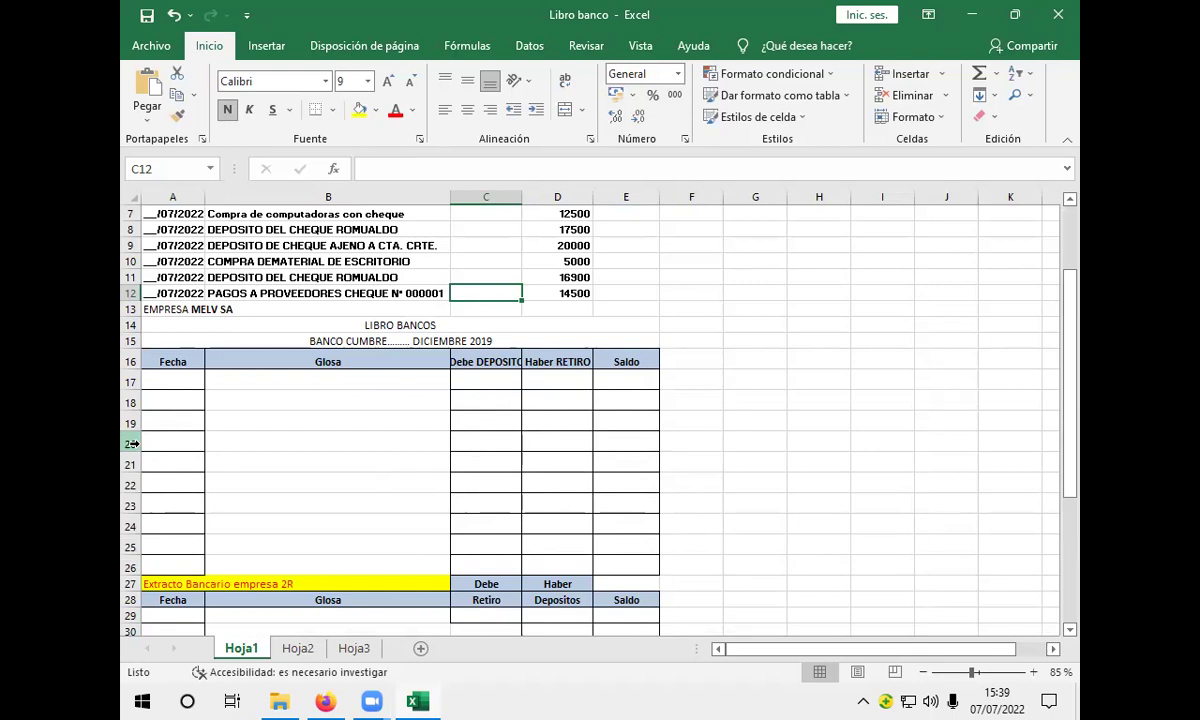
{"action": "scroll", "coordinate": [193, 383], "scroll_direction": "down", "scroll_amount": 5}
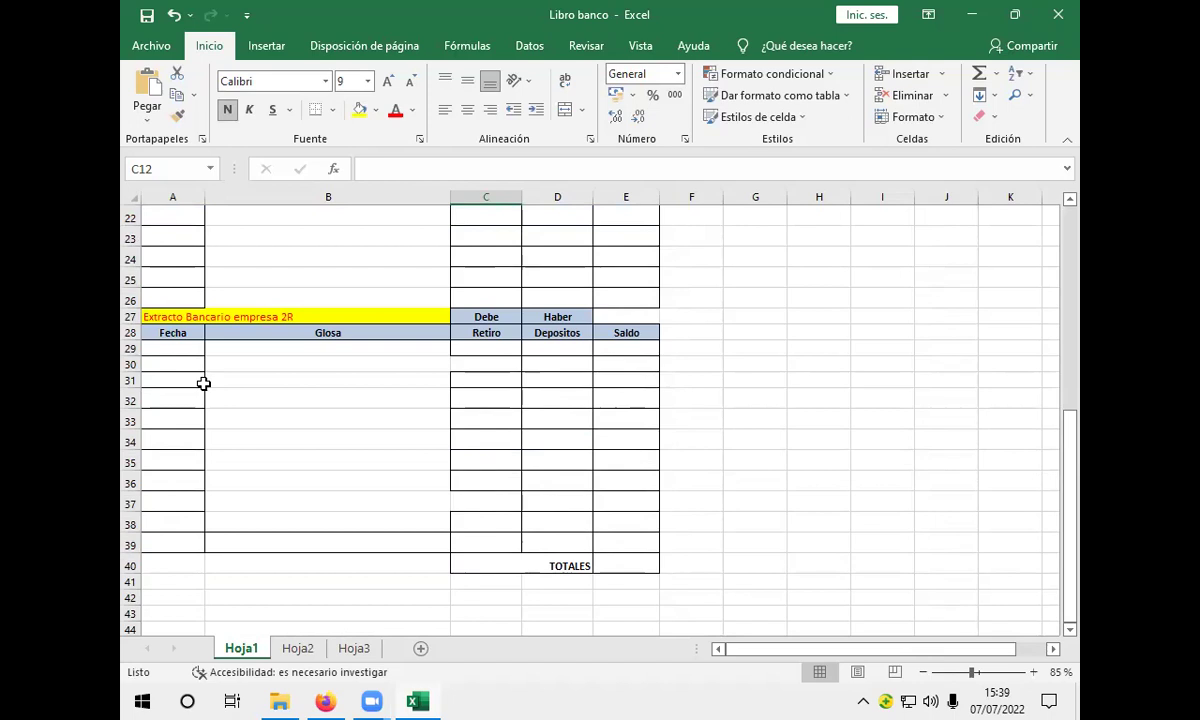
{"action": "scroll", "coordinate": [359, 368], "scroll_direction": "up", "scroll_amount": 2}
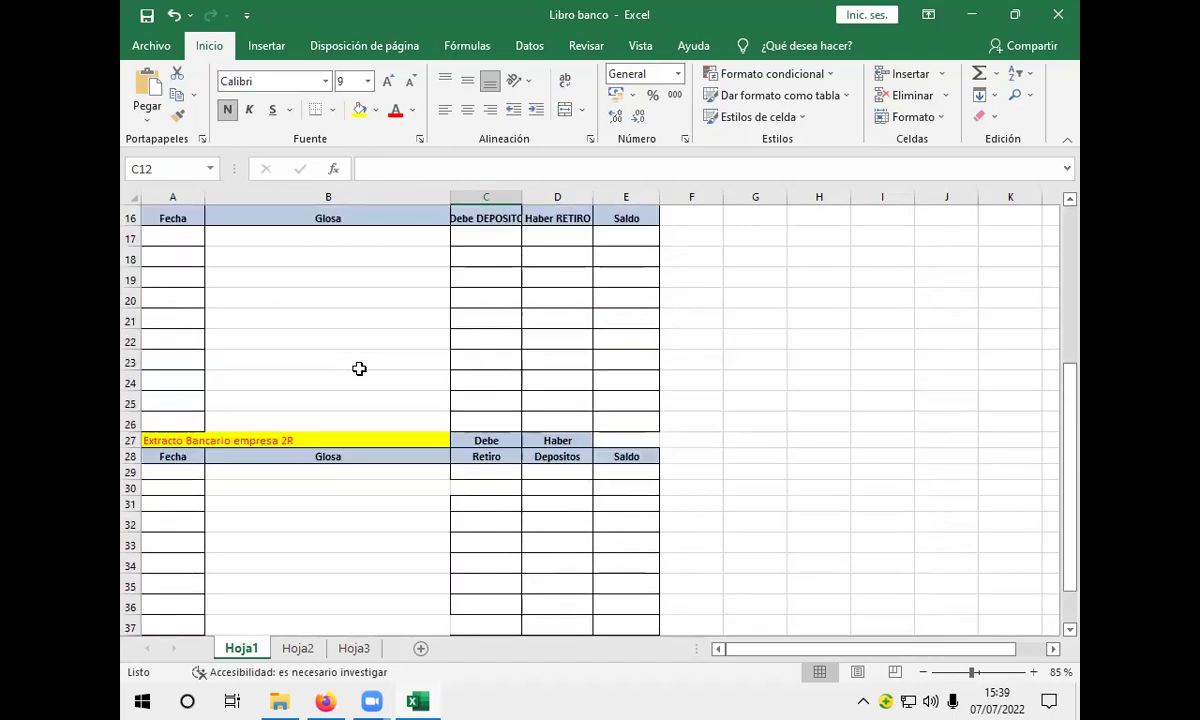
{"action": "scroll", "coordinate": [359, 368], "scroll_direction": "down", "scroll_amount": 1}
{"action": "scroll", "coordinate": [359, 368], "scroll_direction": "up", "scroll_amount": 1}
{"action": "left_click", "coordinate": [170, 238]}
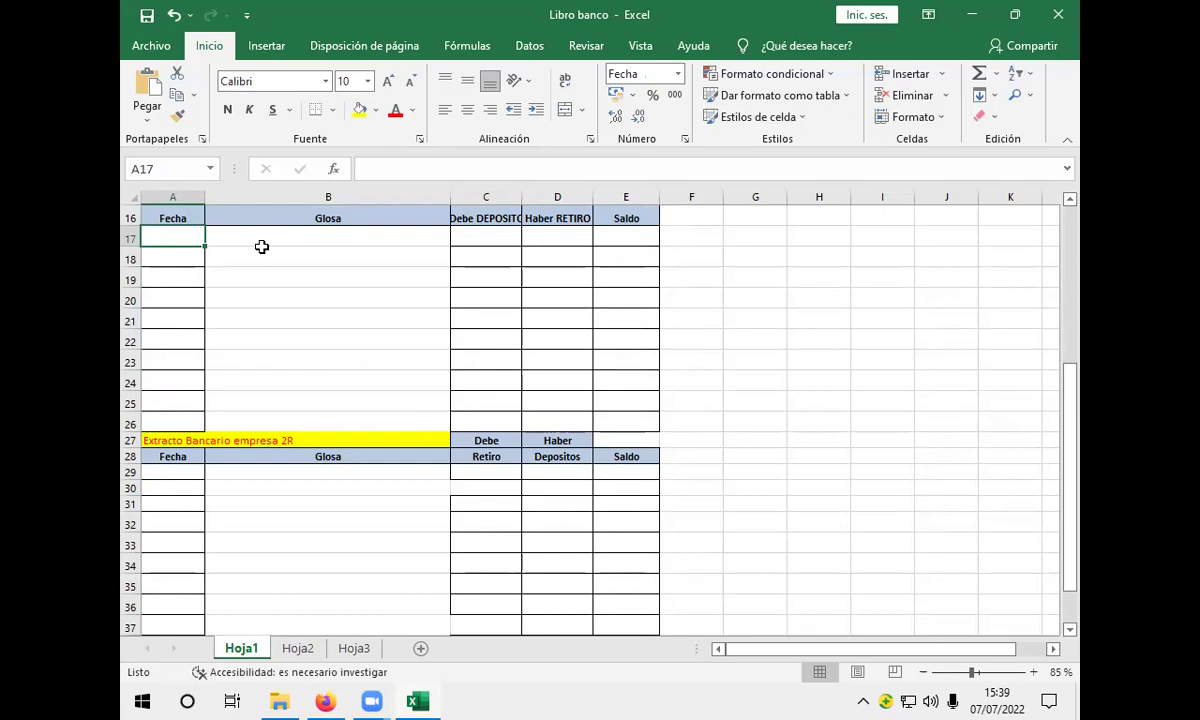
Copy the ten transaction descriptions in B3:B12 of Hoja1.
{"action": "scroll", "coordinate": [261, 246], "scroll_direction": "up", "scroll_amount": 5}
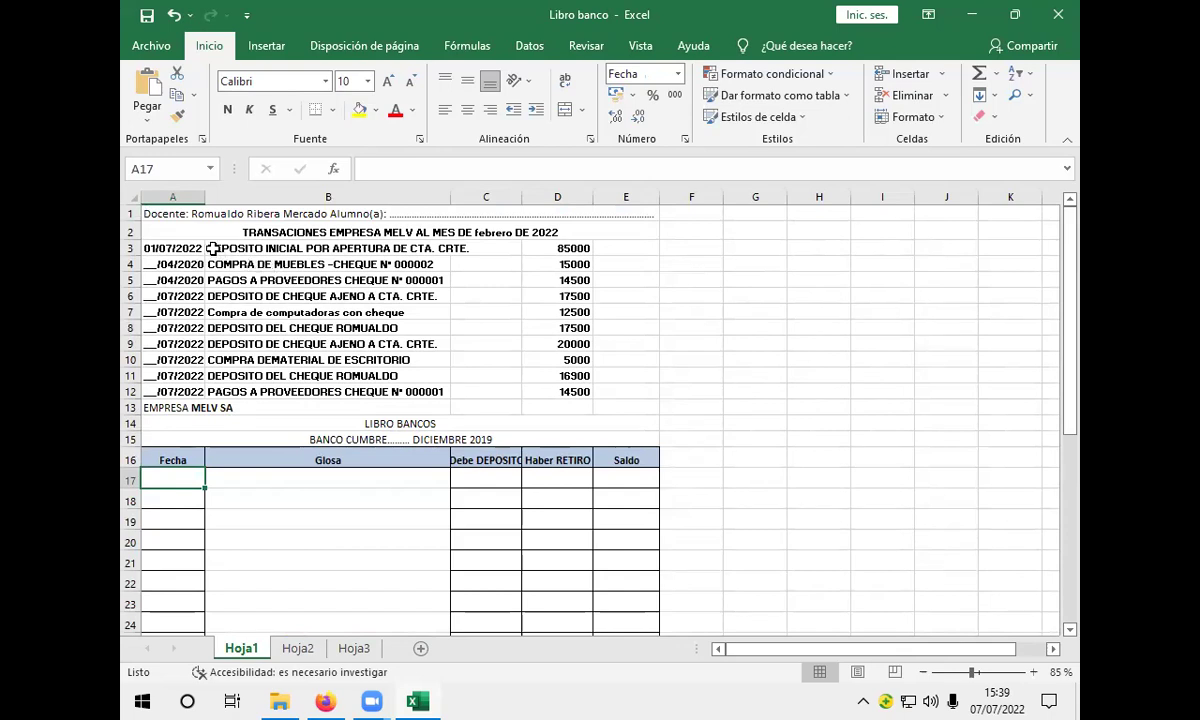
{"action": "left_click_drag", "start_coordinate": [208, 247], "coordinate": [374, 388]}
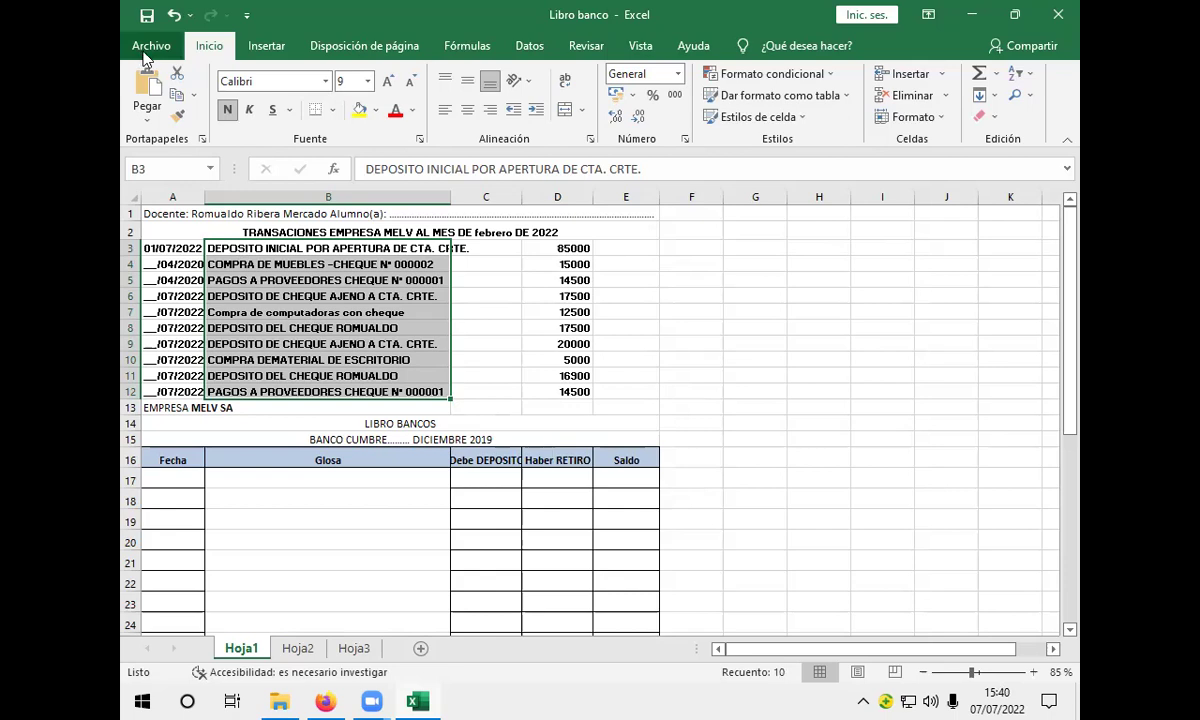
{"action": "left_click", "coordinate": [175, 100]}
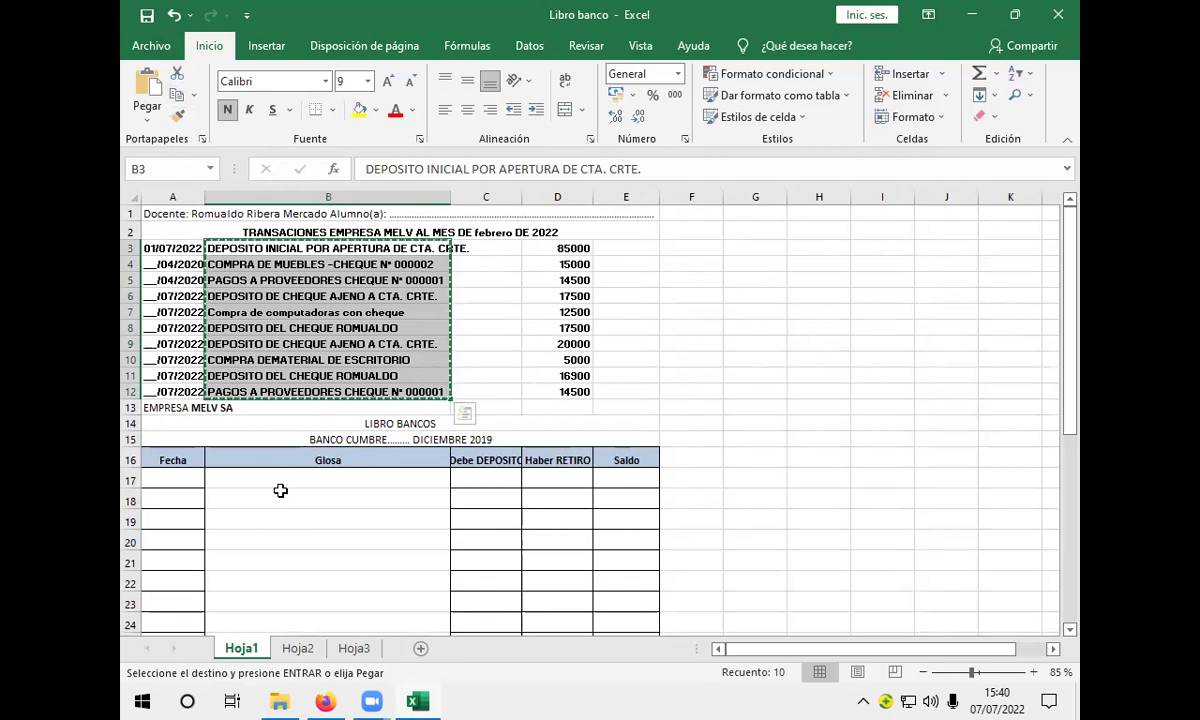
Try to paste the copied descriptions with their formulas into the Glosa column of Libro Bancos starting at B17, and undo the paste.
{"action": "scroll", "coordinate": [281, 488], "scroll_direction": "down", "scroll_amount": 1}
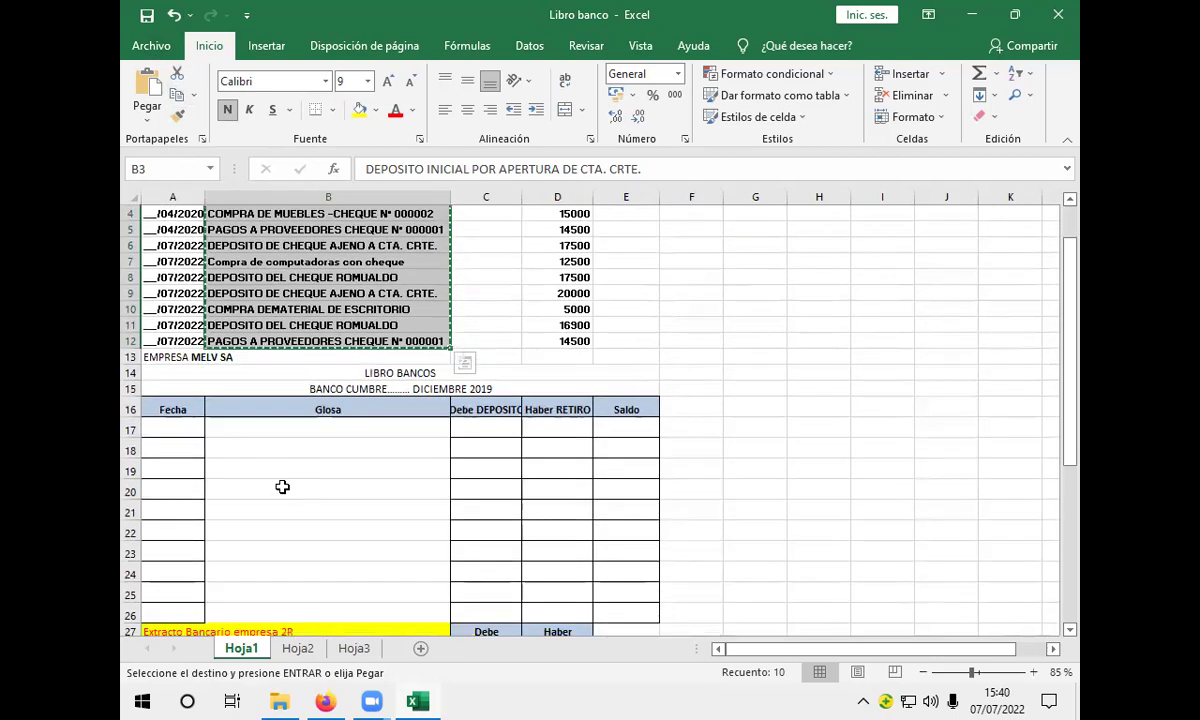
{"action": "left_click", "coordinate": [254, 431]}
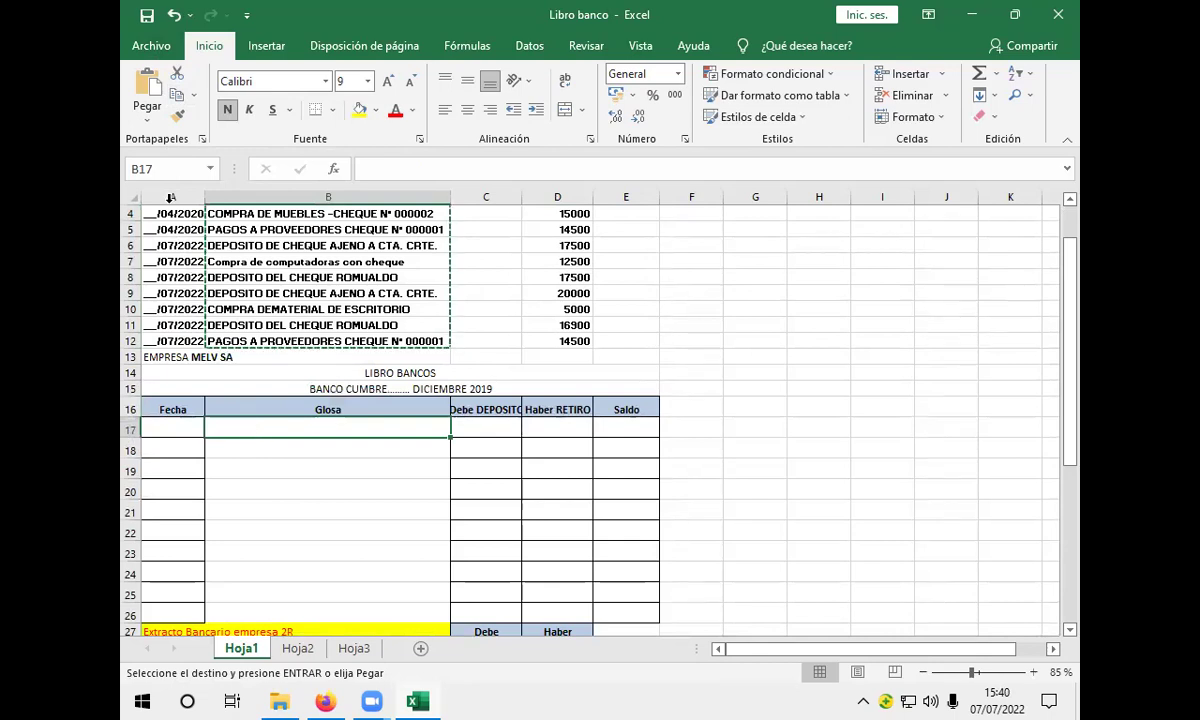
{"action": "left_click", "coordinate": [147, 85]}
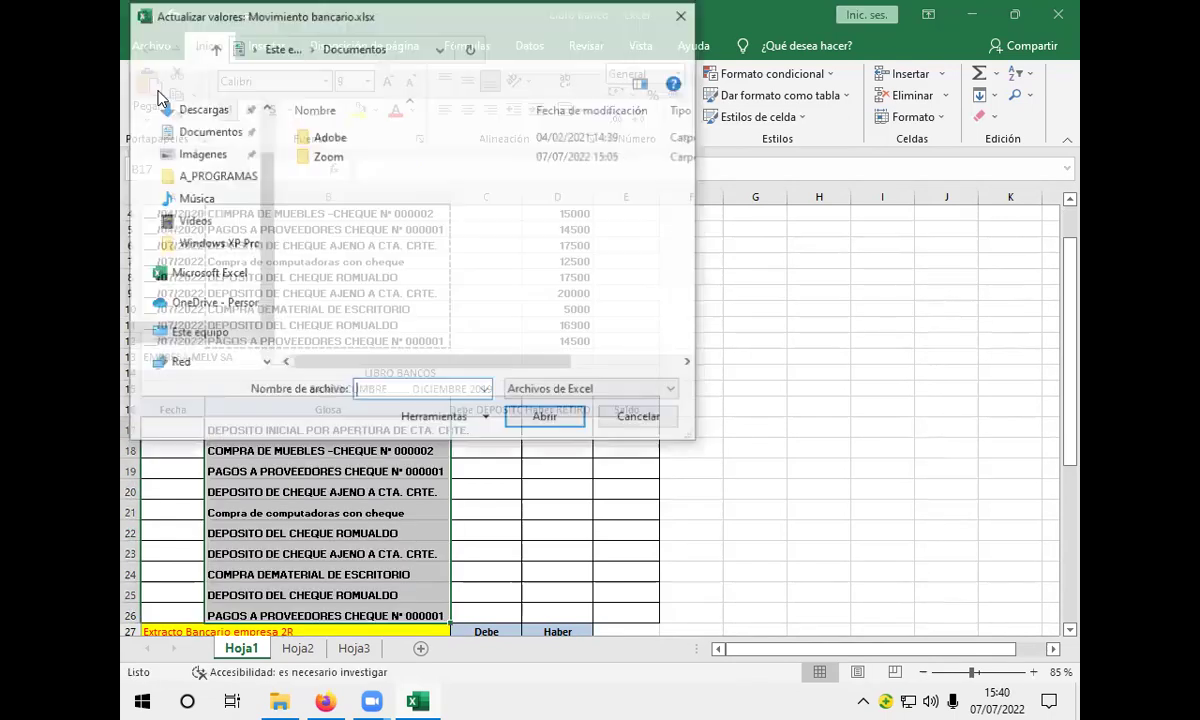
{"action": "left_click", "coordinate": [640, 420]}
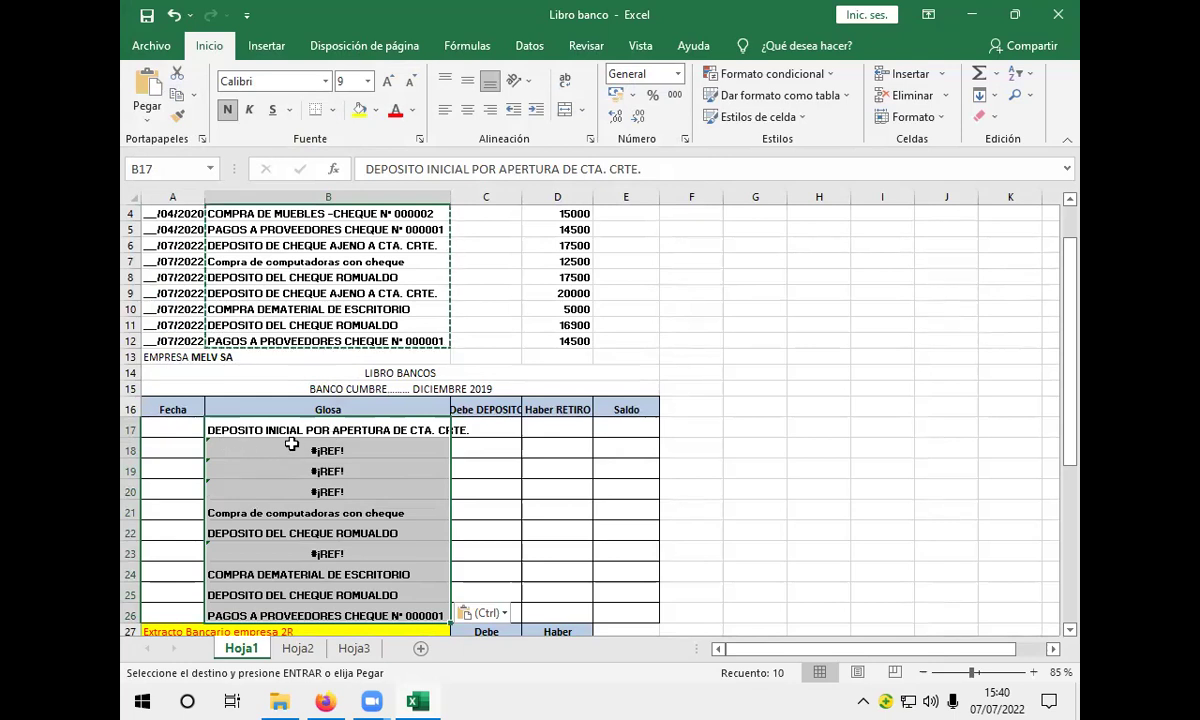
{"action": "scroll", "coordinate": [492, 434], "scroll_direction": "down", "scroll_amount": 3}
{"action": "scroll", "coordinate": [390, 415], "scroll_direction": "up", "scroll_amount": 2}
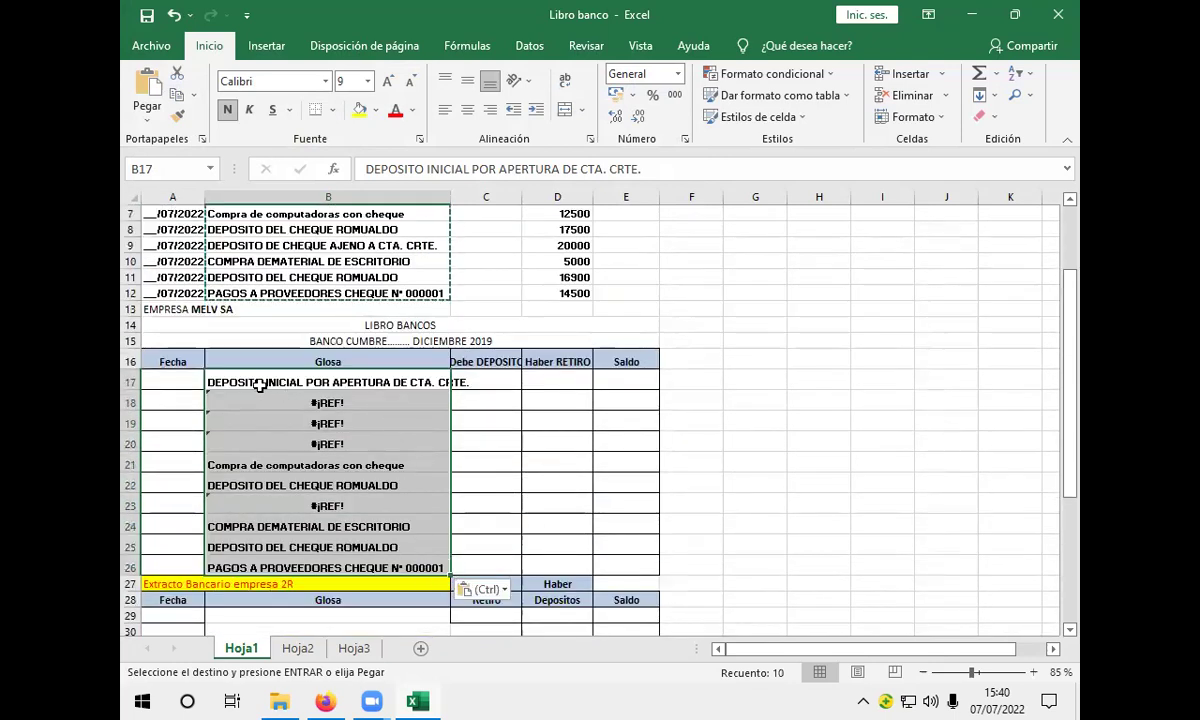
{"action": "left_click_drag", "start_coordinate": [240, 386], "coordinate": [447, 568]}
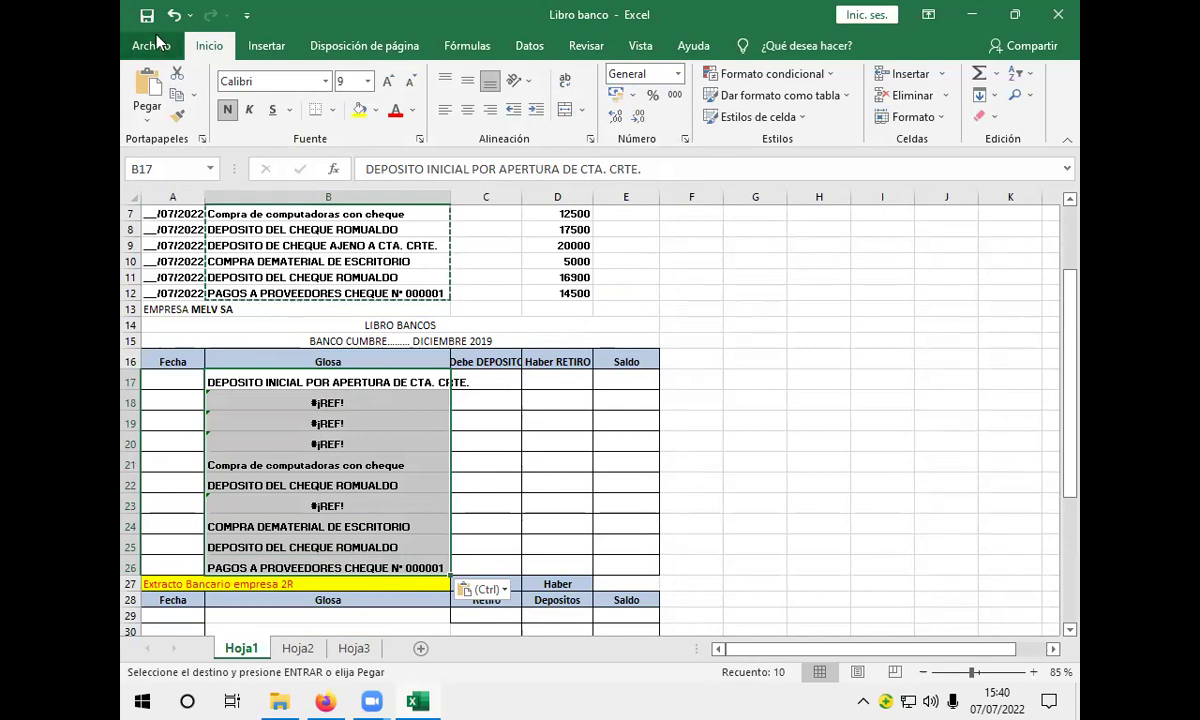
{"action": "key", "text": "ctrl+z"}
{"action": "scroll", "coordinate": [388, 351], "scroll_direction": "up", "scroll_amount": 2}
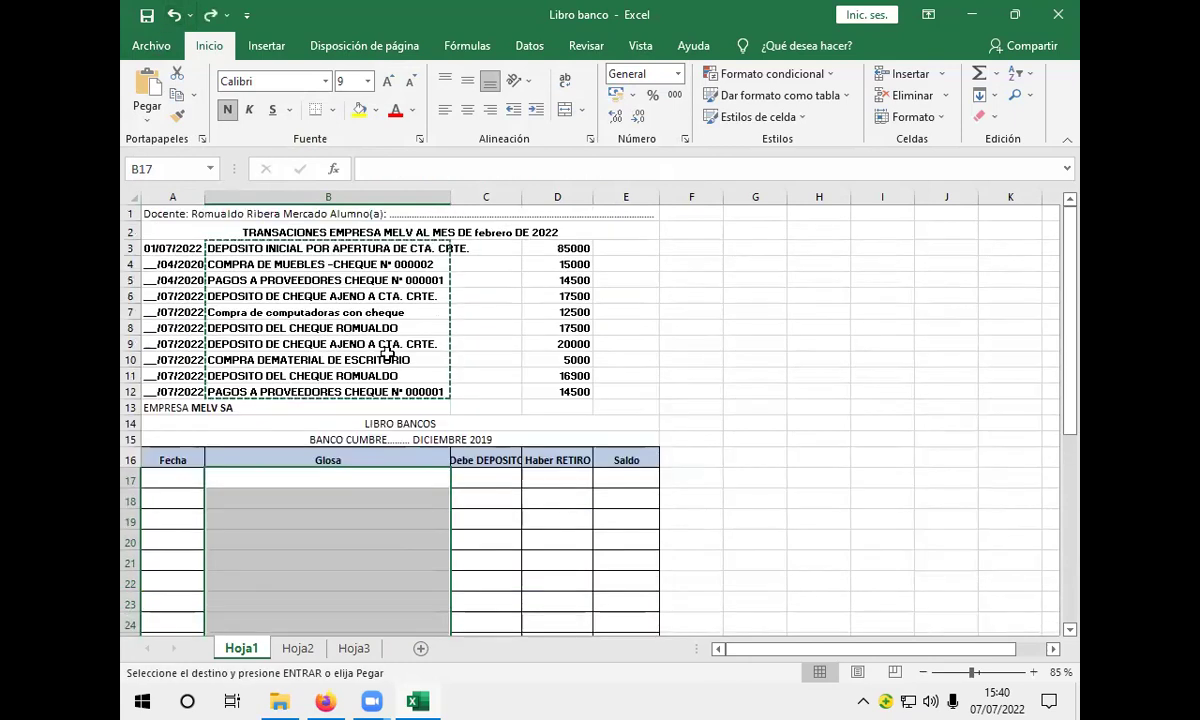
Paste the copied descriptions from B3:B12 as values only into the Glosa column of Libro Bancos, starting at B17.
{"action": "left_click_drag", "start_coordinate": [345, 248], "coordinate": [365, 393]}
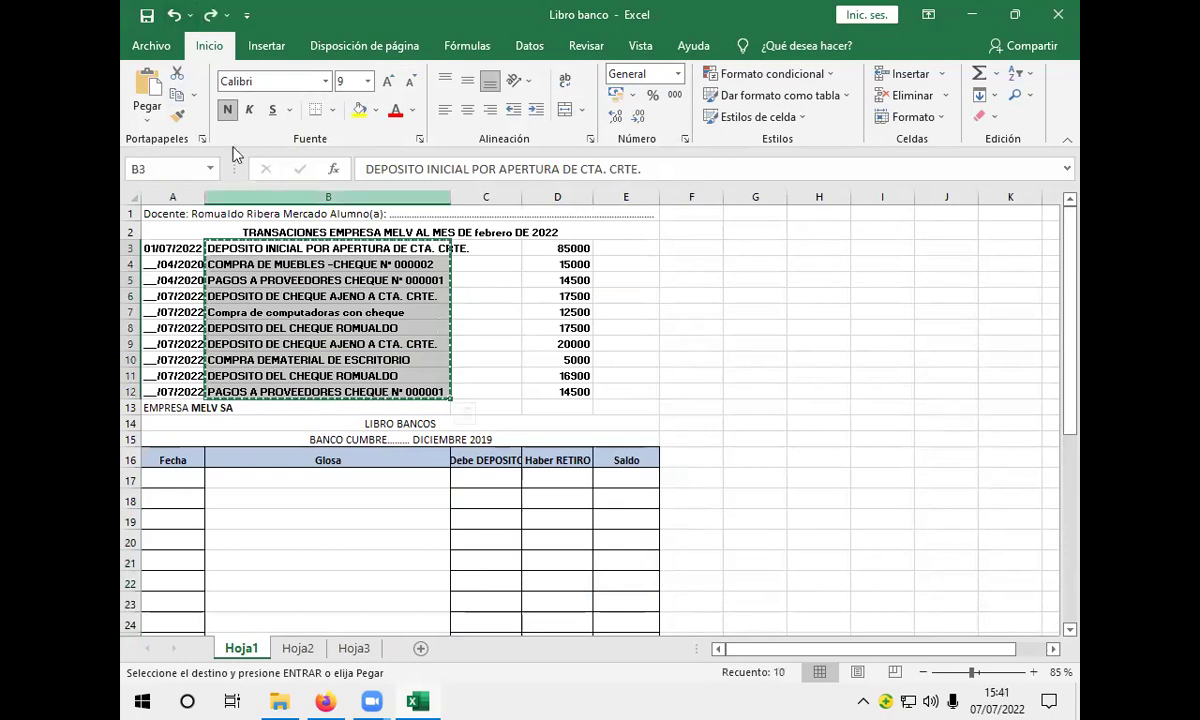
{"action": "left_click", "coordinate": [279, 479]}
{"action": "left_click", "coordinate": [147, 124]}
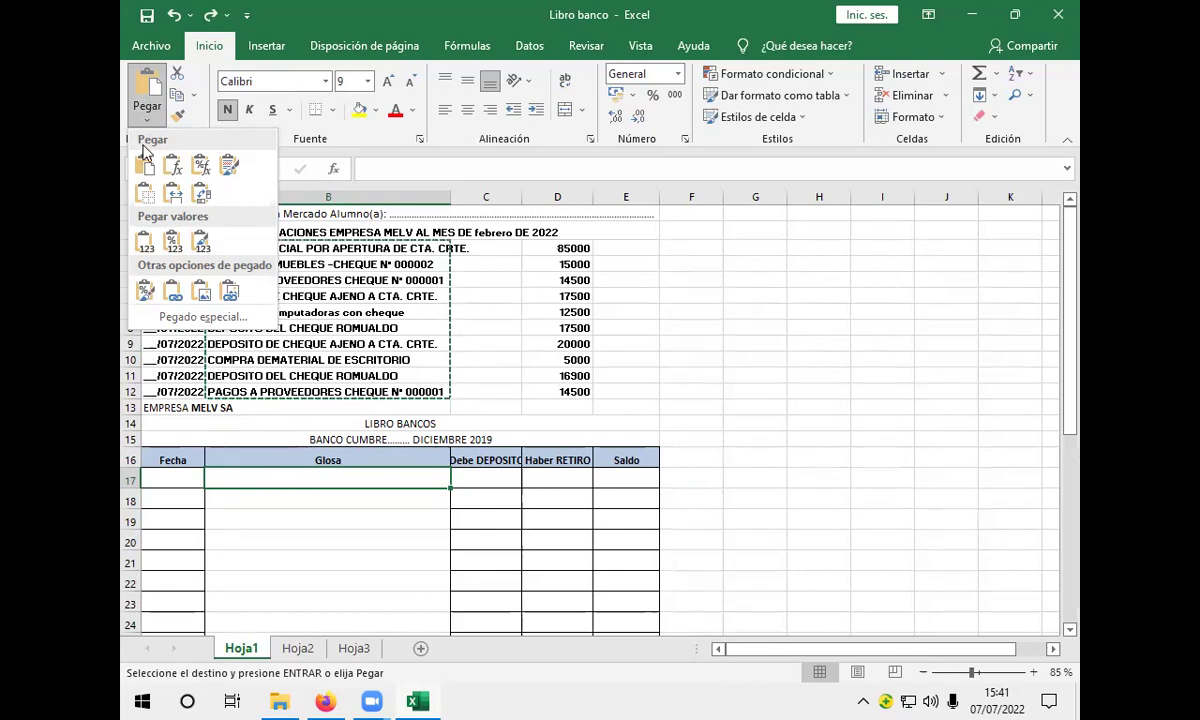
{"action": "left_click", "coordinate": [146, 242]}
{"action": "scroll", "coordinate": [507, 301], "scroll_direction": "down", "scroll_amount": 1}
{"action": "scroll", "coordinate": [507, 301], "scroll_direction": "down", "scroll_amount": 2}
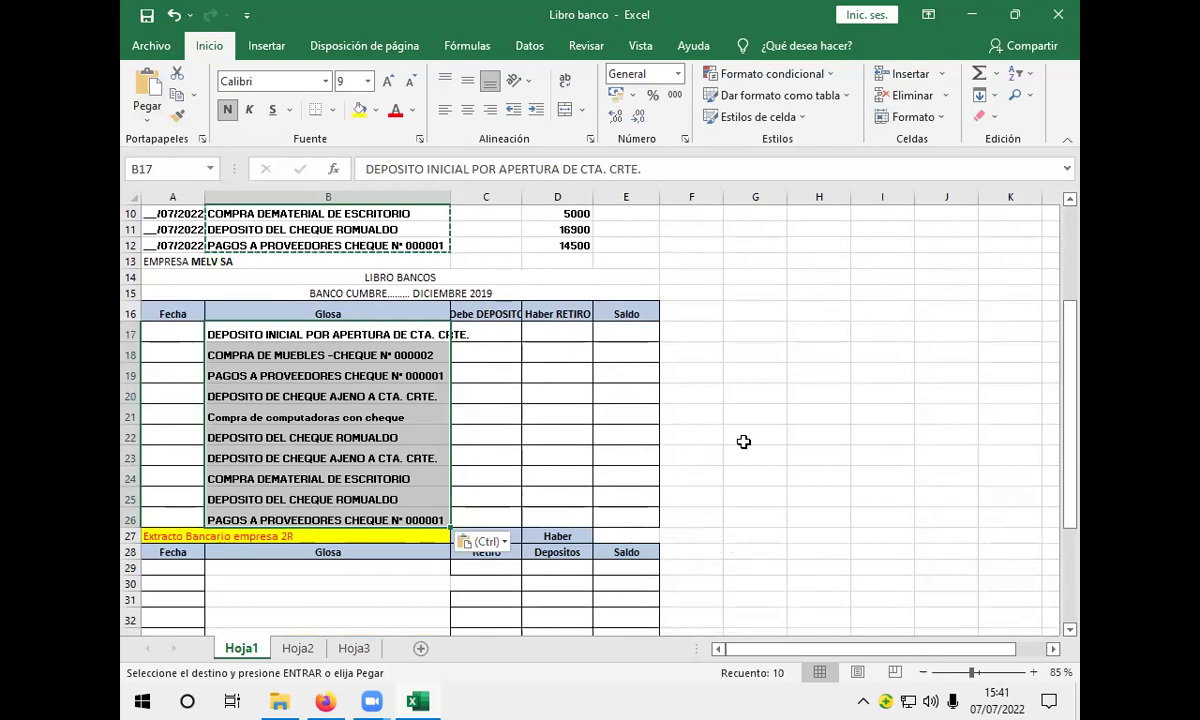
{"action": "left_click", "coordinate": [697, 472]}
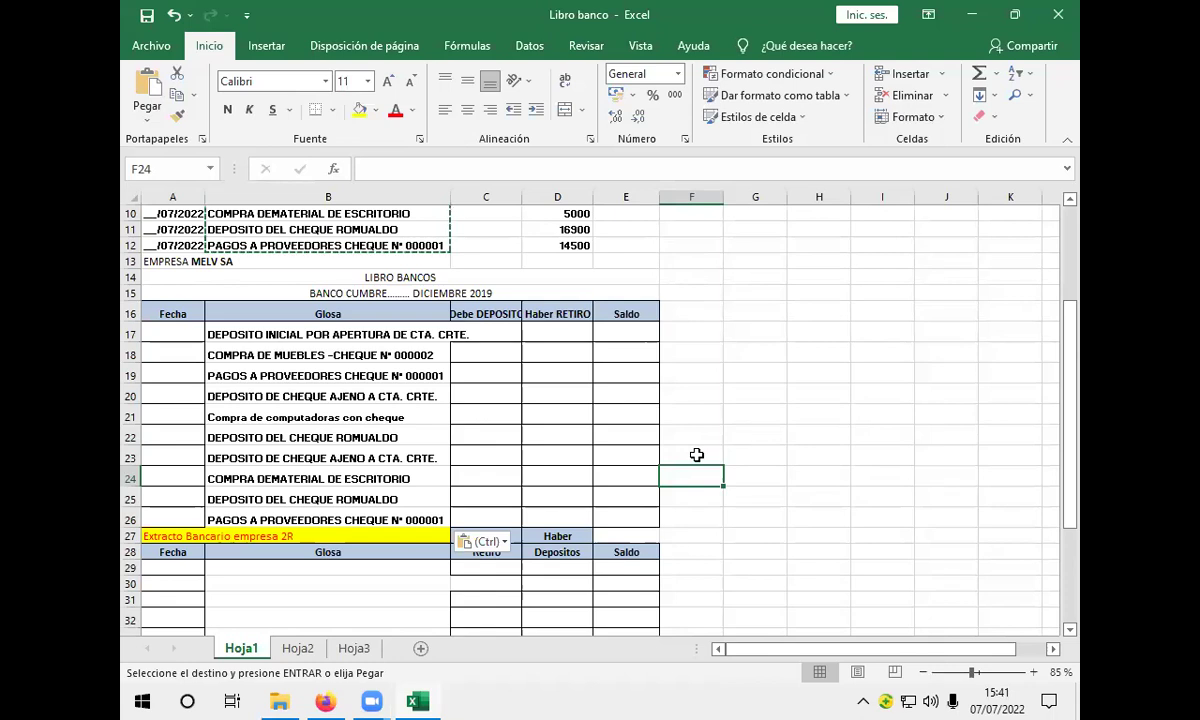
Check the transaction list, and enter 85000 in C17 as the deposit amount for the account opening.
{"action": "scroll", "coordinate": [697, 455], "scroll_direction": "up", "scroll_amount": 3}
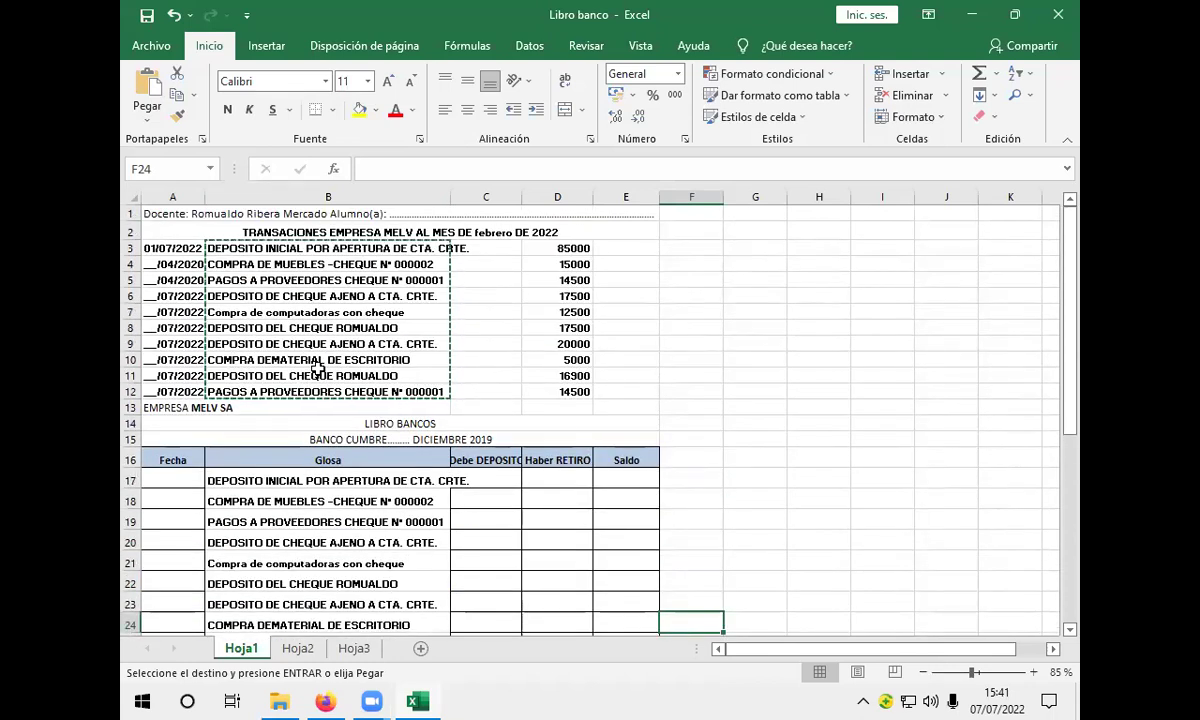
{"action": "scroll", "coordinate": [405, 345], "scroll_direction": "down", "scroll_amount": 2}
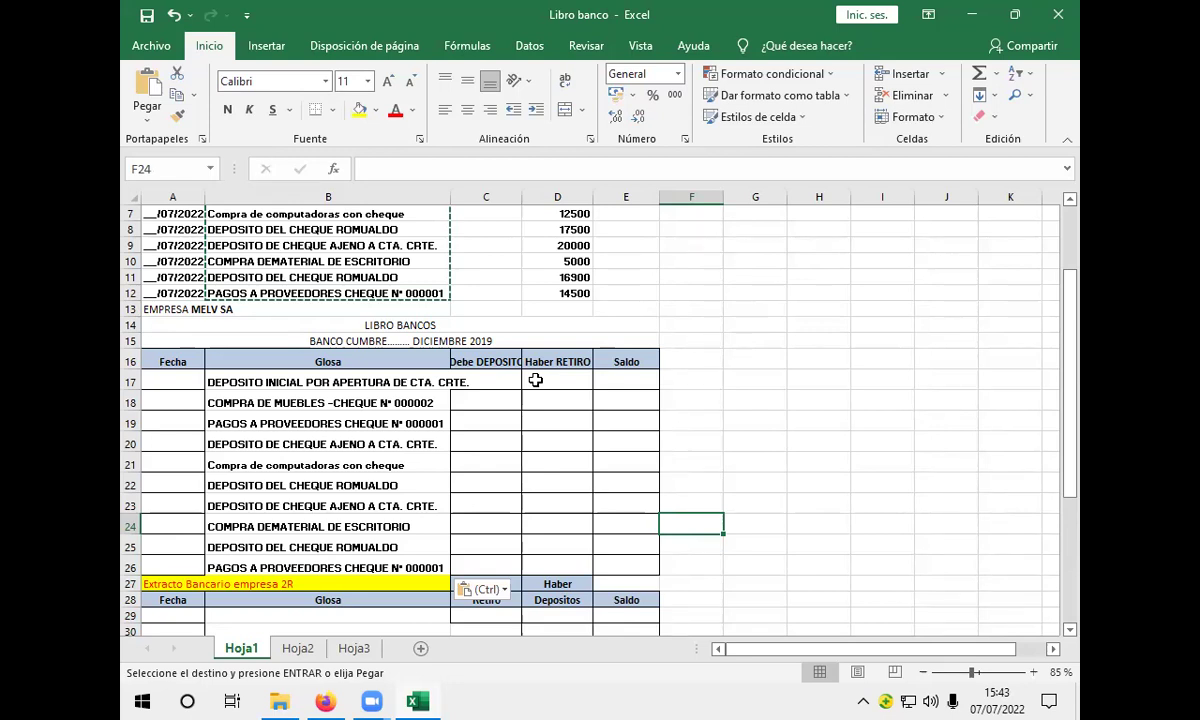
{"action": "scroll", "coordinate": [683, 363], "scroll_direction": "up", "scroll_amount": 2}
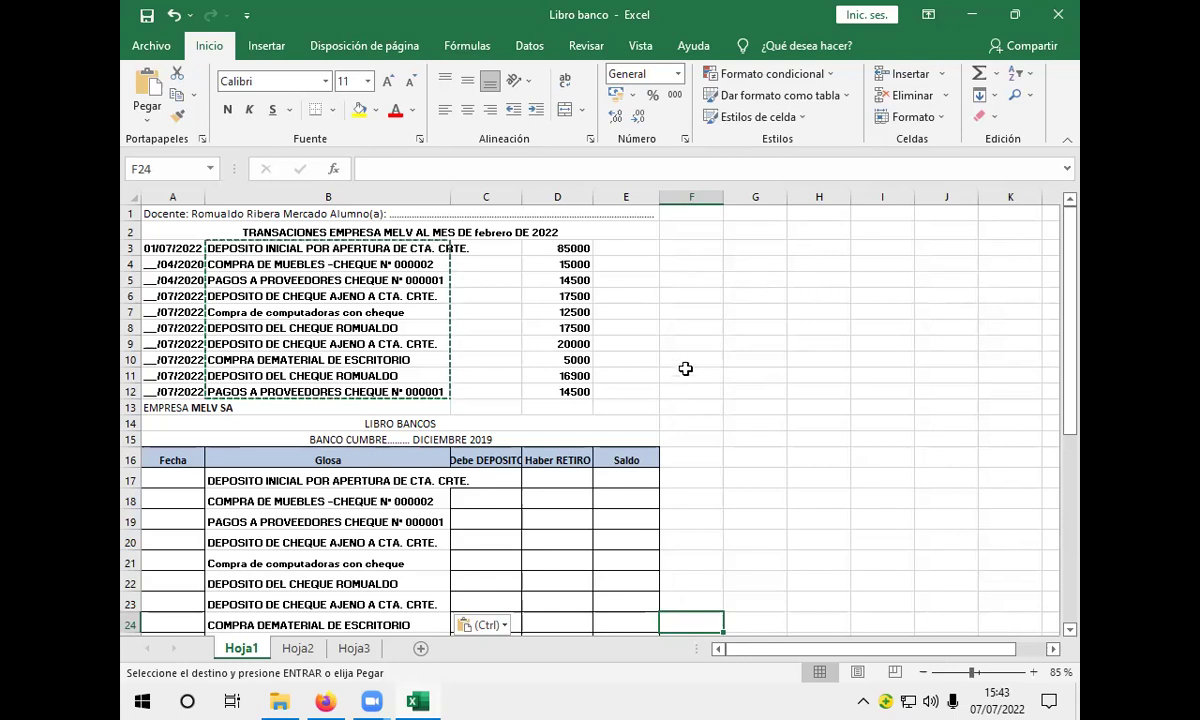
{"action": "scroll", "coordinate": [670, 378], "scroll_direction": "down", "scroll_amount": 1}
{"action": "left_click", "coordinate": [510, 429]}
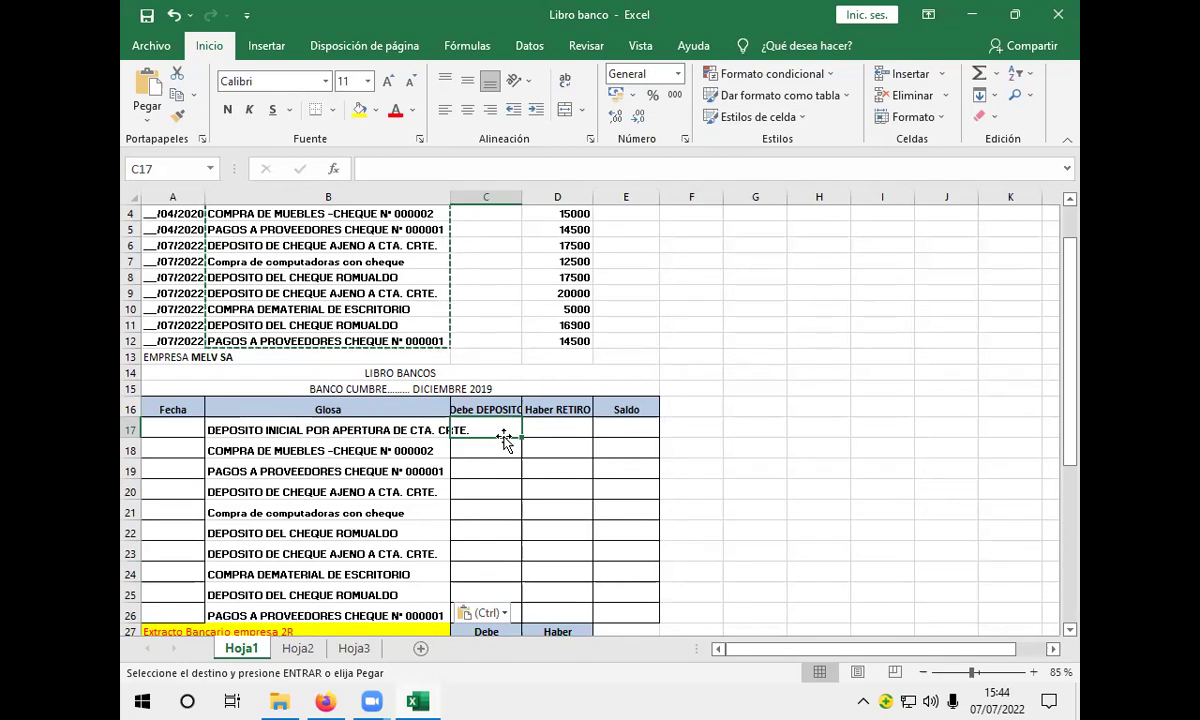
{"action": "scroll", "coordinate": [504, 440], "scroll_direction": "up", "scroll_amount": 1}
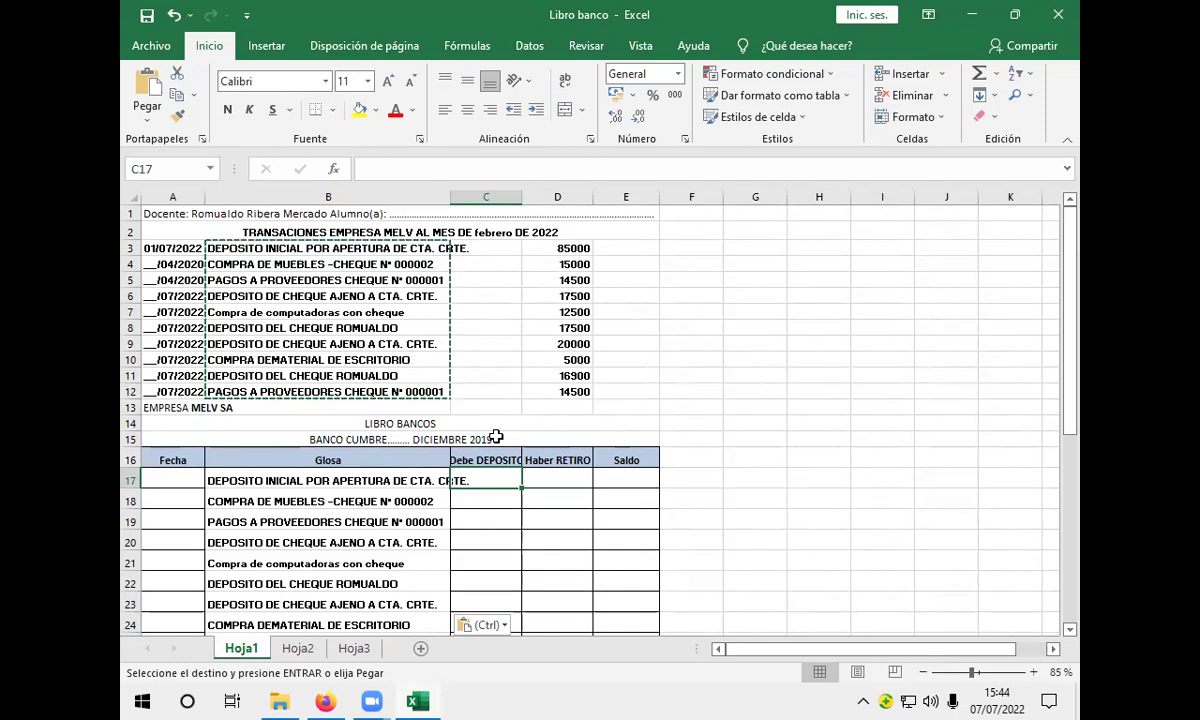
{"action": "type", "text": "85000"}
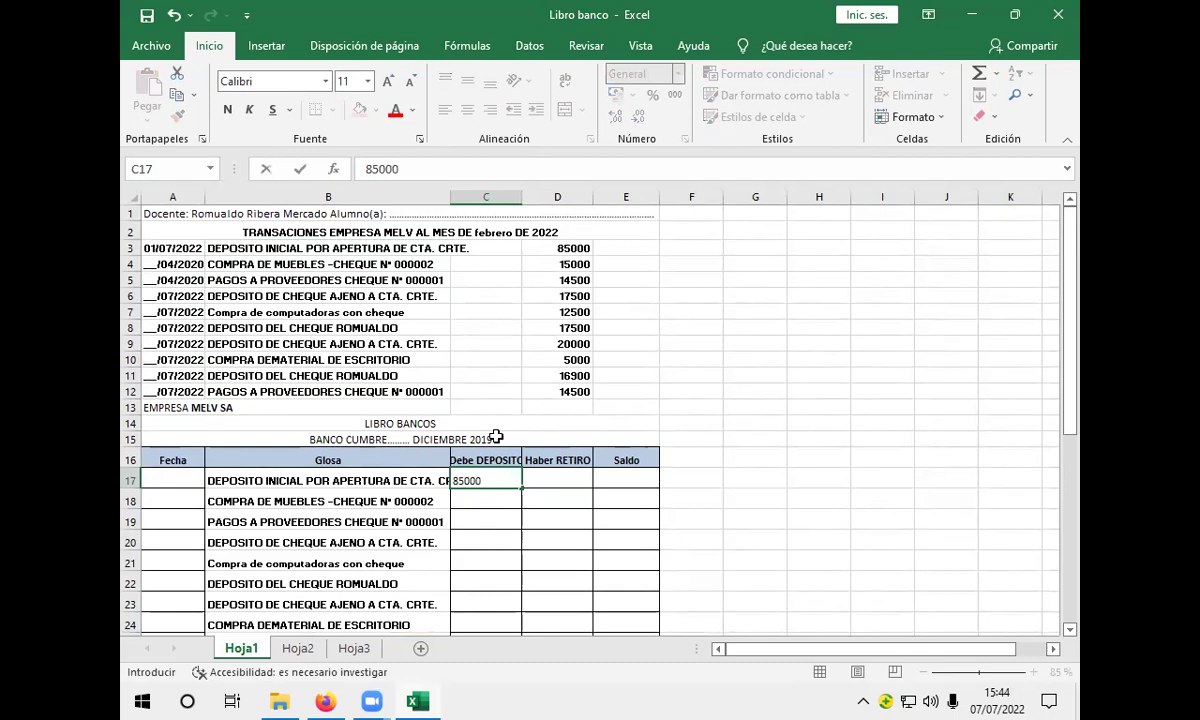
{"action": "left_click", "coordinate": [477, 498]}
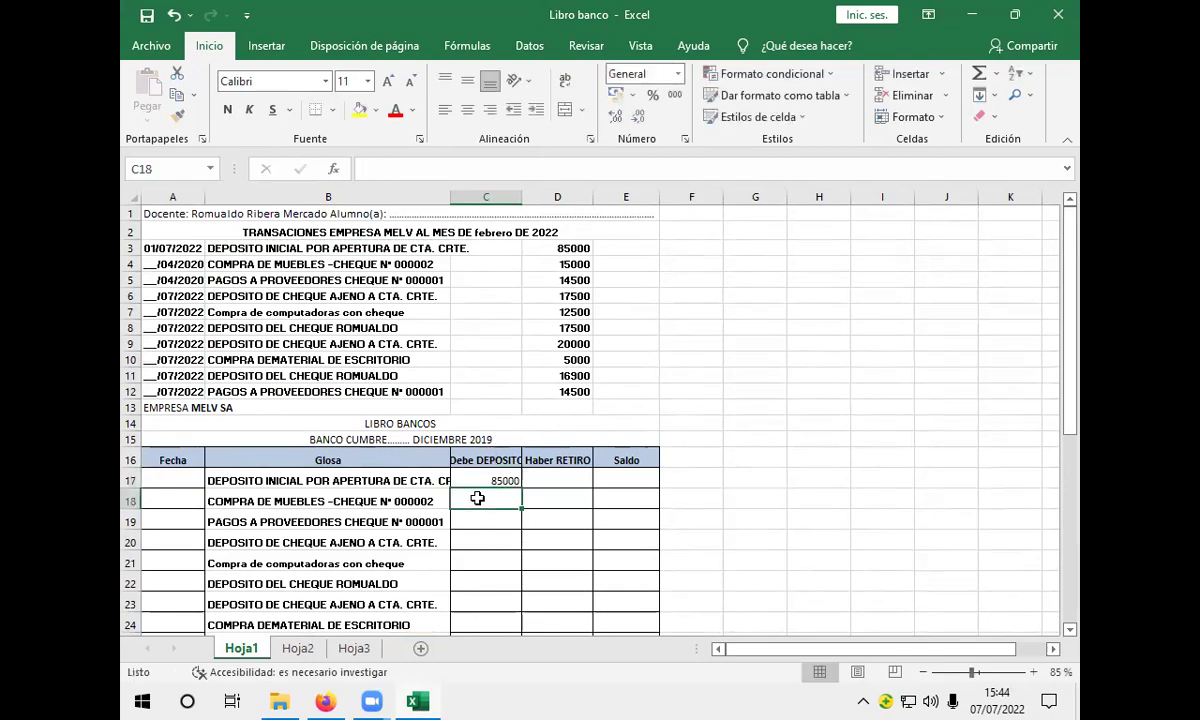
Enter the withdrawals in the Haber column of Libro Bancos: 15000 in D18 for the furniture purchase and 14500 in D19 for the supplier payment.
{"action": "left_click", "coordinate": [560, 501]}
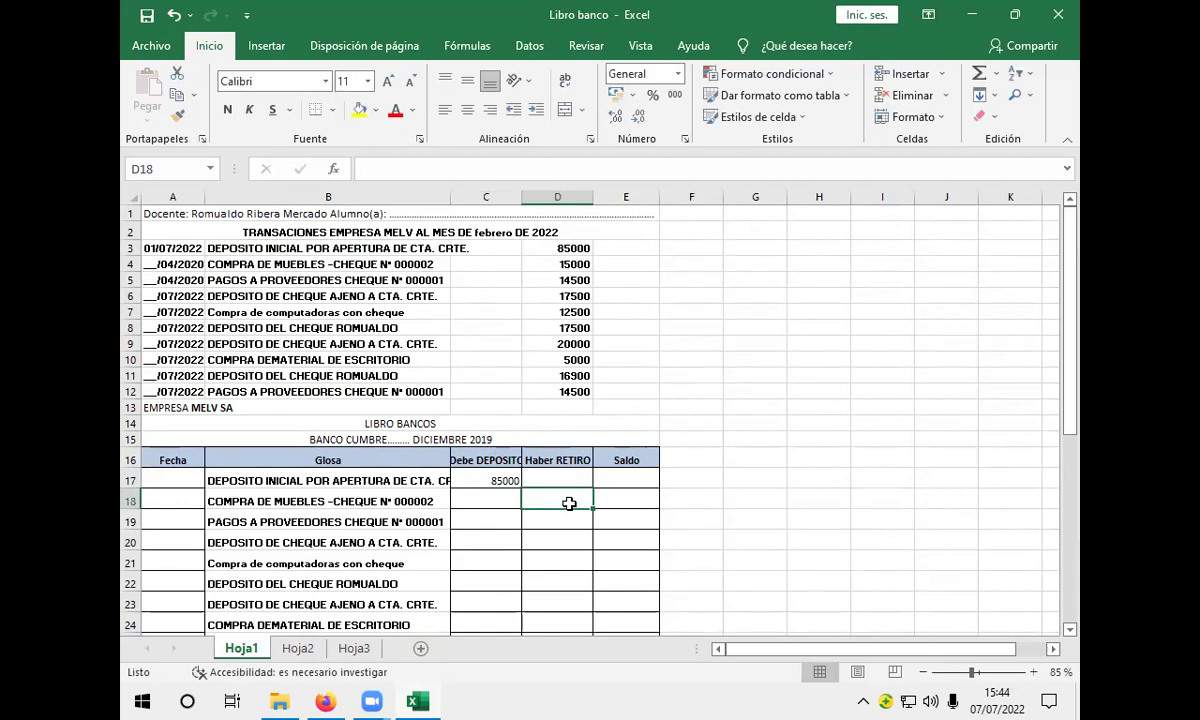
{"action": "type", "text": "15"}
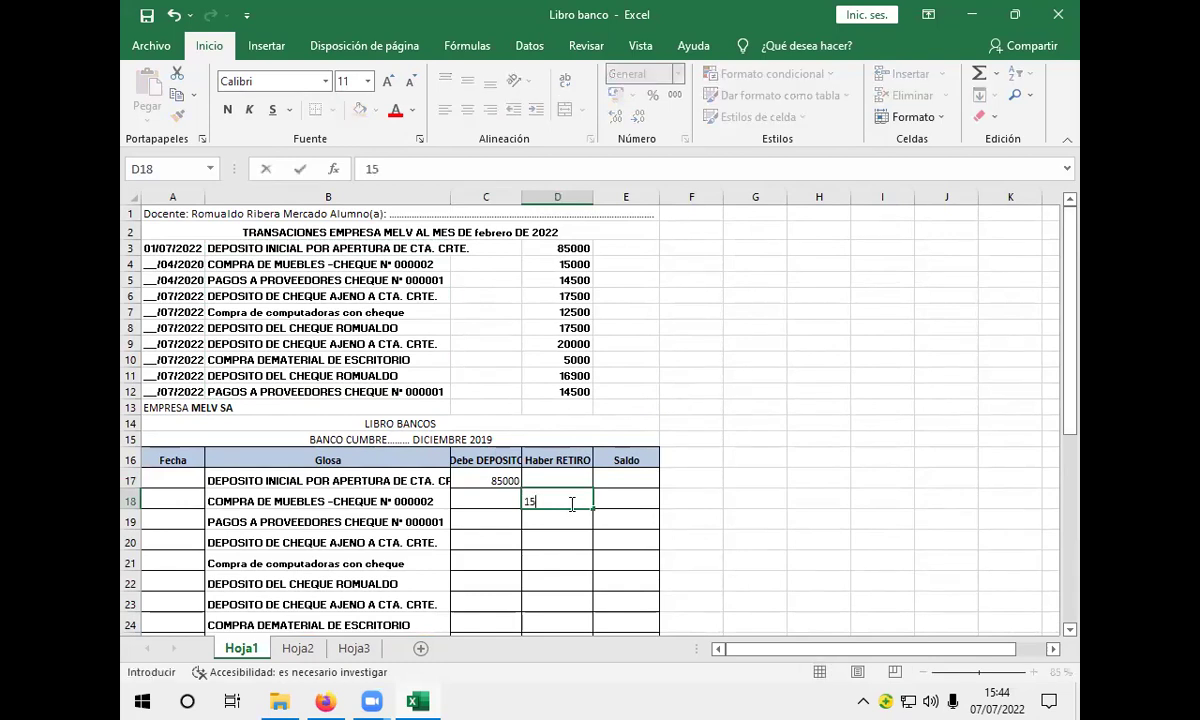
{"action": "type", "text": "000"}
{"action": "left_click", "coordinate": [484, 521]}
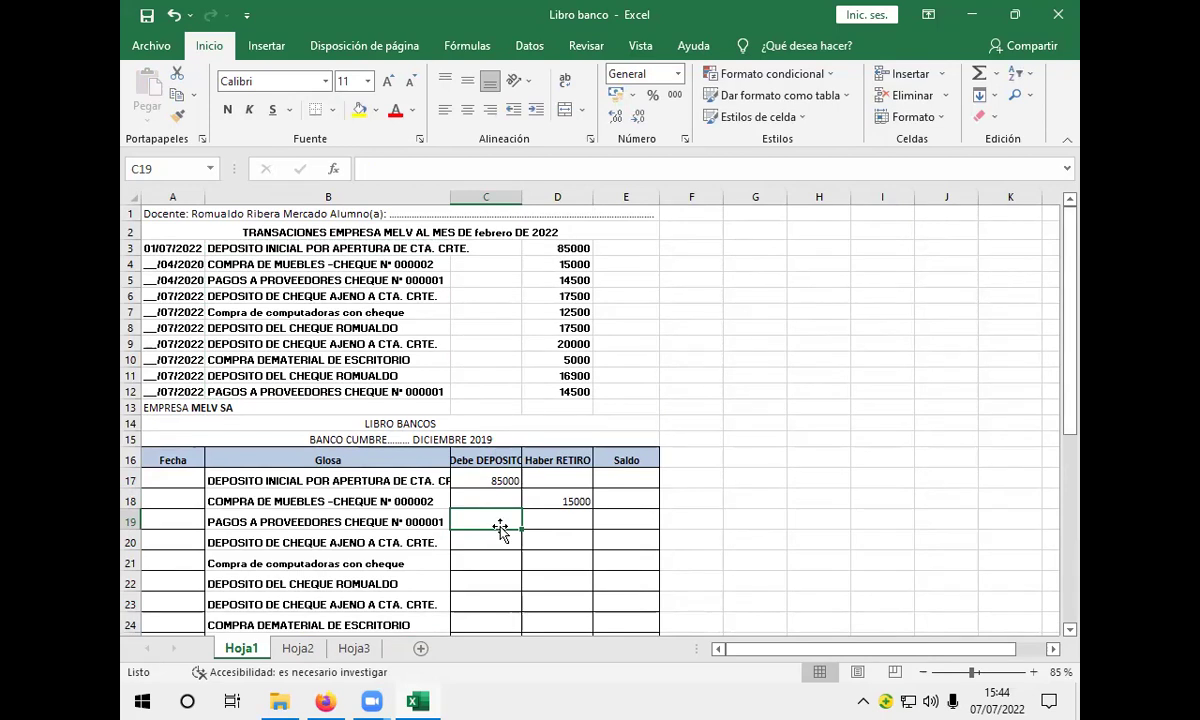
{"action": "double_click", "coordinate": [500, 524]}
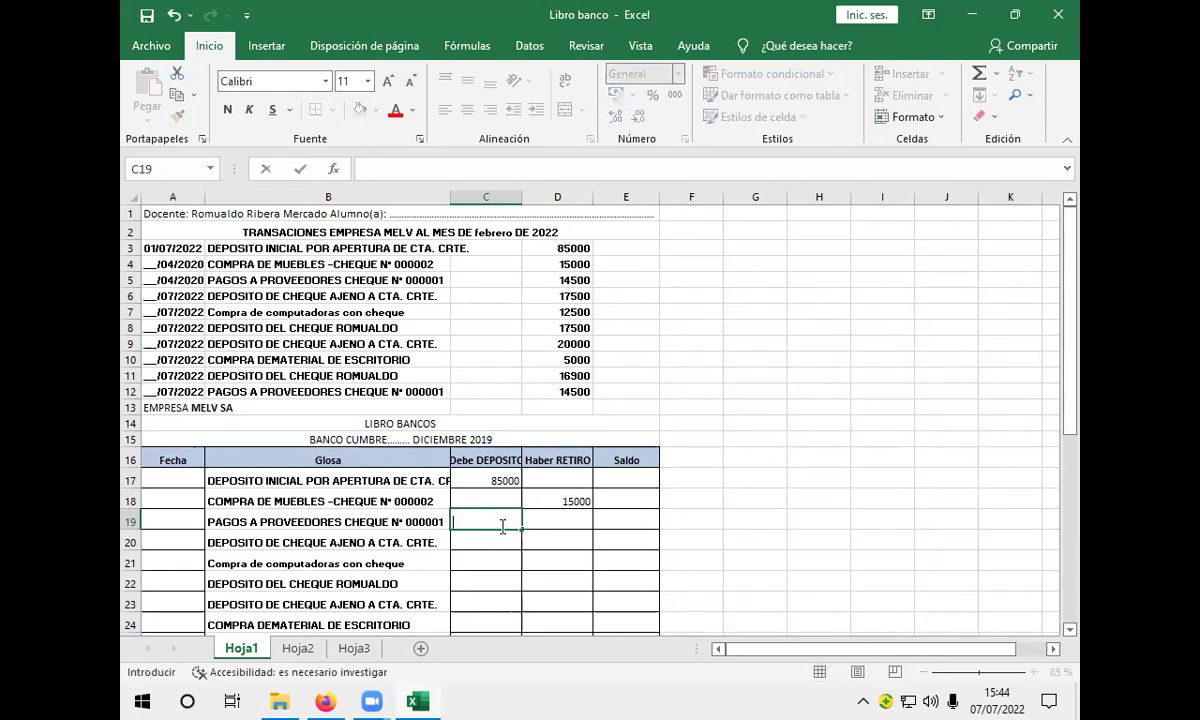
{"action": "left_click", "coordinate": [556, 527]}
{"action": "type", "text": "14"}
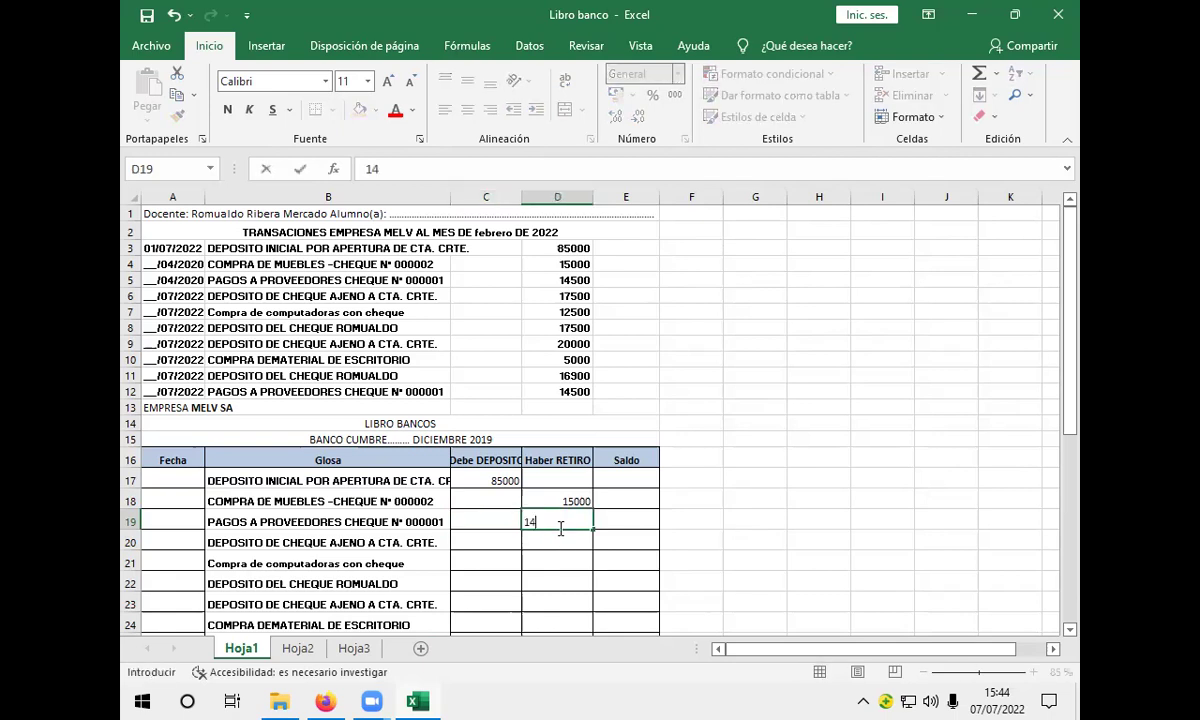
{"action": "type", "text": "500"}
Enter 17500 in C20 as the deposit of the third-party cheque and 12500 in D21 as the withdrawal for the computer purchase.
{"action": "left_click", "coordinate": [515, 539]}
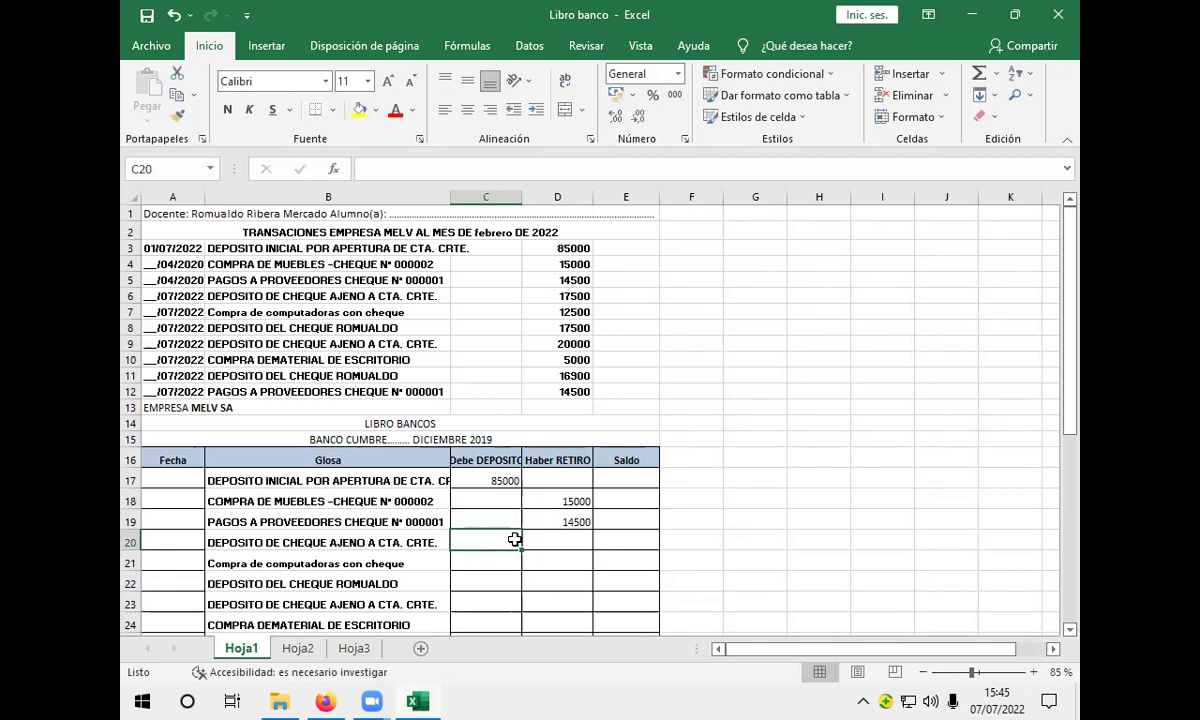
{"action": "type", "text": "1"}
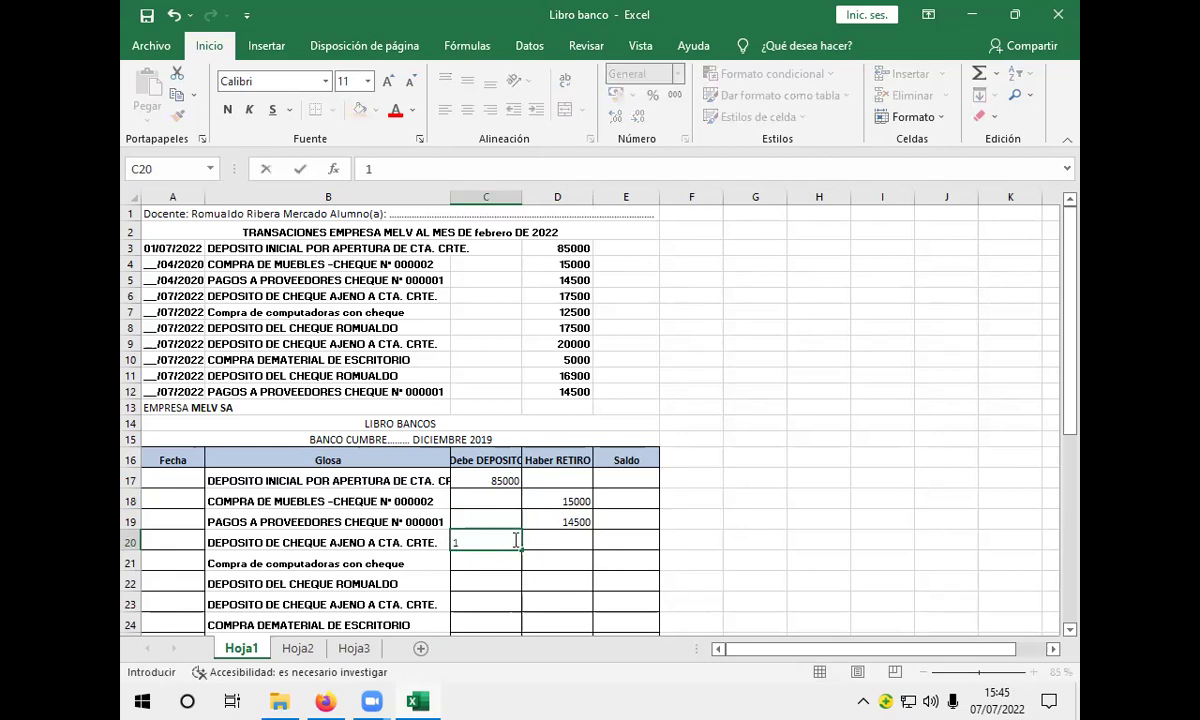
{"action": "type", "text": "7500"}
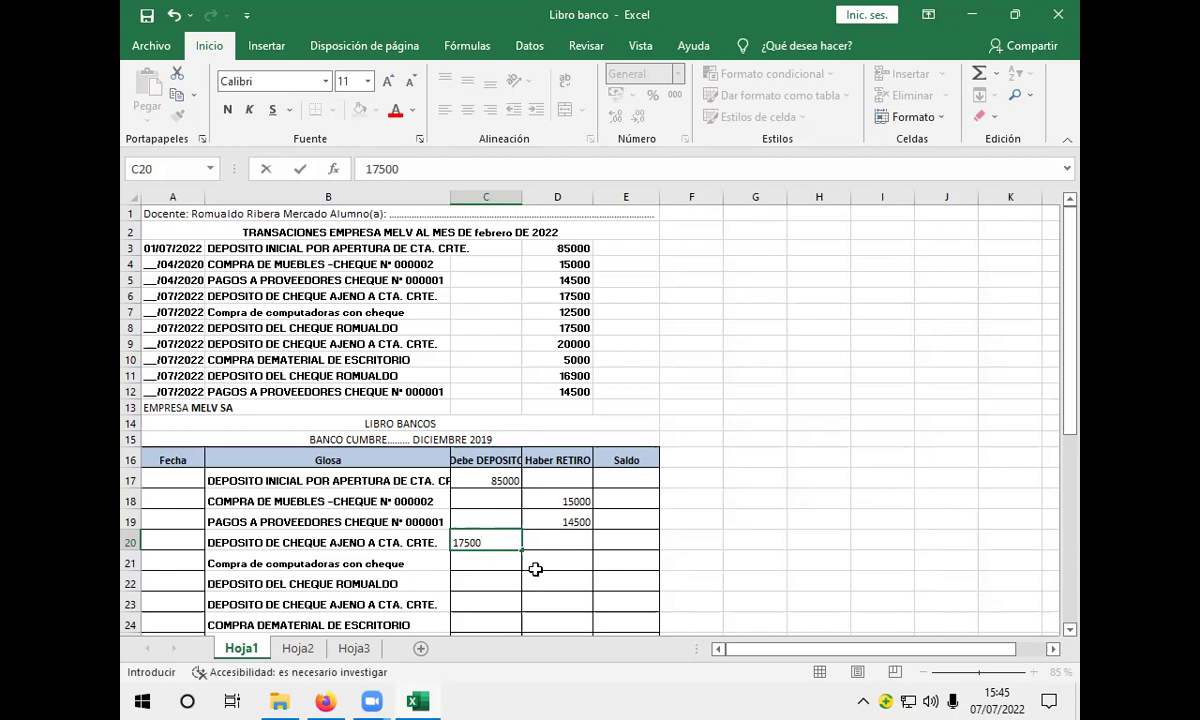
{"action": "left_click", "coordinate": [544, 565]}
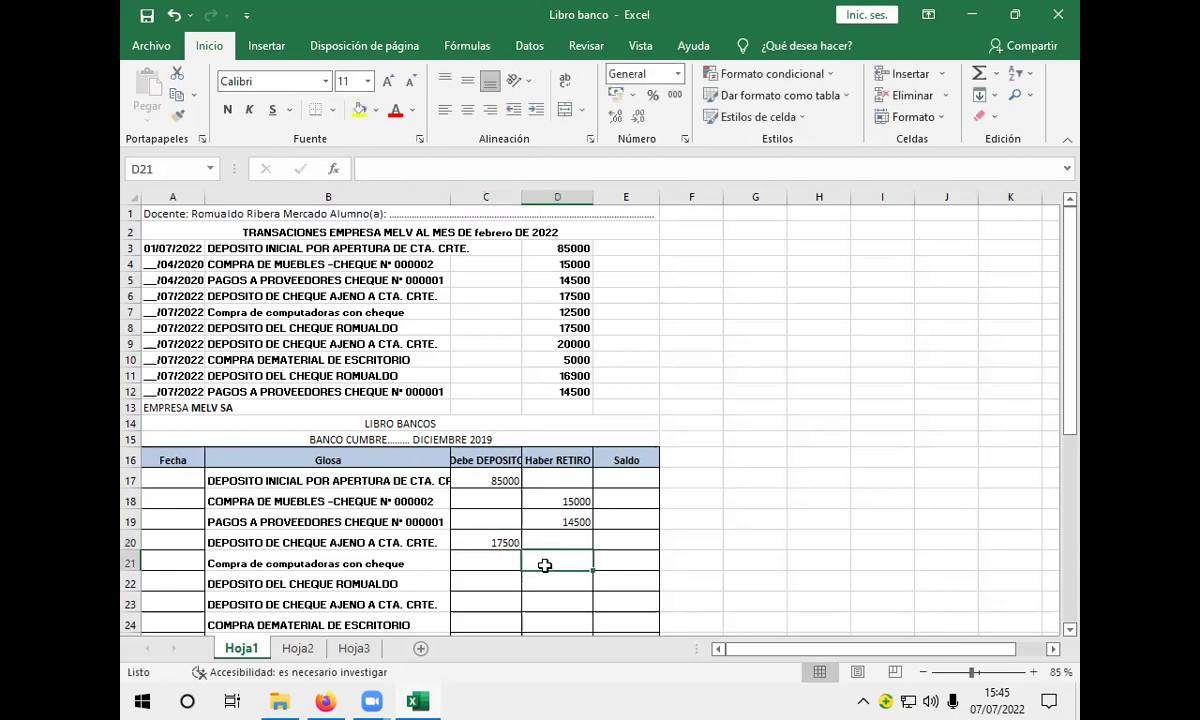
{"action": "type", "text": "12500"}
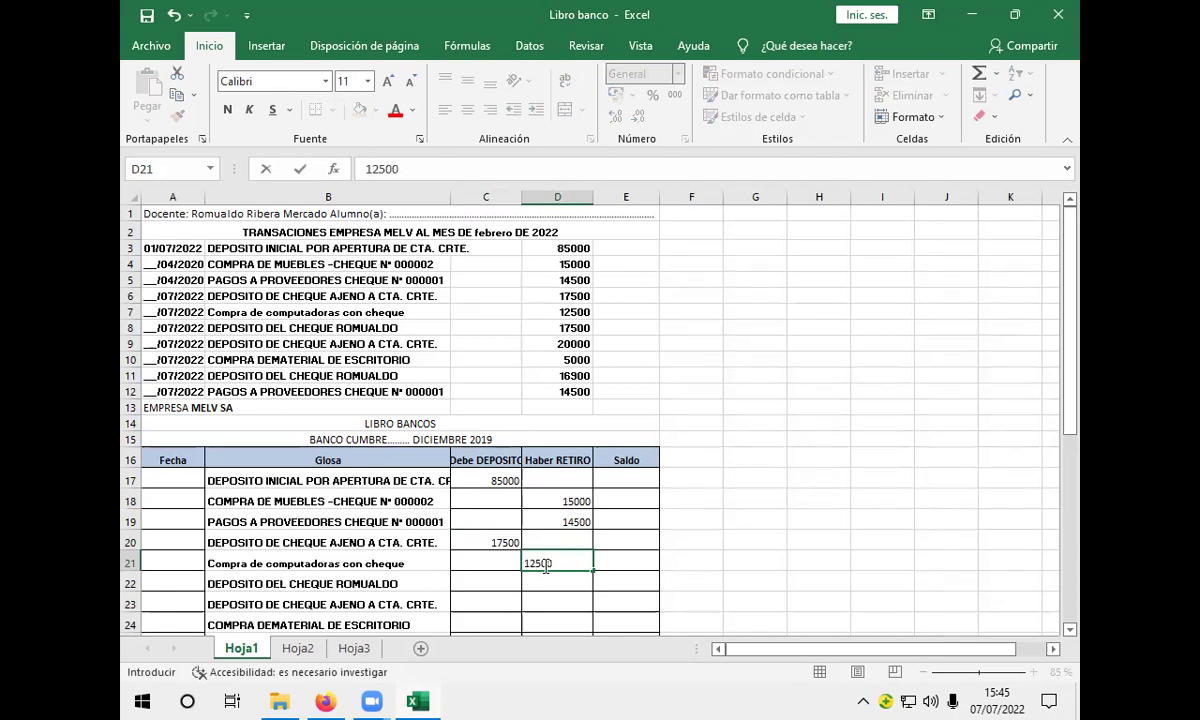
{"action": "scroll", "coordinate": [545, 566], "scroll_direction": "down", "scroll_amount": 1}
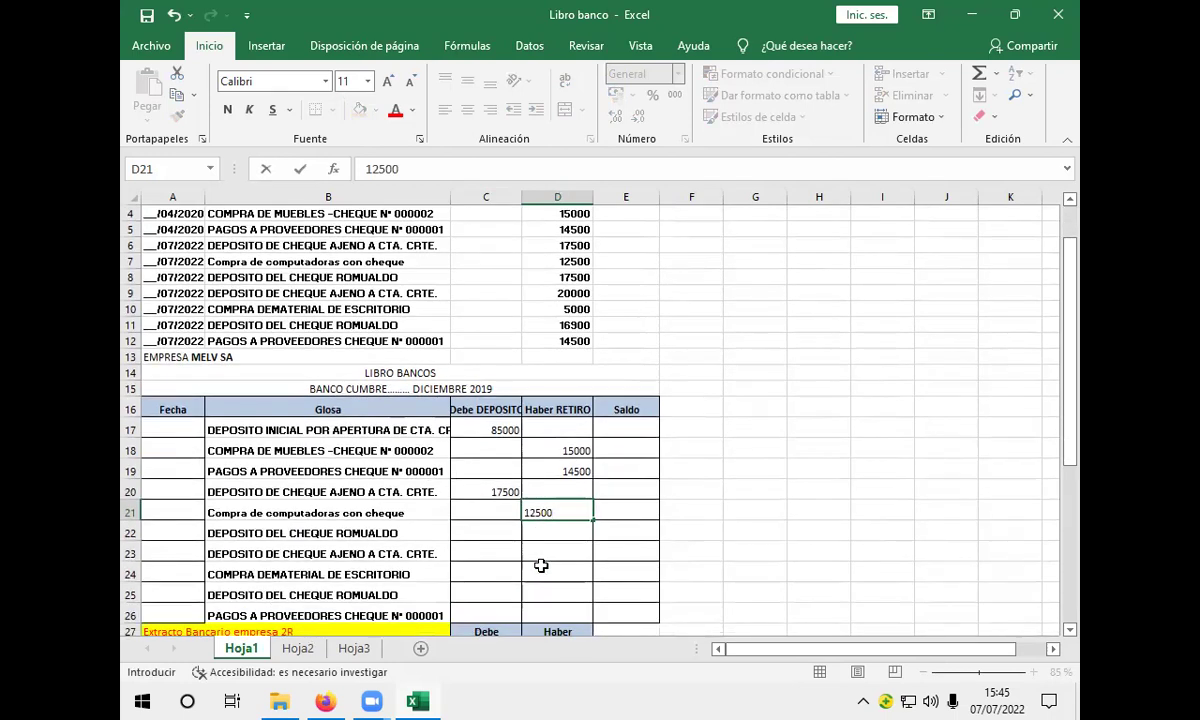
{"action": "scroll", "coordinate": [541, 566], "scroll_direction": "up", "scroll_amount": 1}
{"action": "scroll", "coordinate": [541, 566], "scroll_direction": "down", "scroll_amount": 1}
{"action": "key", "text": "Return"}
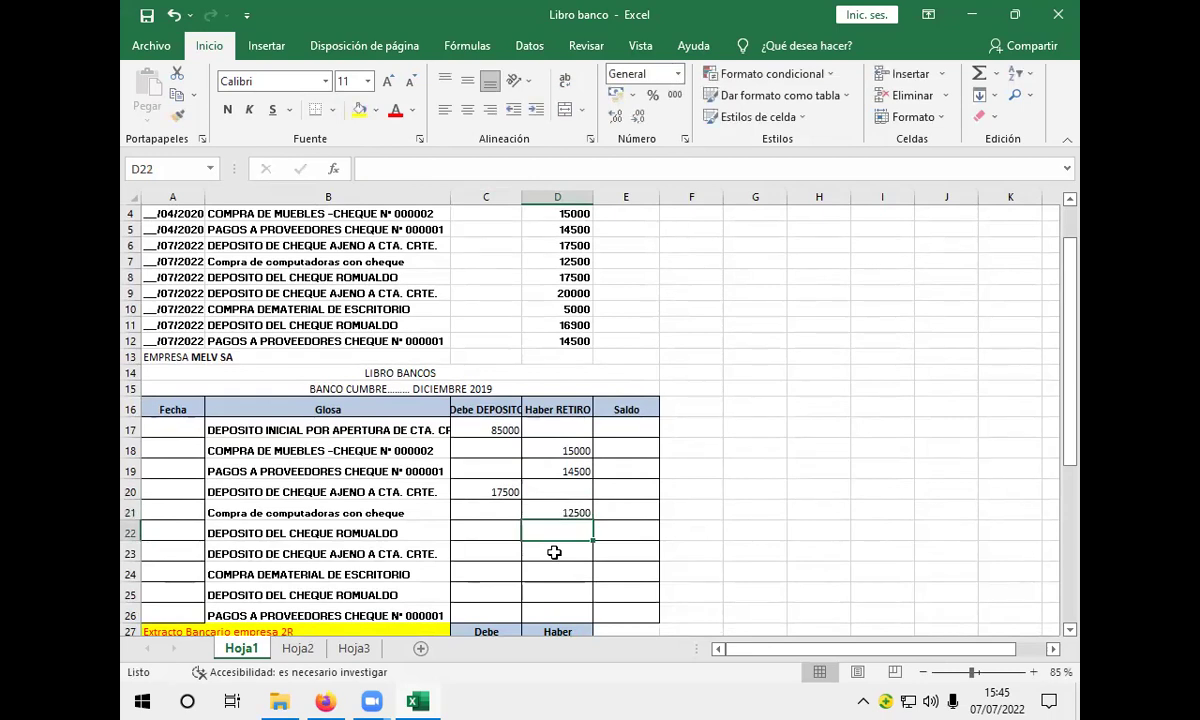
Enter the next two cheque deposits in the Debe column of Libro Bancos: 17500 in C22 and 20000 in C23.
{"action": "left_click", "coordinate": [472, 540]}
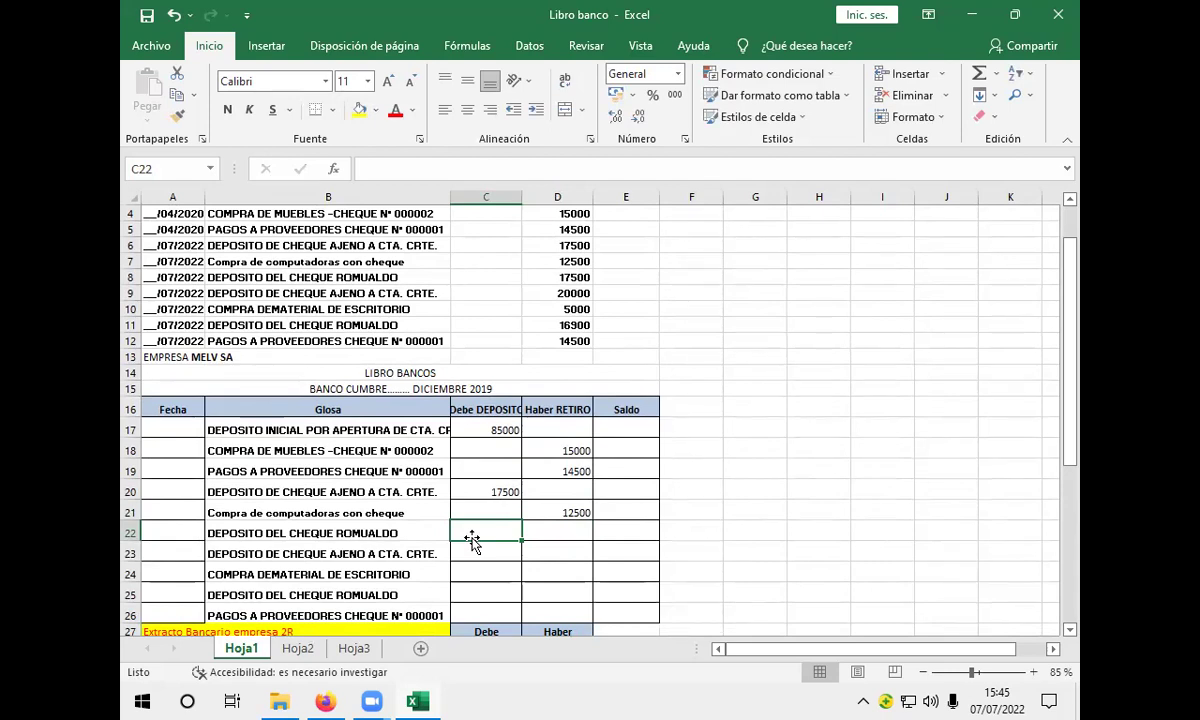
{"action": "type", "text": "17500"}
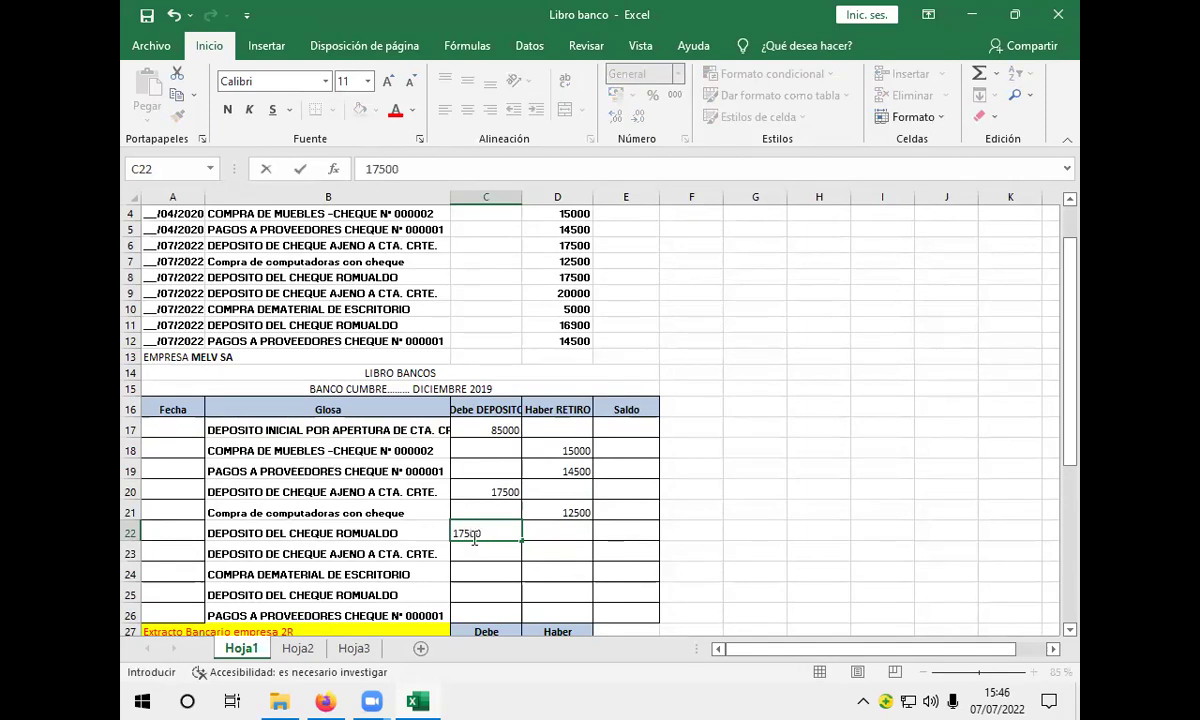
{"action": "left_click", "coordinate": [477, 551]}
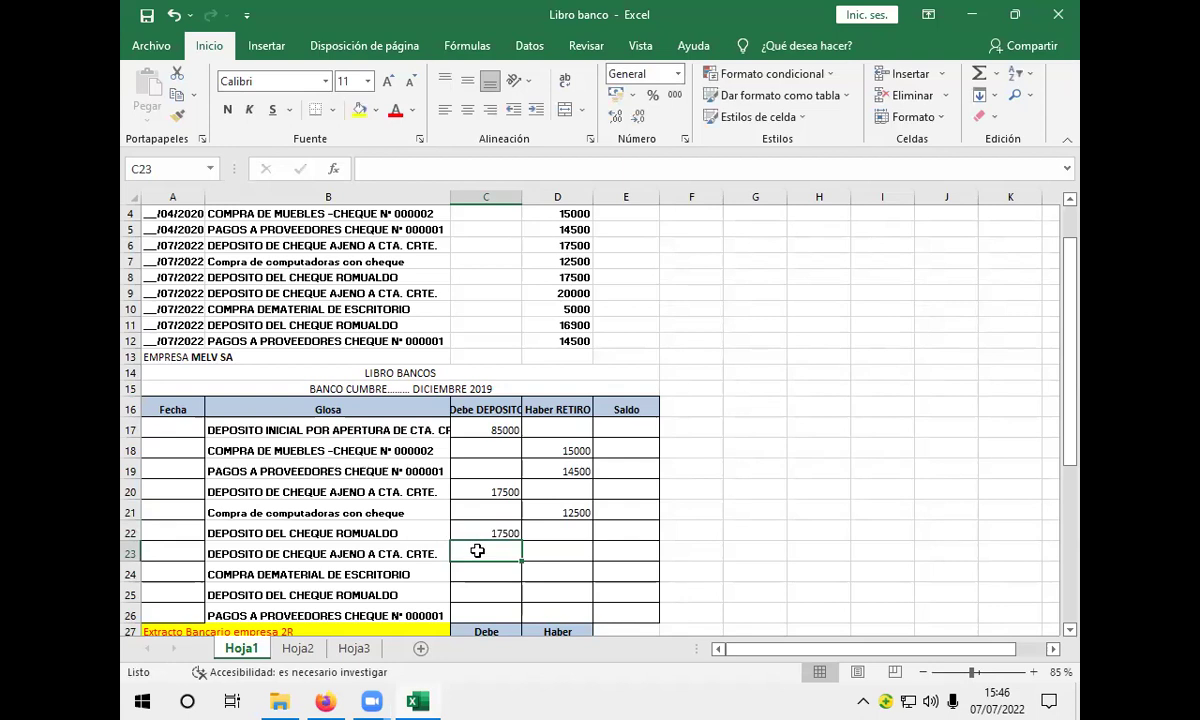
{"action": "type", "text": "2"}
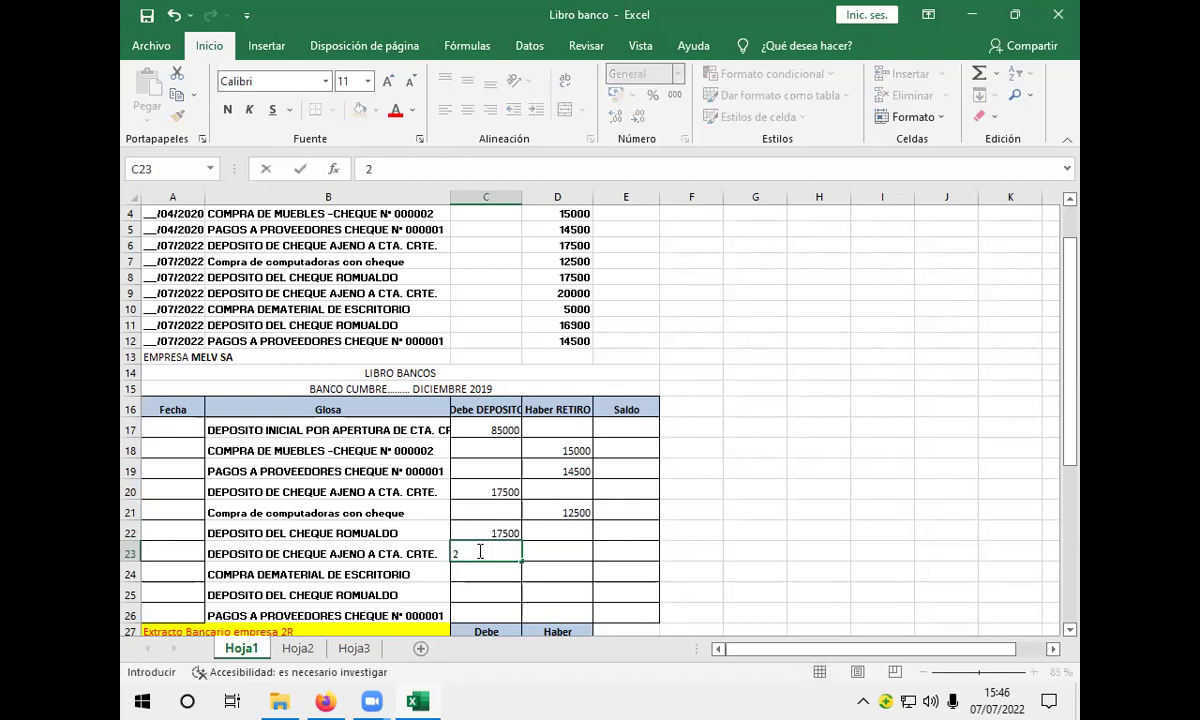
{"action": "type", "text": "0000"}
Enter 5000 in D24 as the withdrawal for office supplies and 16900 in C25 as the cheque deposit.
{"action": "left_click", "coordinate": [562, 571]}
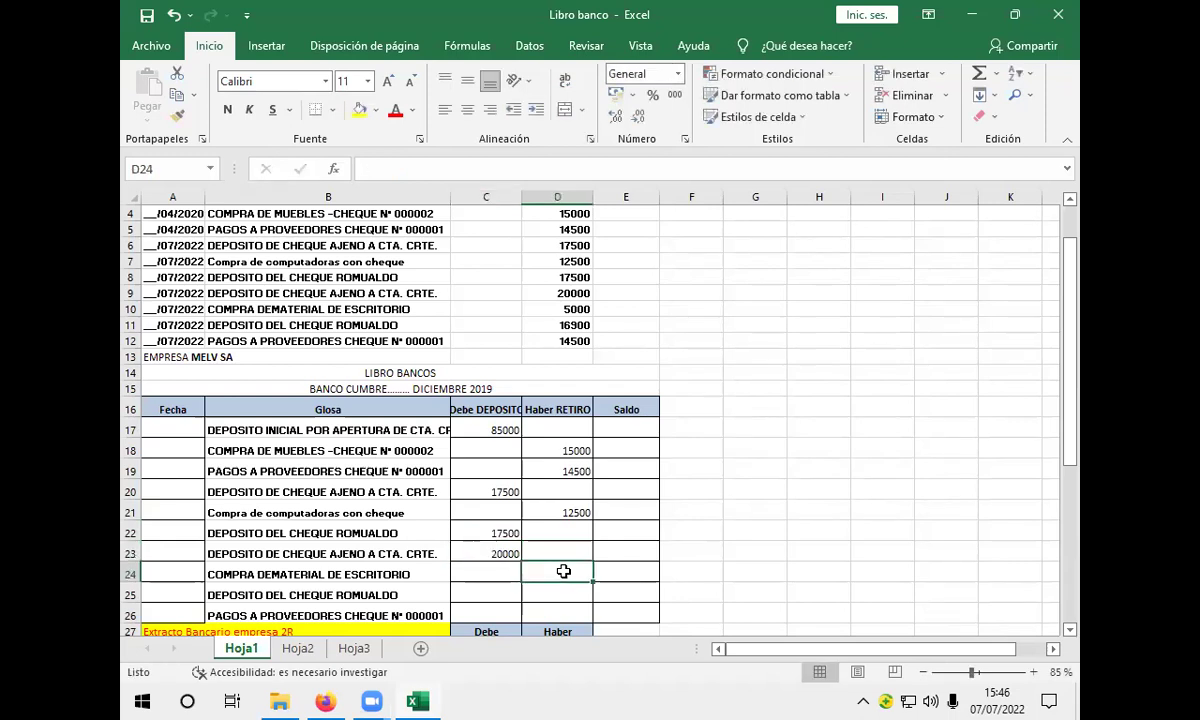
{"action": "type", "text": "5000"}
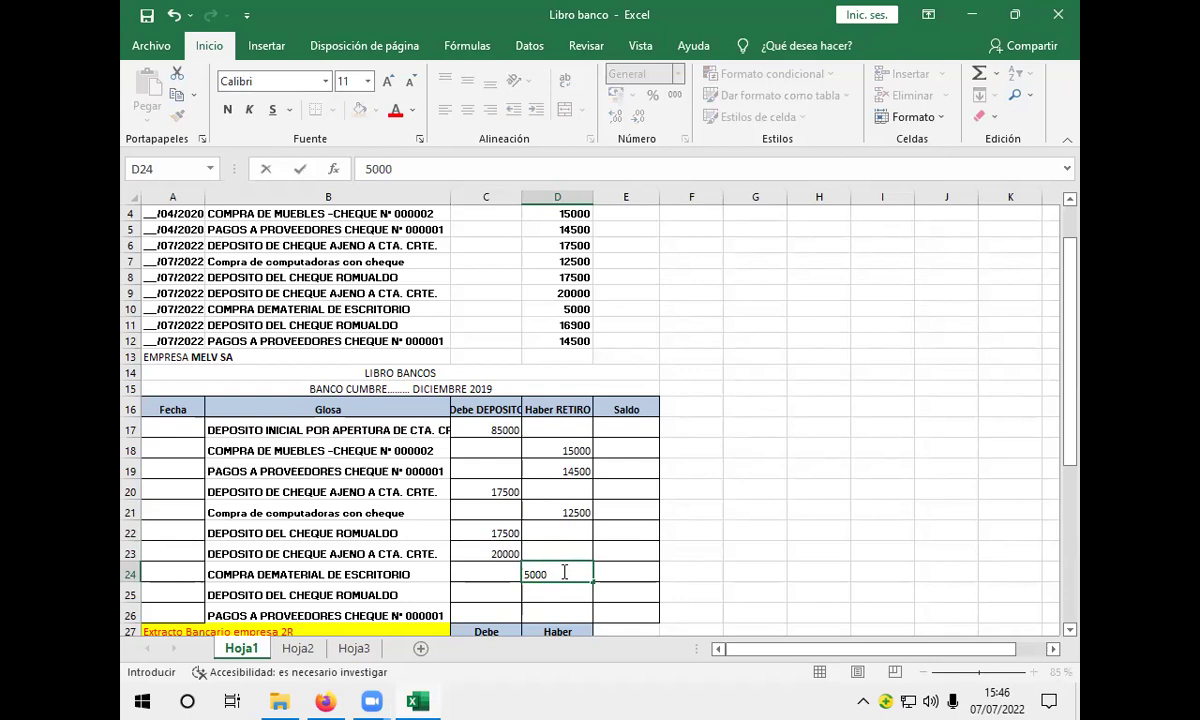
{"action": "left_click", "coordinate": [509, 590]}
{"action": "type", "text": "1"}
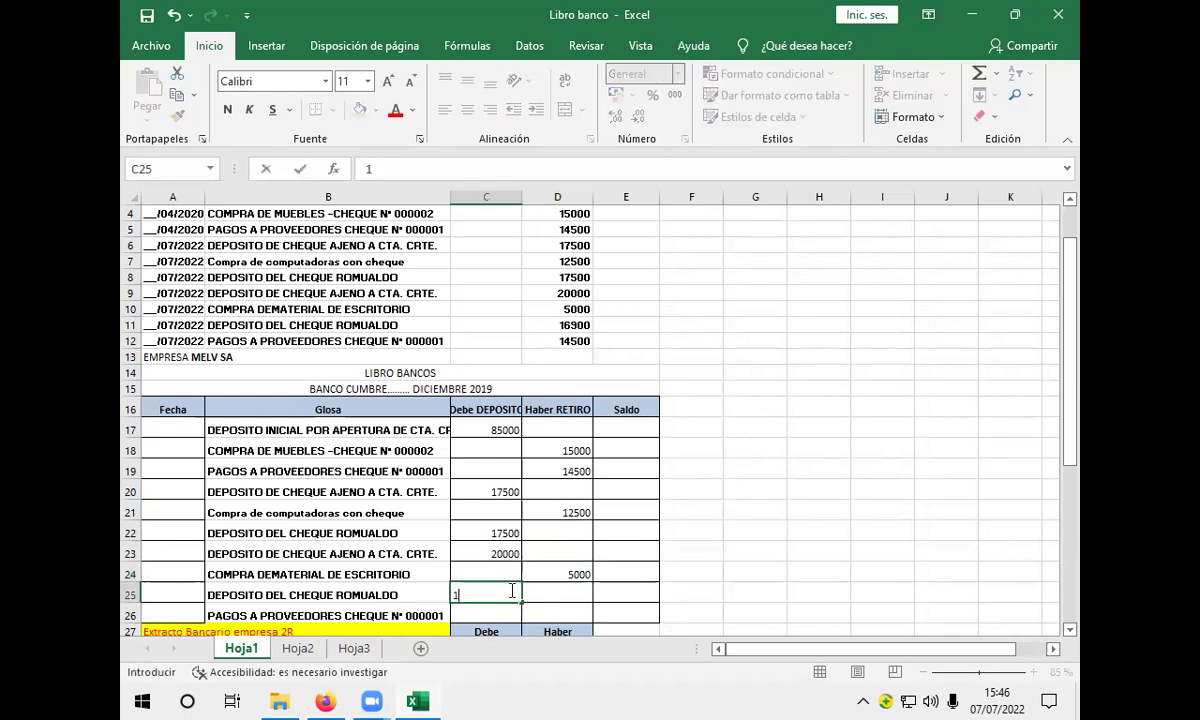
{"action": "type", "text": "6900"}
Enter 14500 in D26 as the withdrawal for the last supplier payment in Libro Bancos.
{"action": "left_click", "coordinate": [547, 617]}
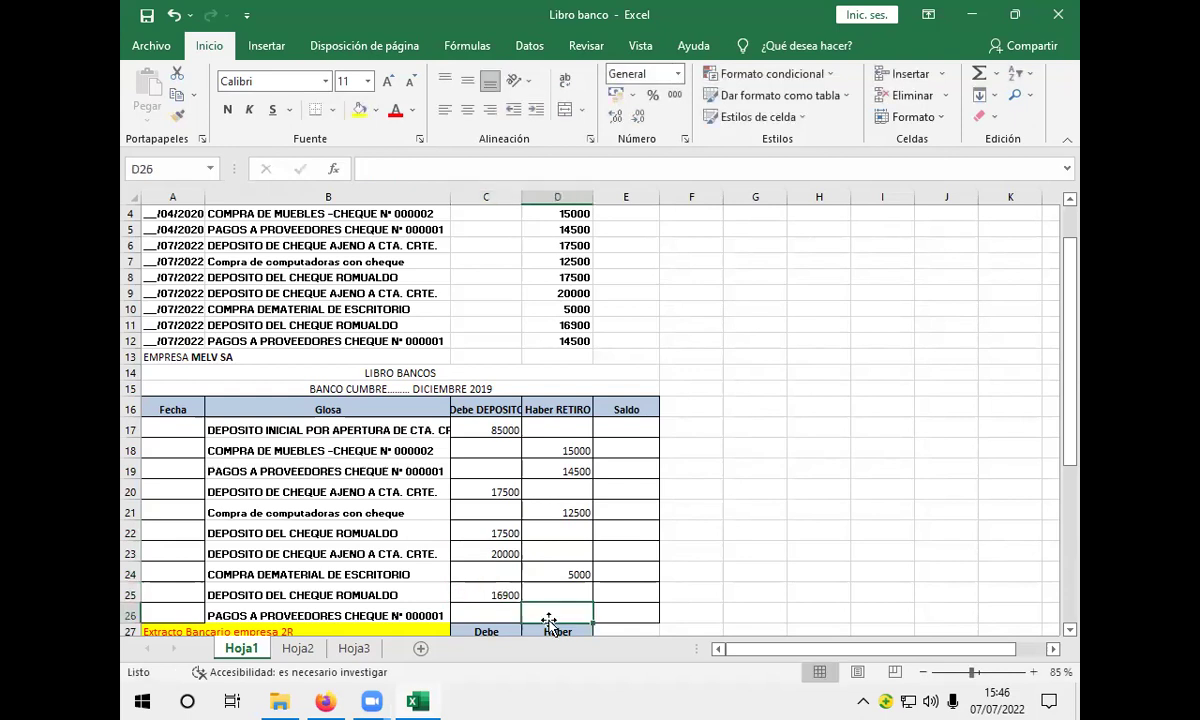
{"action": "type", "text": "14500"}
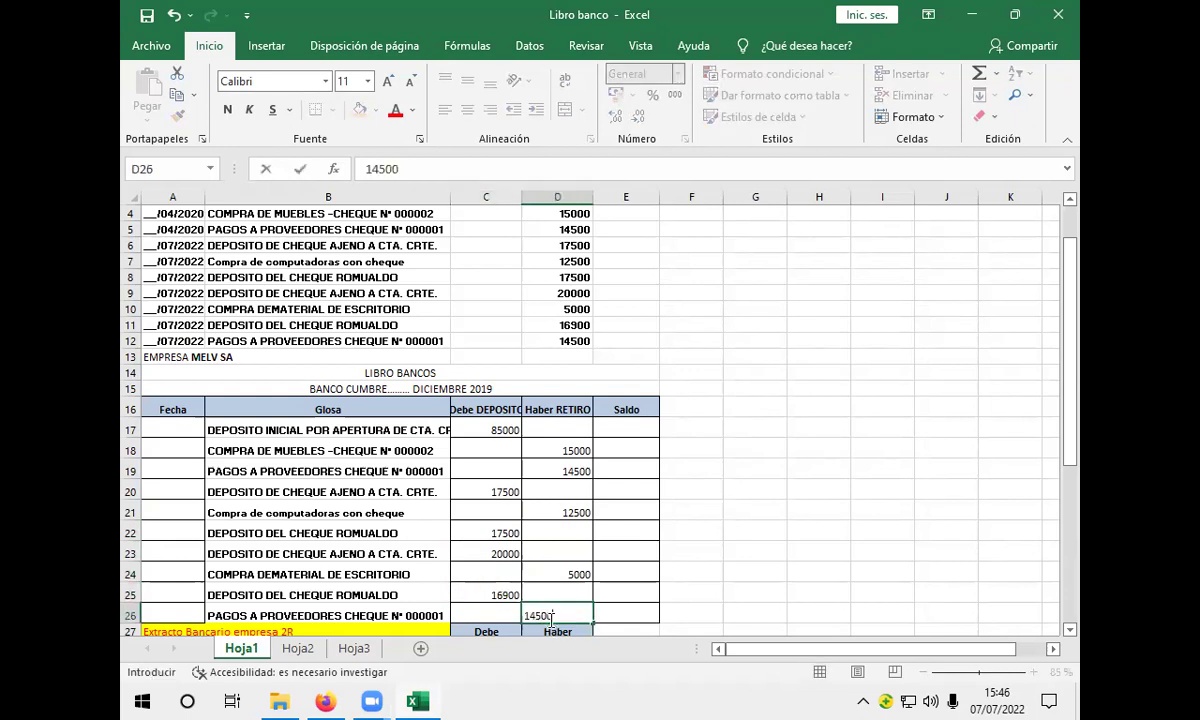
{"action": "scroll", "coordinate": [553, 618], "scroll_direction": "down", "scroll_amount": 1}
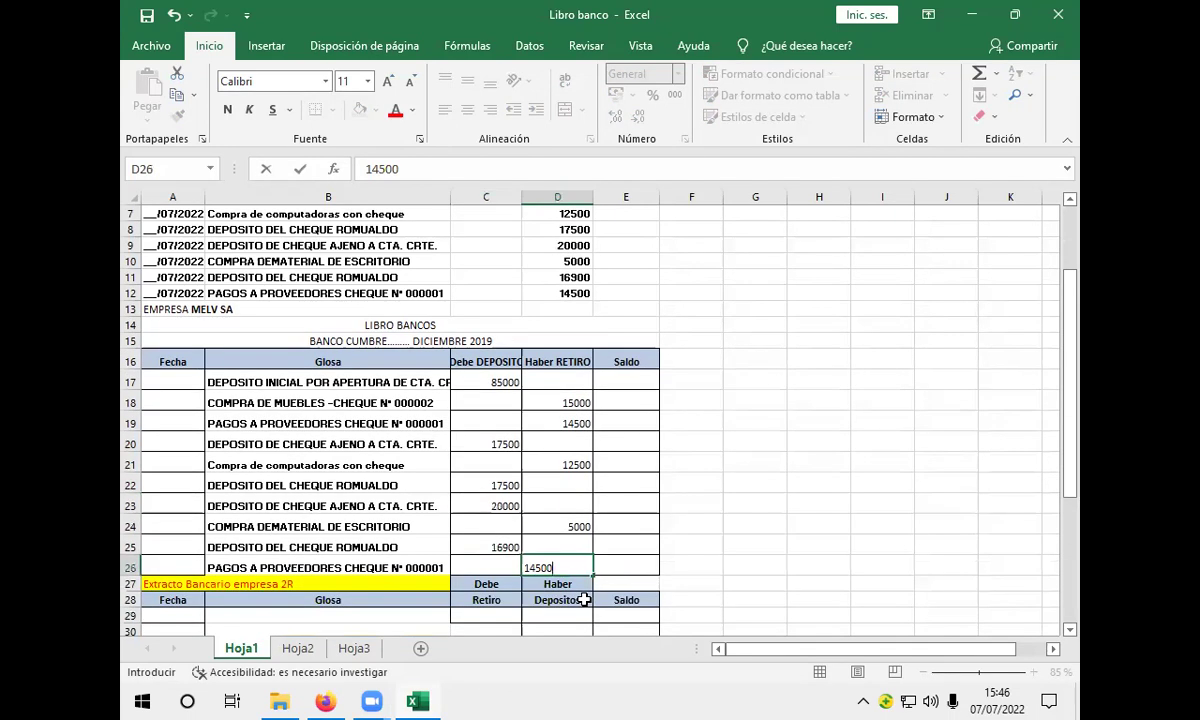
{"action": "key", "text": "Return"}
Enter 85000 in E17 as the opening balance in the Saldo column of Libro Bancos.
{"action": "scroll", "coordinate": [620, 526], "scroll_direction": "down", "scroll_amount": 1}
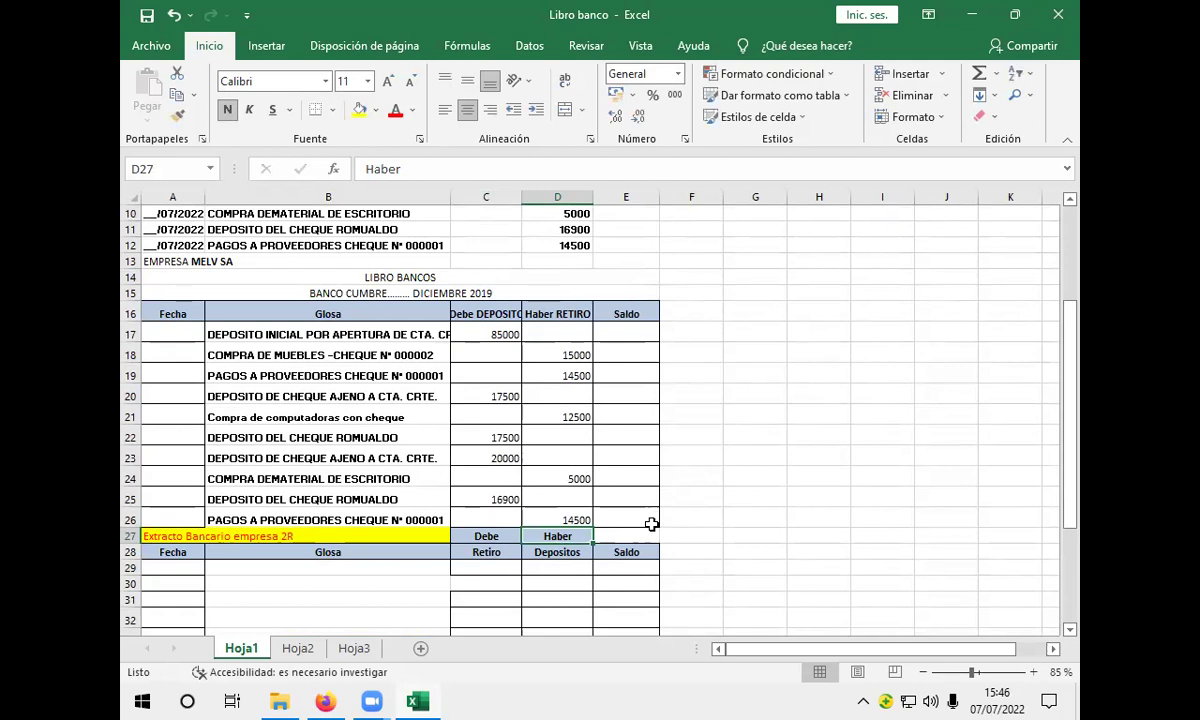
{"action": "left_click", "coordinate": [636, 334]}
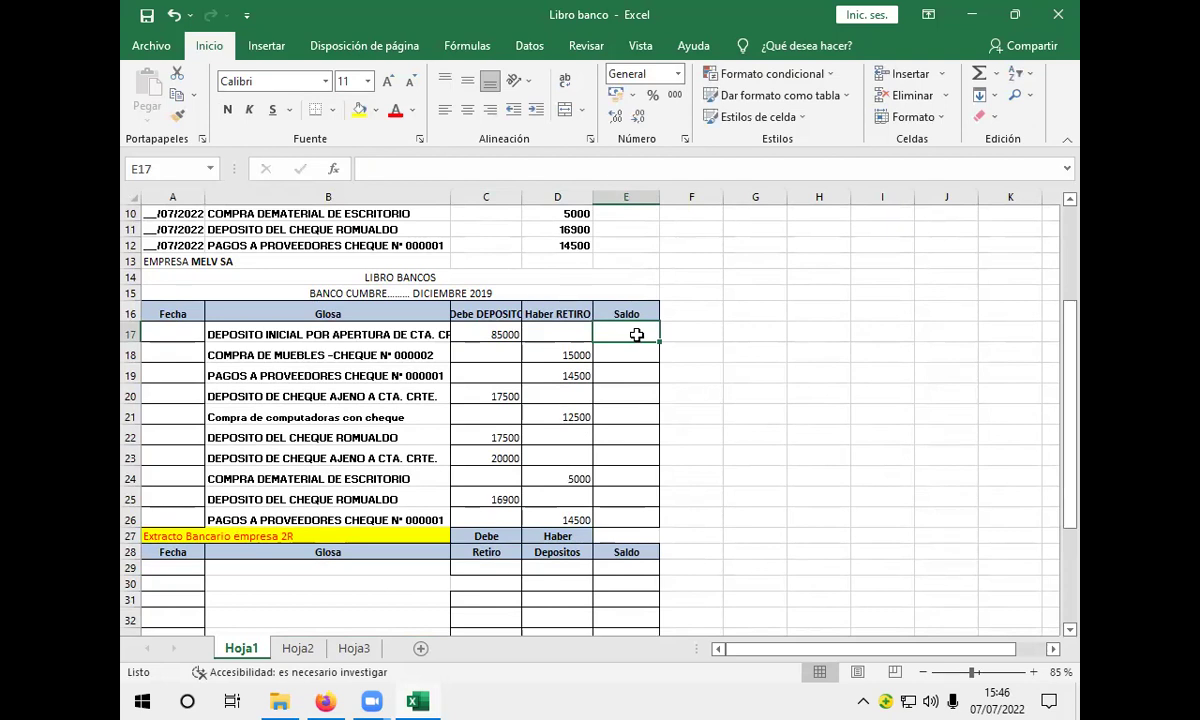
{"action": "type", "text": "8"}
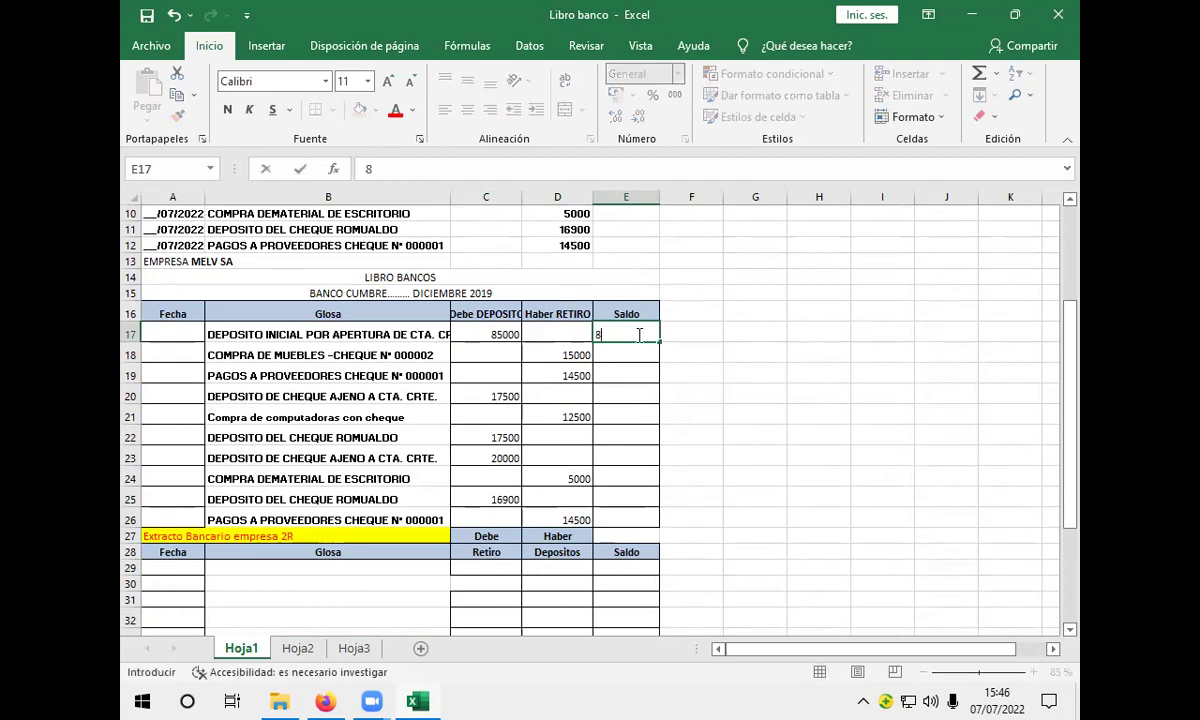
{"action": "type", "text": "5000"}
{"action": "key", "text": "Return"}
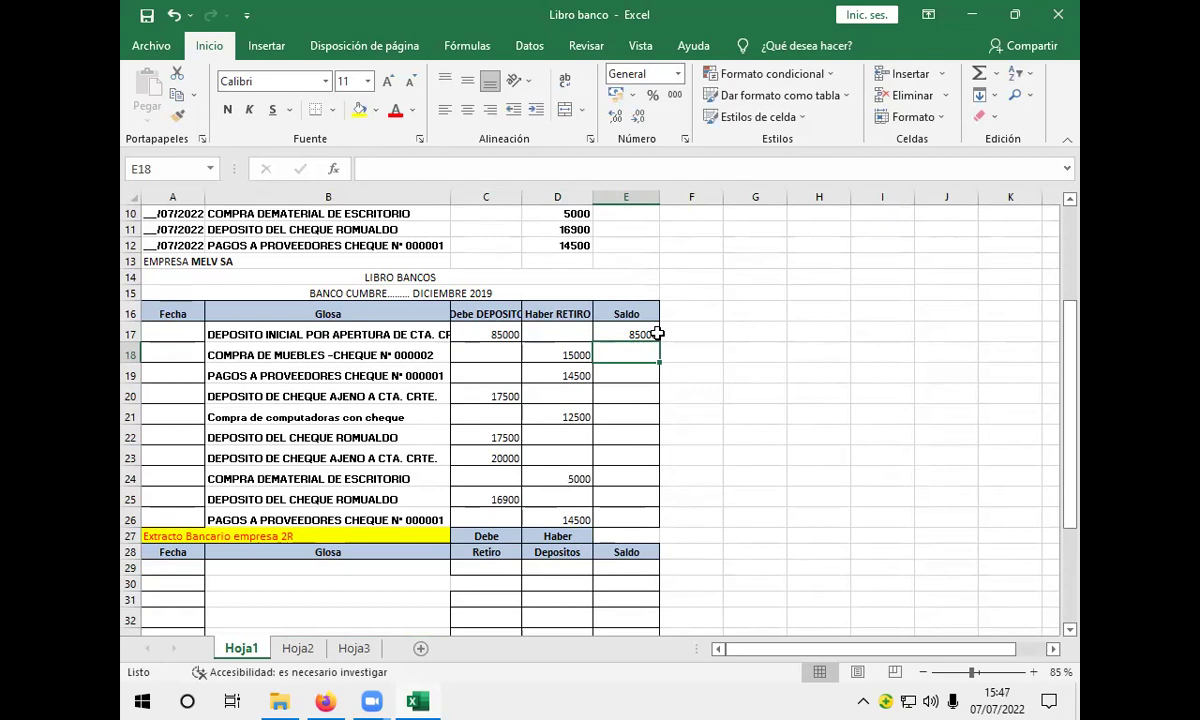
Enter the running balance formula +E17+C18-D18 in E18, adding the deposit and subtracting the withdrawal from the previous balance.
{"action": "type", "text": "+"}
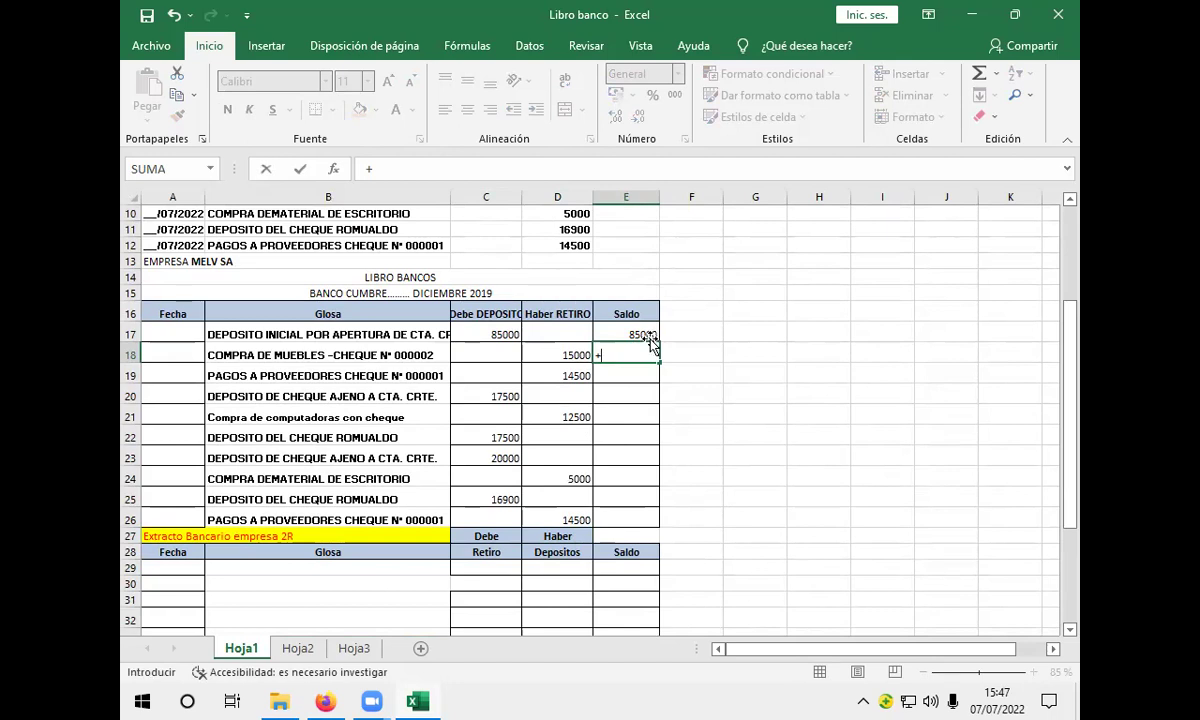
{"action": "left_click", "coordinate": [648, 337]}
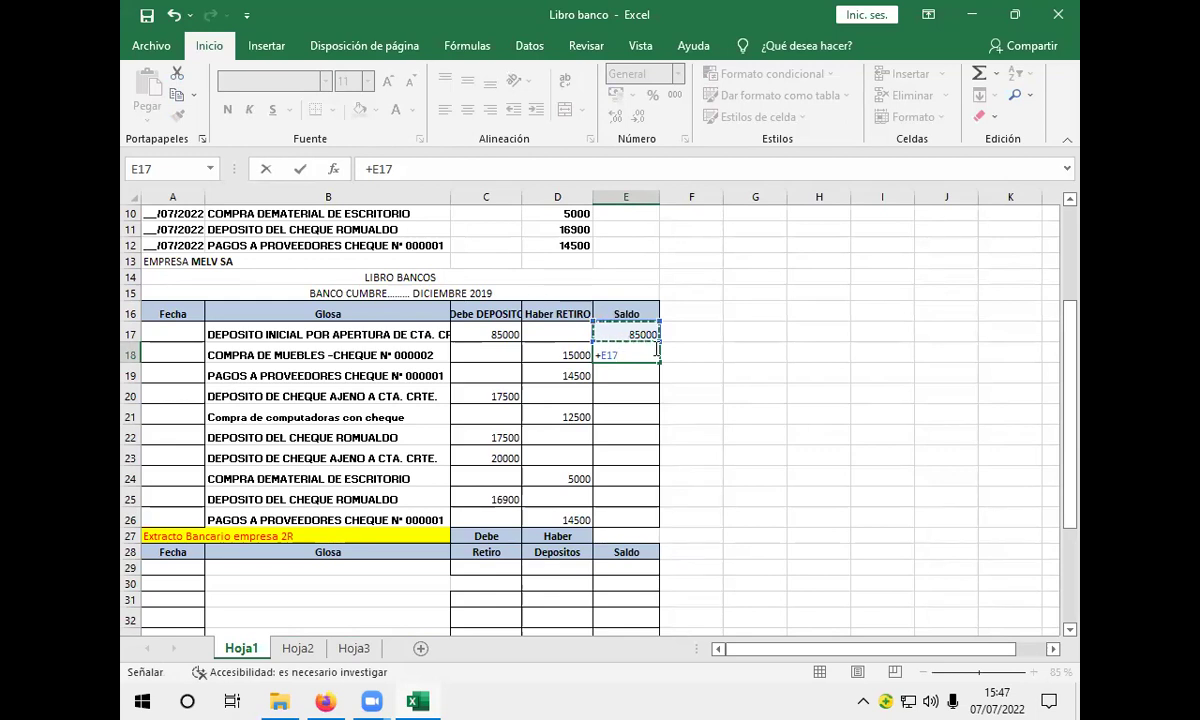
{"action": "type", "text": "+"}
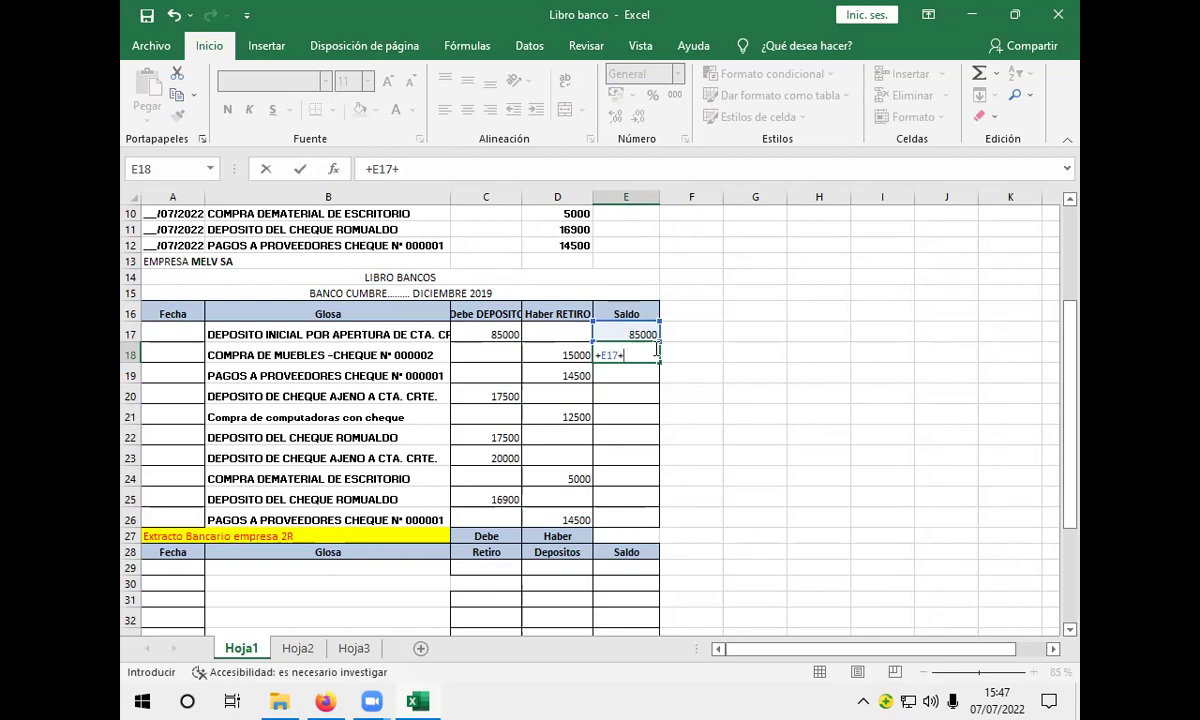
{"action": "left_click", "coordinate": [516, 360]}
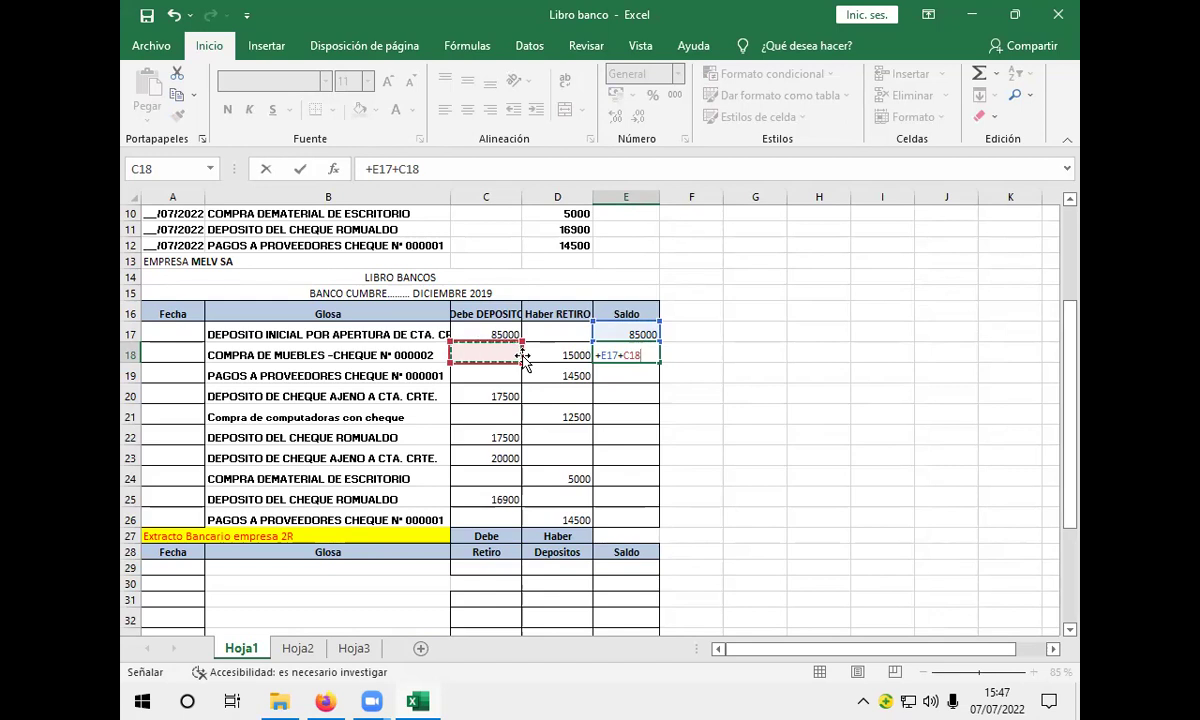
{"action": "type", "text": "-"}
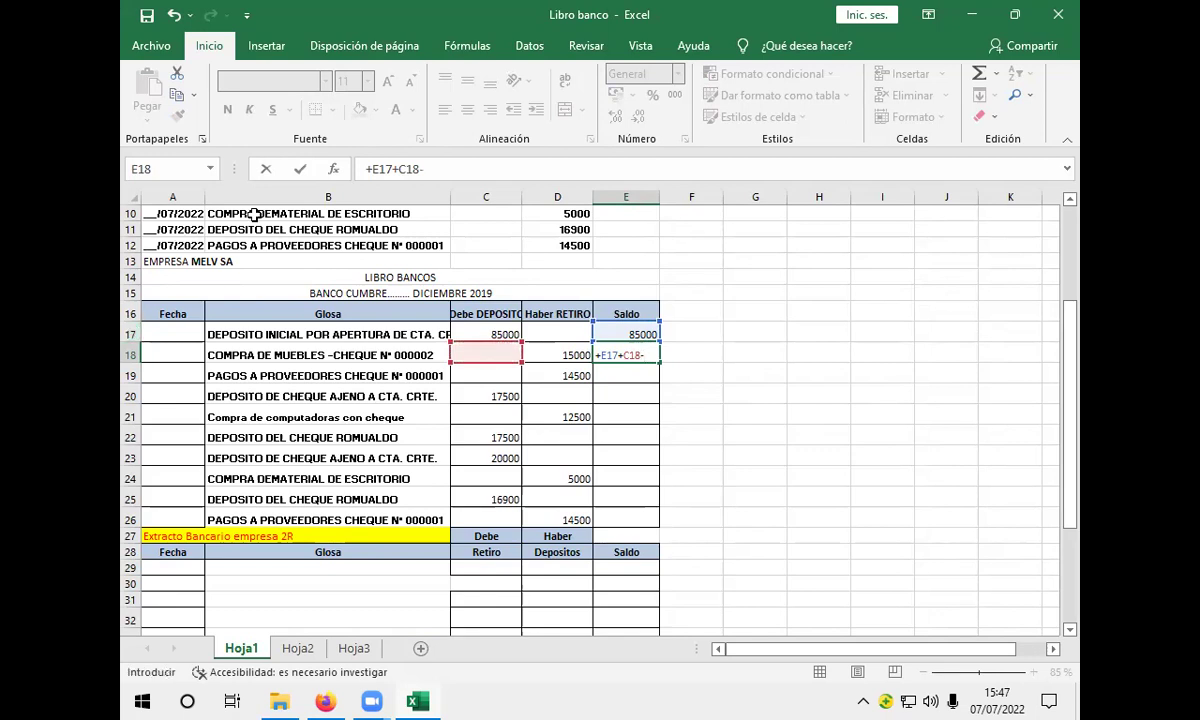
{"action": "left_click", "coordinate": [556, 351]}
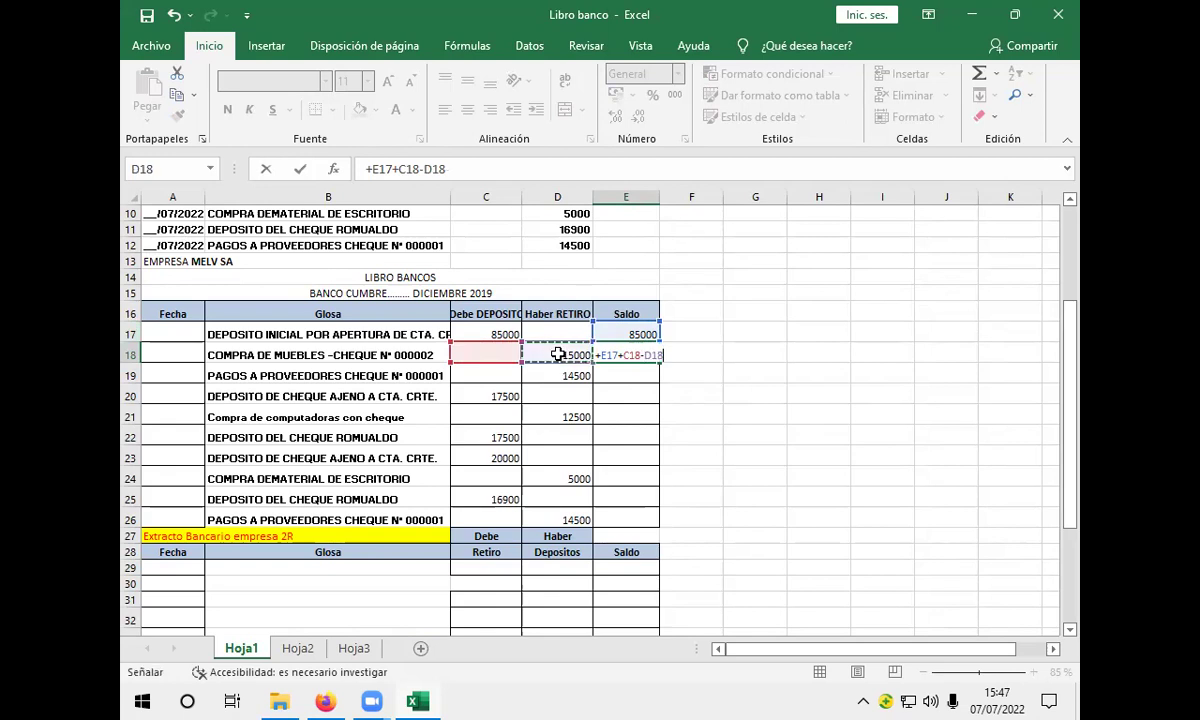
{"action": "key", "text": "Return"}
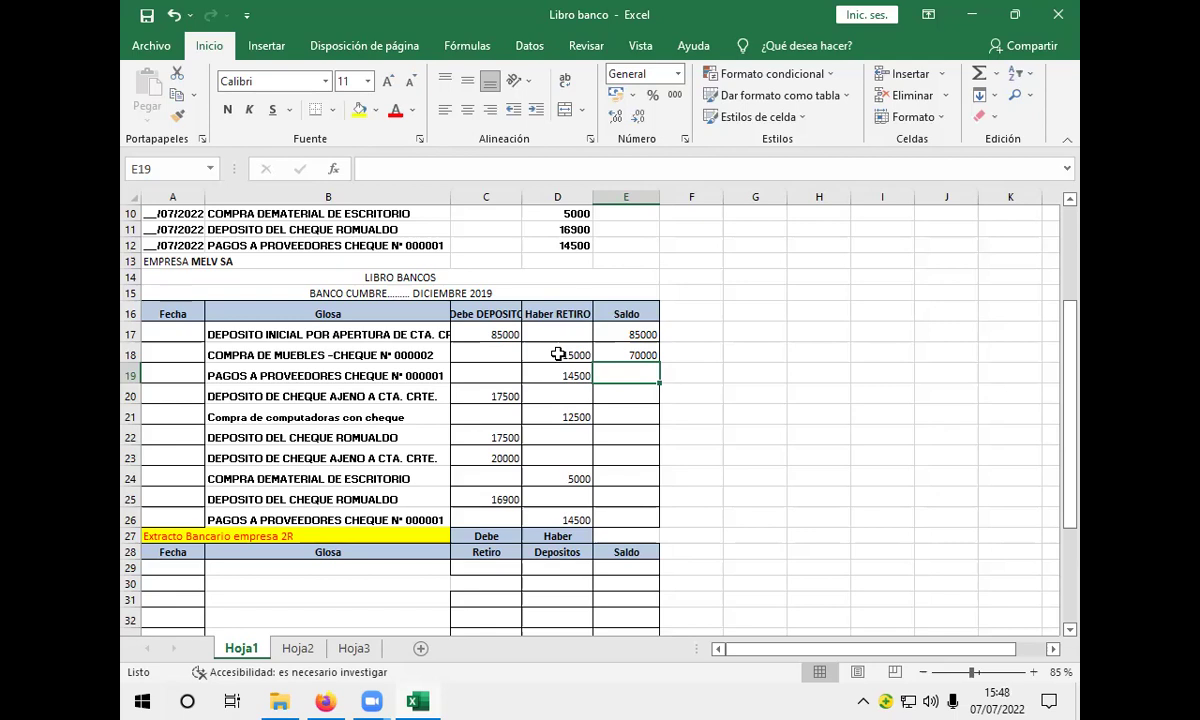
Fill the balance formula from E18 down to E26 to complete the Saldo column of Libro Bancos.
{"action": "left_click", "coordinate": [640, 354]}
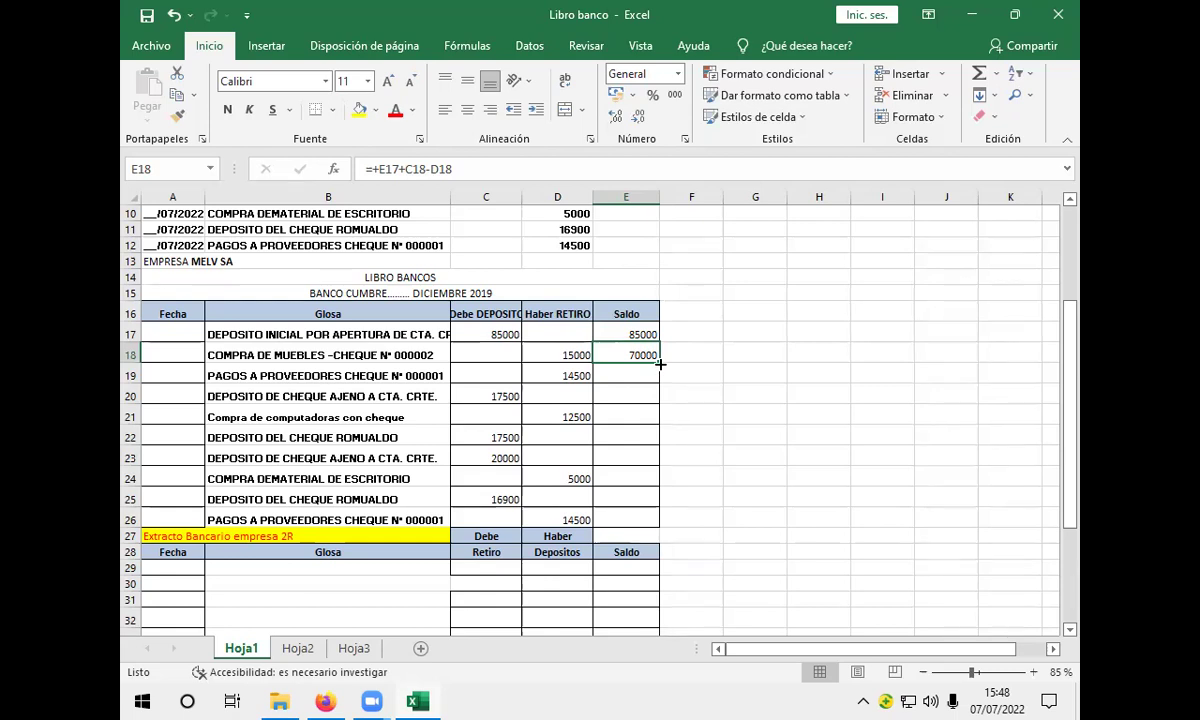
{"action": "left_click_drag", "start_coordinate": [660, 365], "coordinate": [651, 513]}
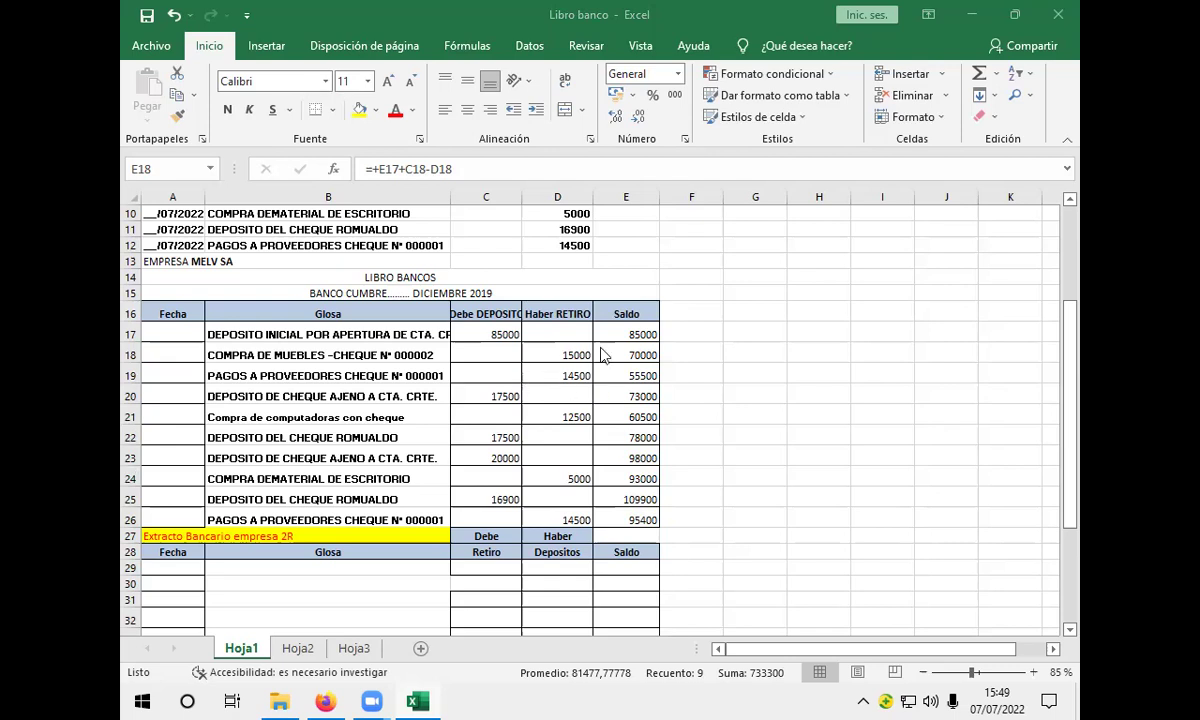
{"action": "key", "text": "Escape"}
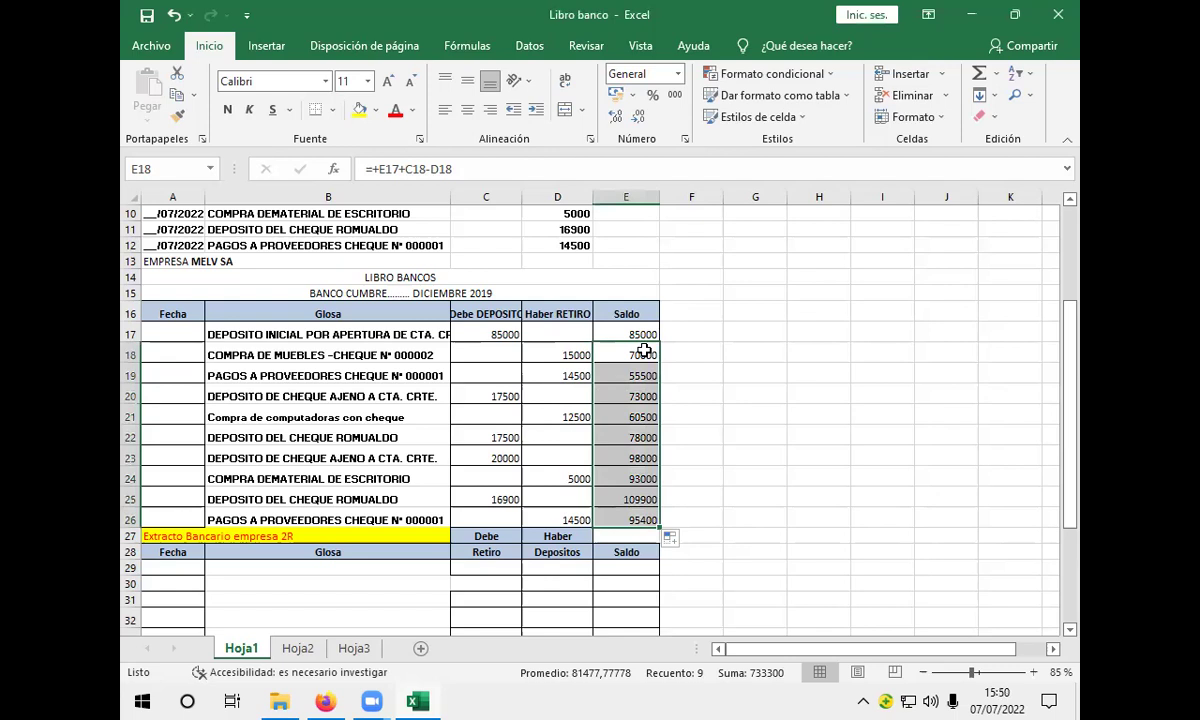
Examine the cell references in the E18 balance formula without changing them.
{"action": "double_click", "coordinate": [643, 352]}
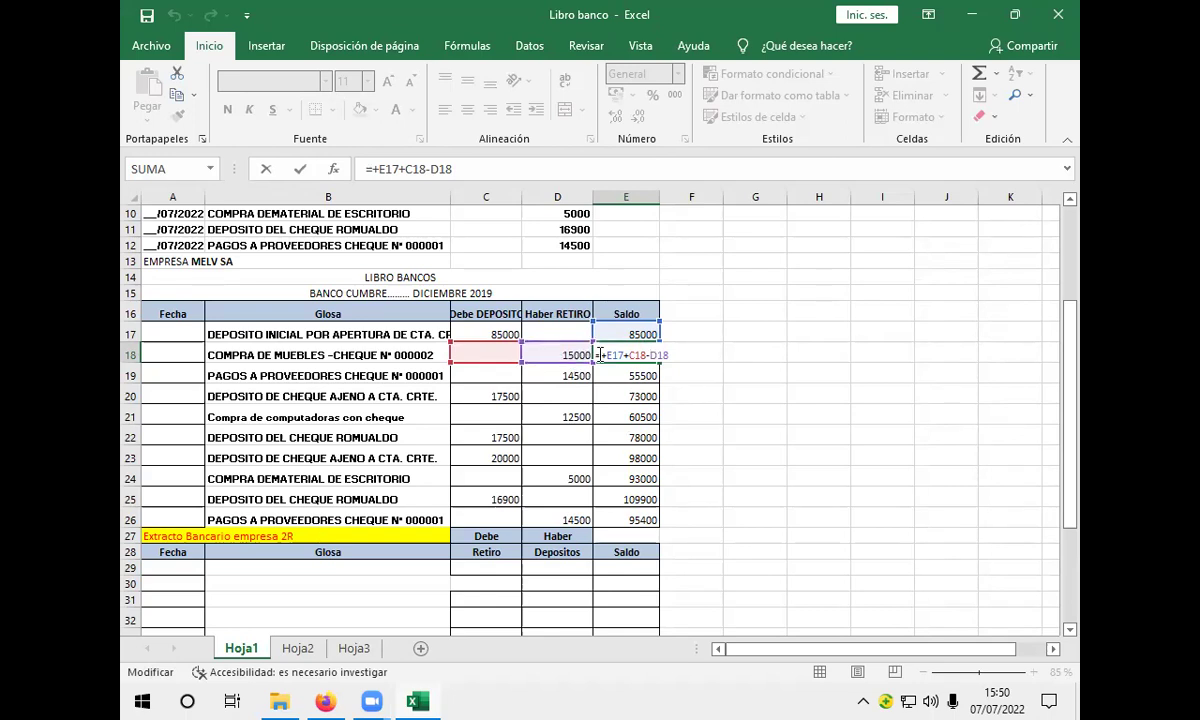
{"action": "key", "text": "Return"}
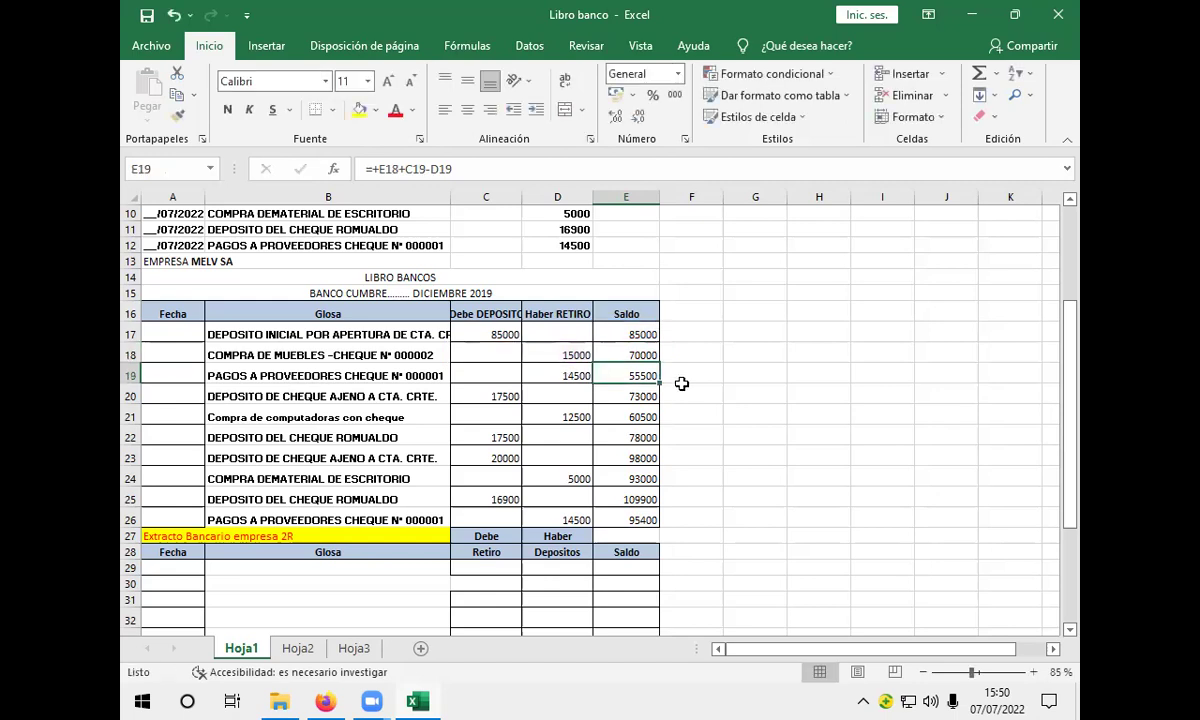
{"action": "scroll", "coordinate": [683, 402], "scroll_direction": "down", "scroll_amount": 2}
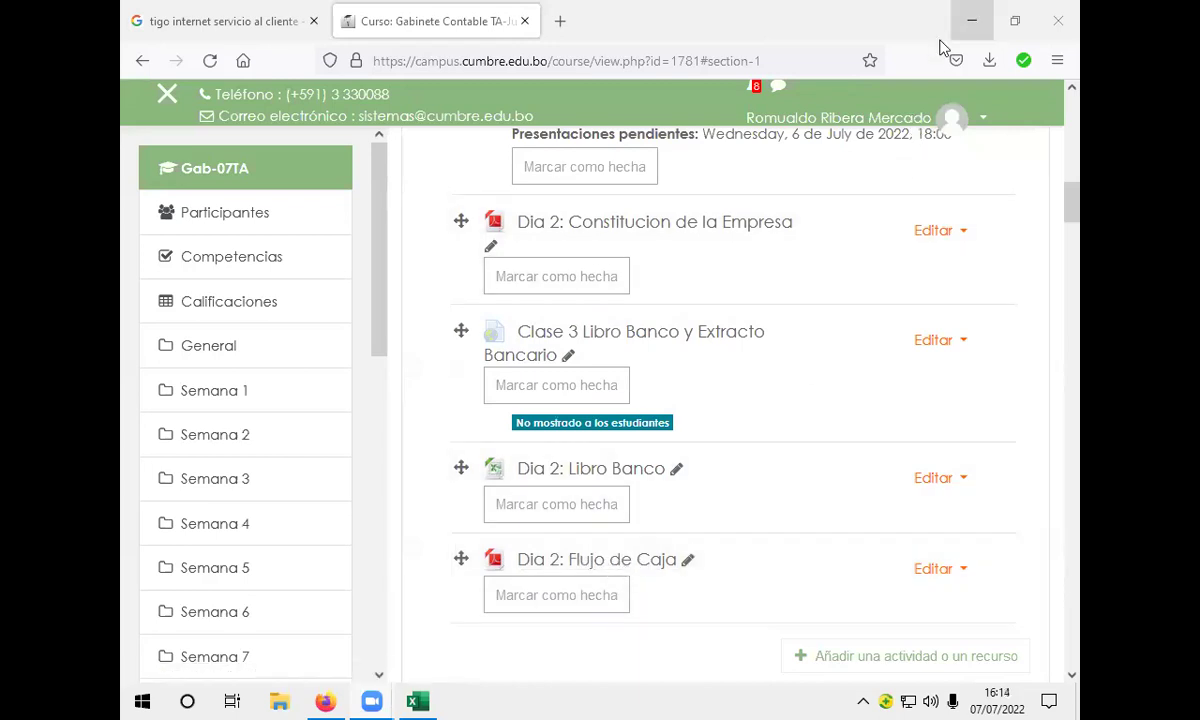
Minimize the browser and open the cash flow exercise flujo de caja #1.pdf from the desktop.
{"action": "left_click", "coordinate": [966, 24]}
{"action": "double_click", "coordinate": [345, 220]}
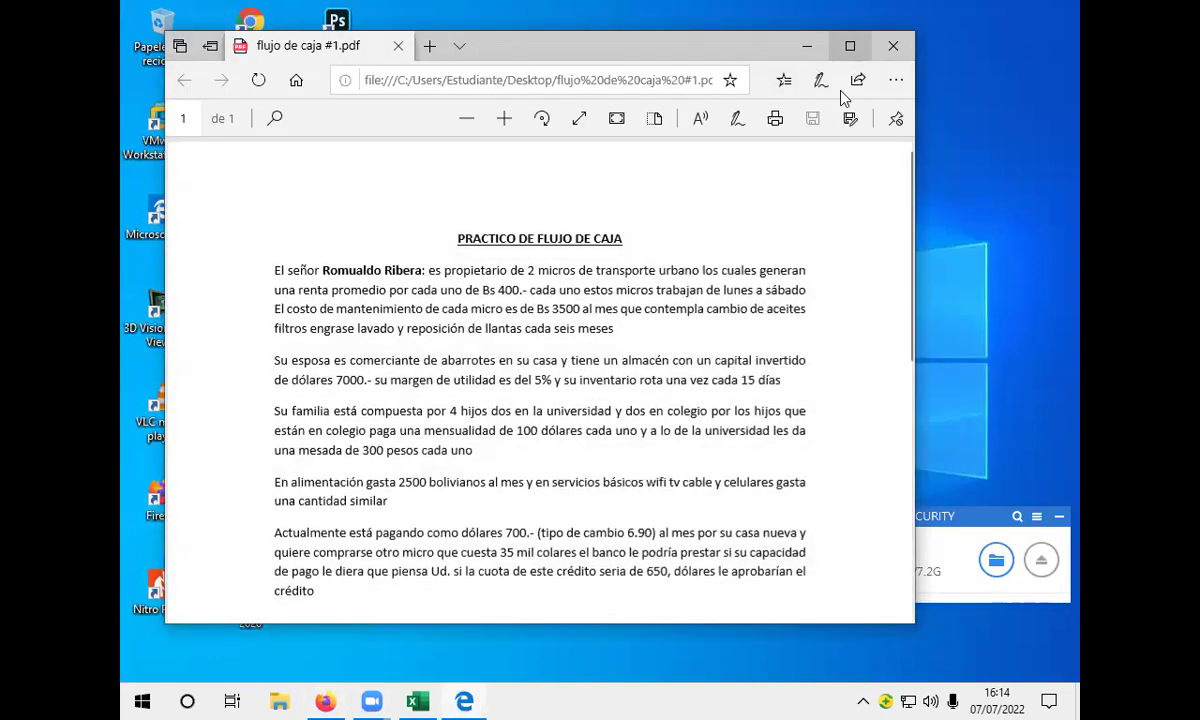
Maximize the cash-flow exercise PDF and review its full statement.
{"action": "left_click", "coordinate": [850, 45]}
{"action": "scroll", "coordinate": [620, 297], "scroll_direction": "down", "scroll_amount": 1}
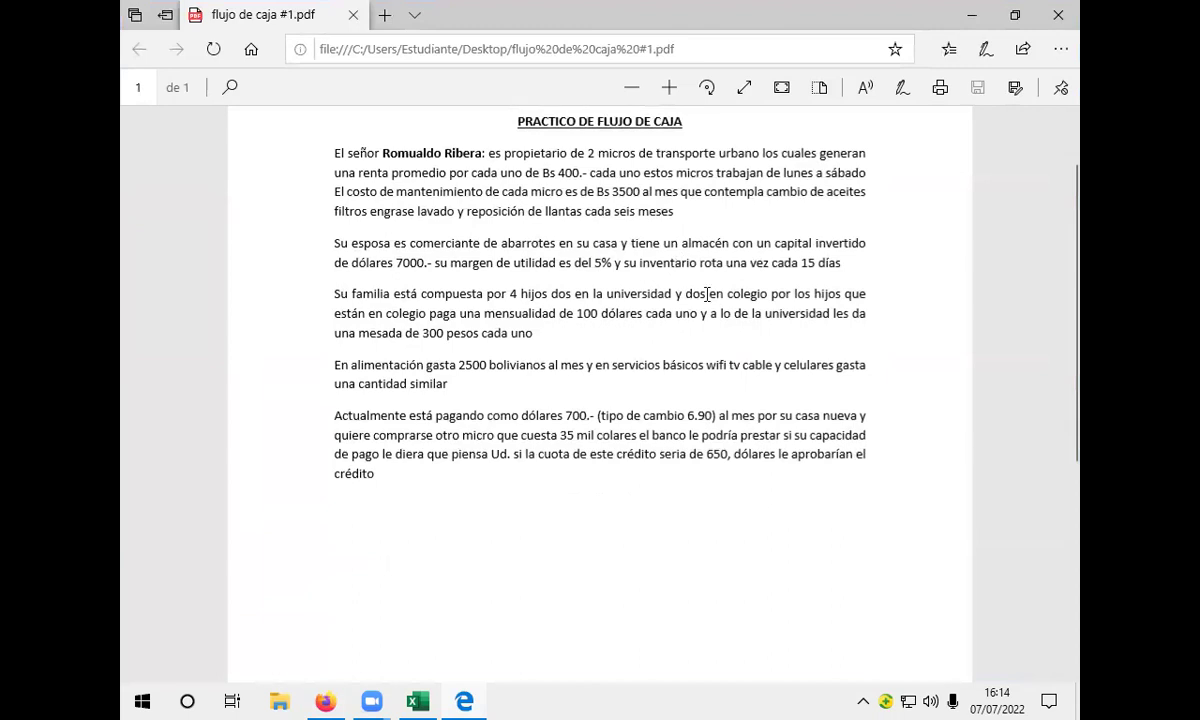
{"action": "left_click_drag", "start_coordinate": [515, 121], "coordinate": [913, 513]}
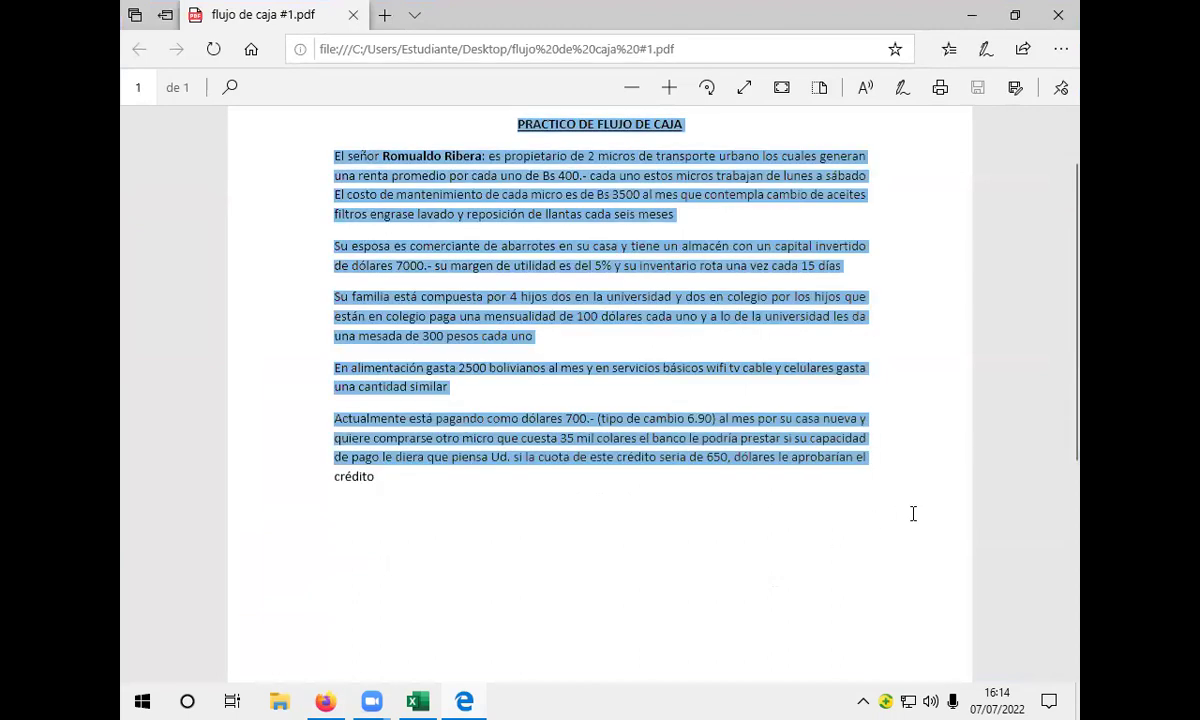
{"action": "left_click", "coordinate": [466, 573]}
{"action": "left_click", "coordinate": [464, 701]}
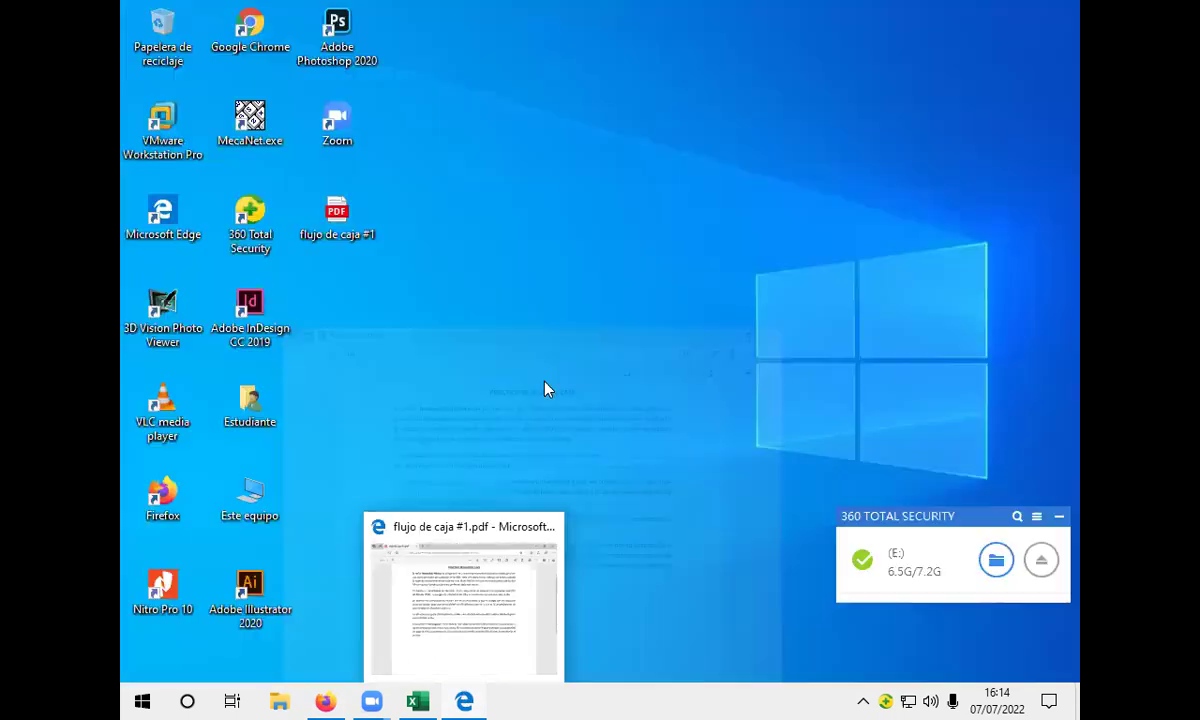
{"action": "left_click", "coordinate": [464, 701]}
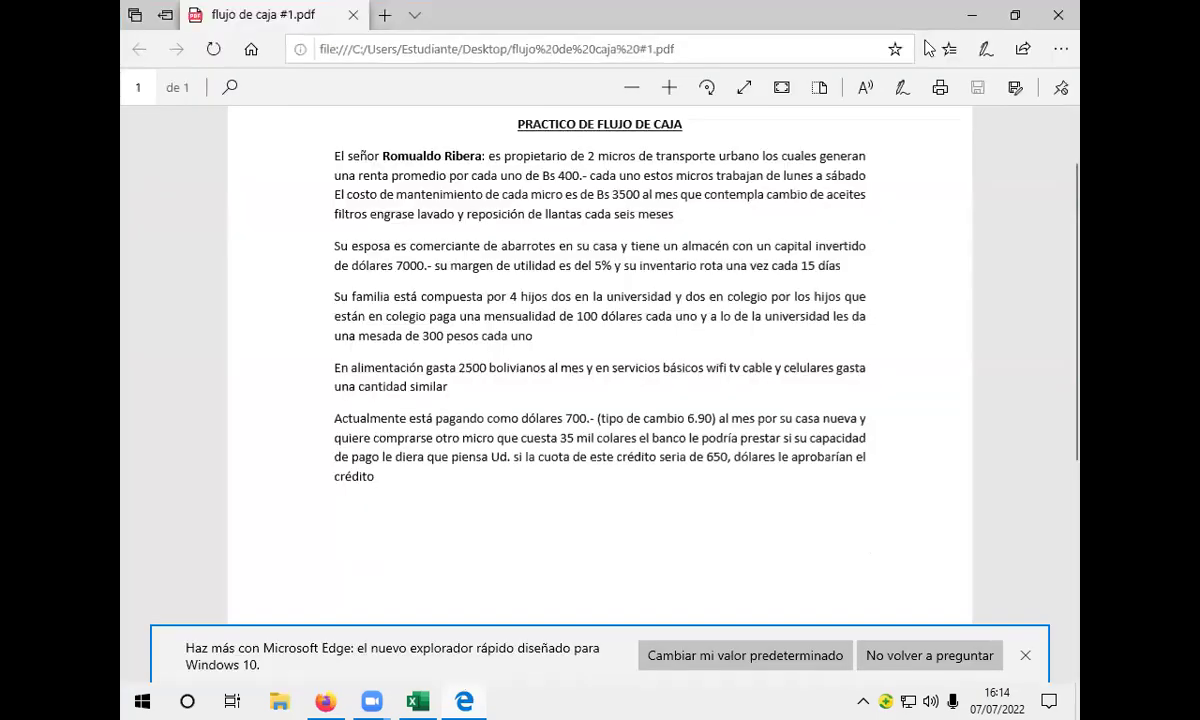
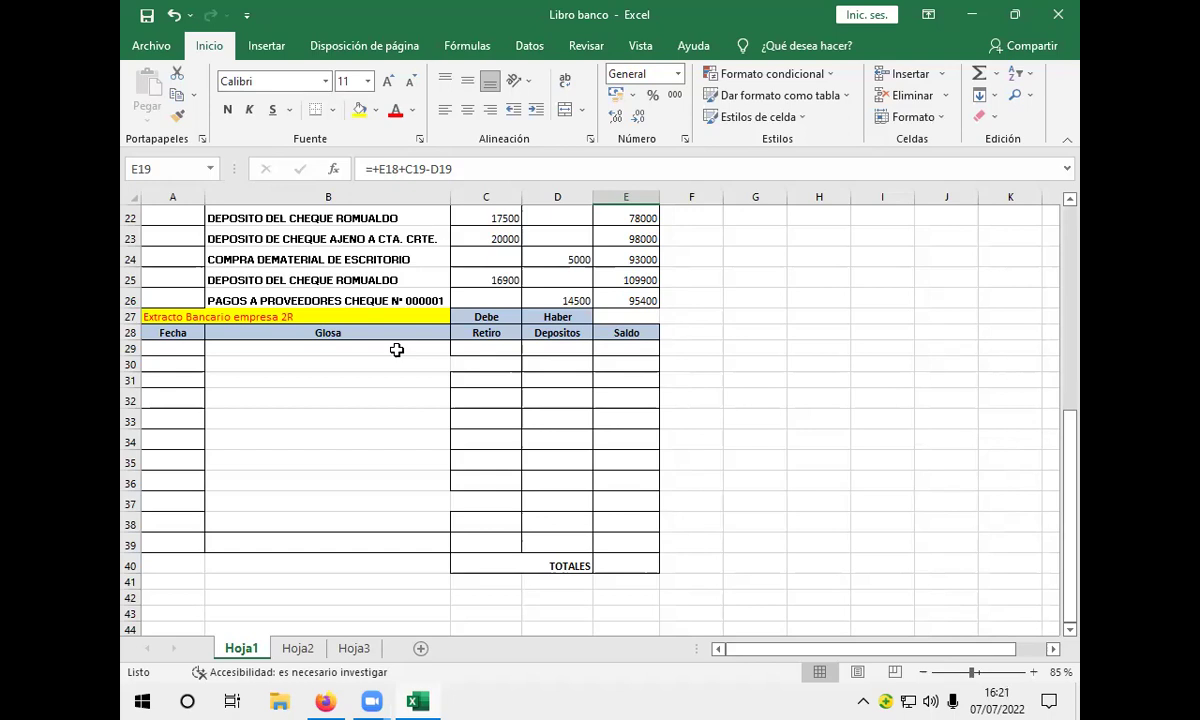
Copy the ten Glosa descriptions in B17:B26 of the bank book into the Extracto Bancario table starting at B29.
{"action": "scroll", "coordinate": [397, 300], "scroll_direction": "up", "scroll_amount": 2}
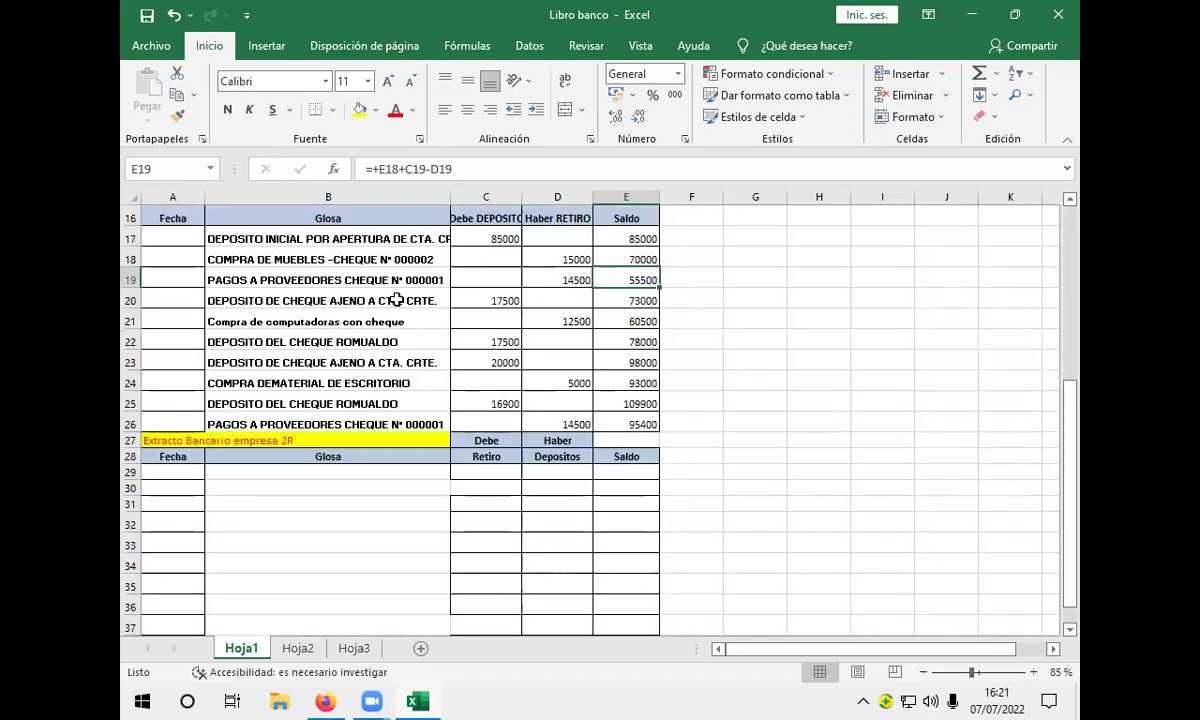
{"action": "scroll", "coordinate": [397, 300], "scroll_direction": "down", "scroll_amount": 1}
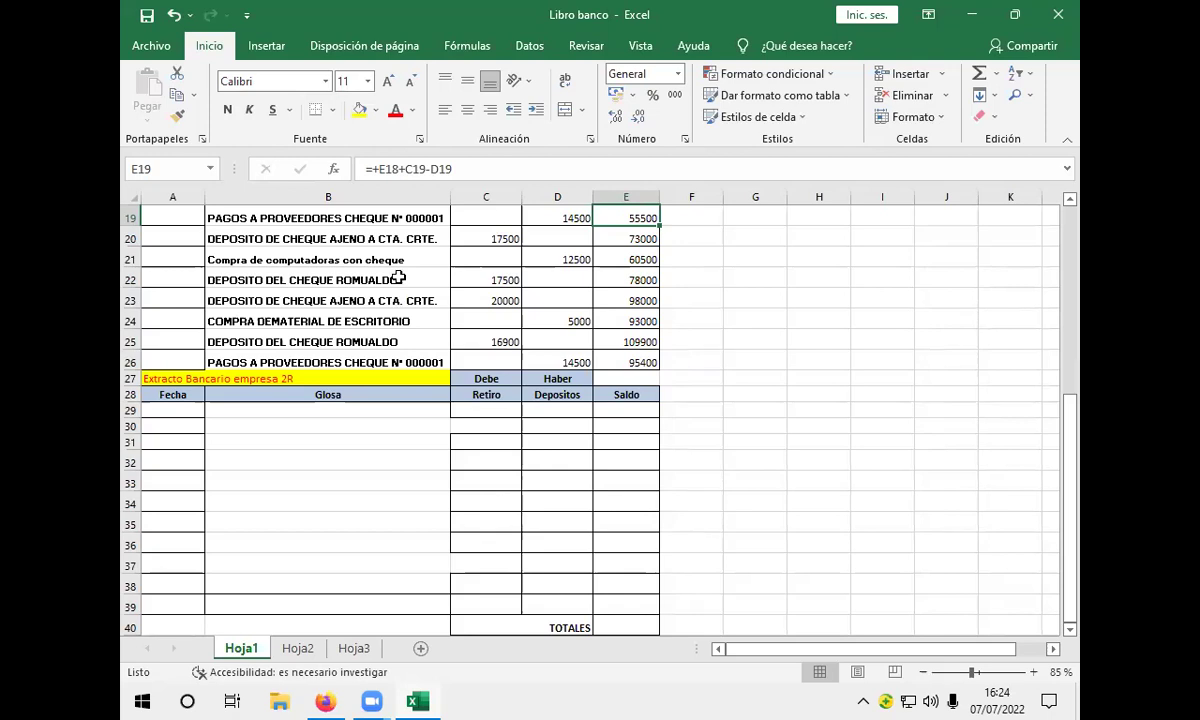
{"action": "scroll", "coordinate": [398, 279], "scroll_direction": "up", "scroll_amount": 1}
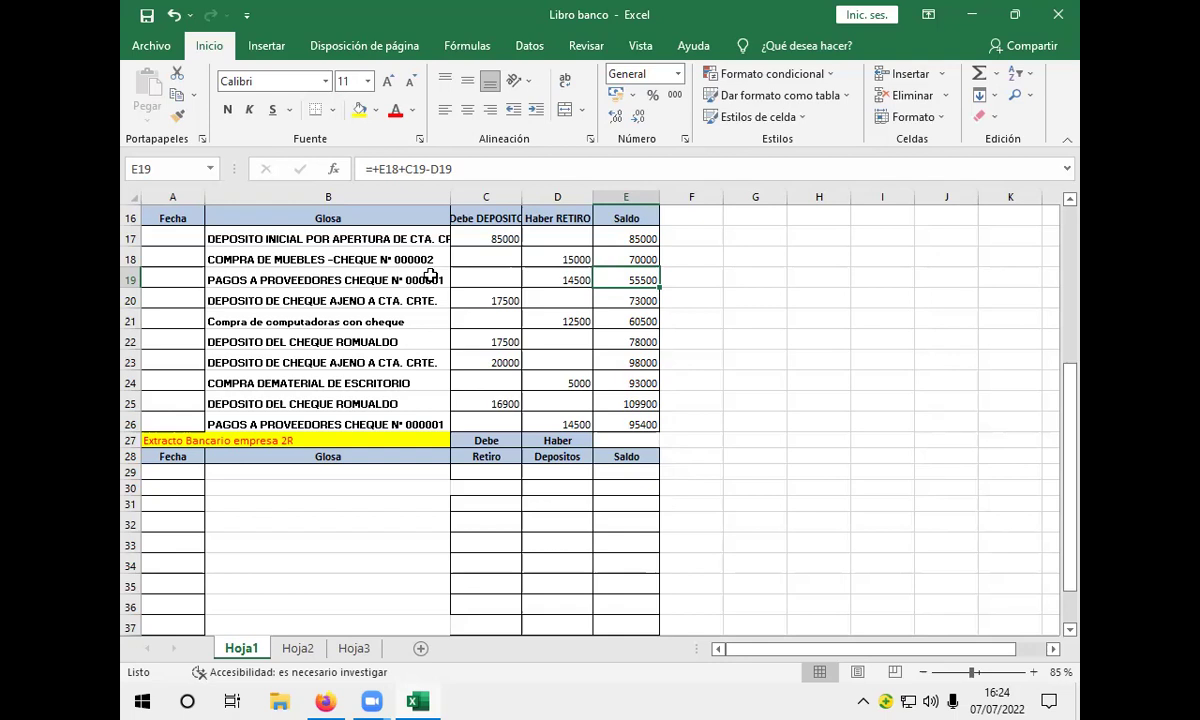
{"action": "left_click", "coordinate": [370, 484]}
{"action": "left_click", "coordinate": [366, 476]}
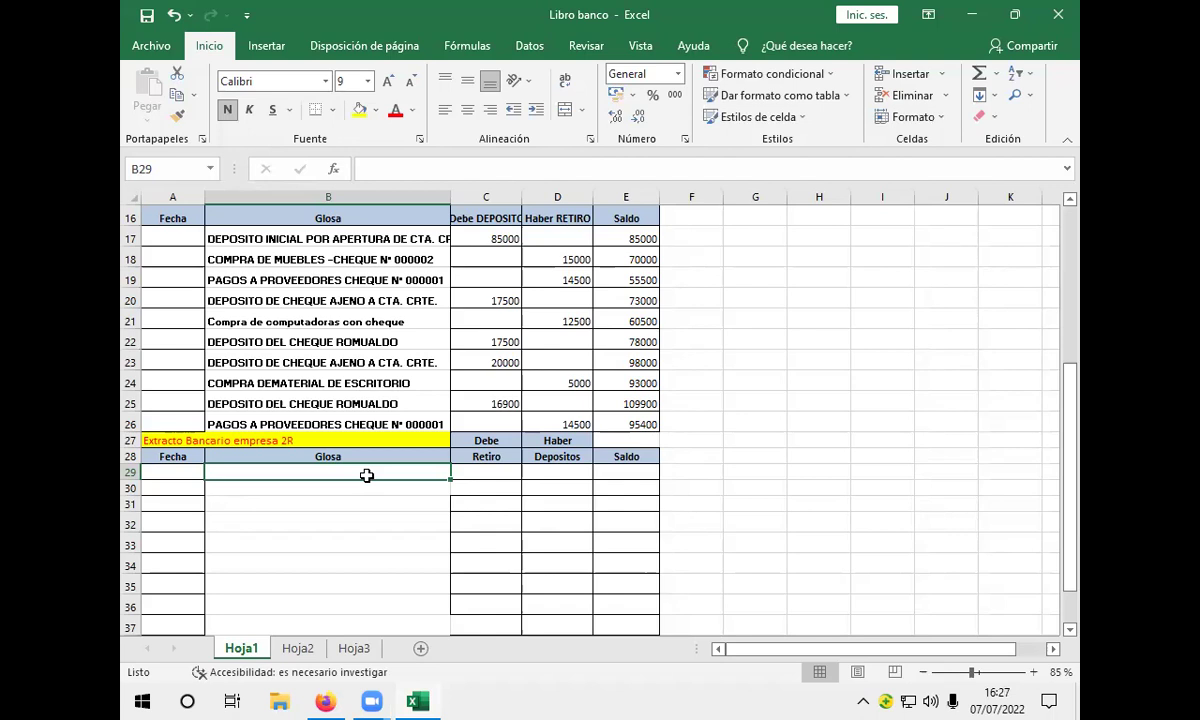
{"action": "left_click", "coordinate": [366, 237]}
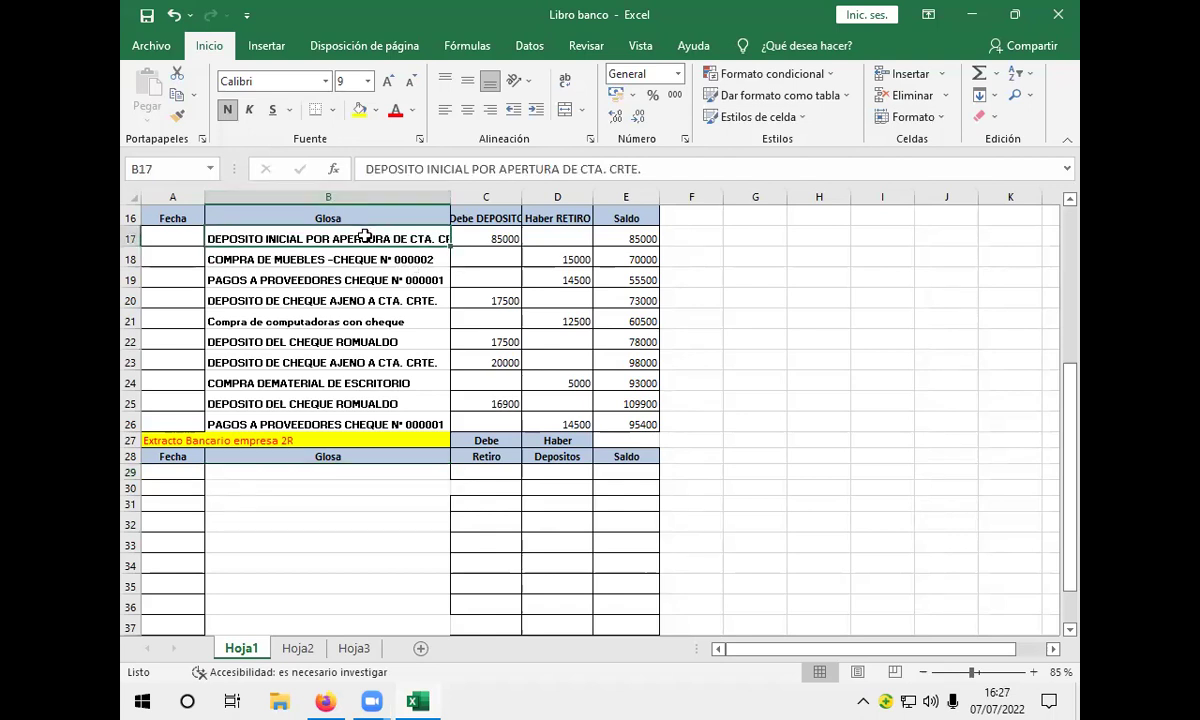
{"action": "left_click_drag", "start_coordinate": [378, 231], "coordinate": [421, 234]}
{"action": "left_click_drag", "start_coordinate": [421, 238], "coordinate": [436, 420]}
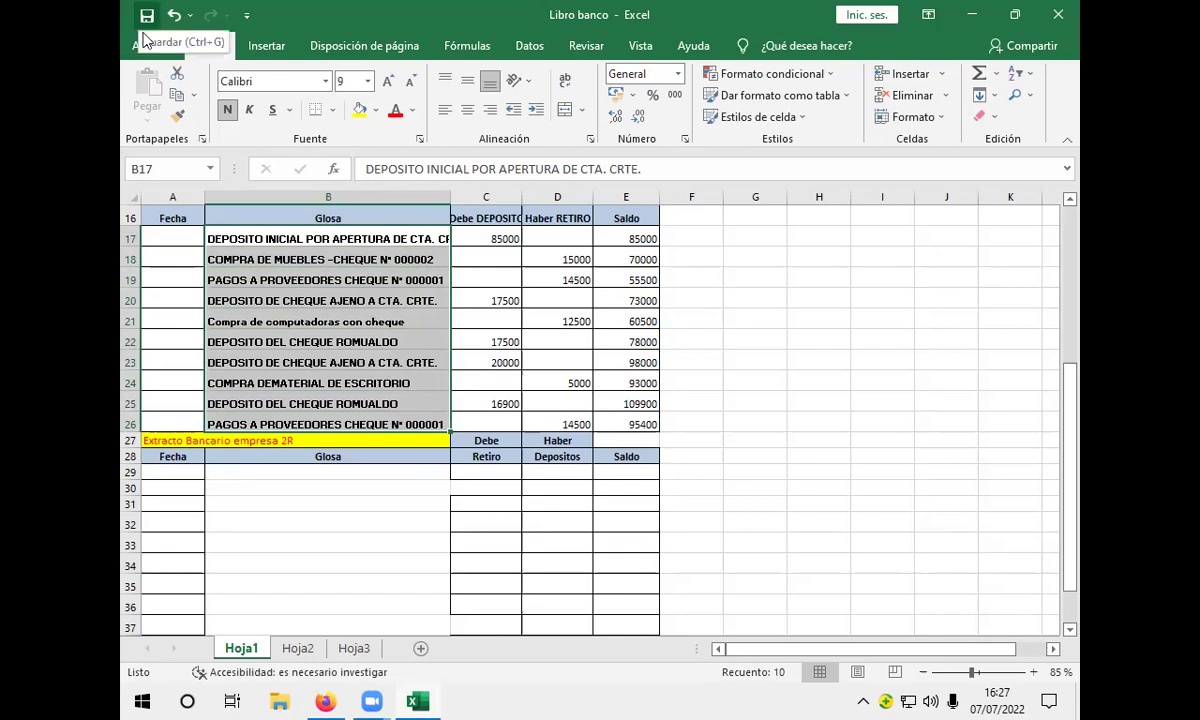
{"action": "left_click", "coordinate": [177, 95]}
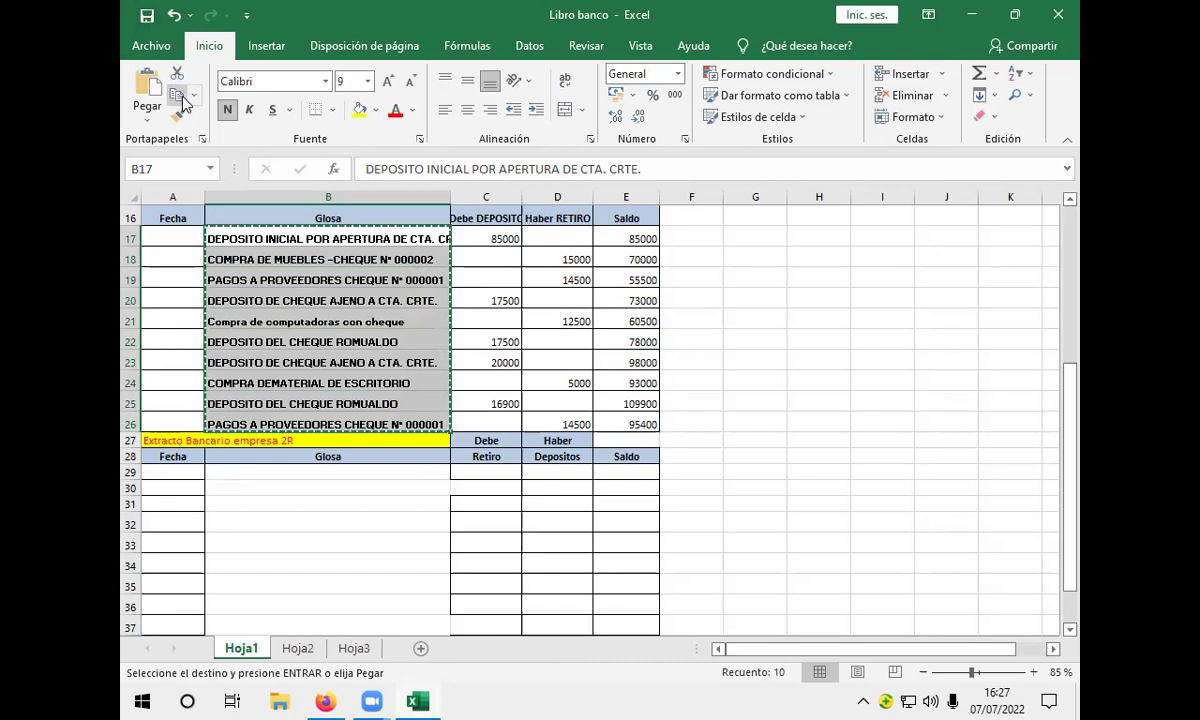
{"action": "left_click", "coordinate": [280, 477]}
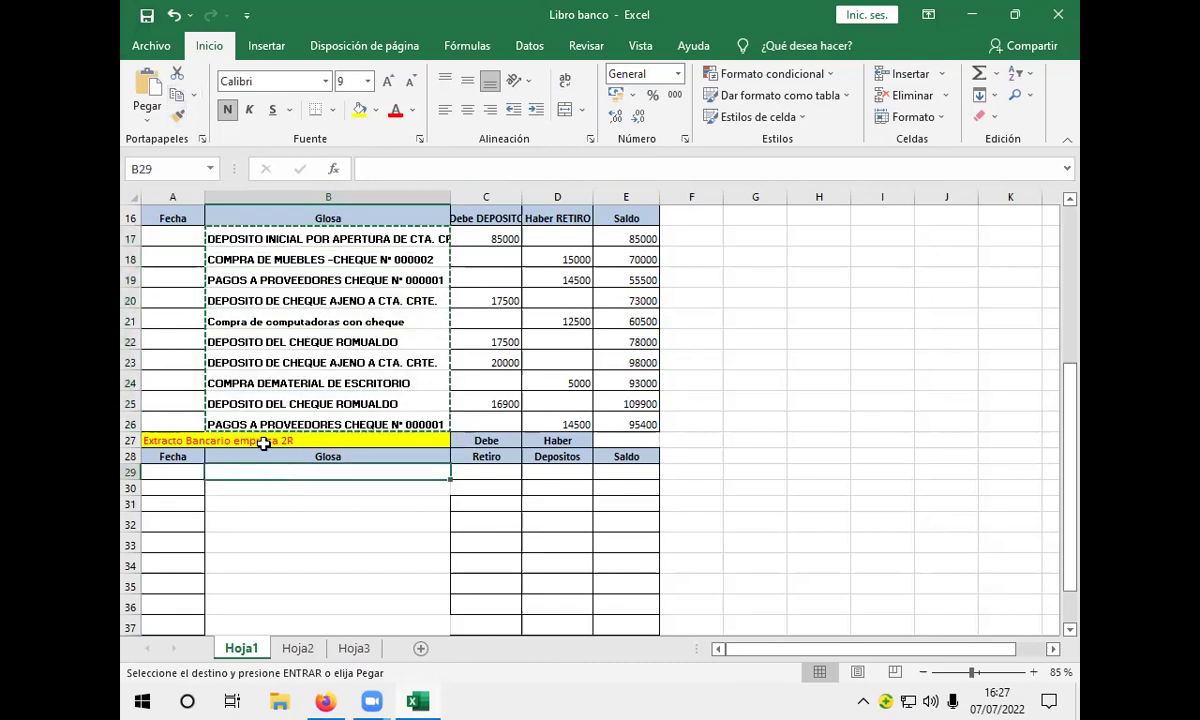
{"action": "left_click", "coordinate": [147, 107]}
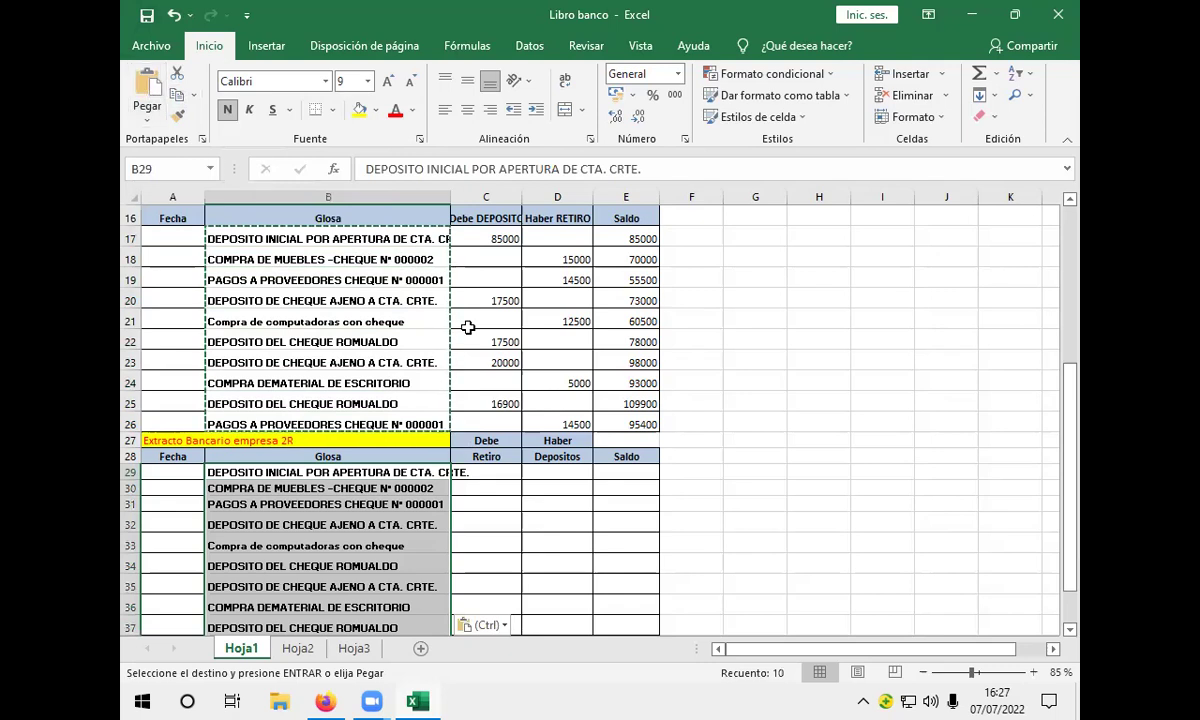
{"action": "scroll", "coordinate": [466, 324], "scroll_direction": "down", "scroll_amount": 1}
{"action": "scroll", "coordinate": [501, 364], "scroll_direction": "down", "scroll_amount": 1}
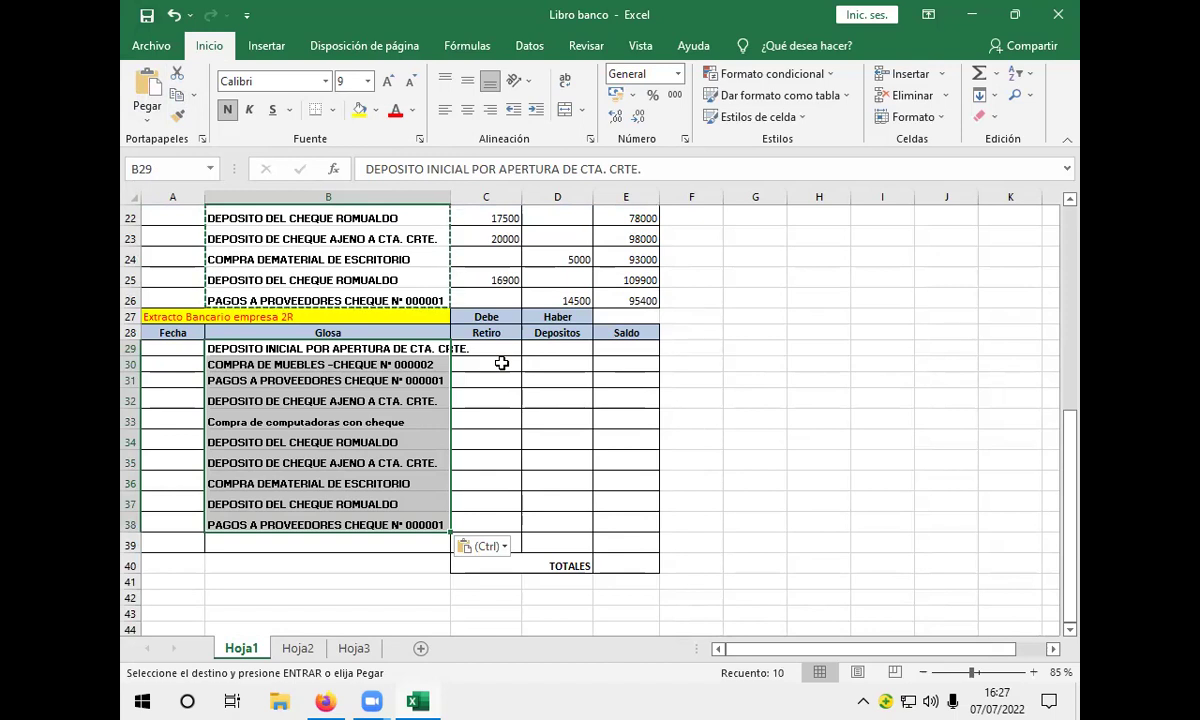
{"action": "scroll", "coordinate": [501, 364], "scroll_direction": "up", "scroll_amount": 3}
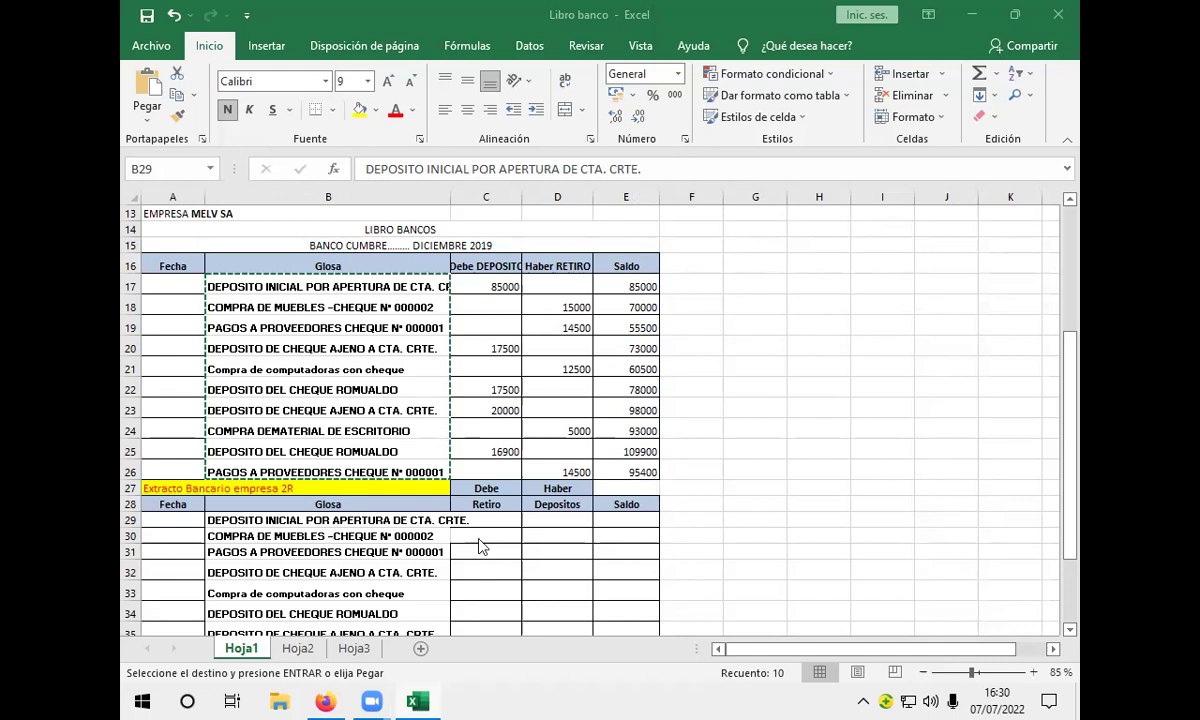
{"action": "key", "text": "ctrl+v"}
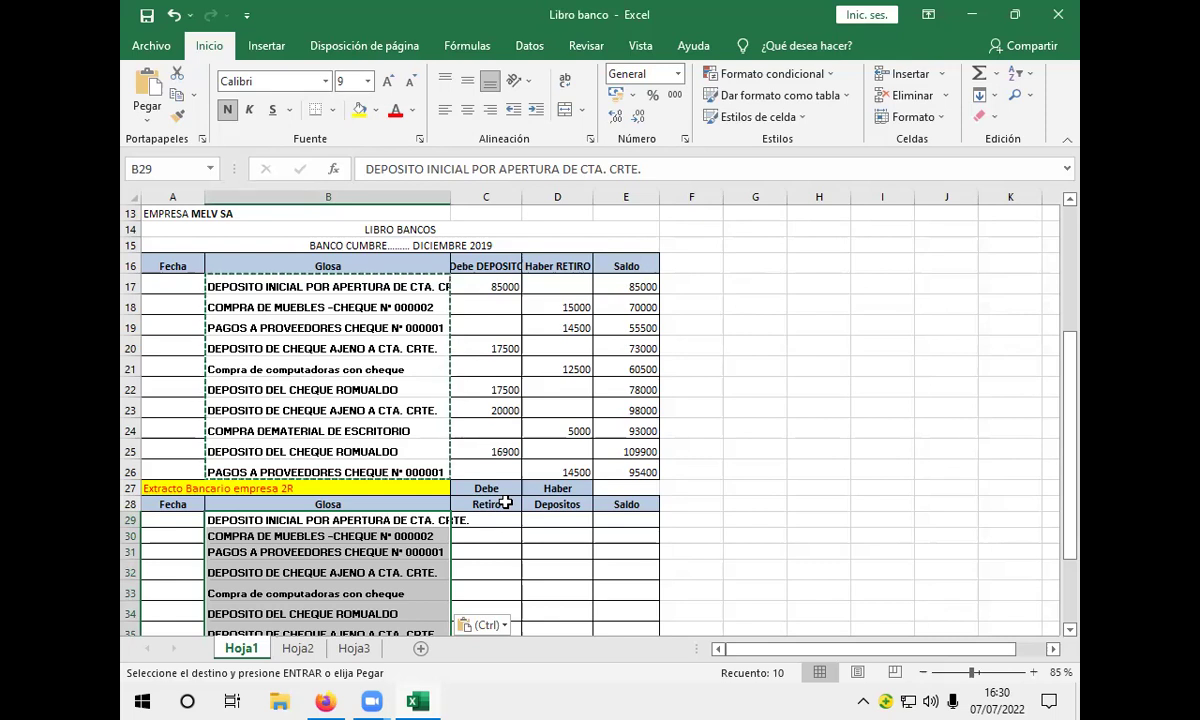
{"action": "scroll", "coordinate": [505, 502], "scroll_direction": "down", "scroll_amount": 1}
{"action": "scroll", "coordinate": [505, 502], "scroll_direction": "up", "scroll_amount": 1}
{"action": "scroll", "coordinate": [505, 502], "scroll_direction": "down", "scroll_amount": 2}
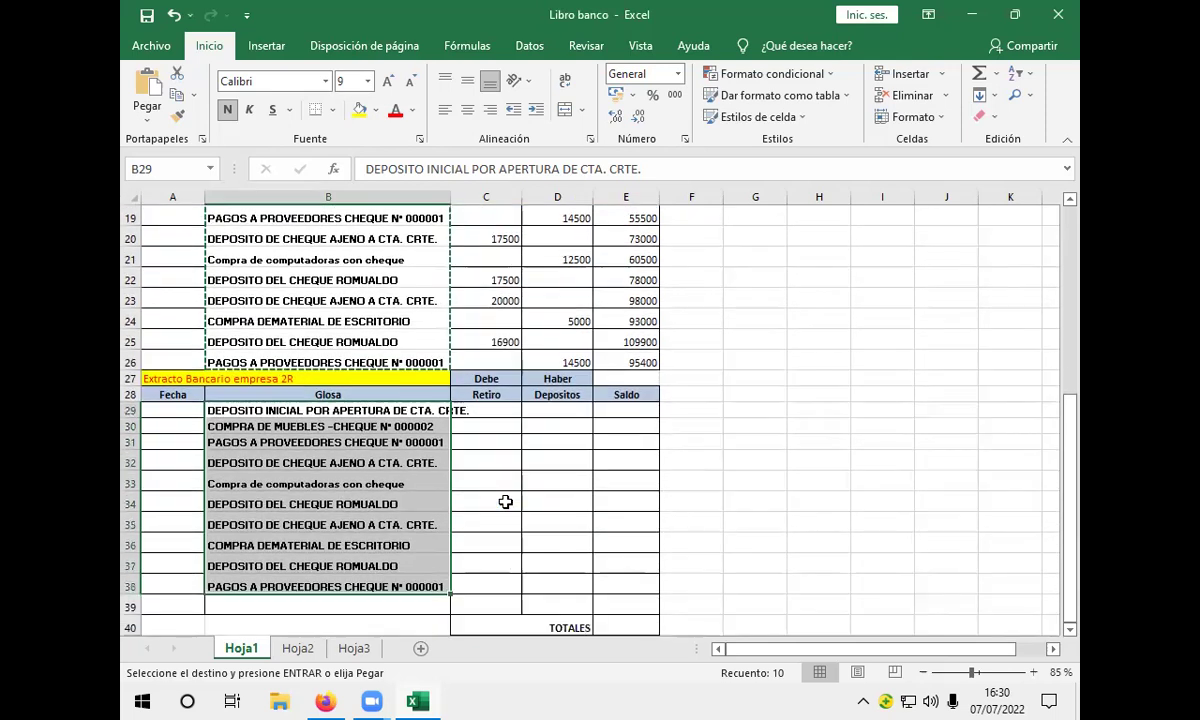
{"action": "scroll", "coordinate": [505, 502], "scroll_direction": "up", "scroll_amount": 3}
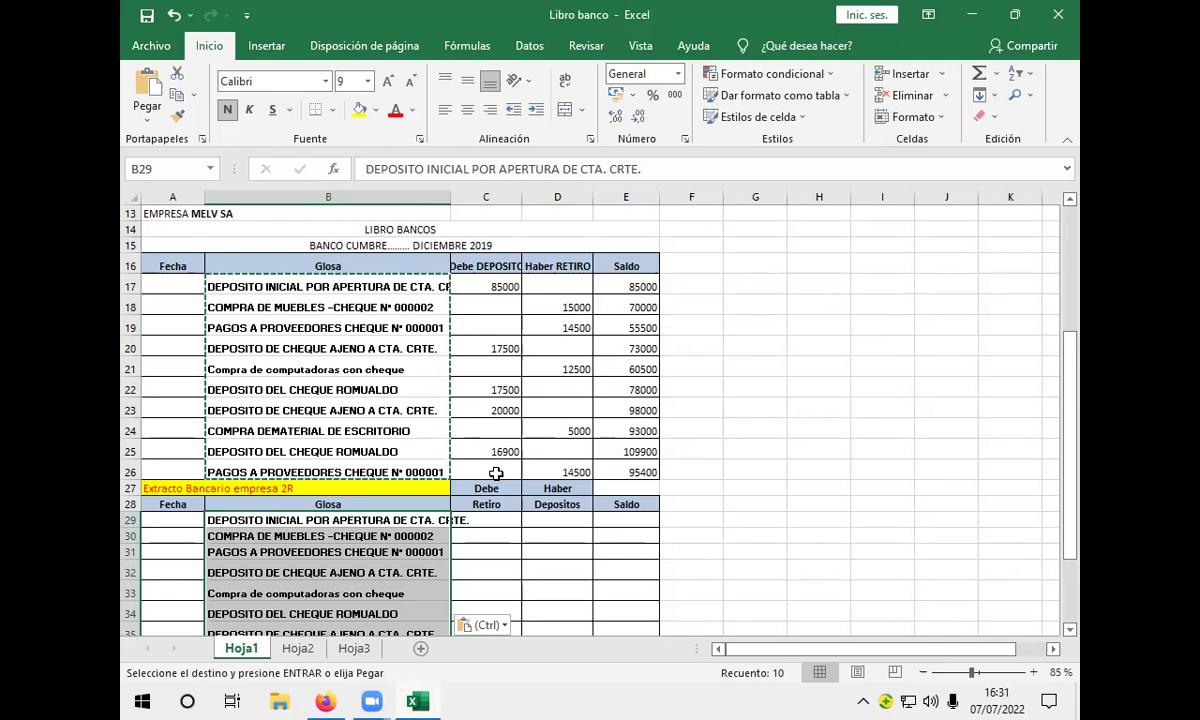
Enter 85000 in the Depositos column of the bank statement for the initial account-opening deposit (D29).
{"action": "scroll", "coordinate": [496, 472], "scroll_direction": "down", "scroll_amount": 1}
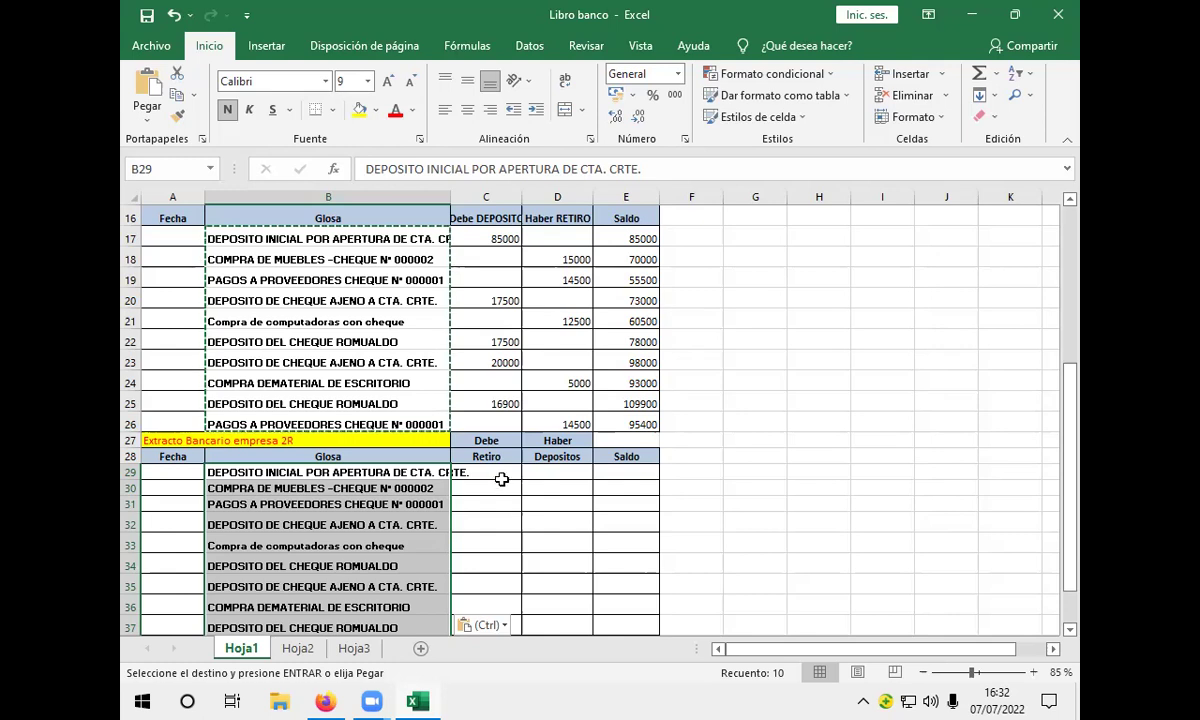
{"action": "left_click", "coordinate": [550, 472]}
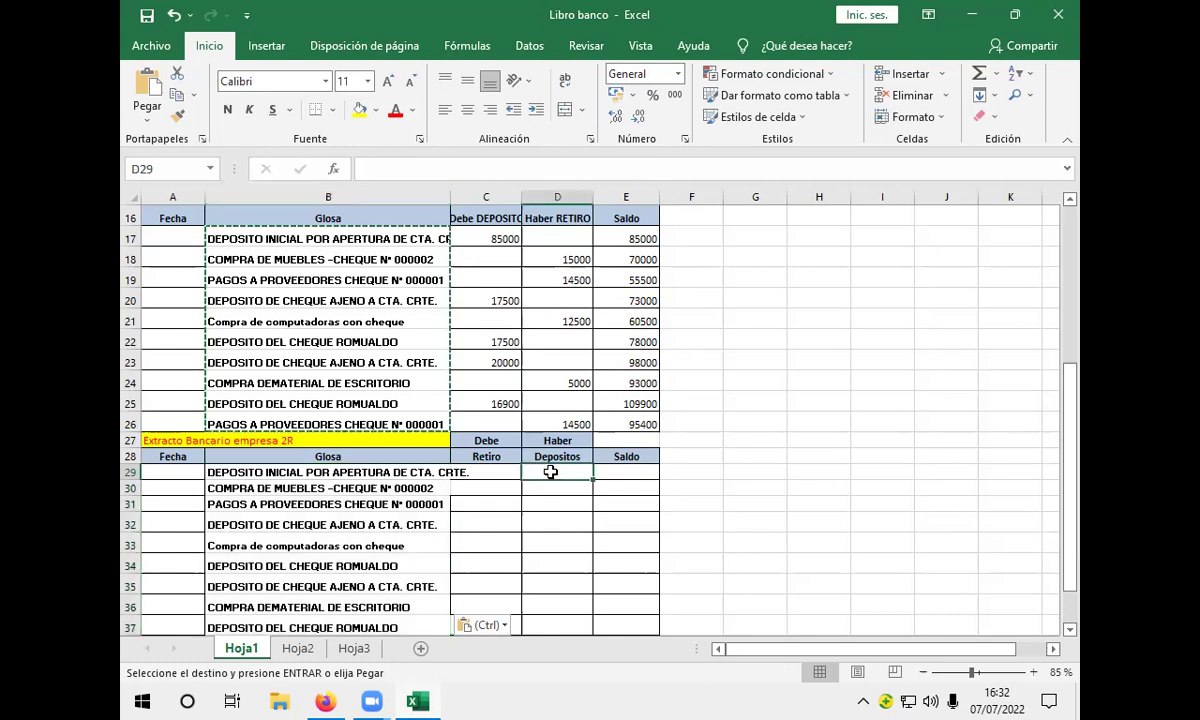
{"action": "type", "text": "8"}
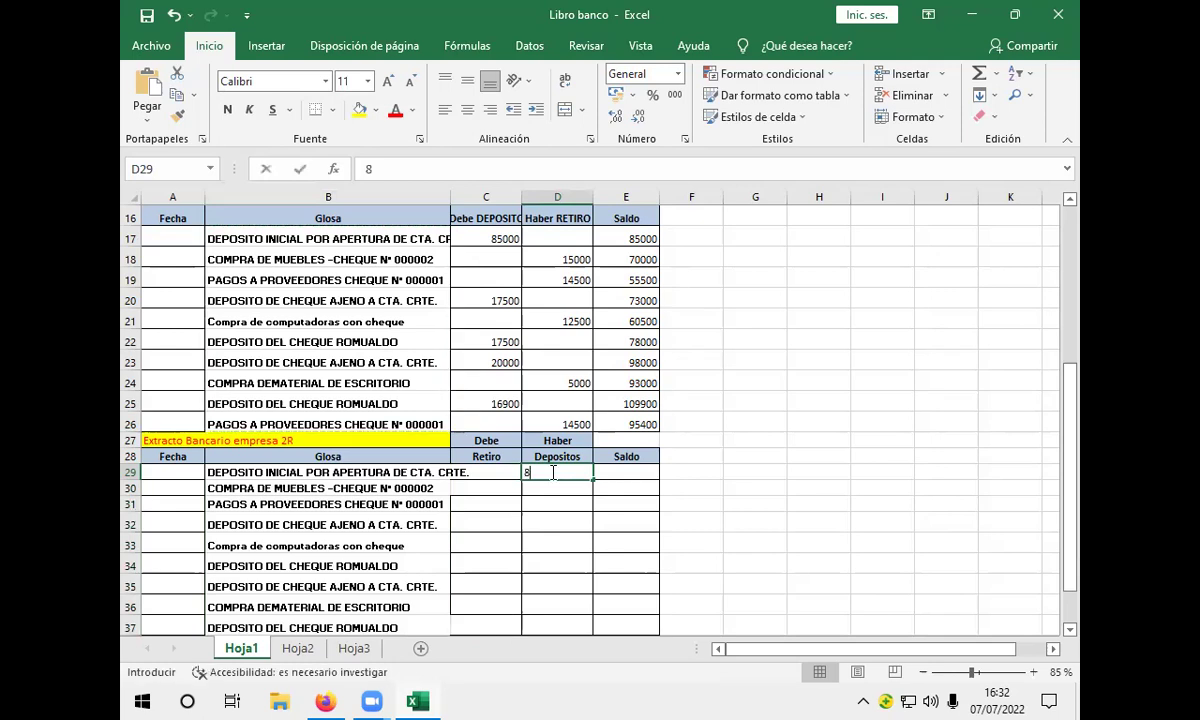
{"action": "type", "text": "5000"}
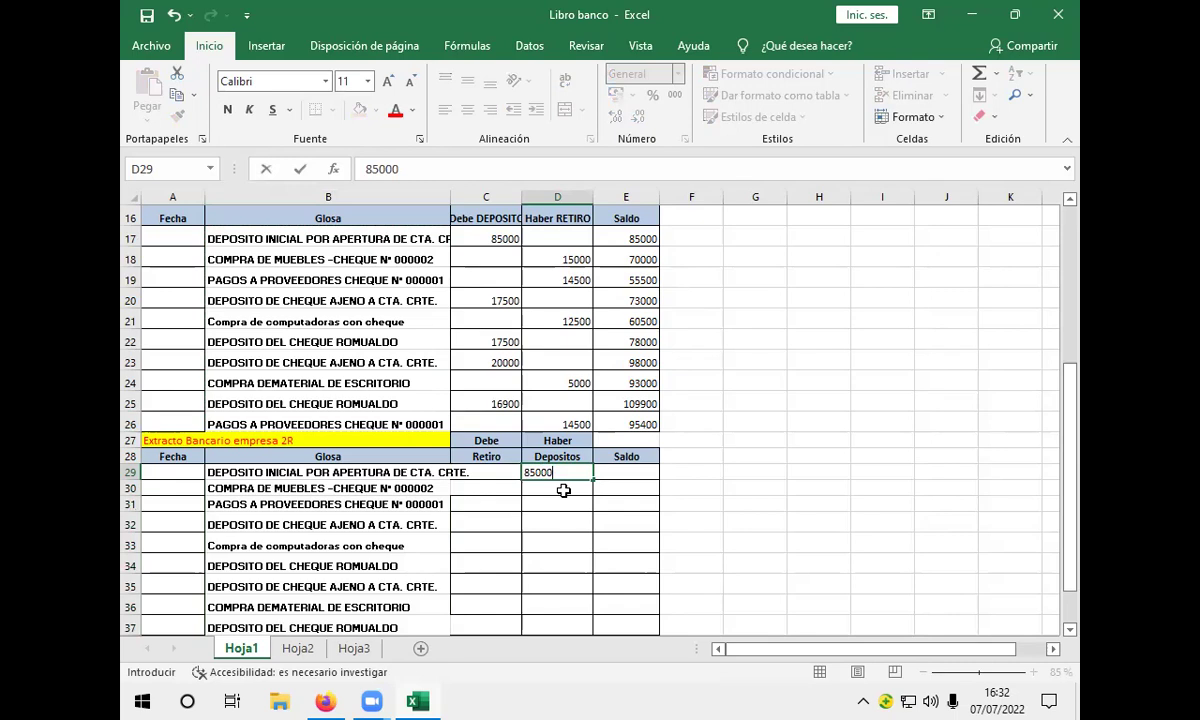
{"action": "key", "text": "Return"}
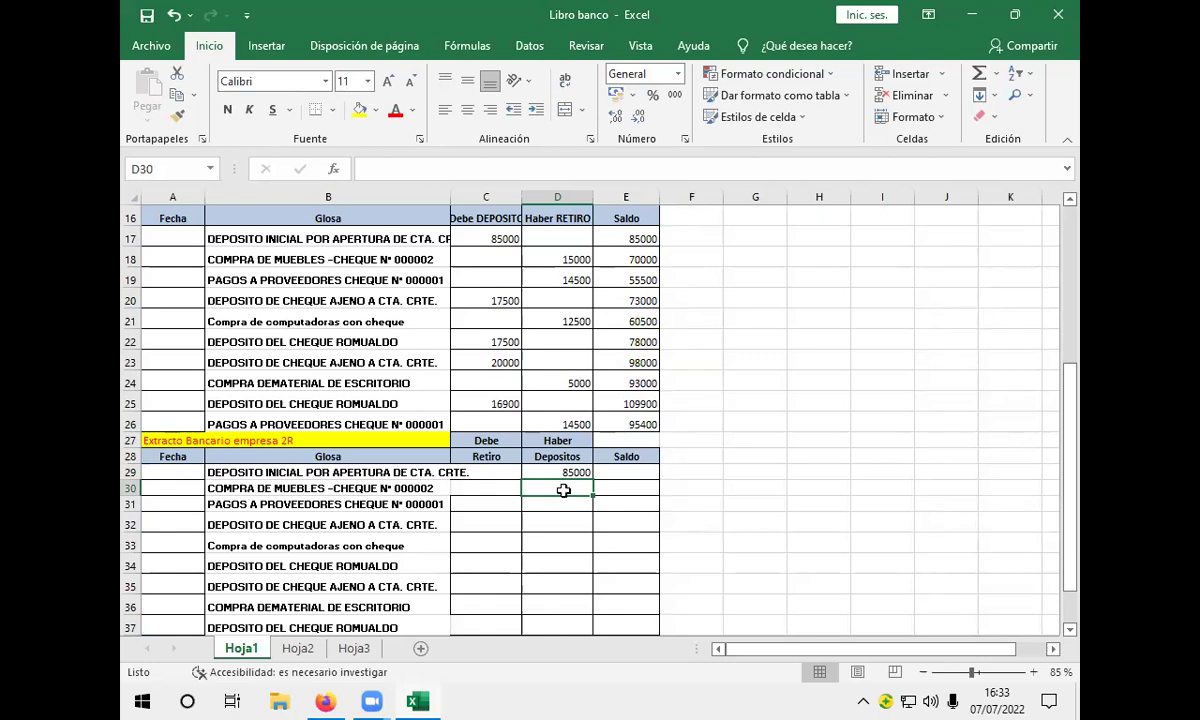
Enter the withdrawals in the Retiro column: 15000 for the furniture purchase (C30) and 14500 for the supplier payment (C31).
{"action": "left_click", "coordinate": [506, 490]}
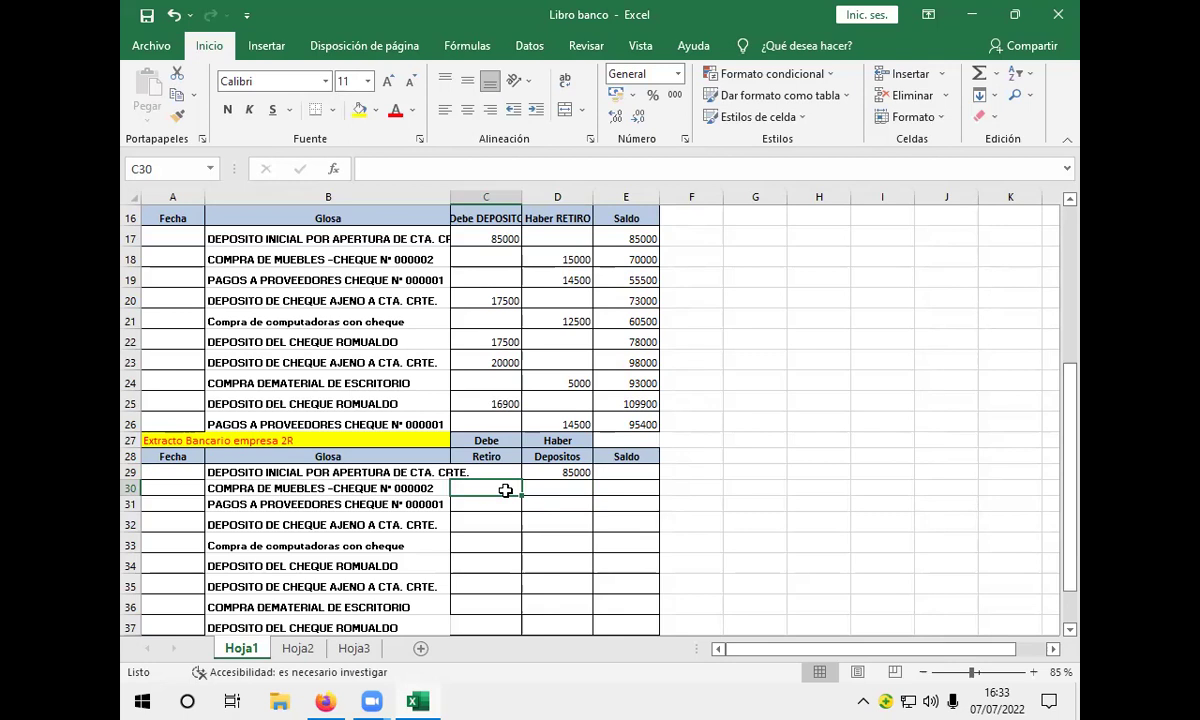
{"action": "type", "text": "15000"}
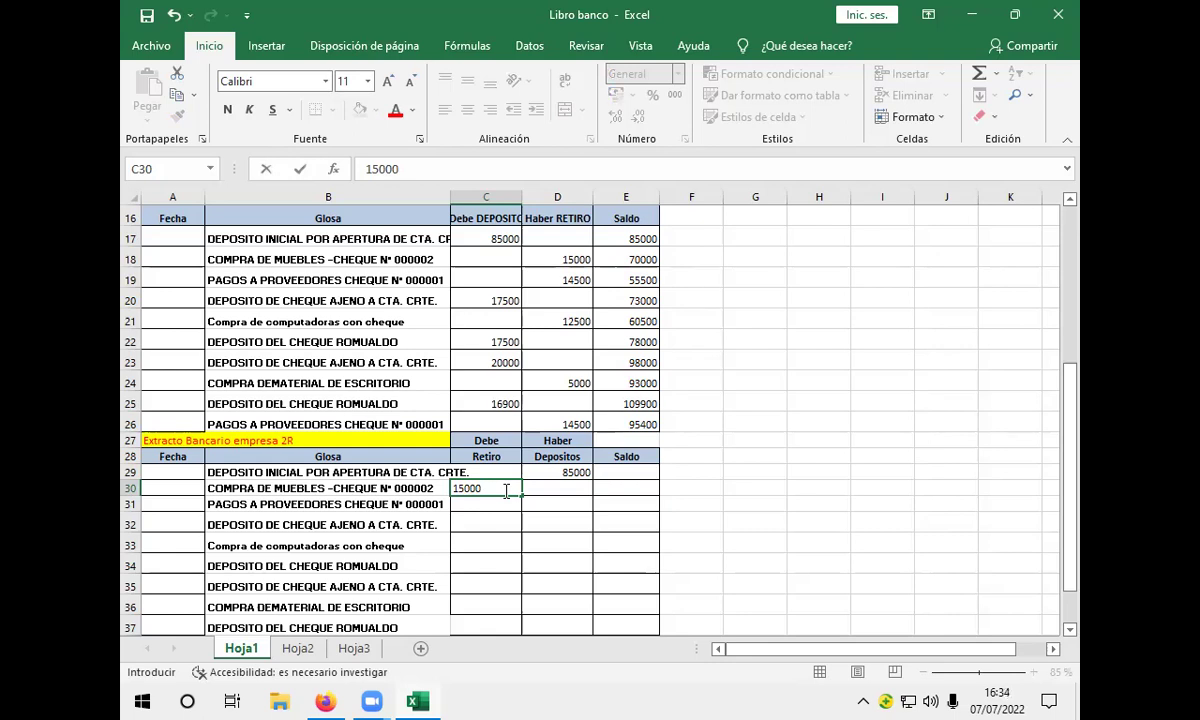
{"action": "key", "text": "Return"}
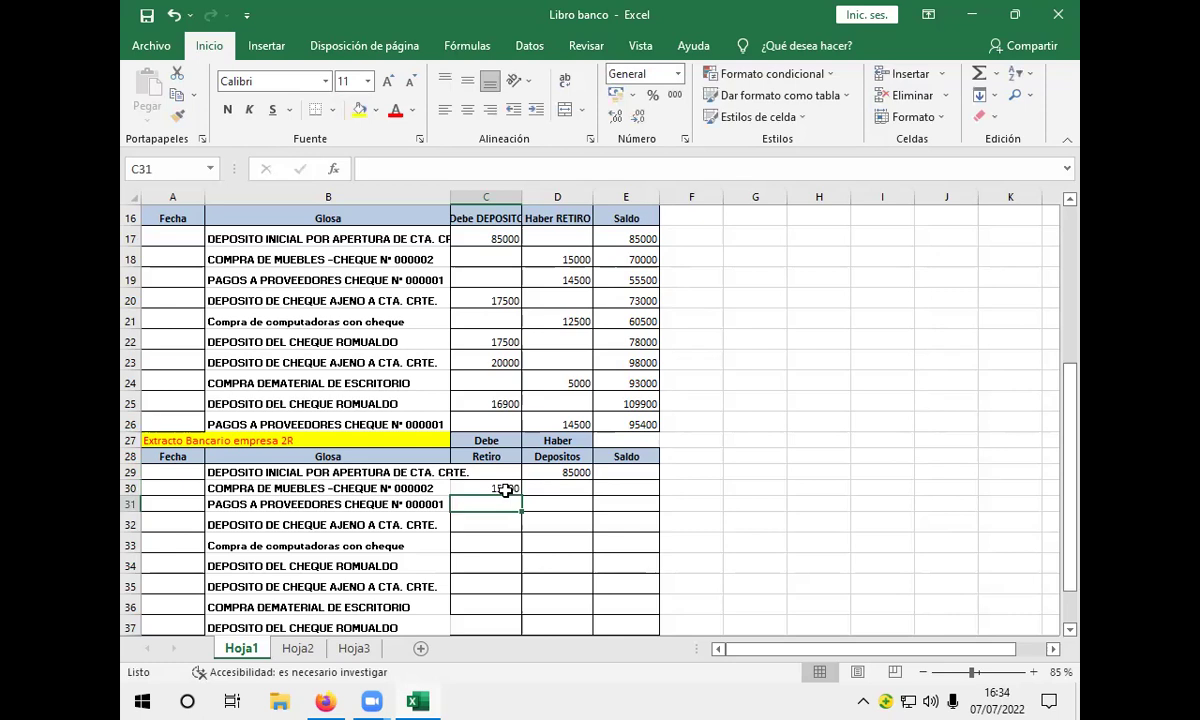
{"action": "type", "text": "14500"}
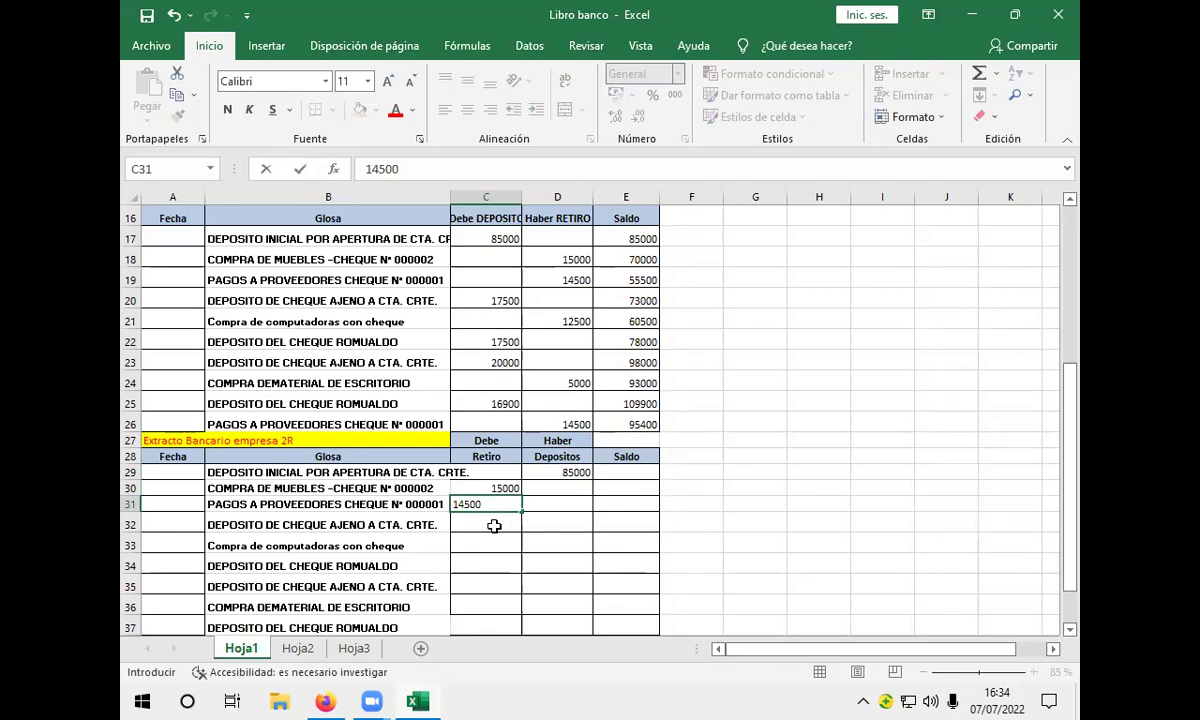
Record a 17500 deposit for the third-party cheque in D32 and a 12500 withdrawal for the computer purchase in C33.
{"action": "left_click", "coordinate": [578, 526]}
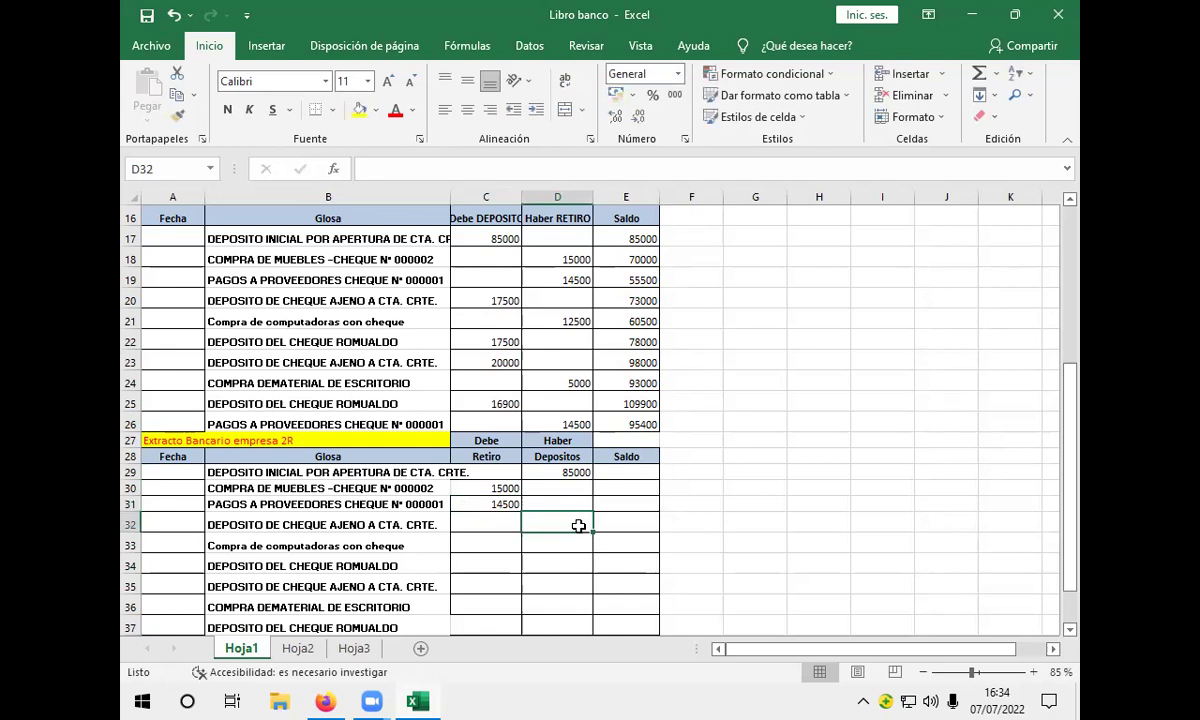
{"action": "type", "text": "1750"}
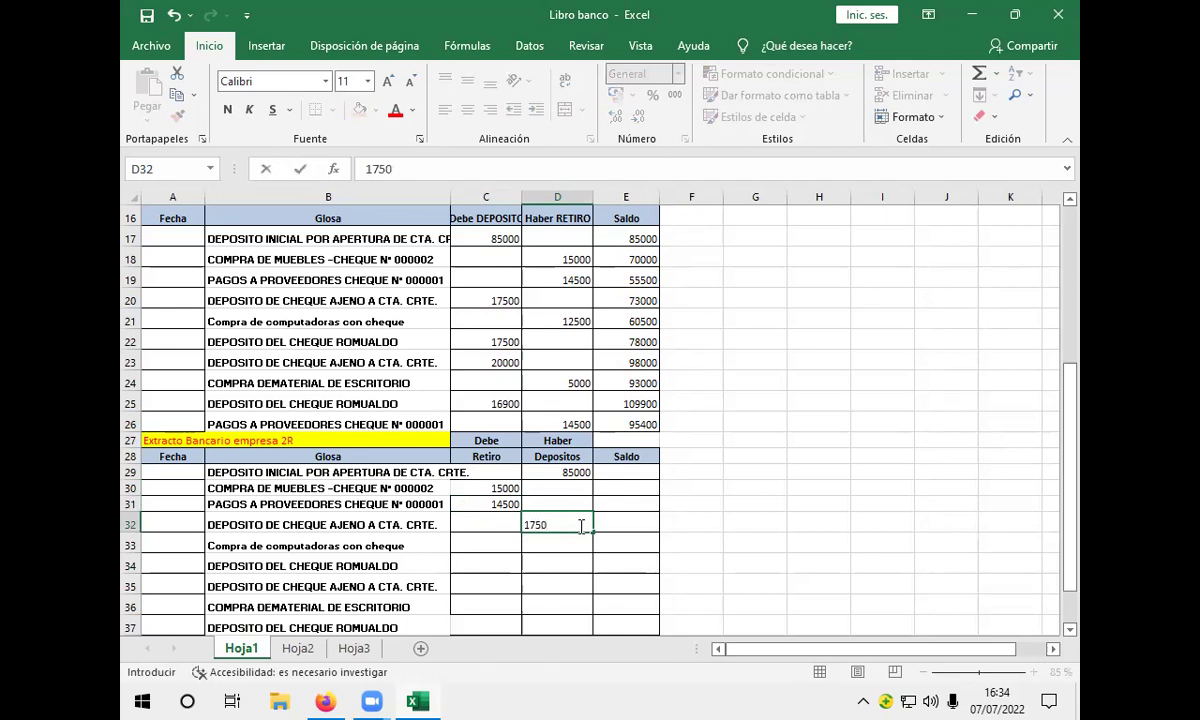
{"action": "type", "text": "0"}
{"action": "left_click", "coordinate": [504, 543]}
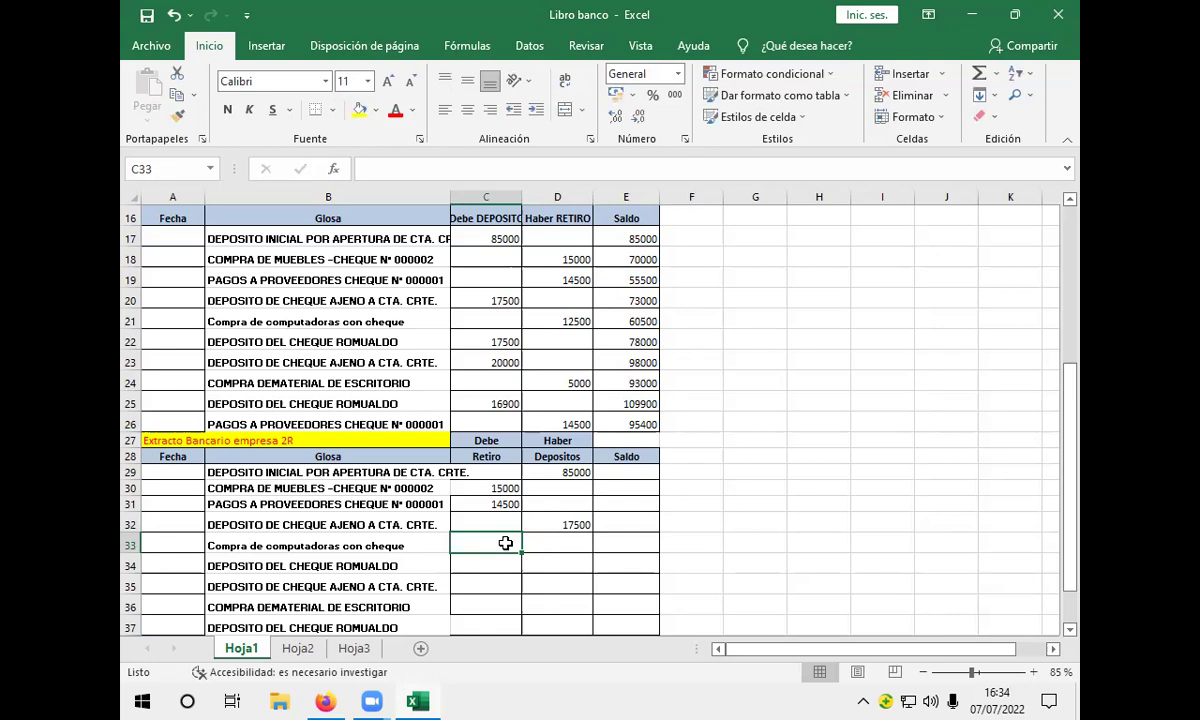
{"action": "type", "text": "12500"}
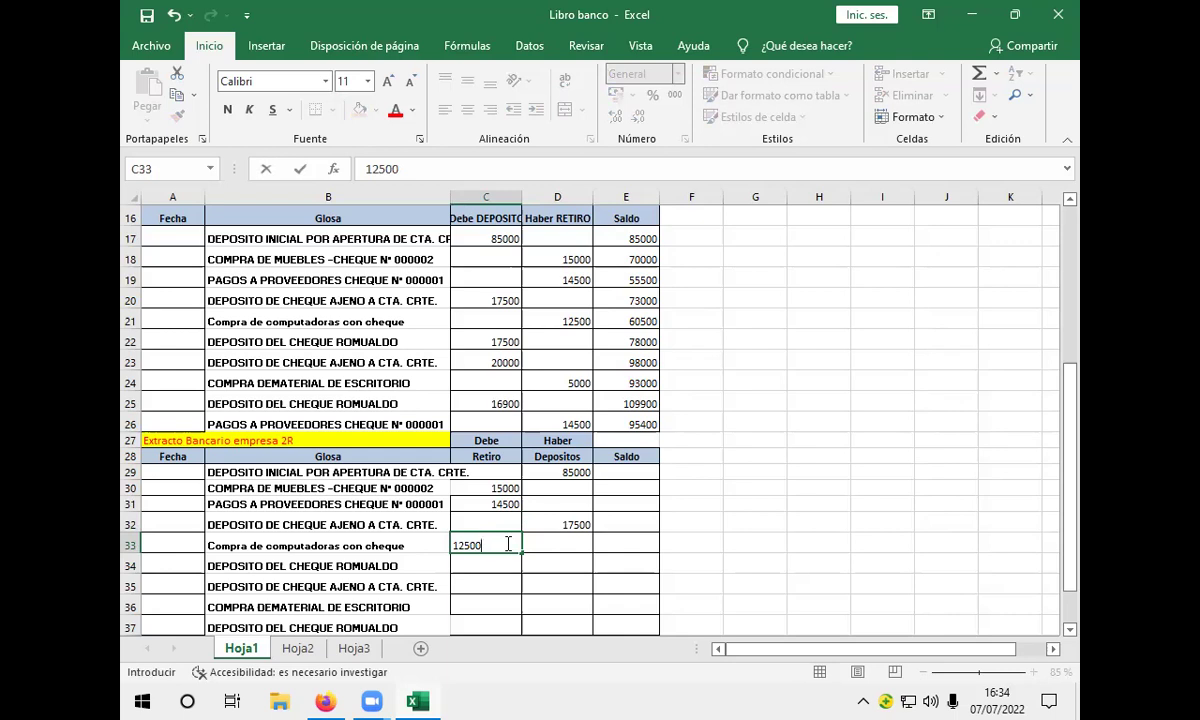
Enter 17500 in the Depositos column for the cheque deposit in row 34.
{"action": "left_click", "coordinate": [554, 571]}
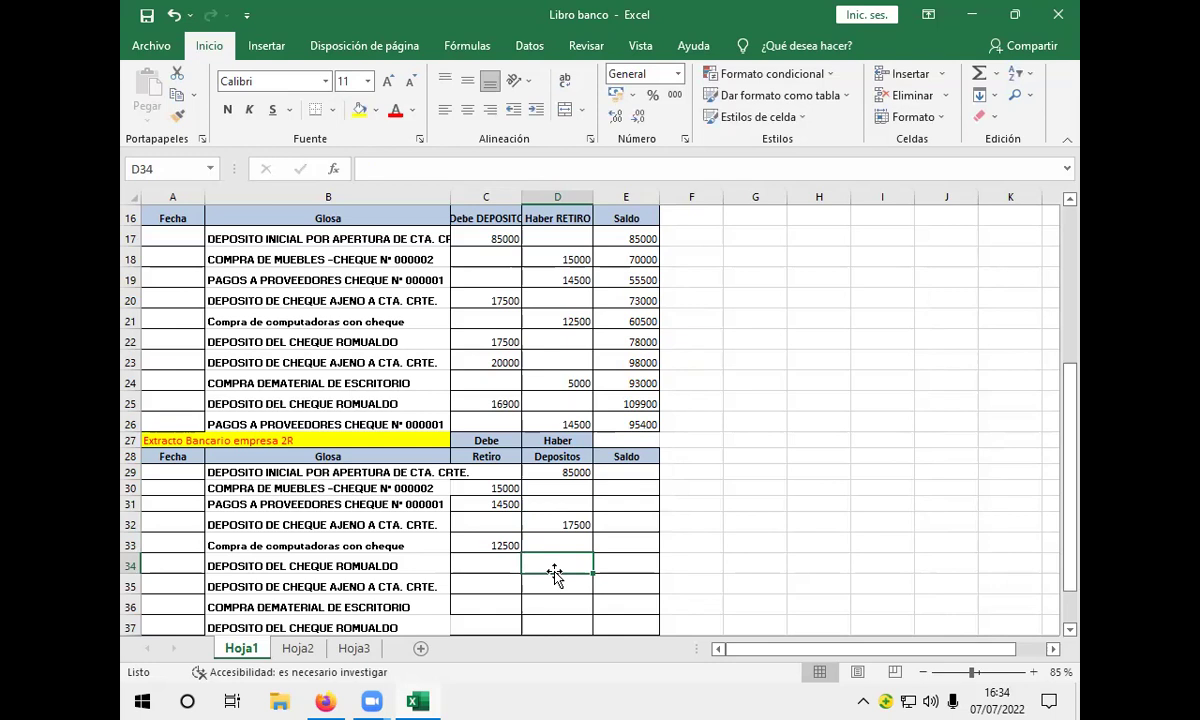
{"action": "type", "text": "17"}
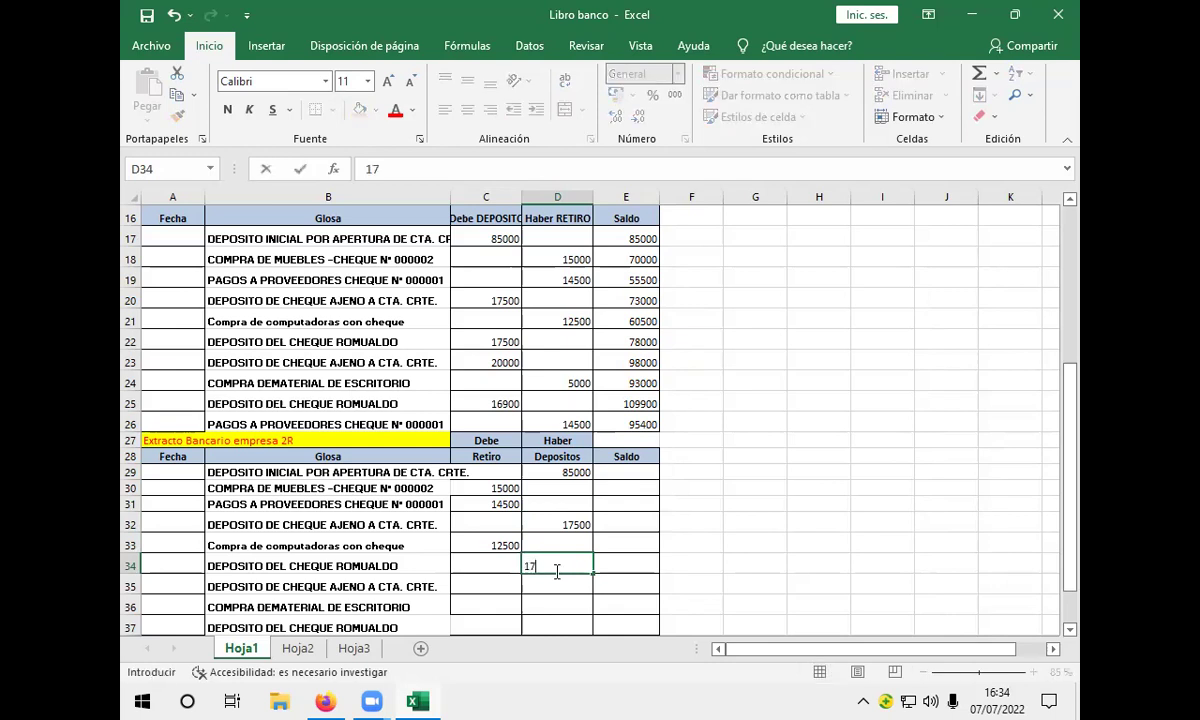
{"action": "type", "text": "500"}
{"action": "left_click", "coordinate": [538, 589]}
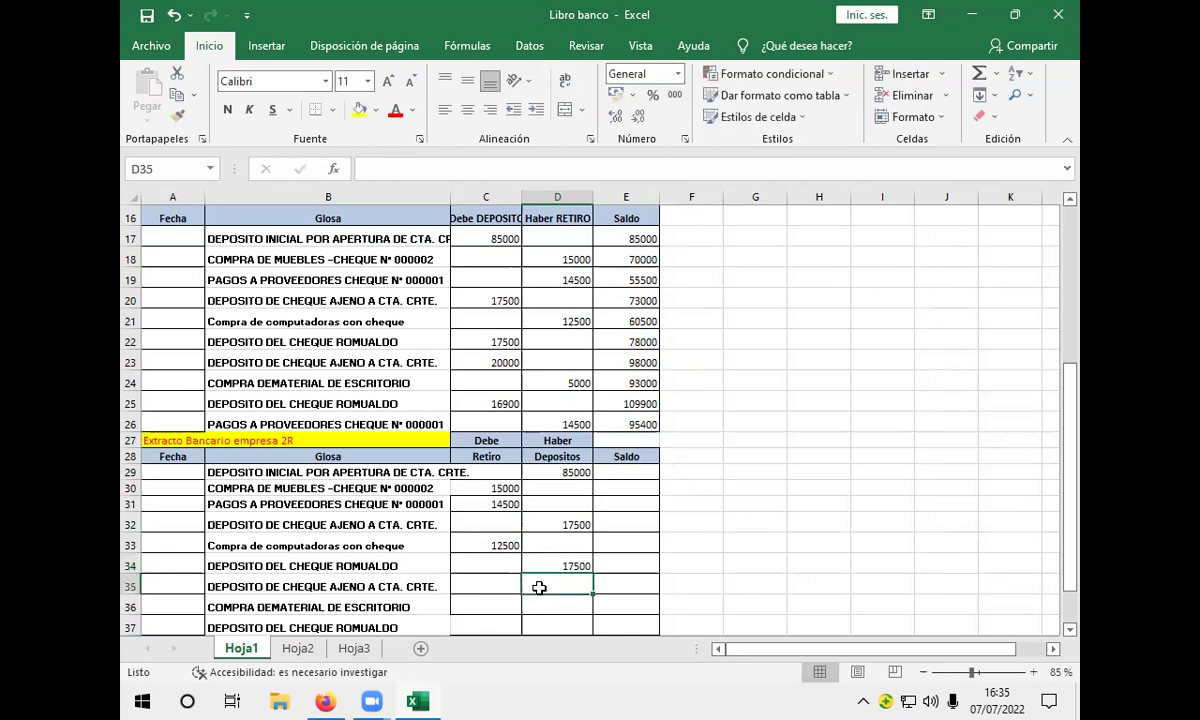
Record a 20000 deposit for the third-party cheque in D35 and a 5000 withdrawal for the office-supplies purchase in C36.
{"action": "type", "text": "20000"}
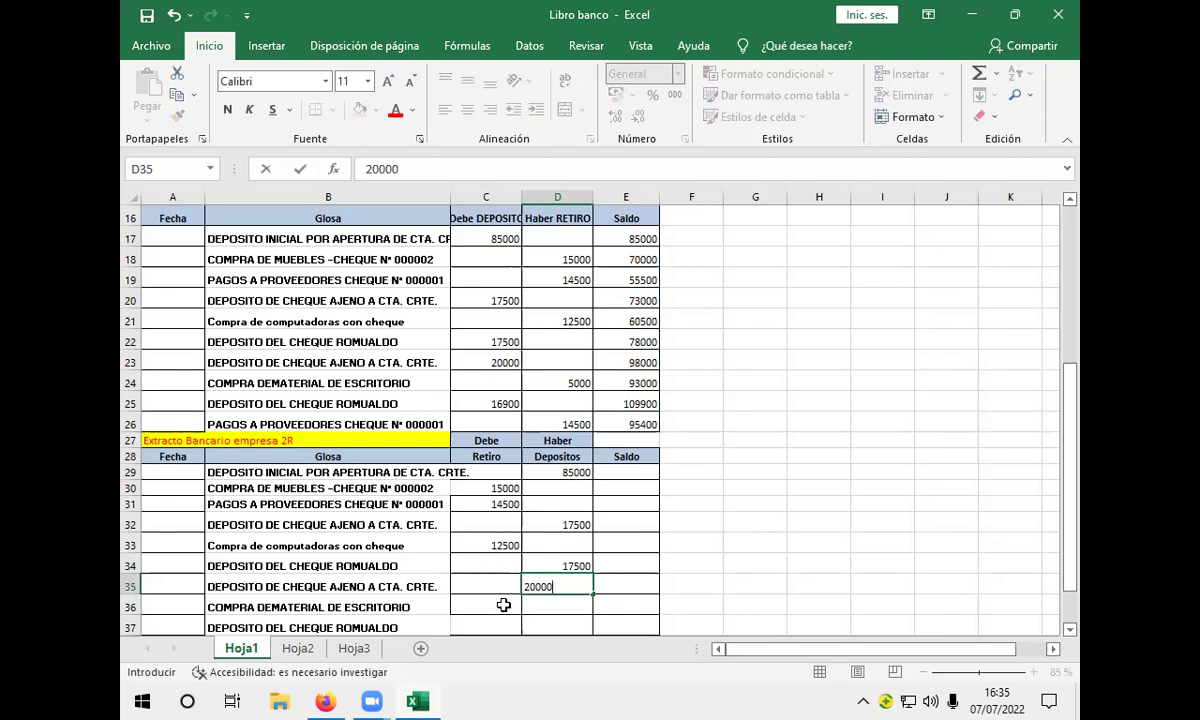
{"action": "left_click", "coordinate": [503, 605]}
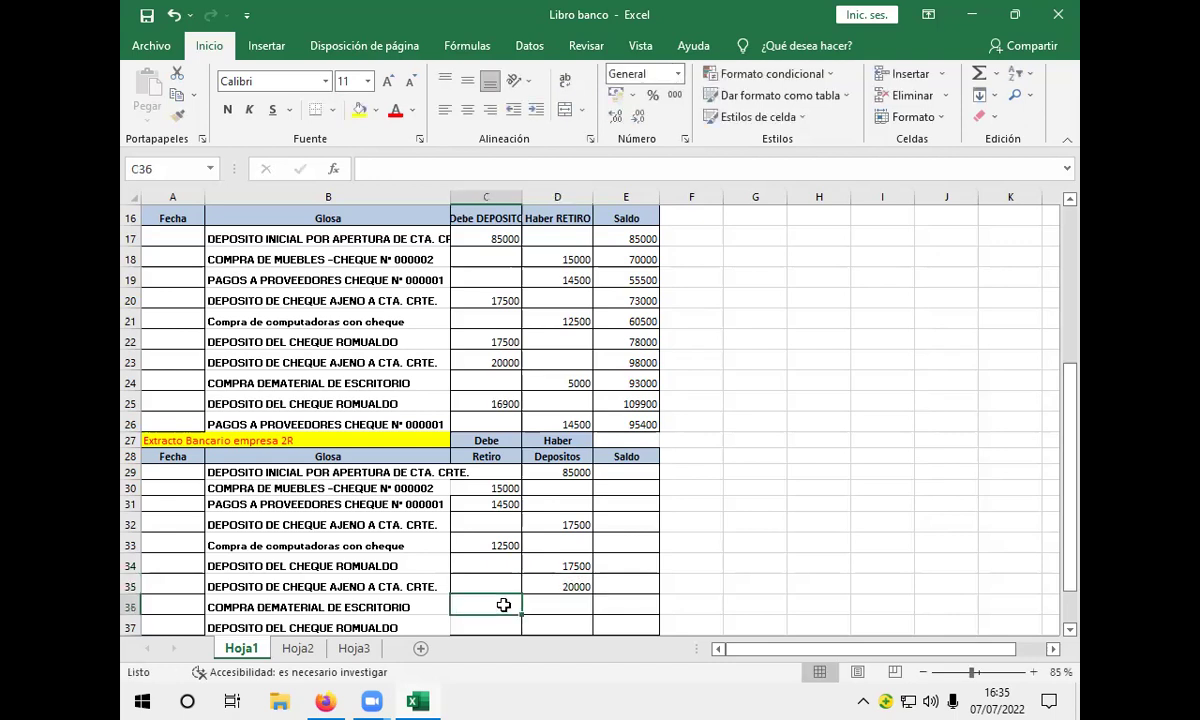
{"action": "type", "text": "5000"}
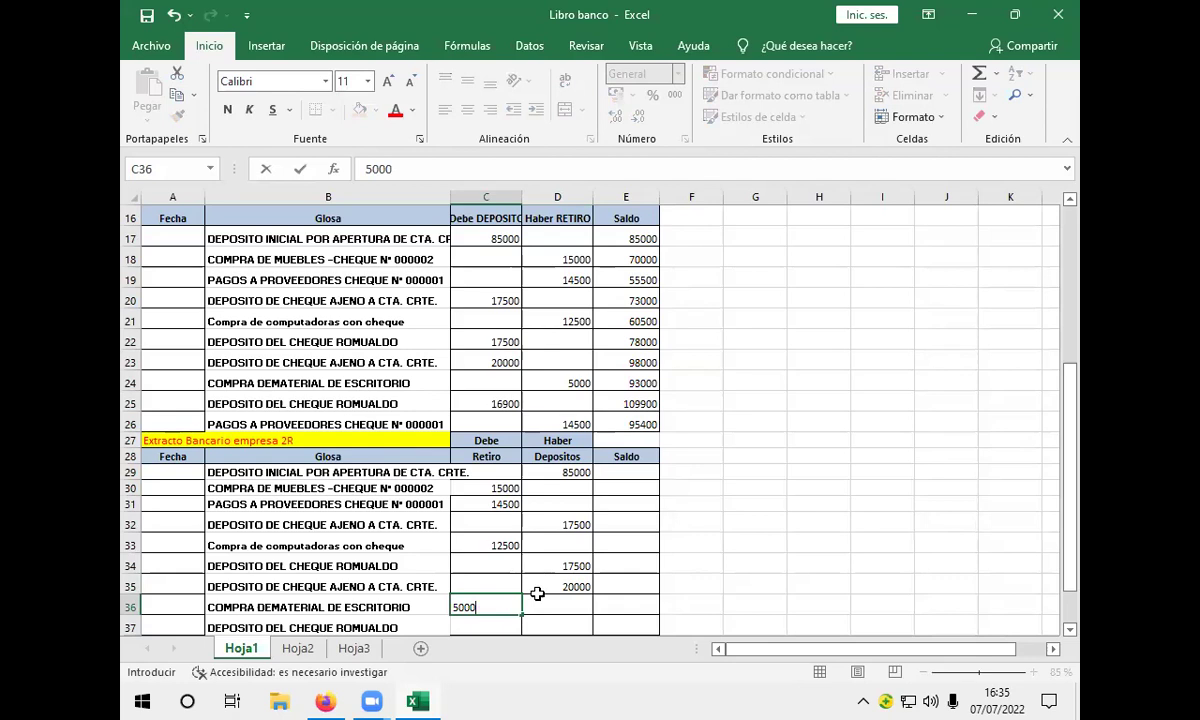
{"action": "key", "text": "Return"}
Enter 16900 as the cheque deposit in D37 and 14500 as the supplier-payment withdrawal in C38 of the bank statement.
{"action": "scroll", "coordinate": [528, 605], "scroll_direction": "down", "scroll_amount": 1}
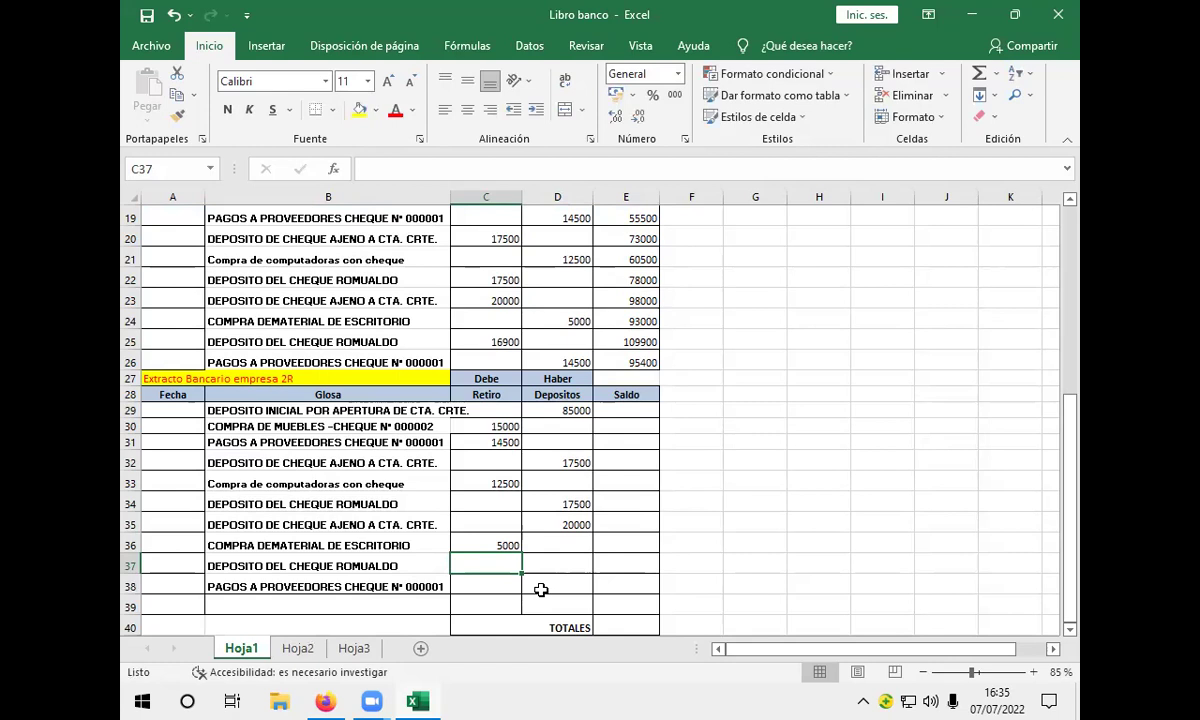
{"action": "type", "text": "16"}
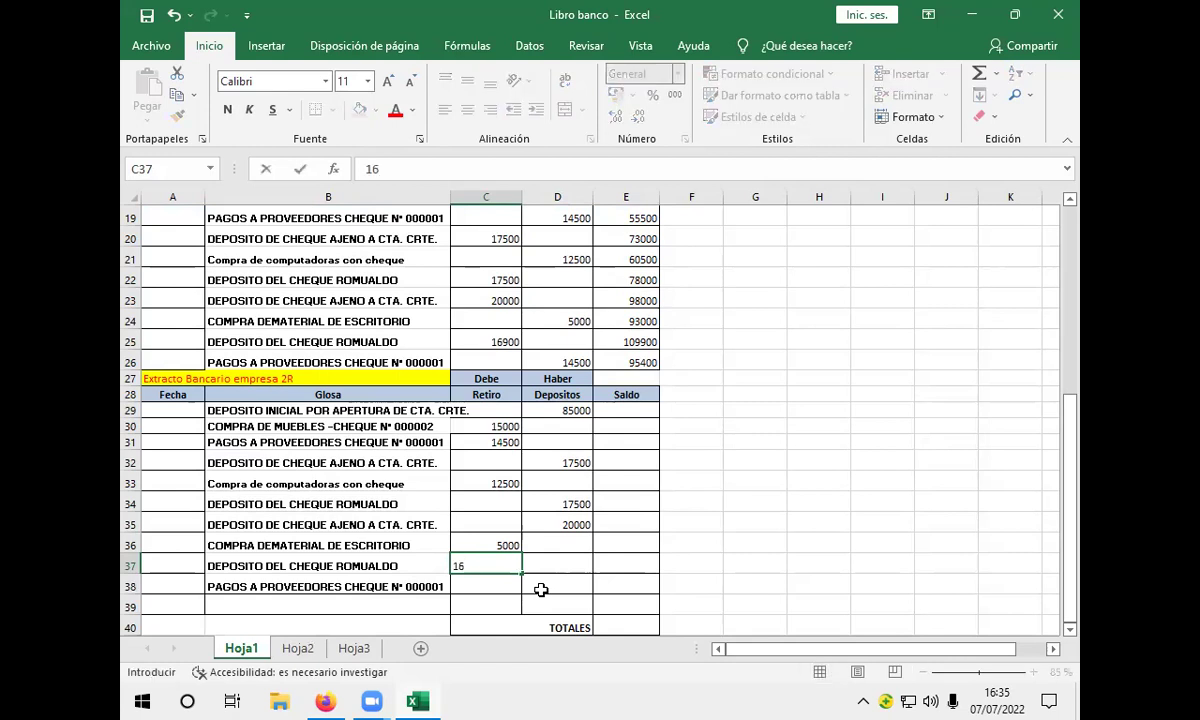
{"action": "key", "text": "BackSpace"}
{"action": "key", "text": "BackSpace"}
{"action": "left_click", "coordinate": [560, 570]}
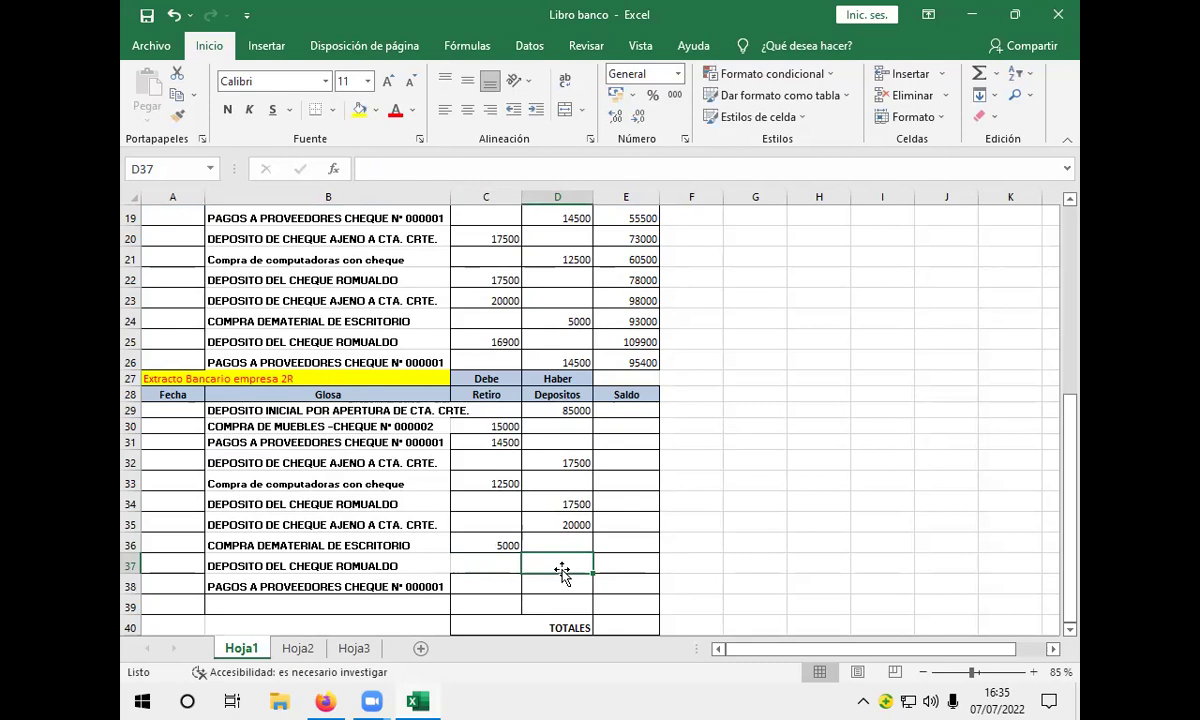
{"action": "type", "text": "16900"}
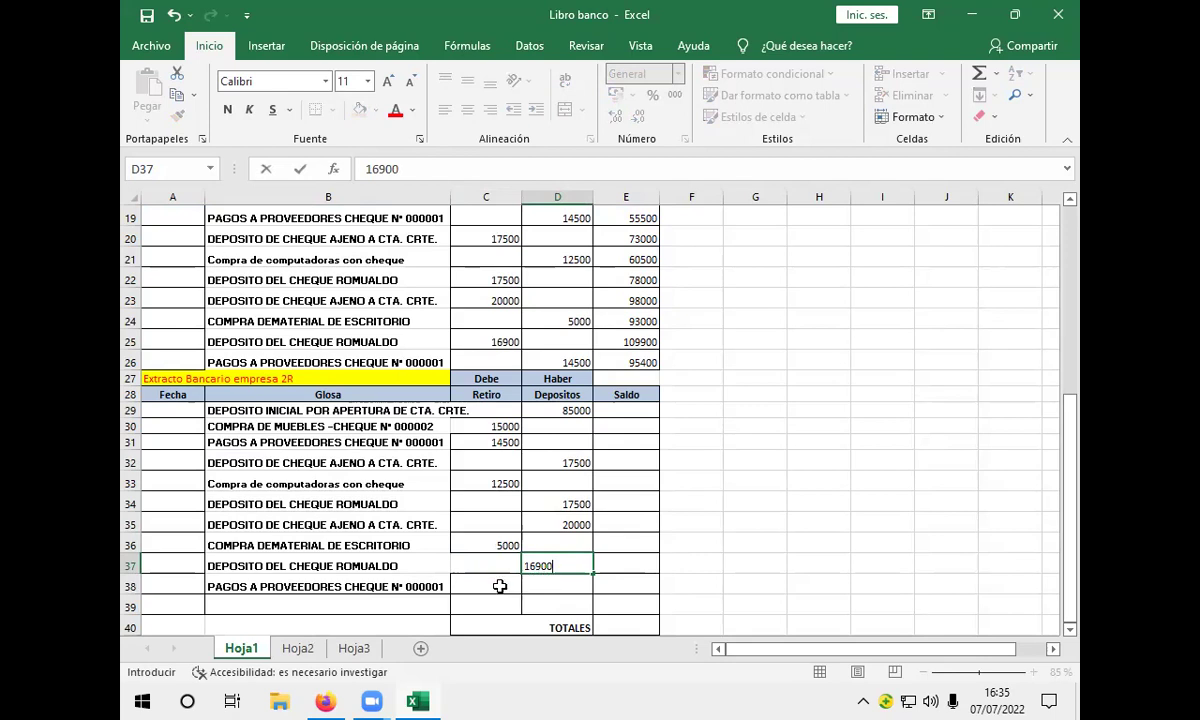
{"action": "left_click", "coordinate": [500, 586]}
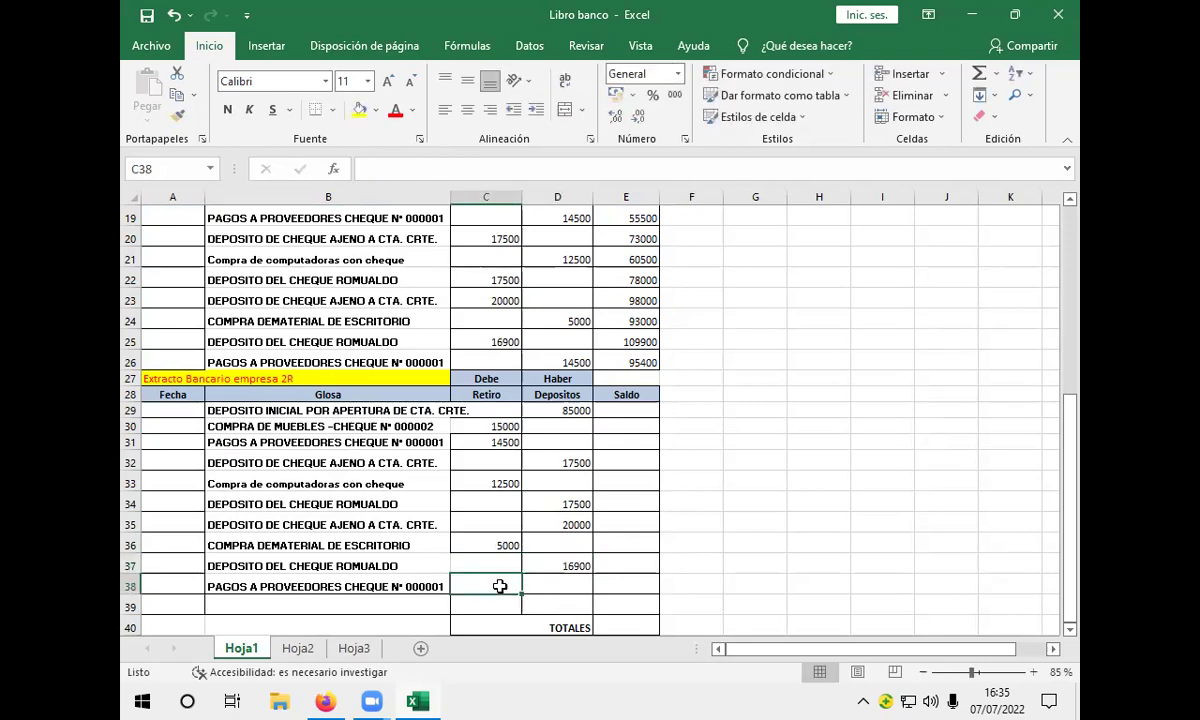
{"action": "type", "text": "14500"}
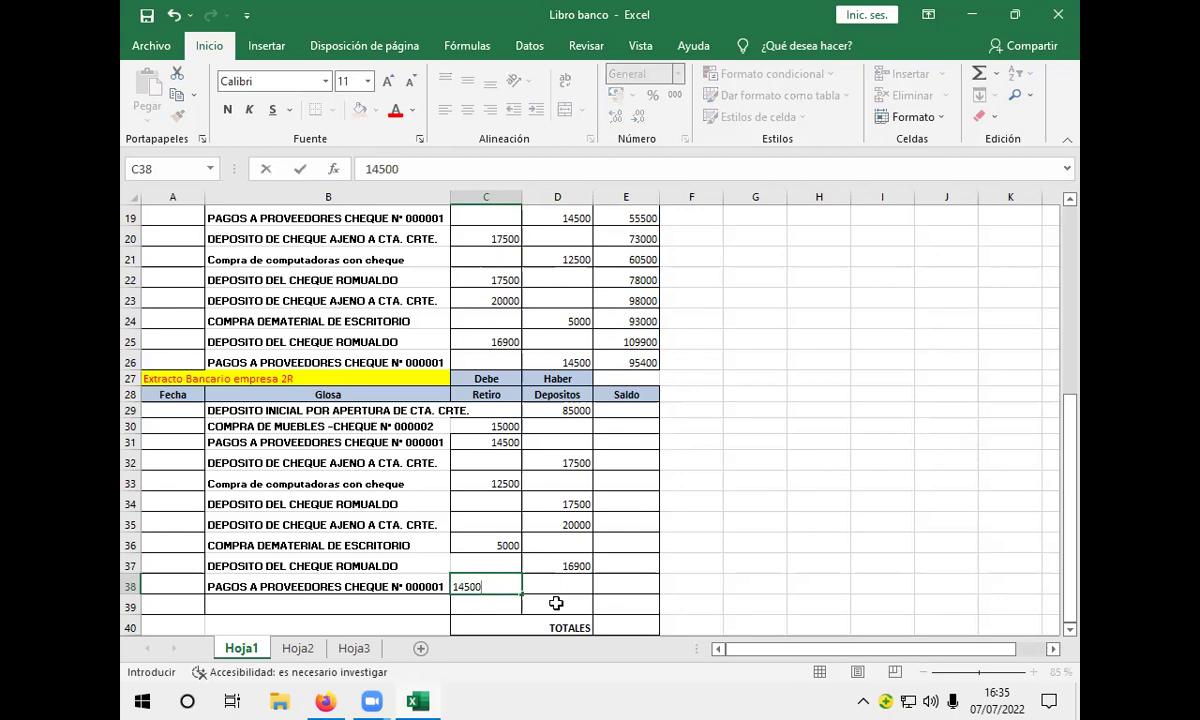
{"action": "left_click", "coordinate": [560, 608]}
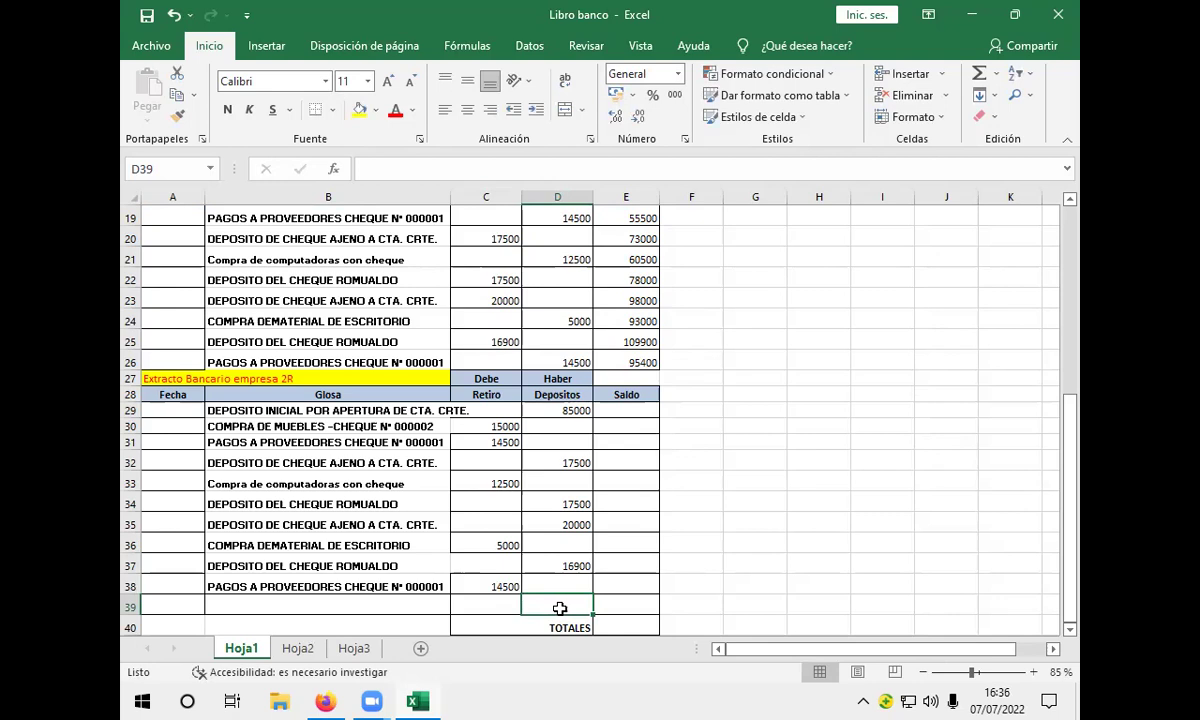
Enter 85000 as the opening balance in the Saldo column of the bank statement (E29).
{"action": "scroll", "coordinate": [611, 530], "scroll_direction": "up", "scroll_amount": 2}
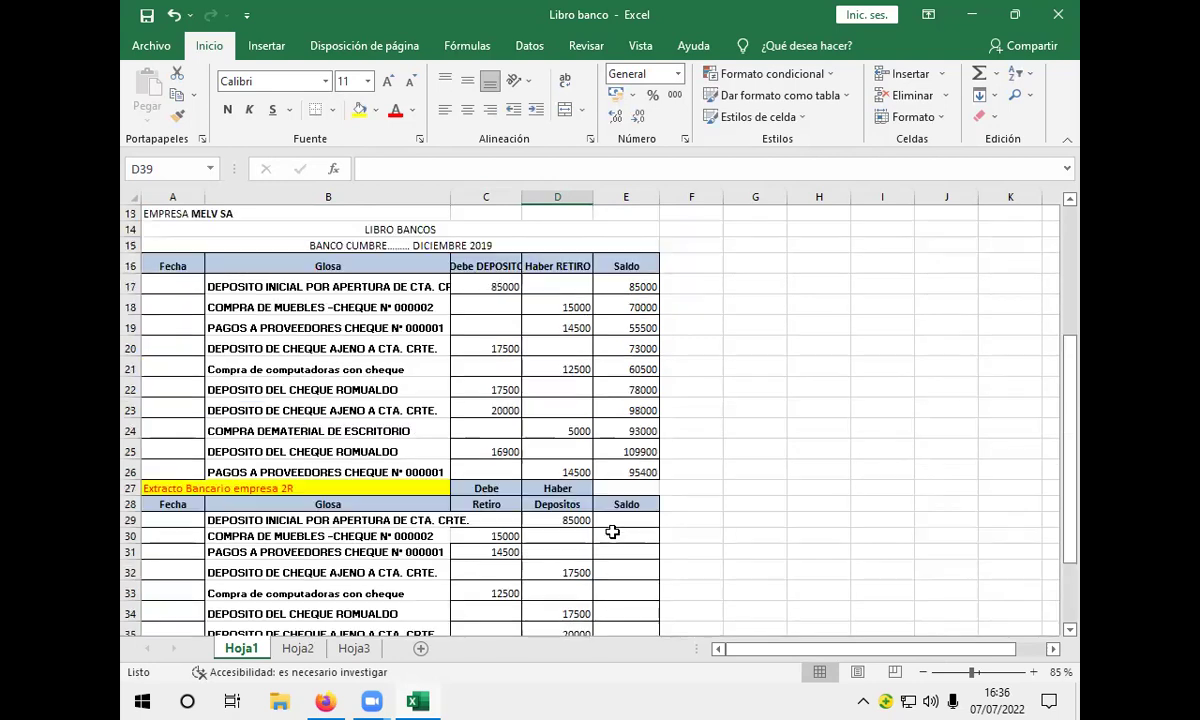
{"action": "scroll", "coordinate": [612, 532], "scroll_direction": "down", "scroll_amount": 1}
{"action": "scroll", "coordinate": [612, 532], "scroll_direction": "down", "scroll_amount": 1}
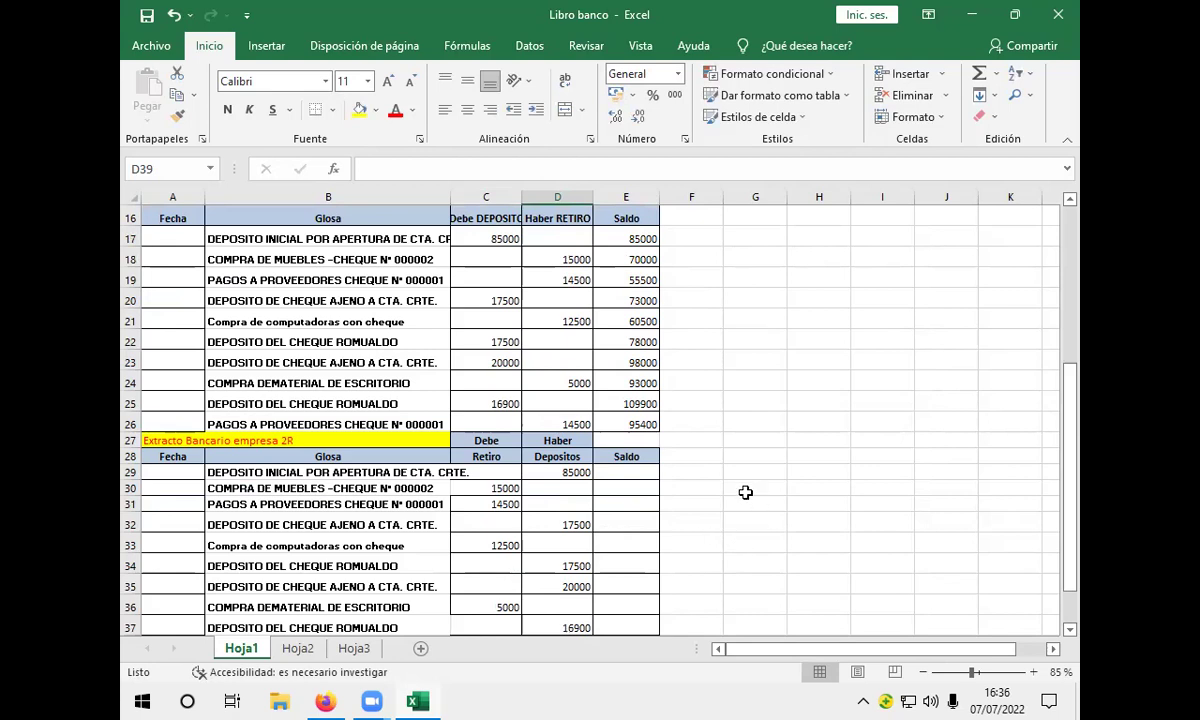
{"action": "left_click", "coordinate": [620, 477]}
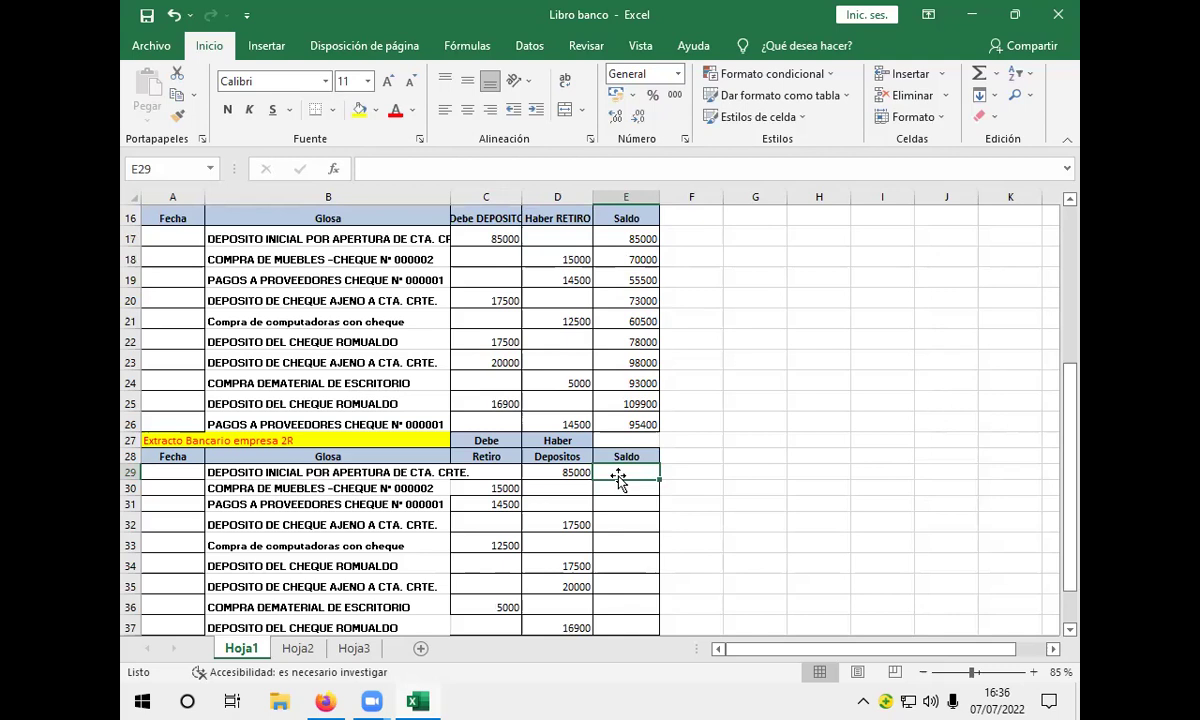
{"action": "type", "text": "850"}
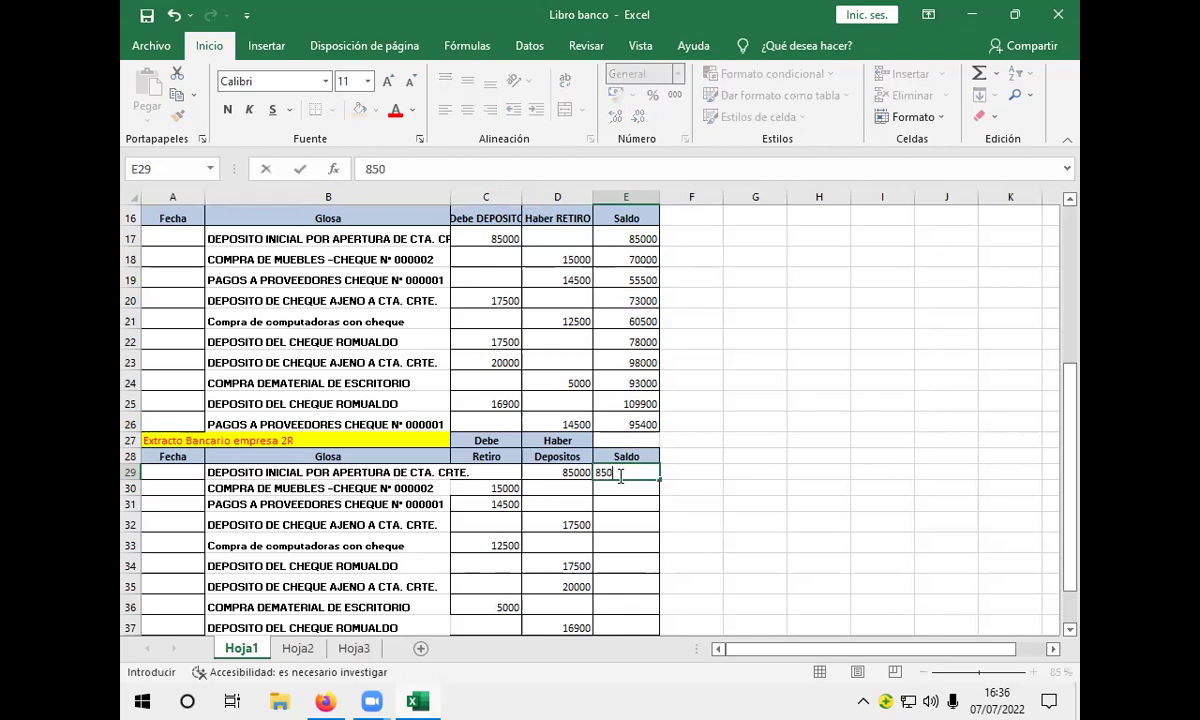
{"action": "type", "text": "00"}
Calculate the furniture-purchase row's balance in E30 with the formula +E29-C30+D30.
{"action": "left_click", "coordinate": [634, 487]}
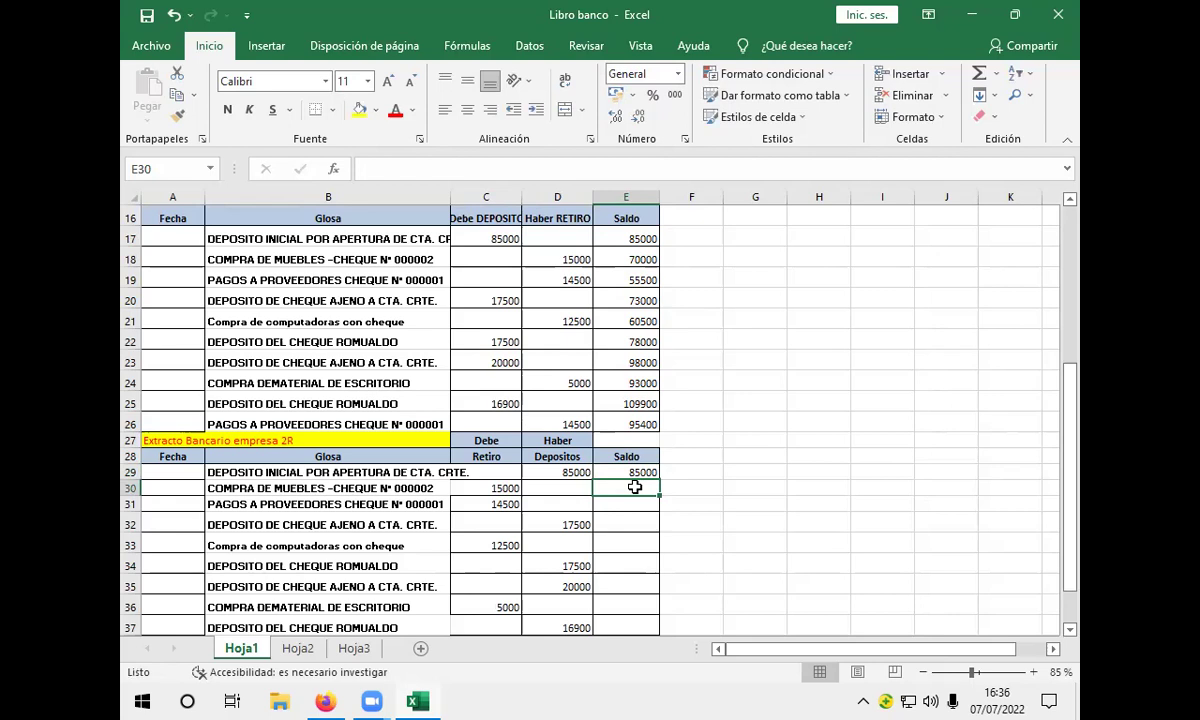
{"action": "type", "text": "+"}
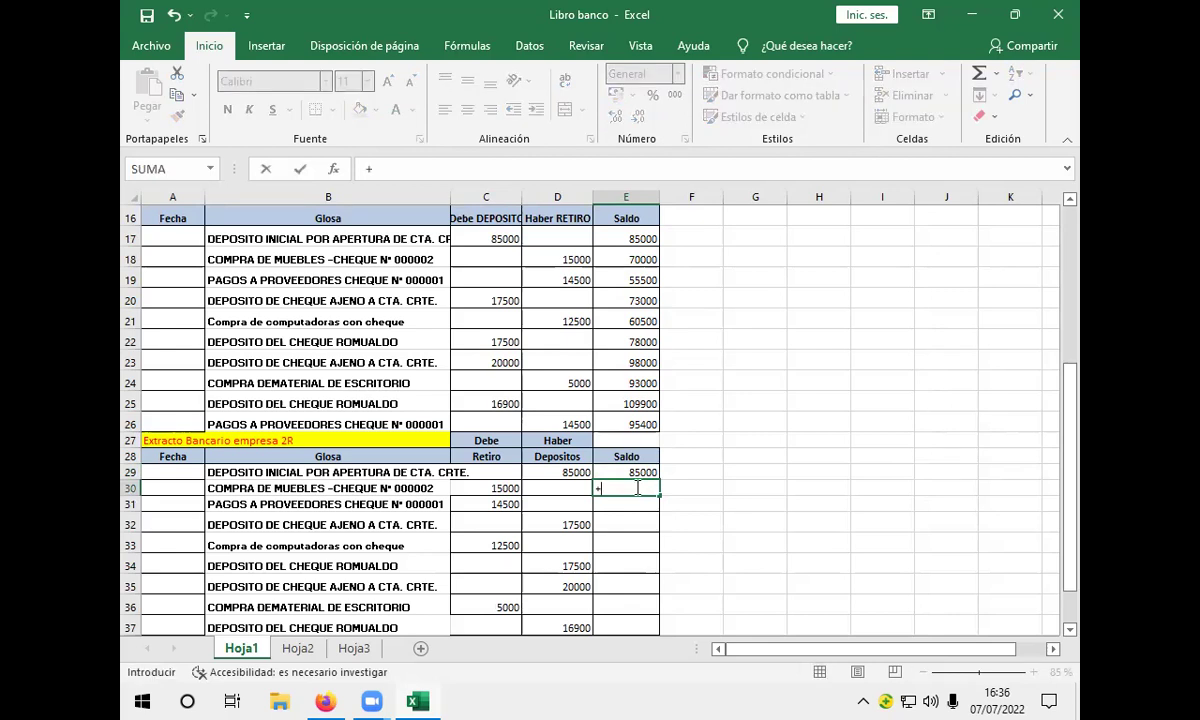
{"action": "left_click", "coordinate": [631, 472]}
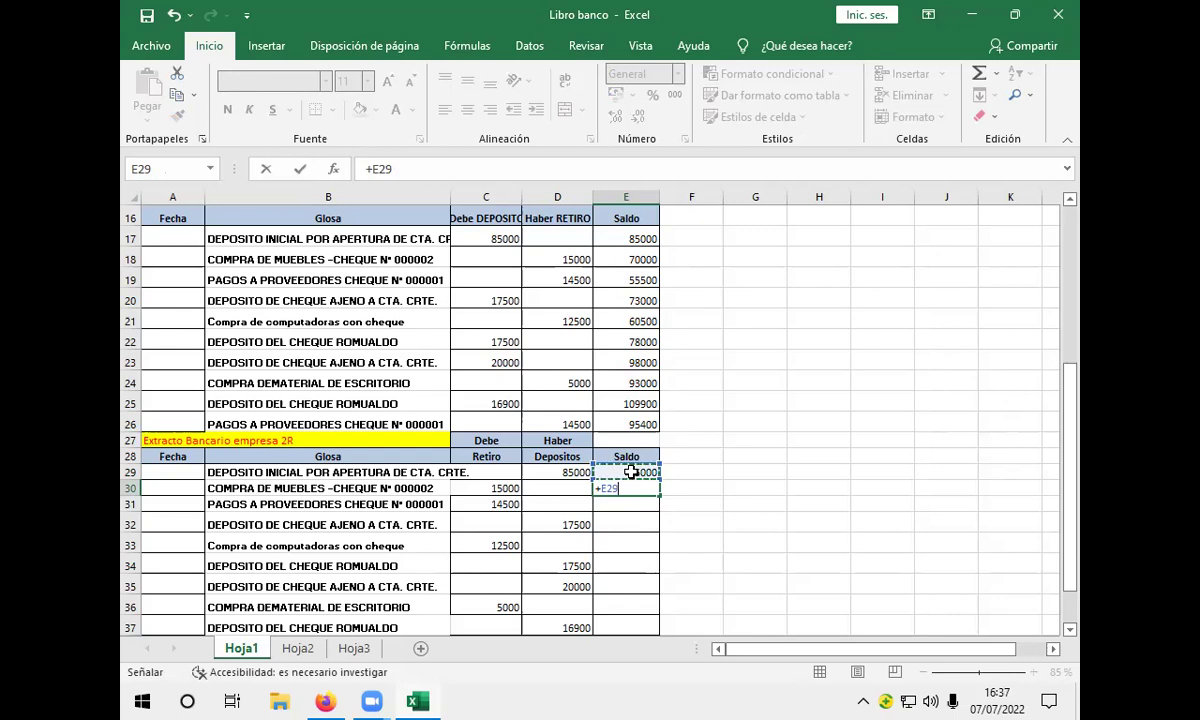
{"action": "type", "text": "-"}
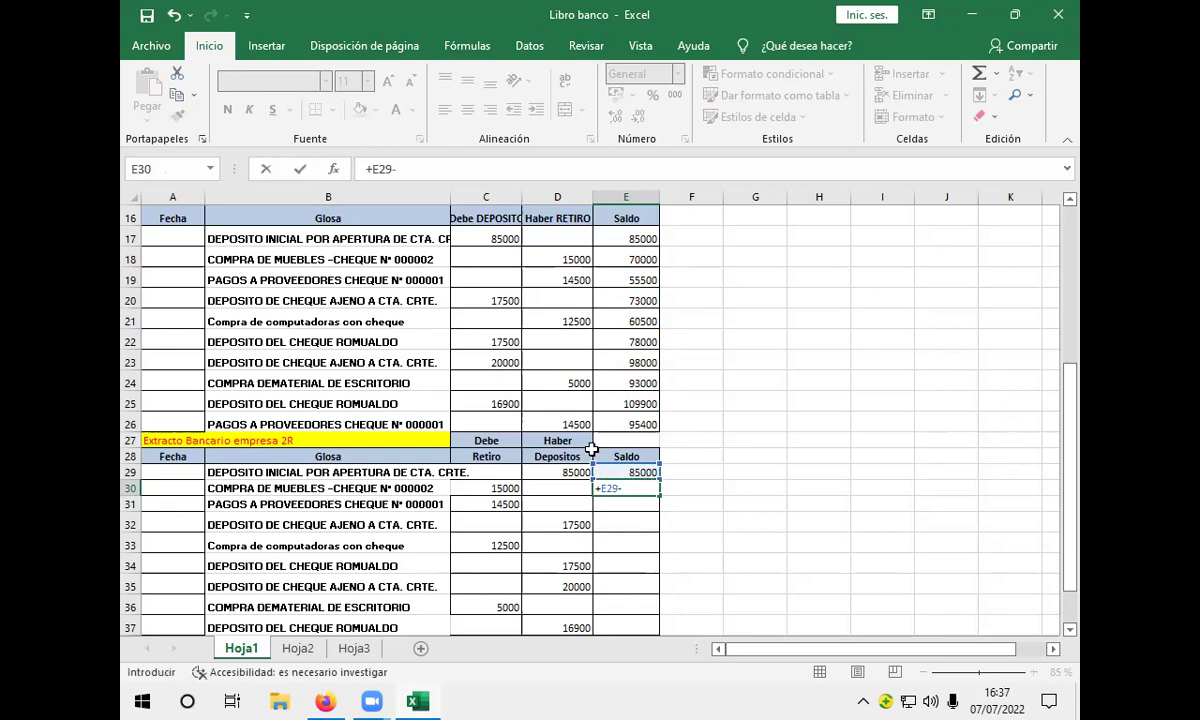
{"action": "left_click", "coordinate": [504, 490]}
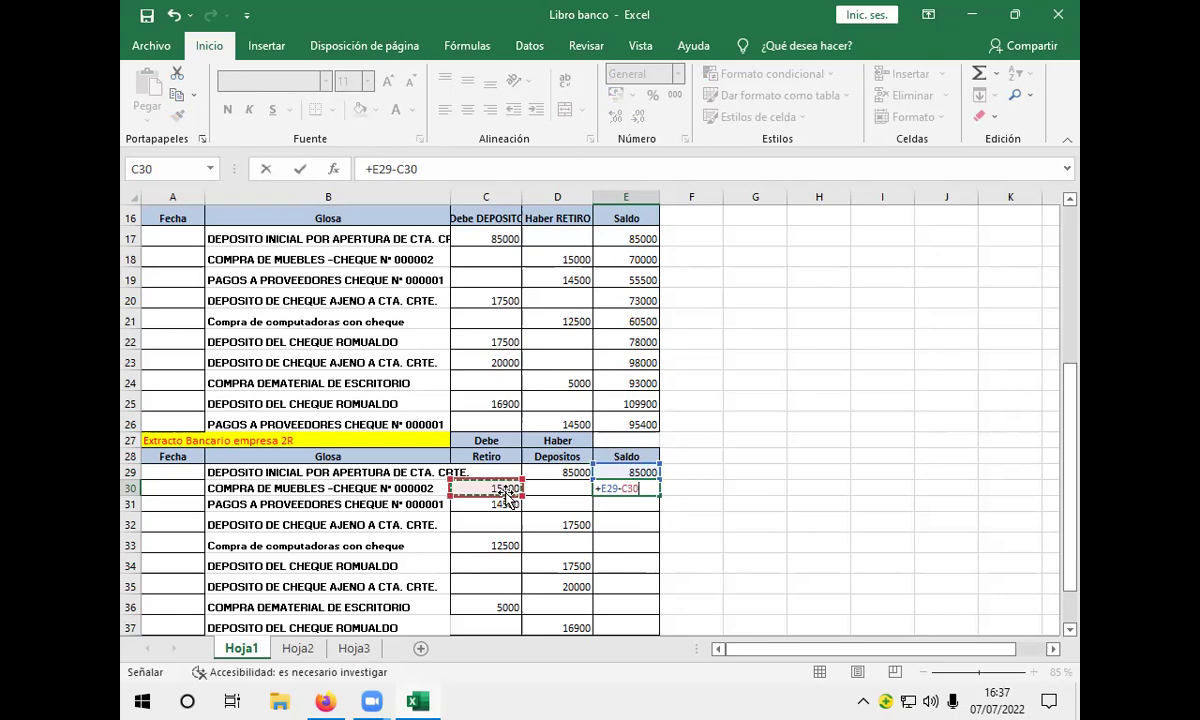
{"action": "type", "text": "+"}
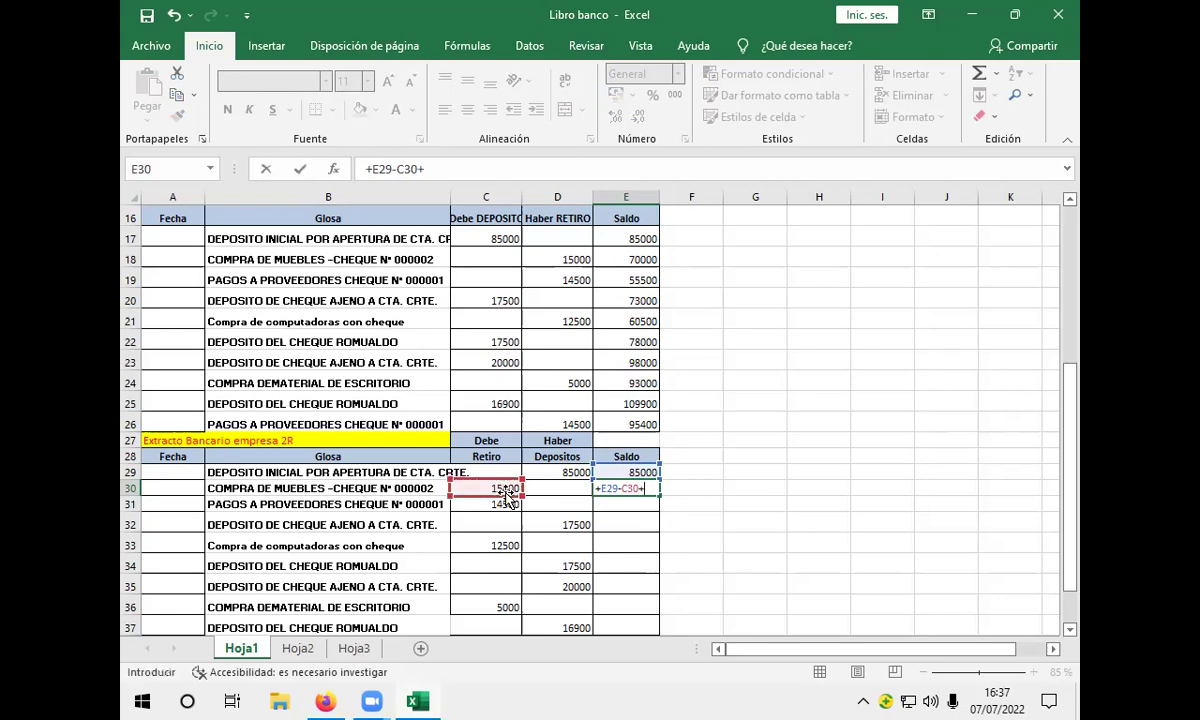
{"action": "left_click", "coordinate": [575, 487]}
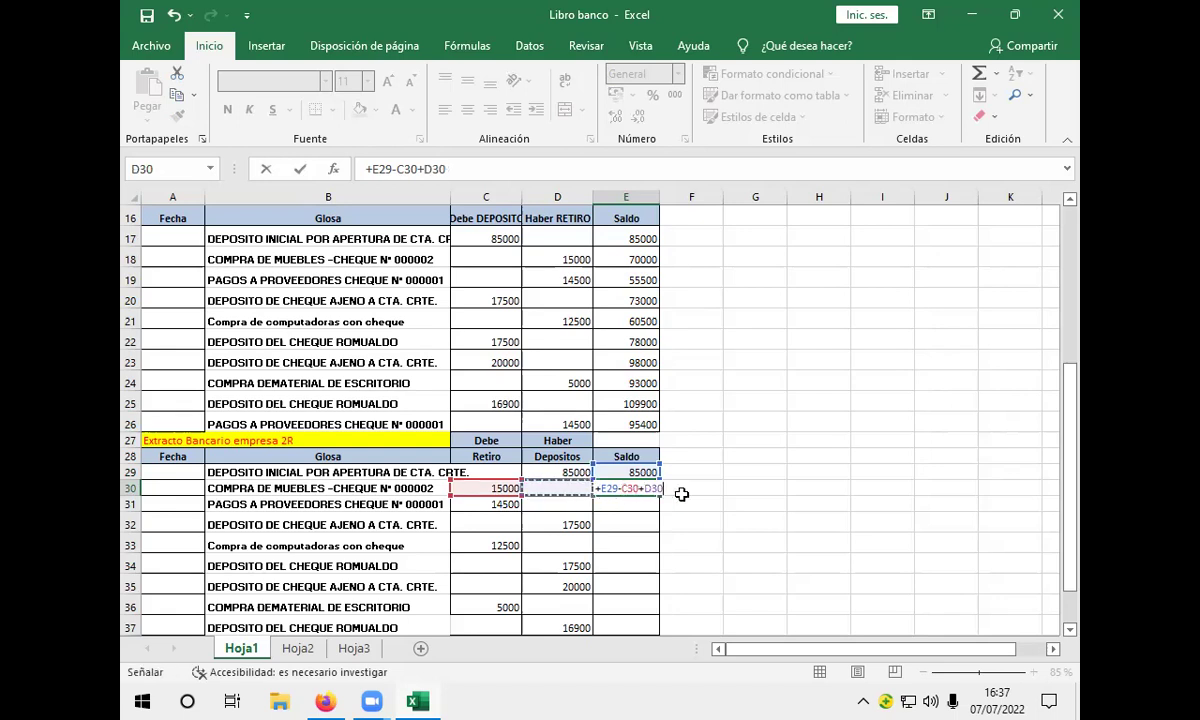
{"action": "key", "text": "Return"}
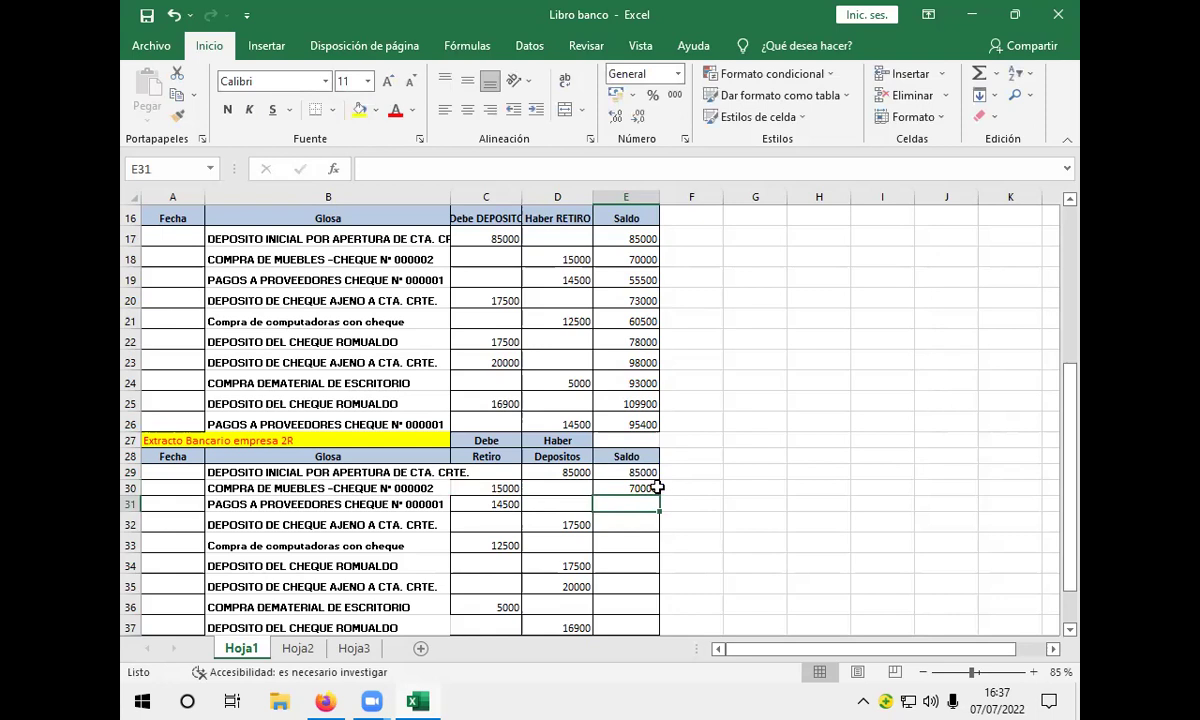
Copy the balance formula from E30 down the Saldo column through the last supplier payment in E38.
{"action": "left_click", "coordinate": [655, 487]}
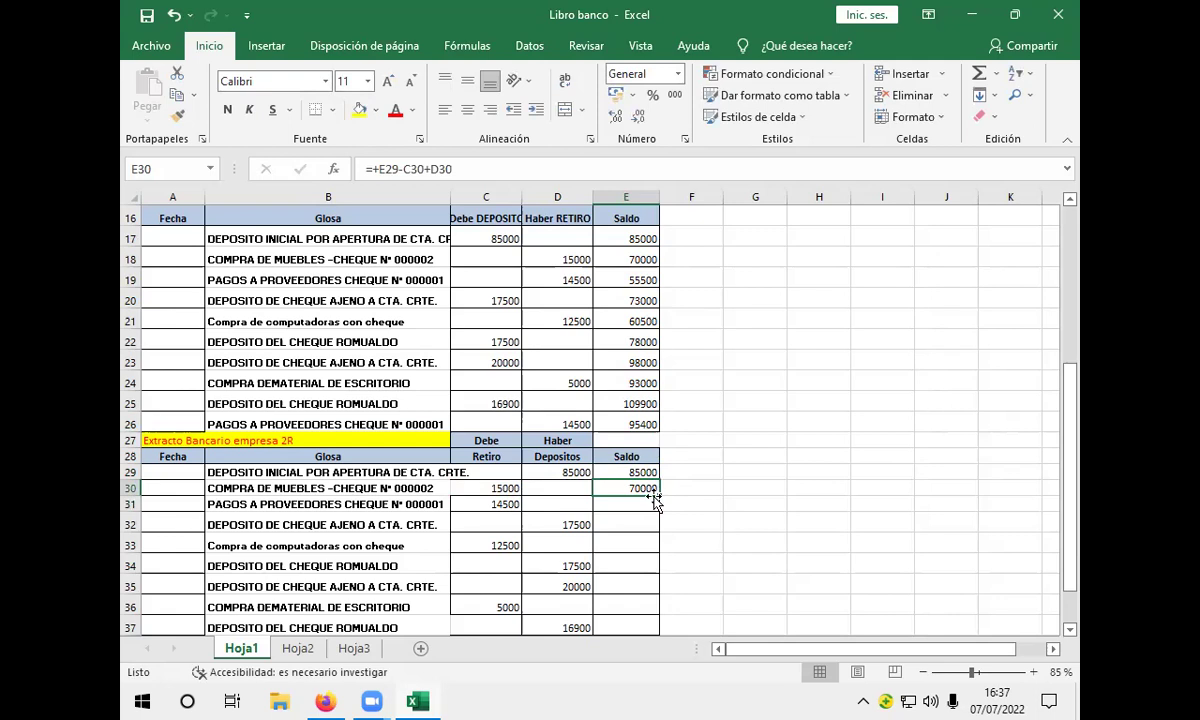
{"action": "left_click_drag", "start_coordinate": [659, 496], "coordinate": [658, 631]}
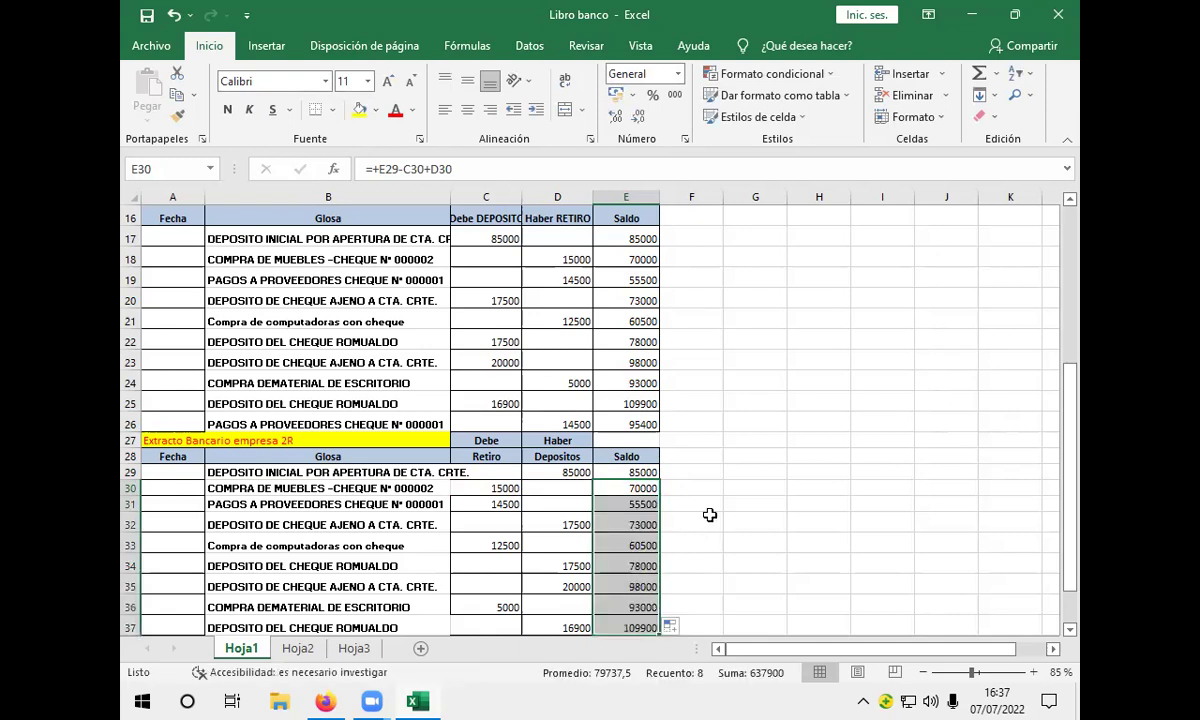
{"action": "scroll", "coordinate": [710, 514], "scroll_direction": "down", "scroll_amount": 2}
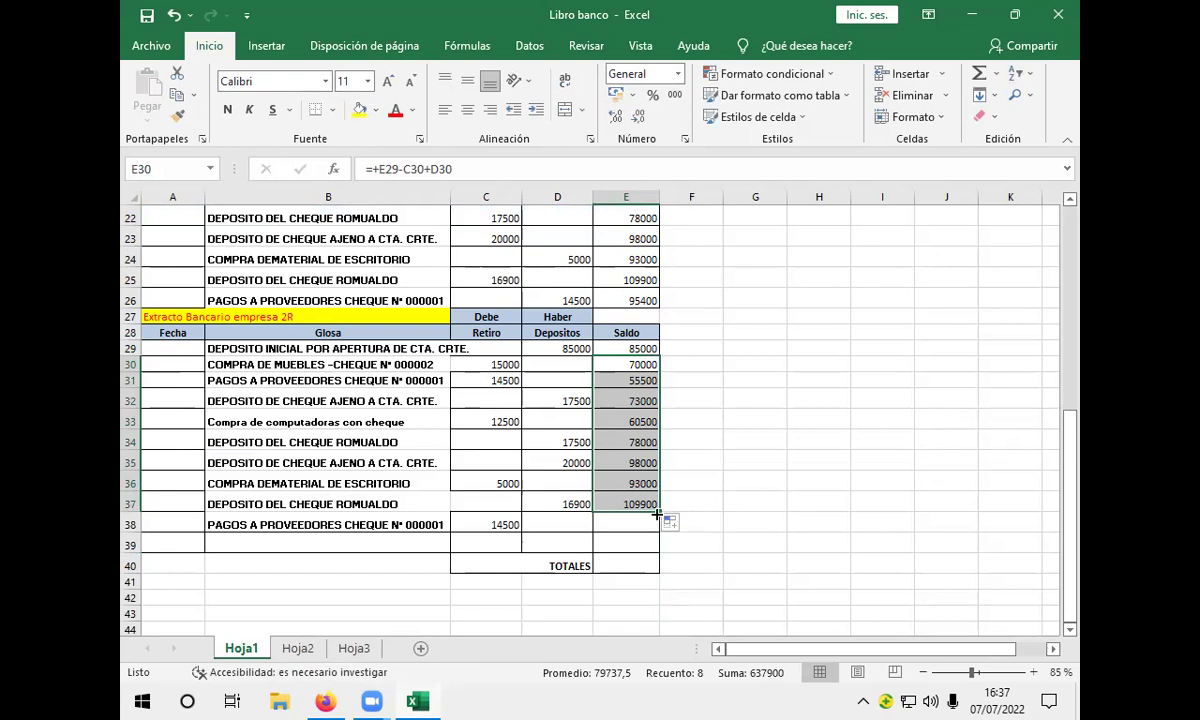
{"action": "left_click_drag", "start_coordinate": [660, 514], "coordinate": [661, 530]}
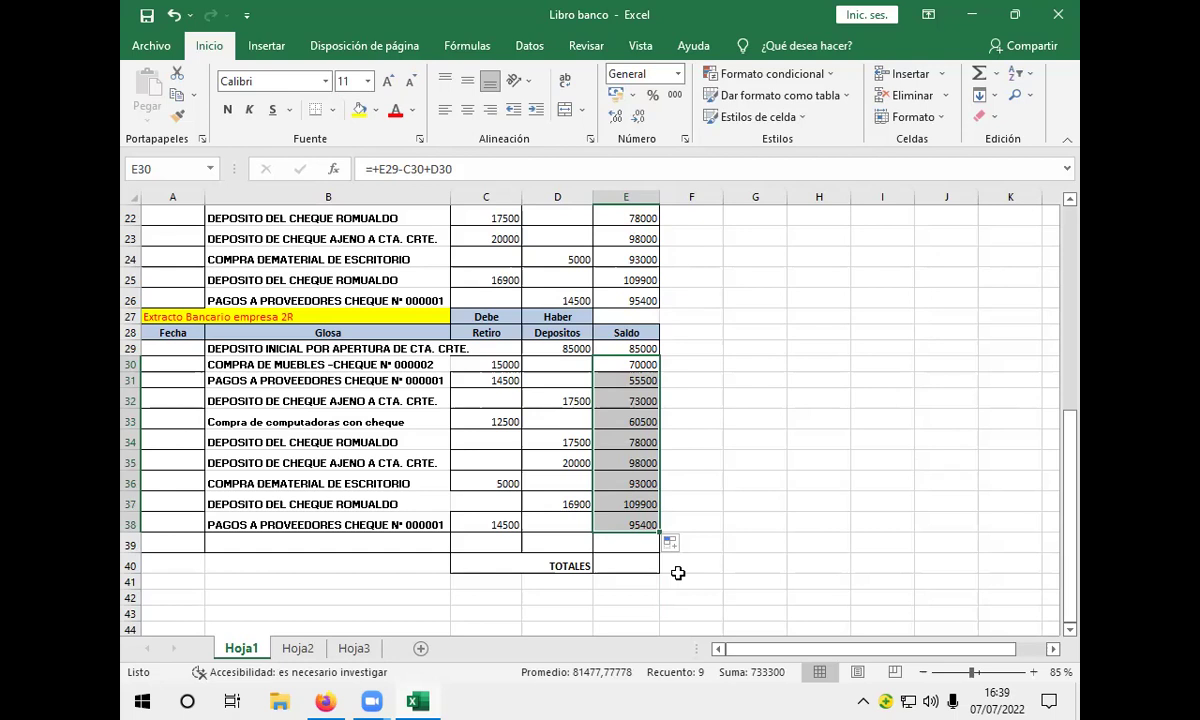
{"action": "scroll", "coordinate": [691, 539], "scroll_direction": "up", "scroll_amount": 2}
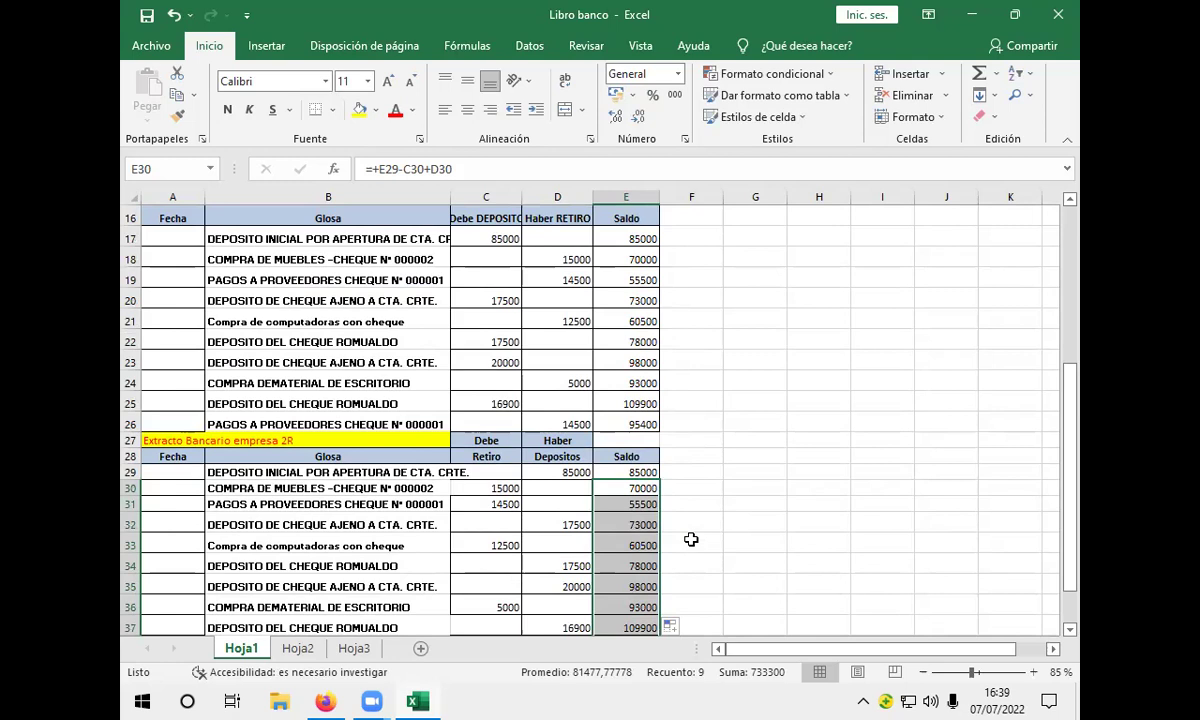
{"action": "scroll", "coordinate": [707, 500], "scroll_direction": "up", "scroll_amount": 1}
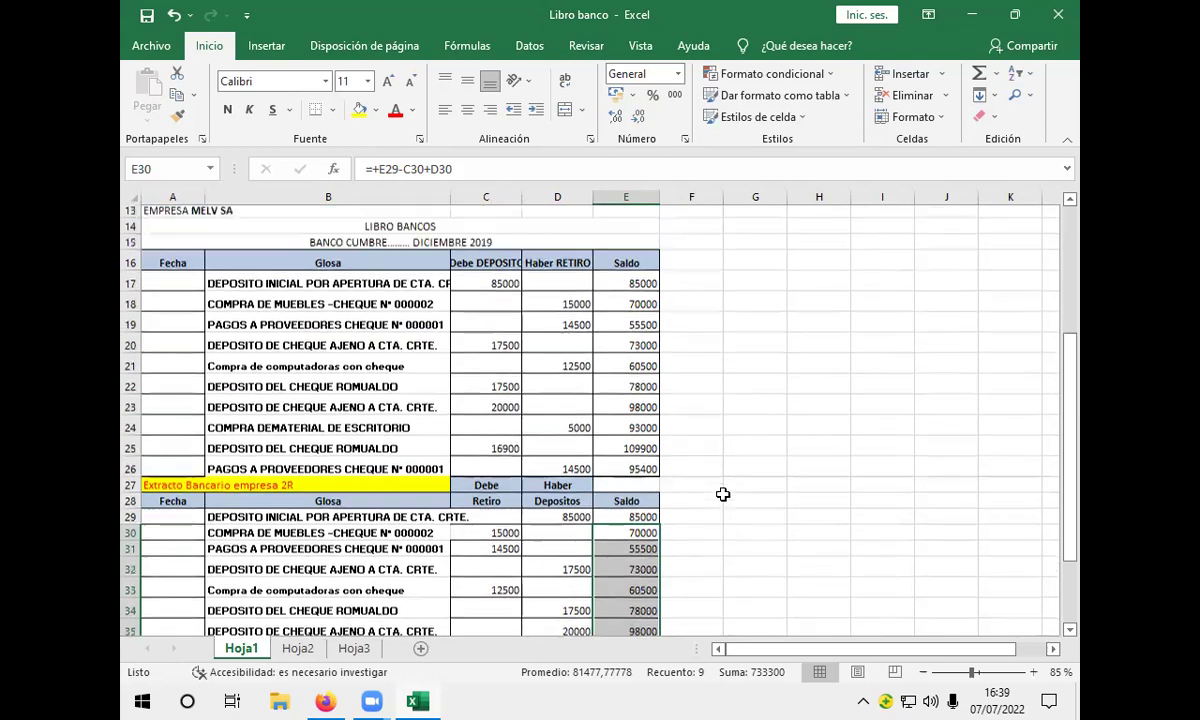
{"action": "scroll", "coordinate": [723, 494], "scroll_direction": "down", "scroll_amount": 3}
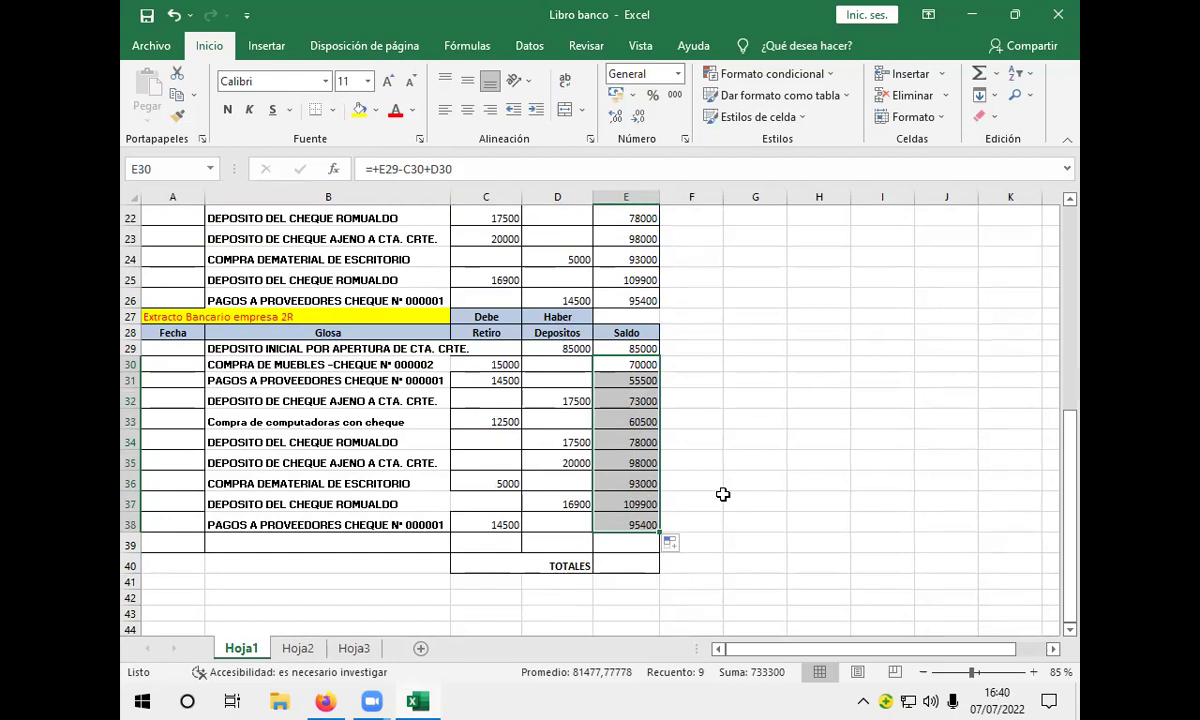
Switch to the empty sheet Hoja3 and open the PDF "flujo de caja #1" from the desktop to read the exercise.
{"action": "left_click", "coordinate": [350, 650]}
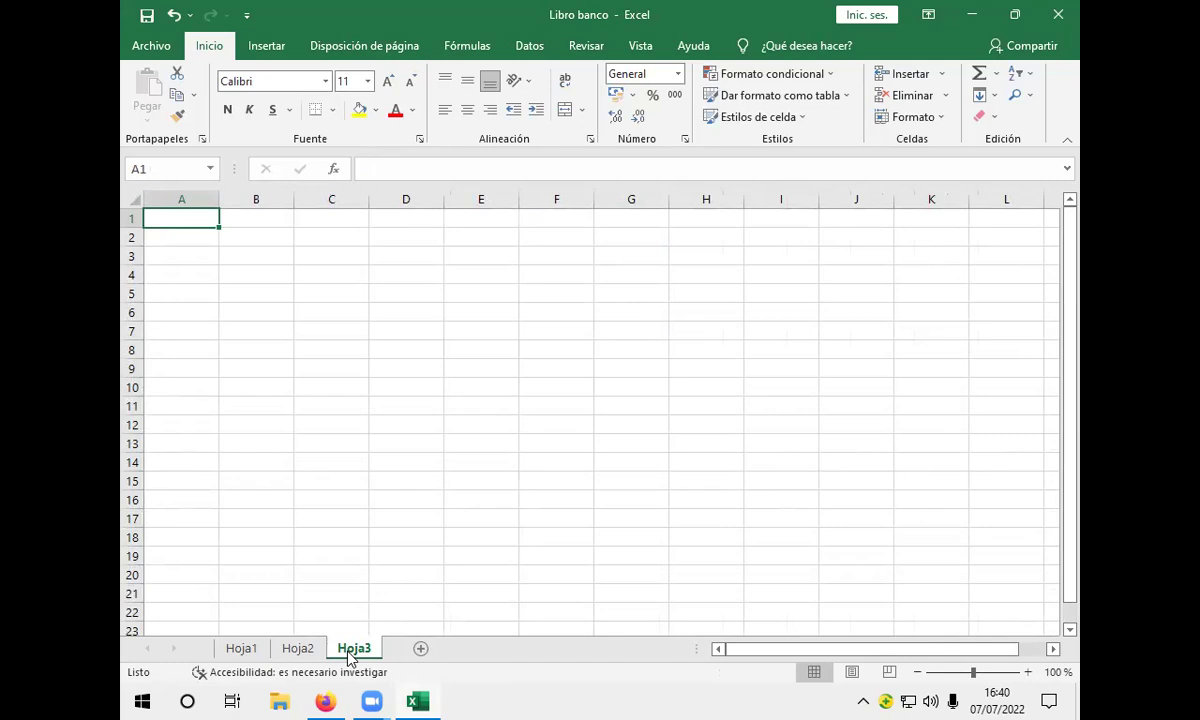
{"action": "key", "text": "super+d"}
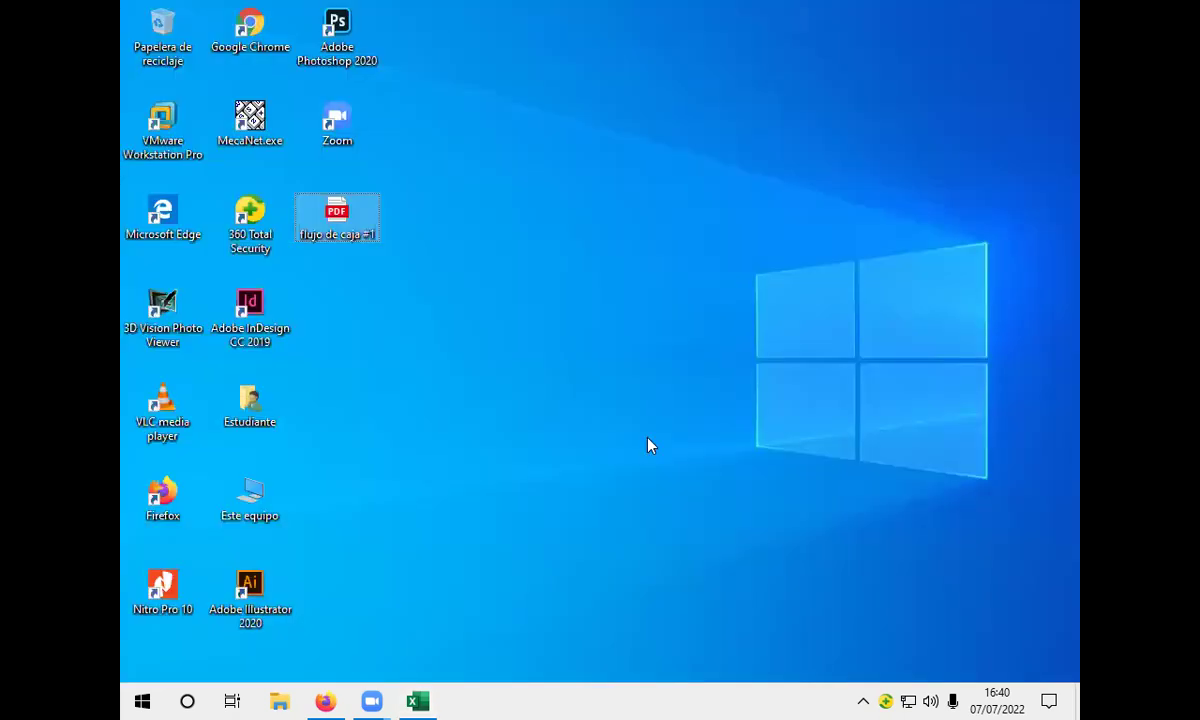
{"action": "double_click", "coordinate": [311, 215]}
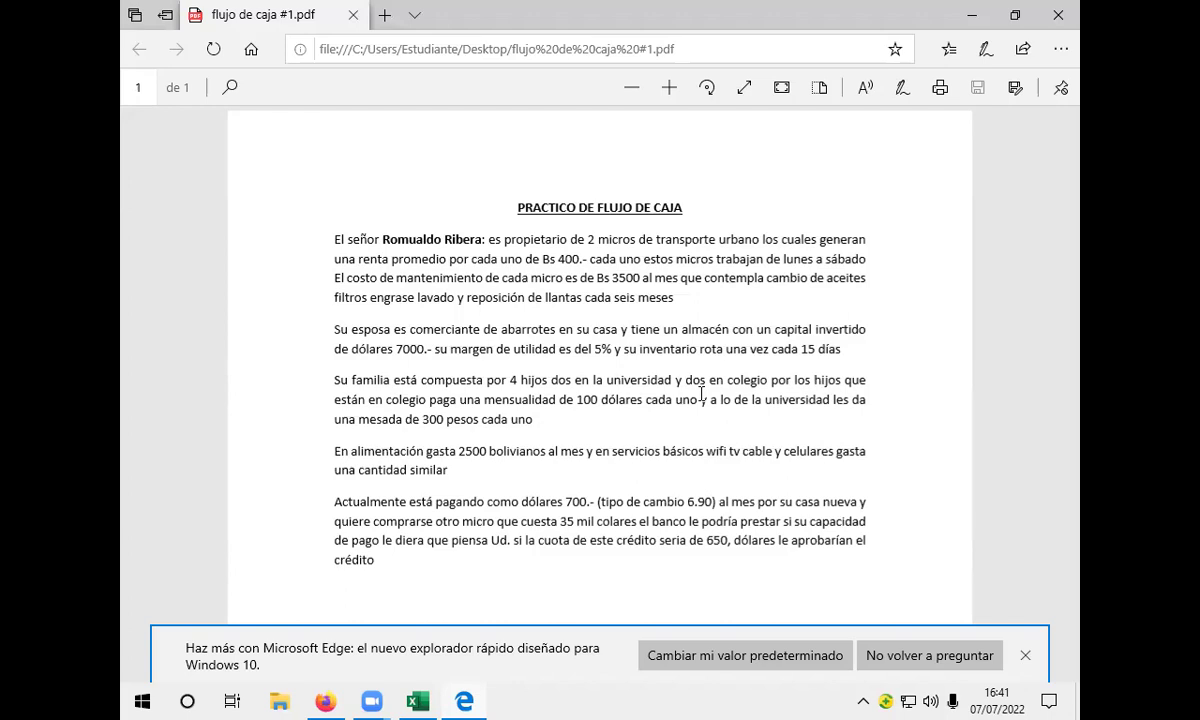
Return to the Libro banco workbook in Excel and enter the heading INGRESO in cell A1 of Hoja3.
{"action": "left_click", "coordinate": [420, 700]}
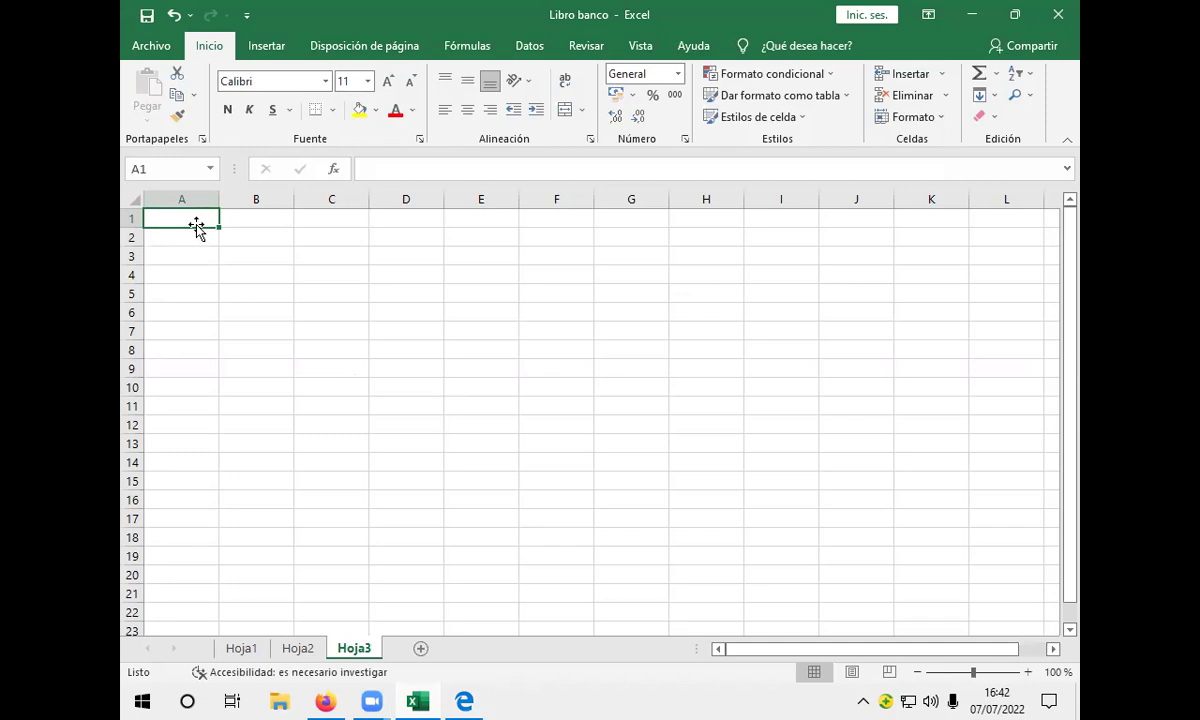
{"action": "type", "text": "los"}
{"action": "key", "text": "BackSpace"}
{"action": "key", "text": "BackSpace"}
{"action": "key", "text": "BackSpace"}
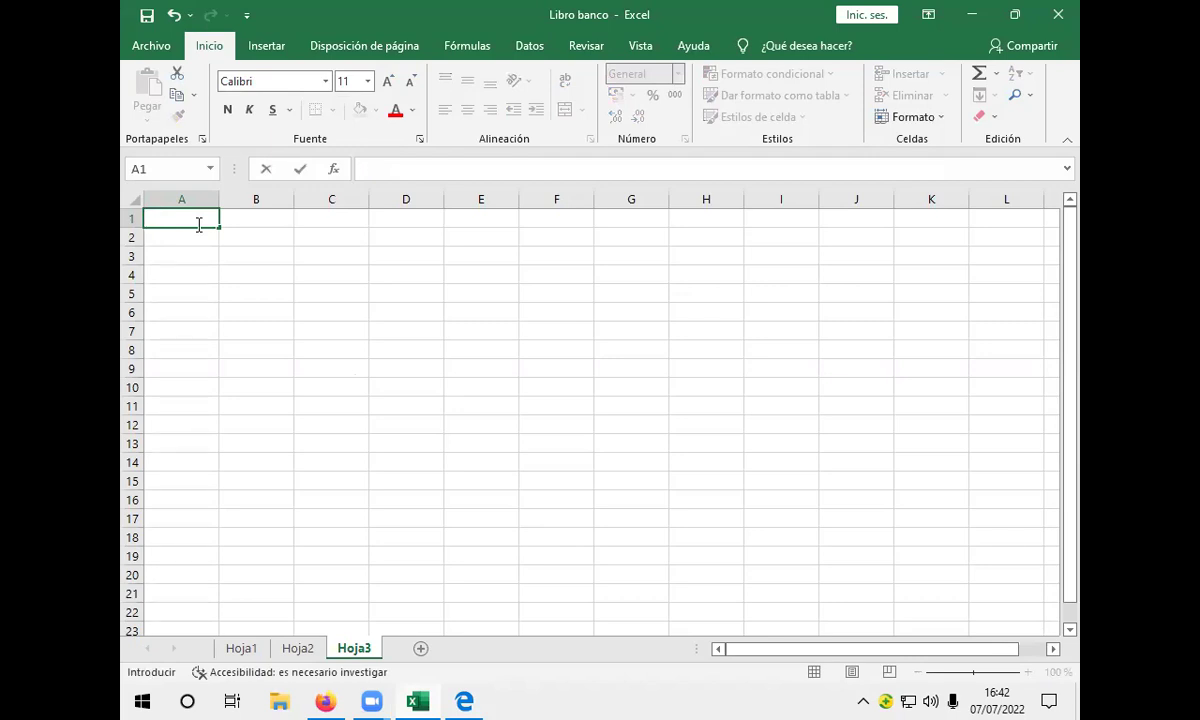
{"action": "type", "text": "INGRESO"}
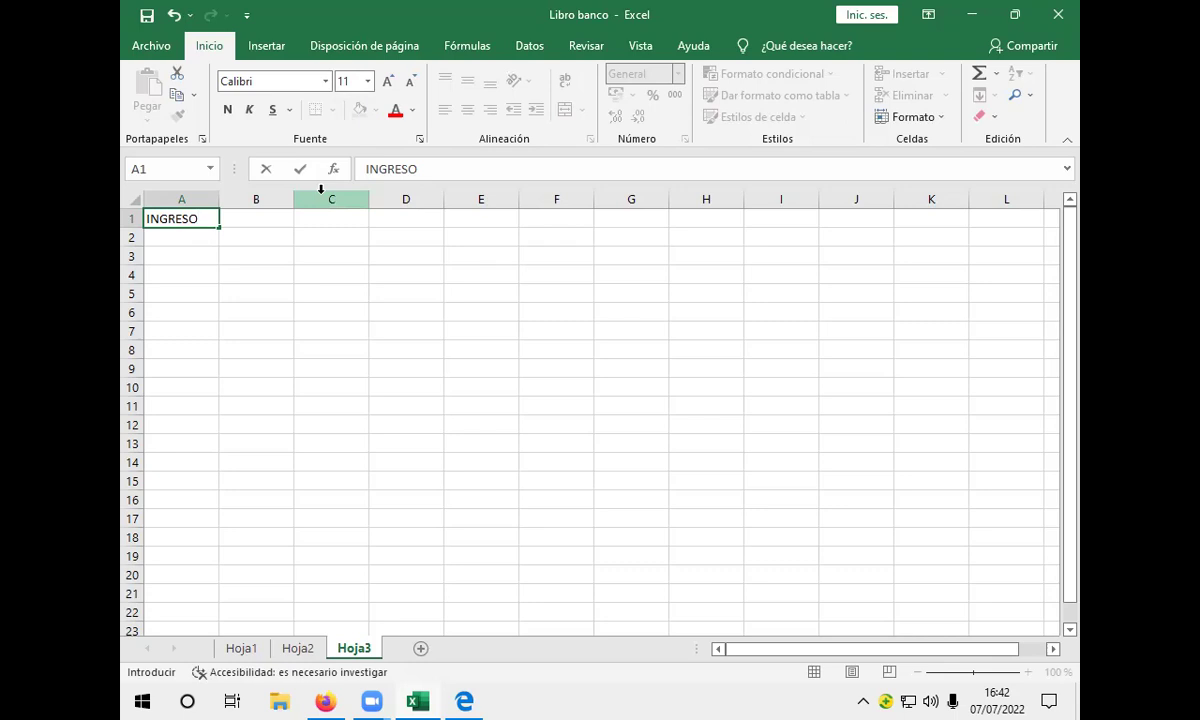
Enter the month headings ENERO in cell B1 and FEBRERO in cell C1 beside the INGRESO heading.
{"action": "left_click", "coordinate": [267, 231]}
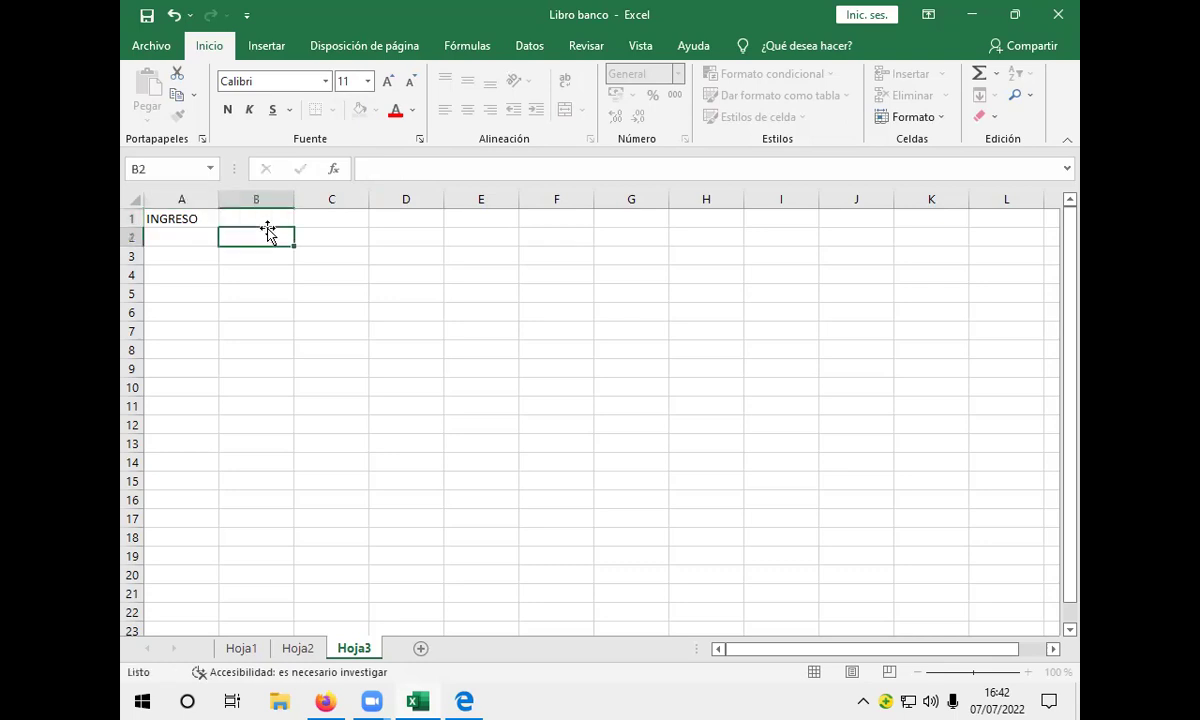
{"action": "left_click", "coordinate": [273, 218]}
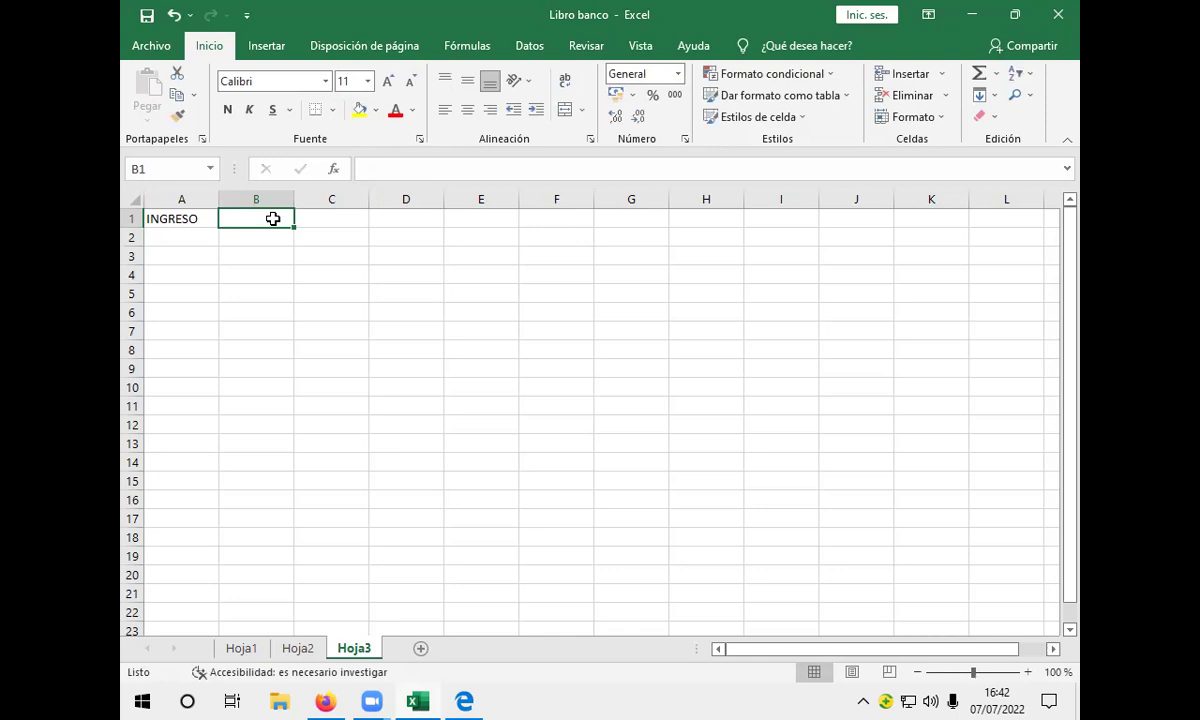
{"action": "type", "text": "N"}
{"action": "key", "text": "BackSpace"}
{"action": "type", "text": "E"}
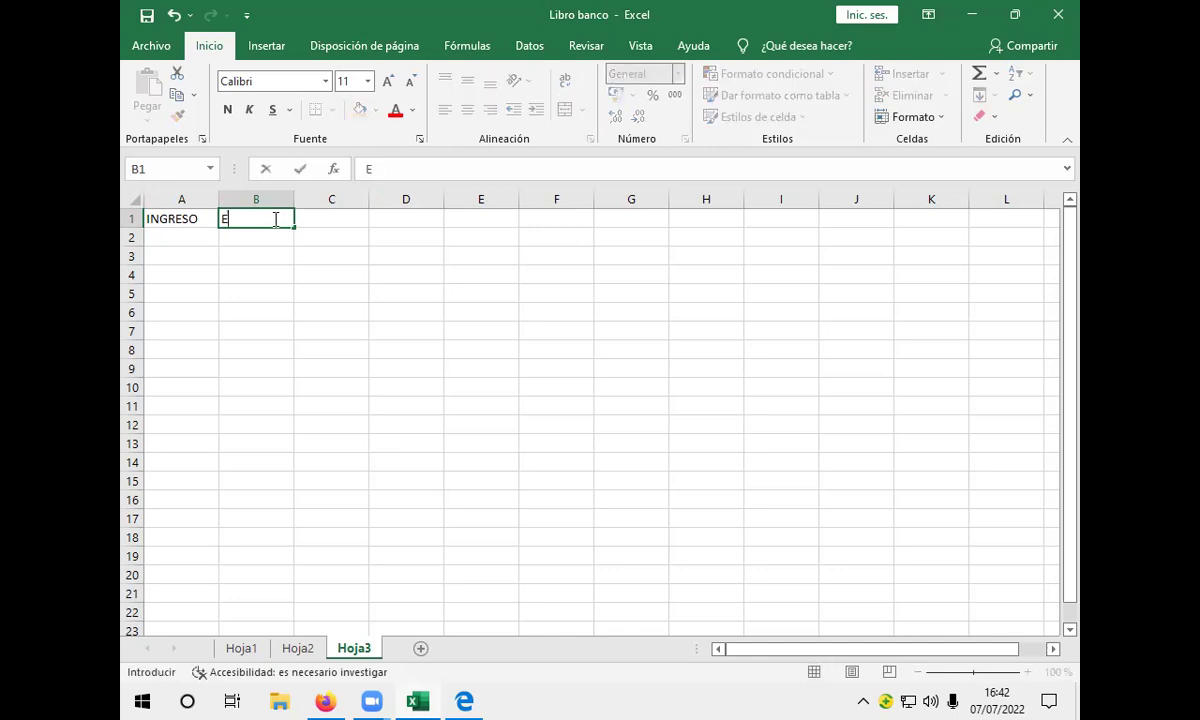
{"action": "type", "text": "NERO"}
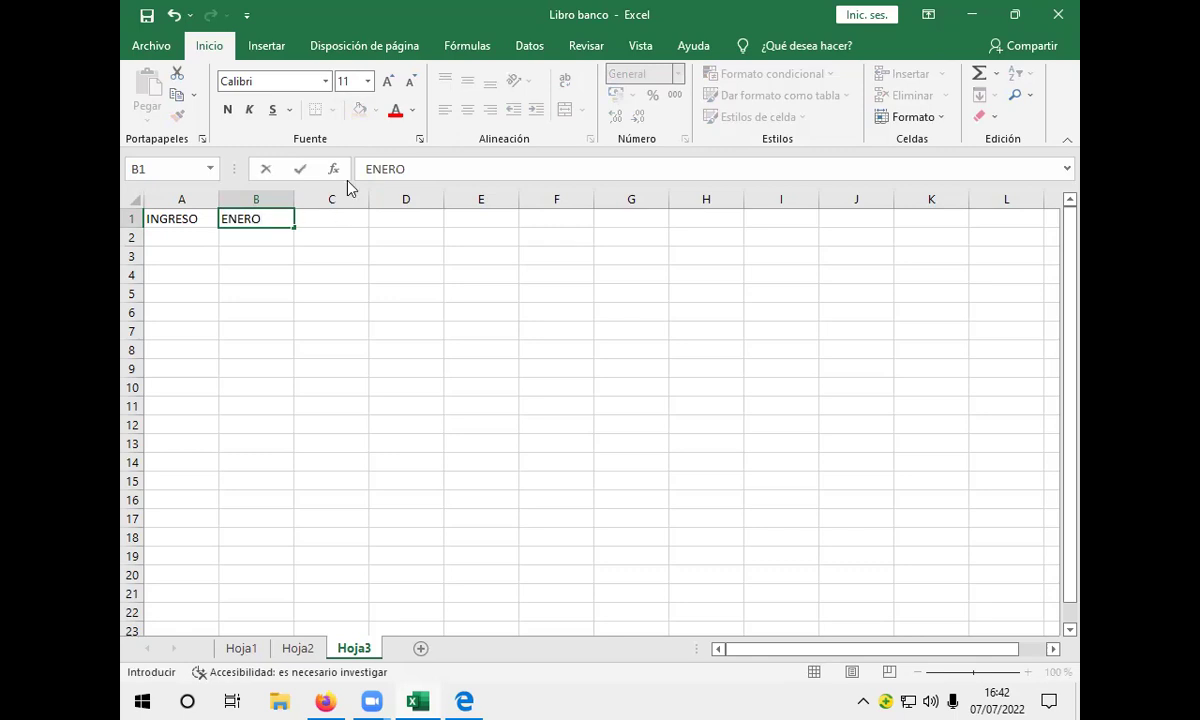
{"action": "left_click", "coordinate": [353, 215]}
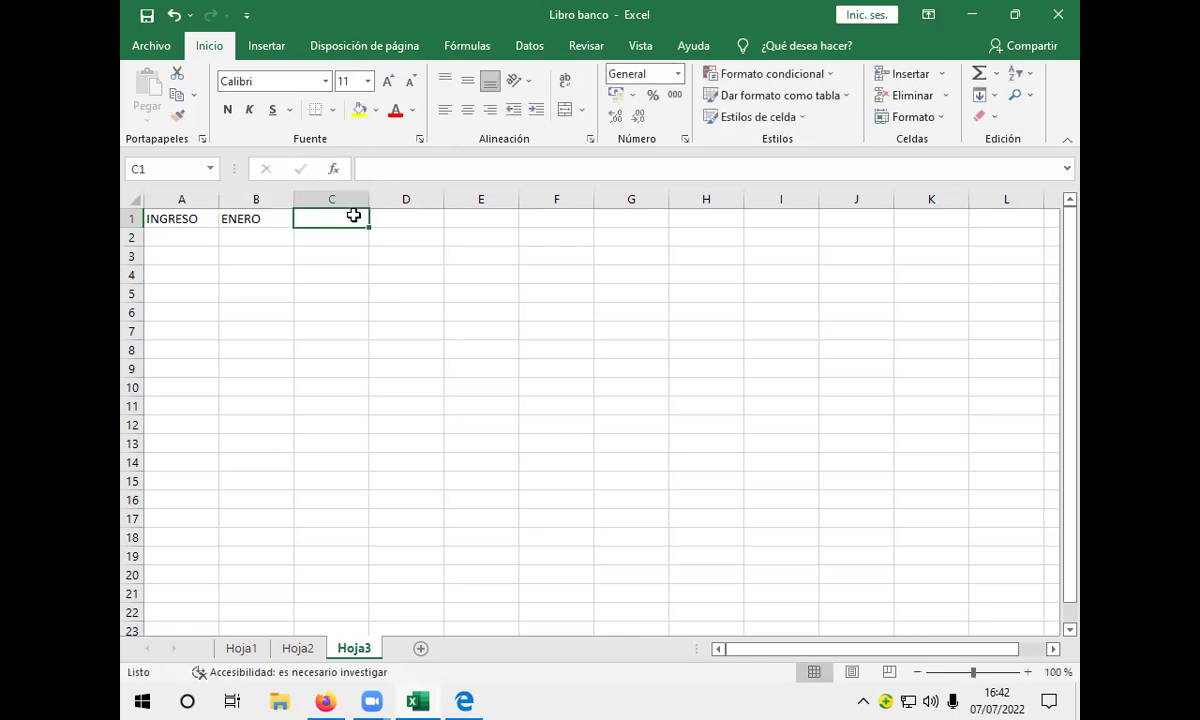
{"action": "type", "text": "FEBRERO"}
{"action": "left_click", "coordinate": [407, 220]}
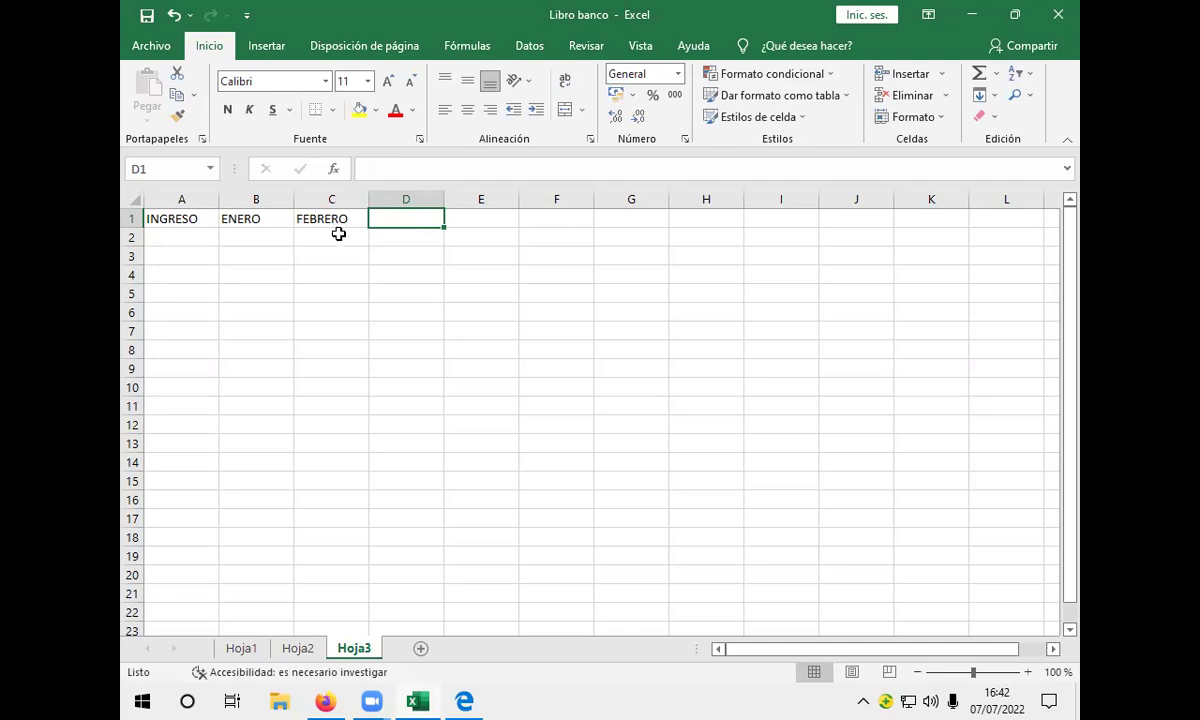
Extend the month series from ENERO and FEBRERO across row 1 through DICIEMBRE in M1.
{"action": "left_click", "coordinate": [272, 222]}
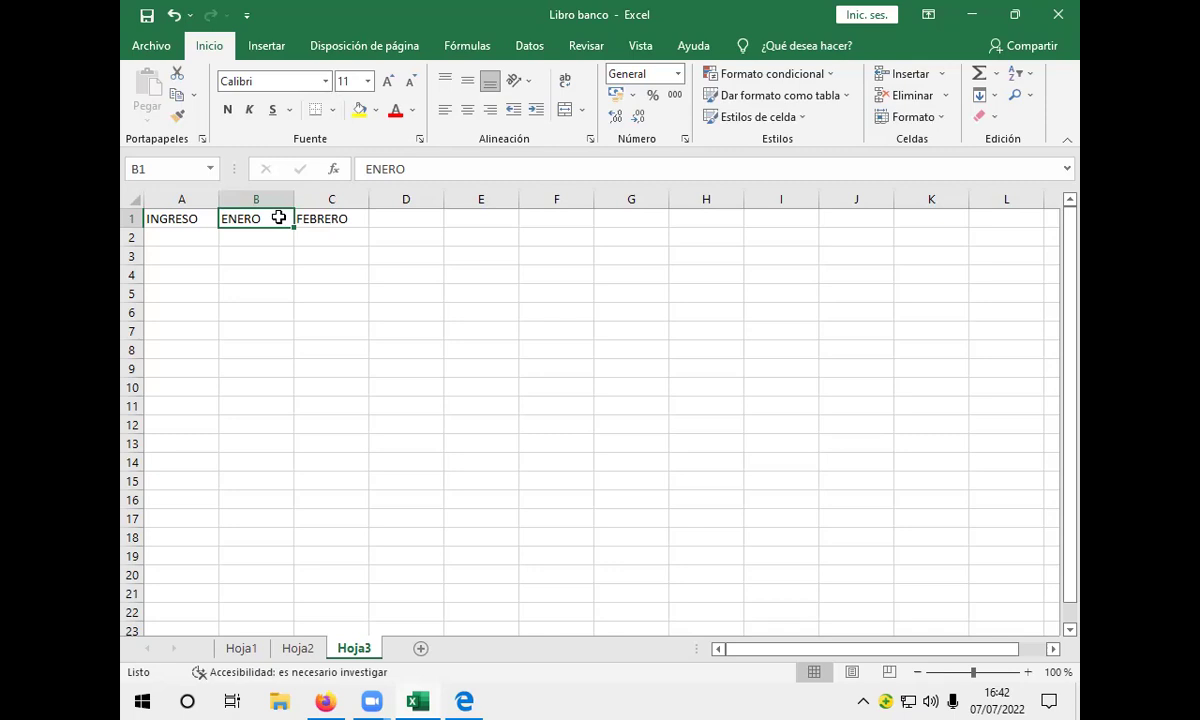
{"action": "left_click_drag", "start_coordinate": [277, 217], "coordinate": [357, 219]}
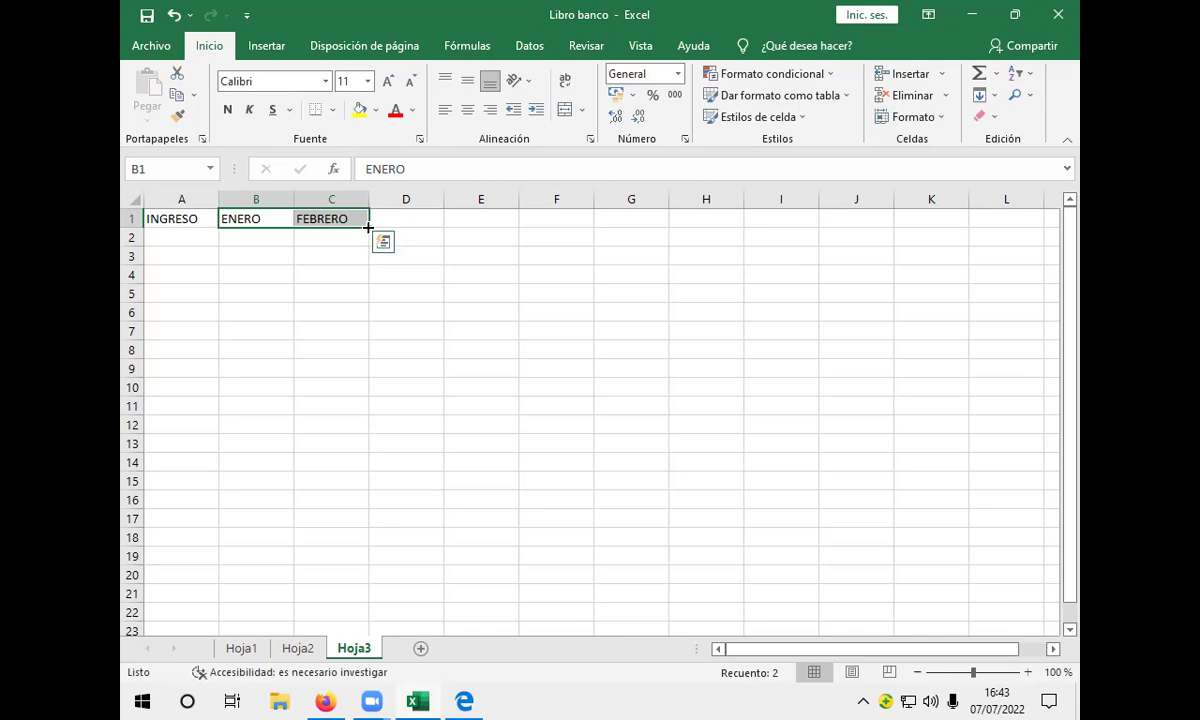
{"action": "left_click_drag", "start_coordinate": [368, 227], "coordinate": [570, 237]}
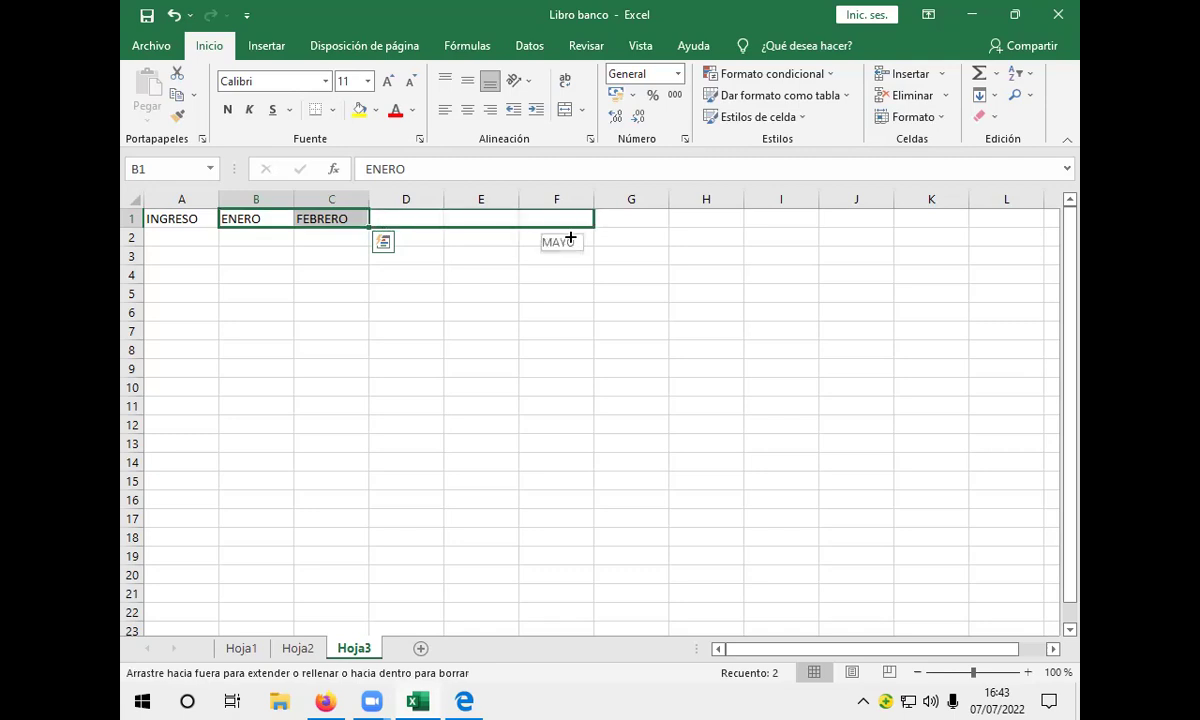
{"action": "left_click_drag", "start_coordinate": [570, 237], "coordinate": [689, 221]}
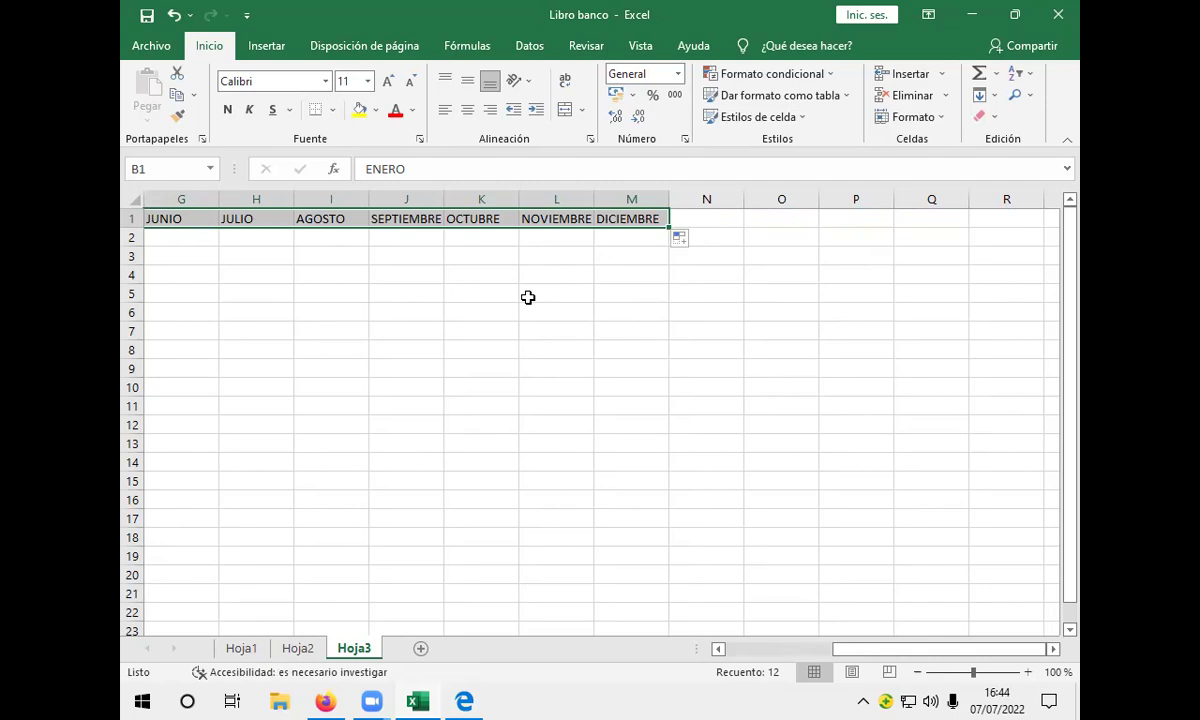
Enter the heading TOTAL in cell N1, in the column following DICIEMBRE.
{"action": "left_click", "coordinate": [704, 222]}
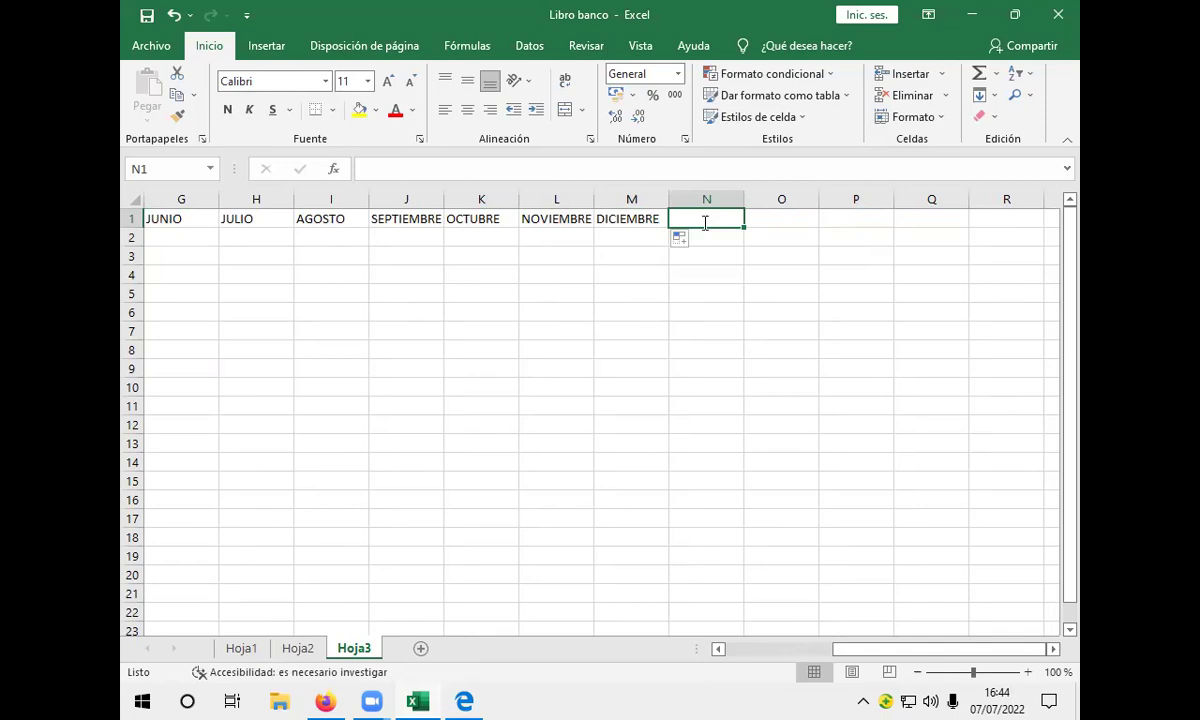
{"action": "type", "text": "TOTAL"}
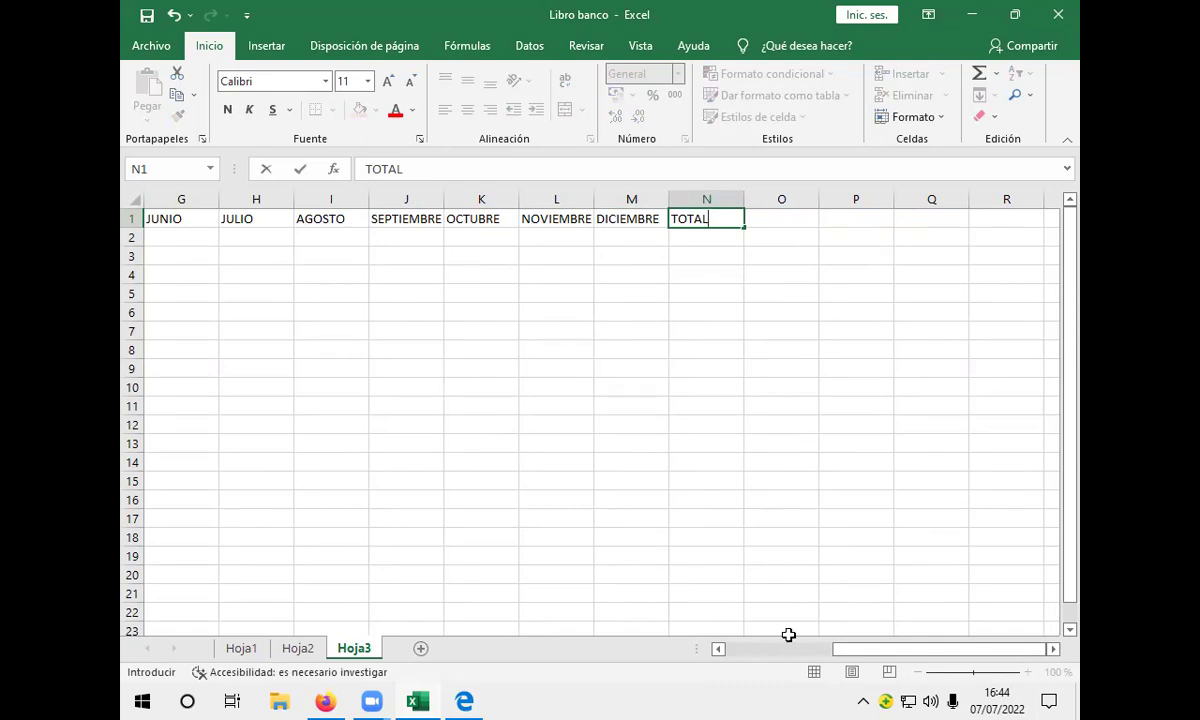
{"action": "left_click_drag", "start_coordinate": [847, 650], "coordinate": [729, 648]}
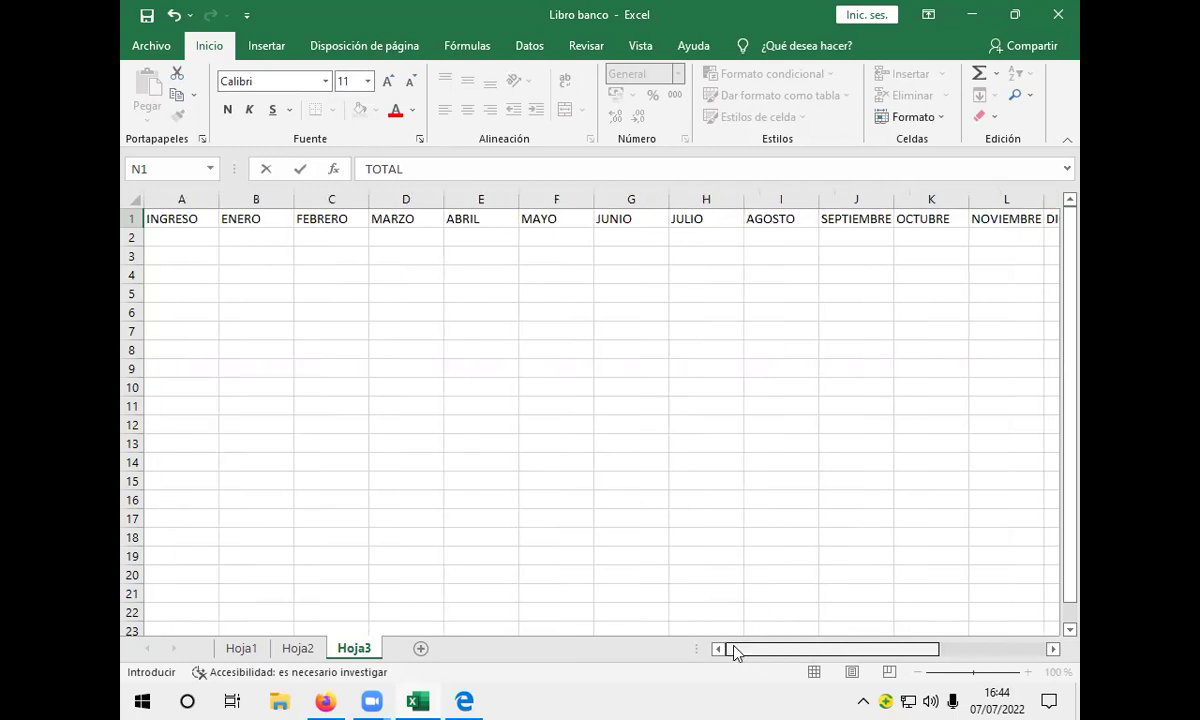
{"action": "left_click", "coordinate": [185, 237]}
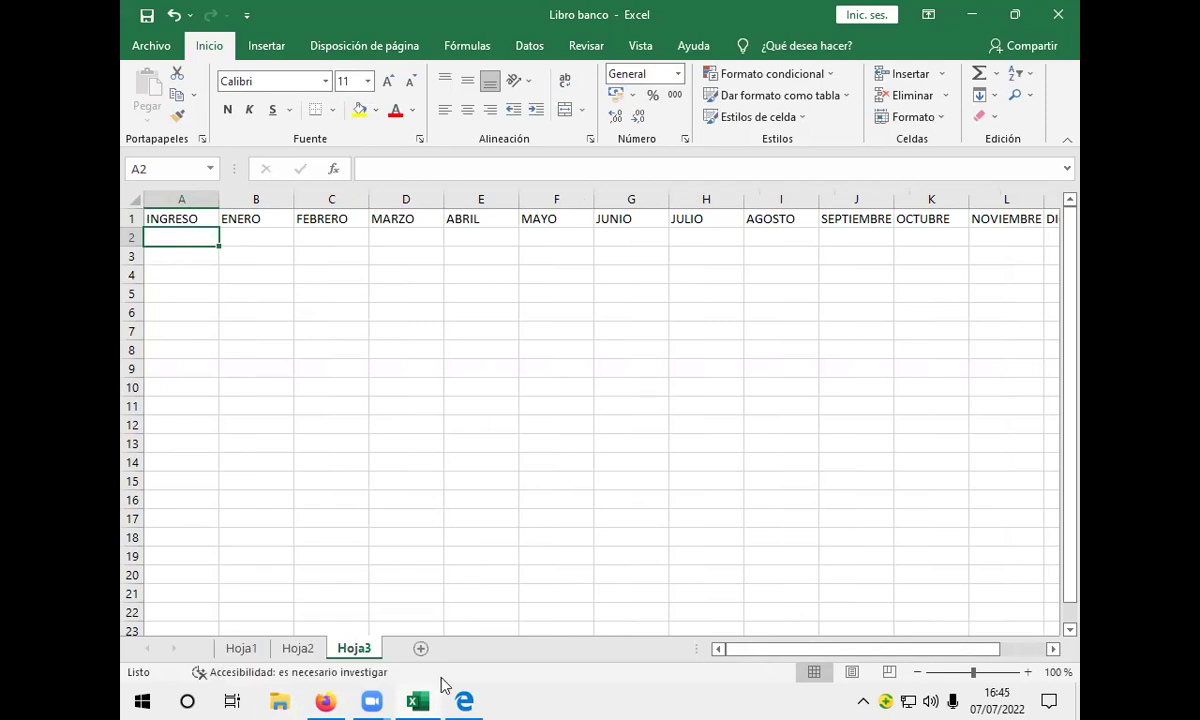
Consult the flujo de caja #1 PDF in Edge and, back in Excel, enter the income label Renta de micro in A2.
{"action": "left_click", "coordinate": [464, 698]}
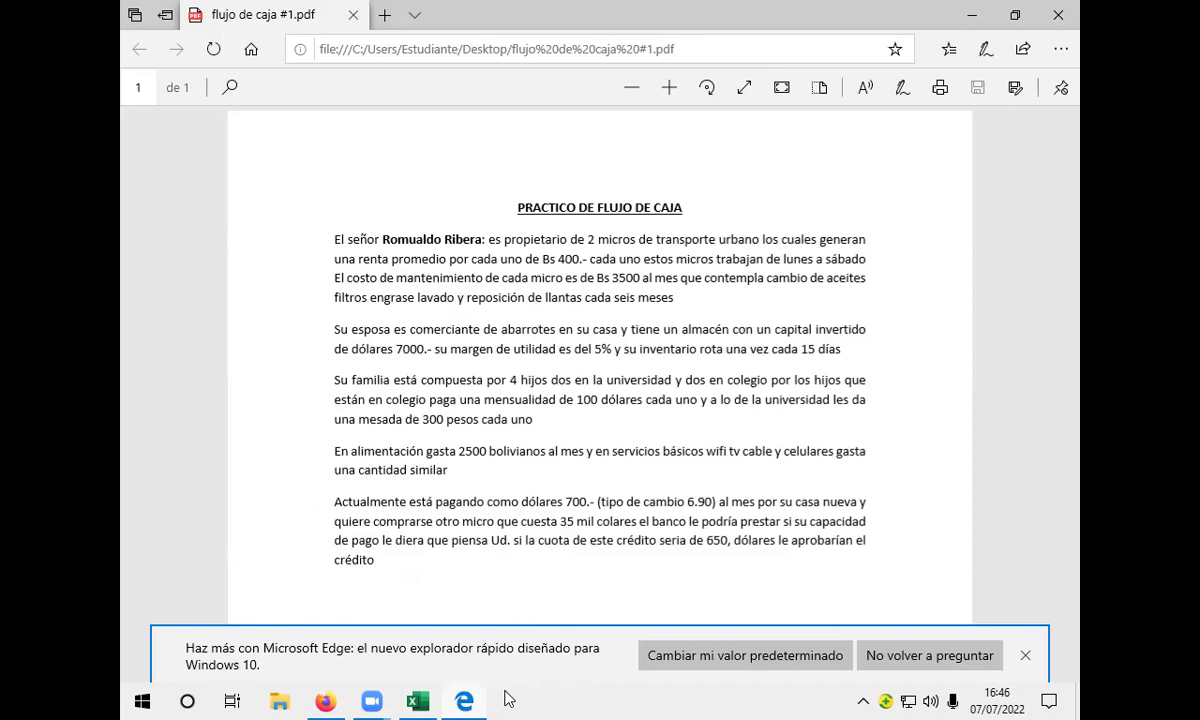
{"action": "mouse_move", "coordinate": [428, 698]}
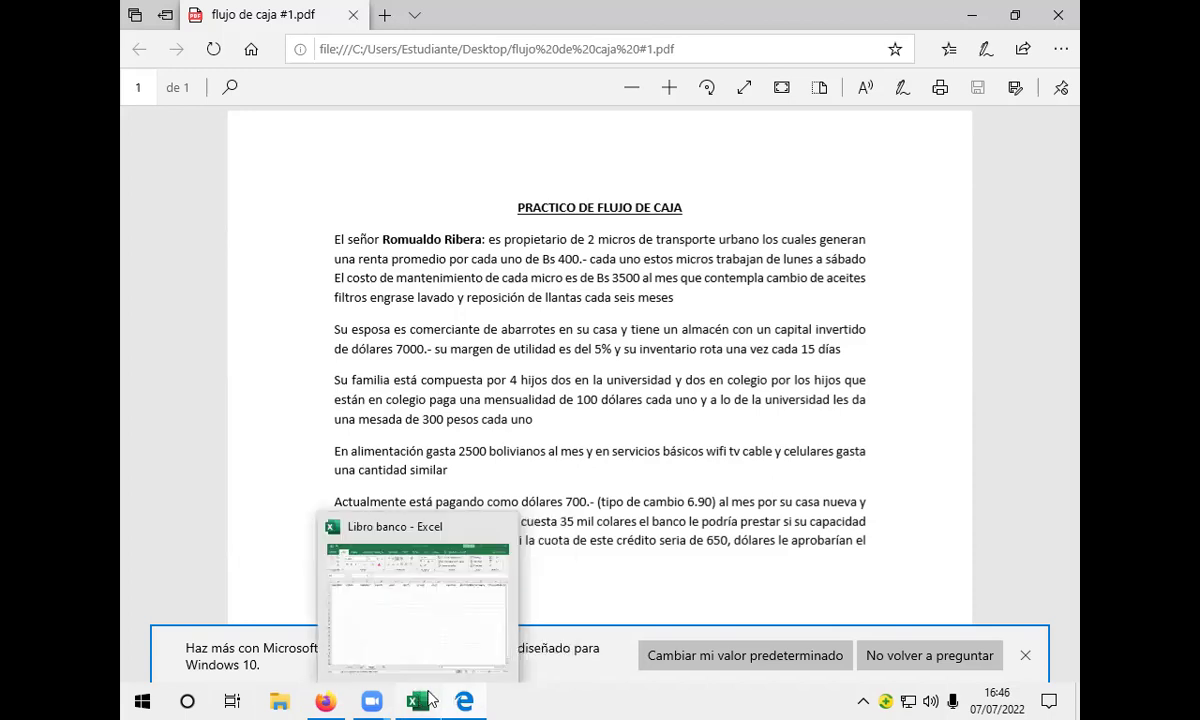
{"action": "left_click", "coordinate": [430, 699]}
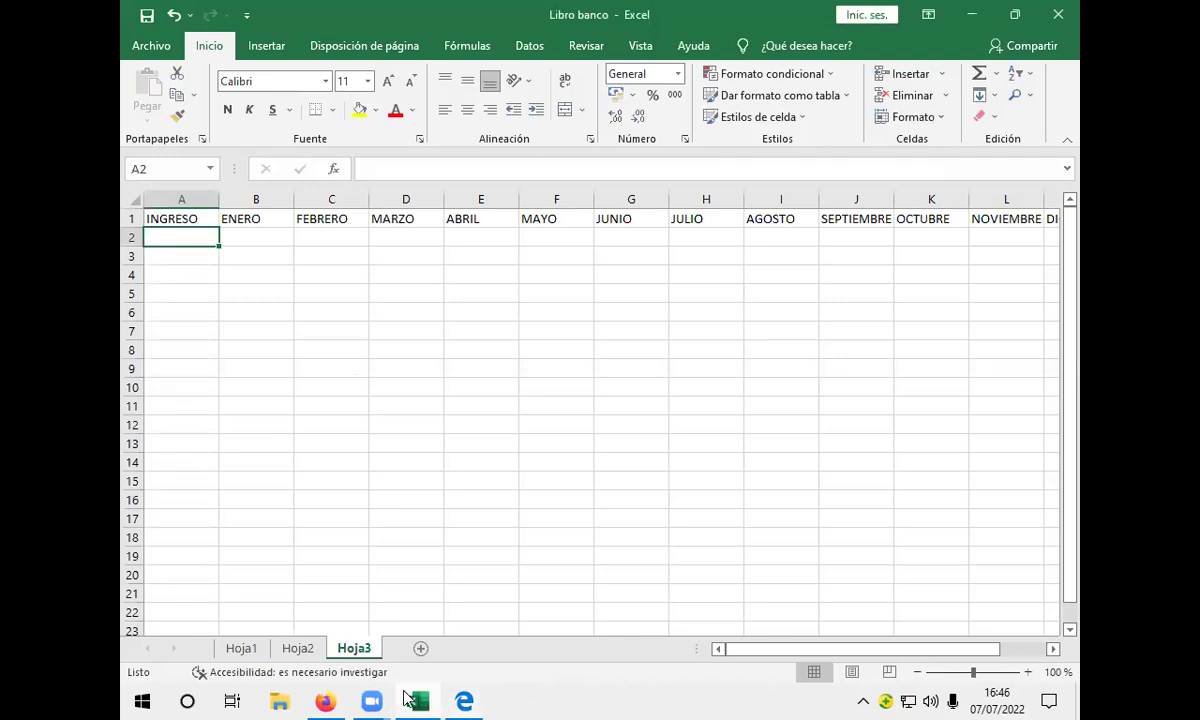
{"action": "type", "text": "RW"}
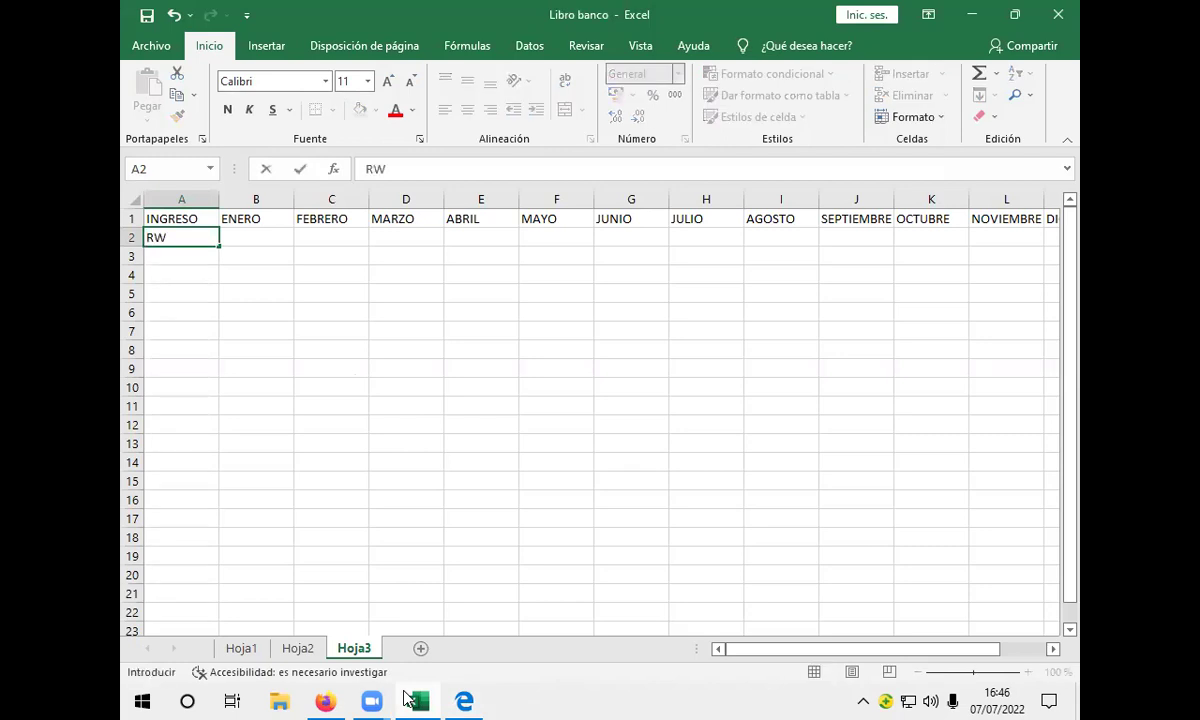
{"action": "key", "text": "BackSpace"}
{"action": "type", "text": "enta de mi"}
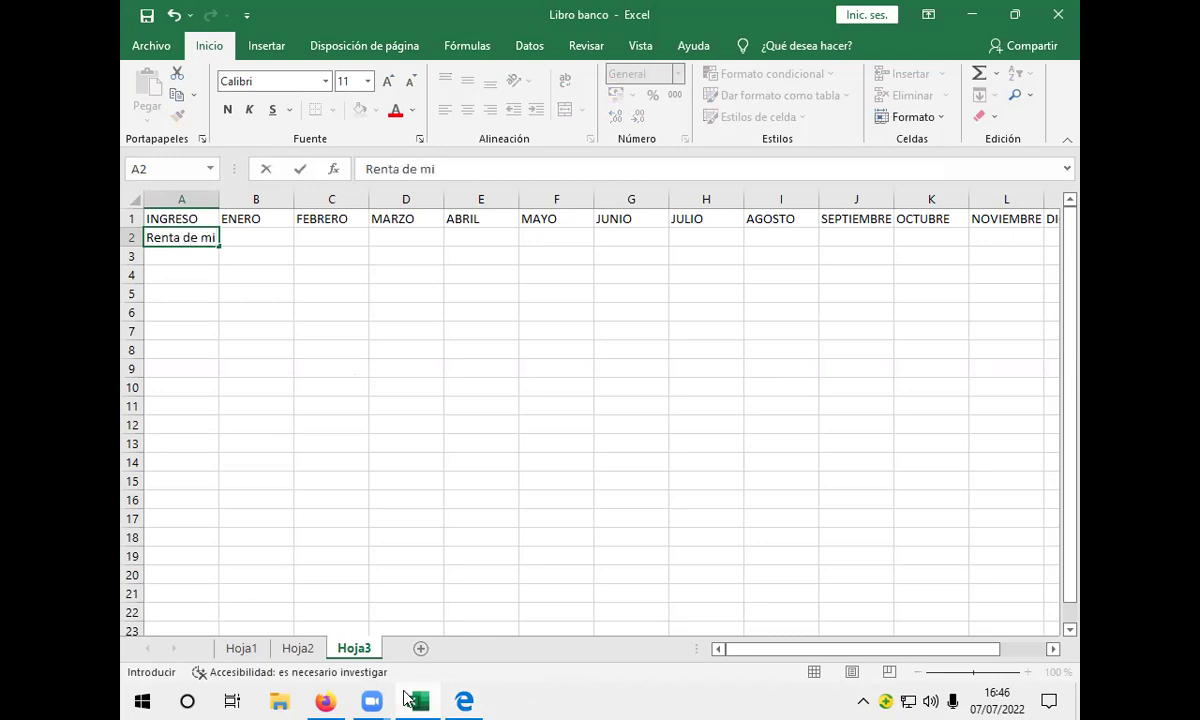
{"action": "type", "text": "cro"}
{"action": "key", "text": "F2"}
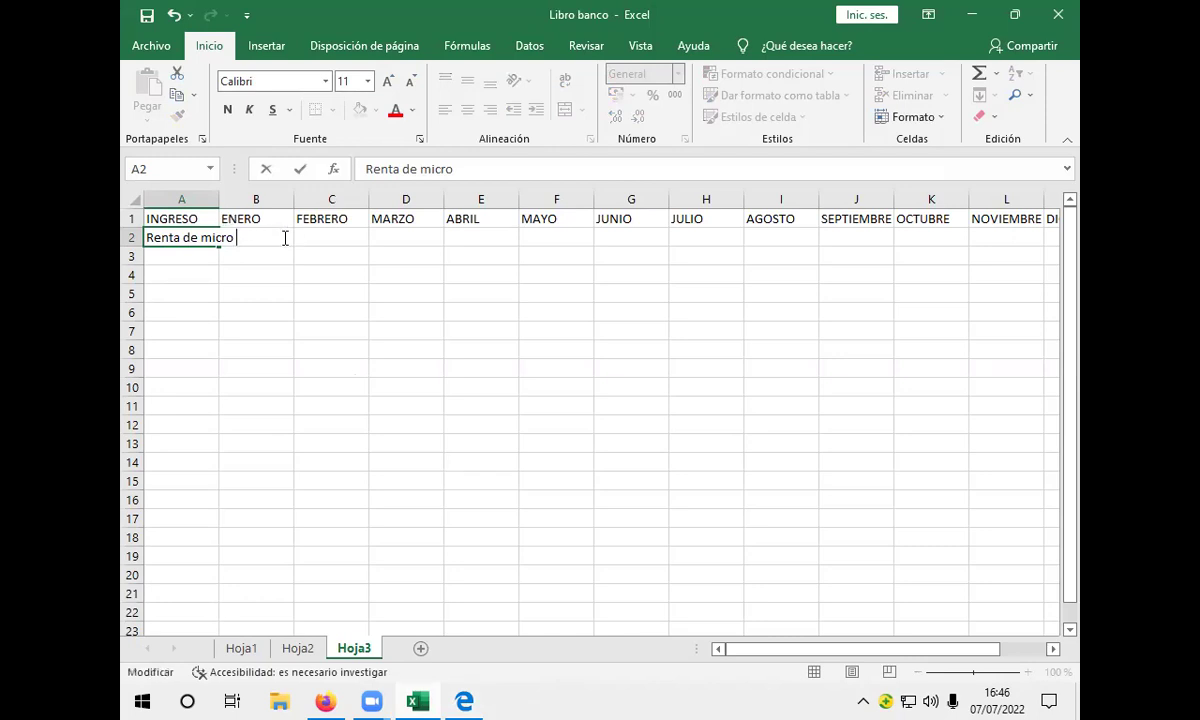
{"action": "left_click", "coordinate": [224, 262]}
Calculate January's bus rental income in B2 with the formula +((400*2)*6)*4.
{"action": "left_click", "coordinate": [258, 240]}
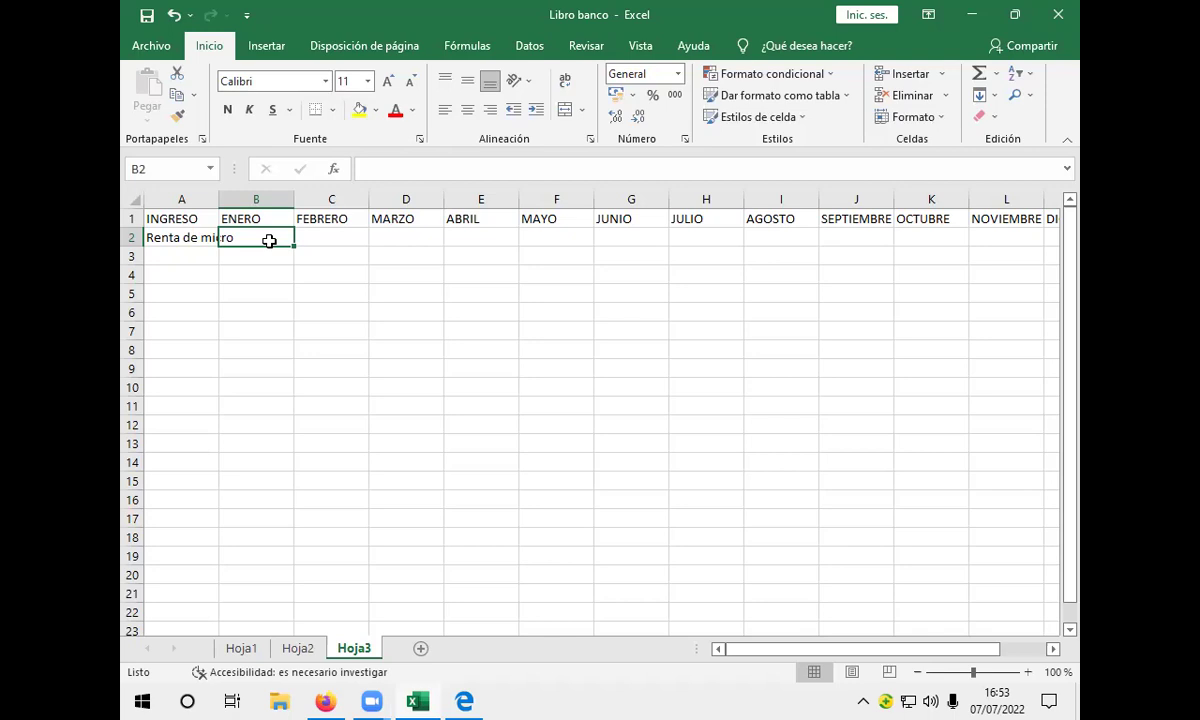
{"action": "type", "text": "+"}
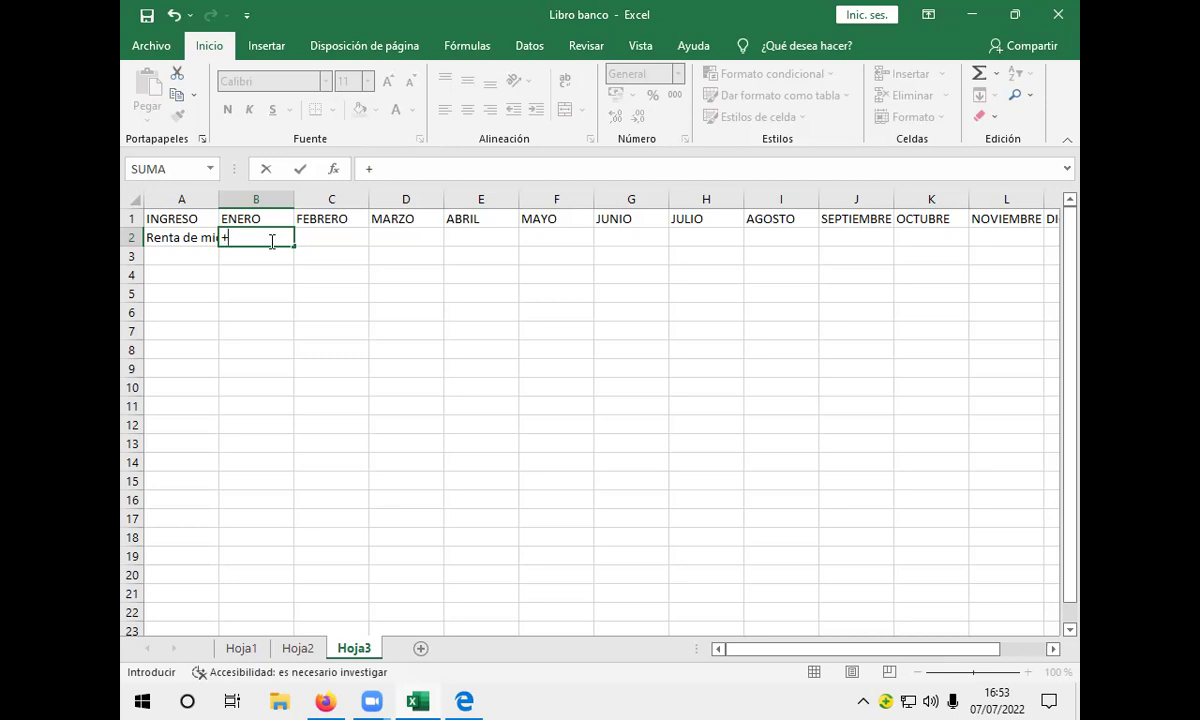
{"action": "type", "text": "(8"}
{"action": "key", "text": "BackSpace"}
{"action": "type", "text": "(400*2"}
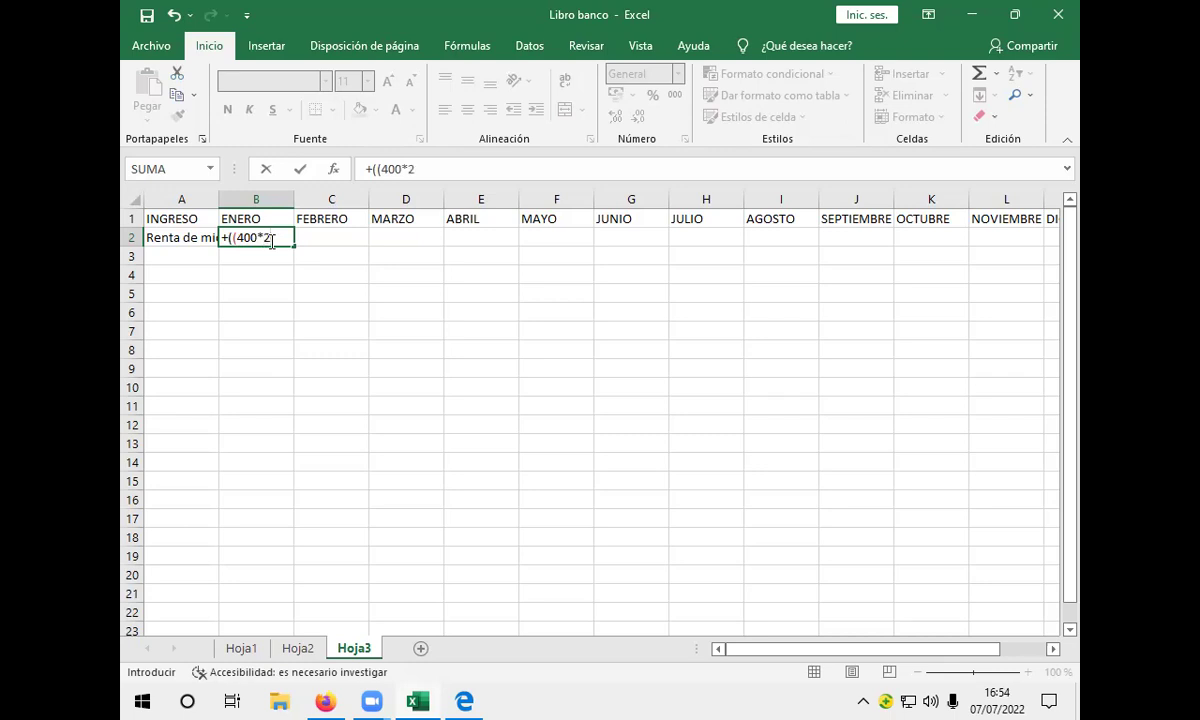
{"action": "type", "text": ")"}
{"action": "key", "text": "BackSpace"}
{"action": "type", "text": "9"}
{"action": "key", "text": "BackSpace"}
{"action": "type", "text": ")"}
{"action": "type", "text": "*6"}
{"action": "type", "text": ")*4"}
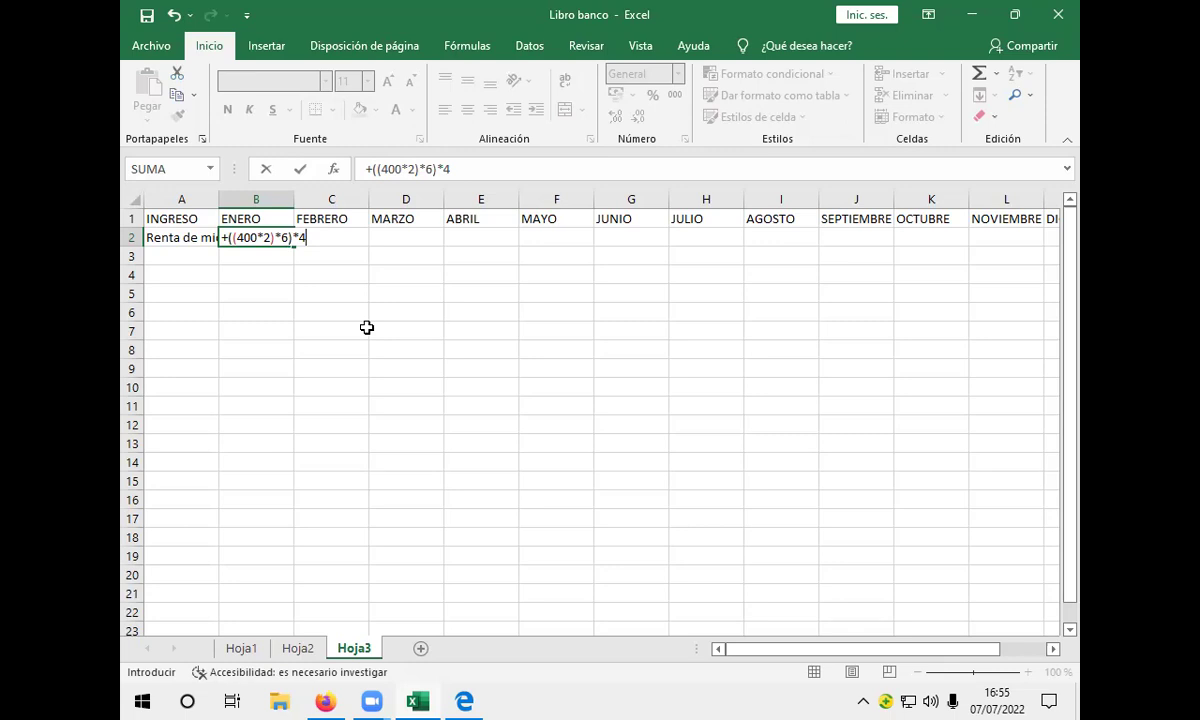
{"action": "key", "text": "Return"}
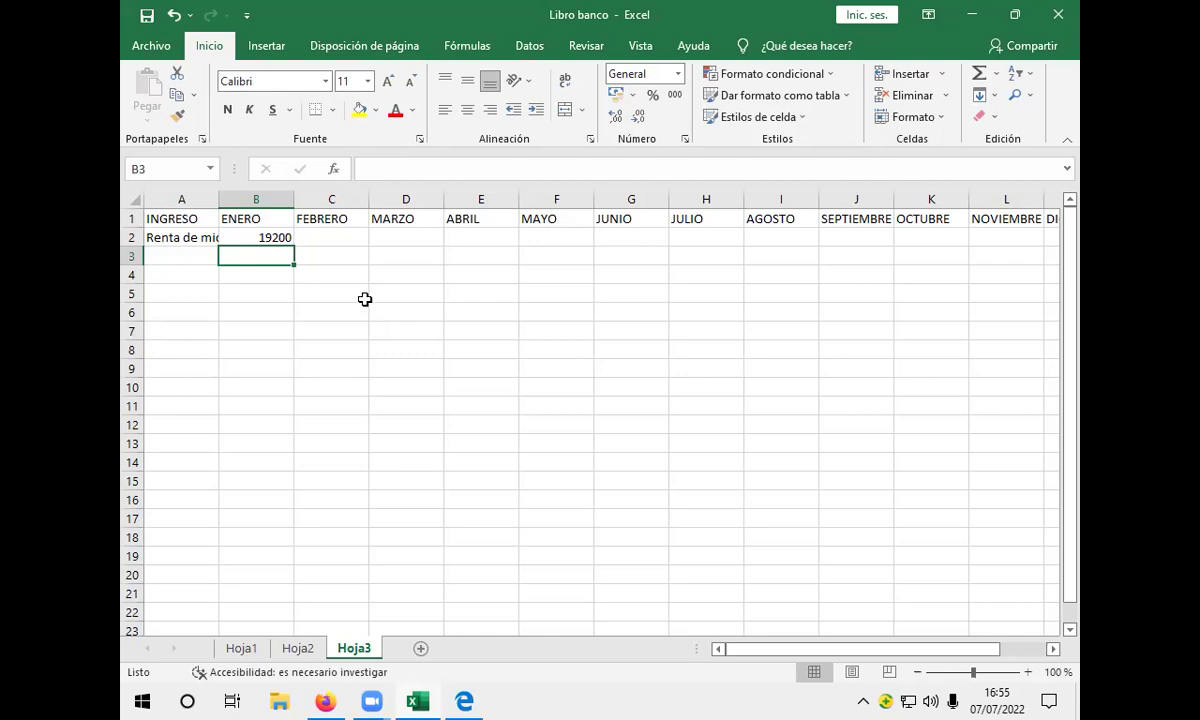
Copy the January rental income formula from B2 across row 2 through the DICIEMBRE column.
{"action": "left_click", "coordinate": [282, 232]}
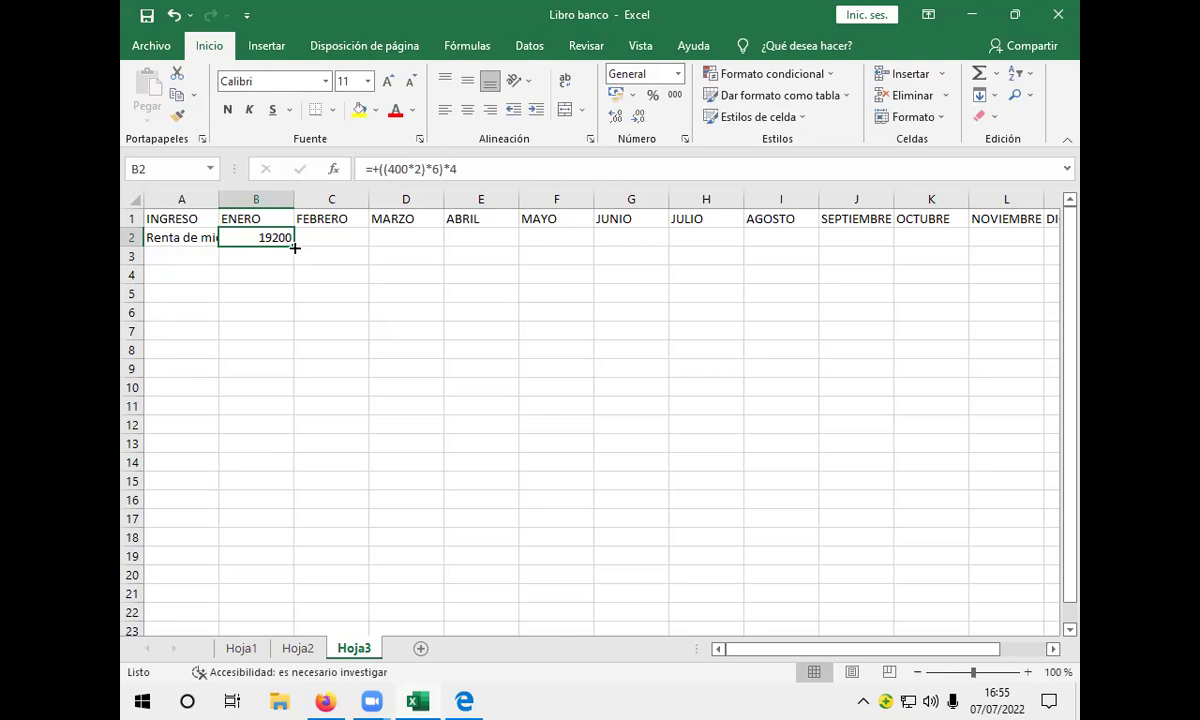
{"action": "left_click_drag", "start_coordinate": [337, 239], "coordinate": [276, 237]}
{"action": "left_click_drag", "start_coordinate": [295, 247], "coordinate": [890, 257]}
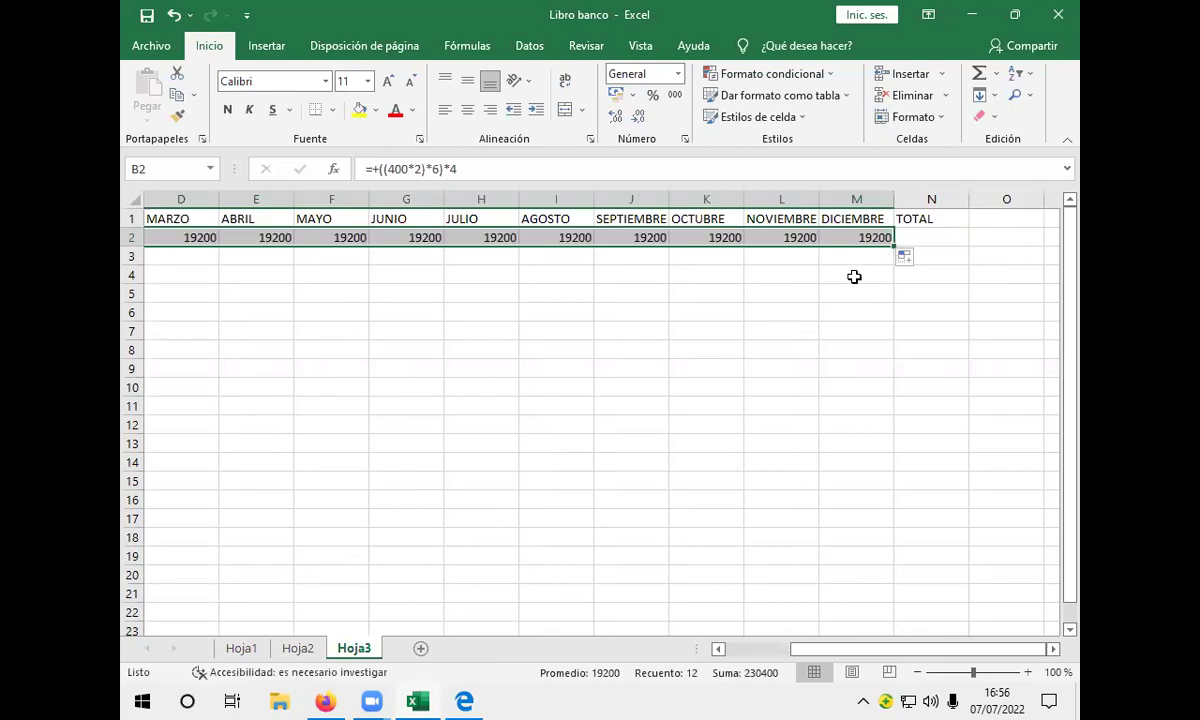
{"action": "left_click", "coordinate": [946, 239]}
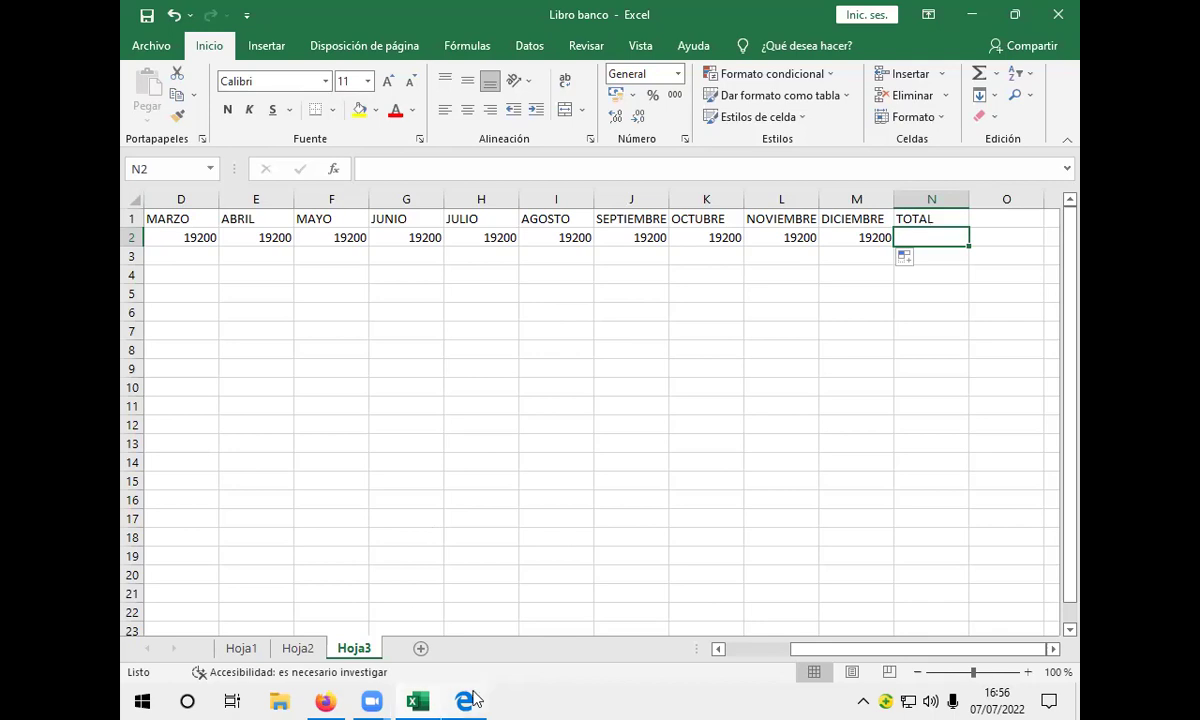
Consult the flujo de caja #1 PDF in Edge for the income details and return to the Excel workbook.
{"action": "left_click", "coordinate": [468, 585]}
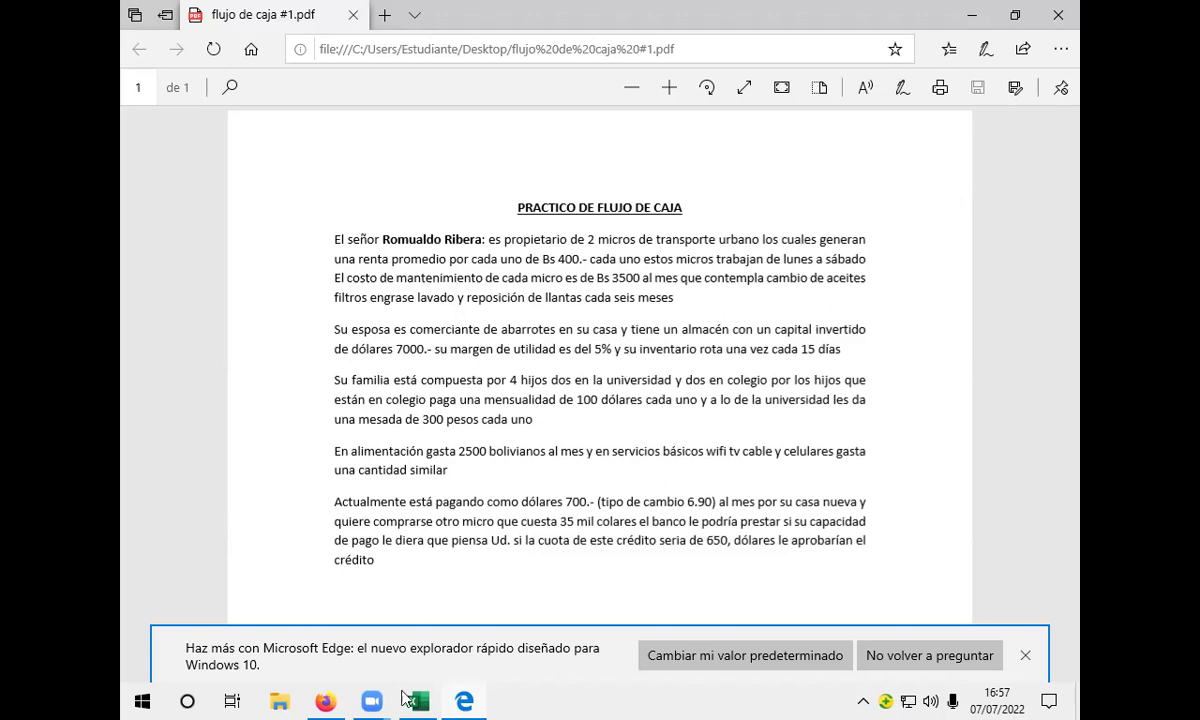
{"action": "mouse_move", "coordinate": [332, 699]}
{"action": "left_click", "coordinate": [500, 595]}
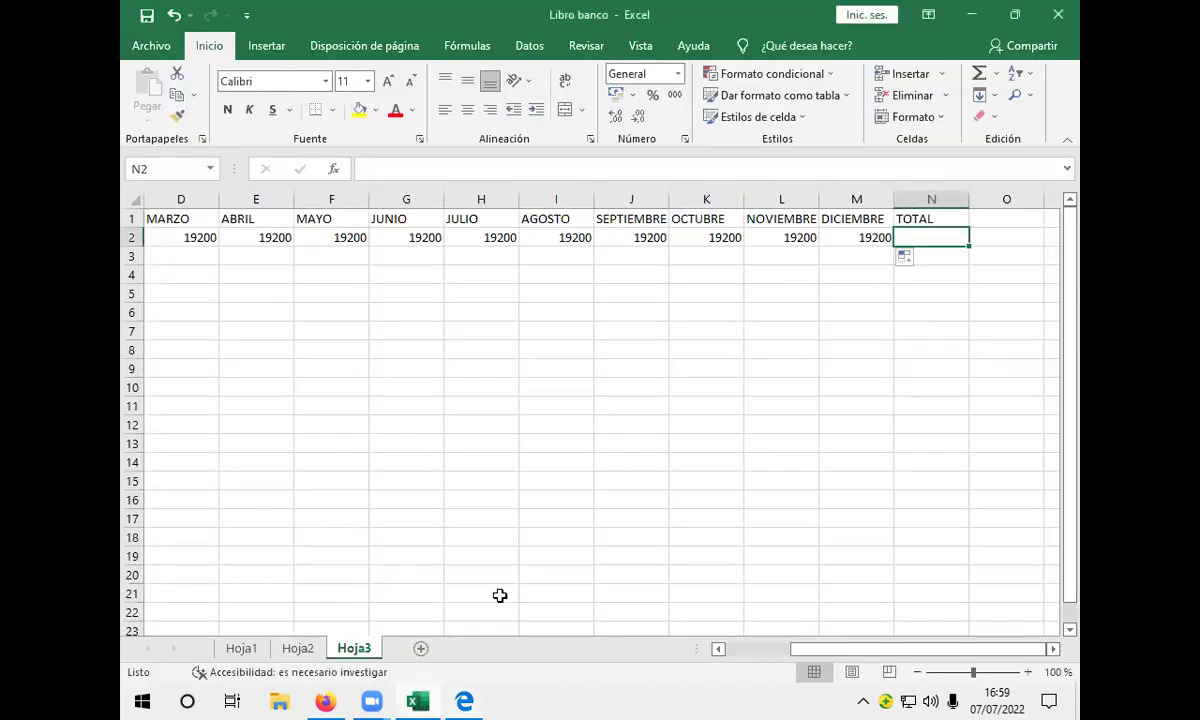
{"action": "left_click", "coordinate": [462, 700]}
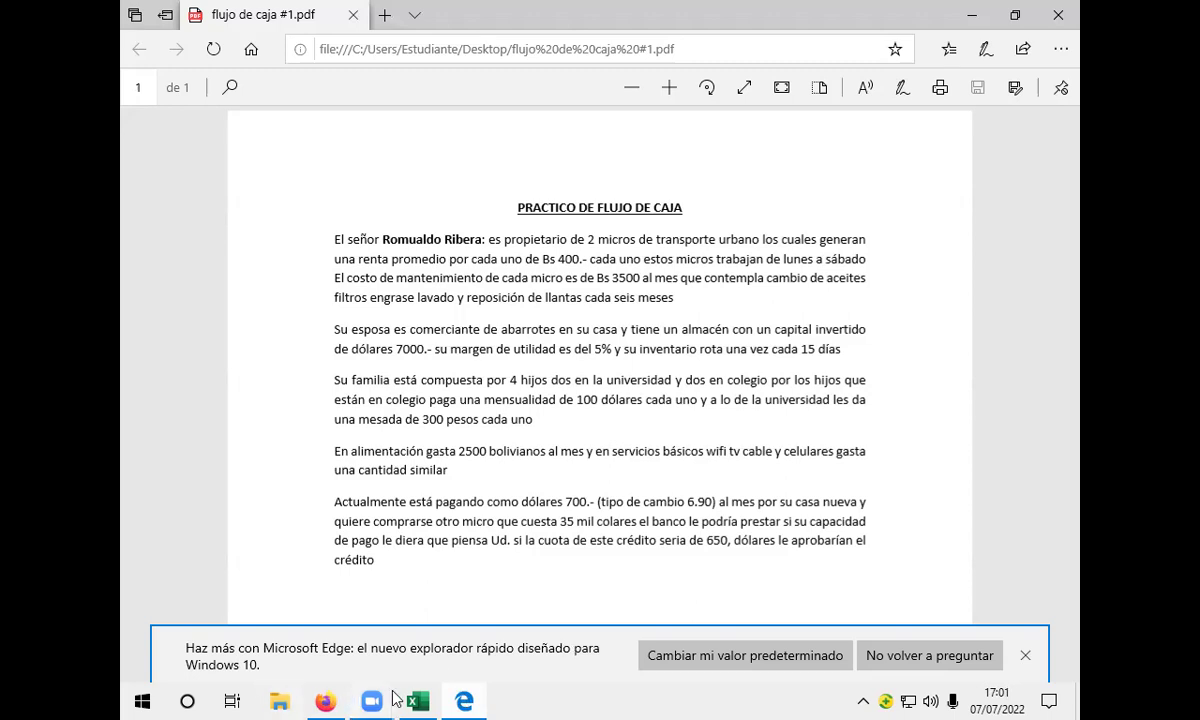
{"action": "left_click", "coordinate": [410, 699]}
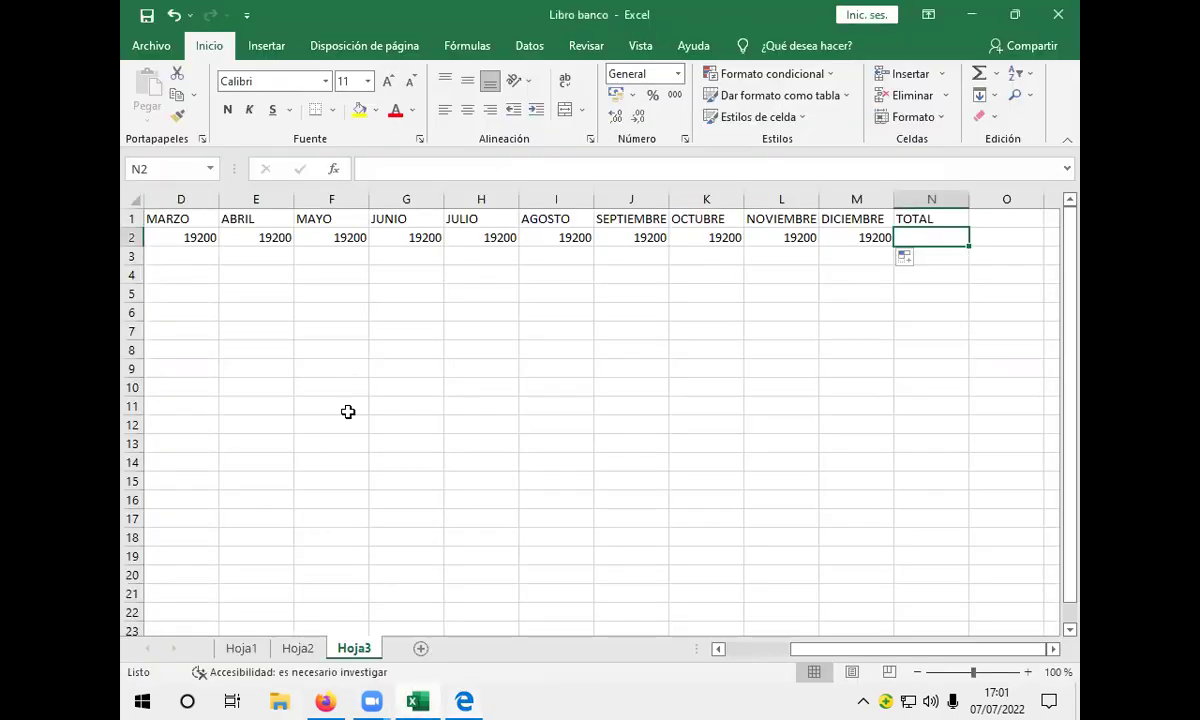
Enter the income label venta de abarrote in A3, checking the wording in the flujo de caja #1 PDF in Edge.
{"action": "left_click_drag", "start_coordinate": [897, 651], "coordinate": [781, 656]}
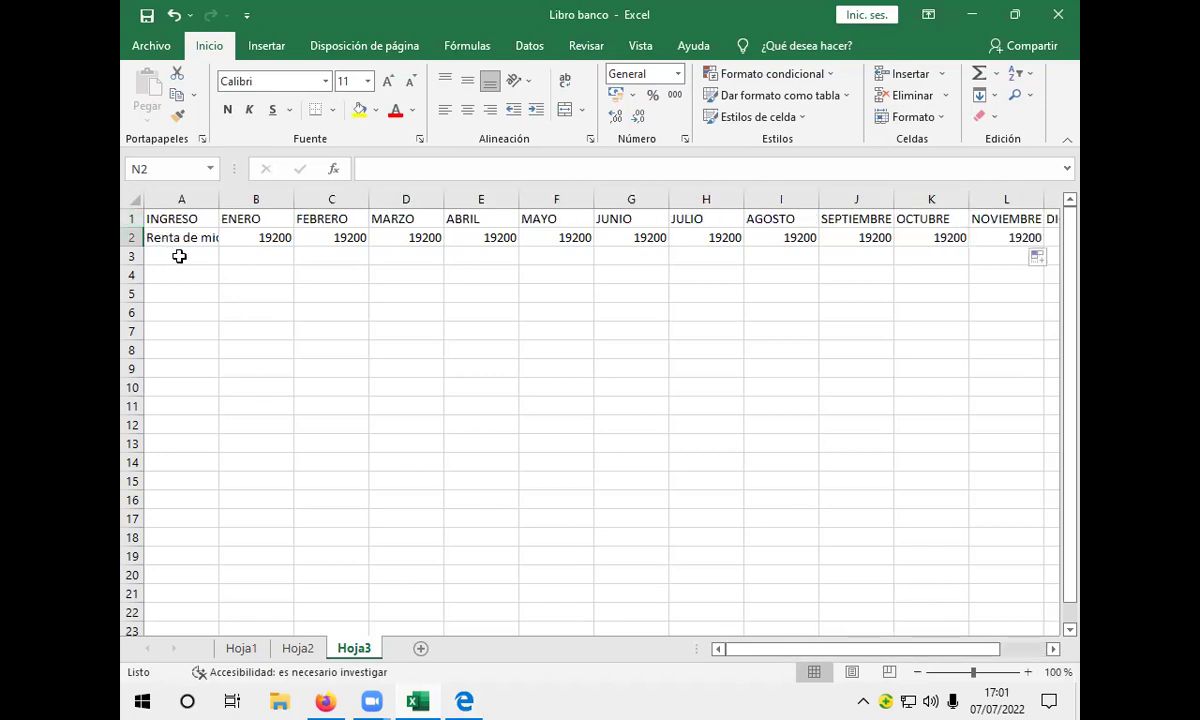
{"action": "left_click", "coordinate": [179, 256]}
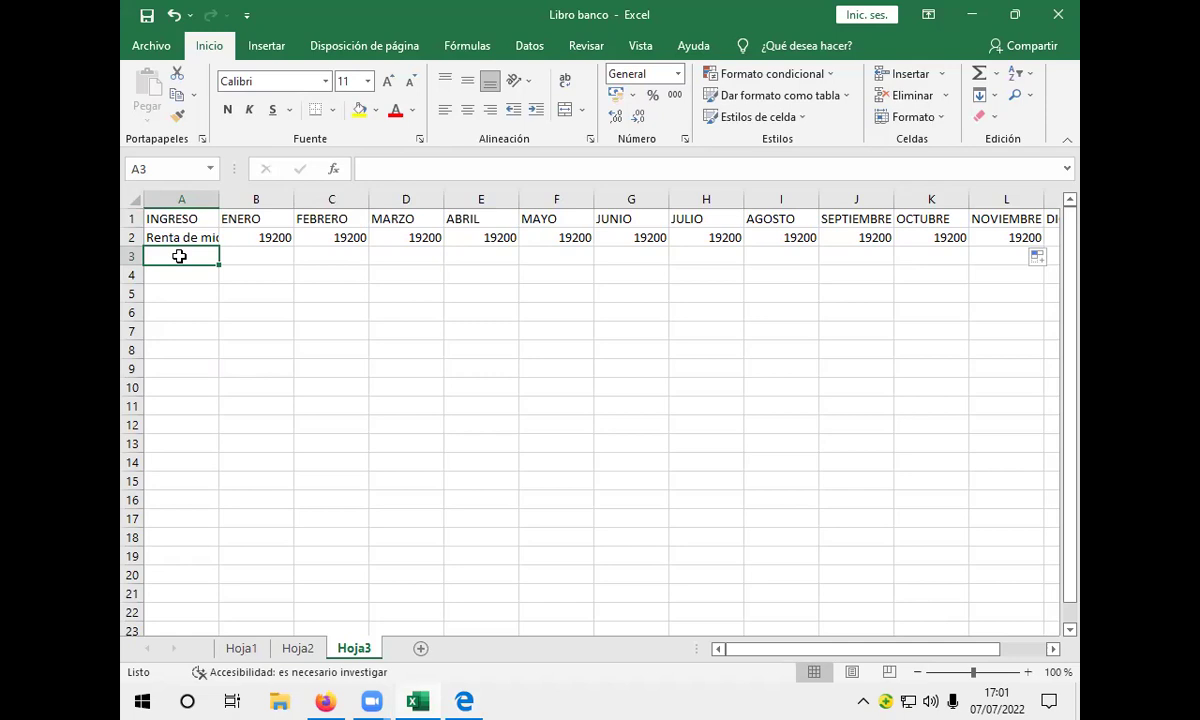
{"action": "type", "text": "vem"}
{"action": "key", "text": "BackSpace"}
{"action": "type", "text": "nta"}
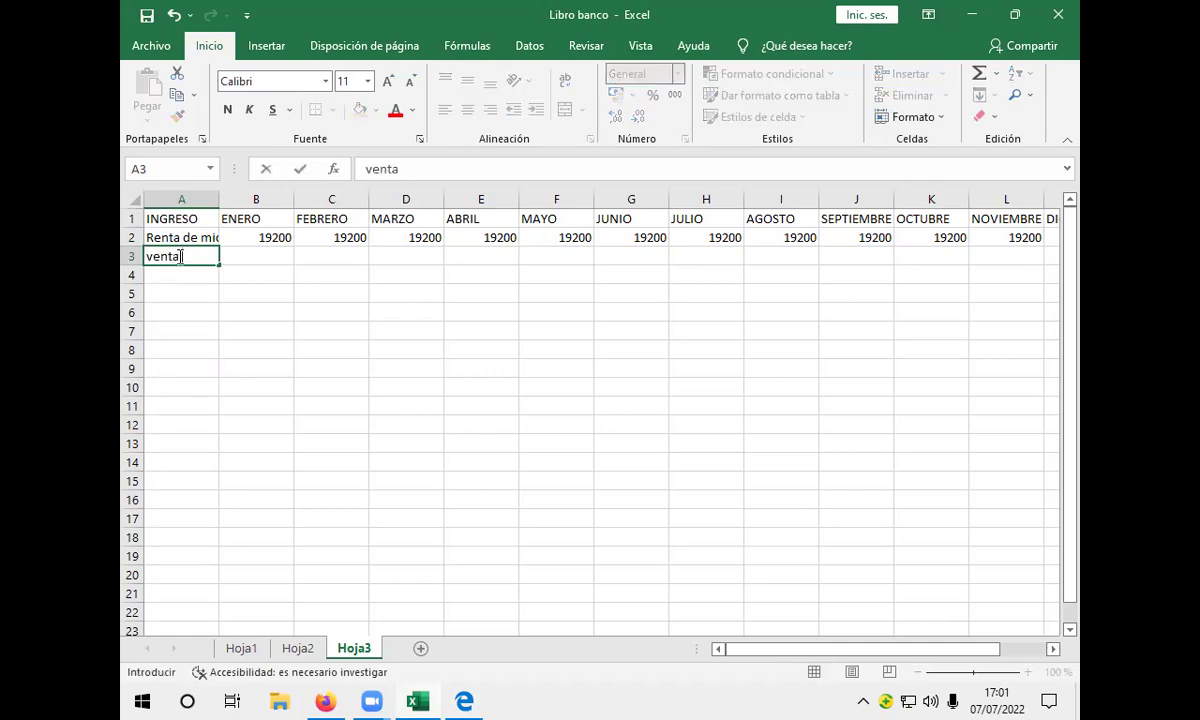
{"action": "type", "text": " de a"}
{"action": "left_click", "coordinate": [478, 698]}
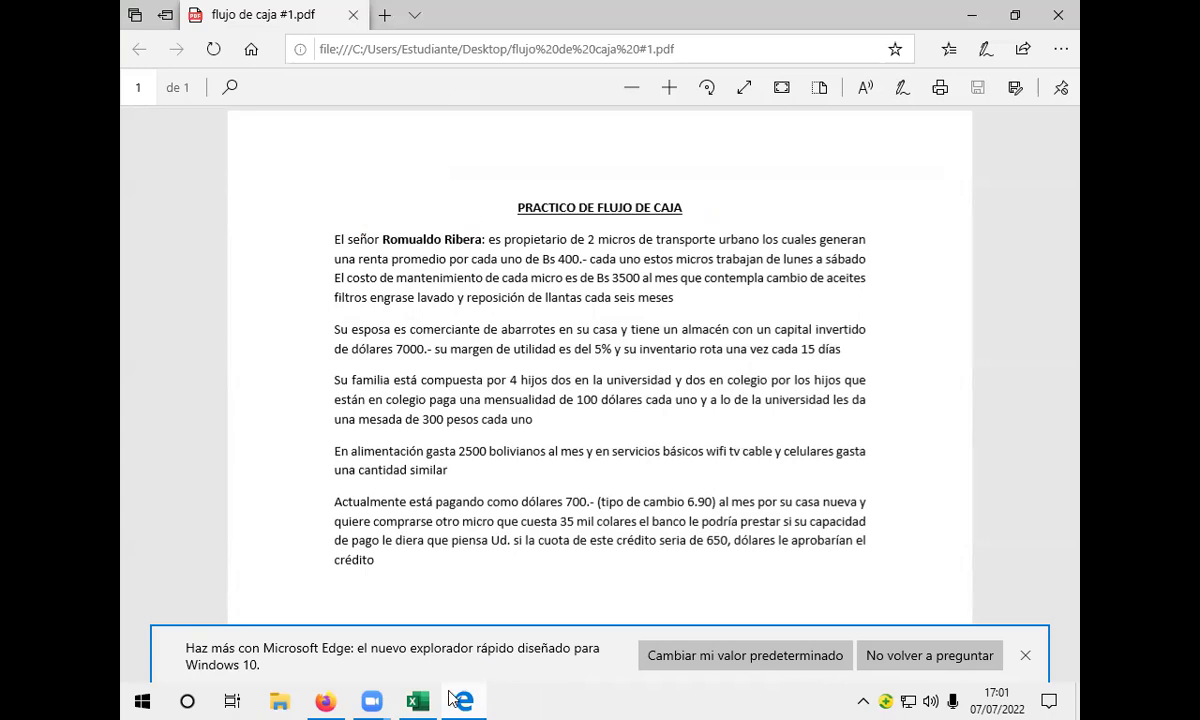
{"action": "left_click", "coordinate": [430, 700]}
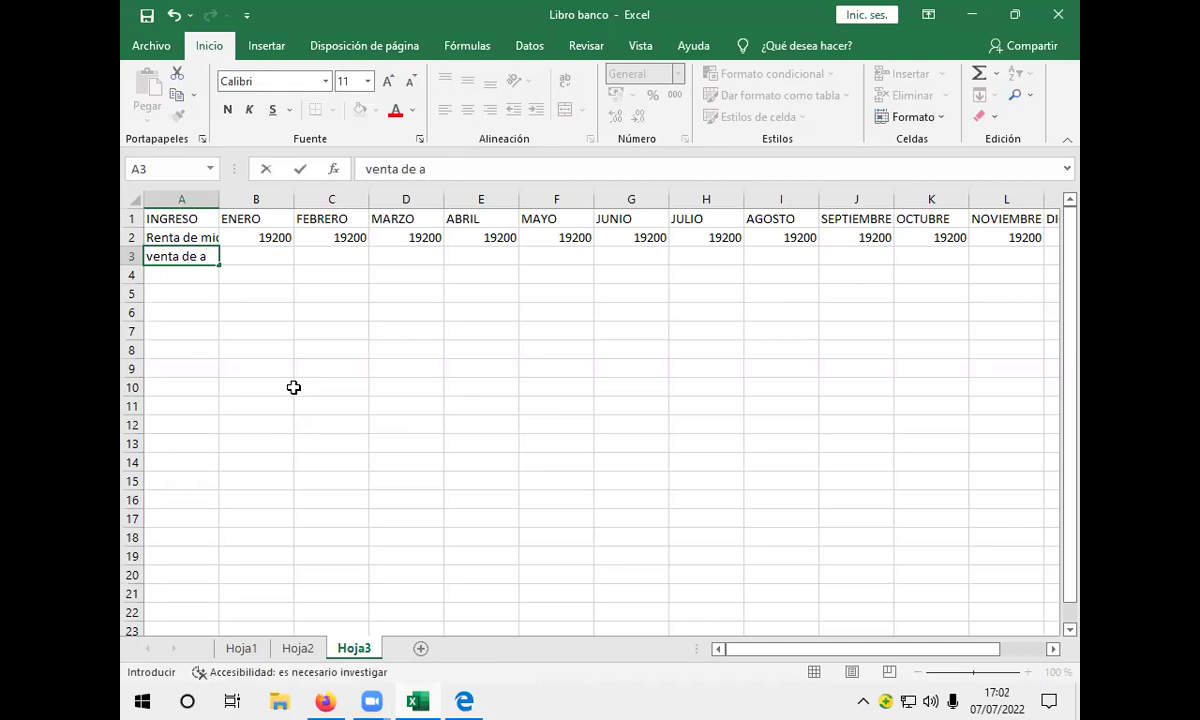
{"action": "type", "text": "barrotr"}
{"action": "key", "text": "BackSpace"}
{"action": "type", "text": "e"}
{"action": "left_click", "coordinate": [340, 255]}
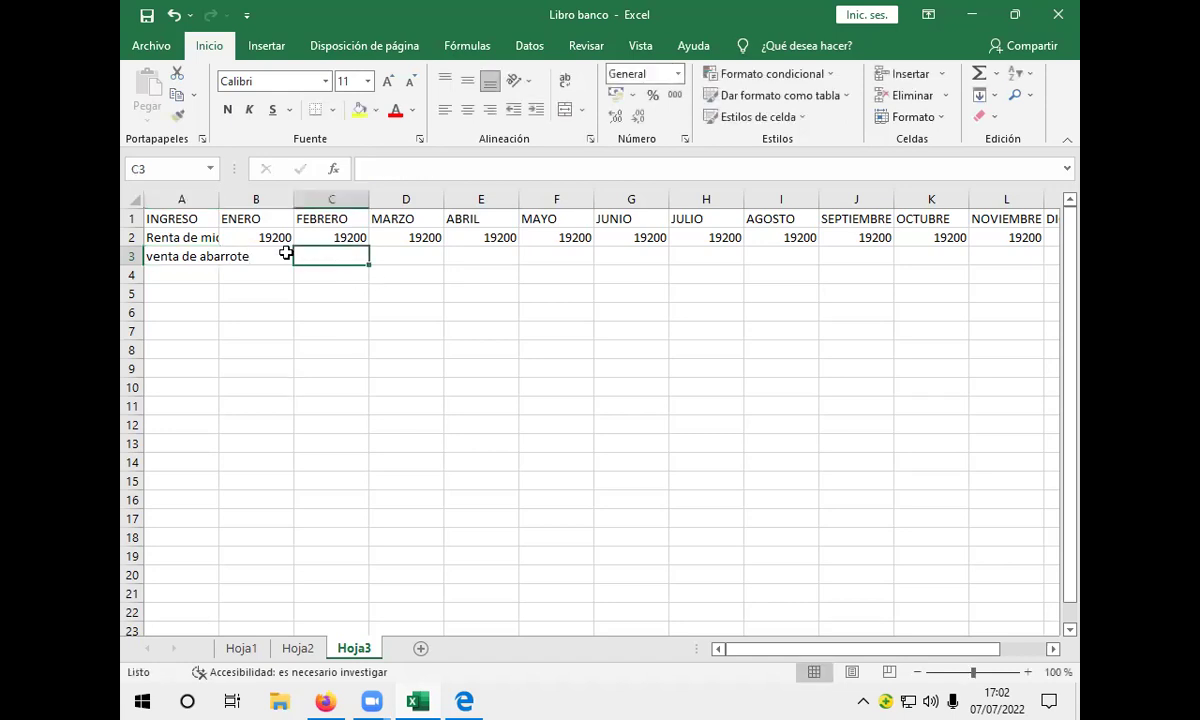
Calculate January's grocery sales income in B3 with the formula +((7000*5%)*2).
{"action": "left_click", "coordinate": [286, 253]}
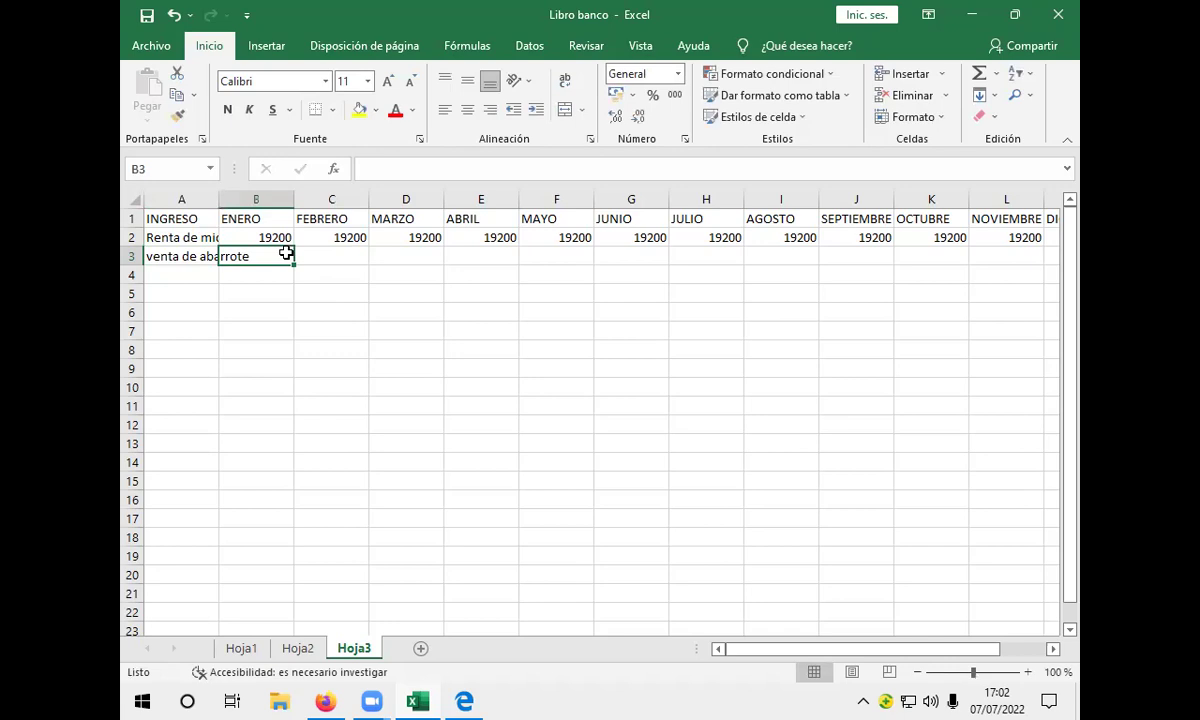
{"action": "type", "text": "+("}
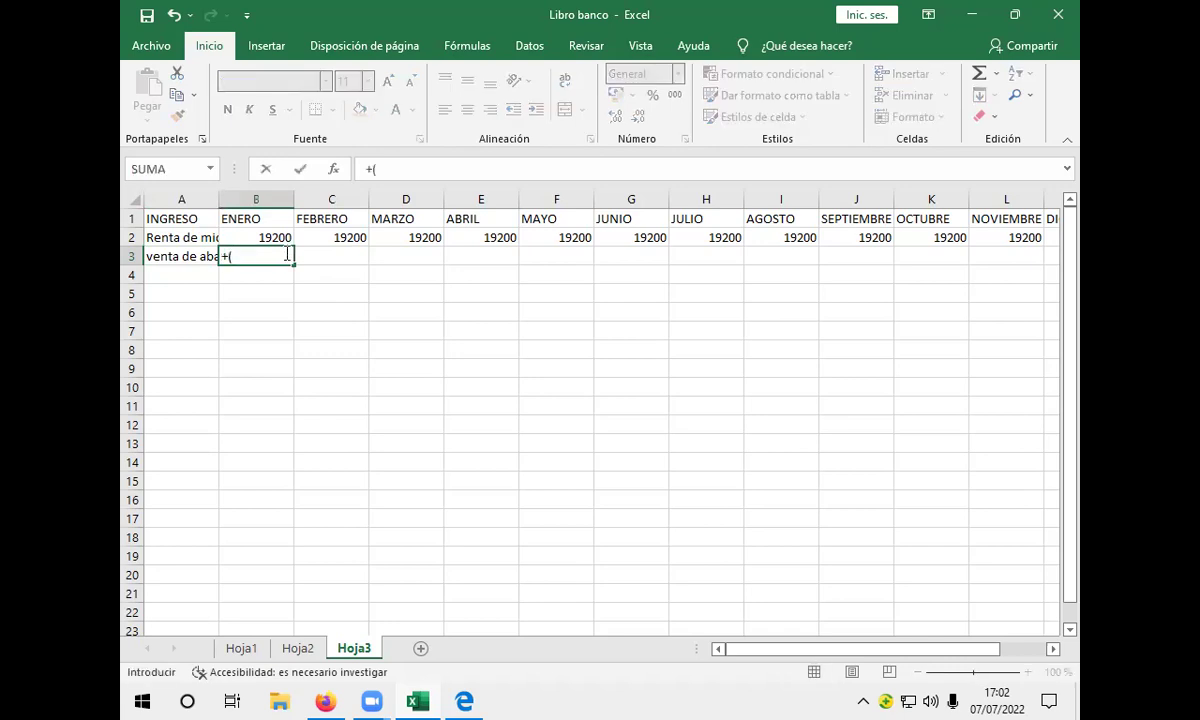
{"action": "type", "text": "("}
{"action": "type", "text": "7000*5"}
{"action": "type", "text": ")"}
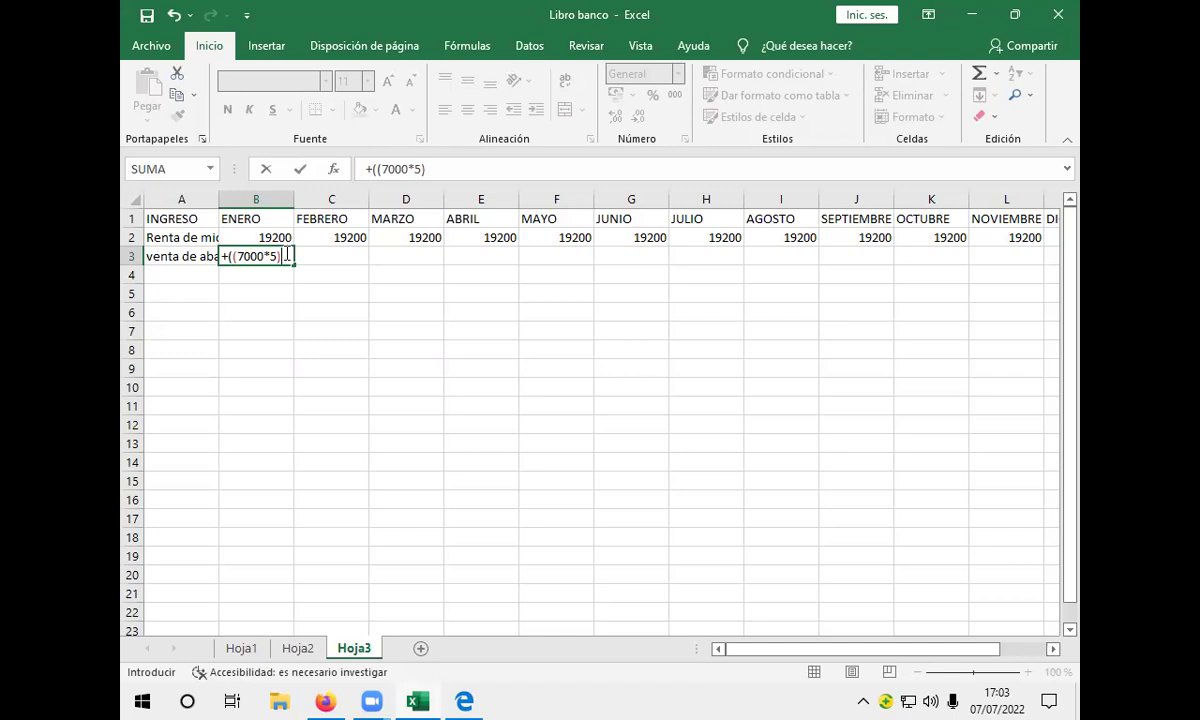
{"action": "key", "text": "BackSpace"}
{"action": "type", "text": "%)*2)"}
{"action": "key", "text": "Return"}
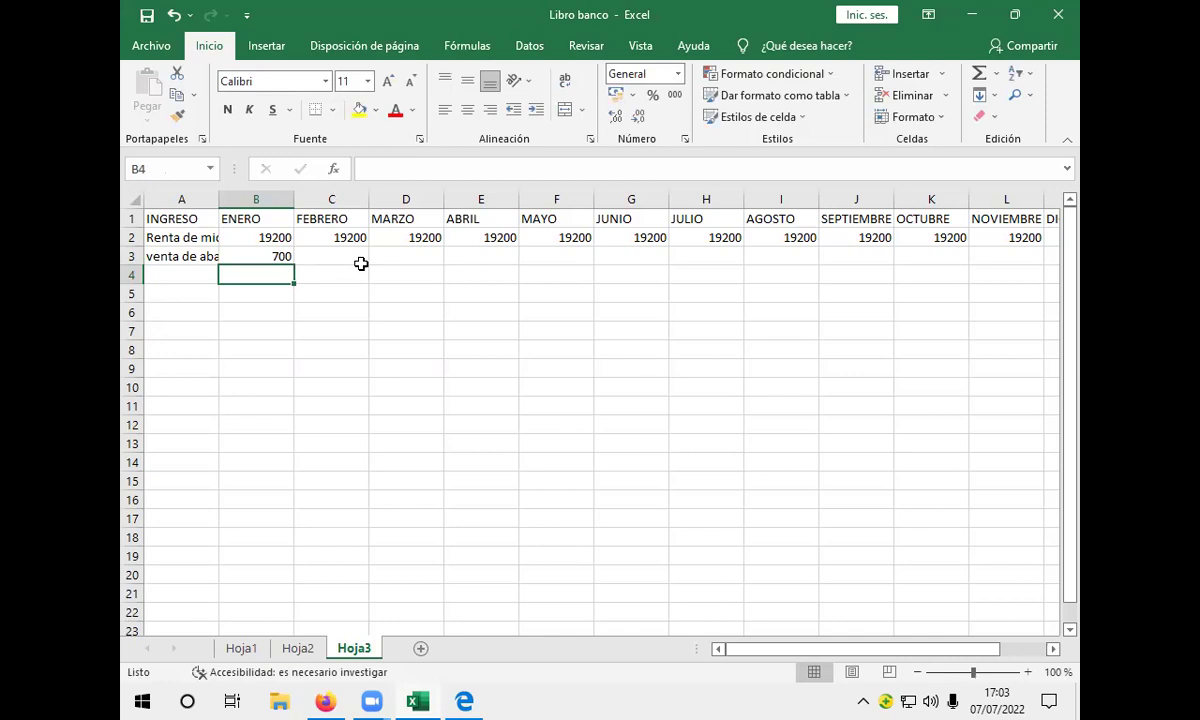
Convert January's grocery income in B3 to bolivianos by appending *6,90 to its formula.
{"action": "left_click", "coordinate": [287, 258]}
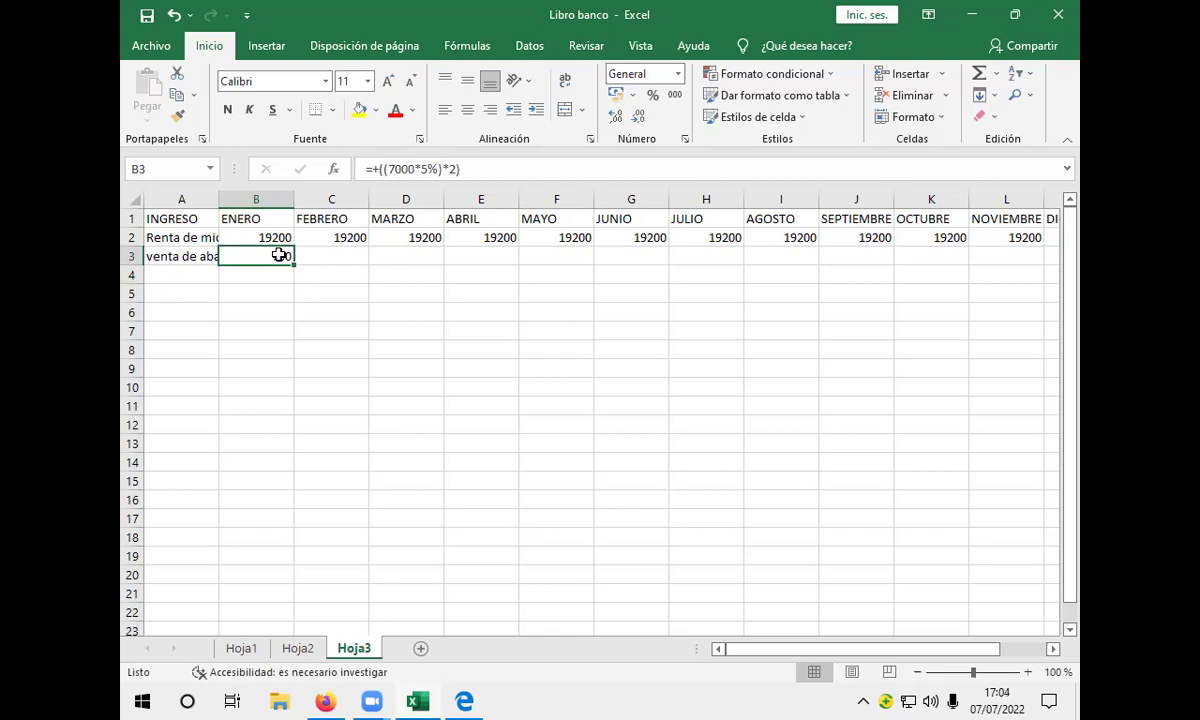
{"action": "double_click", "coordinate": [276, 256]}
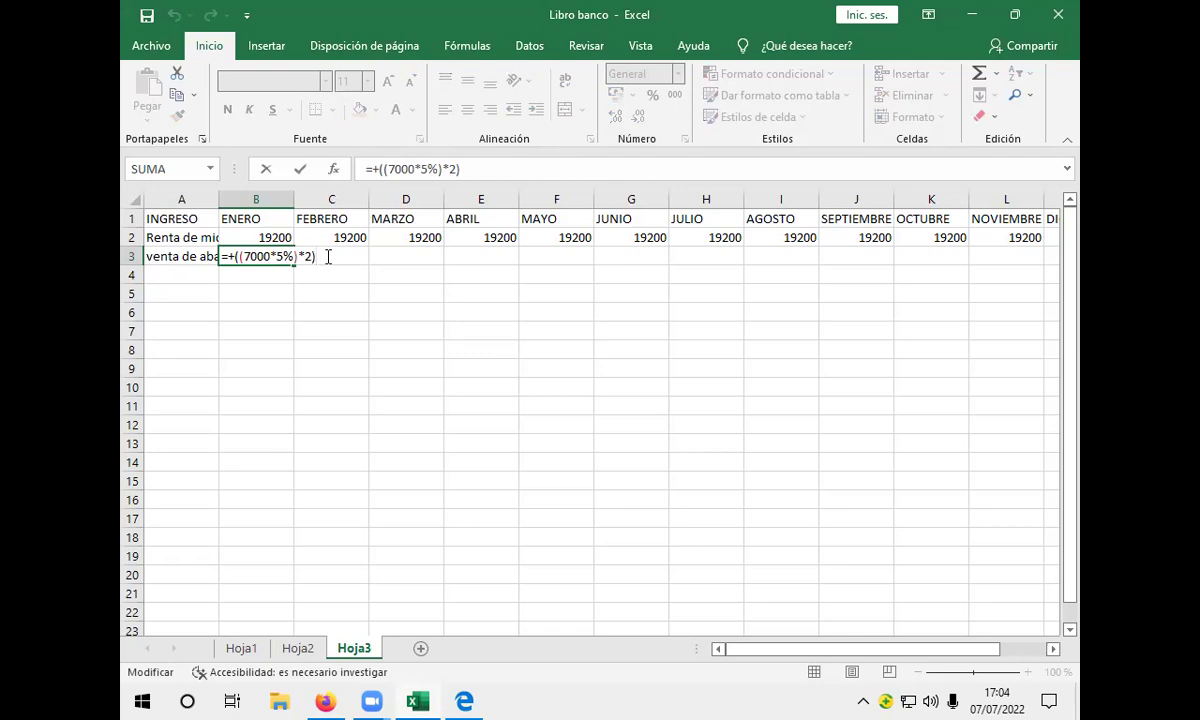
{"action": "type", "text": "*6,90"}
{"action": "key", "text": "Return"}
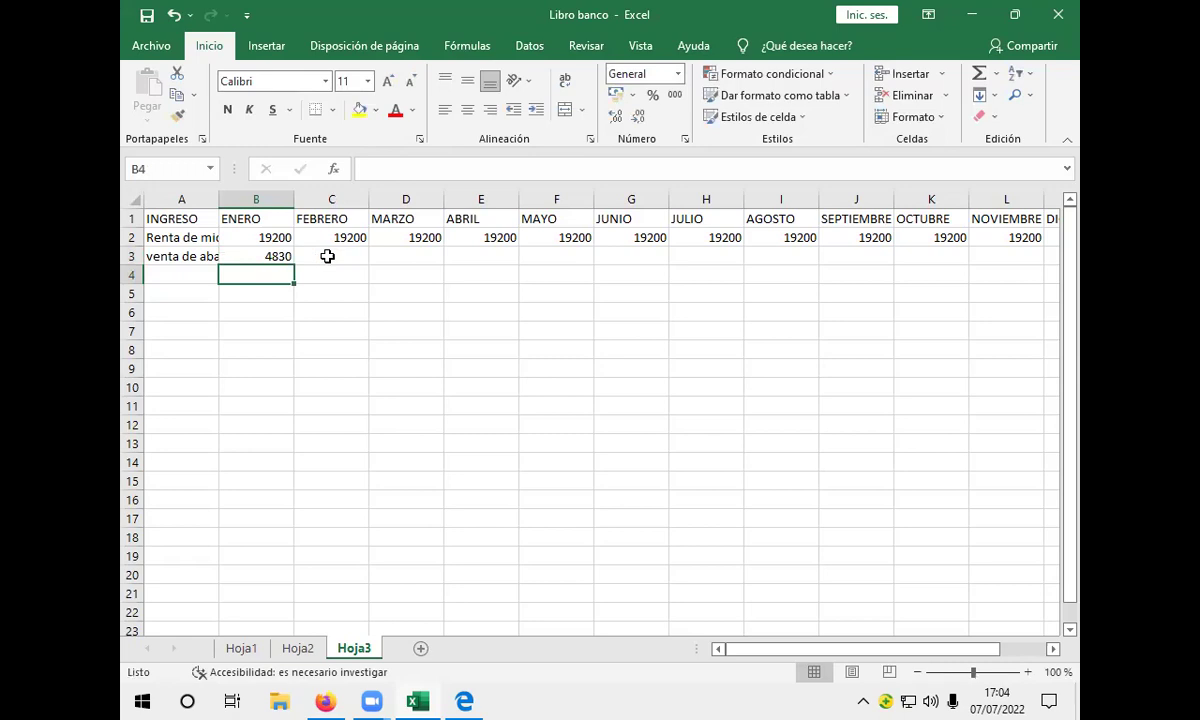
Copy the January grocery income formula from B3 across row 3 through the DICIEMBRE column.
{"action": "left_click", "coordinate": [271, 250]}
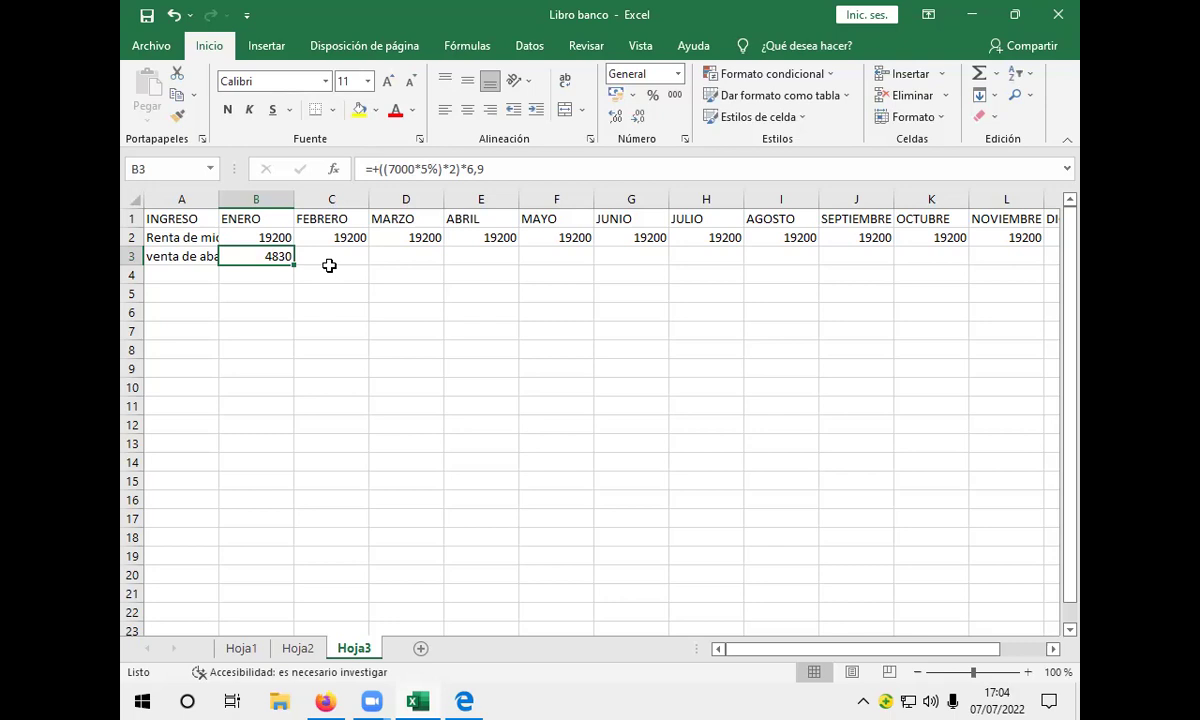
{"action": "left_click_drag", "start_coordinate": [294, 264], "coordinate": [889, 266]}
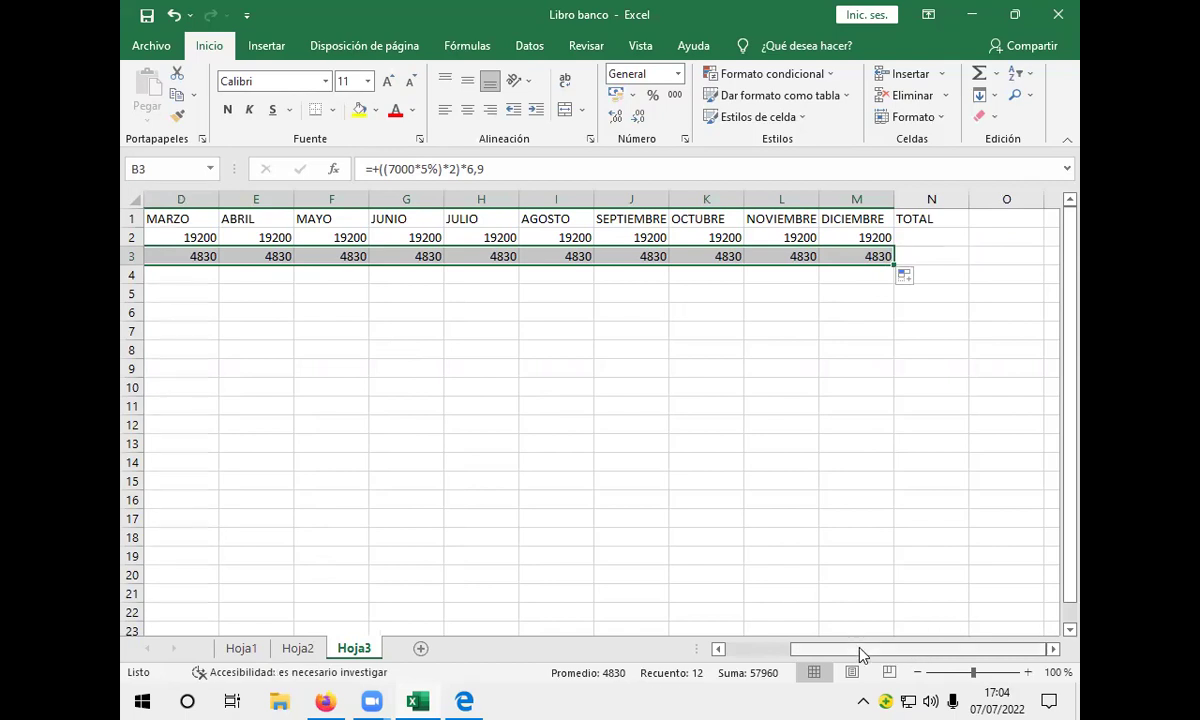
{"action": "left_click_drag", "start_coordinate": [857, 653], "coordinate": [783, 657]}
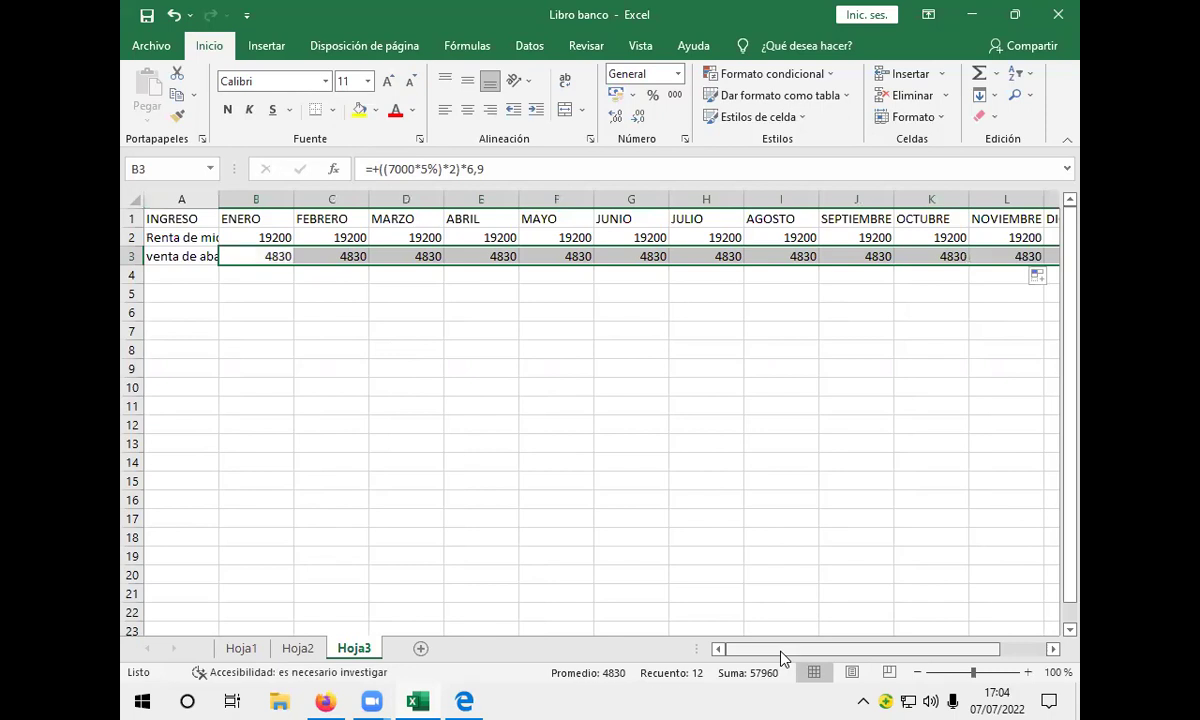
Enter the label total ingreso in A5, leaving row 4 blank below the income sources.
{"action": "left_click", "coordinate": [209, 276]}
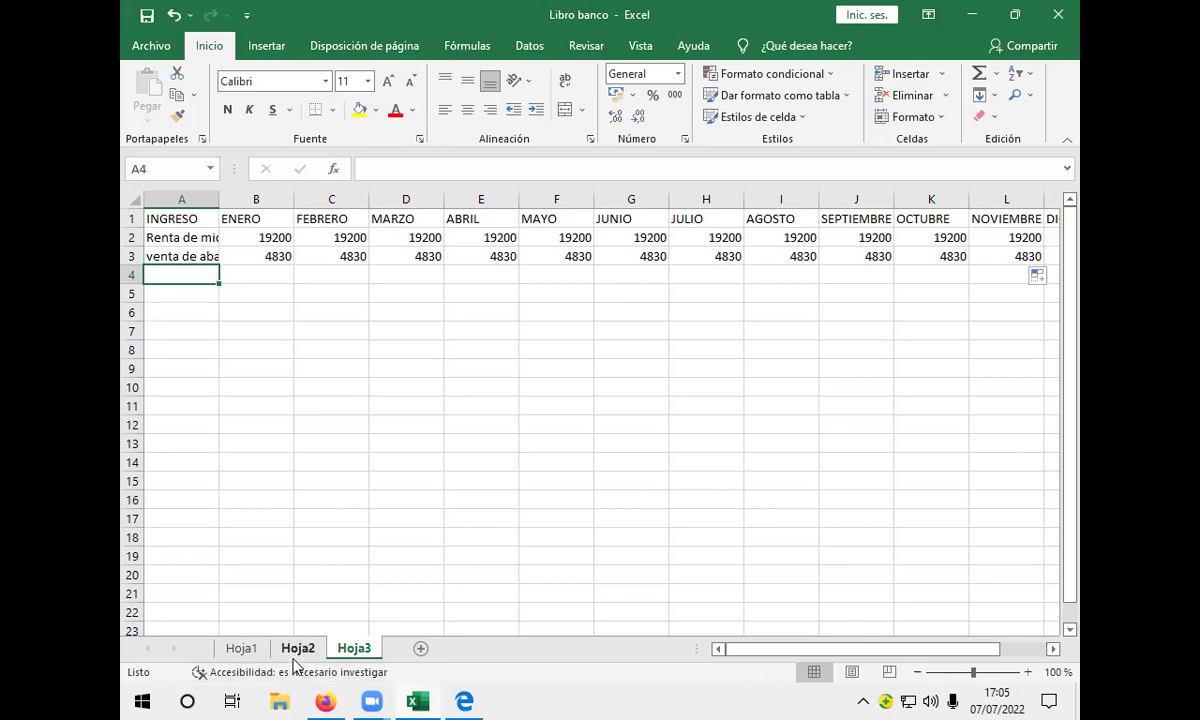
{"action": "left_click", "coordinate": [212, 310]}
{"action": "left_click", "coordinate": [212, 295]}
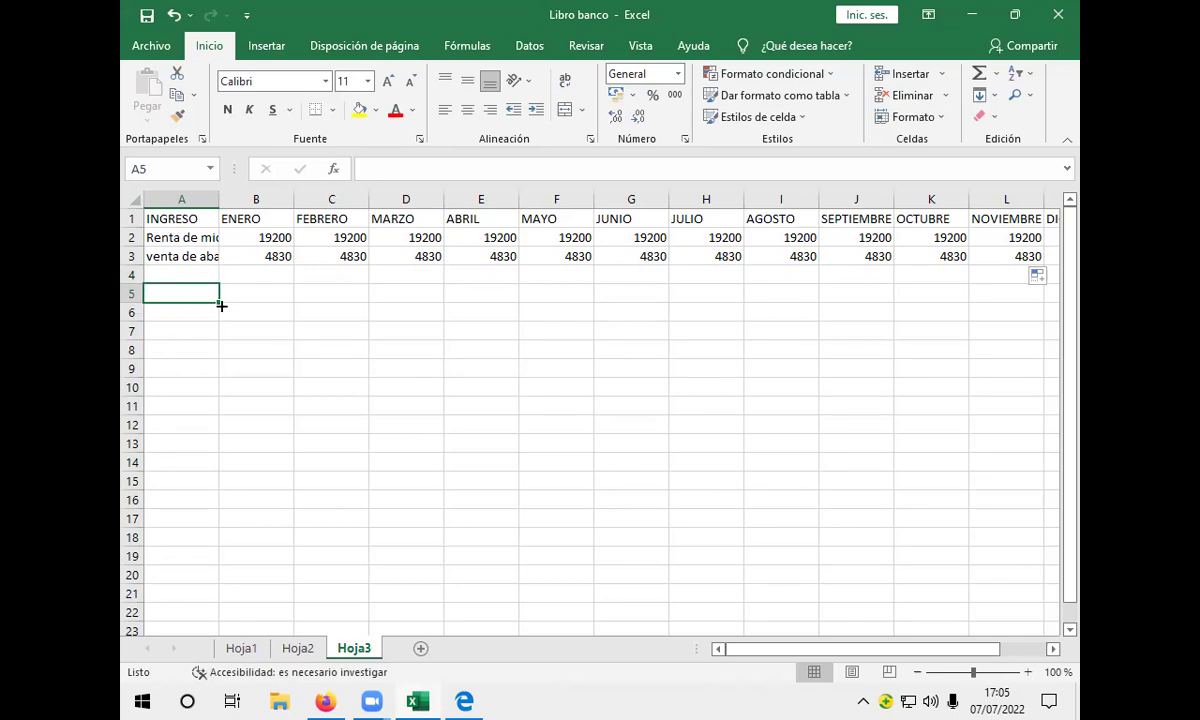
{"action": "type", "text": "toal ingreso"}
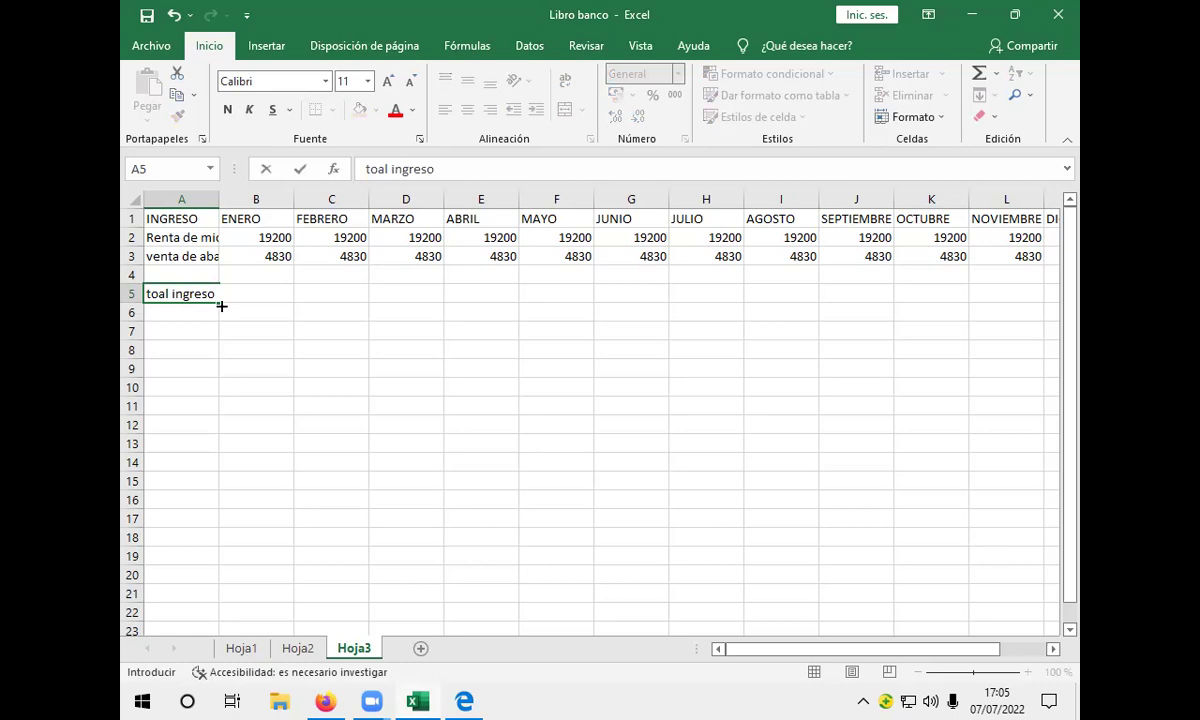
{"action": "key", "text": "BackSpace"}
{"action": "key", "text": "BackSpace"}
{"action": "key", "text": "BackSpace"}
{"action": "key", "text": "BackSpace"}
{"action": "key", "text": "BackSpace"}
{"action": "key", "text": "BackSpace"}
{"action": "key", "text": "BackSpace"}
{"action": "key", "text": "BackSpace"}
{"action": "key", "text": "BackSpace"}
{"action": "key", "text": "BackSpace"}
{"action": "type", "text": "tal ingreso"}
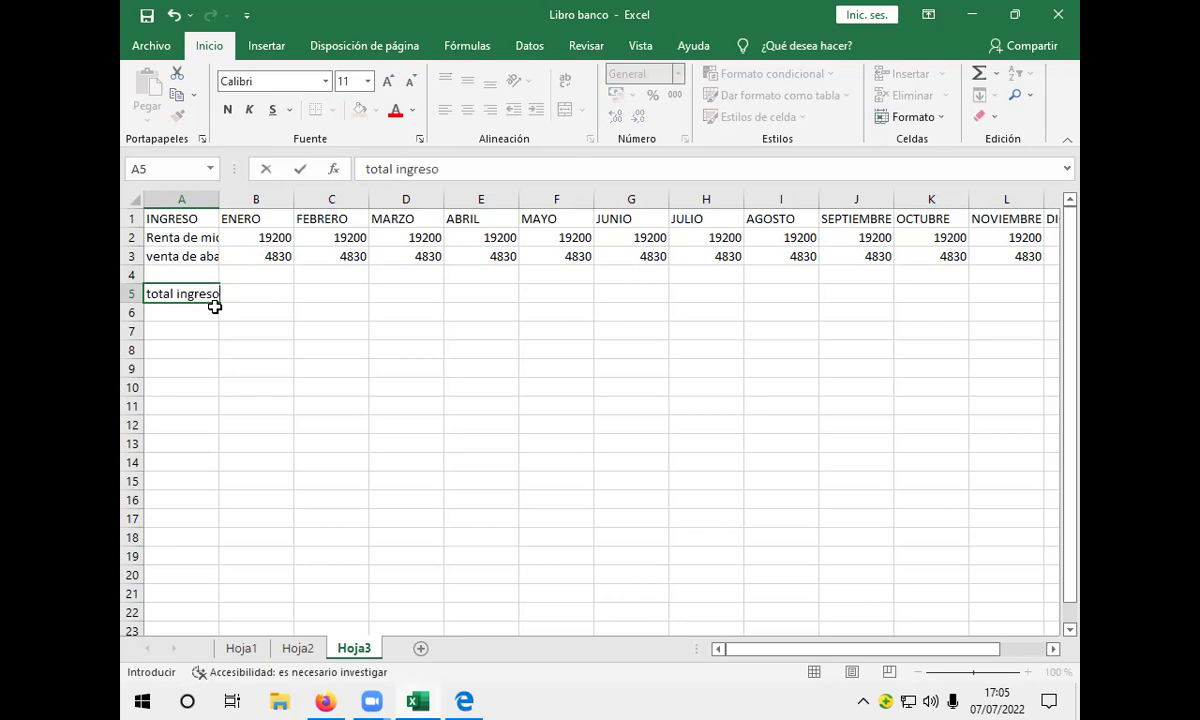
Total January's income in B5 with an automatic sum of B2:B4.
{"action": "left_click", "coordinate": [281, 305]}
{"action": "left_click", "coordinate": [284, 297]}
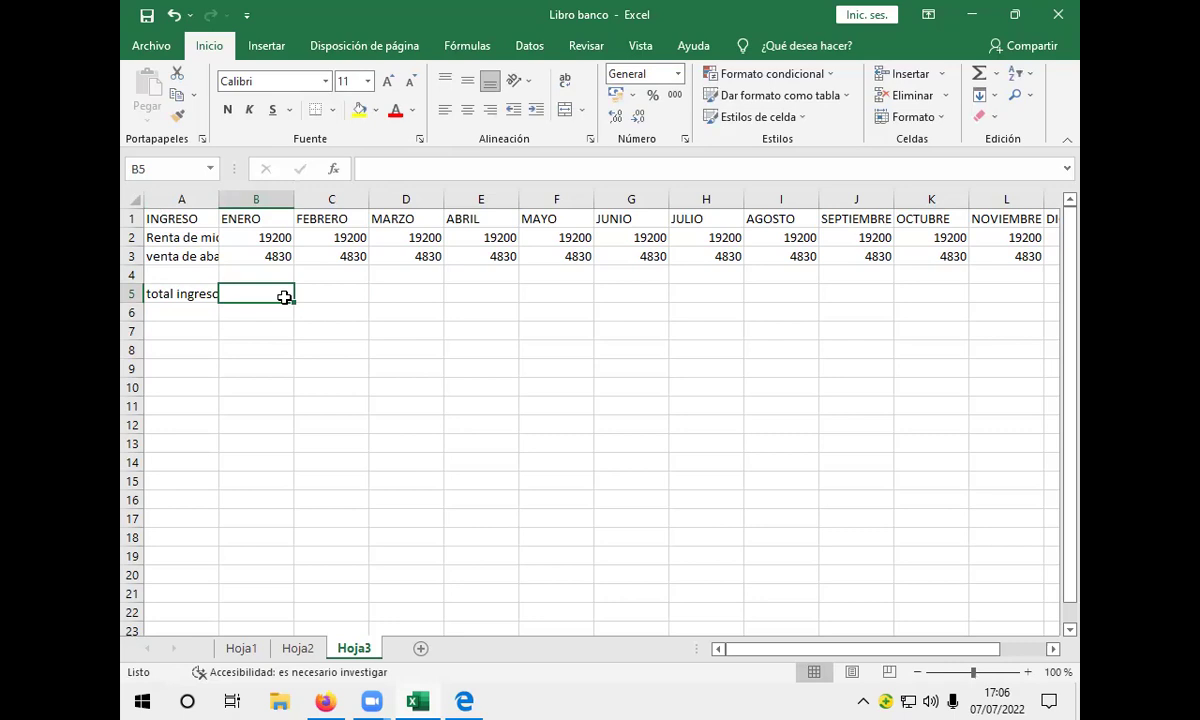
{"action": "left_click", "coordinate": [979, 75]}
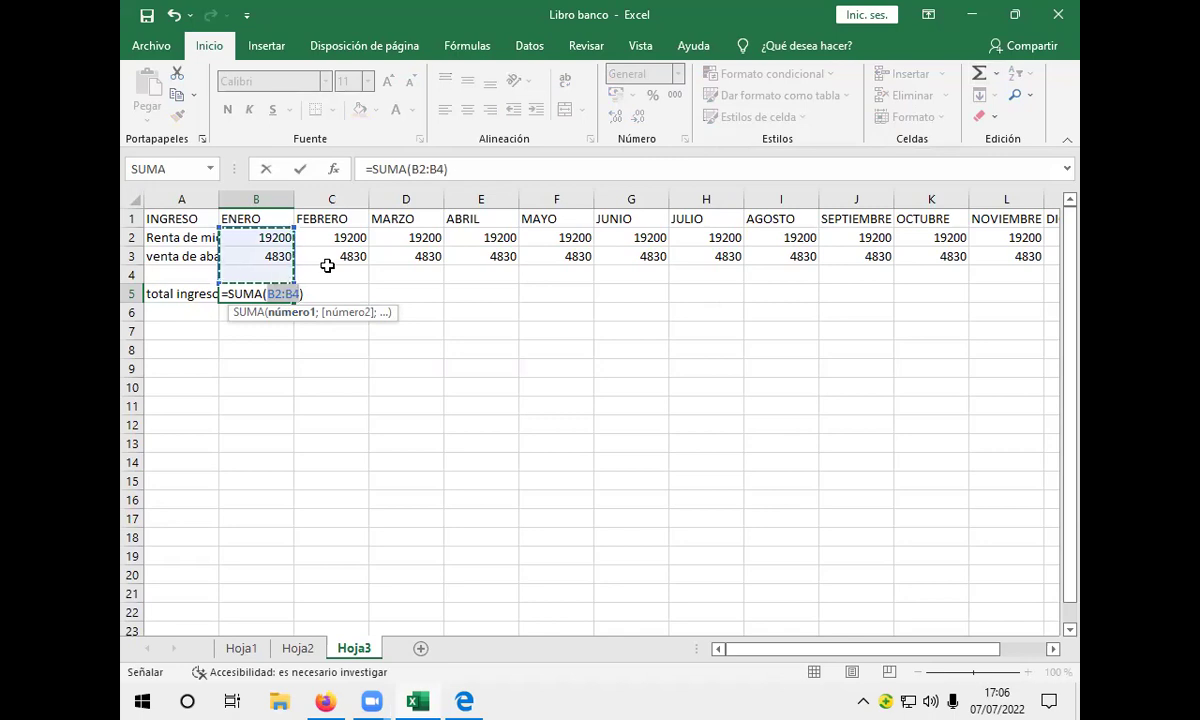
{"action": "key", "text": "Return"}
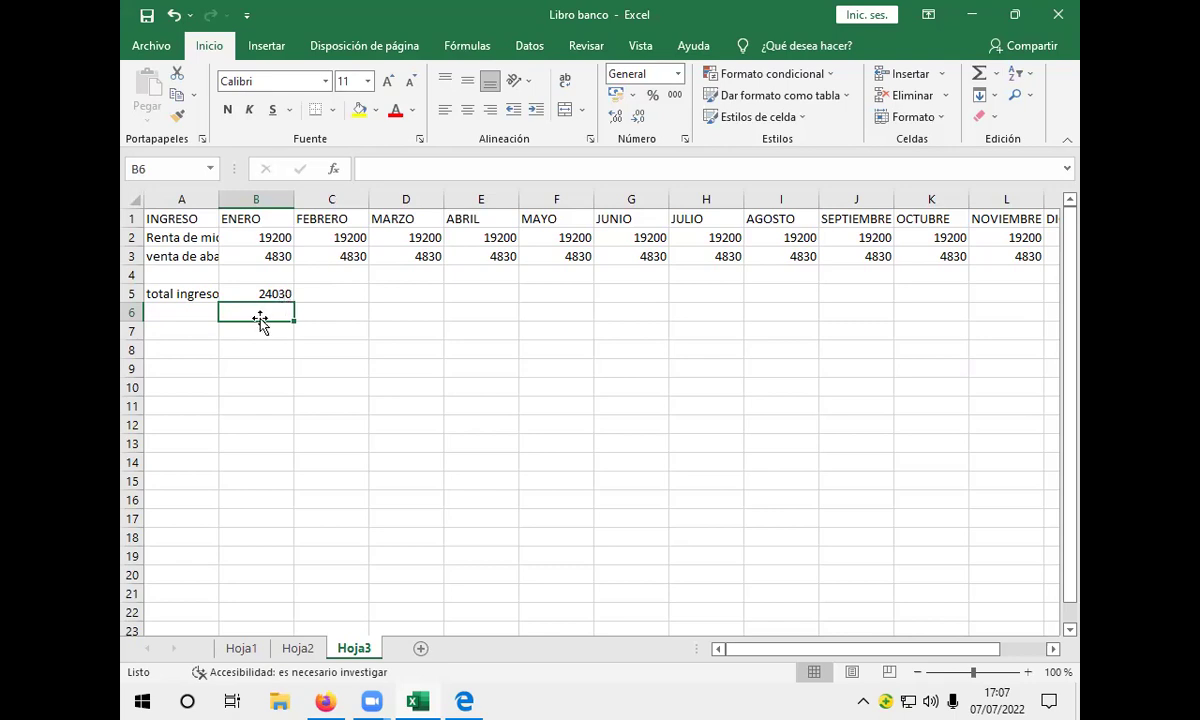
Enter the section heading Gastos in A6, directly below the total income label.
{"action": "left_click", "coordinate": [183, 316]}
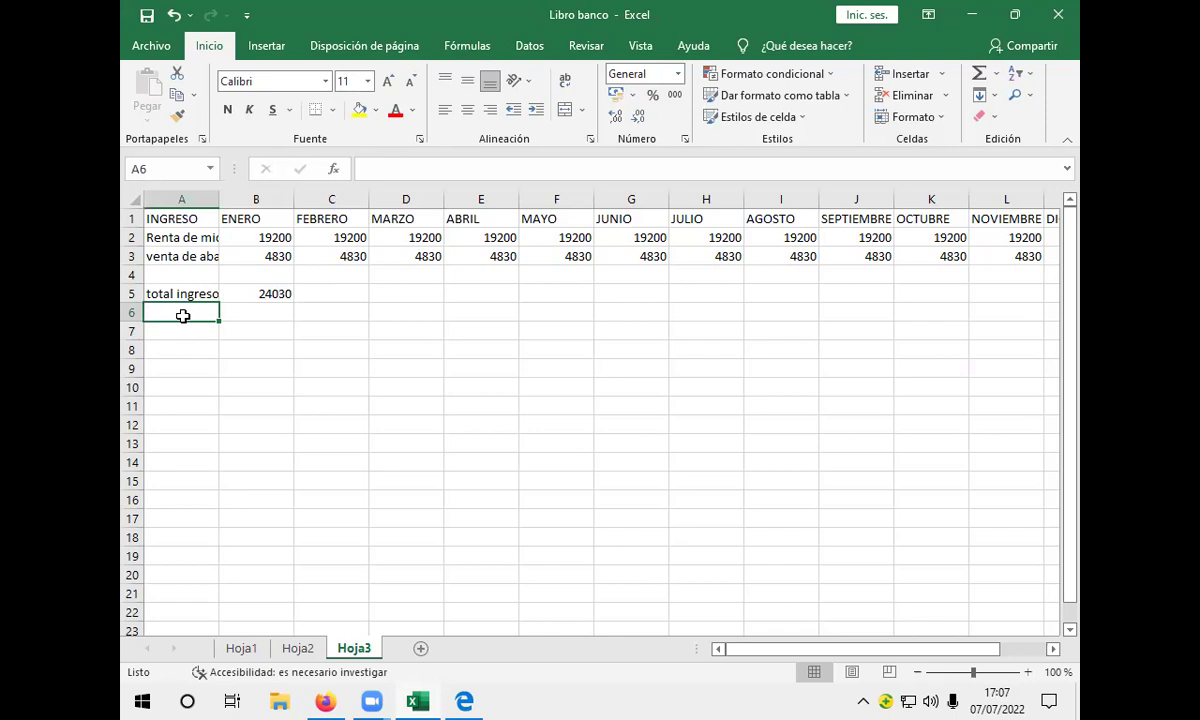
{"action": "type", "text": "gasto"}
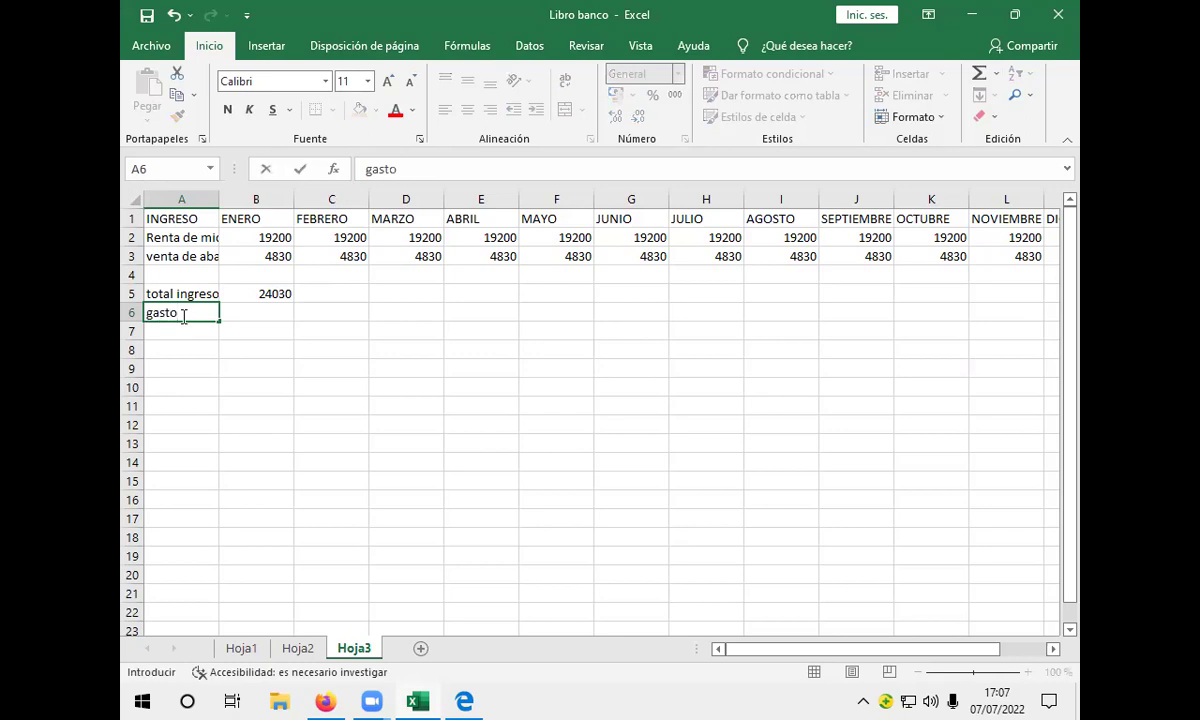
{"action": "key", "text": "BackSpace"}
{"action": "key", "text": "BackSpace"}
{"action": "key", "text": "BackSpace"}
{"action": "key", "text": "BackSpace"}
{"action": "key", "text": "BackSpace"}
{"action": "type", "text": "Gastosd"}
{"action": "key", "text": "BackSpace"}
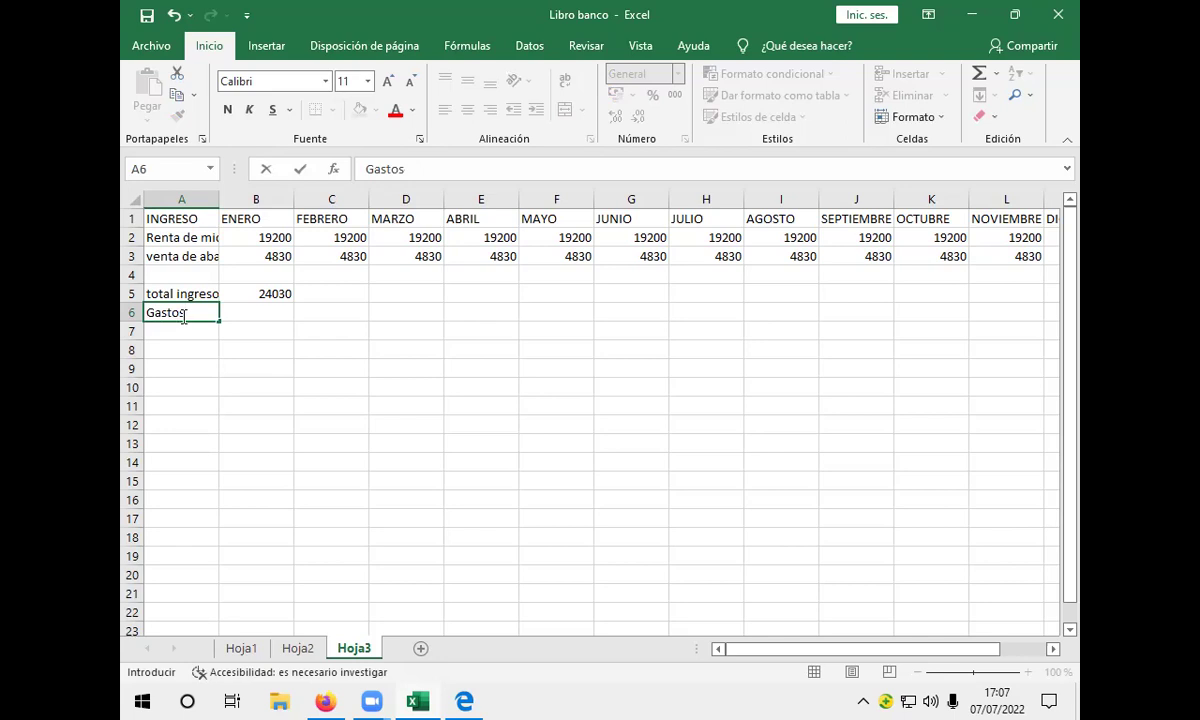
{"action": "left_click", "coordinate": [269, 316]}
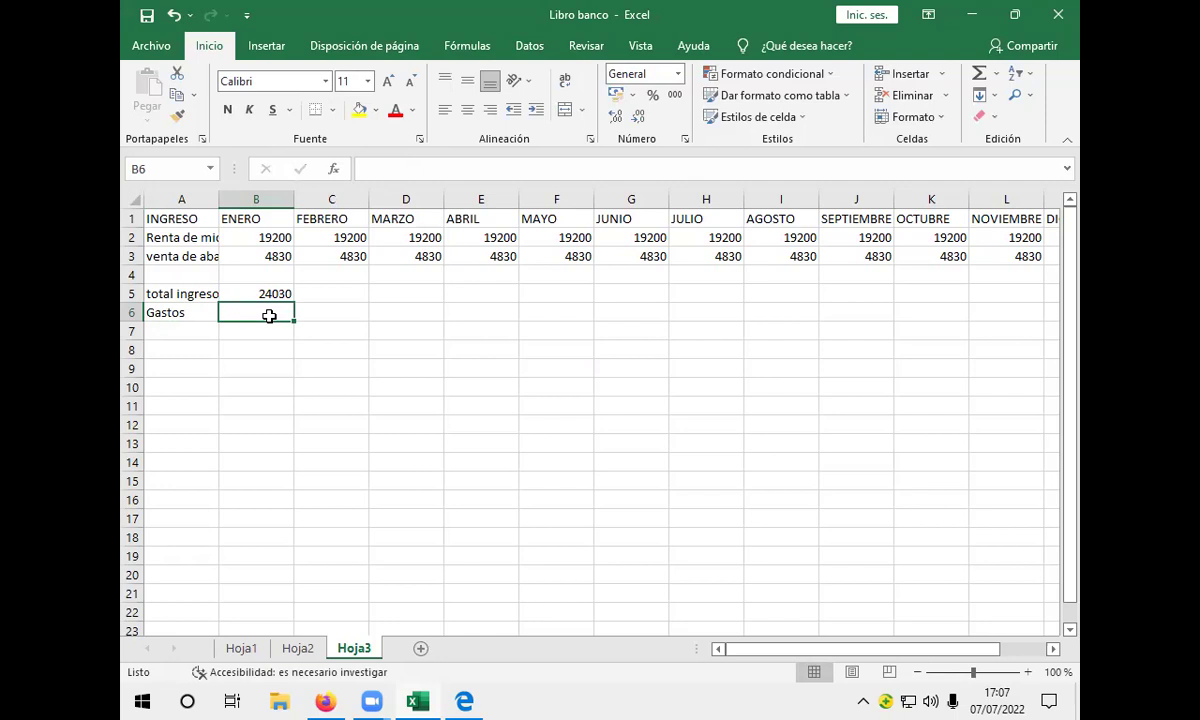
Check the maintenance cost in the flujo de caja #1 PDF and enter the label mat.micros in A7 of the workbook, under Gastos.
{"action": "left_click", "coordinate": [207, 331]}
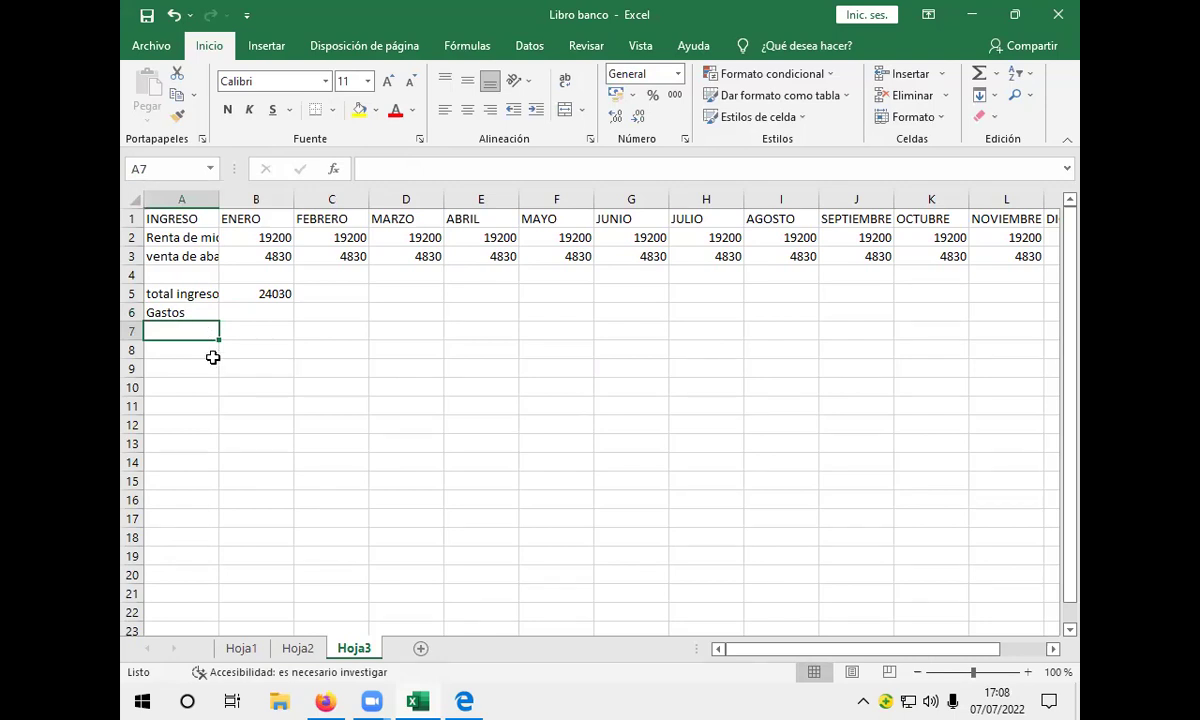
{"action": "left_click", "coordinate": [465, 700]}
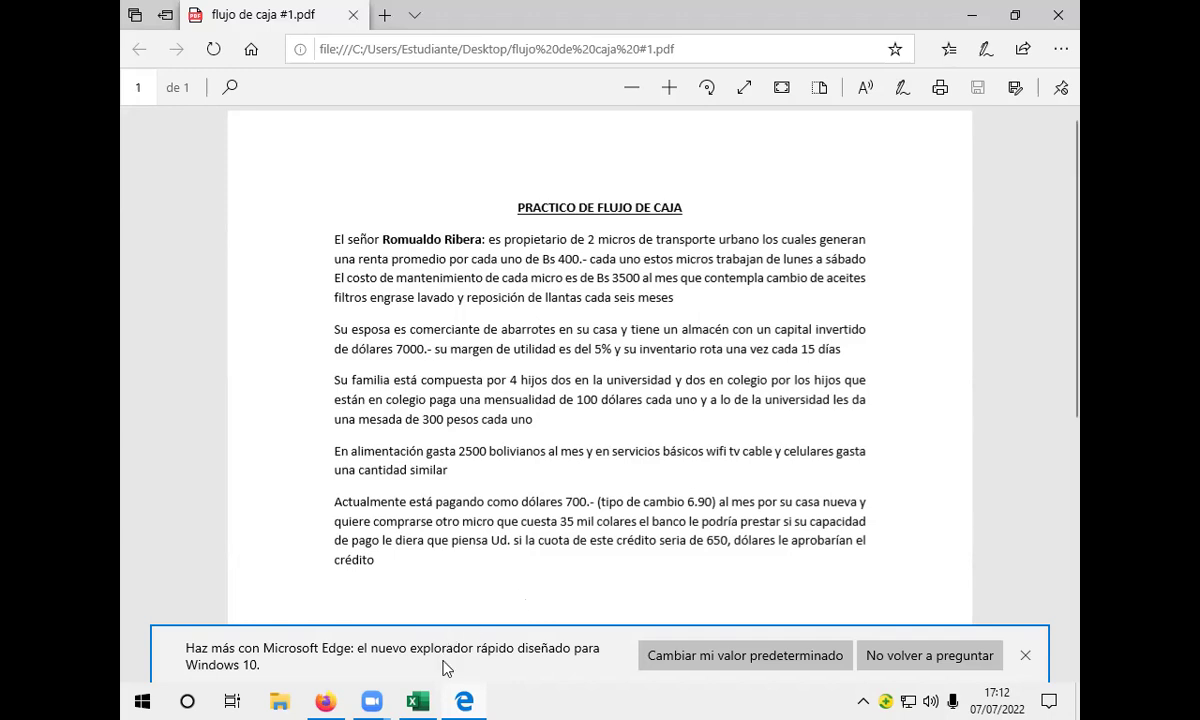
{"action": "left_click", "coordinate": [418, 701]}
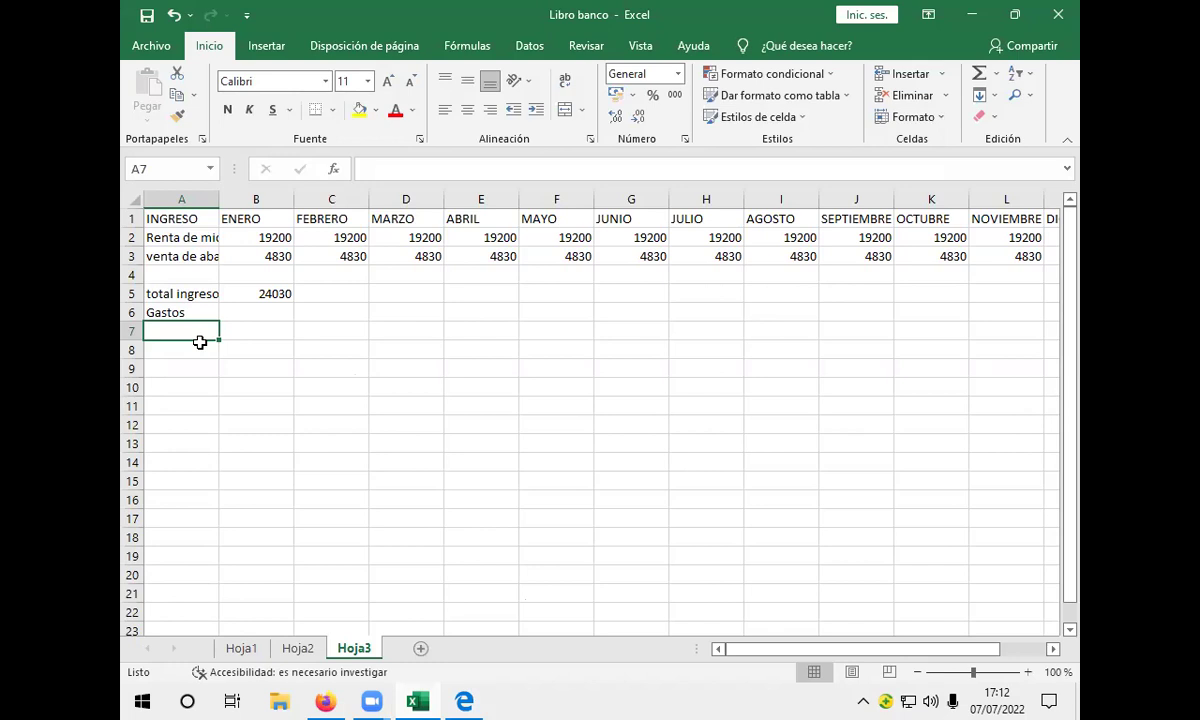
{"action": "type", "text": "maten"}
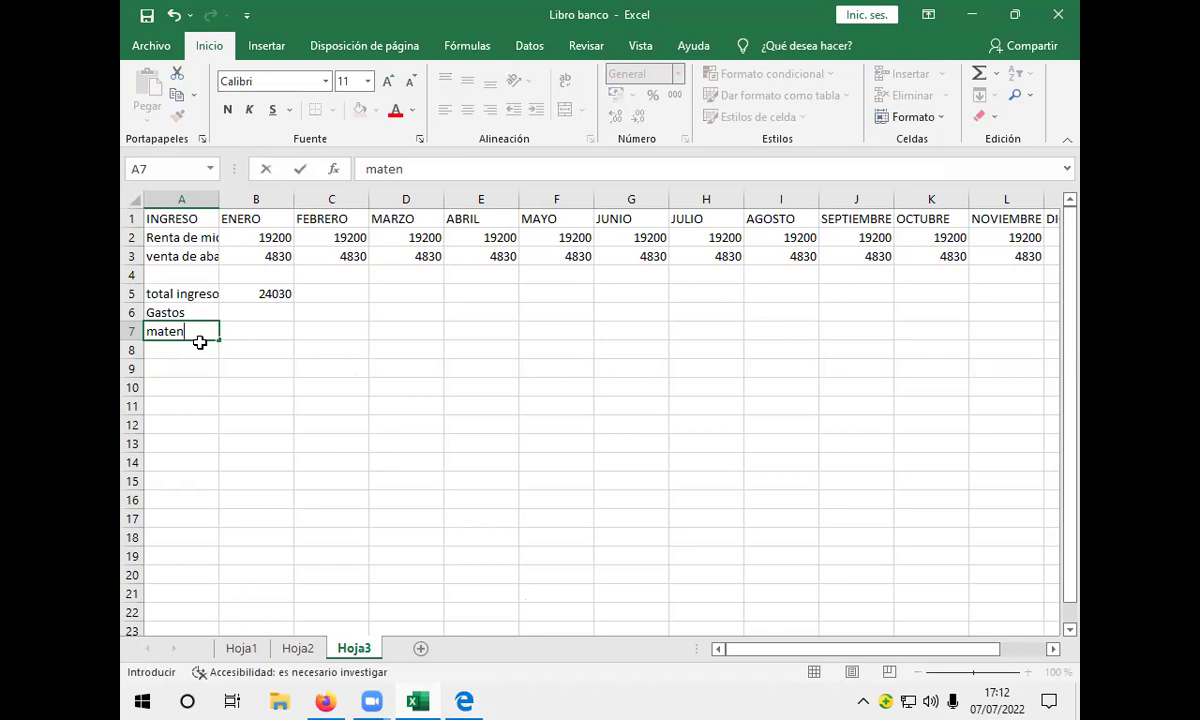
{"action": "key", "text": "BackSpace"}
{"action": "key", "text": "BackSpace"}
{"action": "type", "text": ".micros"}
Enter January's maintenance expense for the two micros in B7 as the formula +3500*2.
{"action": "left_click", "coordinate": [252, 335]}
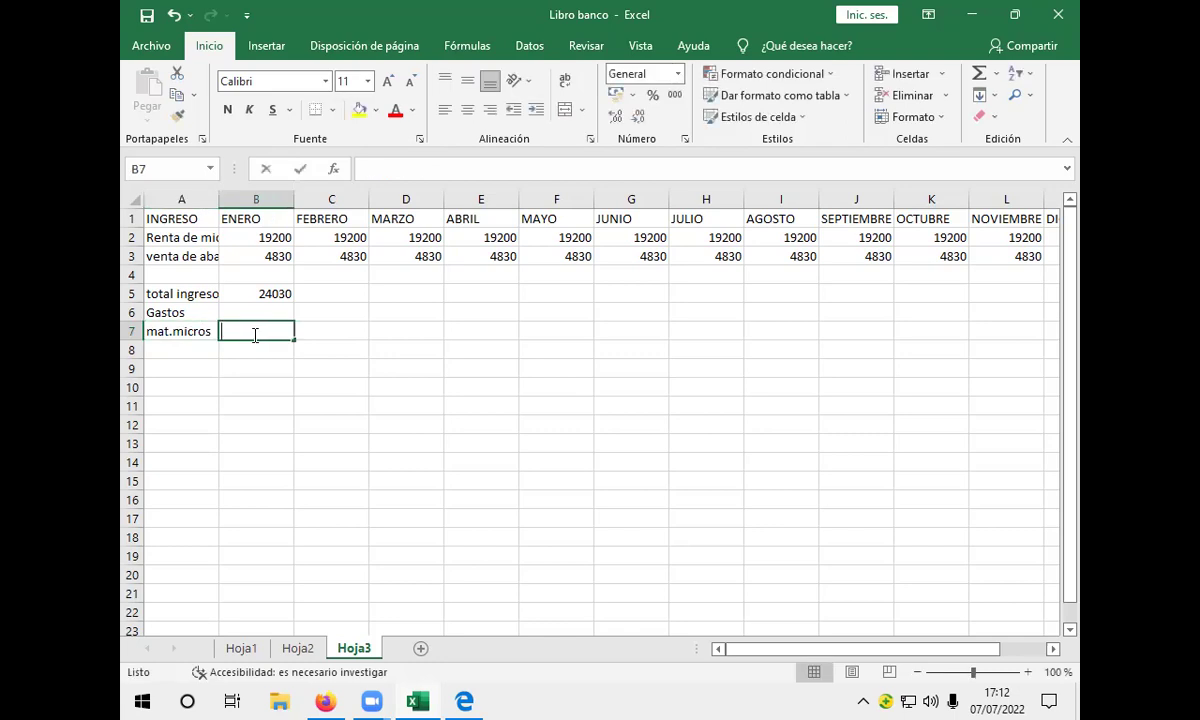
{"action": "type", "text": "3500"}
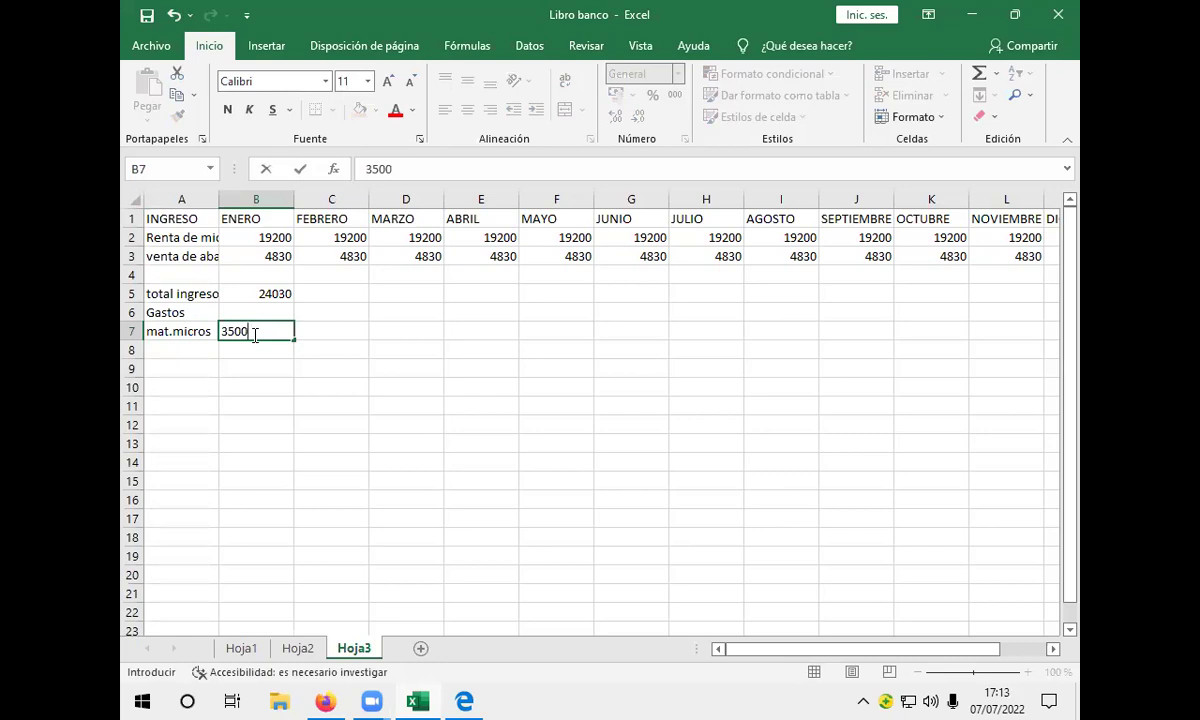
{"action": "type", "text": "*2"}
{"action": "left_click", "coordinate": [227, 336]}
{"action": "type", "text": "+"}
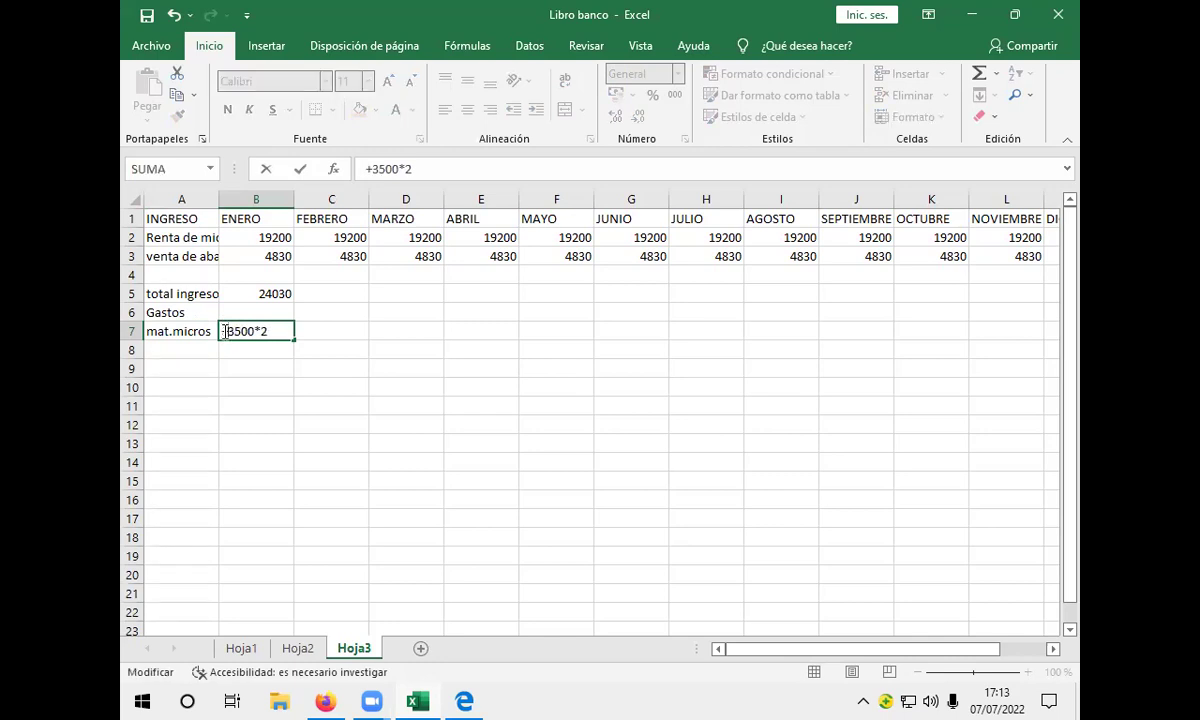
{"action": "left_click", "coordinate": [281, 331]}
{"action": "key", "text": "Return"}
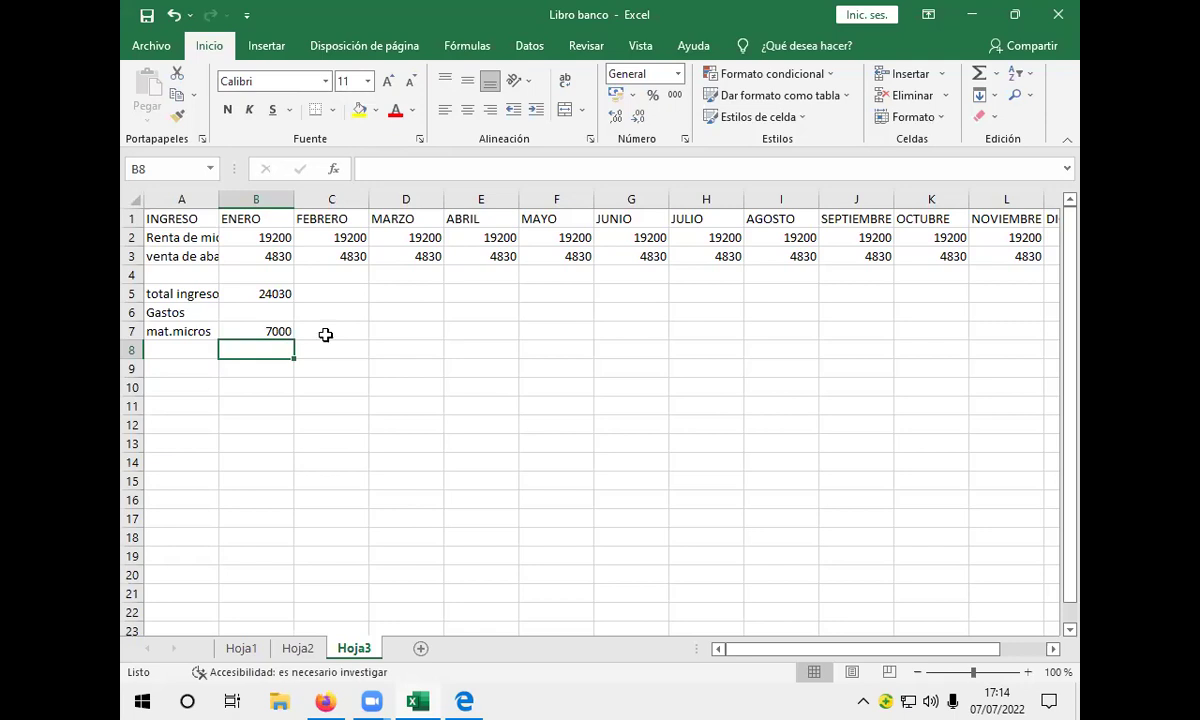
Copy the January maintenance formula from B7 across row 7 through the DICIEMBRE column.
{"action": "left_click", "coordinate": [285, 333]}
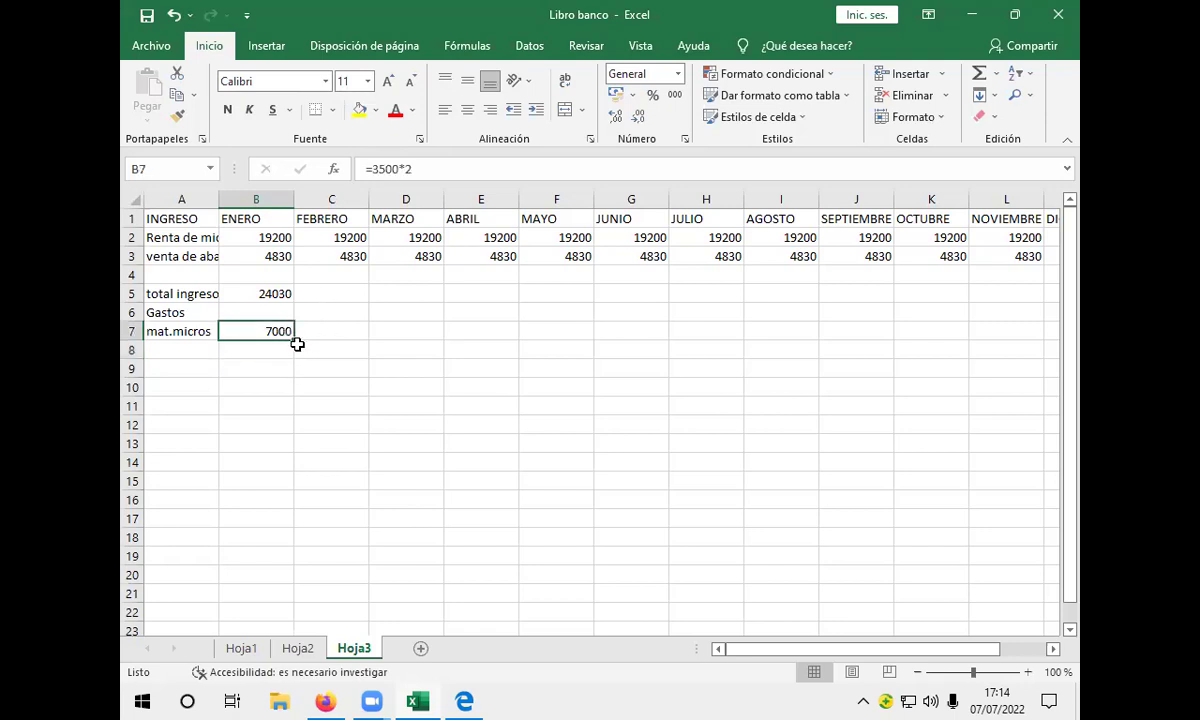
{"action": "left_click_drag", "start_coordinate": [295, 340], "coordinate": [884, 325]}
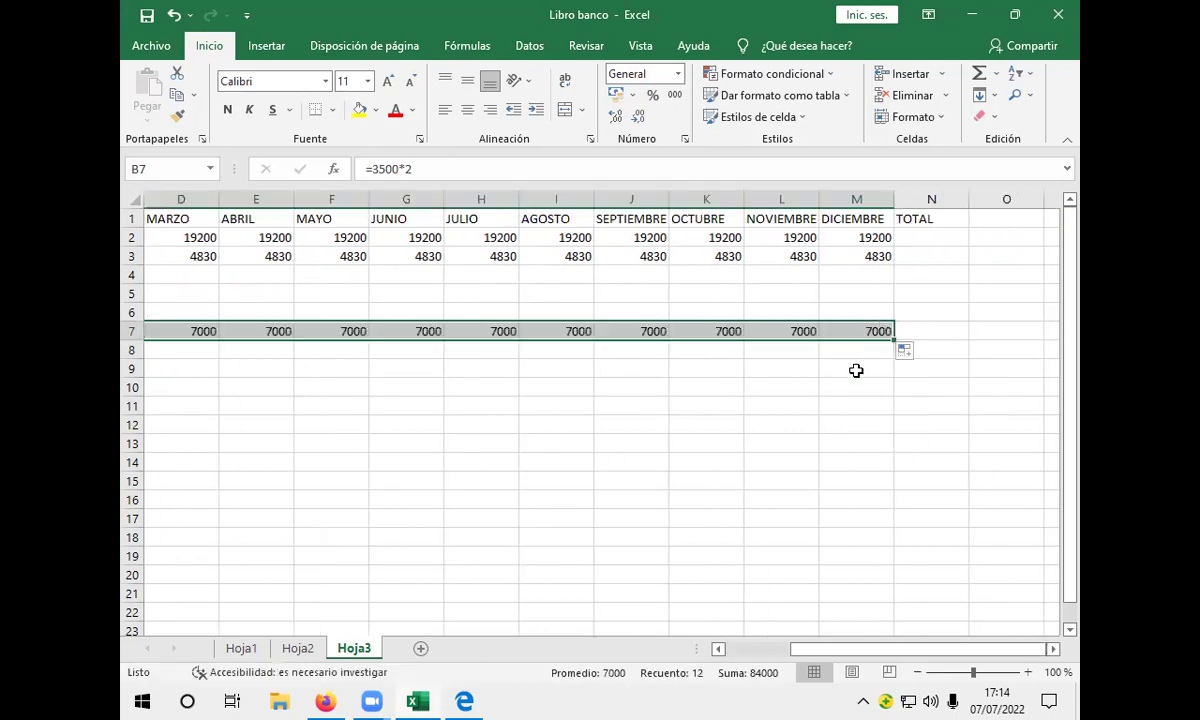
{"action": "left_click_drag", "start_coordinate": [849, 646], "coordinate": [750, 631]}
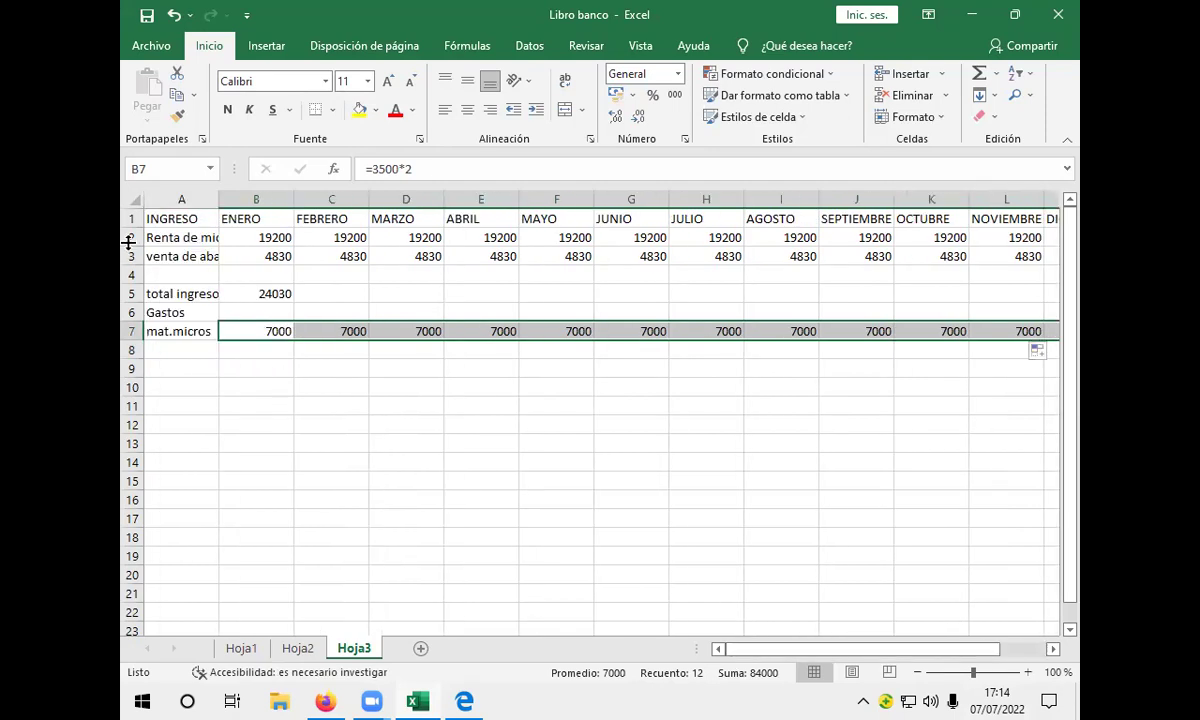
Consult the PDF exercise for the children's expenses and enter the labels universidad in A8 and colegio in A9.
{"action": "left_click", "coordinate": [183, 350]}
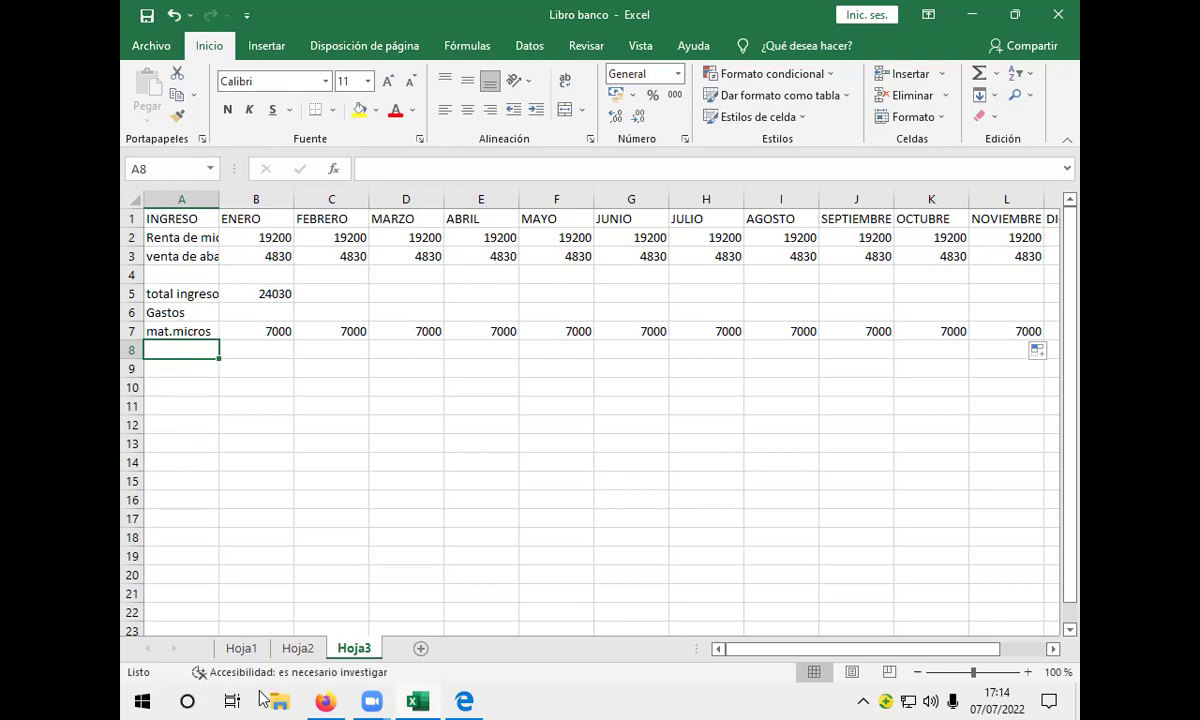
{"action": "left_click", "coordinate": [463, 700]}
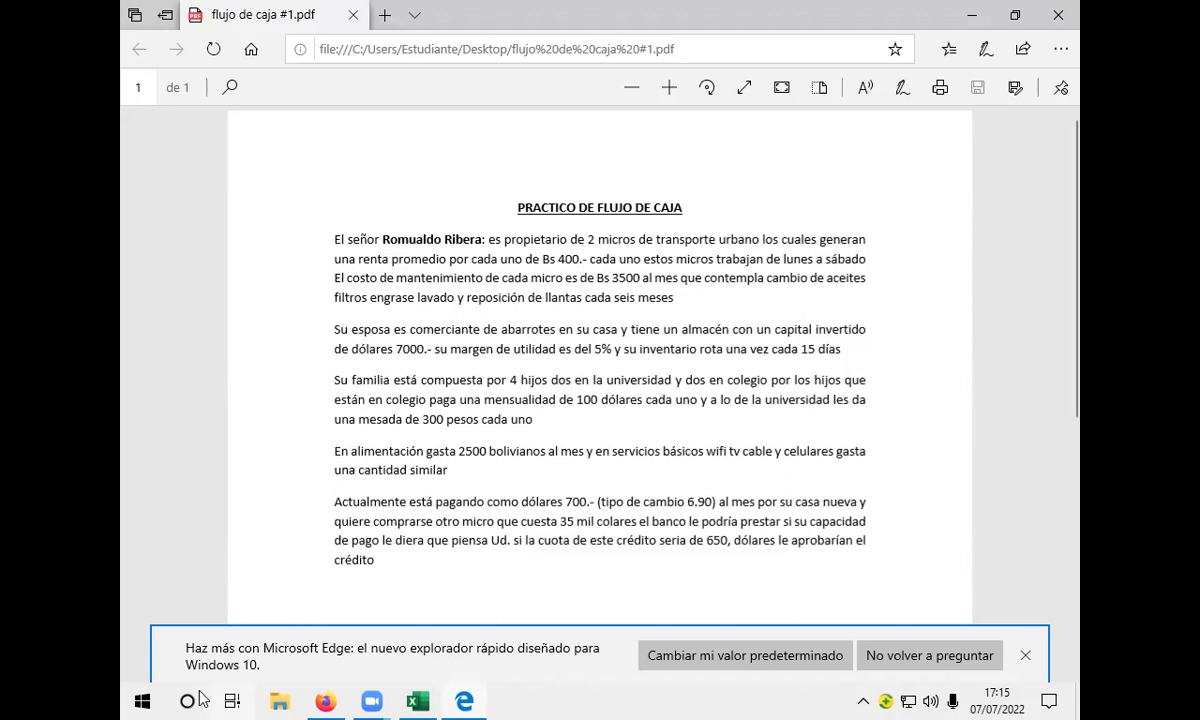
{"action": "left_click", "coordinate": [420, 699]}
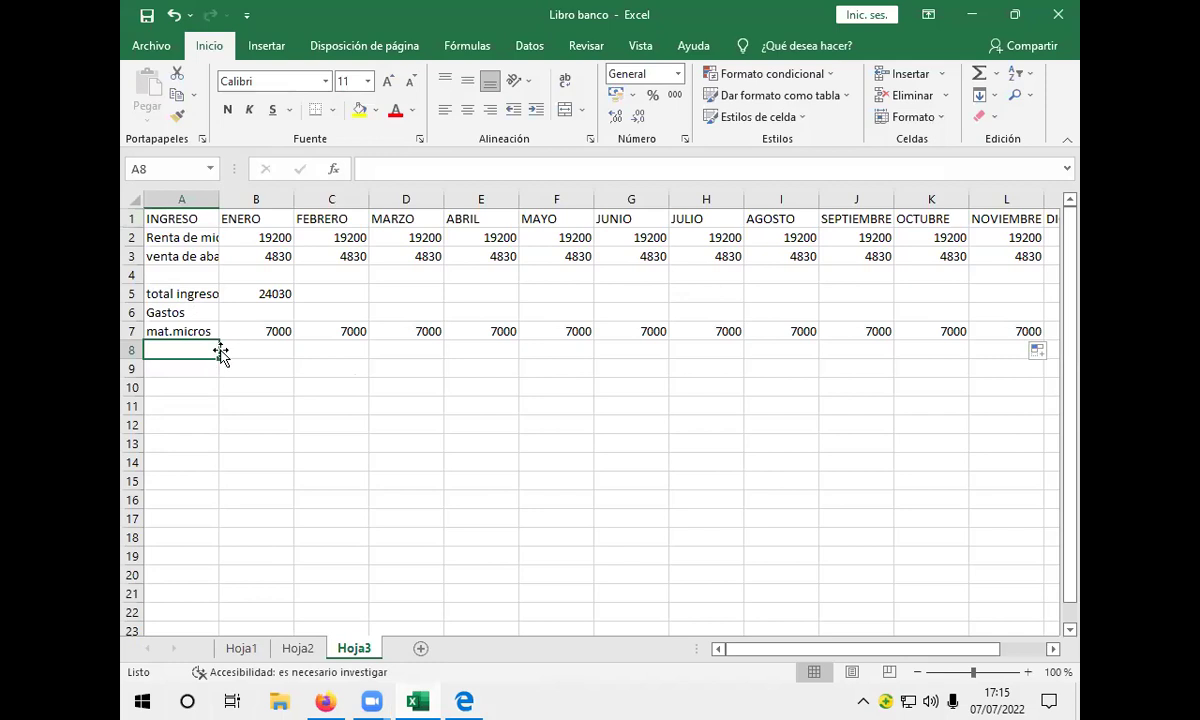
{"action": "type", "text": "universidad"}
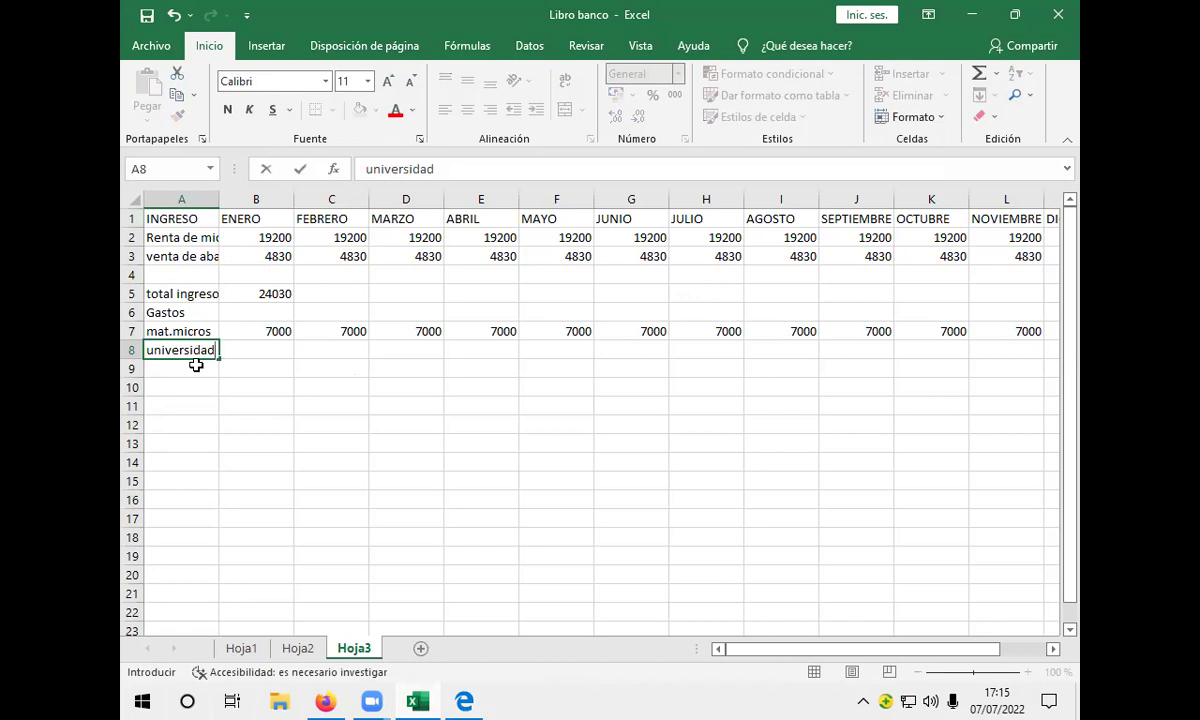
{"action": "left_click", "coordinate": [195, 369]}
{"action": "type", "text": "colegios"}
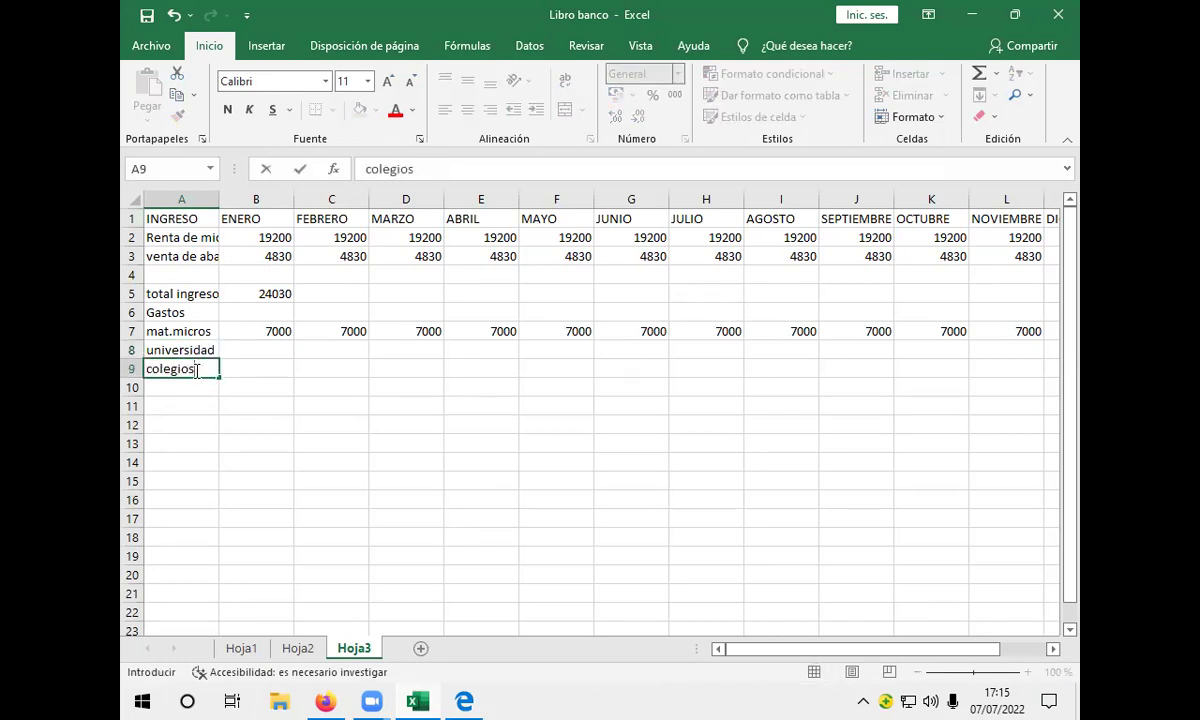
{"action": "key", "text": "BackSpace"}
After rechecking the PDF, enter February's university expense in C8 as +300*2 and copy it across row 8 through NOVIEMBRE.
{"action": "left_click", "coordinate": [258, 350]}
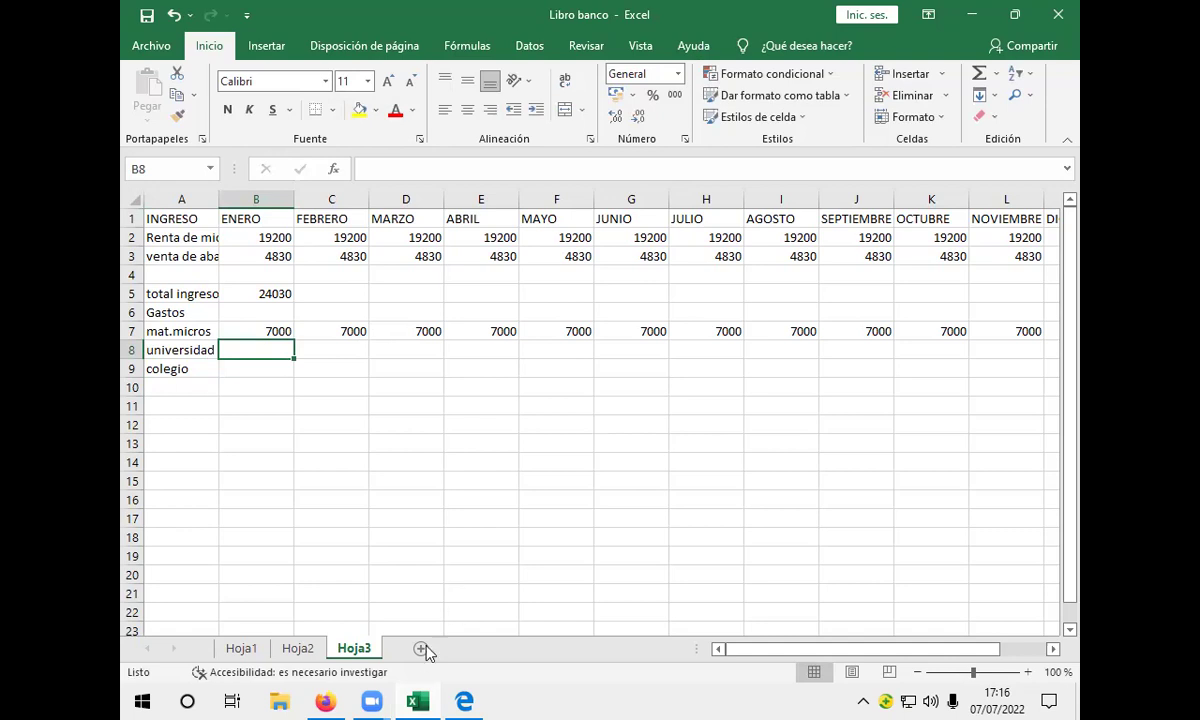
{"action": "left_click", "coordinate": [463, 700]}
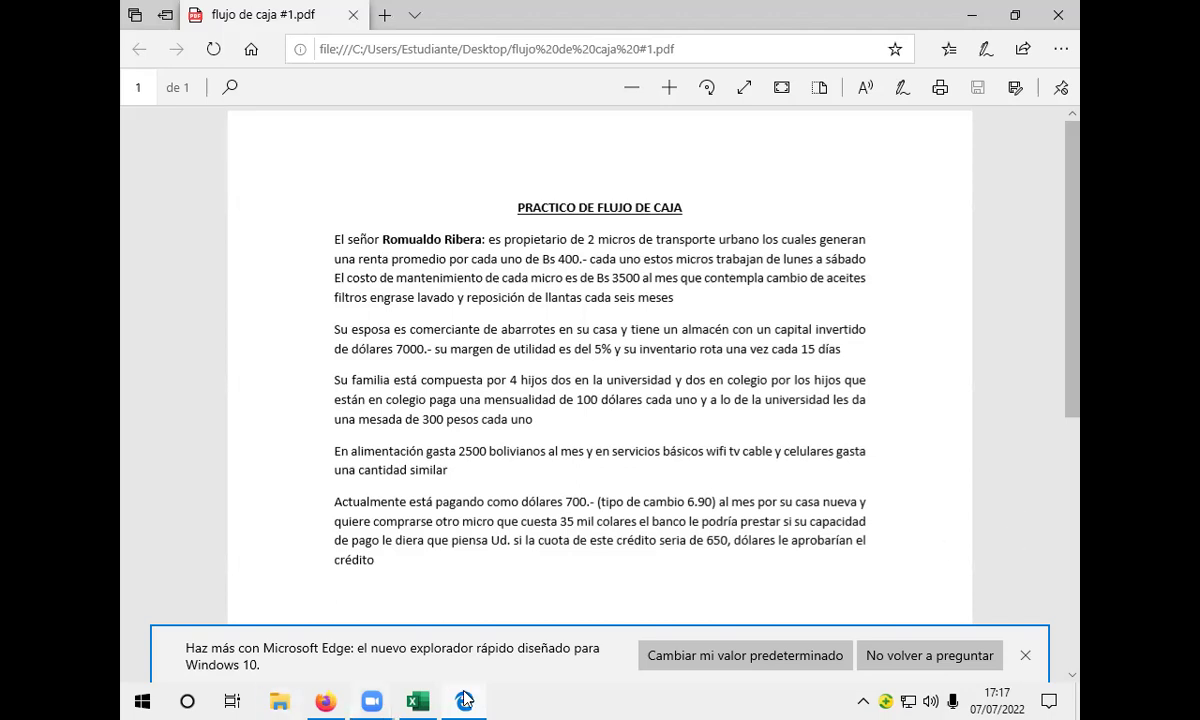
{"action": "mouse_move", "coordinate": [464, 700]}
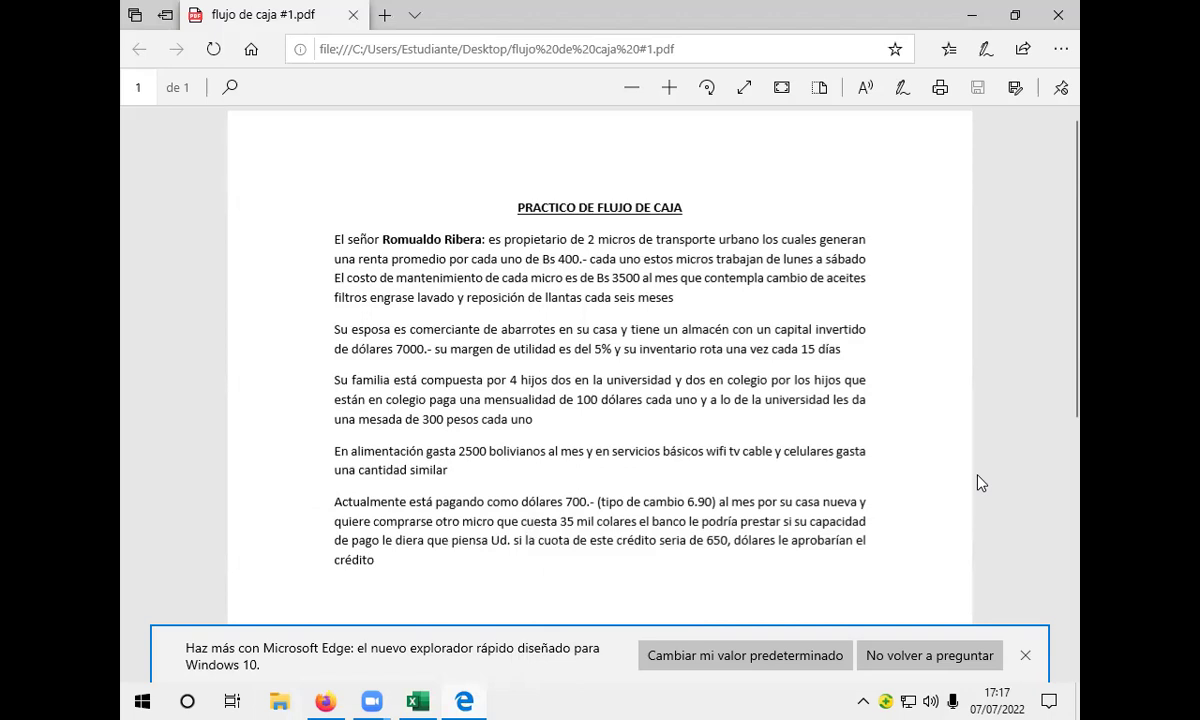
{"action": "mouse_move", "coordinate": [416, 700]}
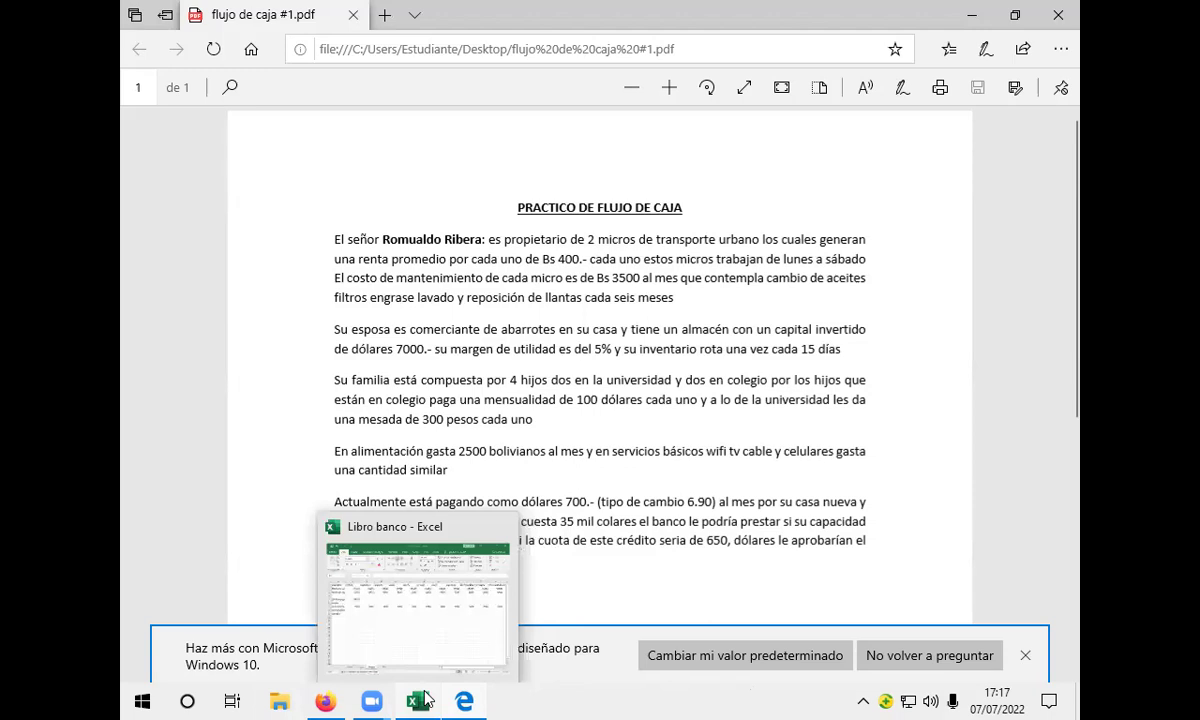
{"action": "left_click", "coordinate": [424, 700]}
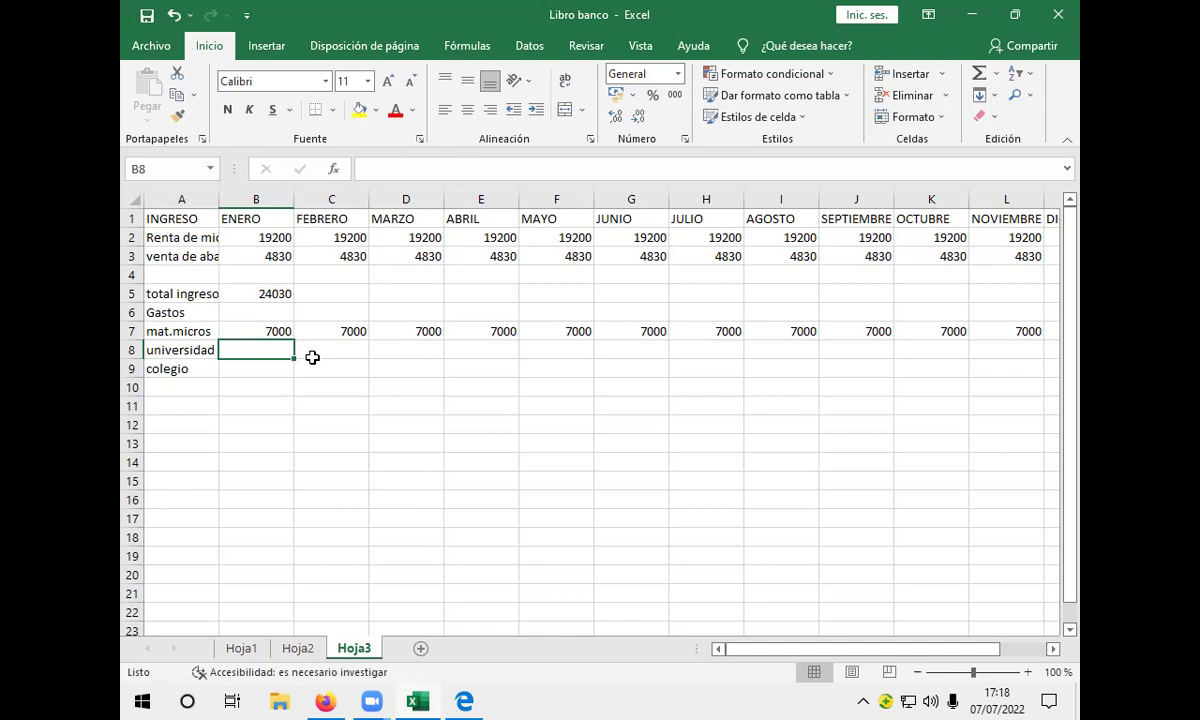
{"action": "left_click", "coordinate": [312, 357]}
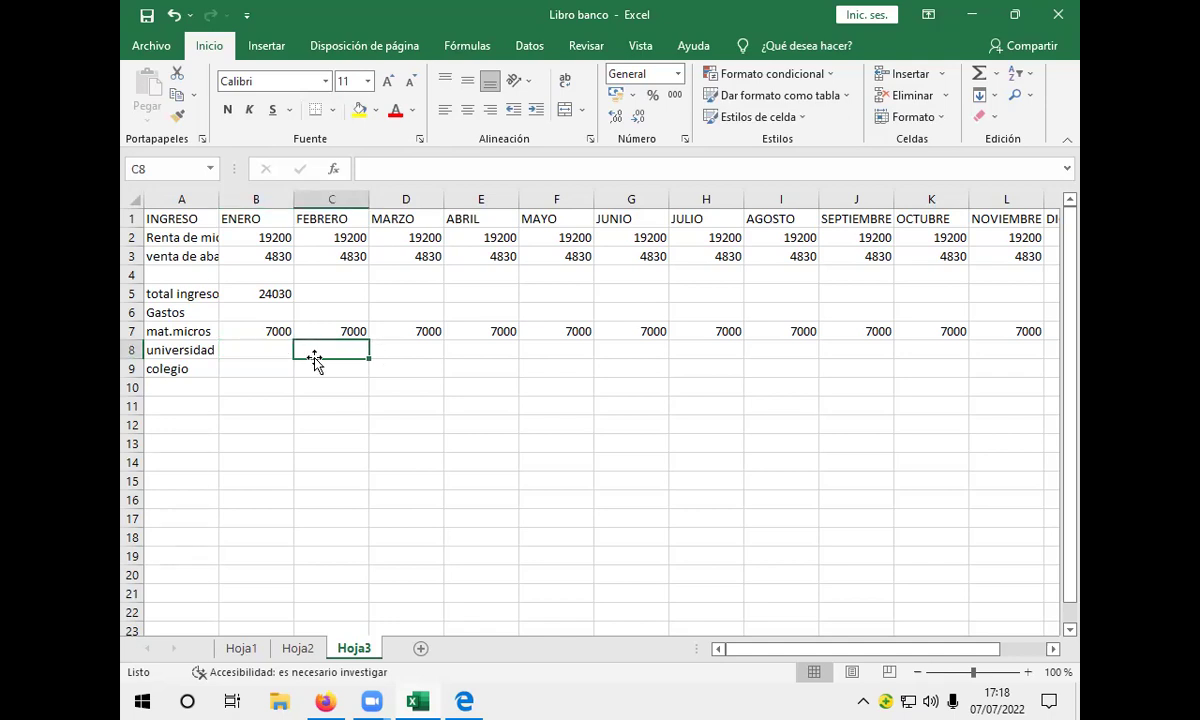
{"action": "type", "text": "+"}
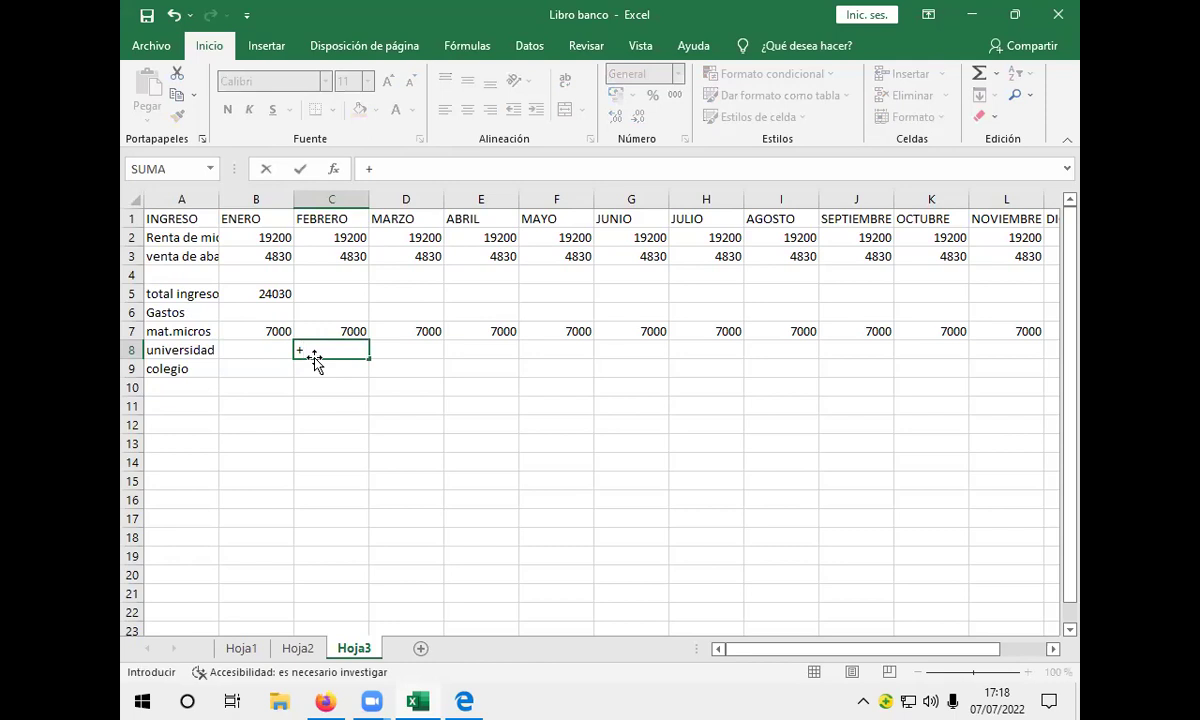
{"action": "type", "text": "300*2"}
{"action": "key", "text": "Return"}
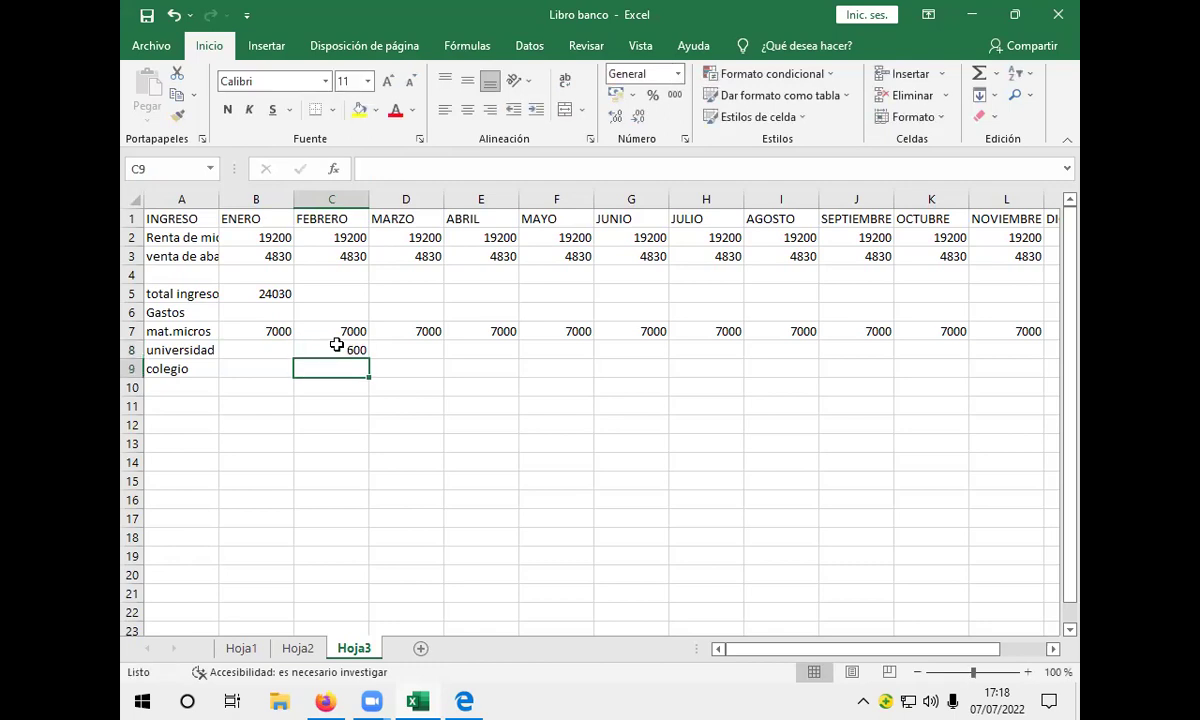
{"action": "left_click", "coordinate": [342, 347]}
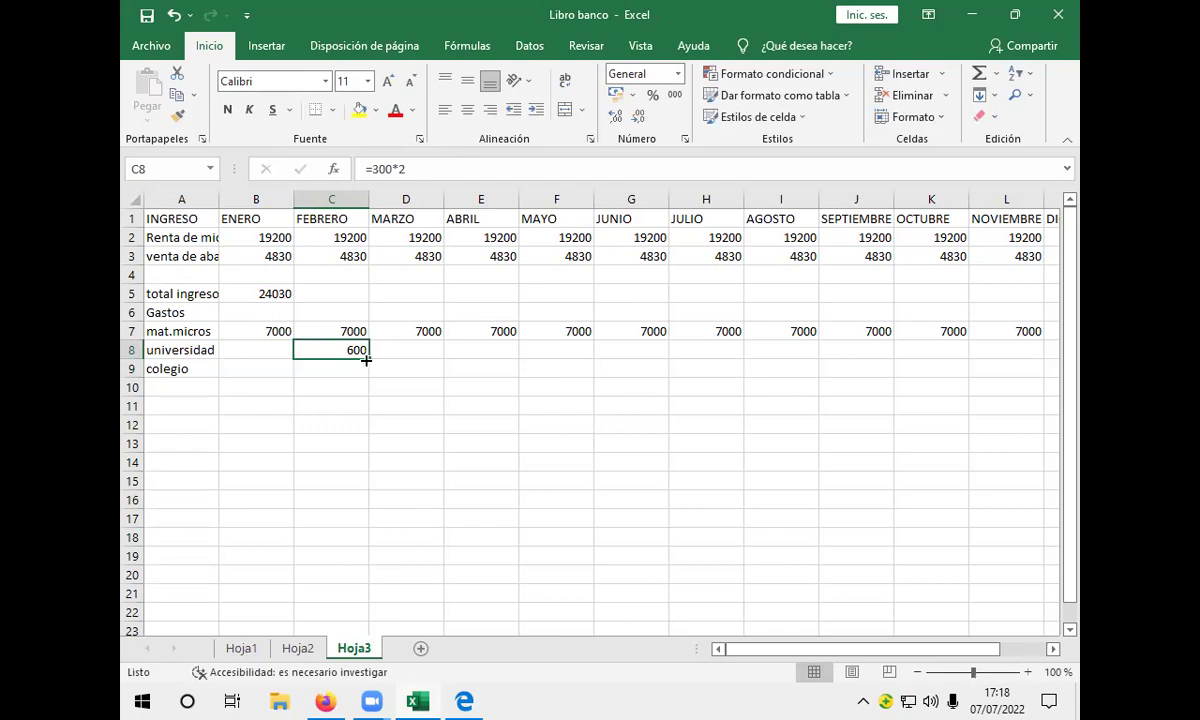
{"action": "left_click_drag", "start_coordinate": [368, 356], "coordinate": [1018, 342]}
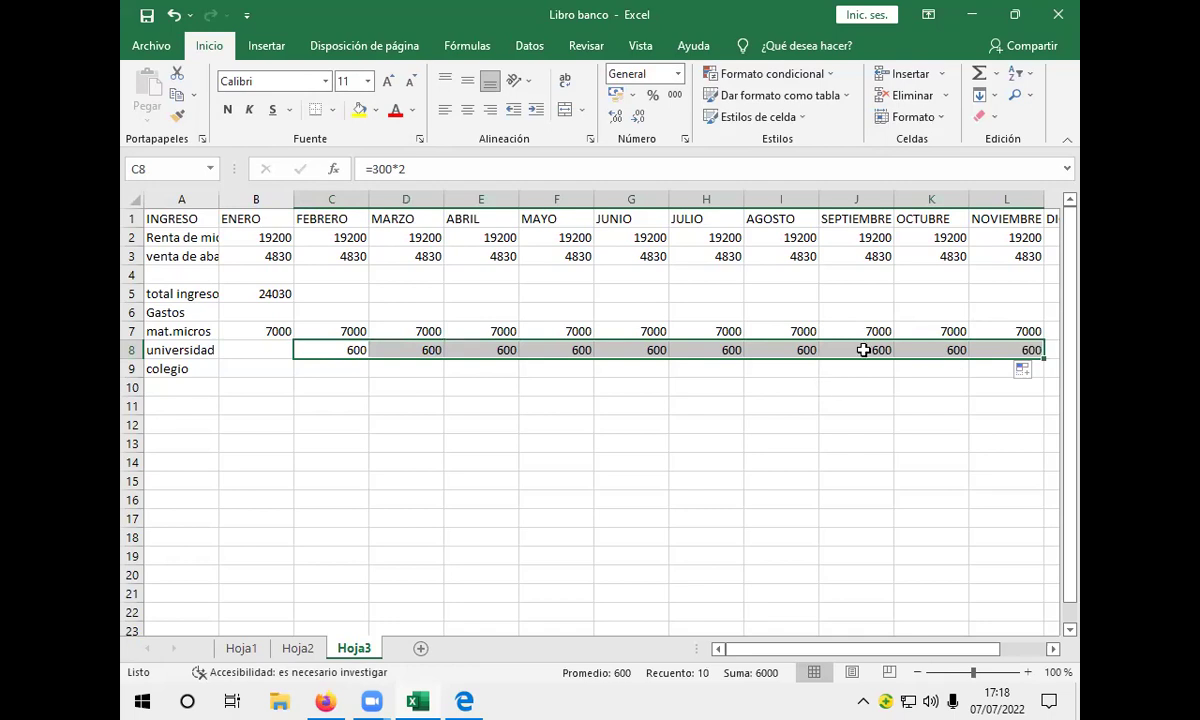
Enter February's school expense in C9 as +(100*2)*6,90 and copy it across row 9 through NOVIEMBRE.
{"action": "left_click", "coordinate": [331, 376]}
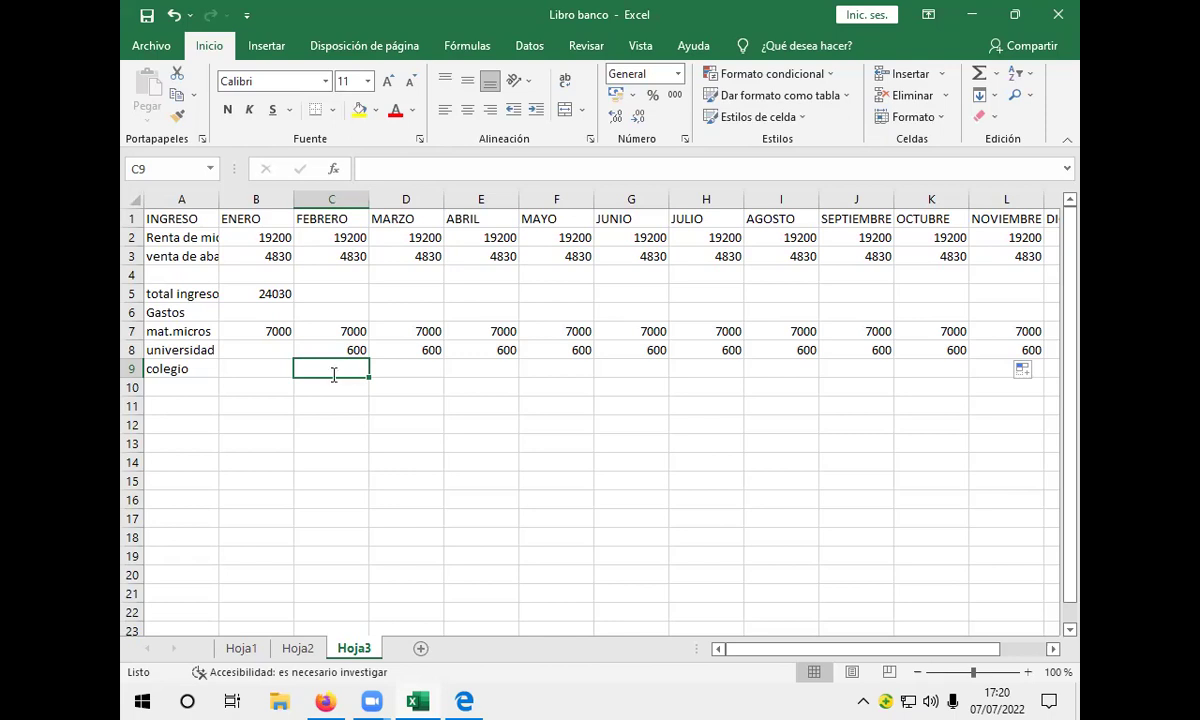
{"action": "type", "text": "+"}
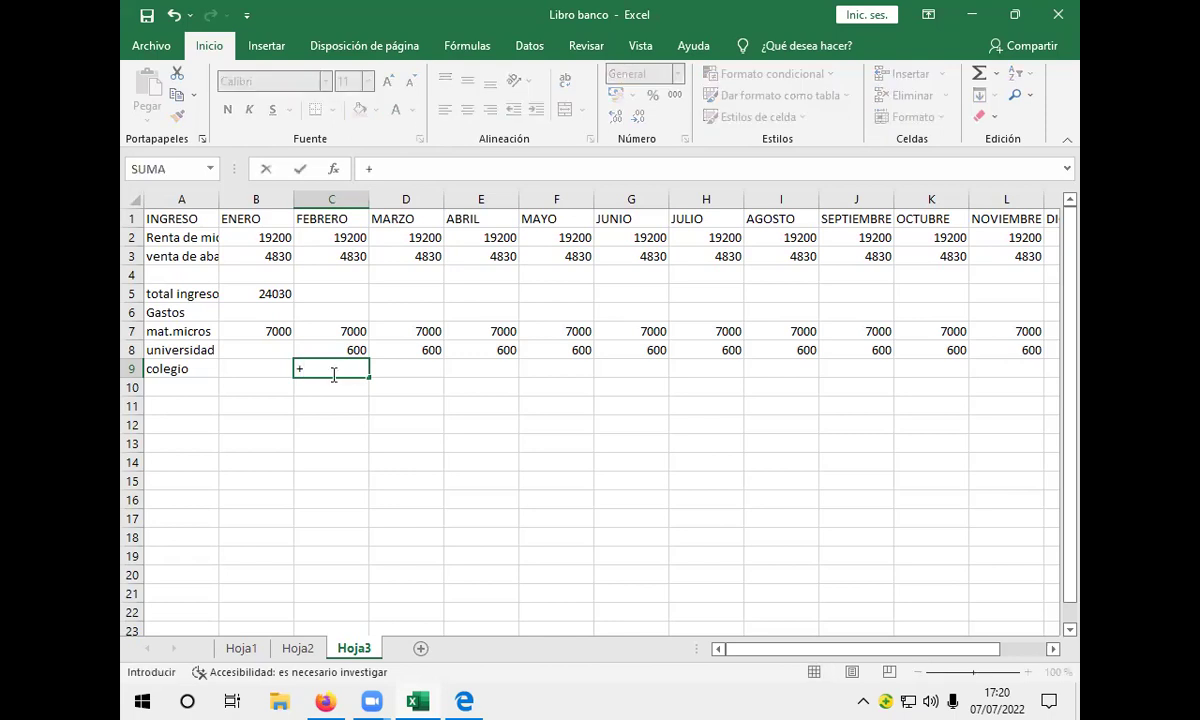
{"action": "type", "text": "("}
{"action": "type", "text": "100*2)"}
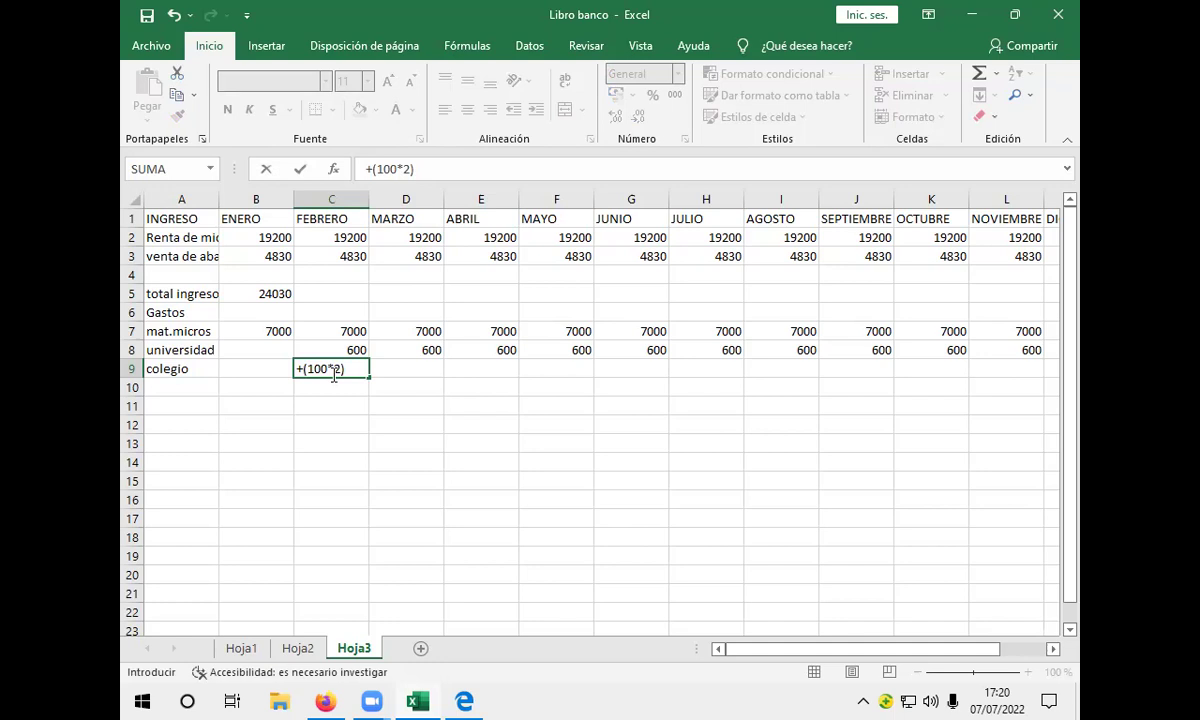
{"action": "type", "text": "*6,90"}
{"action": "key", "text": "Return"}
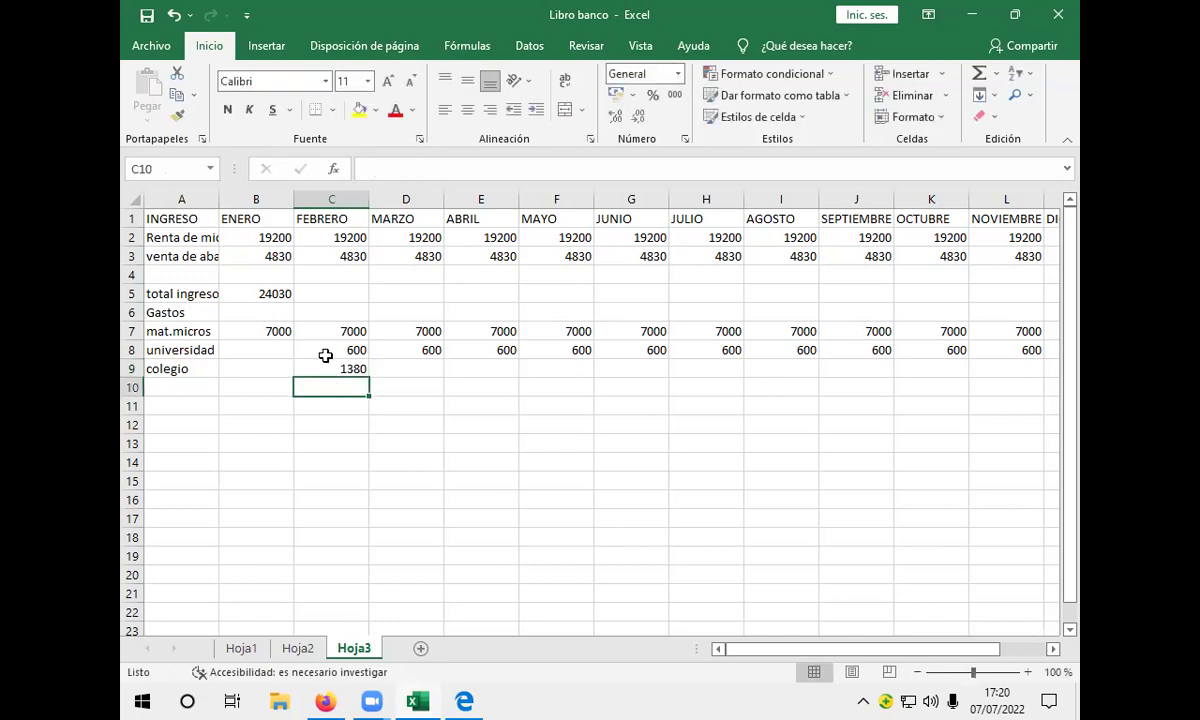
{"action": "left_click", "coordinate": [335, 369]}
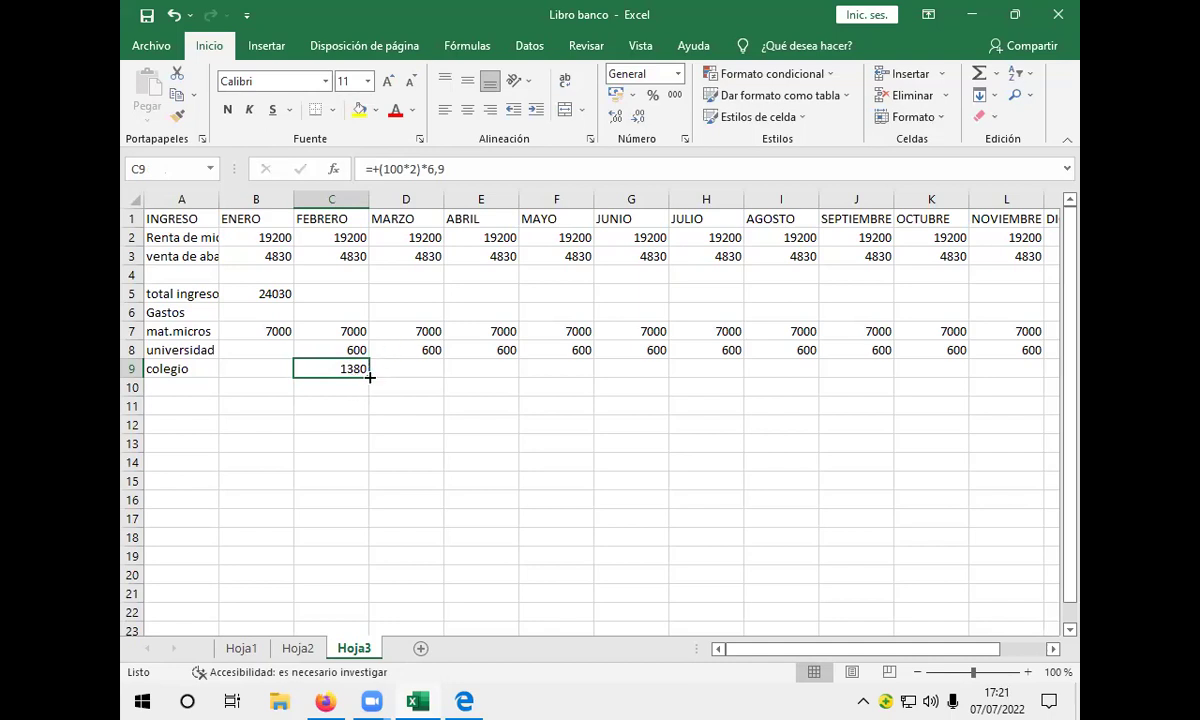
{"action": "left_click_drag", "start_coordinate": [369, 377], "coordinate": [970, 340]}
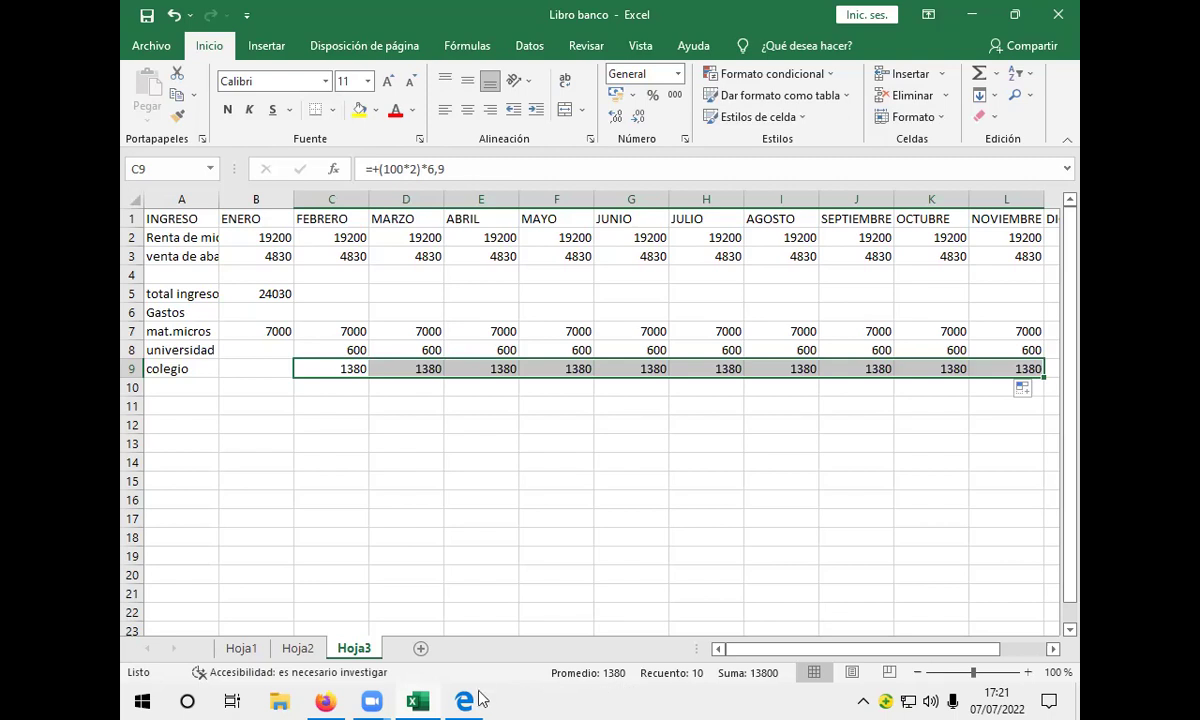
Check the PDF exercise for the household expenses and enter the labels alimentacion in A10 and servicios basicos in A11.
{"action": "left_click", "coordinate": [478, 602]}
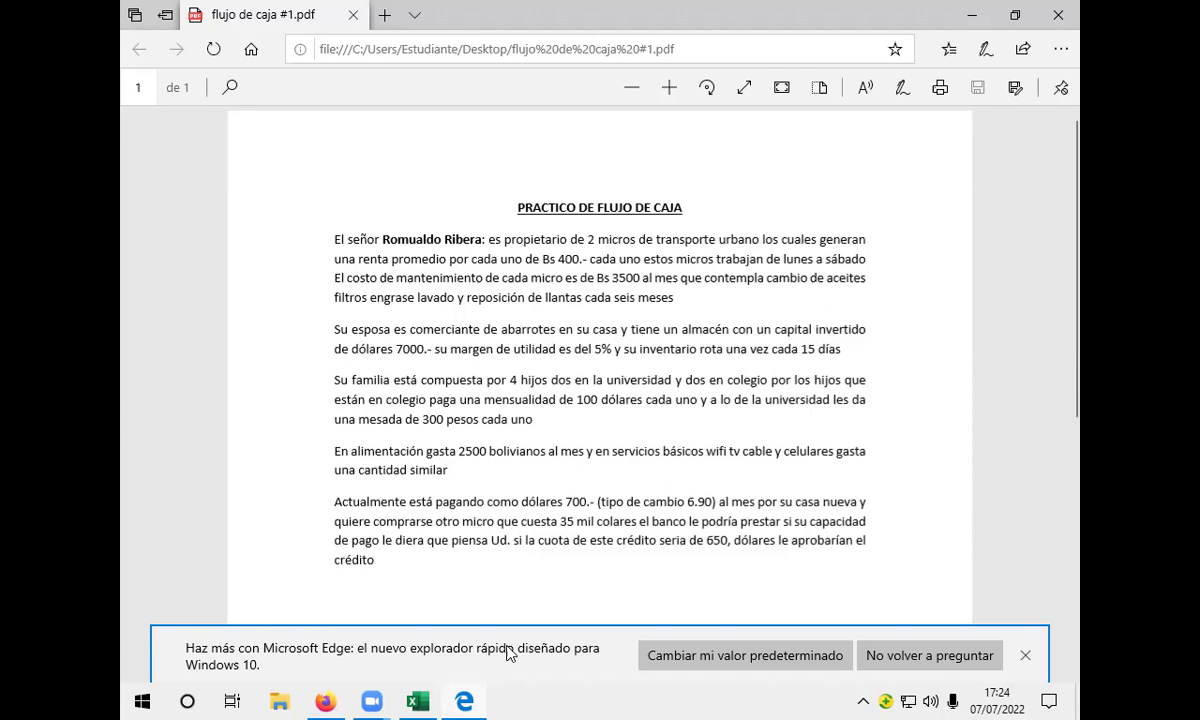
{"action": "left_click", "coordinate": [418, 701]}
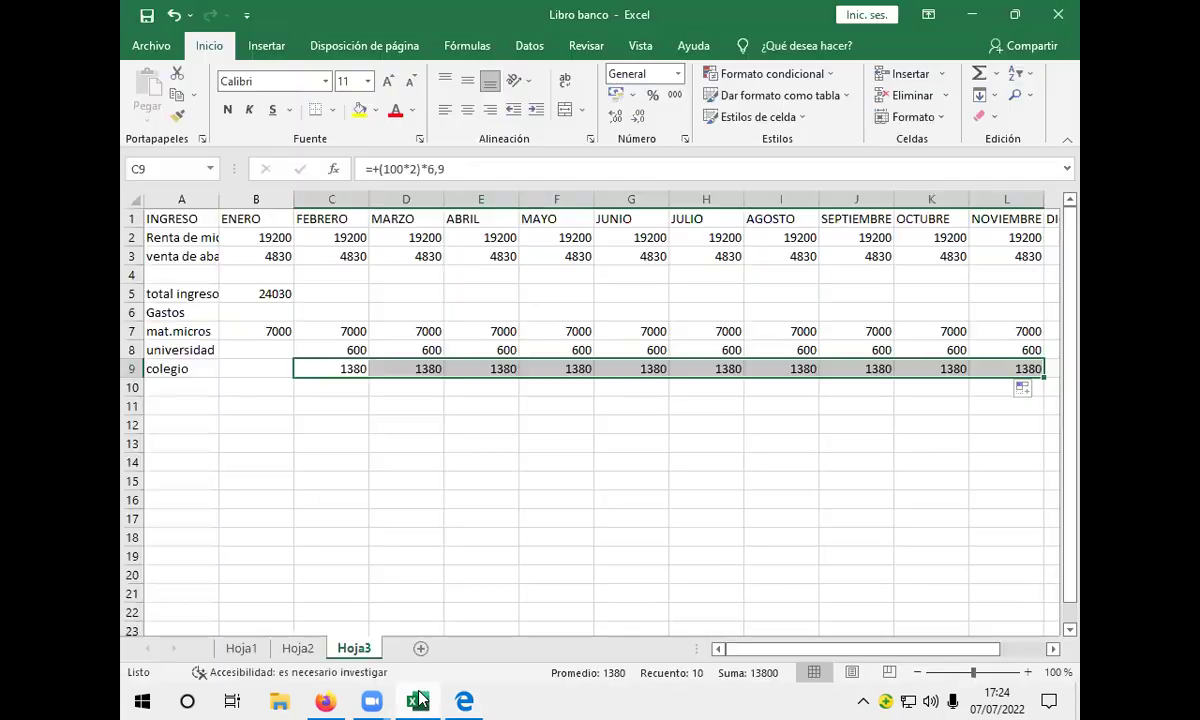
{"action": "left_click", "coordinate": [201, 390]}
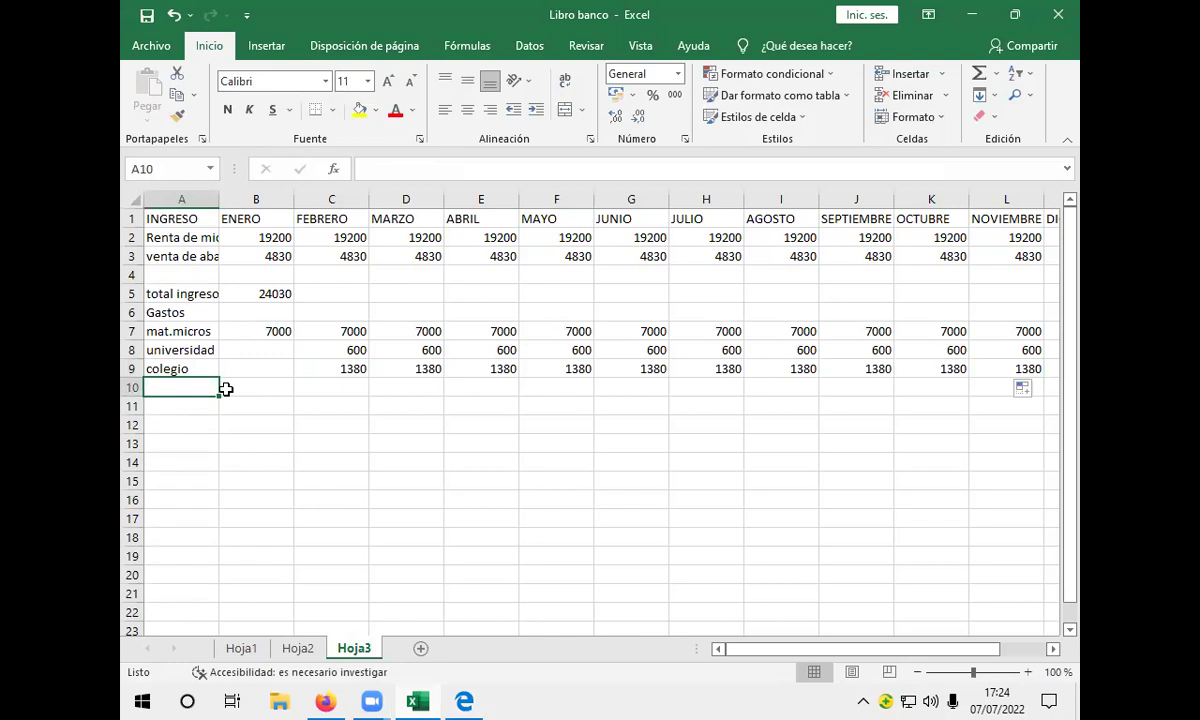
{"action": "type", "text": "alimenta"}
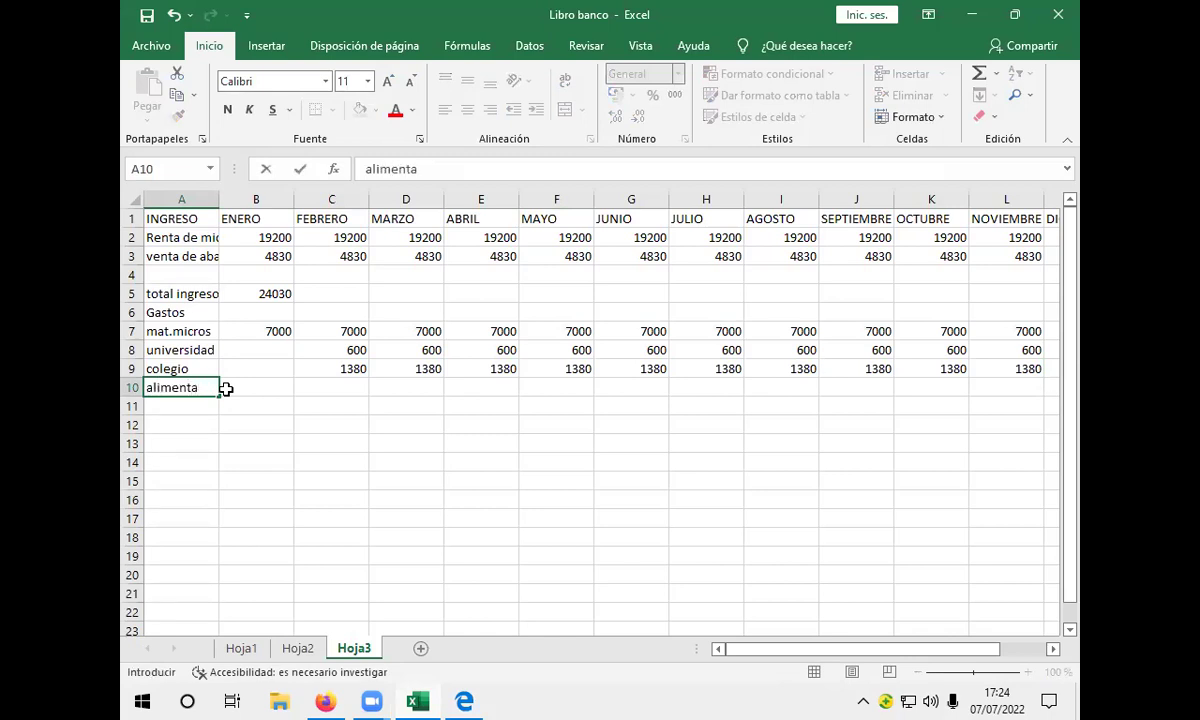
{"action": "type", "text": "cion"}
{"action": "left_click", "coordinate": [182, 410]}
{"action": "type", "text": "ser"}
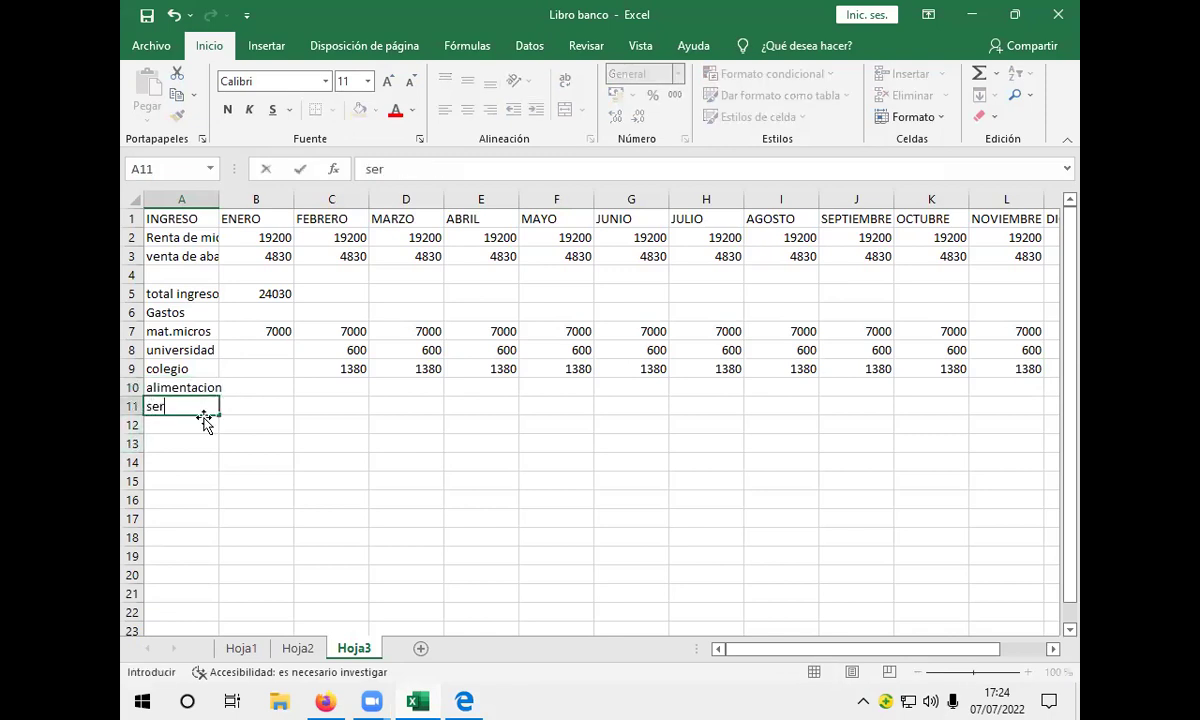
{"action": "type", "text": "vicios basicos"}
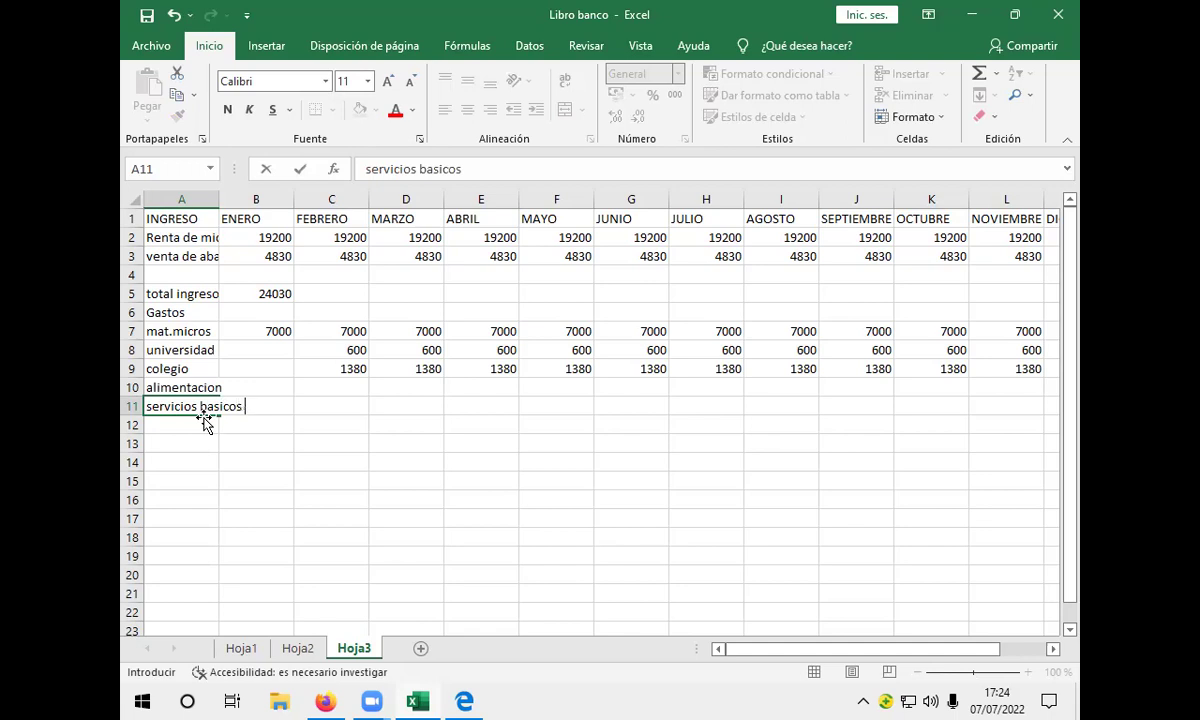
Enter 25000 as January's food expense in B10.
{"action": "left_click", "coordinate": [255, 387]}
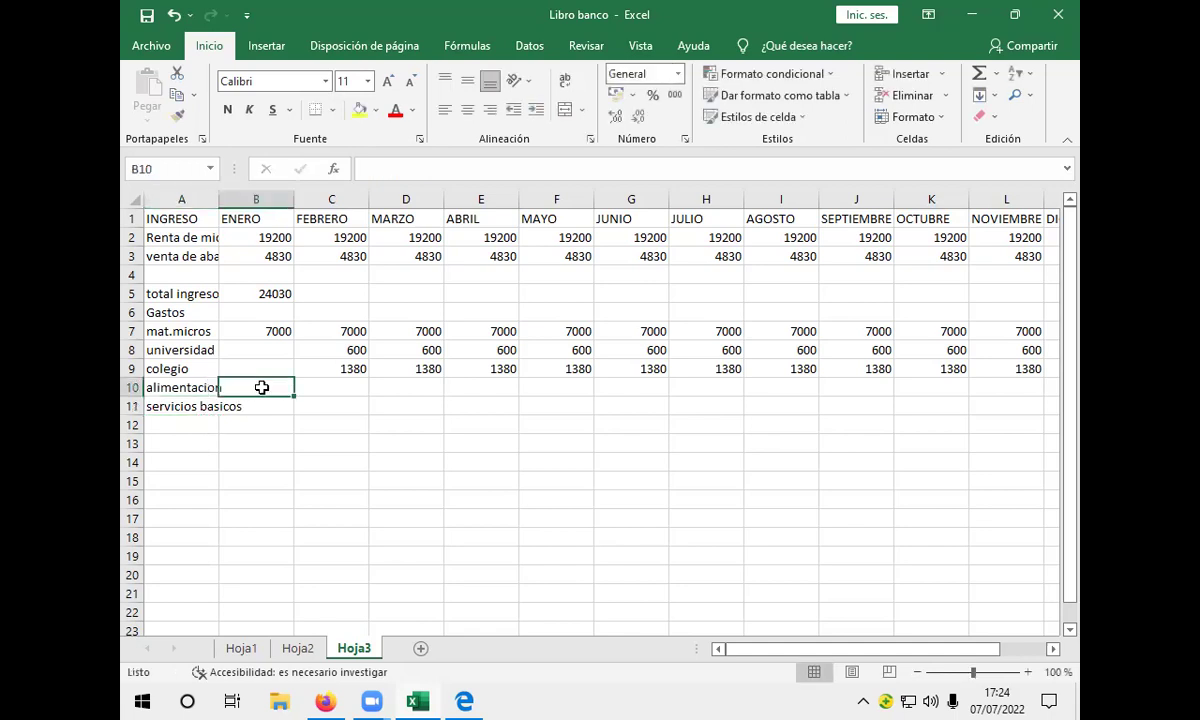
{"action": "type", "text": "25"}
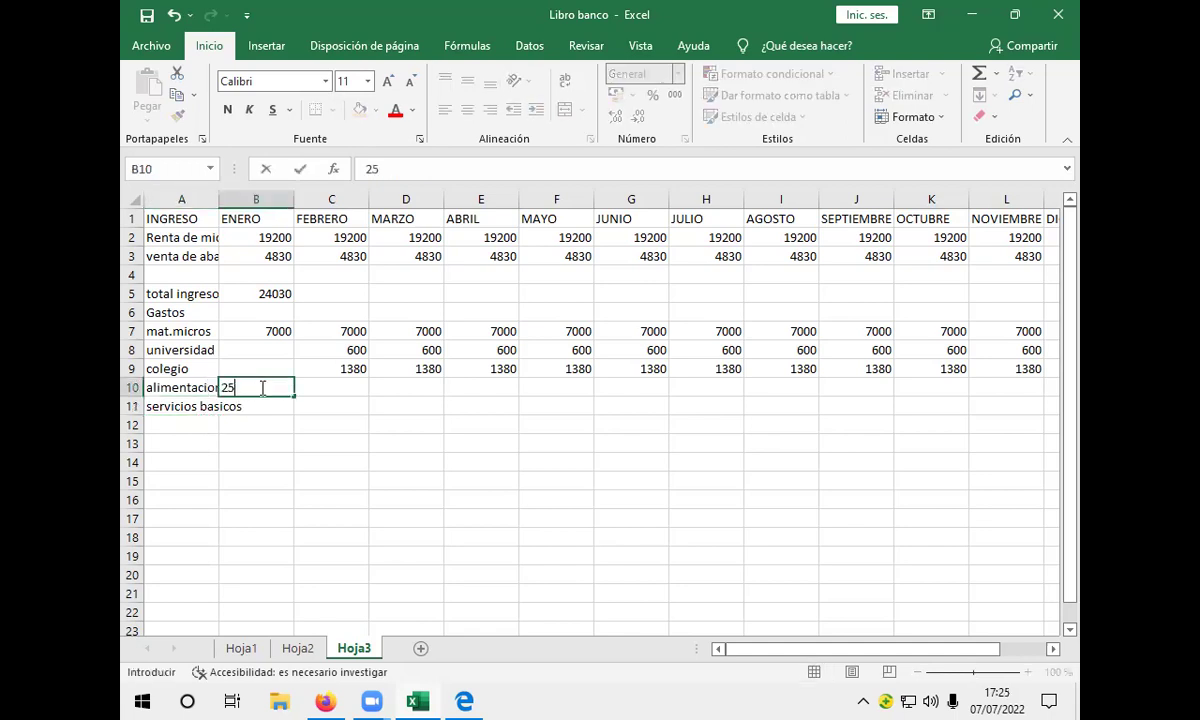
{"action": "type", "text": "000"}
{"action": "left_click", "coordinate": [269, 403]}
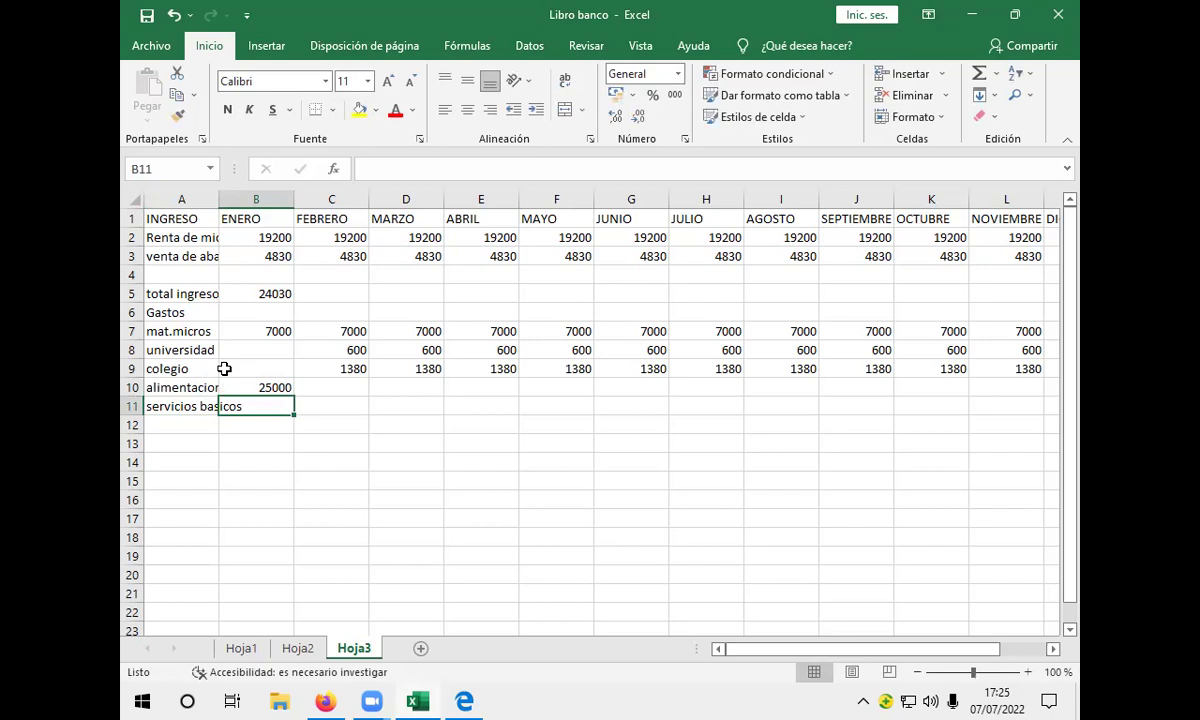
{"action": "left_click", "coordinate": [287, 388]}
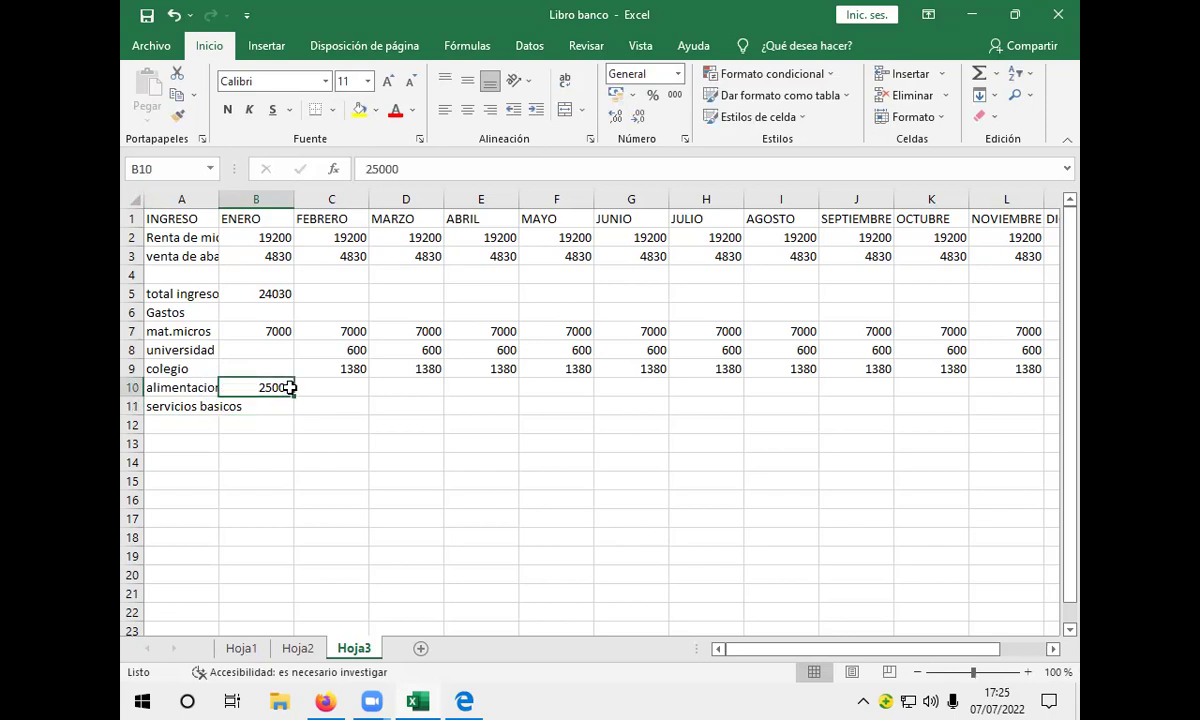
{"action": "type", "text": "0"}
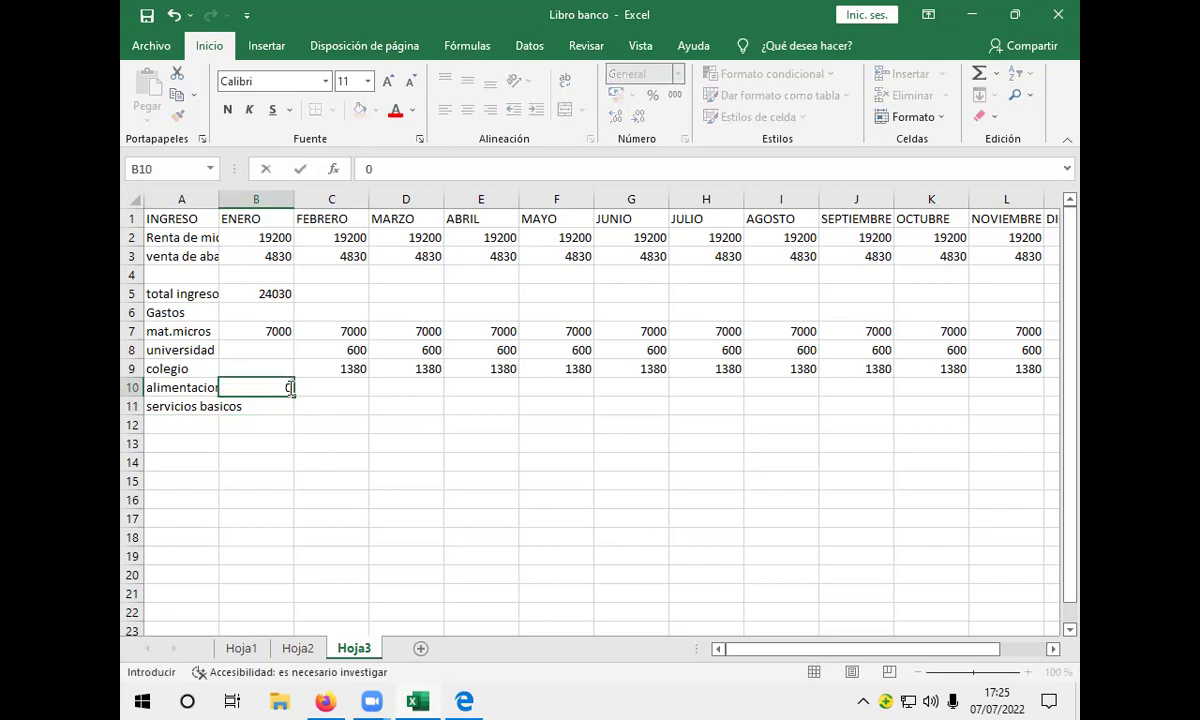
{"action": "key", "text": "BackSpace"}
{"action": "type", "text": "25000"}
Enter 2500 as January's basic services expense in B11.
{"action": "left_click", "coordinate": [284, 407]}
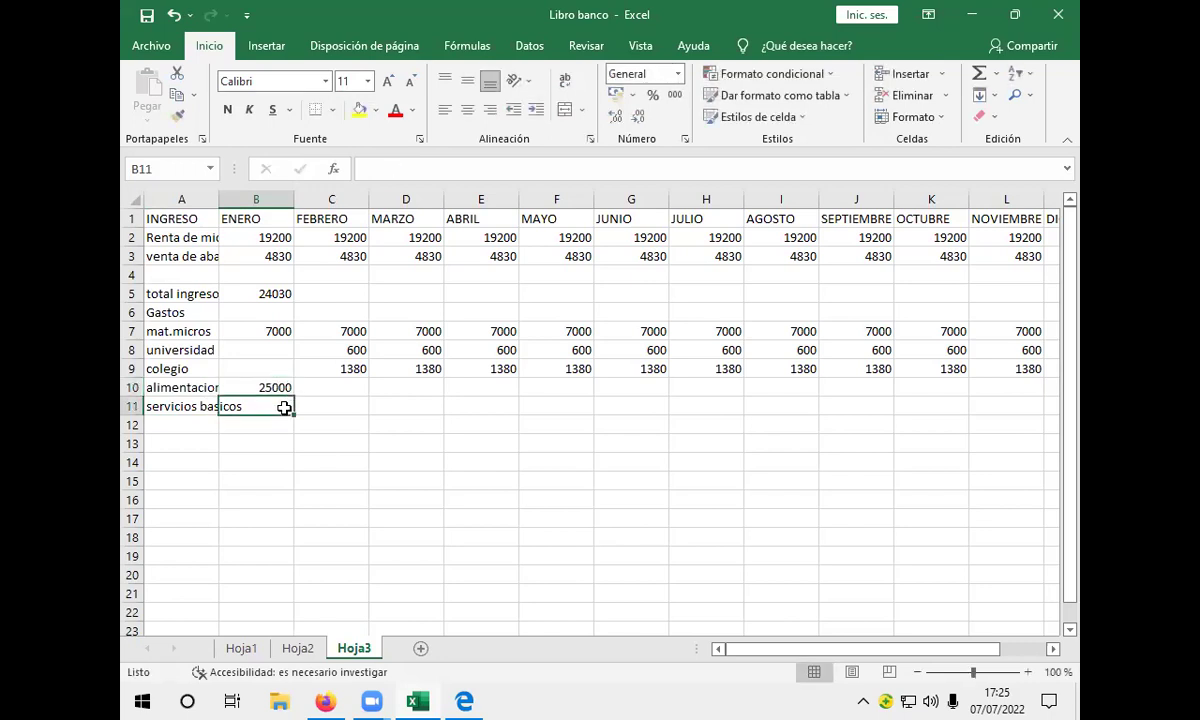
{"action": "type", "text": "2"}
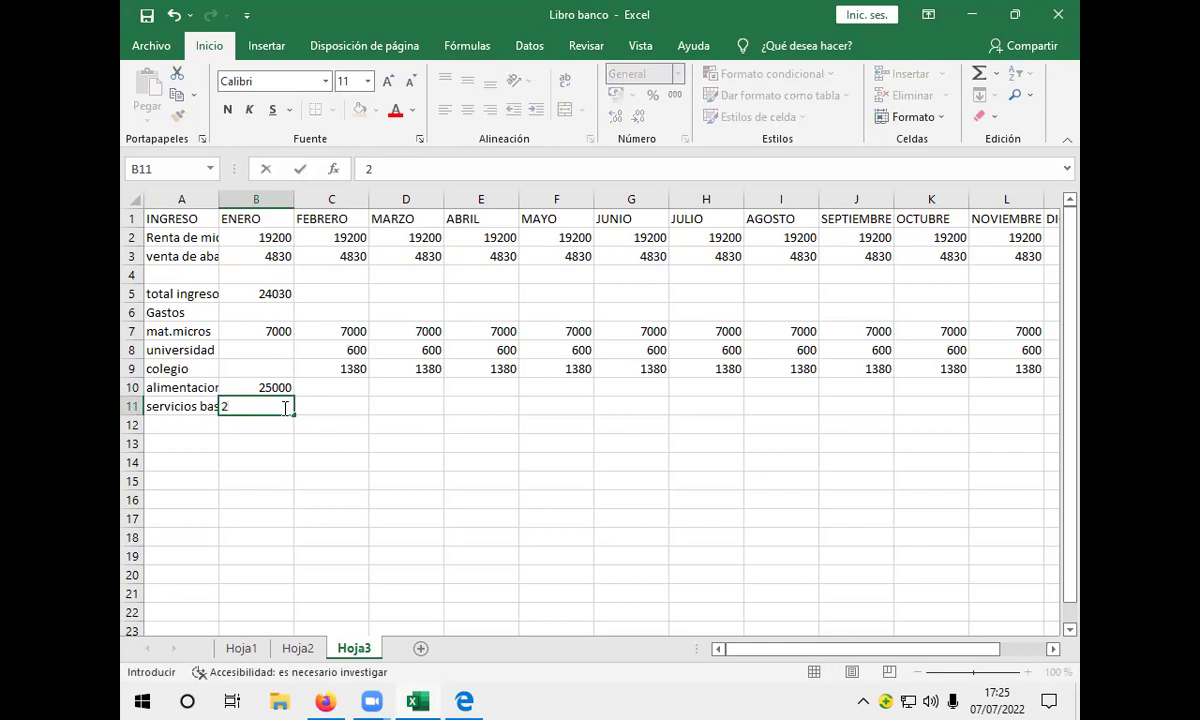
{"action": "type", "text": "500"}
Set January's food expense in B10 to 2500 and copy it across row 10 through DICIEMBRE.
{"action": "left_click", "coordinate": [289, 387]}
{"action": "key", "text": "BackSpace"}
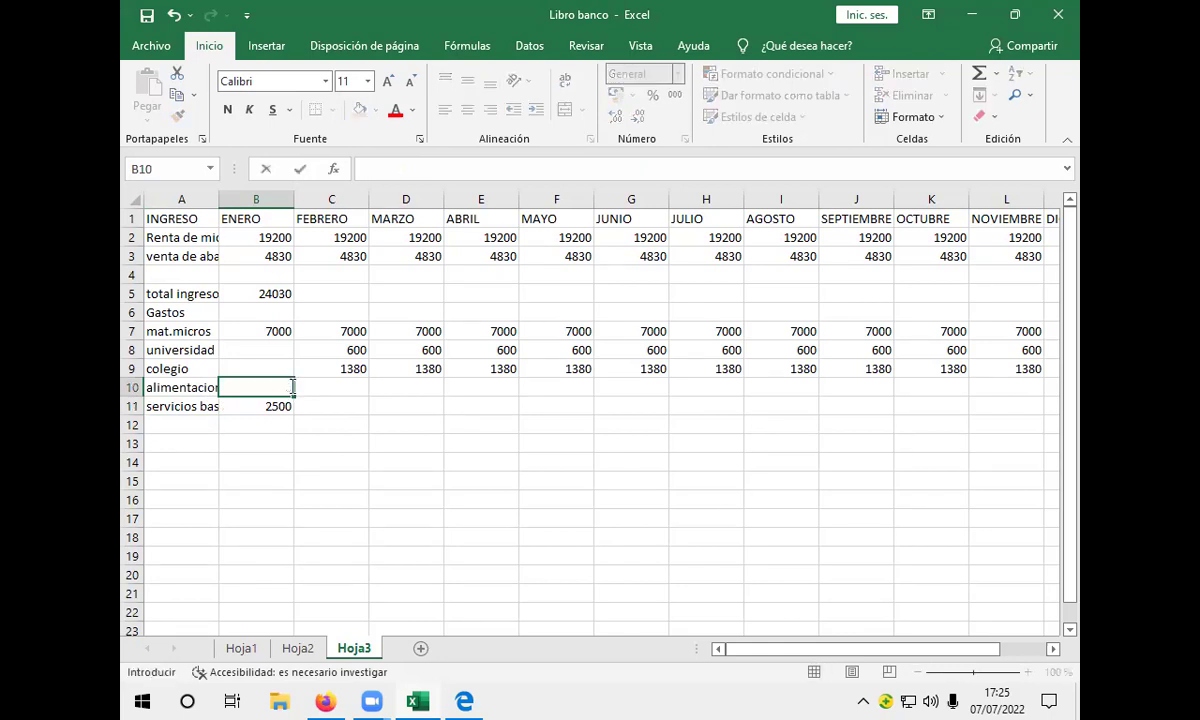
{"action": "type", "text": "2500"}
{"action": "left_click_drag", "start_coordinate": [296, 396], "coordinate": [955, 396]}
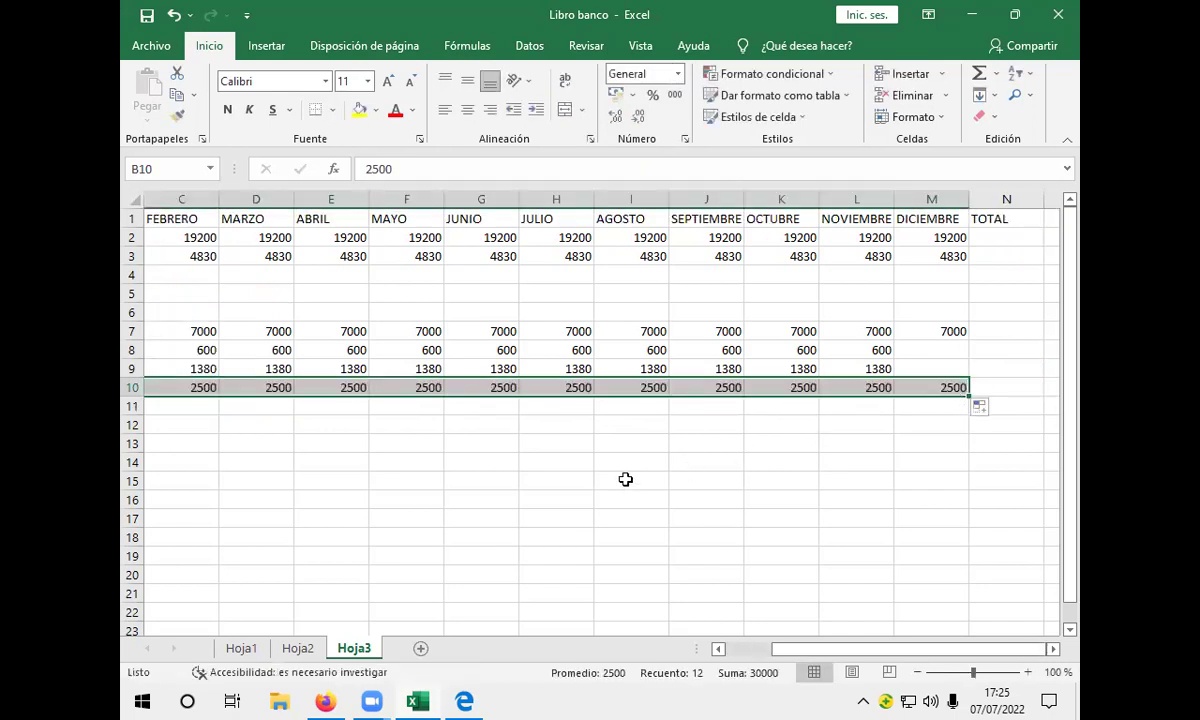
Copy January's basic services expense from B11 across row 11 through DICIEMBRE.
{"action": "scroll", "coordinate": [629, 468], "scroll_direction": "down", "scroll_amount": 2}
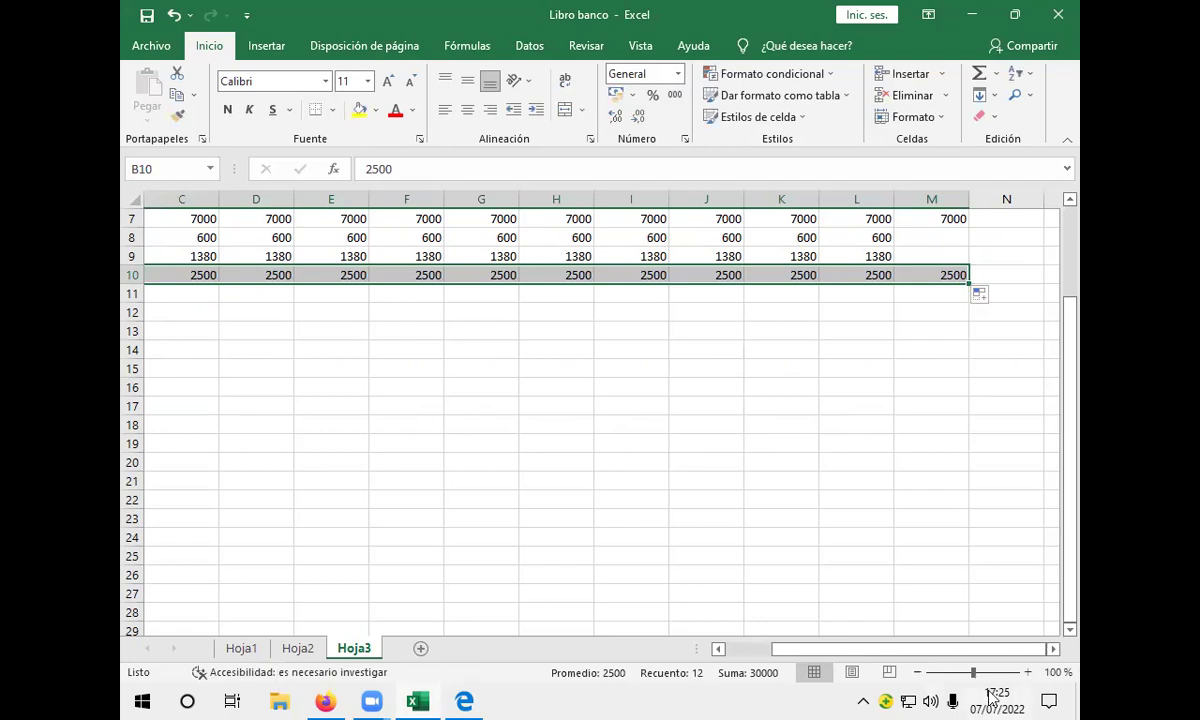
{"action": "left_click_drag", "start_coordinate": [898, 648], "coordinate": [795, 648]}
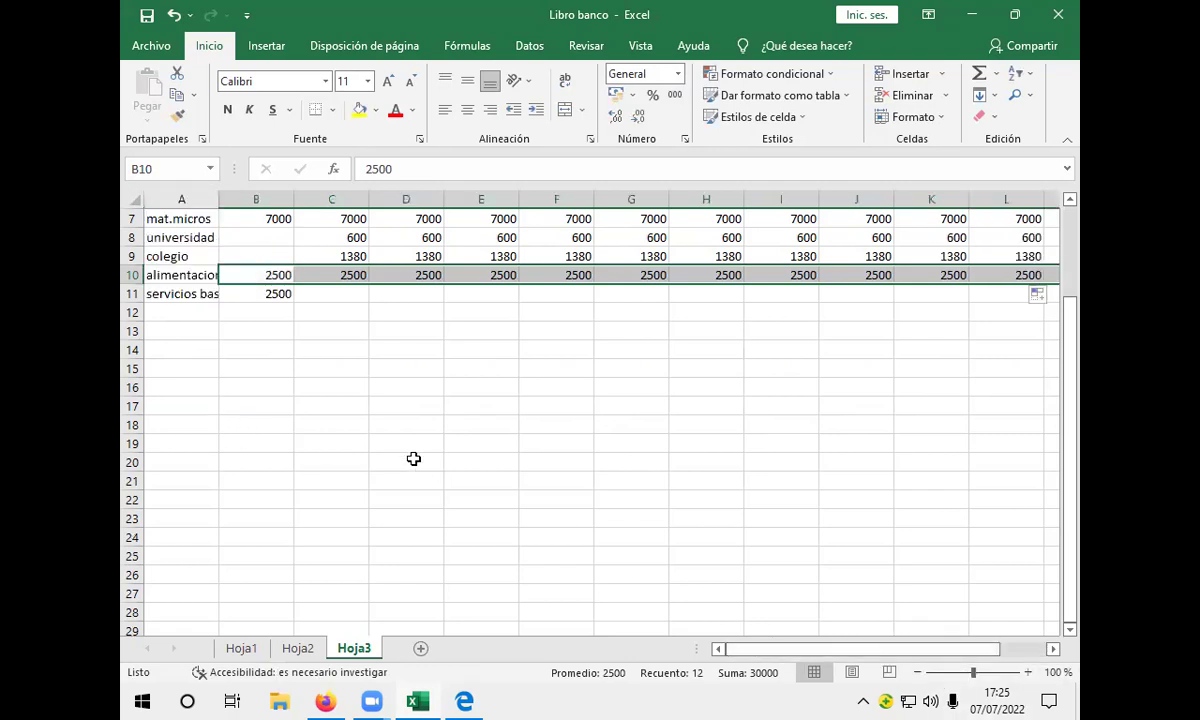
{"action": "left_click", "coordinate": [283, 294]}
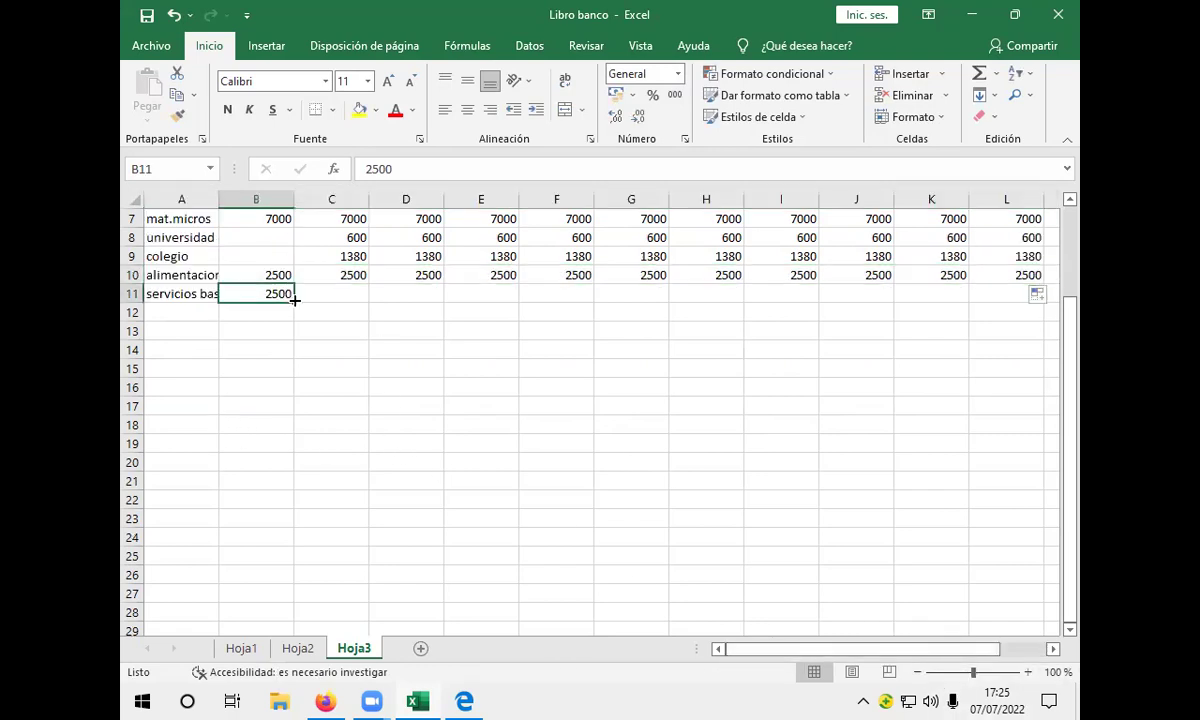
{"action": "left_click_drag", "start_coordinate": [296, 300], "coordinate": [965, 296]}
{"action": "scroll", "coordinate": [948, 319], "scroll_direction": "up", "scroll_amount": 2}
{"action": "scroll", "coordinate": [948, 322], "scroll_direction": "down", "scroll_amount": 3}
{"action": "scroll", "coordinate": [911, 340], "scroll_direction": "up", "scroll_amount": 3}
{"action": "left_click_drag", "start_coordinate": [858, 655], "coordinate": [737, 640]}
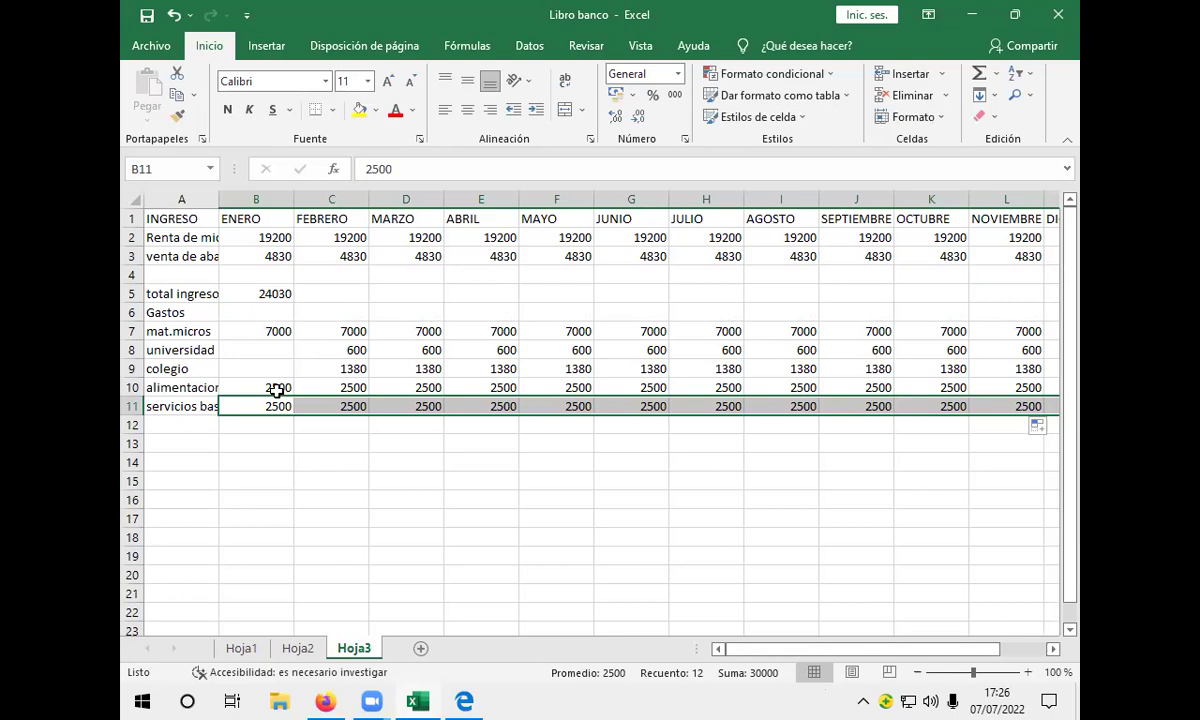
Consult the PDF exercise for the house payment and enter the label prestamos in A12.
{"action": "left_click", "coordinate": [450, 630]}
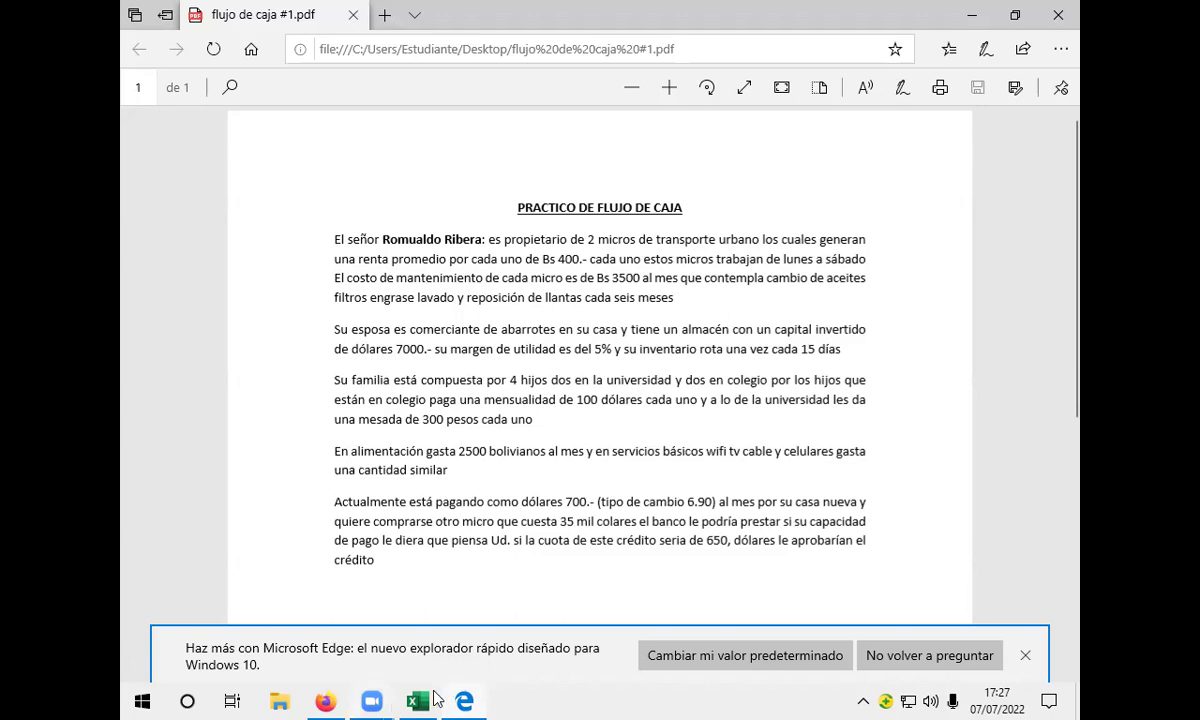
{"action": "left_click", "coordinate": [435, 698]}
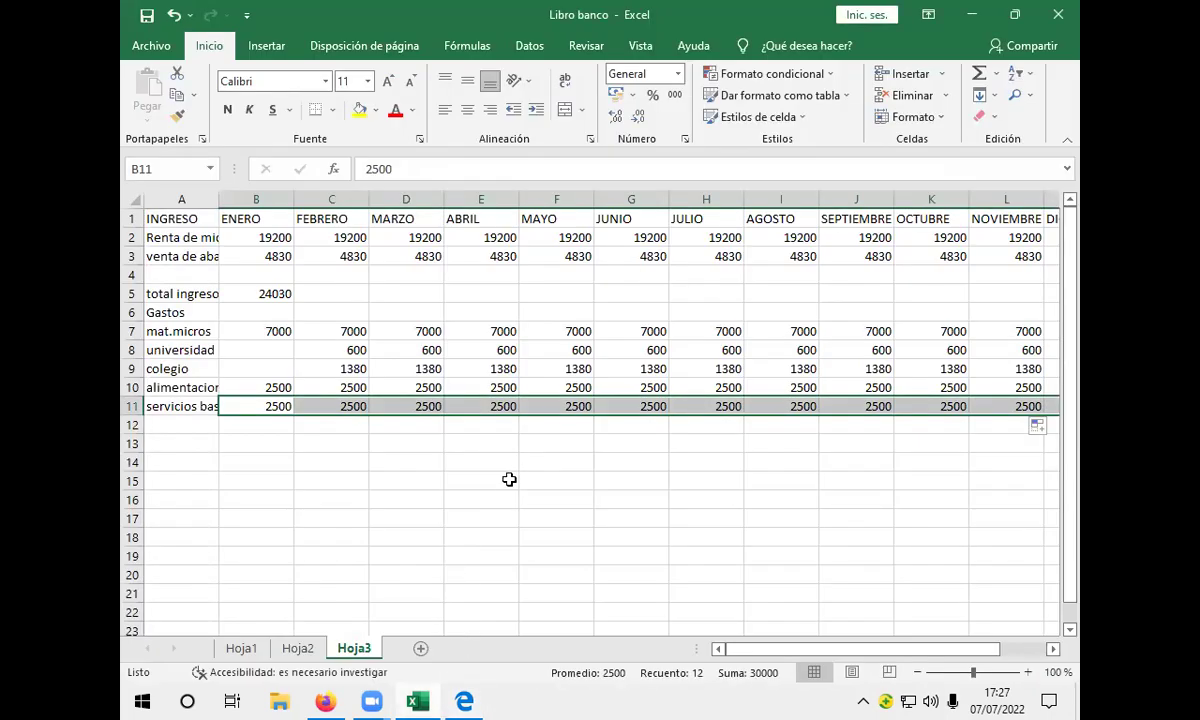
{"action": "left_click", "coordinate": [201, 428]}
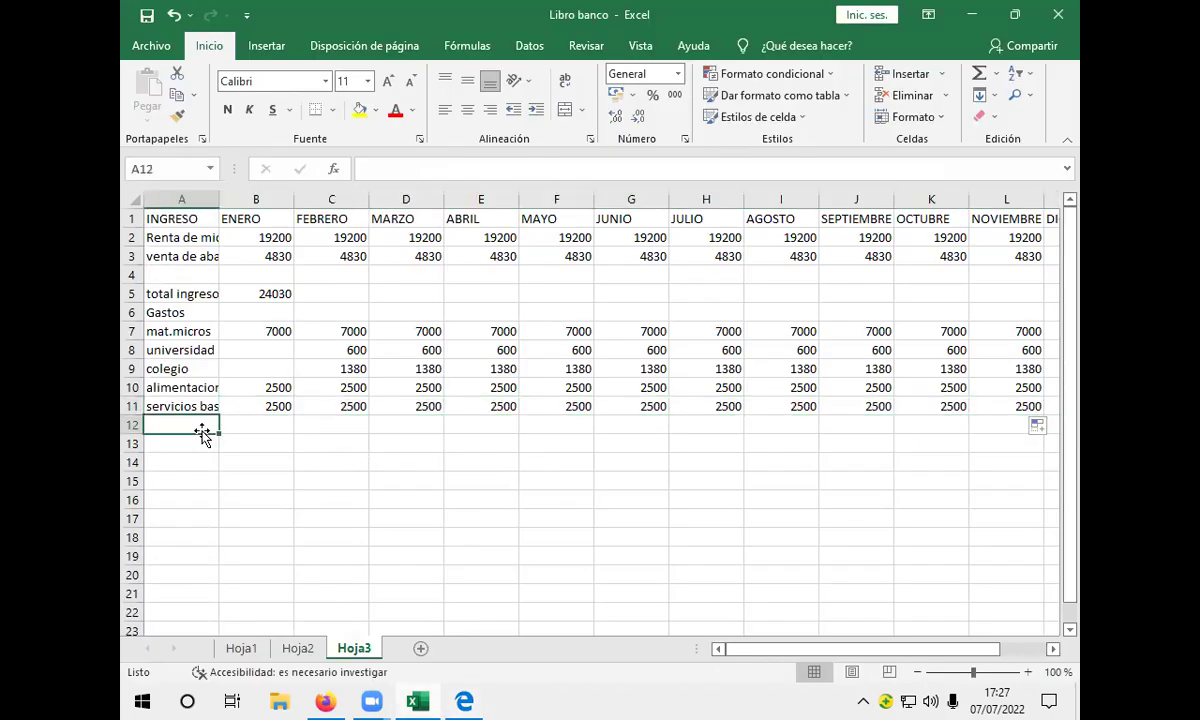
{"action": "type", "text": "p"}
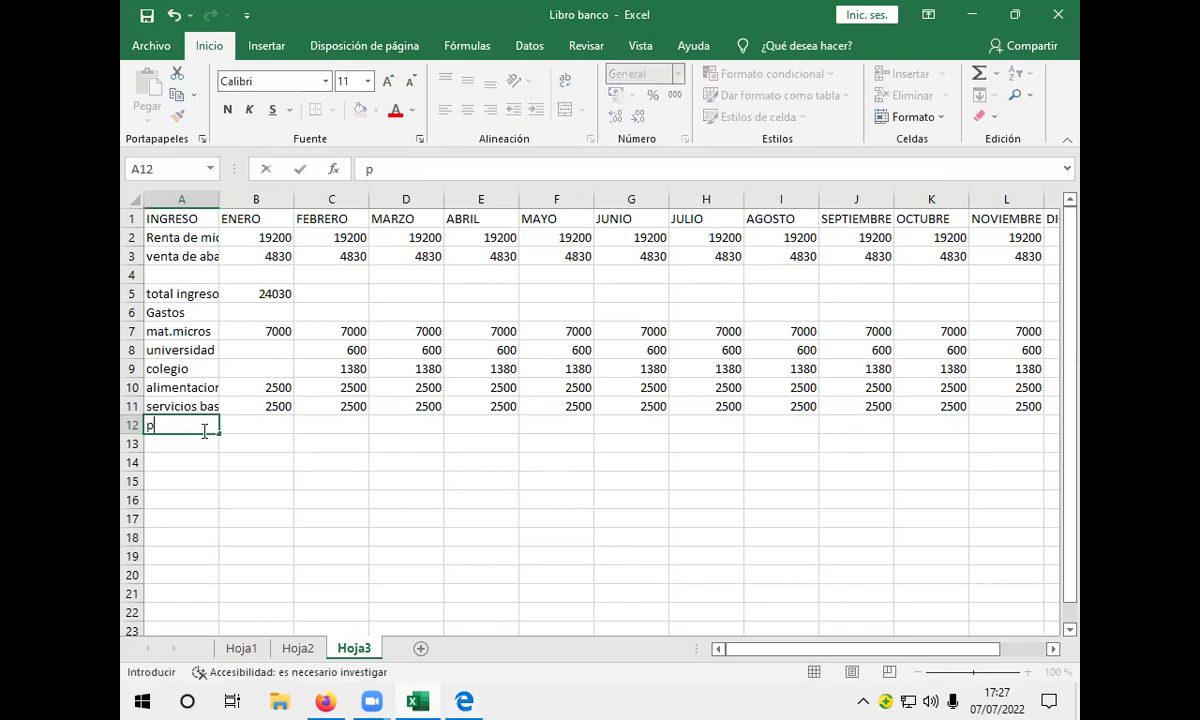
{"action": "type", "text": "restamos"}
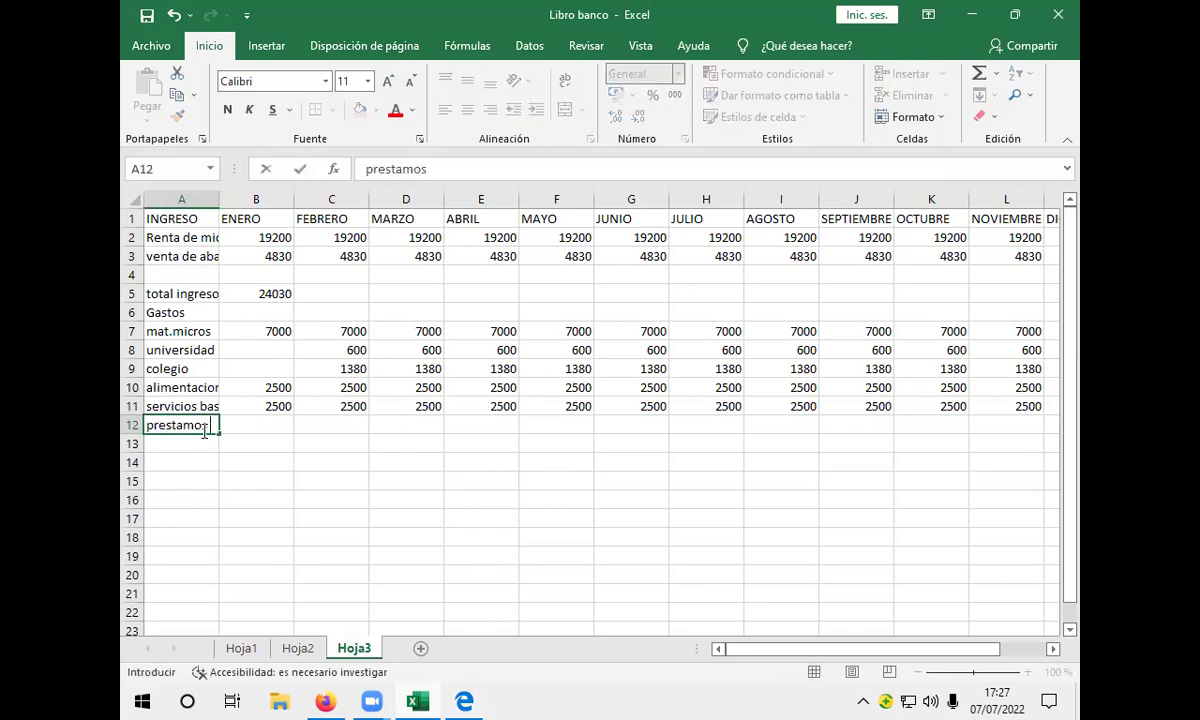
Enter January's loan payment in B12 as the formula +700*6,90.
{"action": "left_click", "coordinate": [273, 432]}
{"action": "type", "text": "700"}
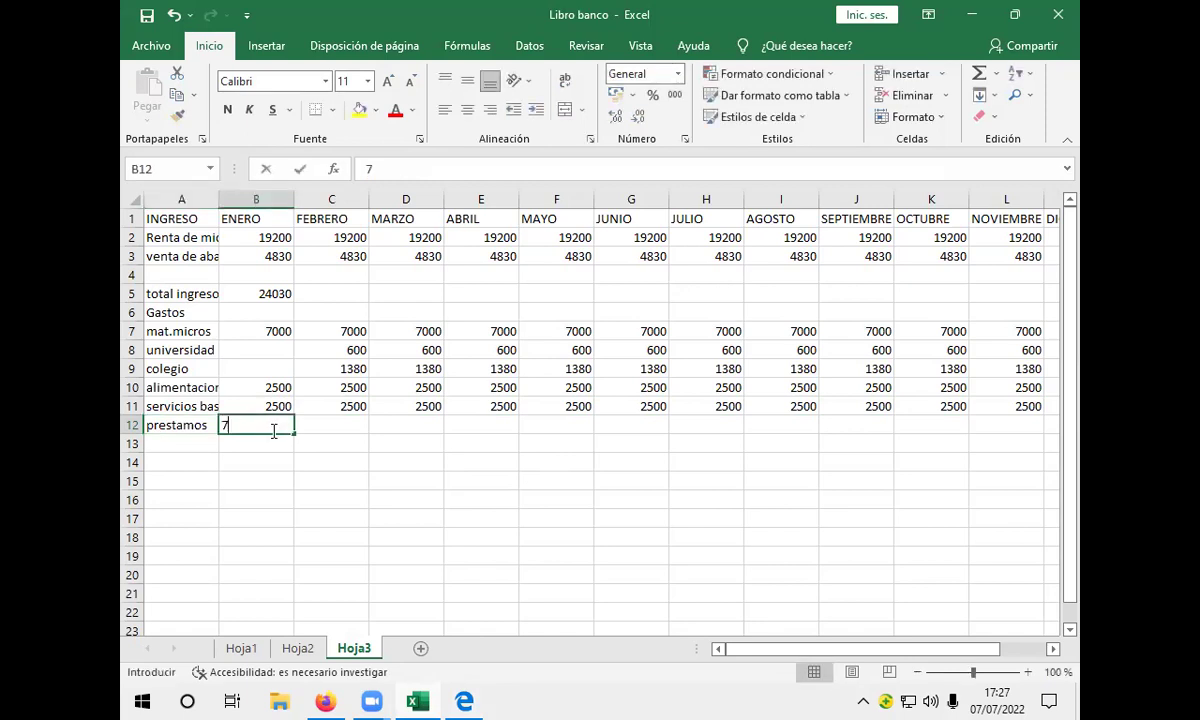
{"action": "key", "text": "BackSpace"}
{"action": "key", "text": "BackSpace"}
{"action": "key", "text": "BackSpace"}
{"action": "type", "text": "+700"}
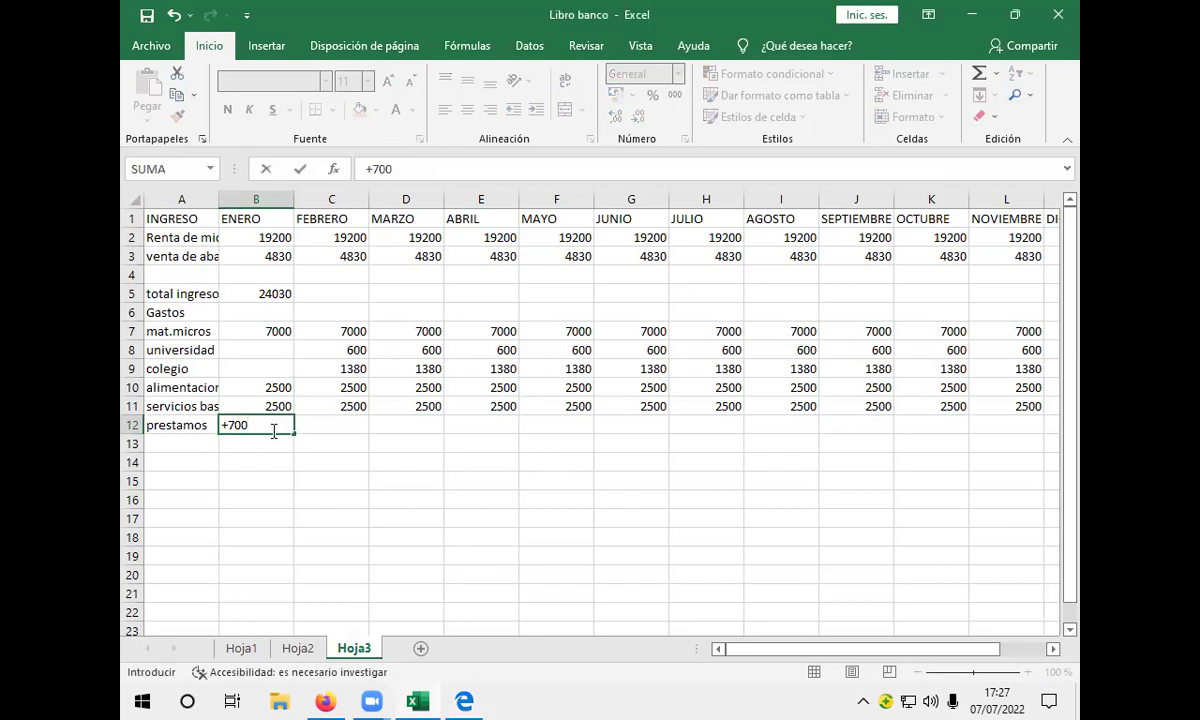
{"action": "type", "text": "*6,3"}
{"action": "key", "text": "BackSpace"}
{"action": "type", "text": "90"}
{"action": "key", "text": "Return"}
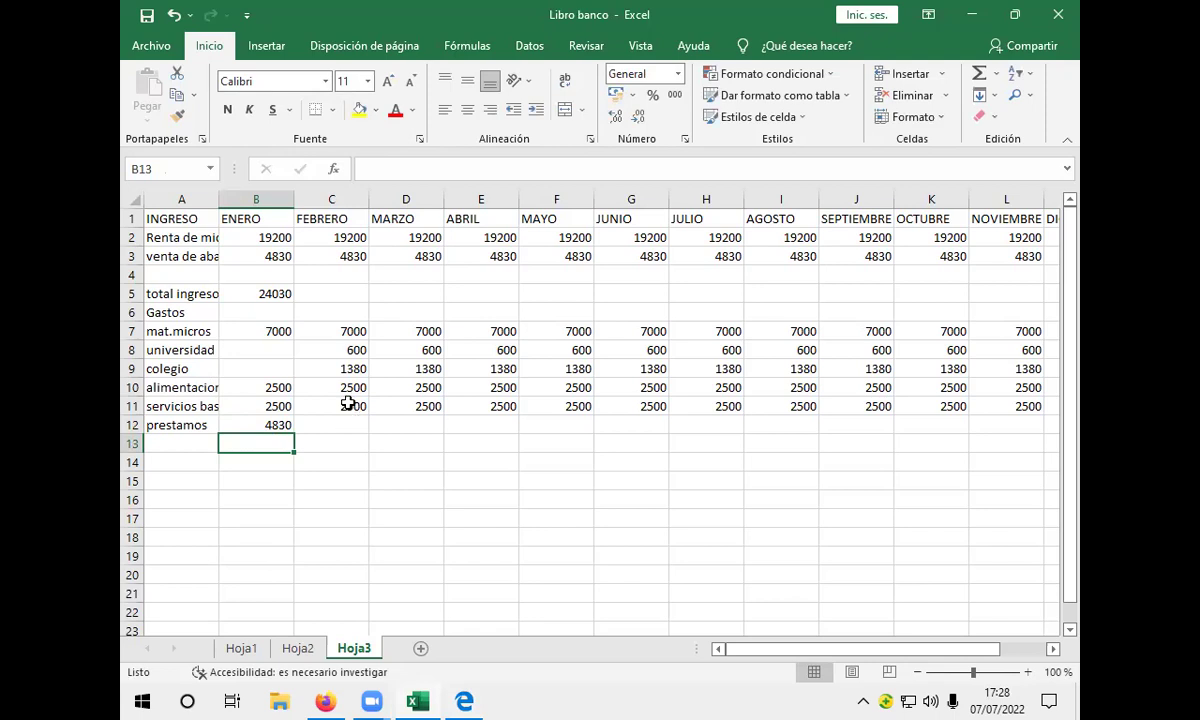
Copy the January loan payment formula from B12 across row 12 through DICIEMBRE.
{"action": "left_click", "coordinate": [285, 424]}
{"action": "left_click_drag", "start_coordinate": [293, 435], "coordinate": [965, 432]}
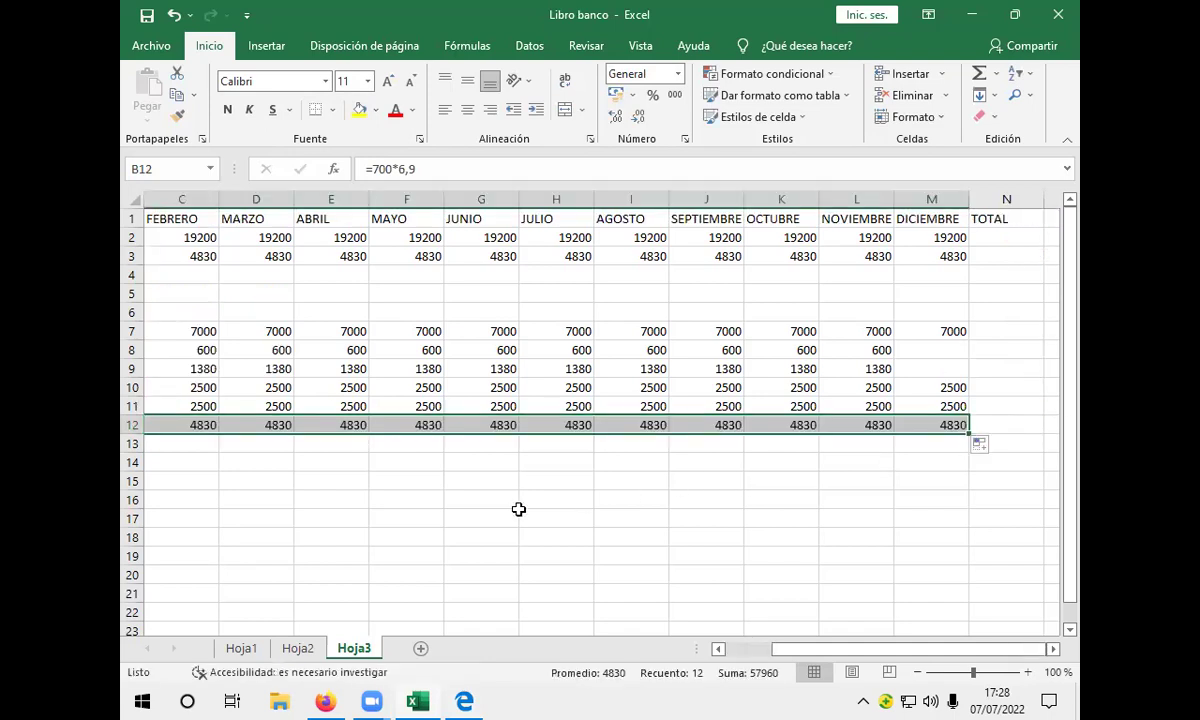
{"action": "left_click_drag", "start_coordinate": [877, 649], "coordinate": [722, 648]}
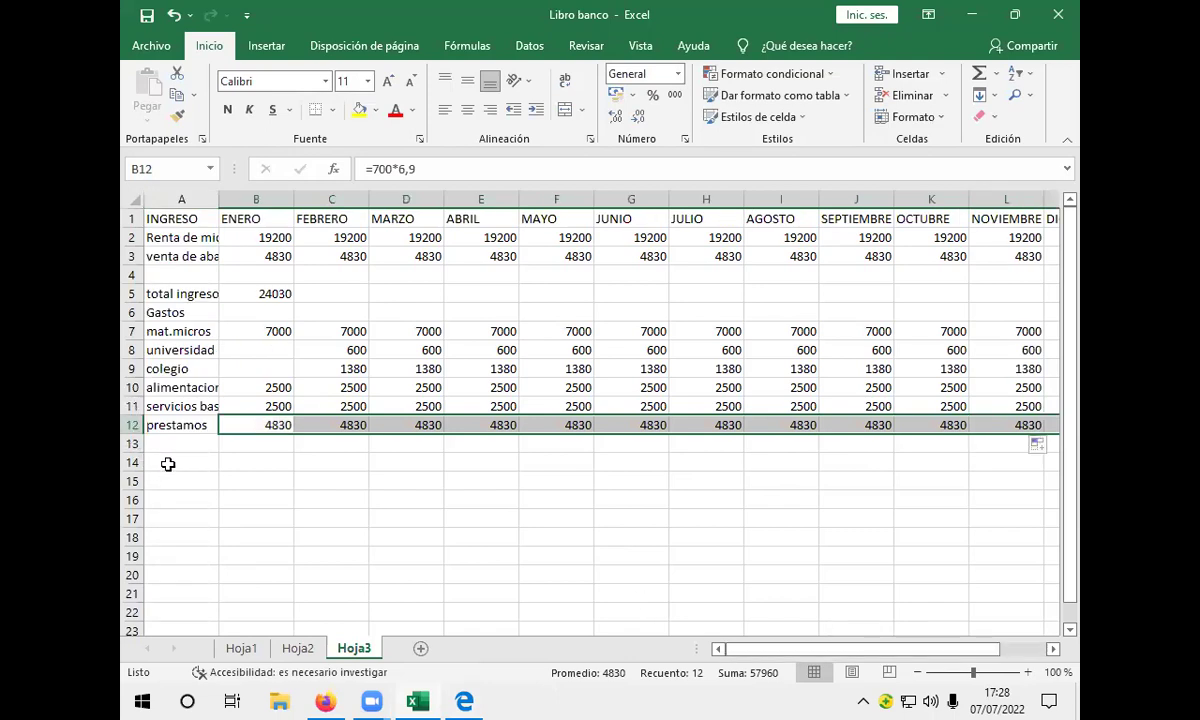
Enter the label TOTAL EGRESO in A13 below the expense items.
{"action": "left_click", "coordinate": [190, 443]}
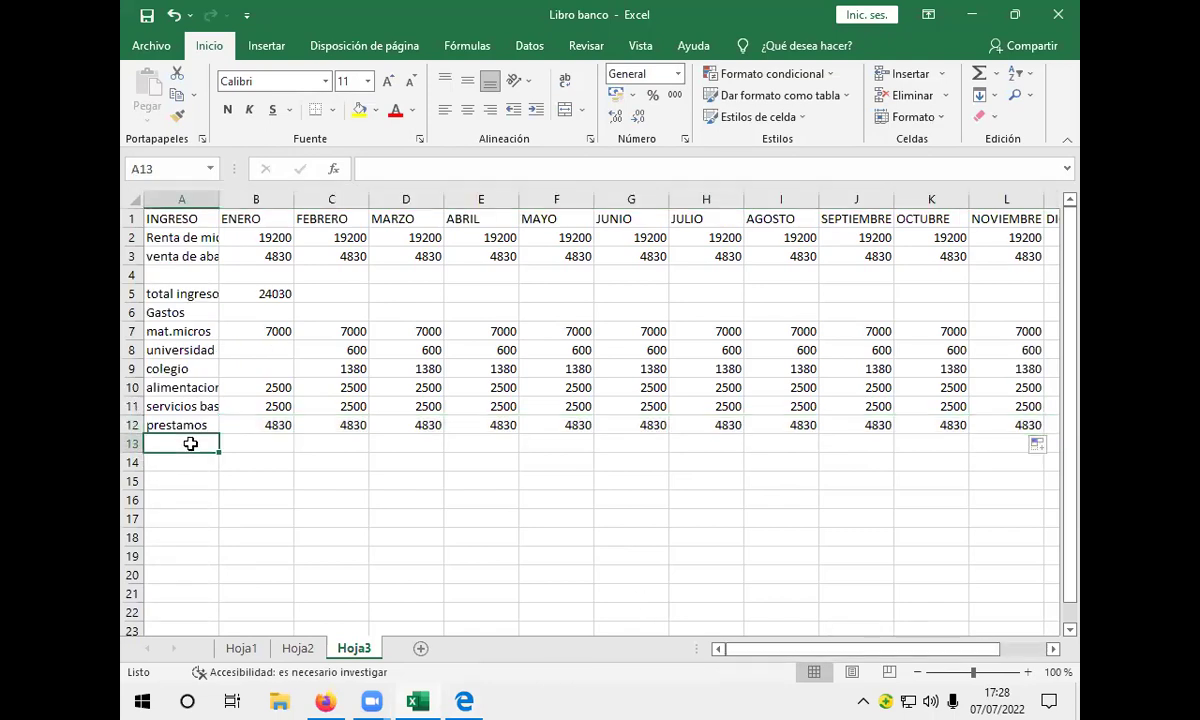
{"action": "type", "text": "TA"}
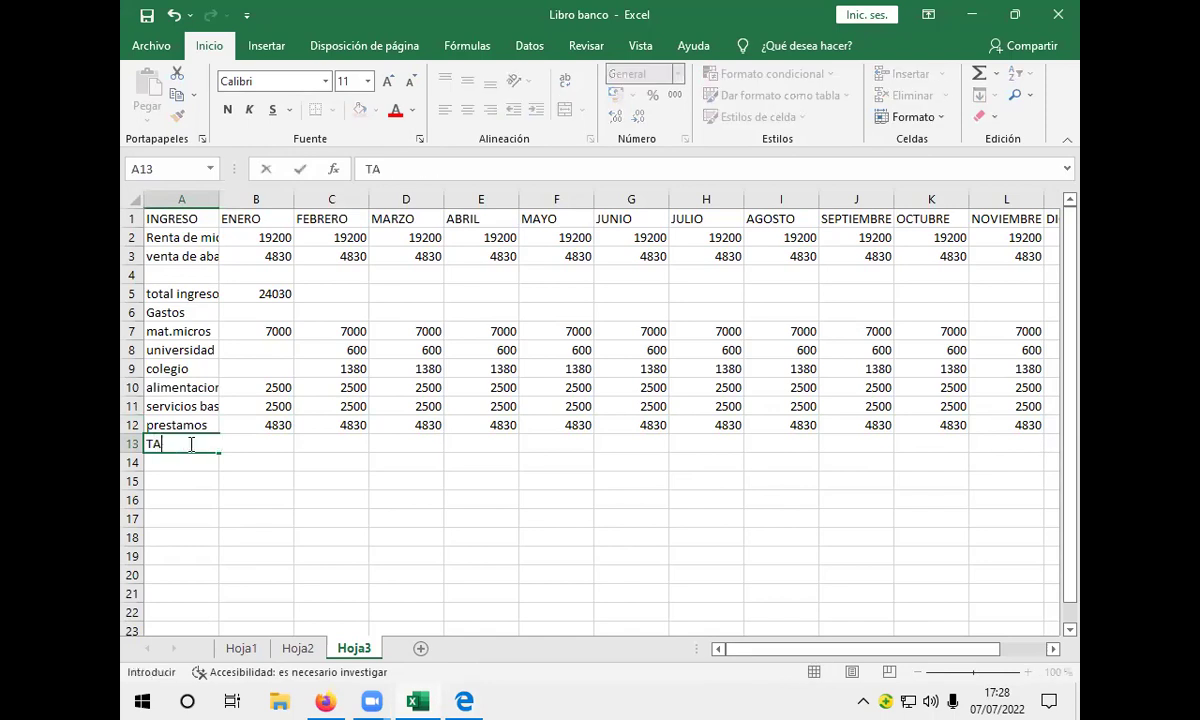
{"action": "type", "text": "T"}
{"action": "key", "text": "BackSpace"}
{"action": "key", "text": "BackSpace"}
{"action": "type", "text": "OTAL EGRESO"}
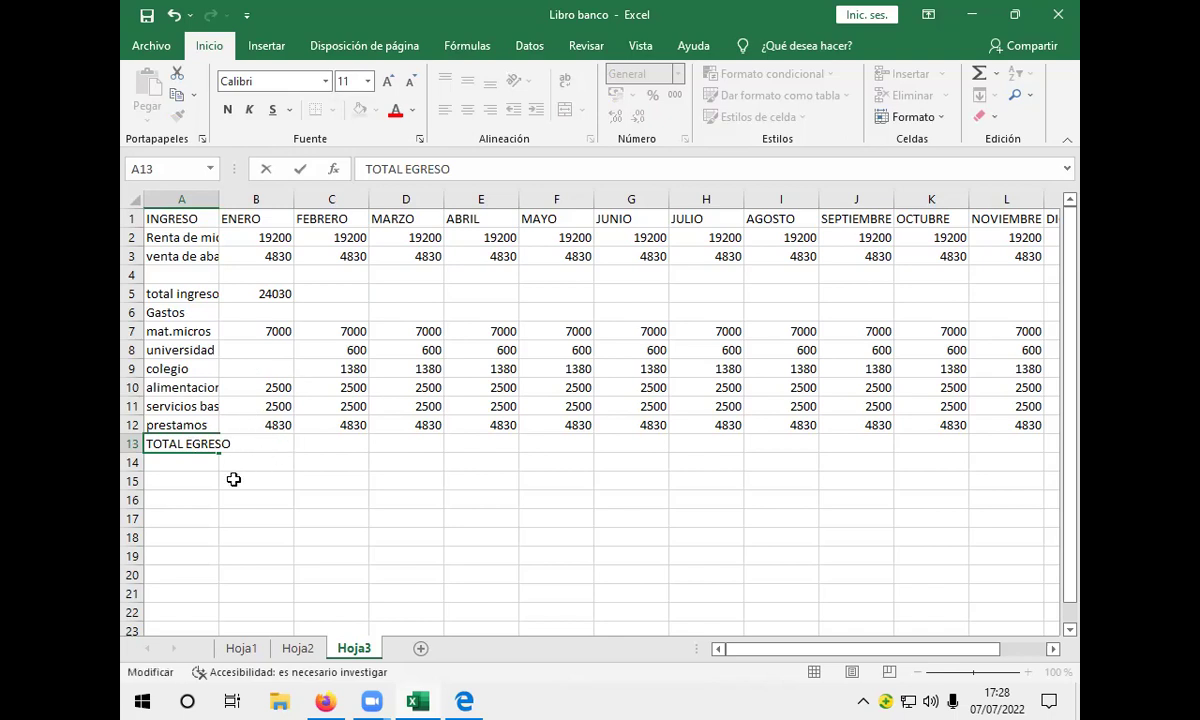
{"action": "key", "text": "Return"}
Sum January's expenses B7:B12 in B13 and copy the total across row 13 through DICIEMBRE.
{"action": "left_click", "coordinate": [265, 443]}
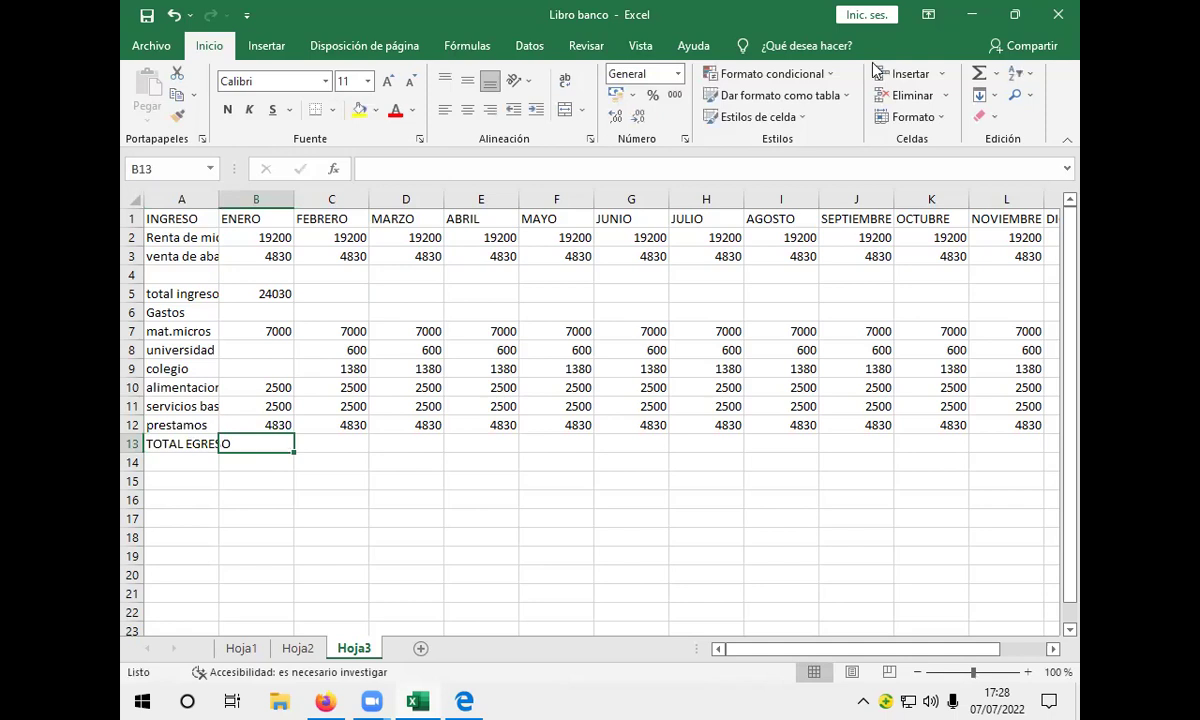
{"action": "left_click", "coordinate": [980, 74]}
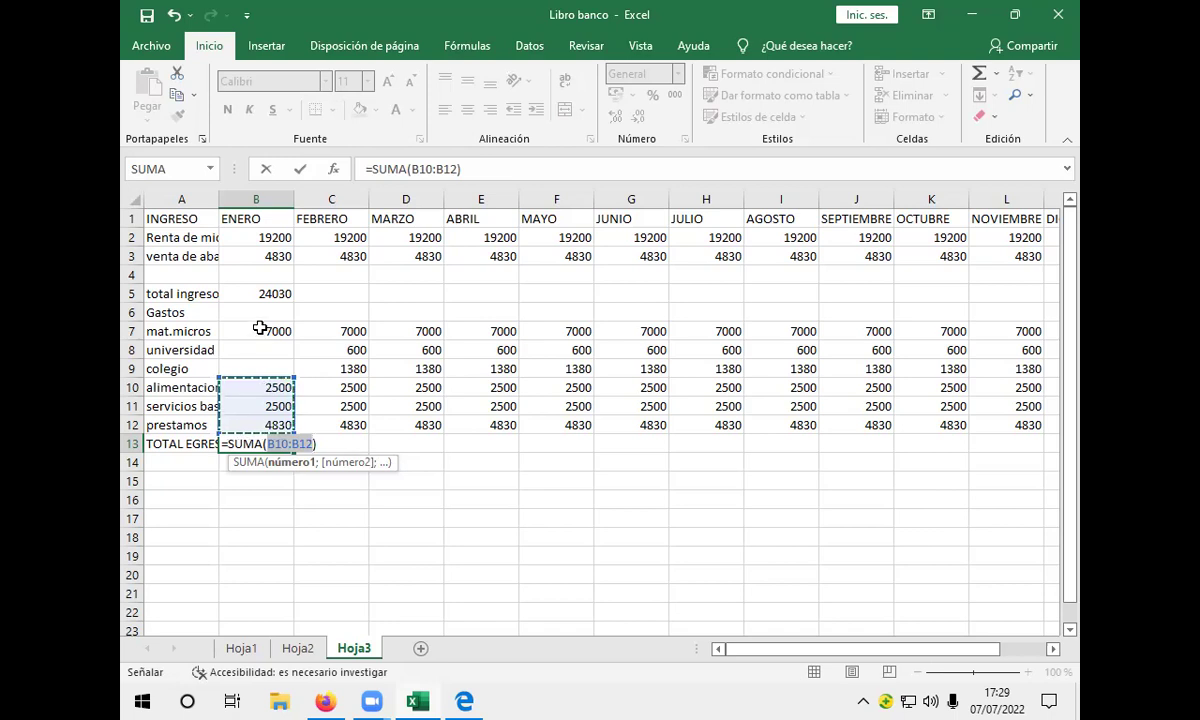
{"action": "left_click_drag", "start_coordinate": [259, 328], "coordinate": [249, 433]}
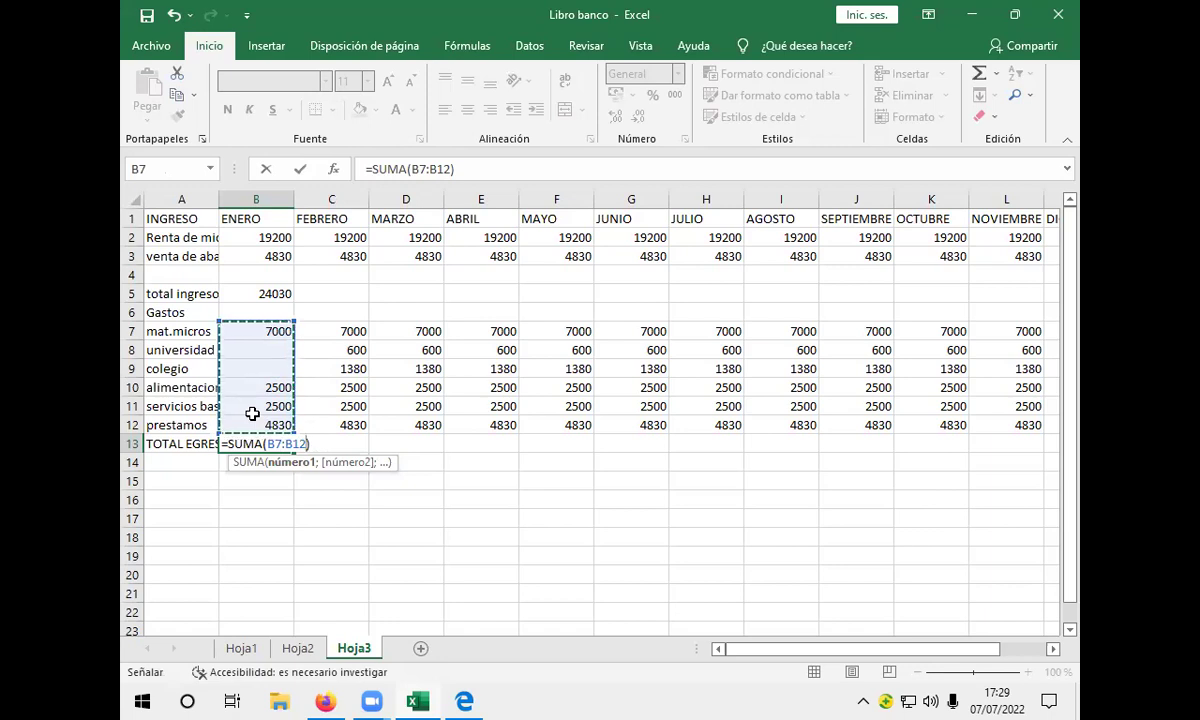
{"action": "key", "text": "Return"}
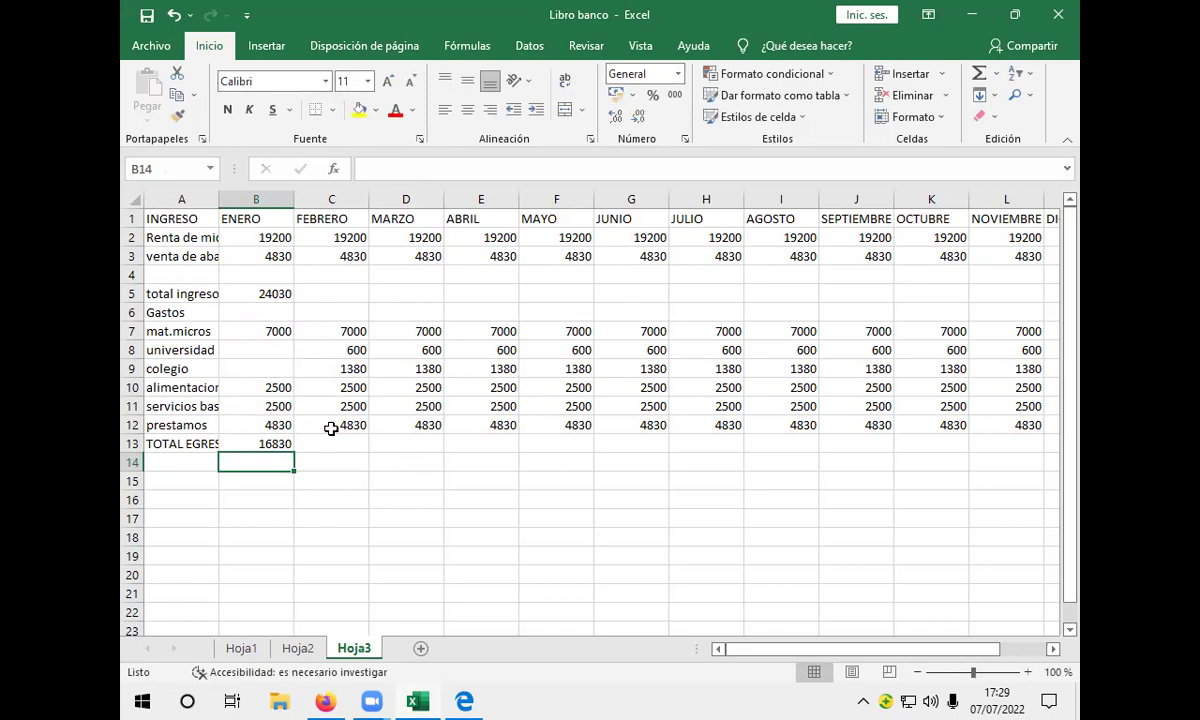
{"action": "left_click", "coordinate": [265, 443]}
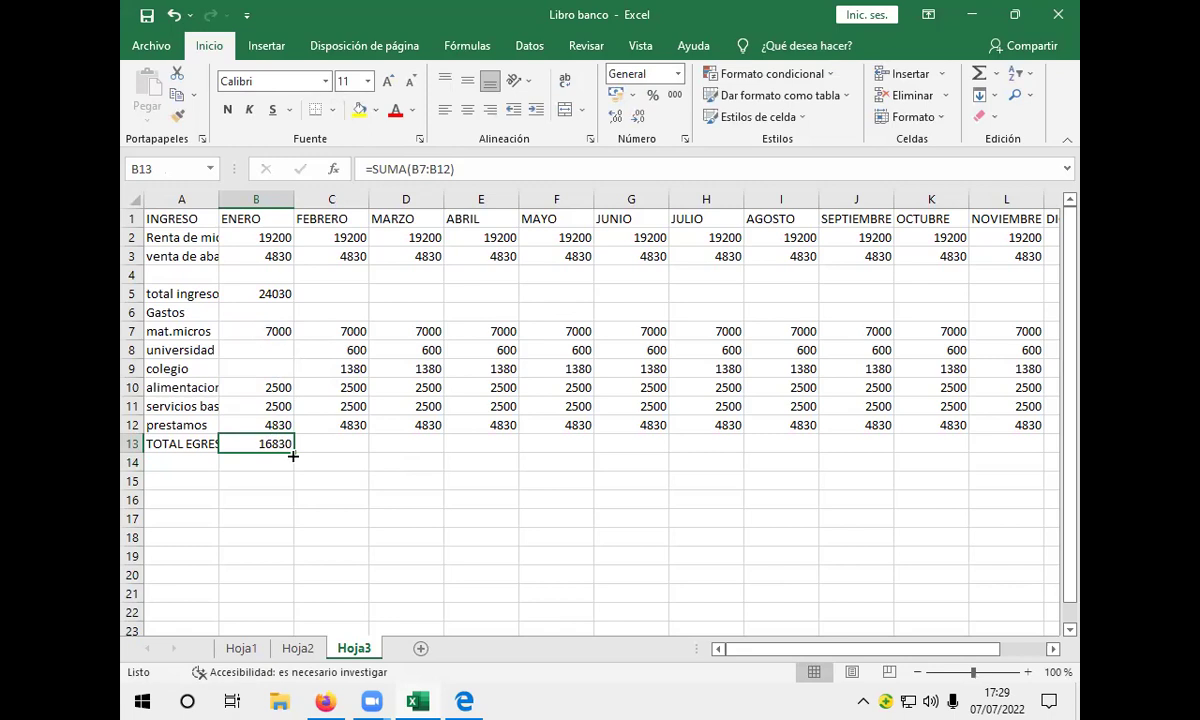
{"action": "left_click_drag", "start_coordinate": [293, 455], "coordinate": [900, 435]}
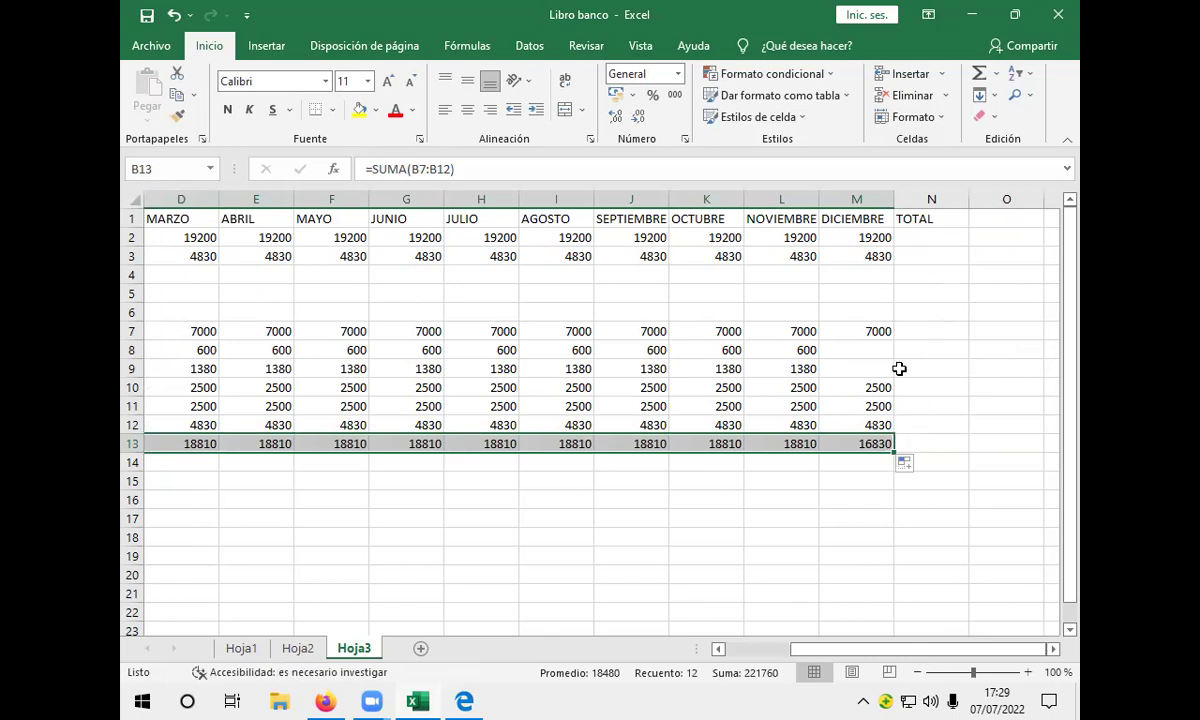
Copy January's total income formula from B5 across row 5 through DICIEMBRE.
{"action": "left_click_drag", "start_coordinate": [849, 651], "coordinate": [732, 668]}
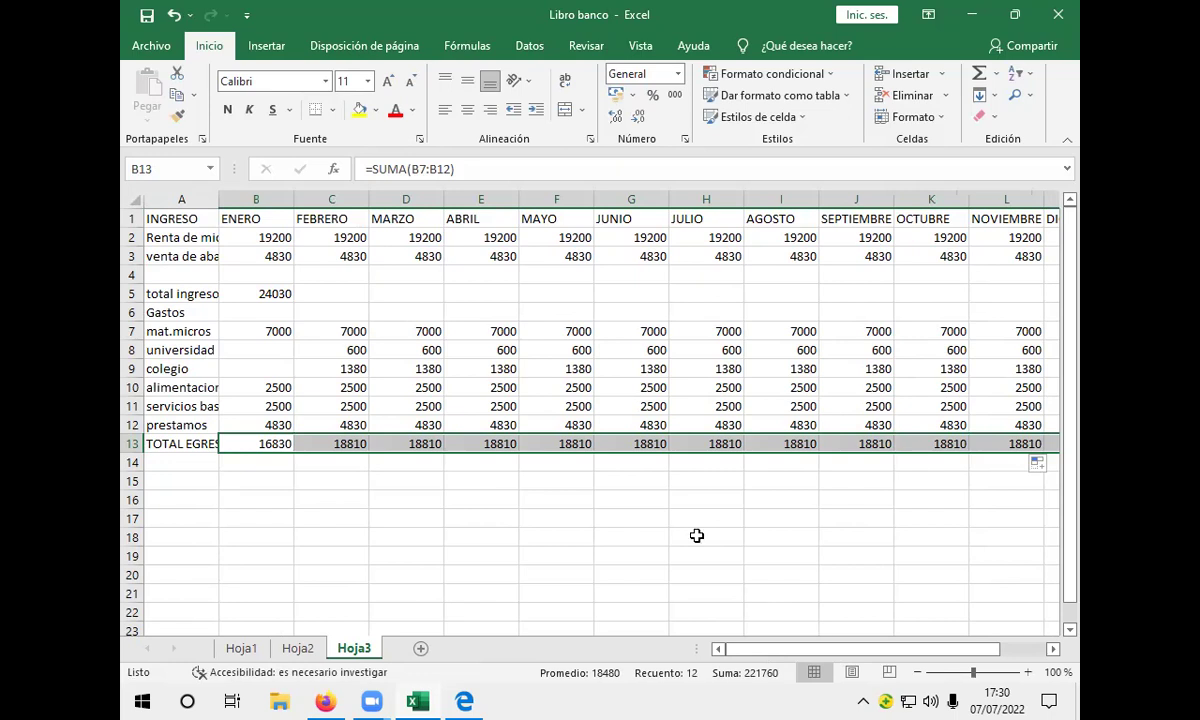
{"action": "left_click", "coordinate": [272, 296]}
{"action": "left_click_drag", "start_coordinate": [294, 302], "coordinate": [959, 291]}
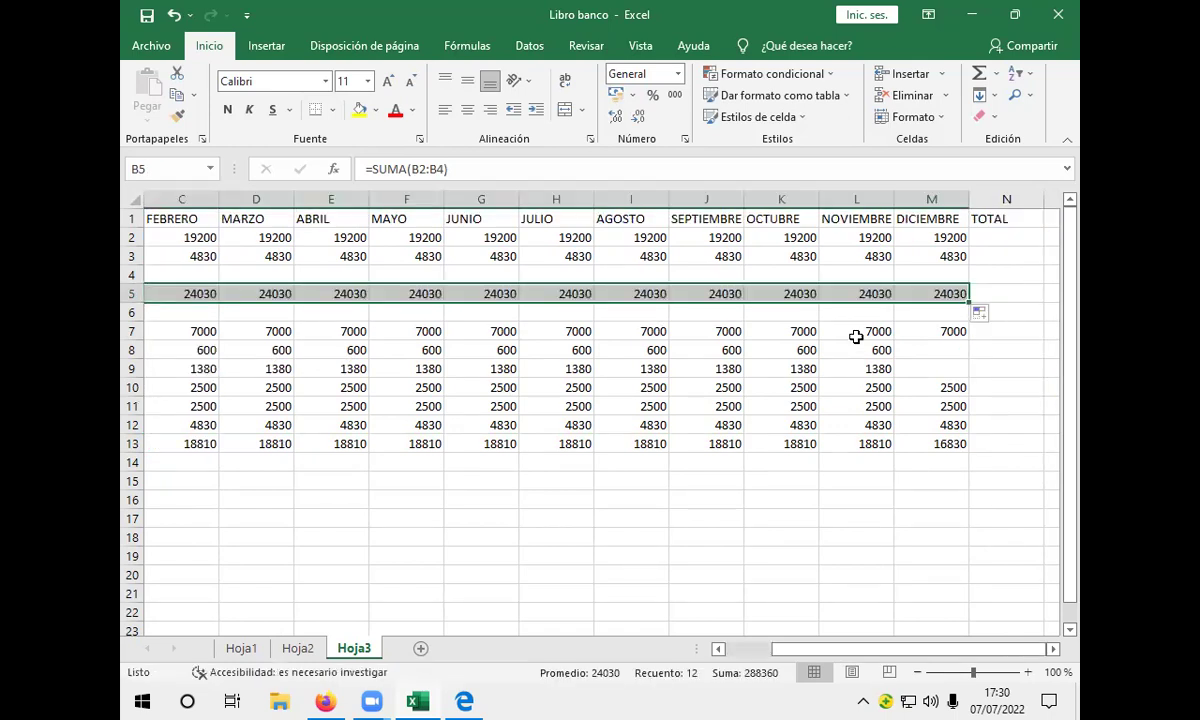
Enter the label DIFERENCIA in A14 below the expense total.
{"action": "left_click_drag", "start_coordinate": [900, 650], "coordinate": [855, 650]}
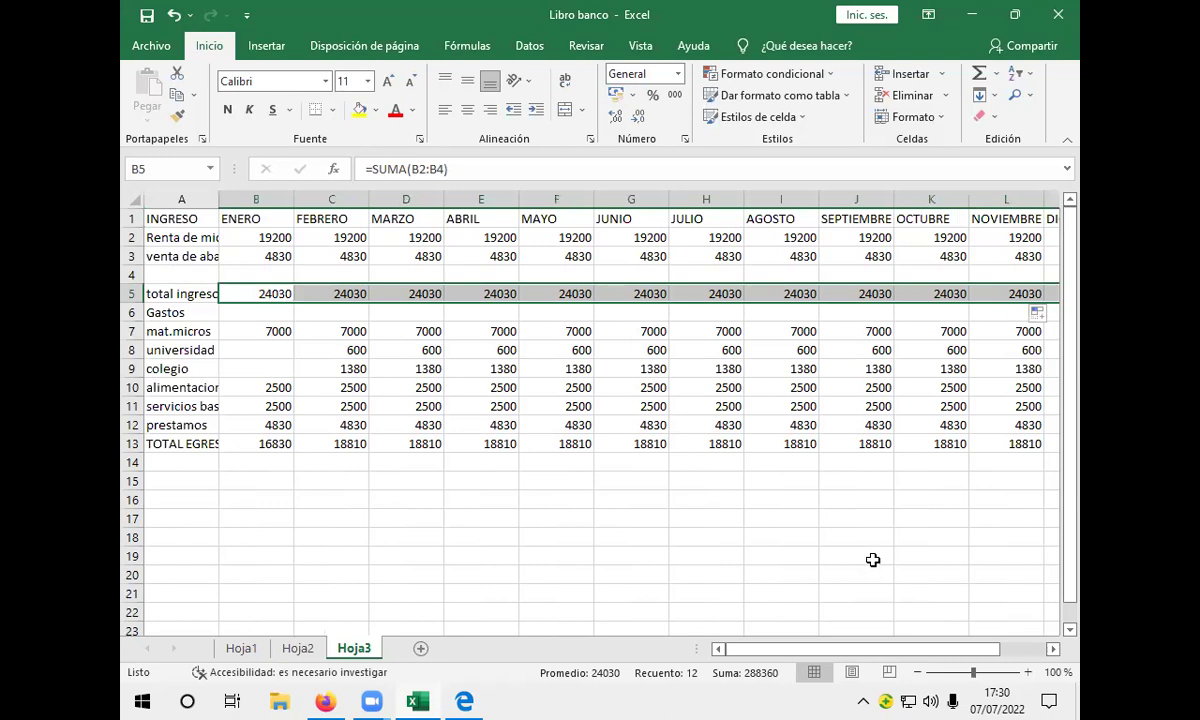
{"action": "left_click", "coordinate": [198, 470]}
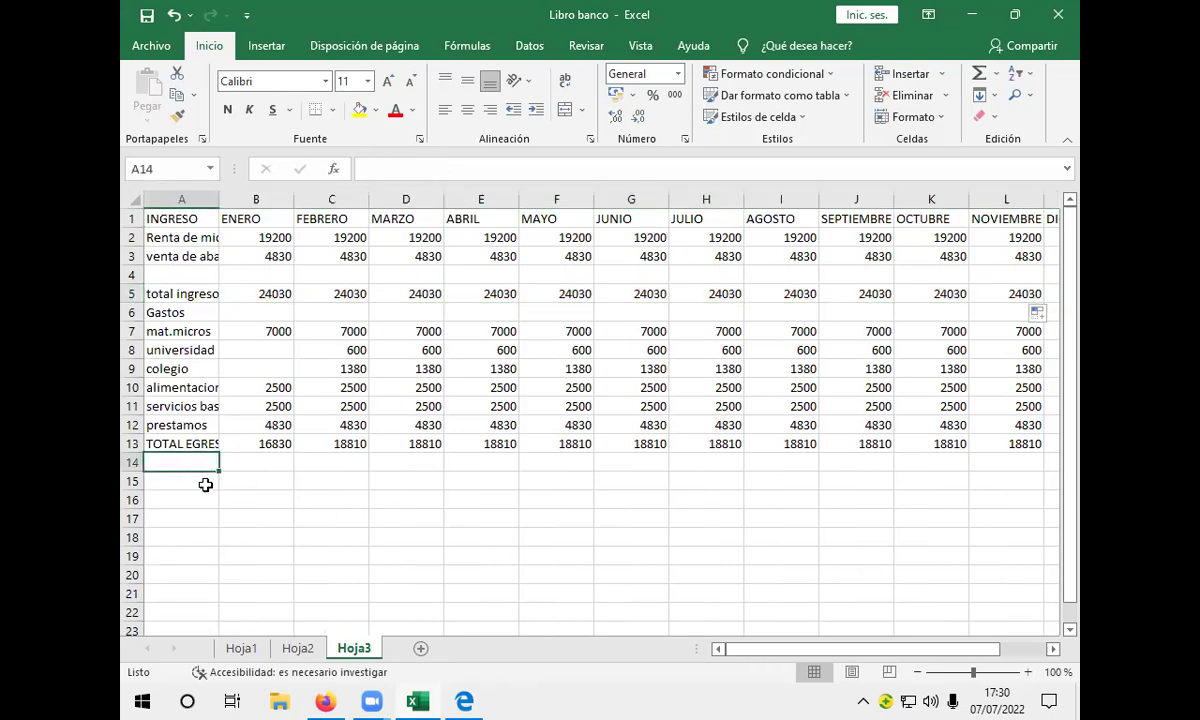
{"action": "type", "text": "DI"}
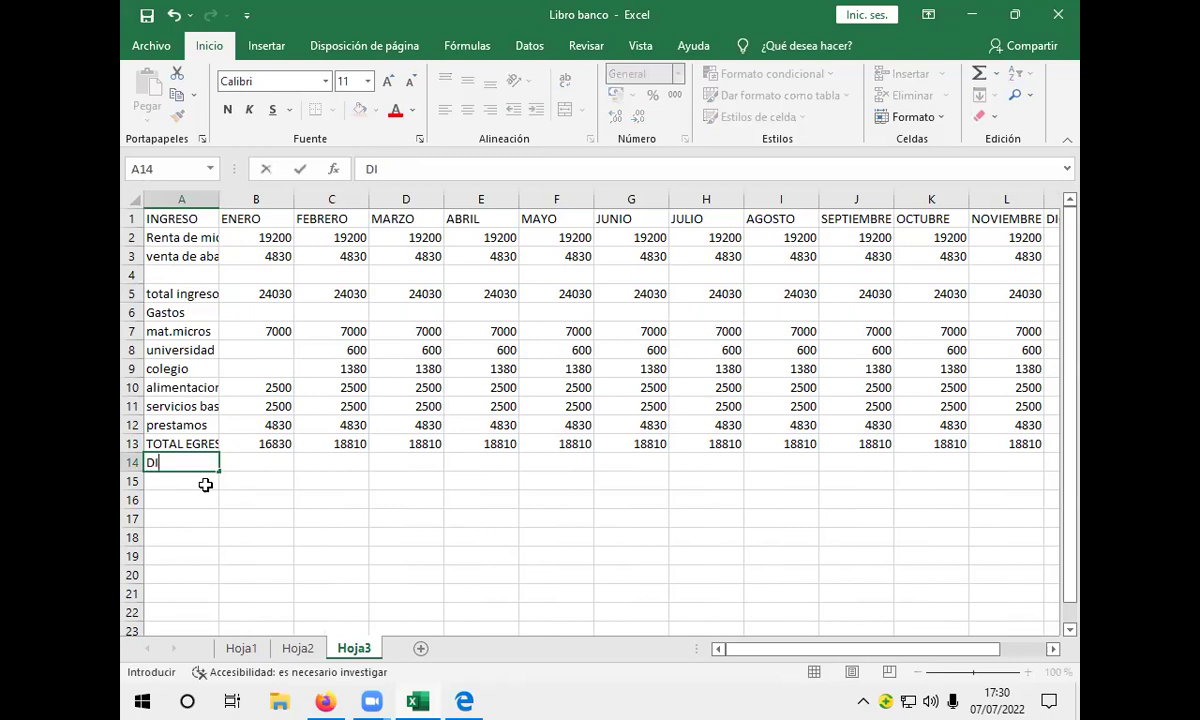
{"action": "type", "text": "FERENCIA"}
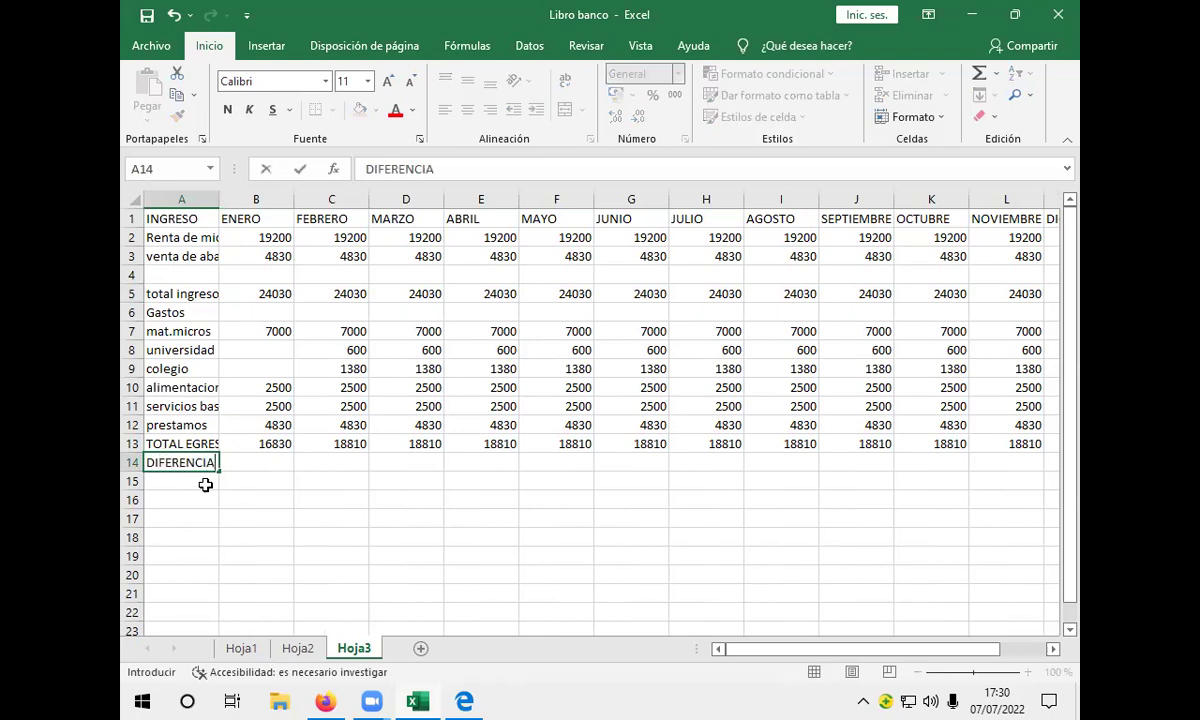
Begin January's difference formula in B14 with +B5-, starting from the month's total income.
{"action": "left_click", "coordinate": [266, 470]}
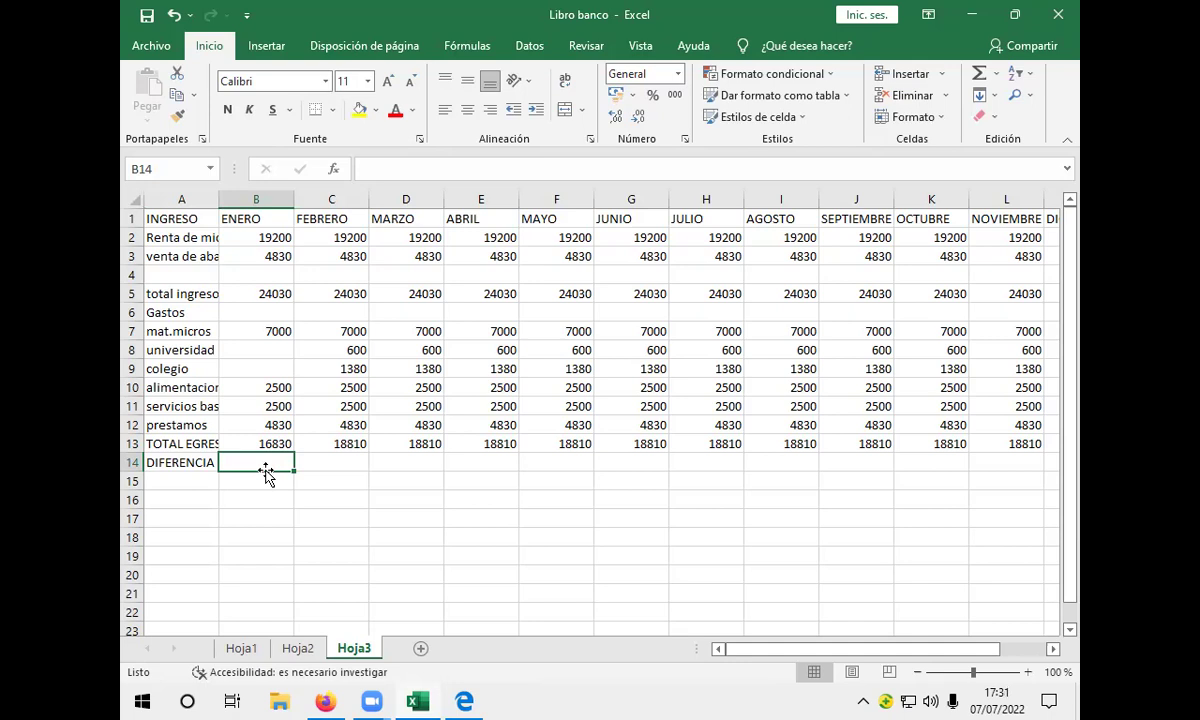
{"action": "type", "text": "+"}
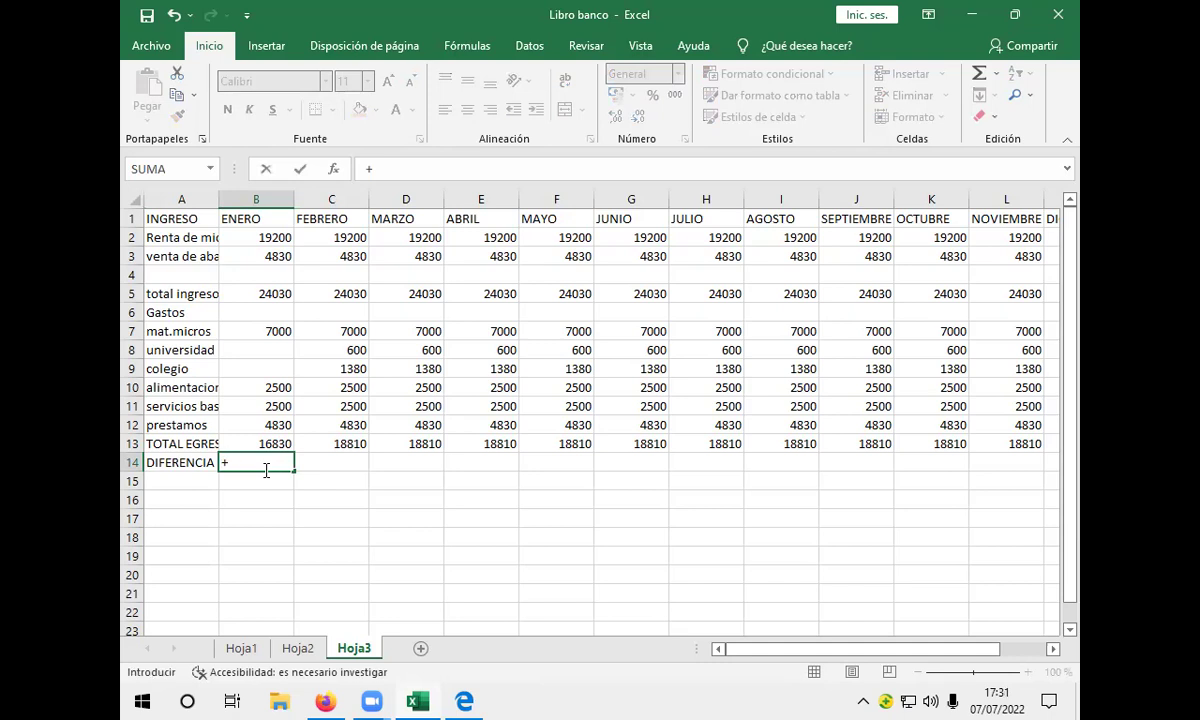
{"action": "left_click", "coordinate": [273, 293]}
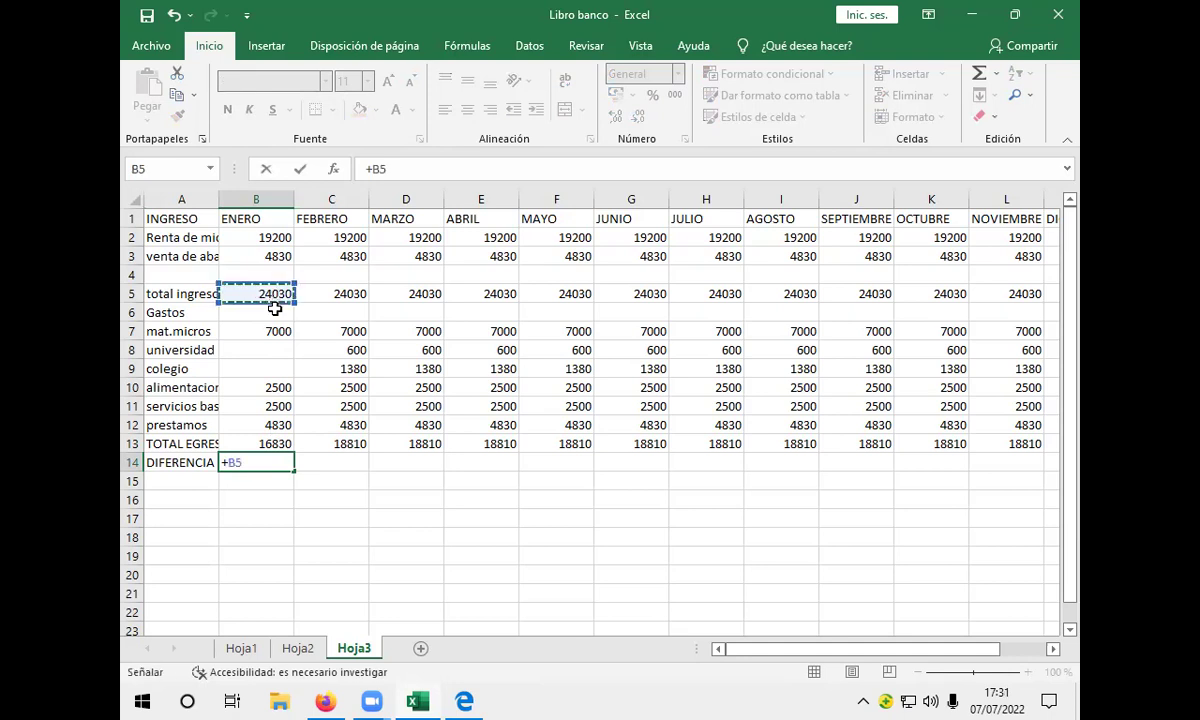
{"action": "type", "text": "-"}
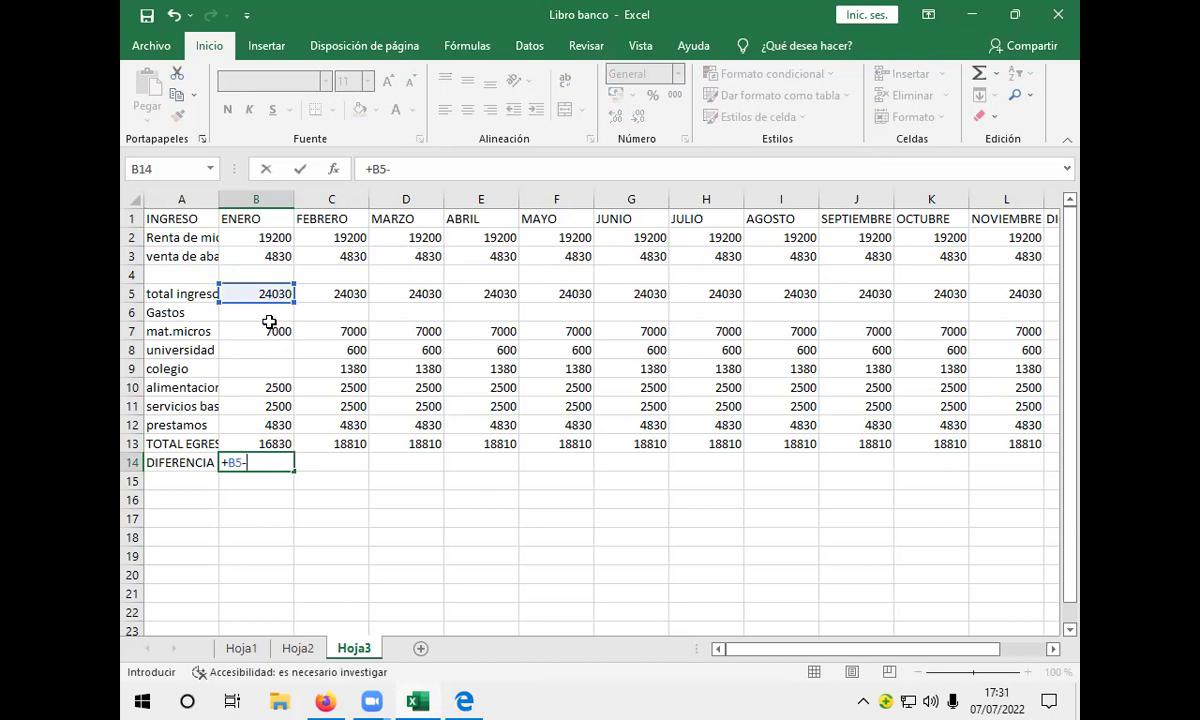
{"action": "type", "text": "1"}
{"action": "type", "text": "68"}
{"action": "type", "text": "30"}
{"action": "key", "text": "BackSpace"}
{"action": "key", "text": "BackSpace"}
{"action": "key", "text": "BackSpace"}
{"action": "key", "text": "BackSpace"}
{"action": "key", "text": "BackSpace"}
Complete the B14 formula as +B5-B13 and copy it across row 14 through DICIEMBRE.
{"action": "left_click", "coordinate": [281, 444]}
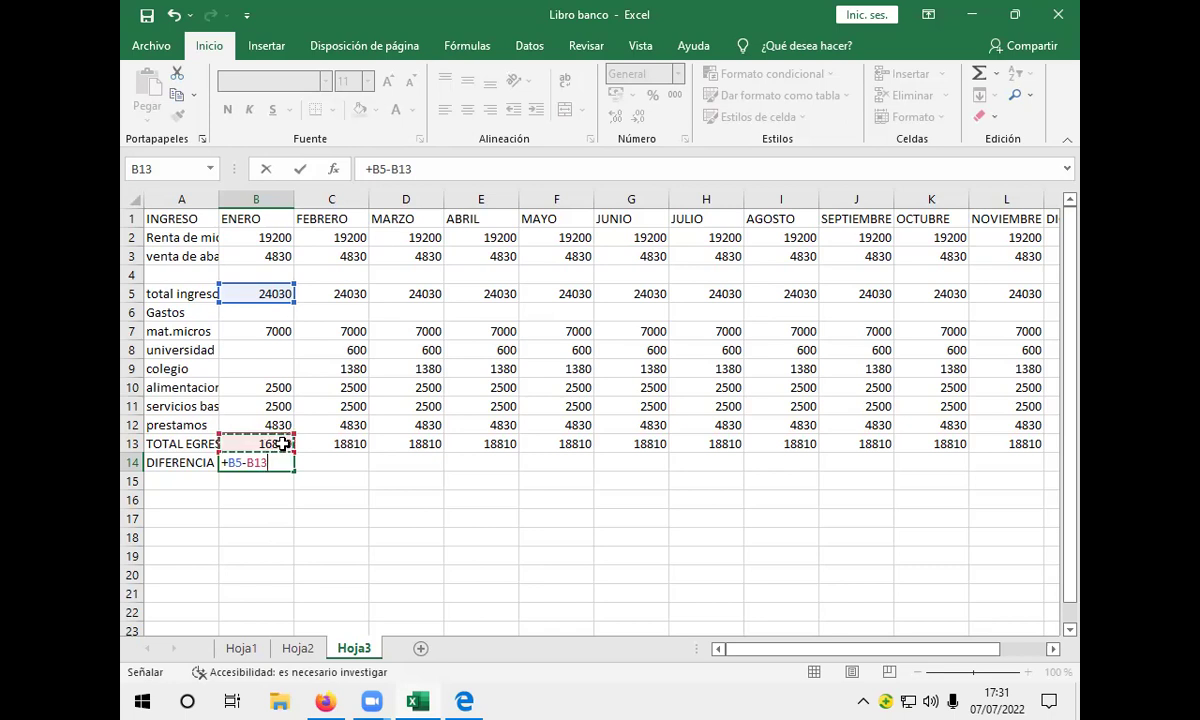
{"action": "key", "text": "Return"}
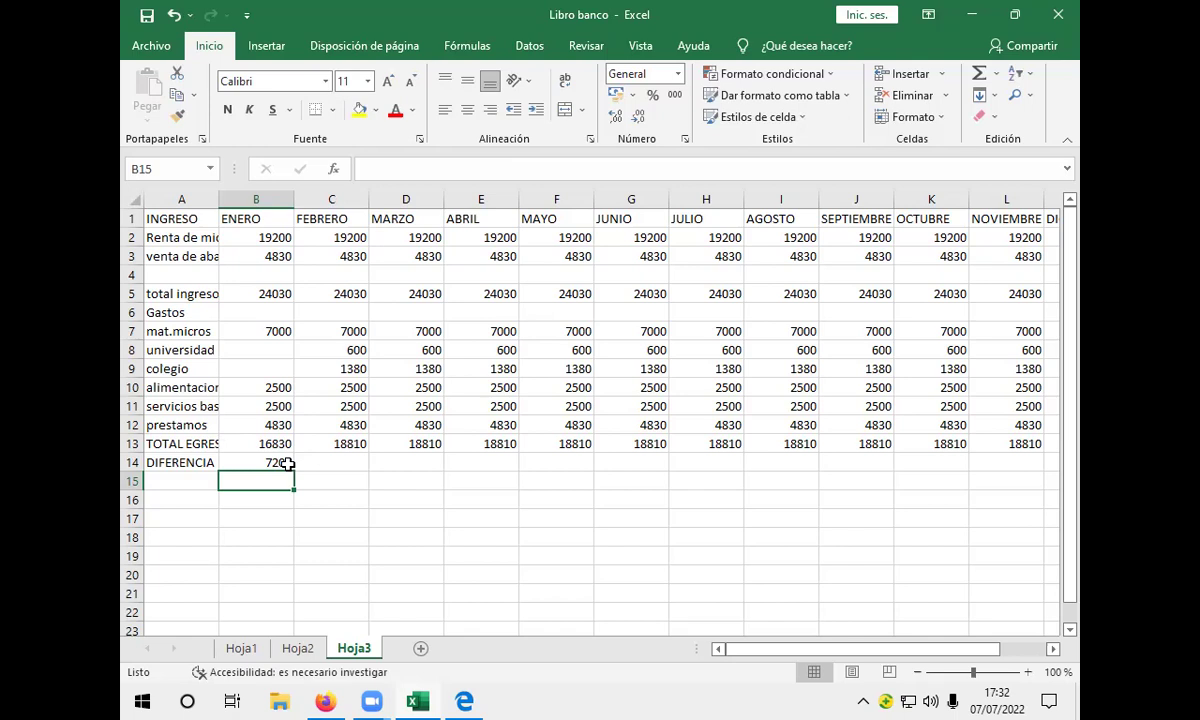
{"action": "left_click", "coordinate": [286, 464]}
{"action": "left_click_drag", "start_coordinate": [296, 473], "coordinate": [972, 450]}
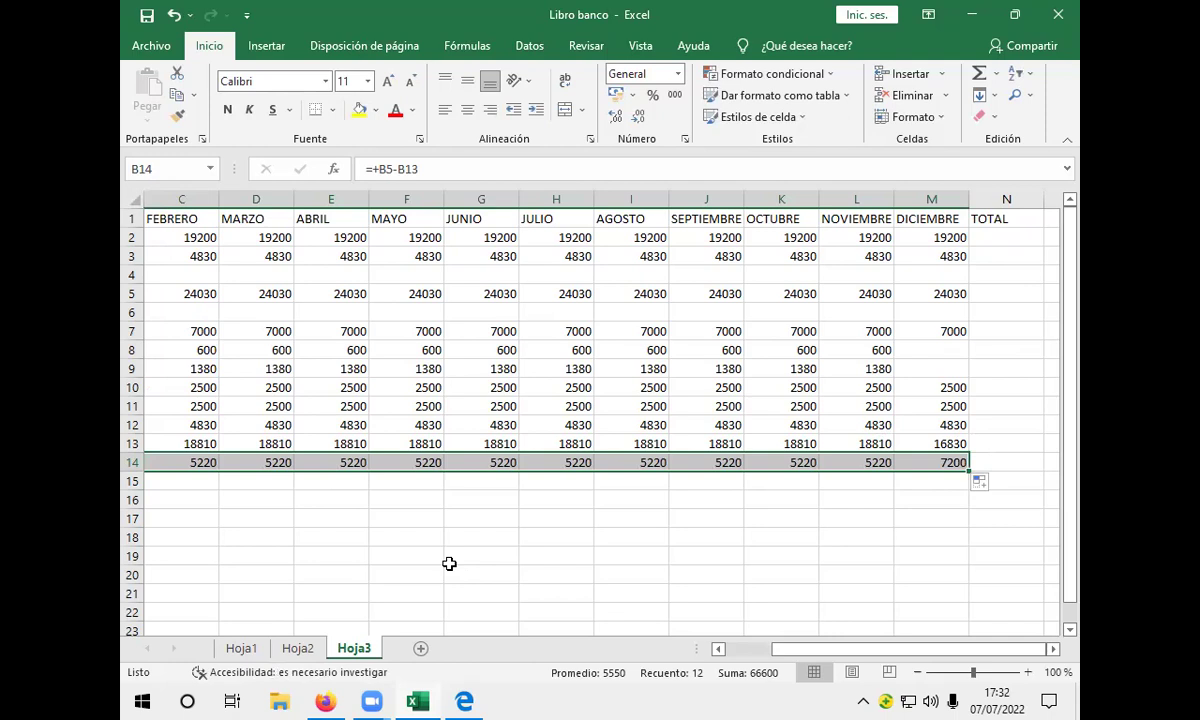
Enter the label SALDO ACUMULATIVO in A15 below the difference row.
{"action": "left_click_drag", "start_coordinate": [796, 651], "coordinate": [780, 655]}
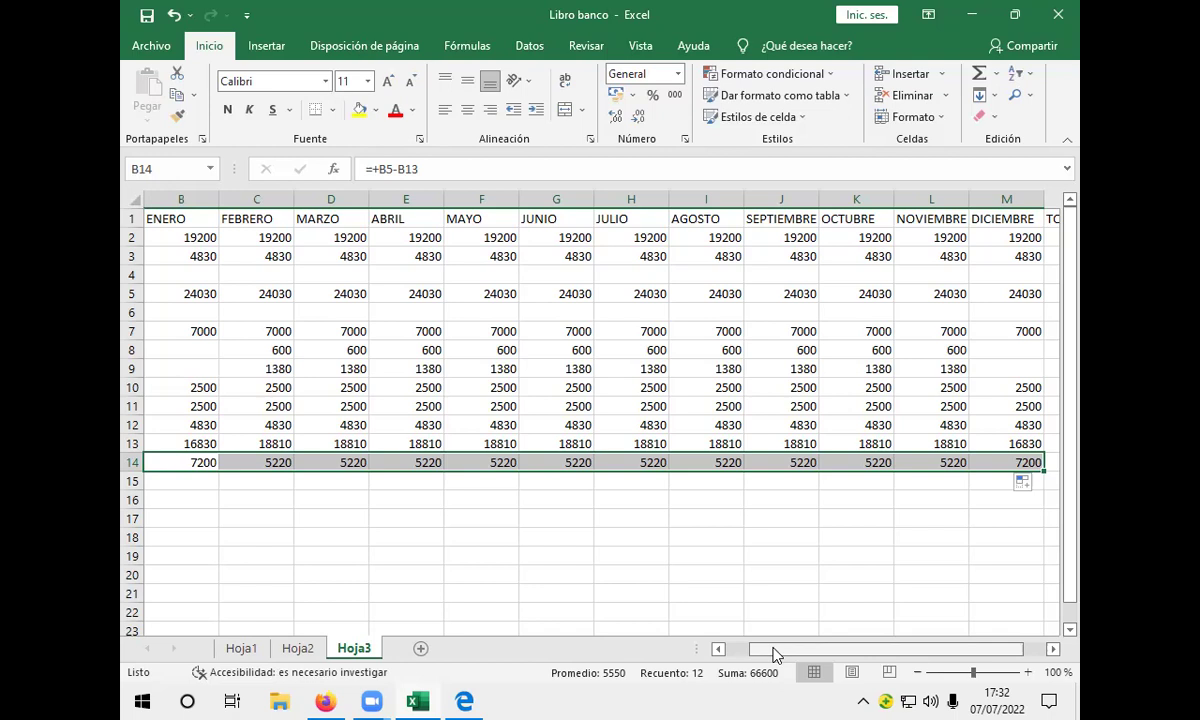
{"action": "left_click_drag", "start_coordinate": [800, 649], "coordinate": [777, 649]}
{"action": "left_click", "coordinate": [172, 484]}
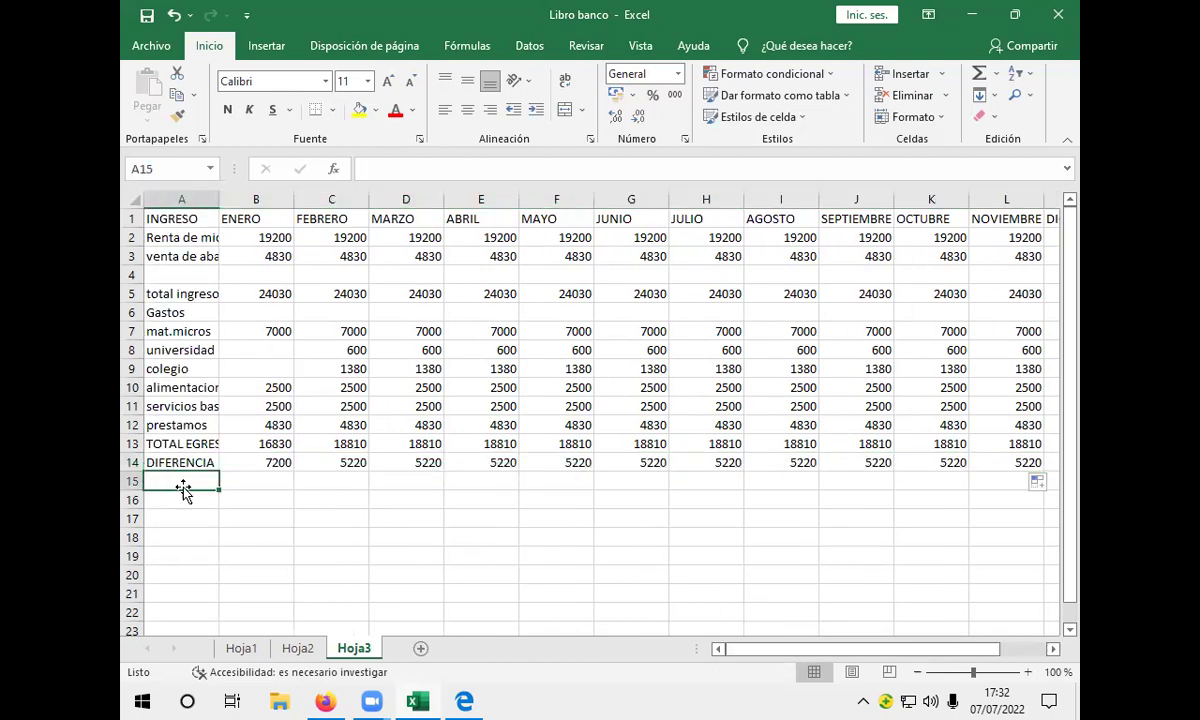
{"action": "type", "text": "SALDO"}
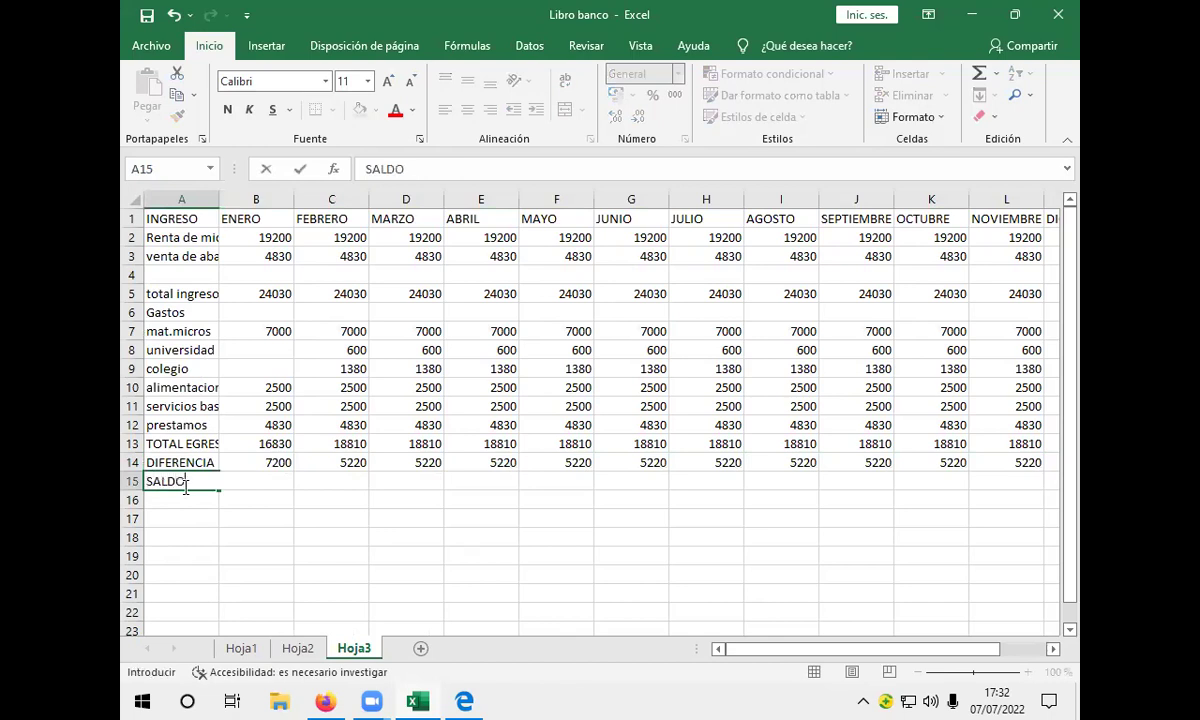
{"action": "type", "text": " ACUMULATIVO"}
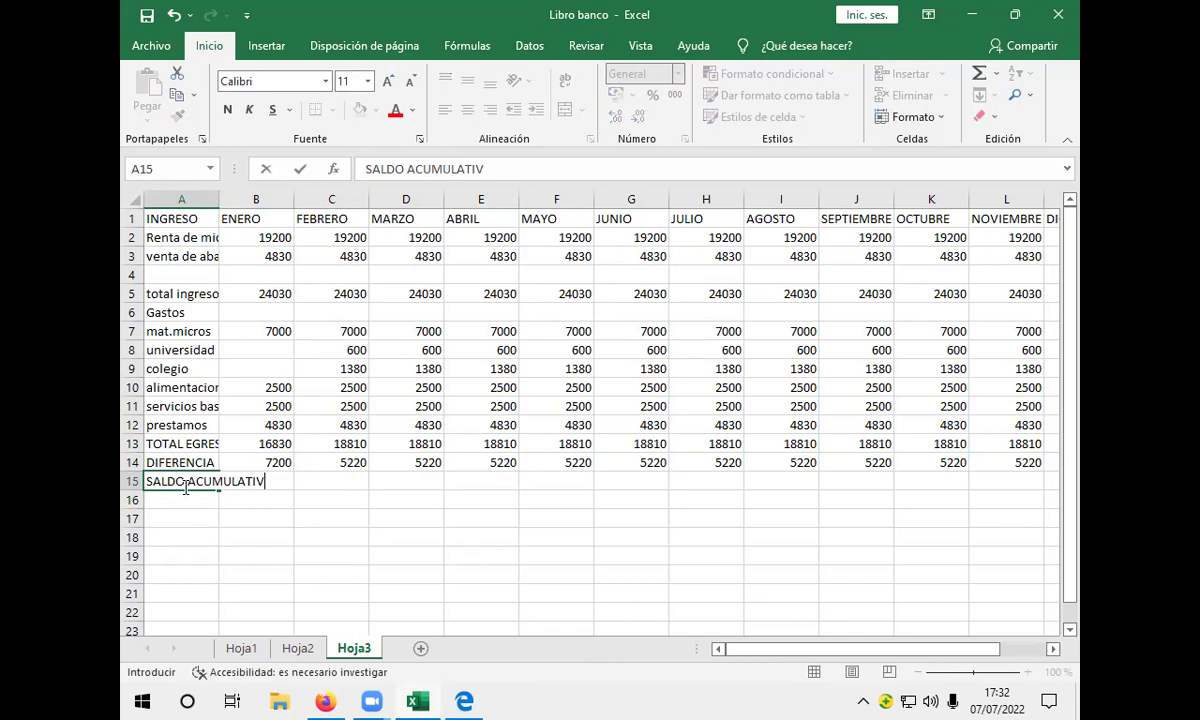
Set January's cumulative balance in B15 to the month's difference with the formula +B14.
{"action": "left_click", "coordinate": [295, 486]}
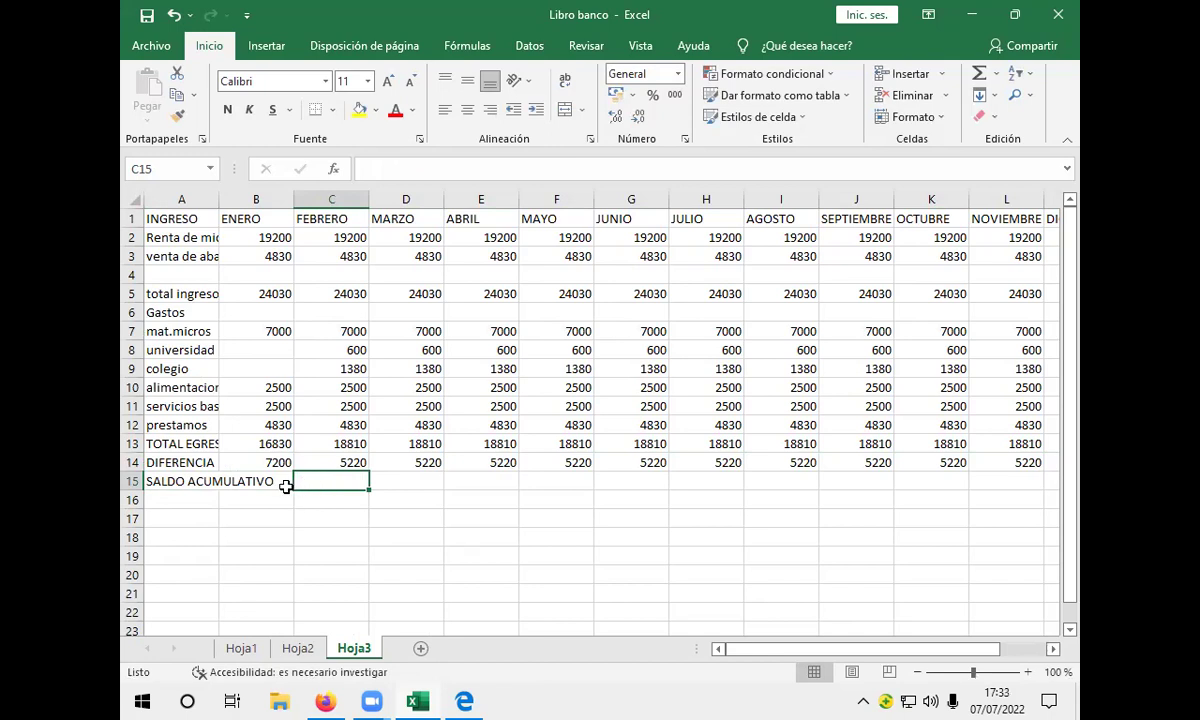
{"action": "left_click", "coordinate": [265, 463]}
{"action": "left_click", "coordinate": [274, 480]}
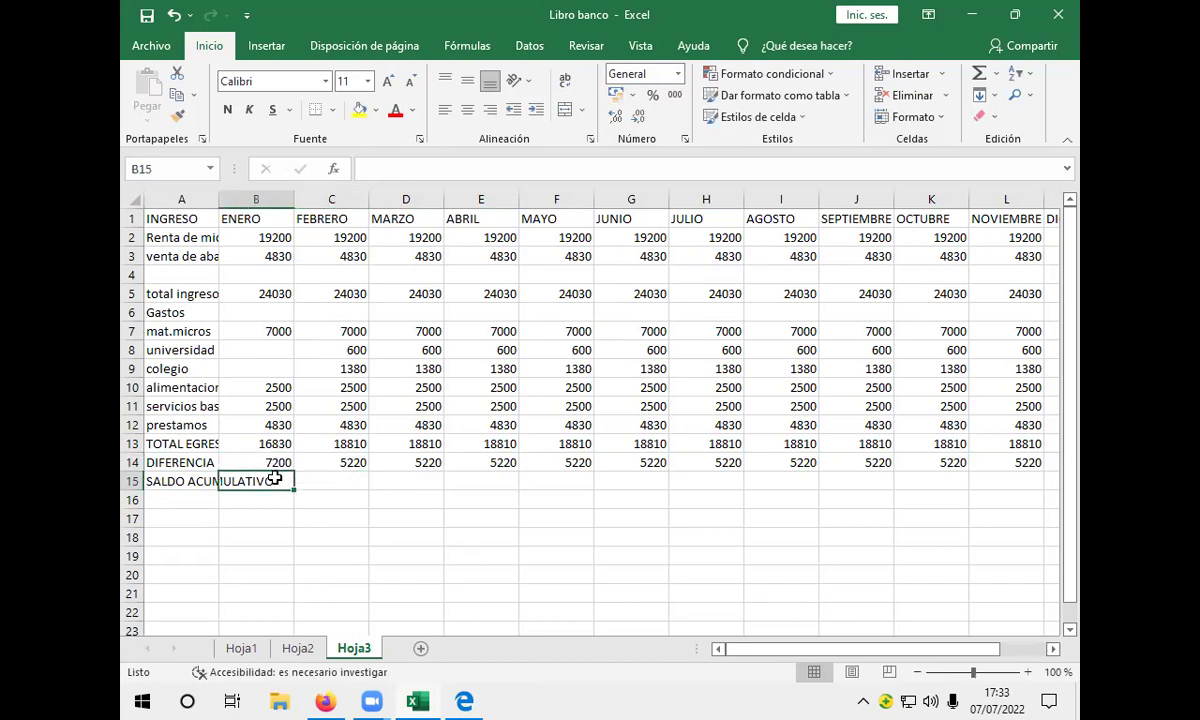
{"action": "type", "text": "+"}
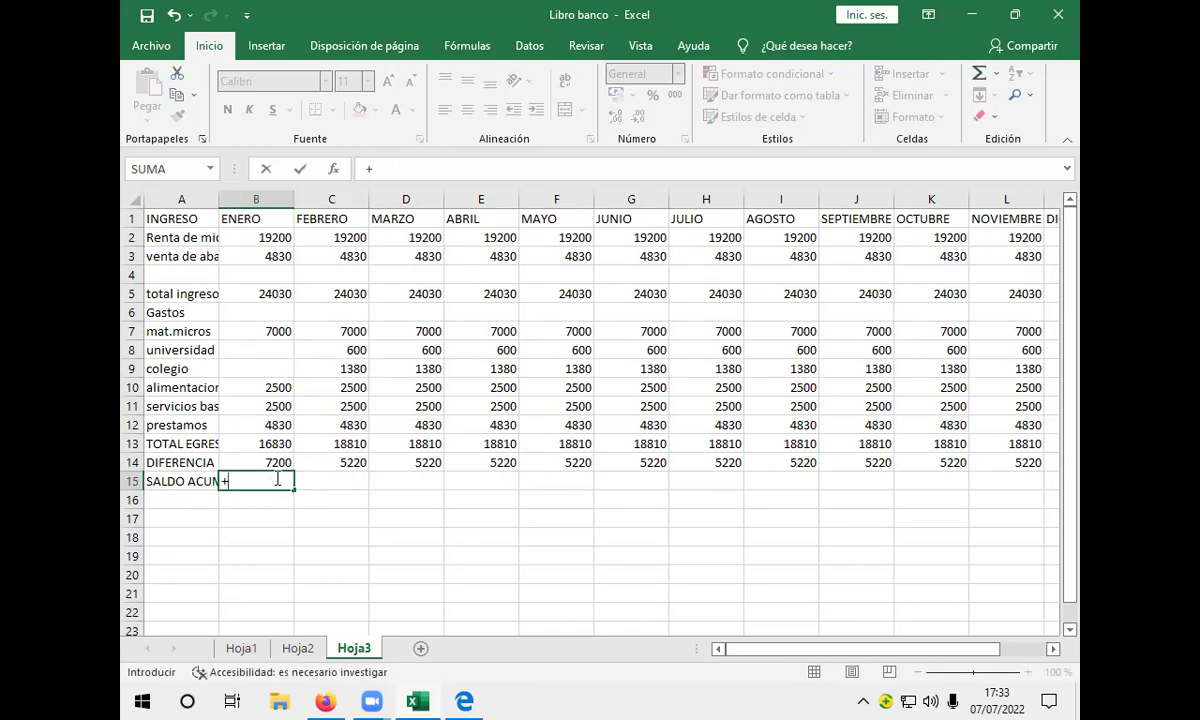
{"action": "left_click", "coordinate": [284, 464]}
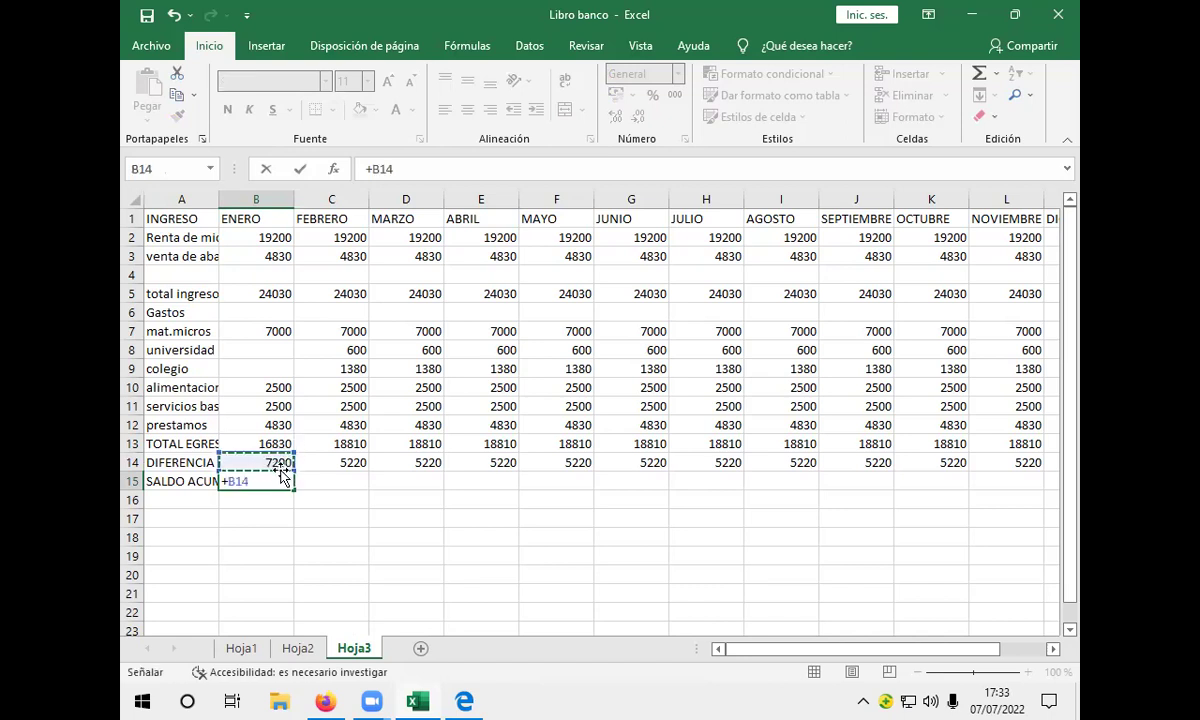
{"action": "key", "text": "Return"}
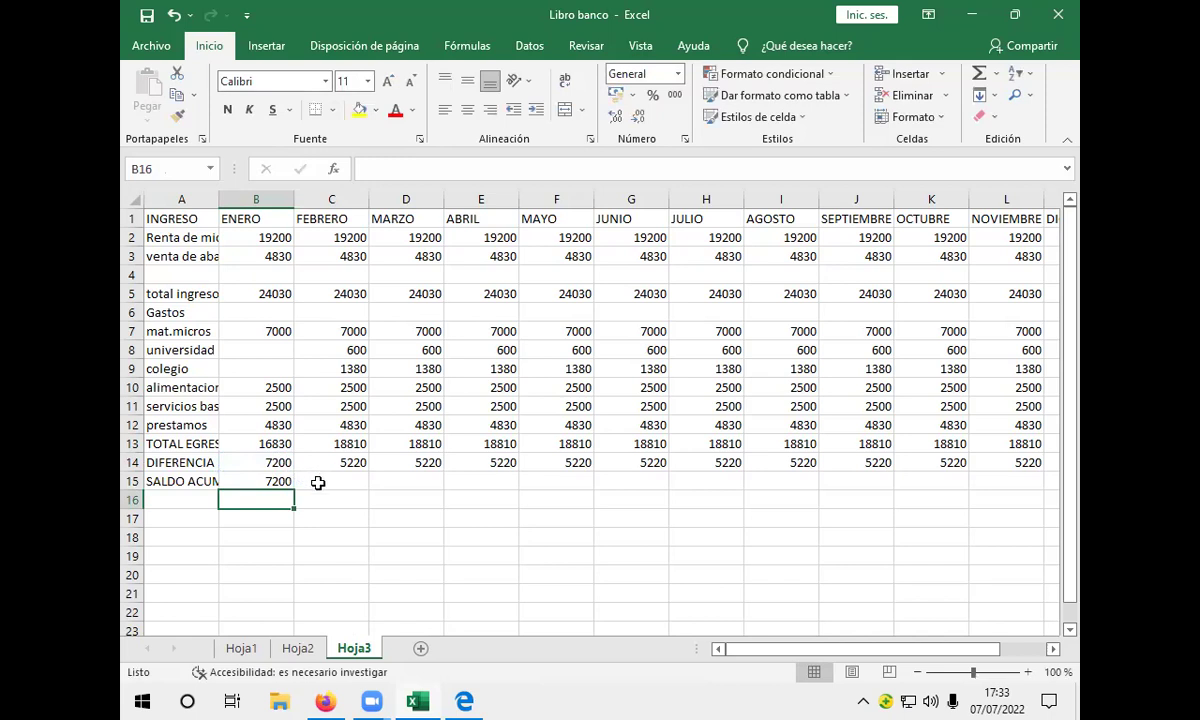
Calculate February's cumulative balance in C15 with the formula +B15+C14.
{"action": "left_click", "coordinate": [318, 483]}
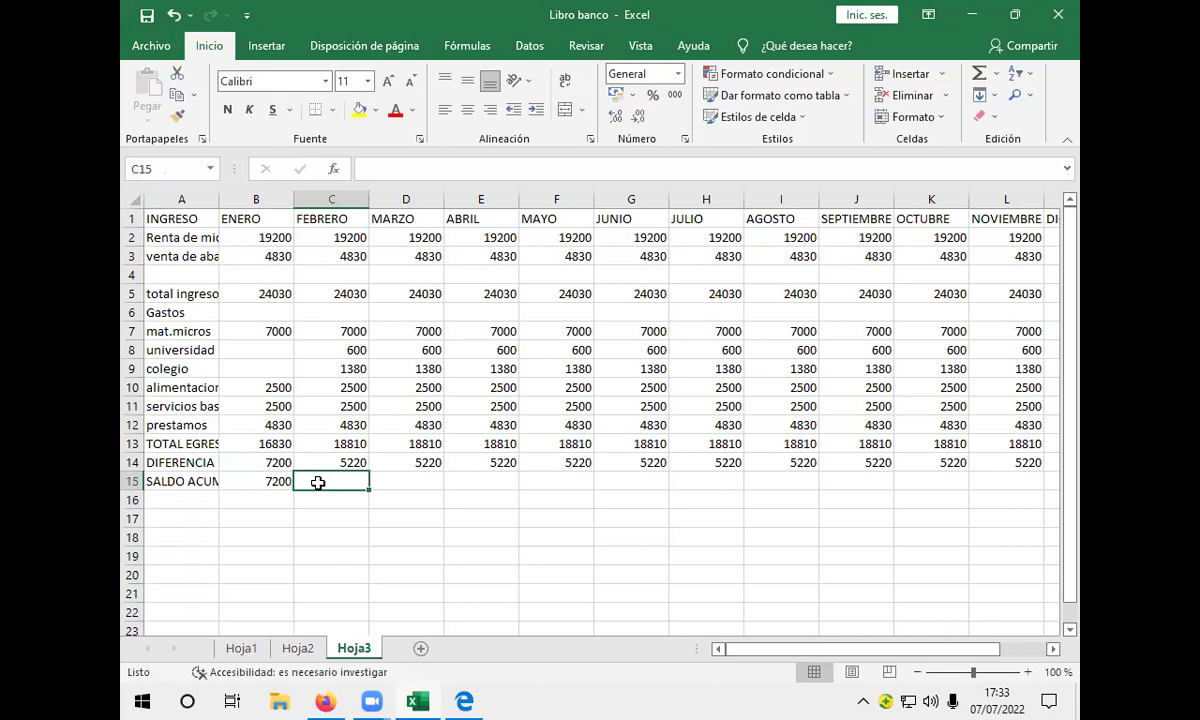
{"action": "type", "text": "+"}
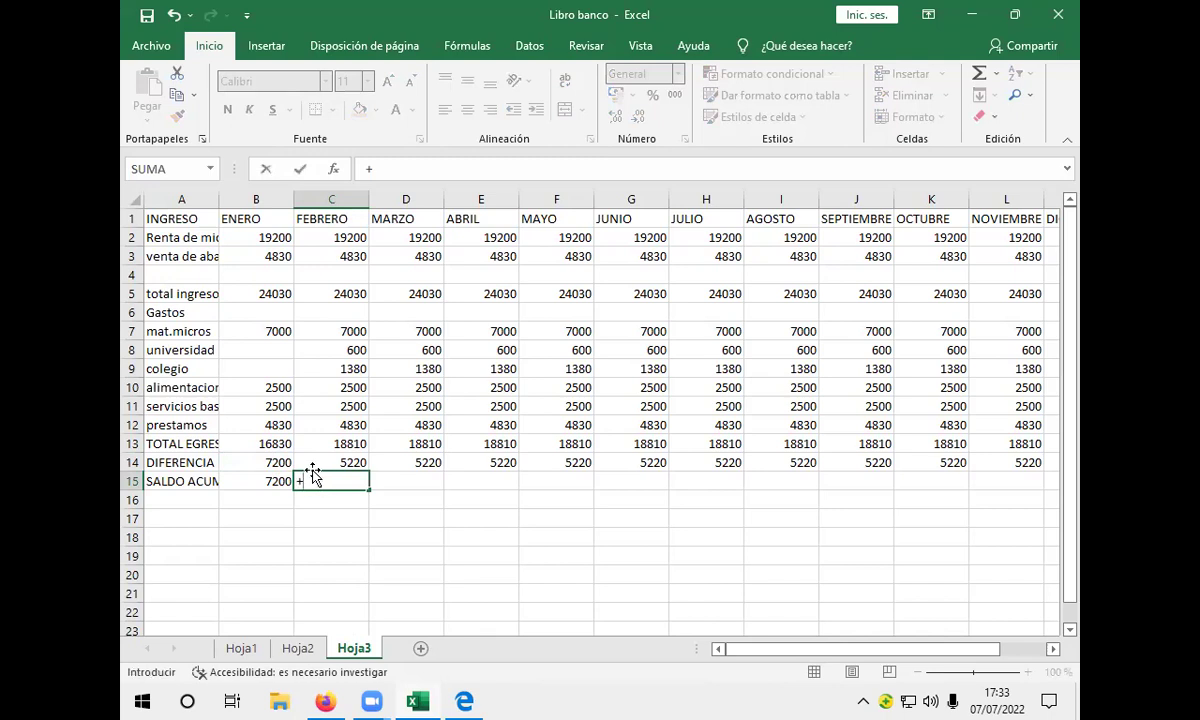
{"action": "left_click", "coordinate": [270, 482]}
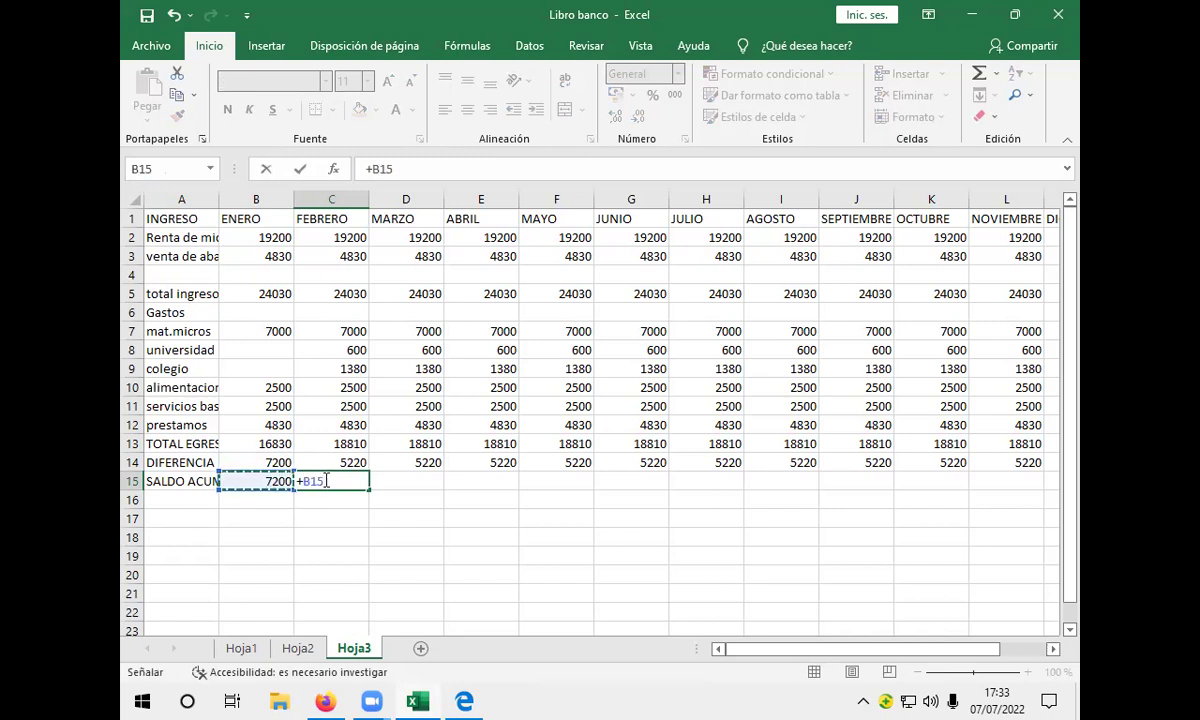
{"action": "type", "text": "+"}
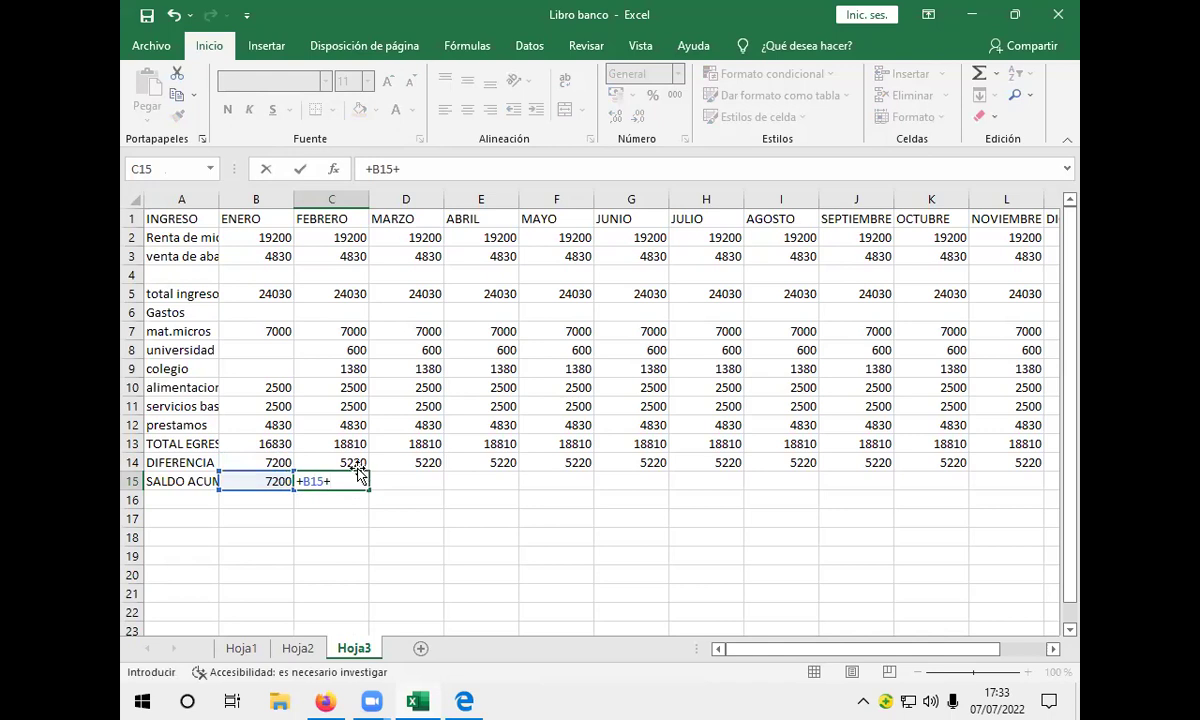
{"action": "left_click", "coordinate": [357, 463]}
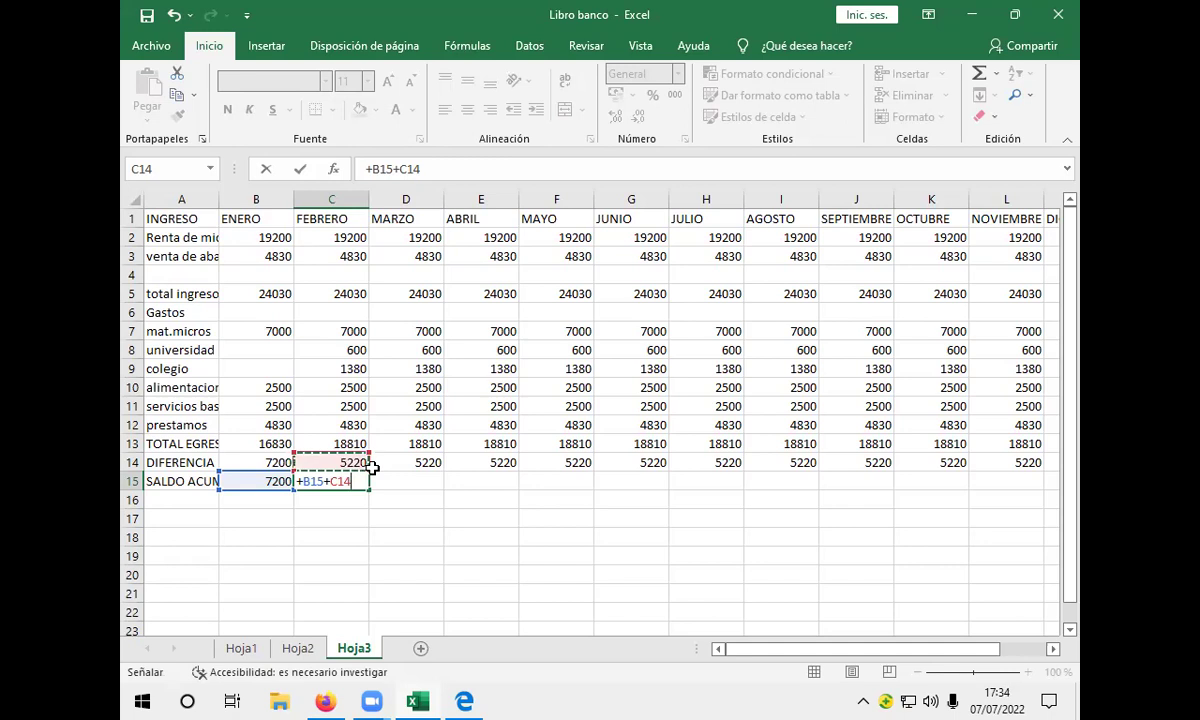
{"action": "key", "text": "Return"}
{"action": "left_click", "coordinate": [356, 480]}
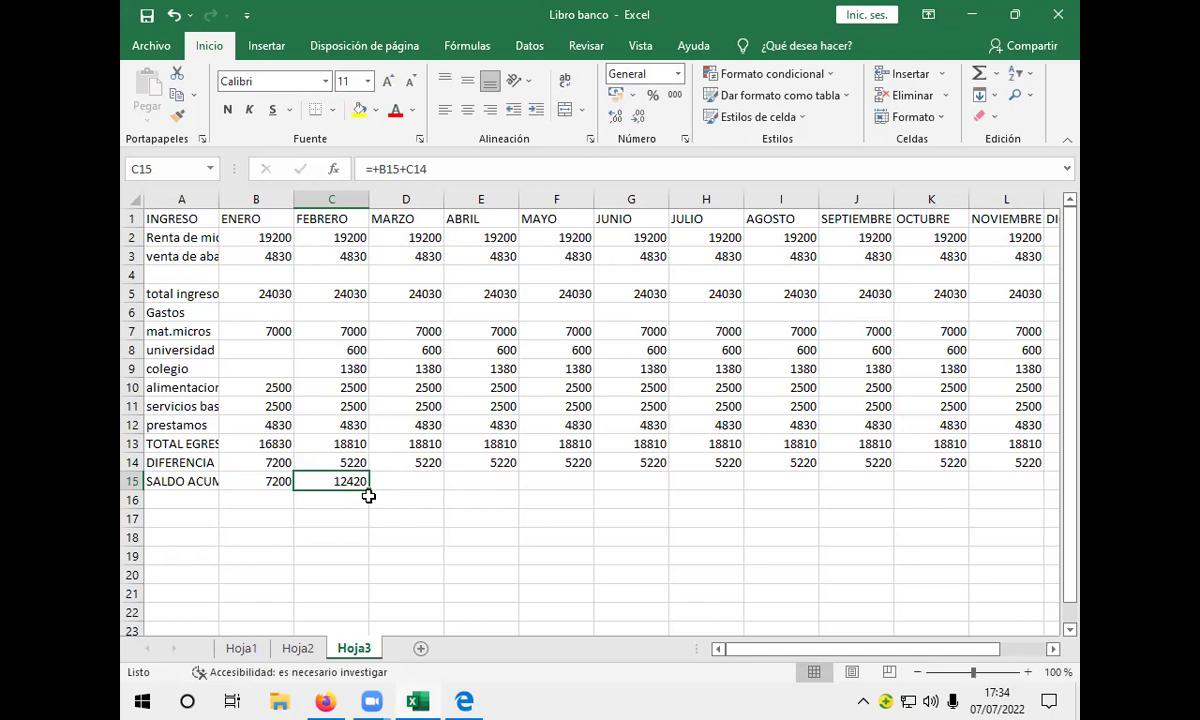
Copy February's cumulative balance formula from C15 across row 15 through DICIEMBRE.
{"action": "left_click", "coordinate": [425, 477]}
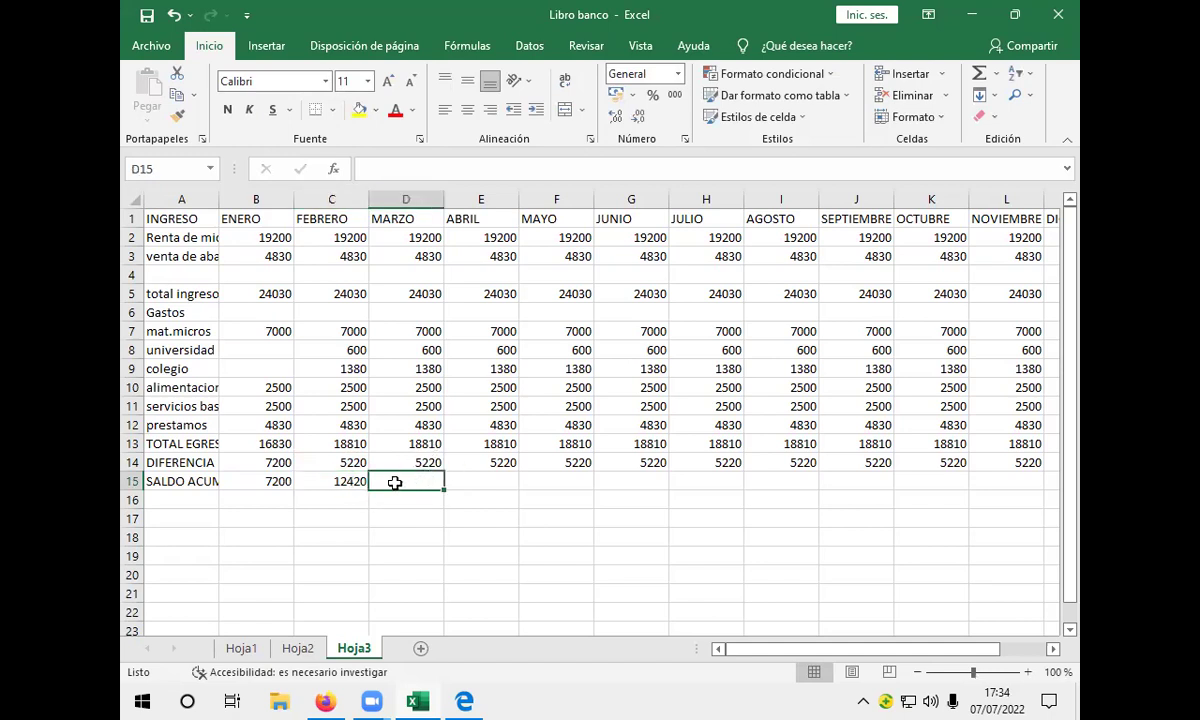
{"action": "left_click", "coordinate": [343, 482]}
{"action": "mouse_move", "coordinate": [369, 489]}
{"action": "left_mouse_down"}
{"action": "mouse_move", "coordinate": [690, 509]}
{"action": "mouse_move", "coordinate": [765, 491]}
{"action": "mouse_move", "coordinate": [335, 493]}
{"action": "mouse_move", "coordinate": [352, 485]}
{"action": "left_mouse_up"}
{"action": "left_click_drag", "start_coordinate": [589, 486], "coordinate": [981, 475]}
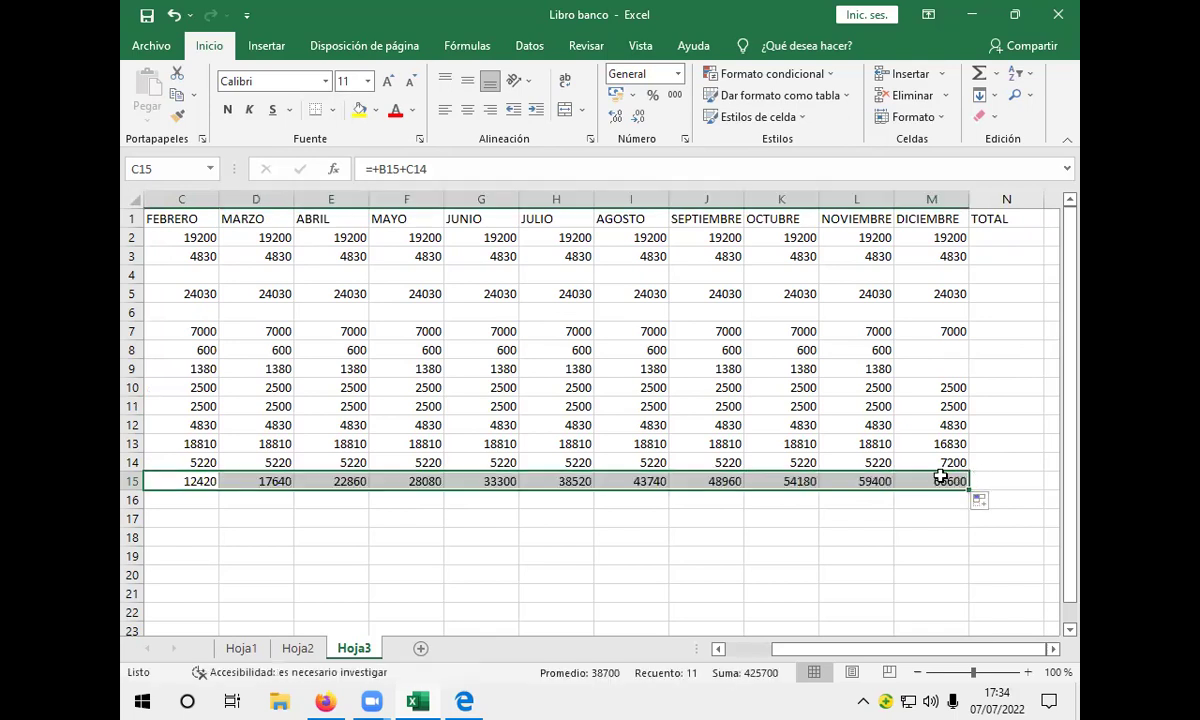
{"action": "left_click_drag", "start_coordinate": [845, 649], "coordinate": [803, 650]}
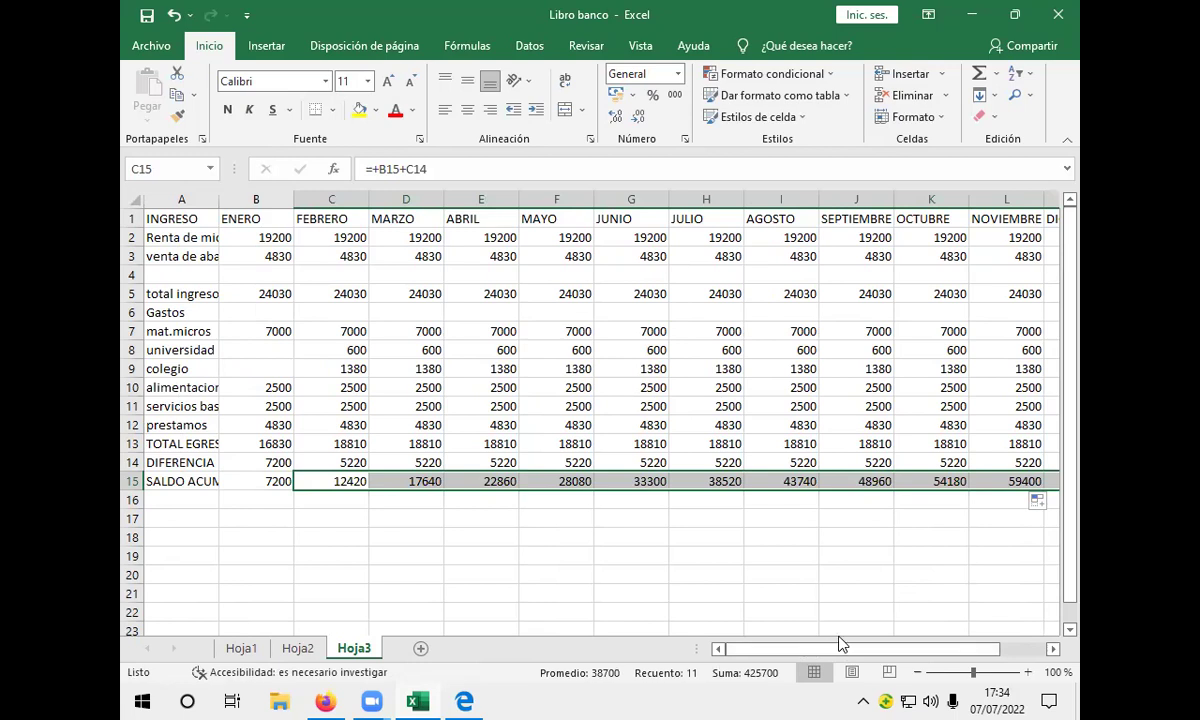
Narrow the month columns to fit their contents so the whole table from ENERO to DICIEMBRE fits on screen.
{"action": "left_click_drag", "start_coordinate": [870, 645], "coordinate": [914, 651]}
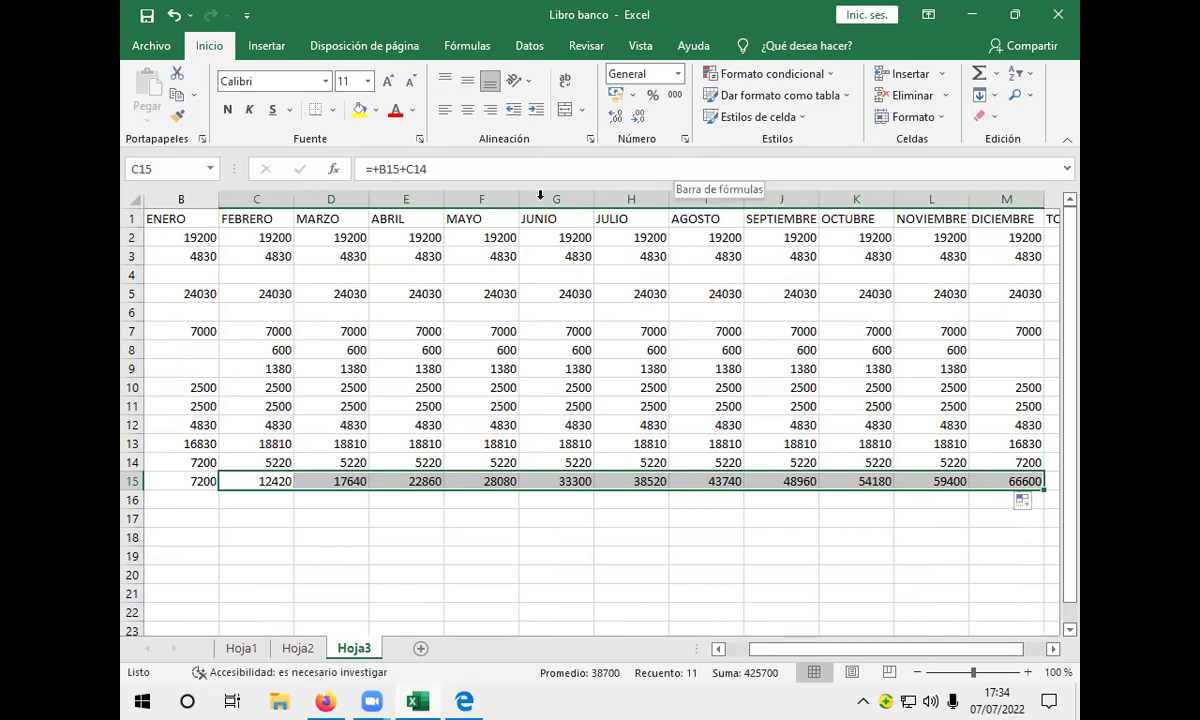
{"action": "left_click_drag", "start_coordinate": [516, 198], "coordinate": [485, 198]}
{"action": "left_click_drag", "start_coordinate": [561, 197], "coordinate": [528, 197]}
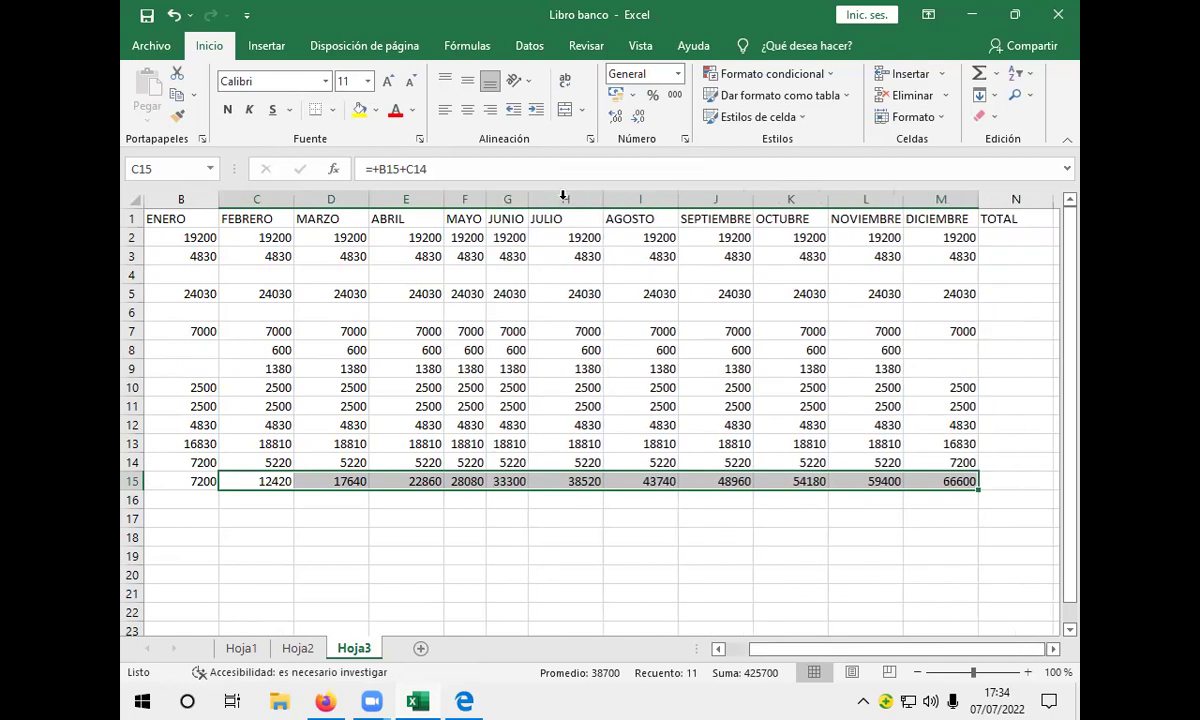
{"action": "left_click_drag", "start_coordinate": [604, 197], "coordinate": [628, 201]}
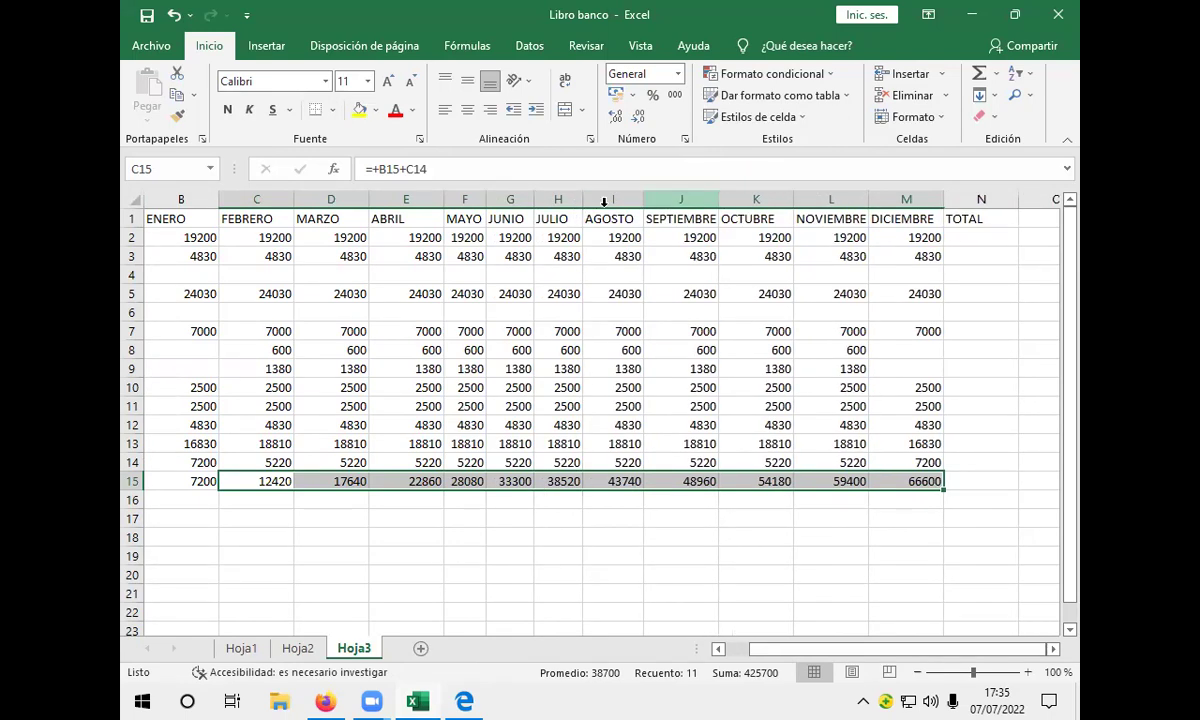
{"action": "left_click_drag", "start_coordinate": [443, 198], "coordinate": [190, 199]}
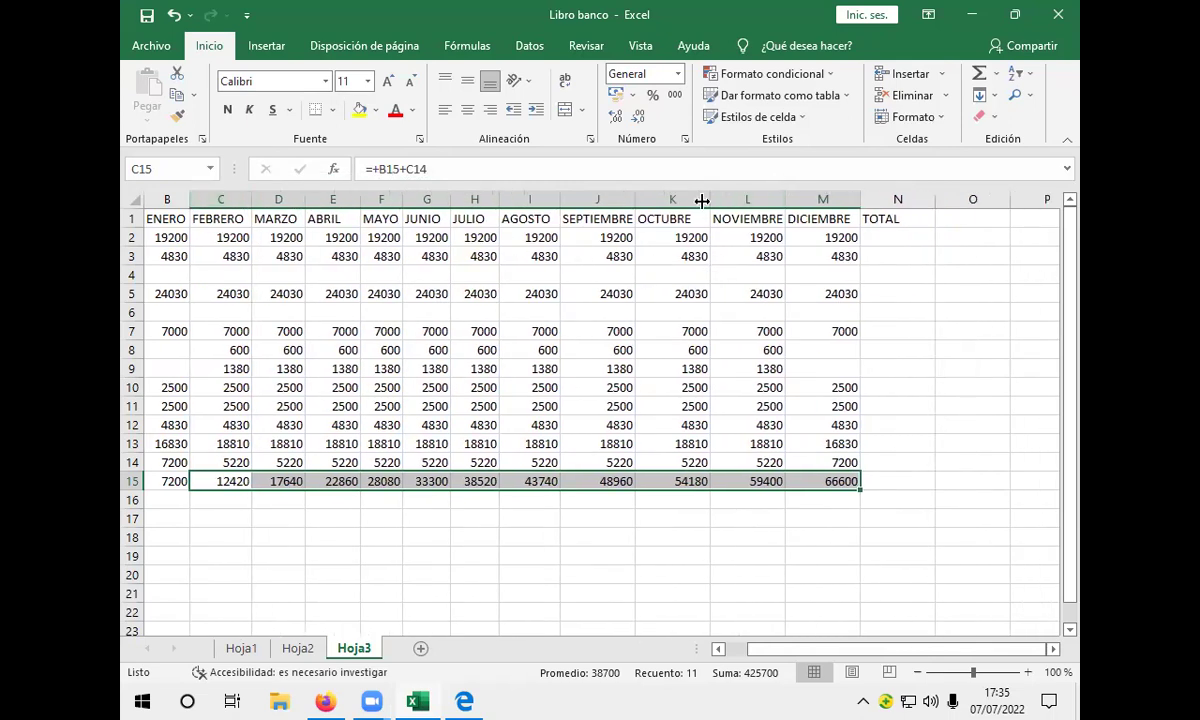
{"action": "left_click_drag", "start_coordinate": [711, 206], "coordinate": [696, 205]}
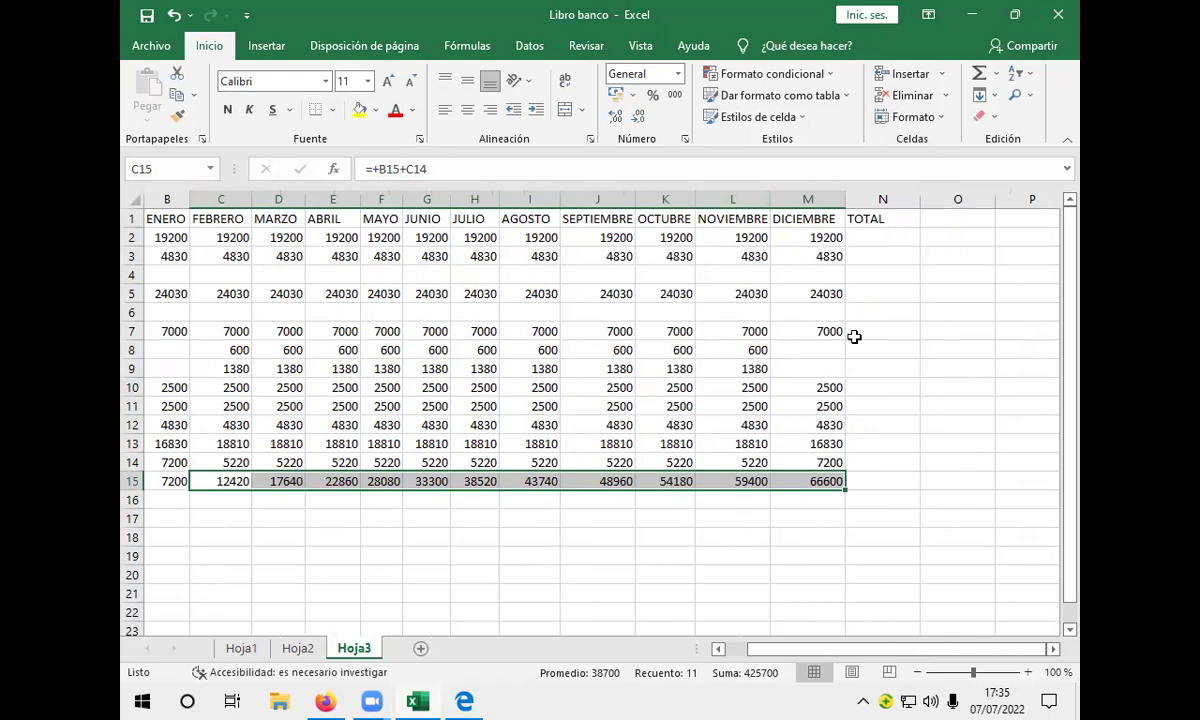
{"action": "left_click_drag", "start_coordinate": [845, 197], "coordinate": [839, 197]}
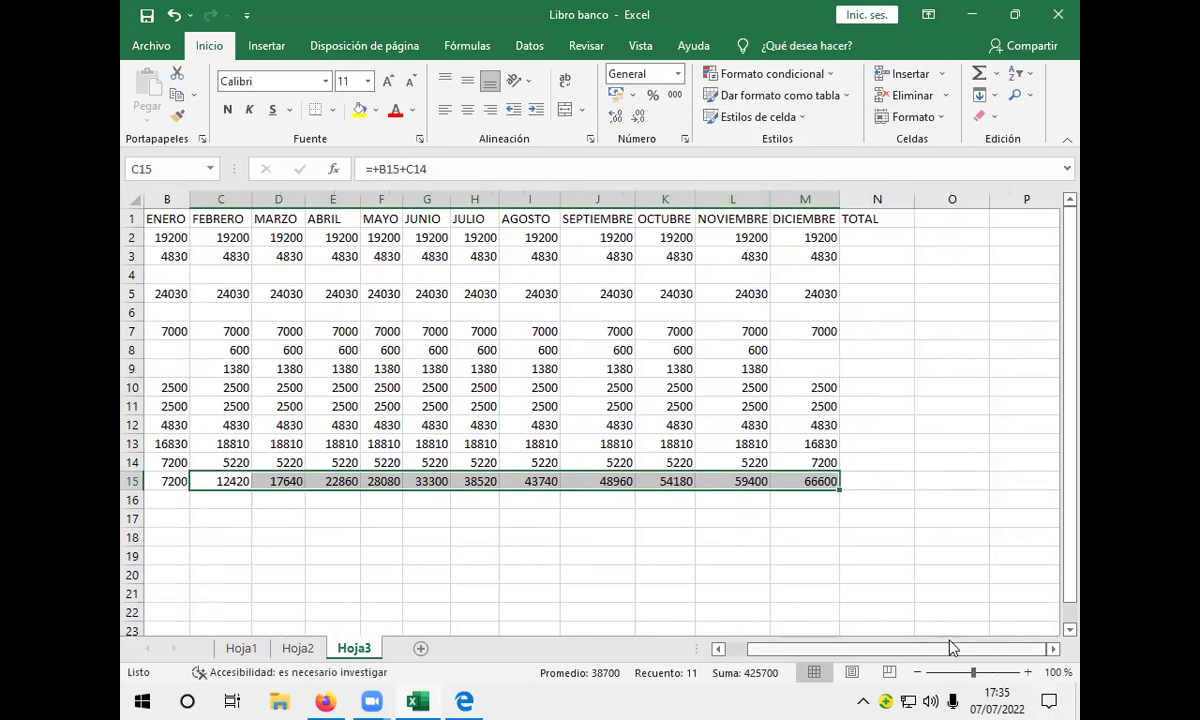
{"action": "left_click_drag", "start_coordinate": [940, 650], "coordinate": [890, 651]}
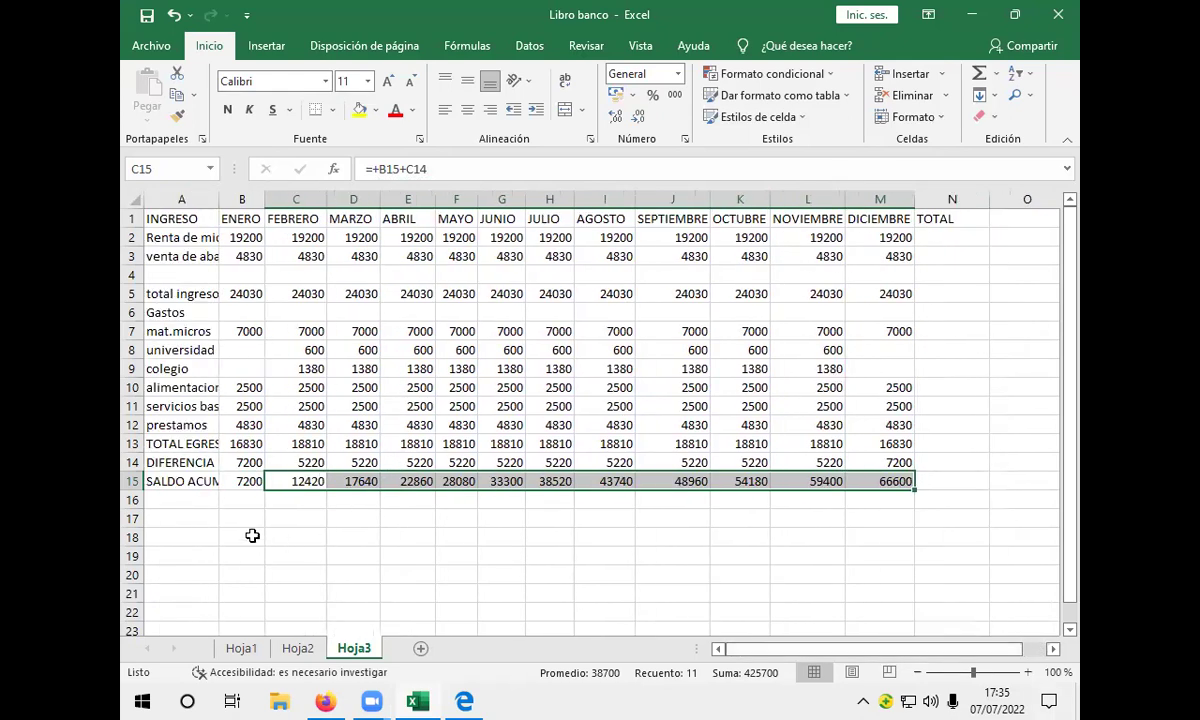
Enter the label OTRO PRESTAMOS in A17, leaving one blank row below the cumulative balance.
{"action": "left_click", "coordinate": [241, 518]}
{"action": "left_click", "coordinate": [188, 498]}
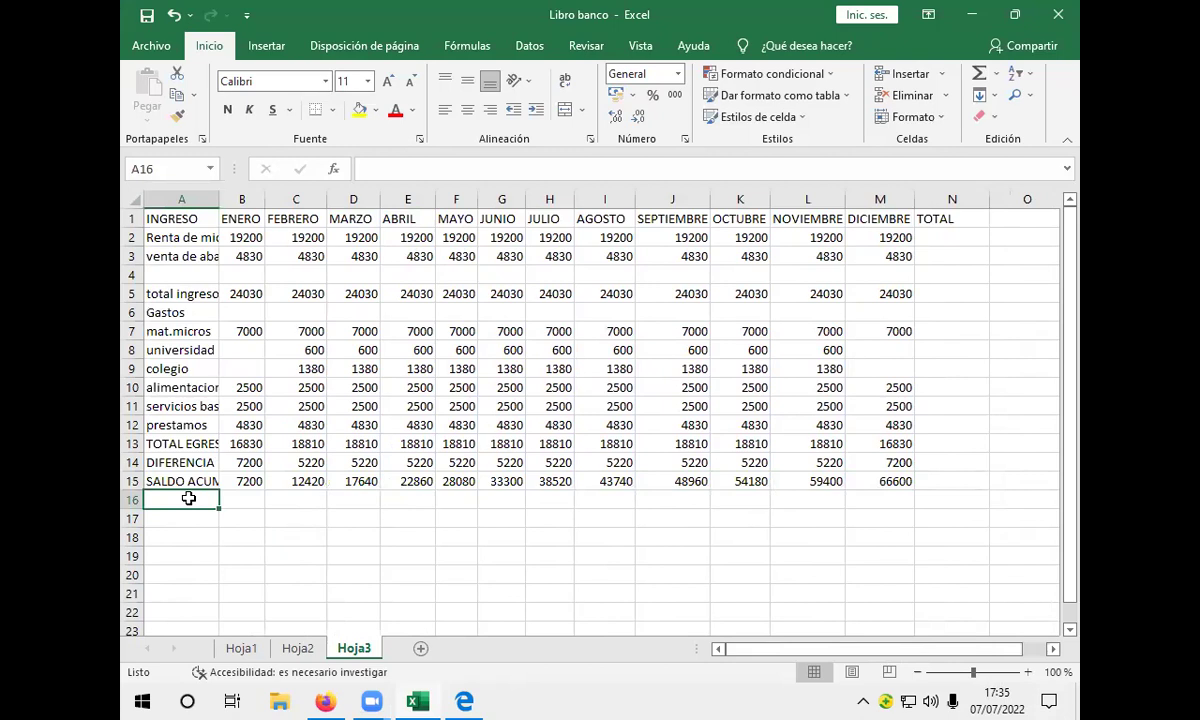
{"action": "left_click", "coordinate": [874, 484]}
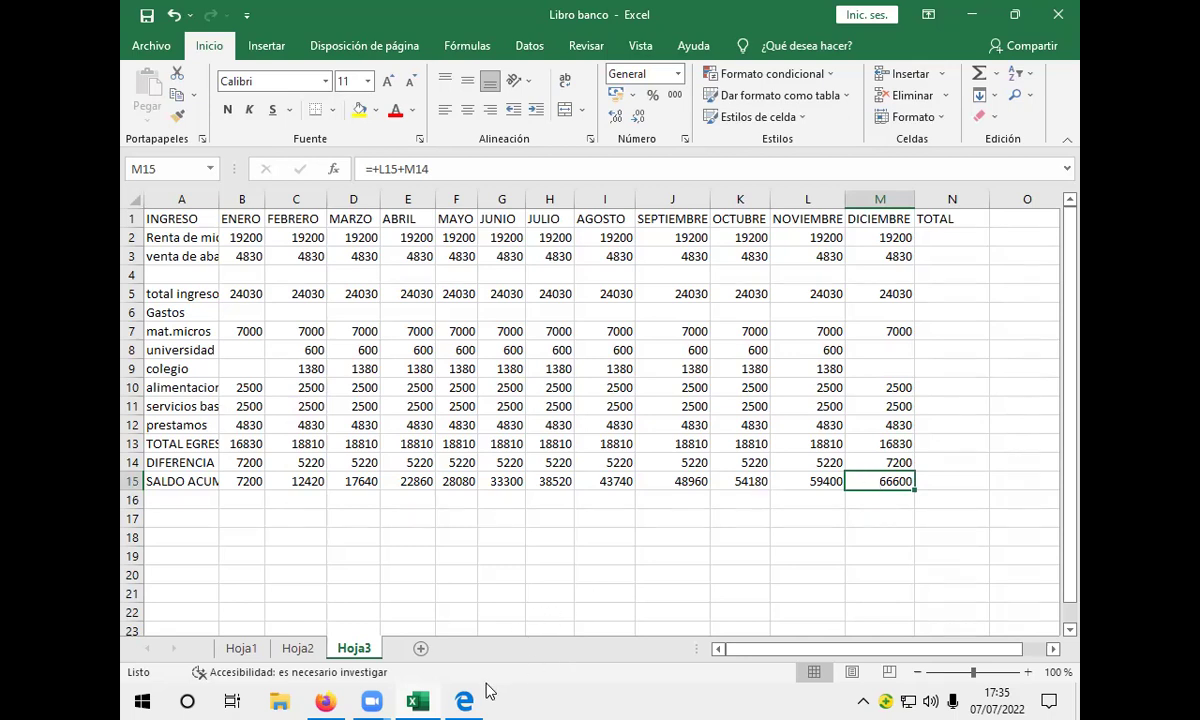
{"action": "left_click", "coordinate": [202, 499]}
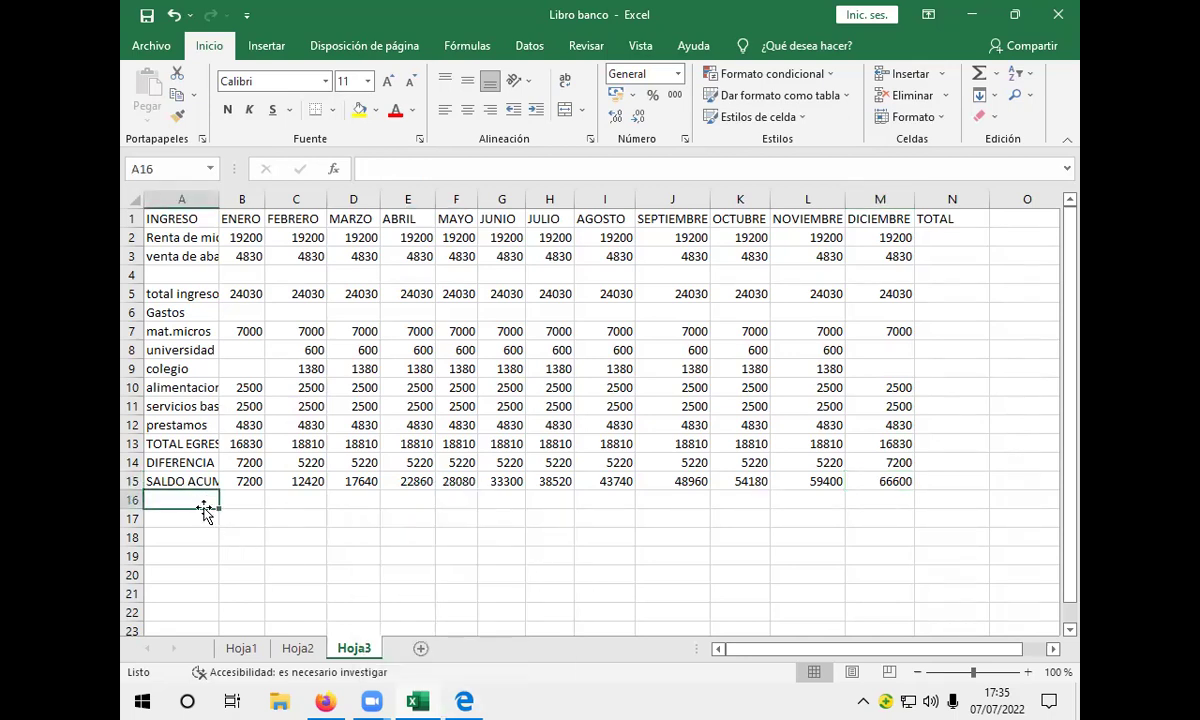
{"action": "left_click", "coordinate": [201, 518]}
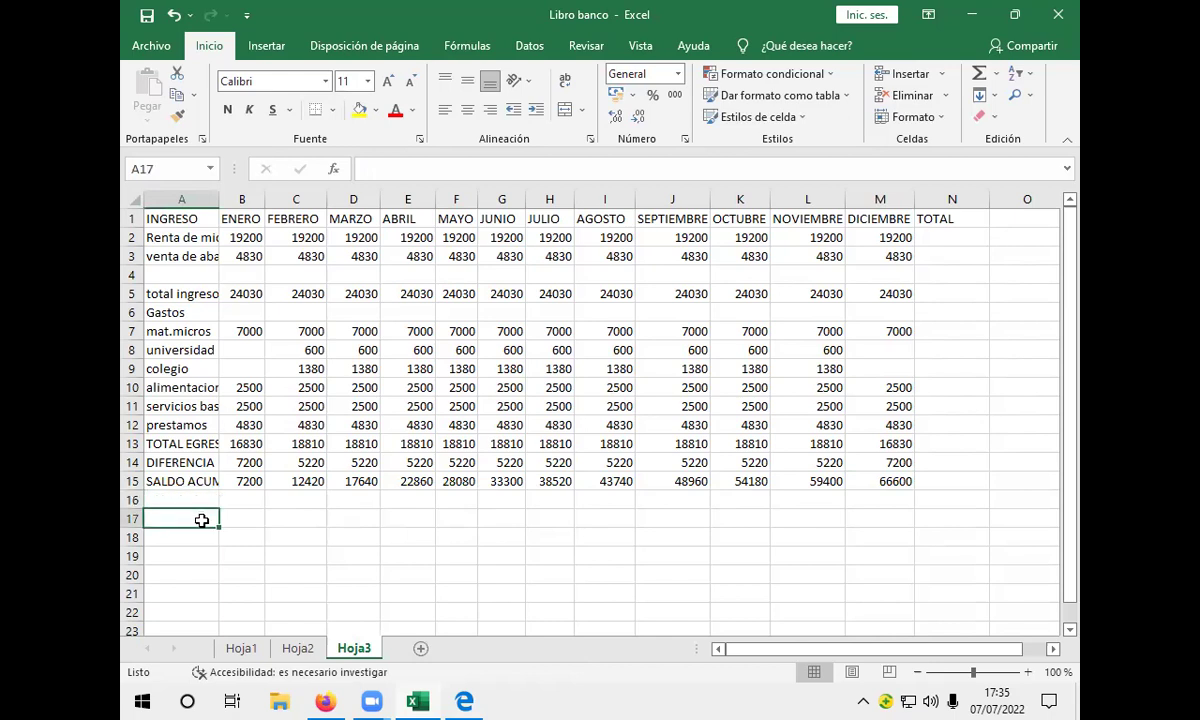
{"action": "type", "text": "O"}
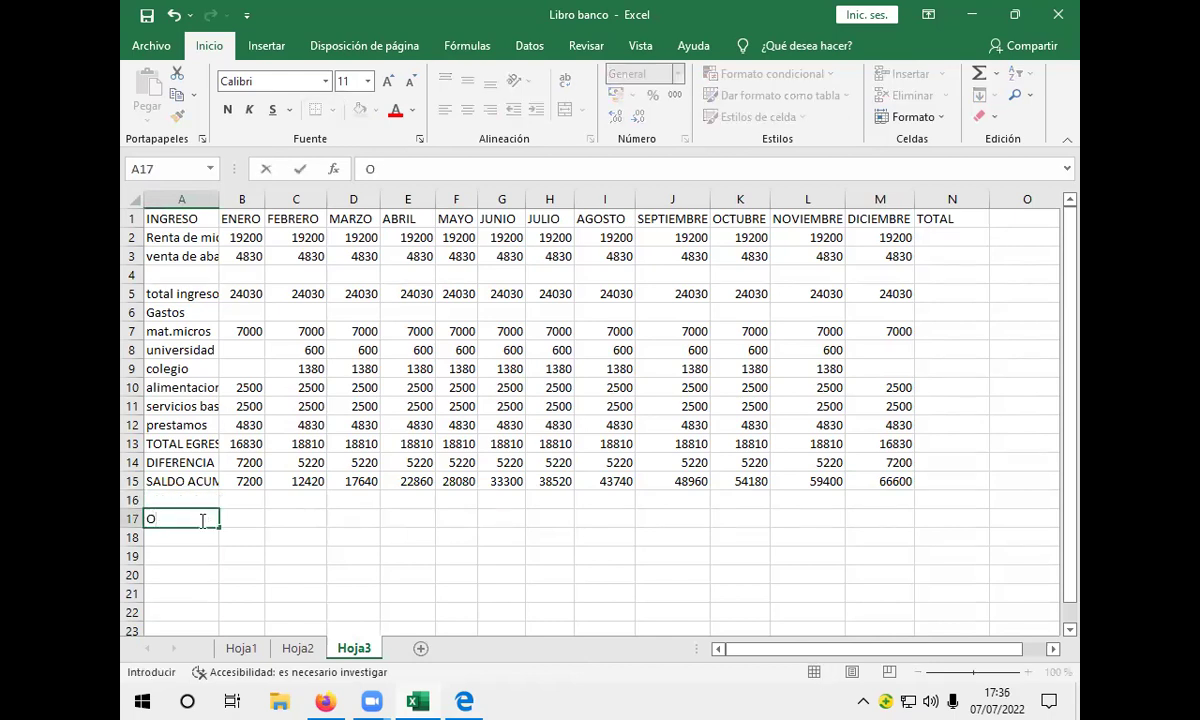
{"action": "type", "text": "TRO PRESTAMOS"}
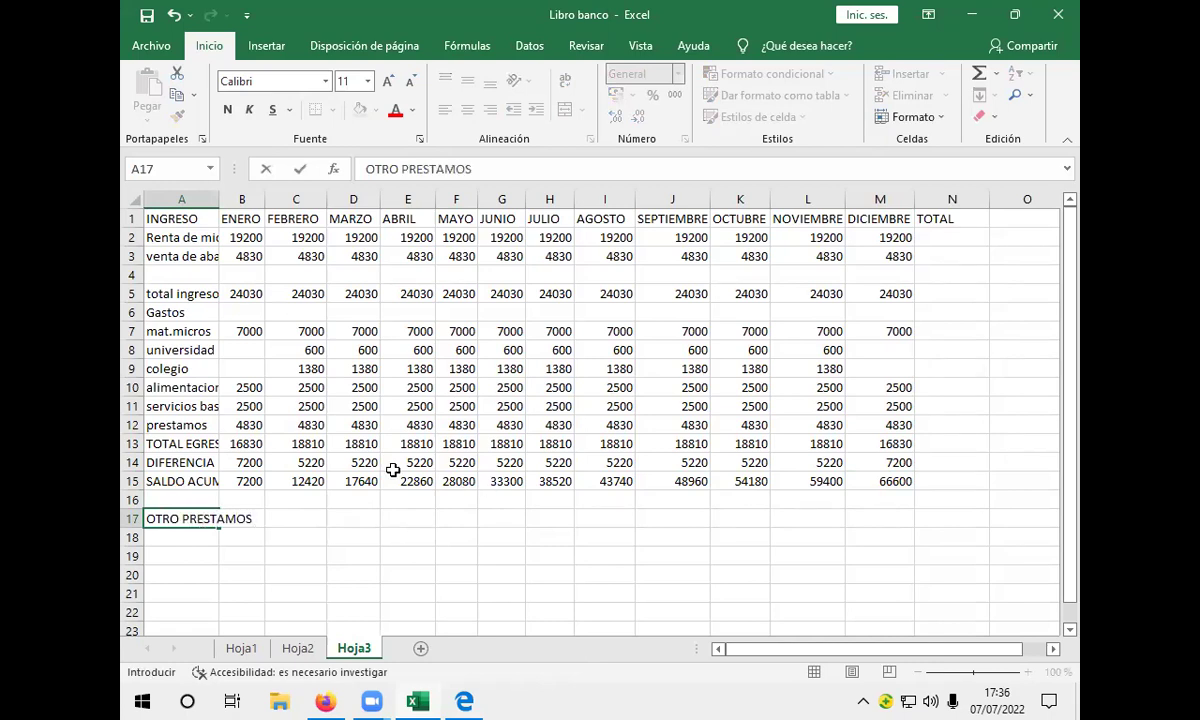
{"action": "left_click", "coordinate": [249, 503]}
Calculate January's other loan payment in B17 as +650*6,90 and copy it across row 17 through DICIEMBRE.
{"action": "left_click", "coordinate": [255, 518]}
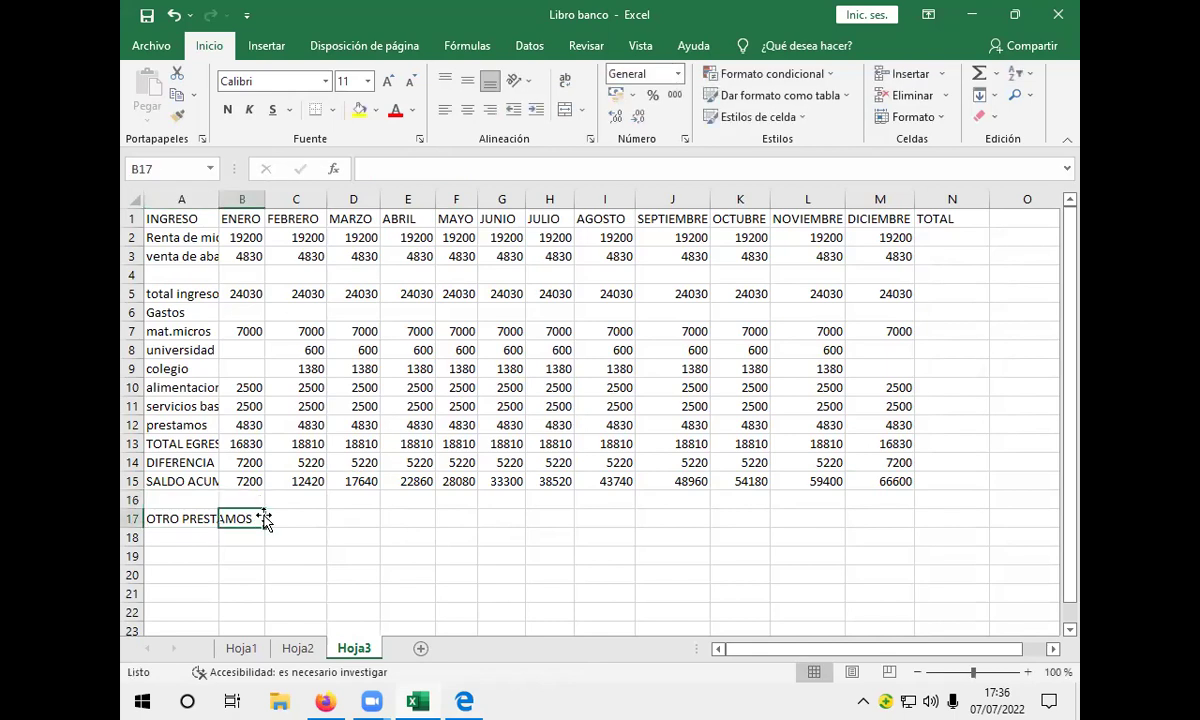
{"action": "type", "text": "+"}
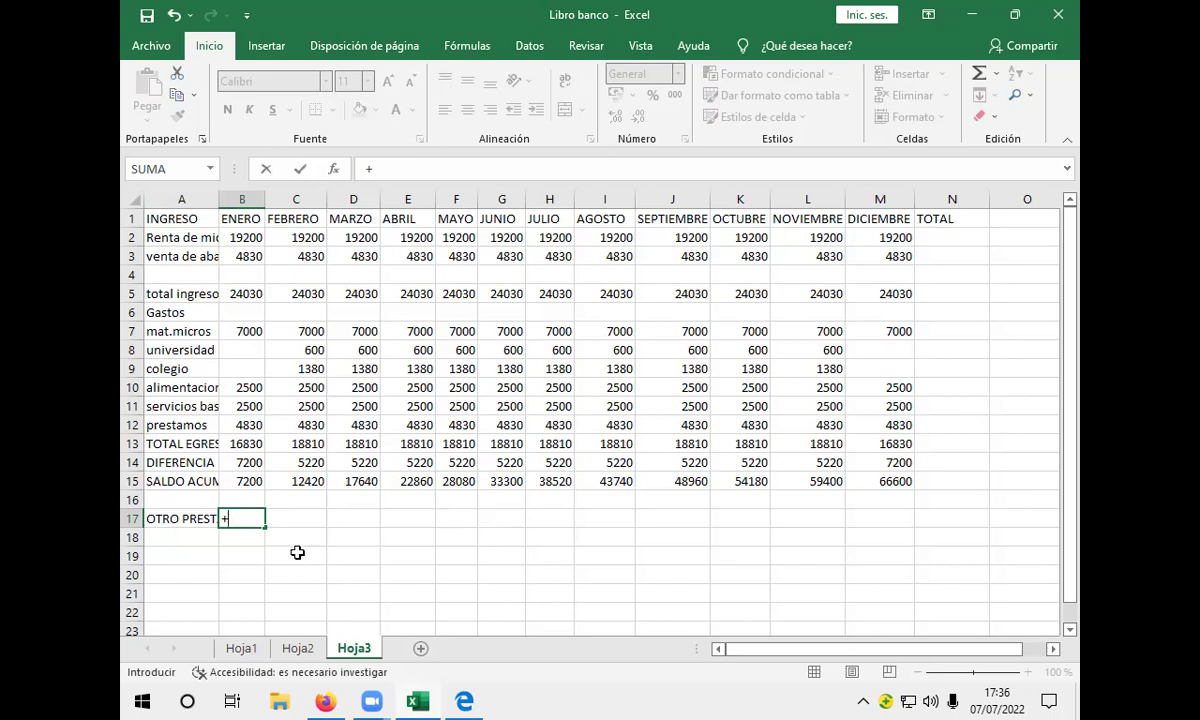
{"action": "type", "text": "650*6,90"}
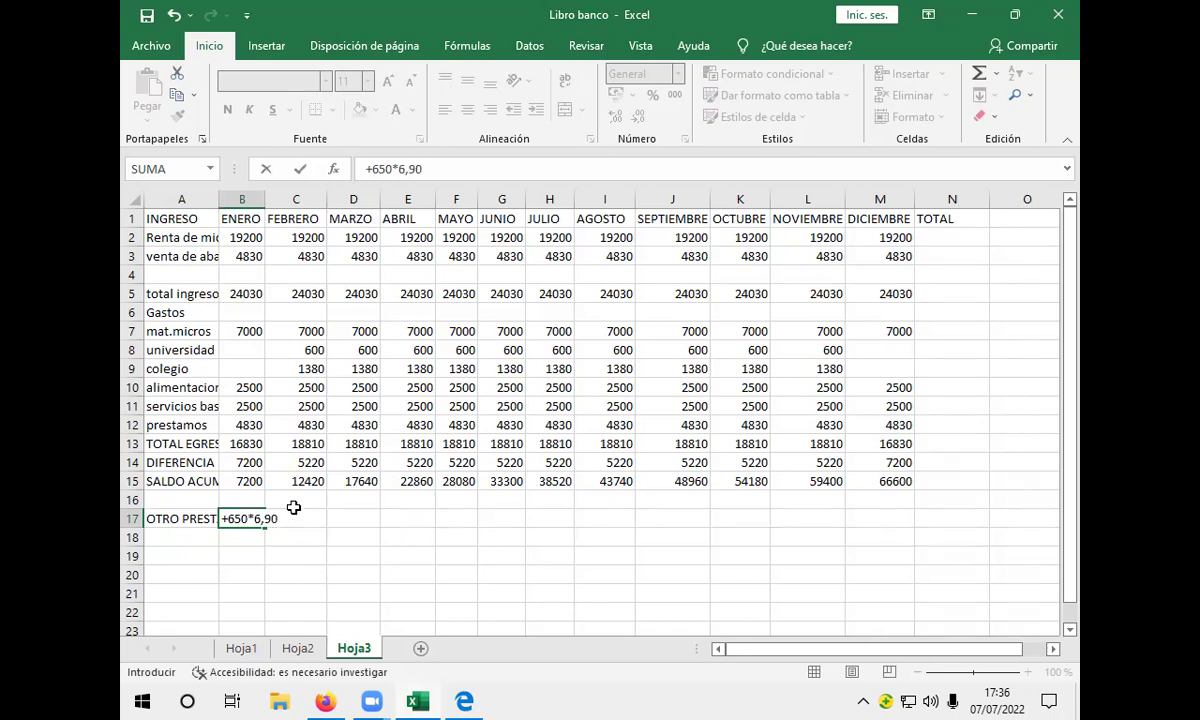
{"action": "key", "text": "Return"}
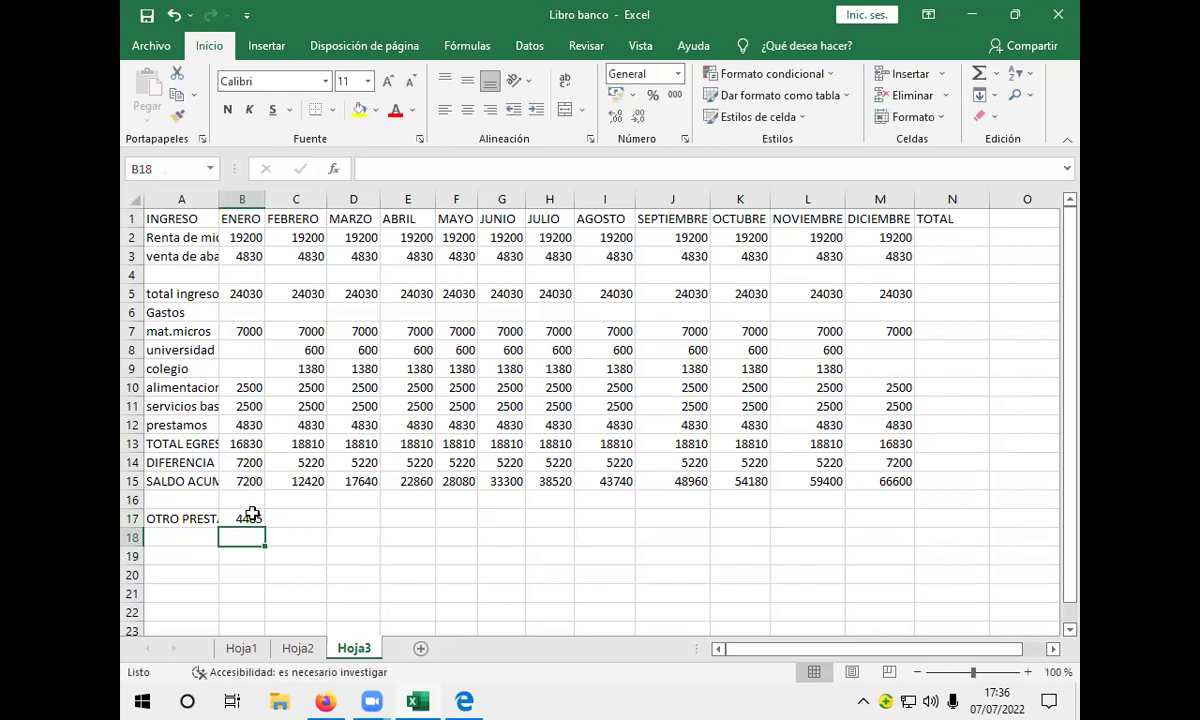
{"action": "left_click", "coordinate": [250, 517]}
{"action": "left_click_drag", "start_coordinate": [264, 526], "coordinate": [925, 537]}
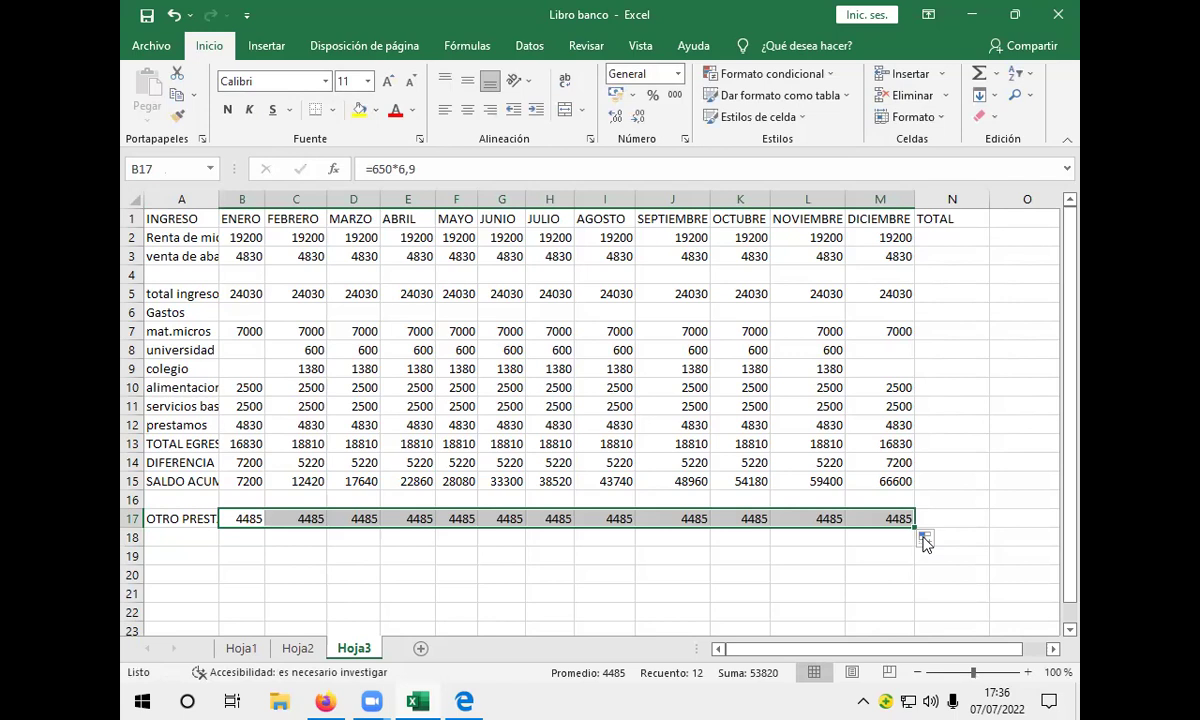
Enter the label SALDO in A18 below the other loan row.
{"action": "left_click", "coordinate": [195, 537]}
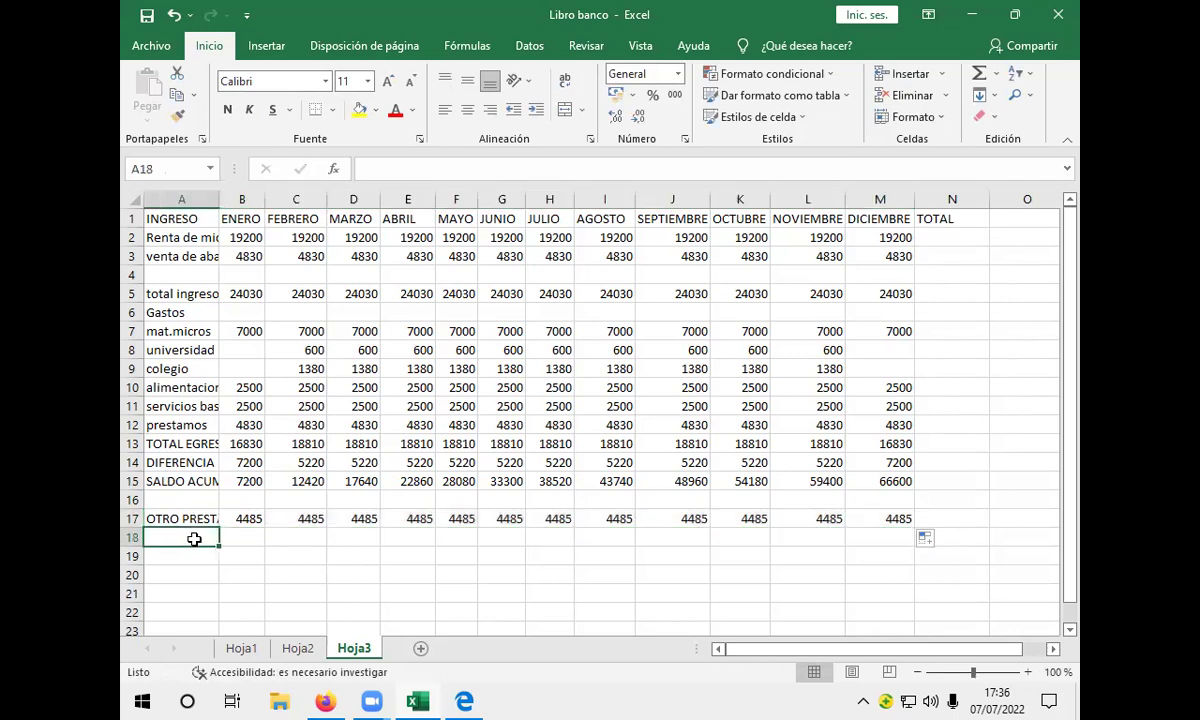
{"action": "type", "text": "SA"}
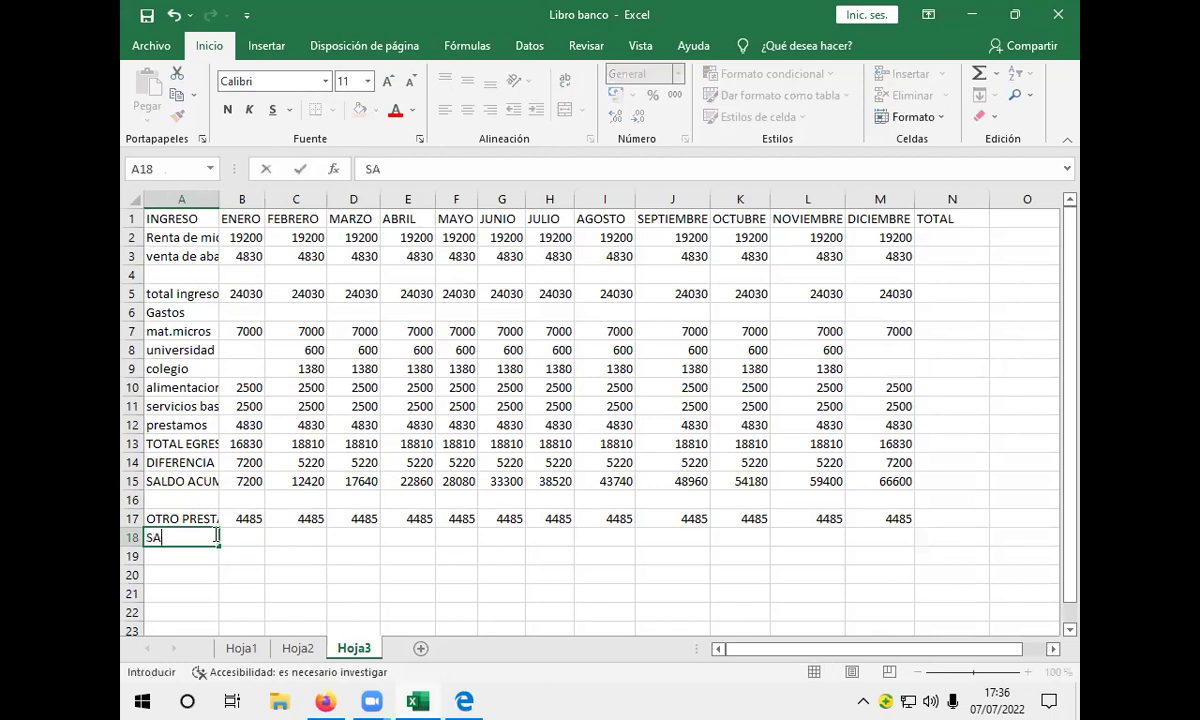
{"action": "type", "text": "LDO"}
Calculate January's balance in B18 with the formula +B14-B17 and copy it across row 18 through DICIEMBRE.
{"action": "left_click", "coordinate": [248, 536]}
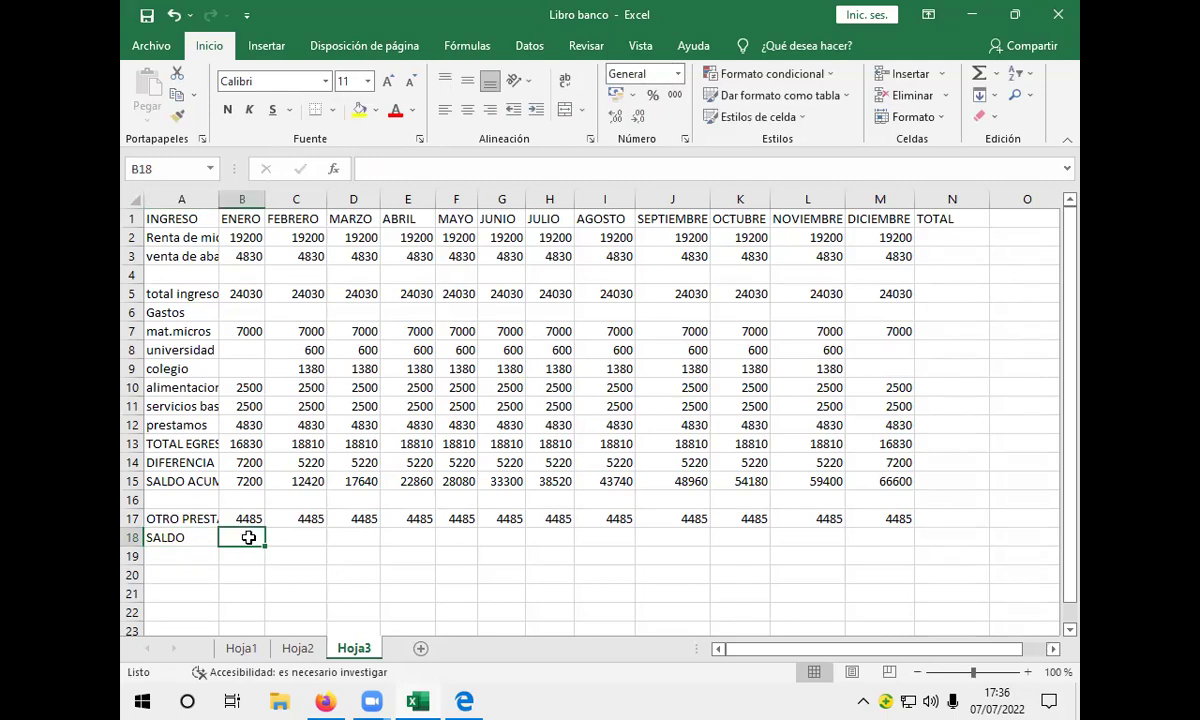
{"action": "type", "text": "+"}
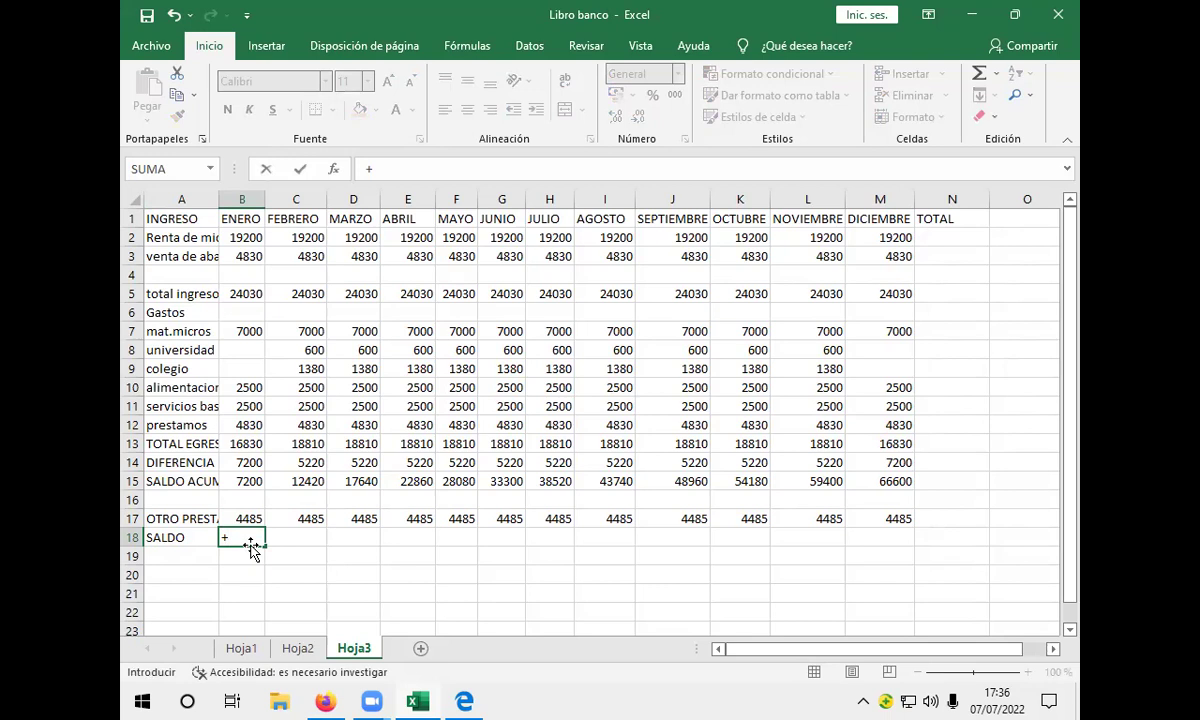
{"action": "left_click", "coordinate": [240, 463]}
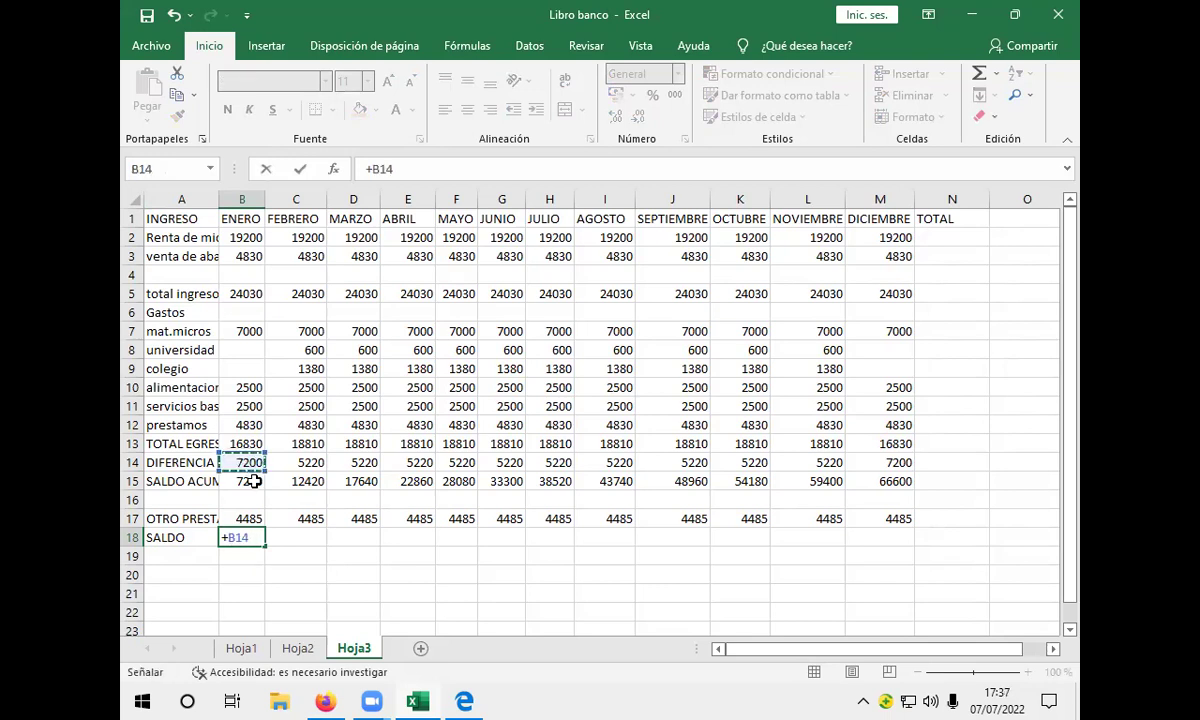
{"action": "type", "text": "-"}
{"action": "left_click", "coordinate": [258, 519]}
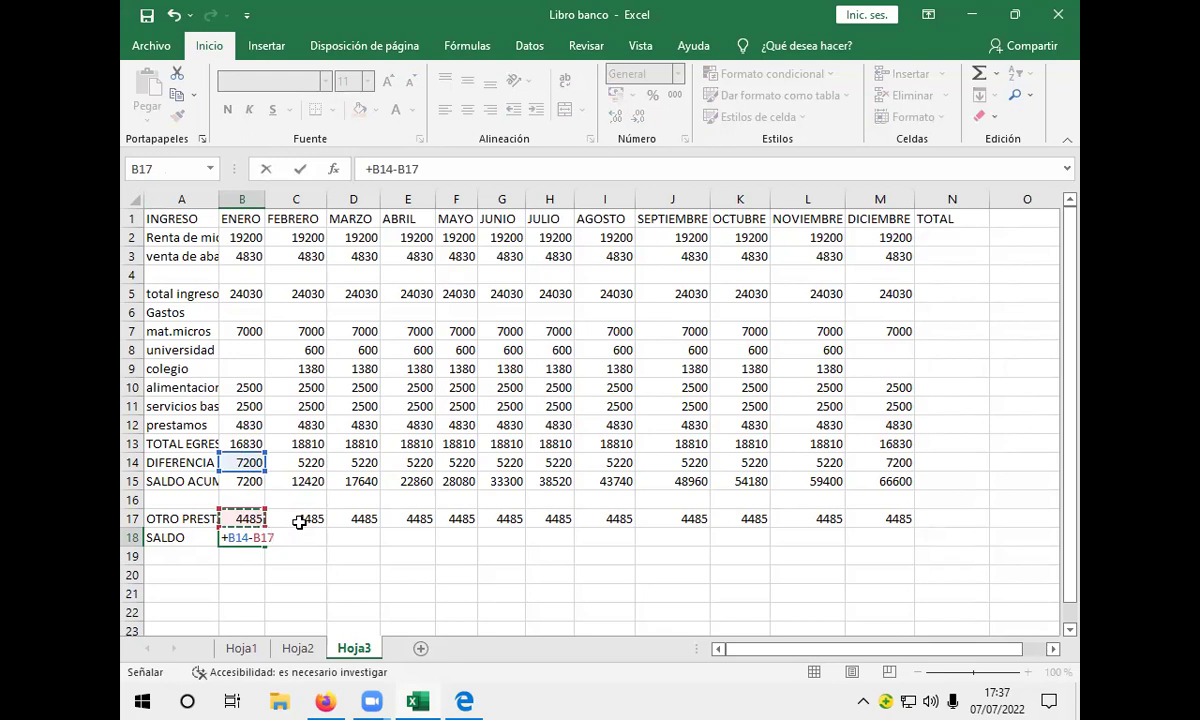
{"action": "key", "text": "Return"}
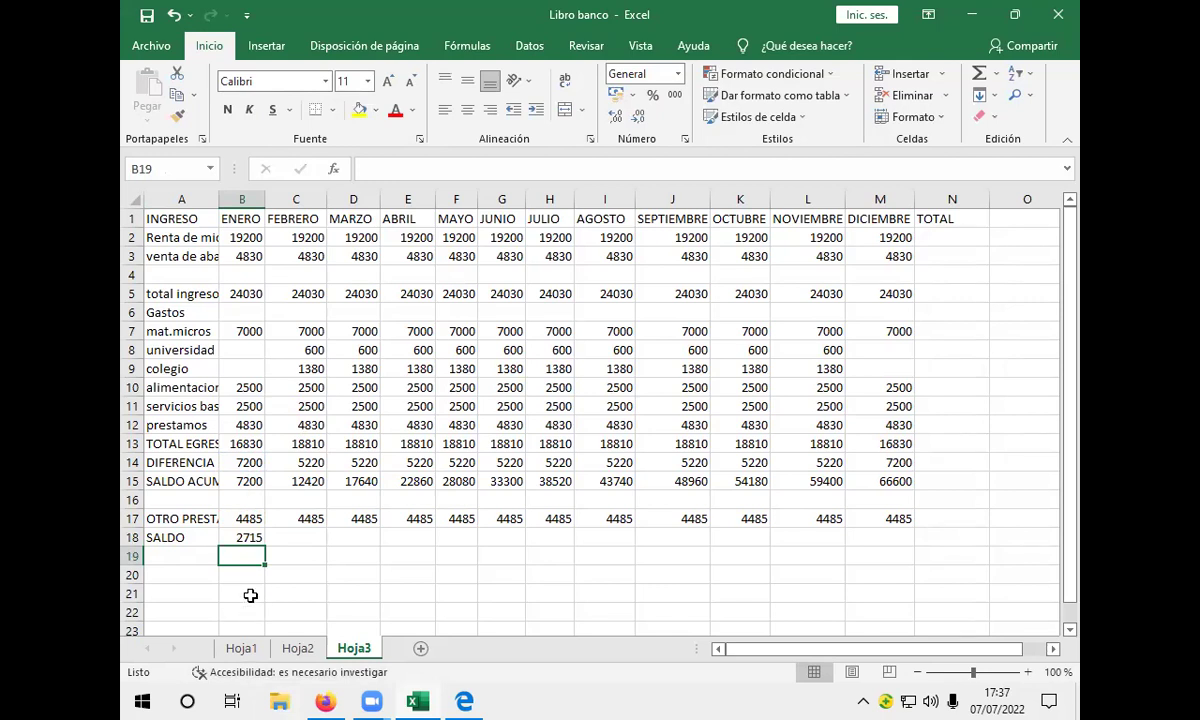
{"action": "left_click", "coordinate": [245, 540]}
{"action": "left_click_drag", "start_coordinate": [265, 546], "coordinate": [924, 540]}
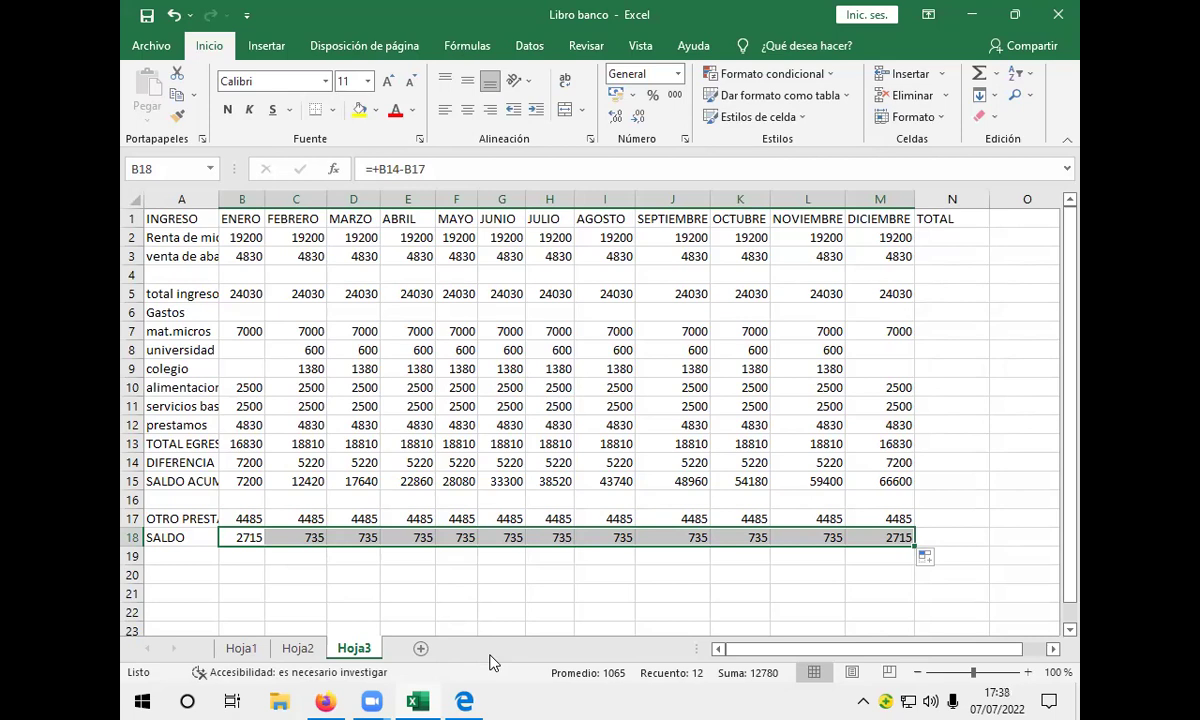
Switch to the flujo de caja #1.pdf document in Microsoft Edge.
{"action": "mouse_move", "coordinate": [461, 699]}
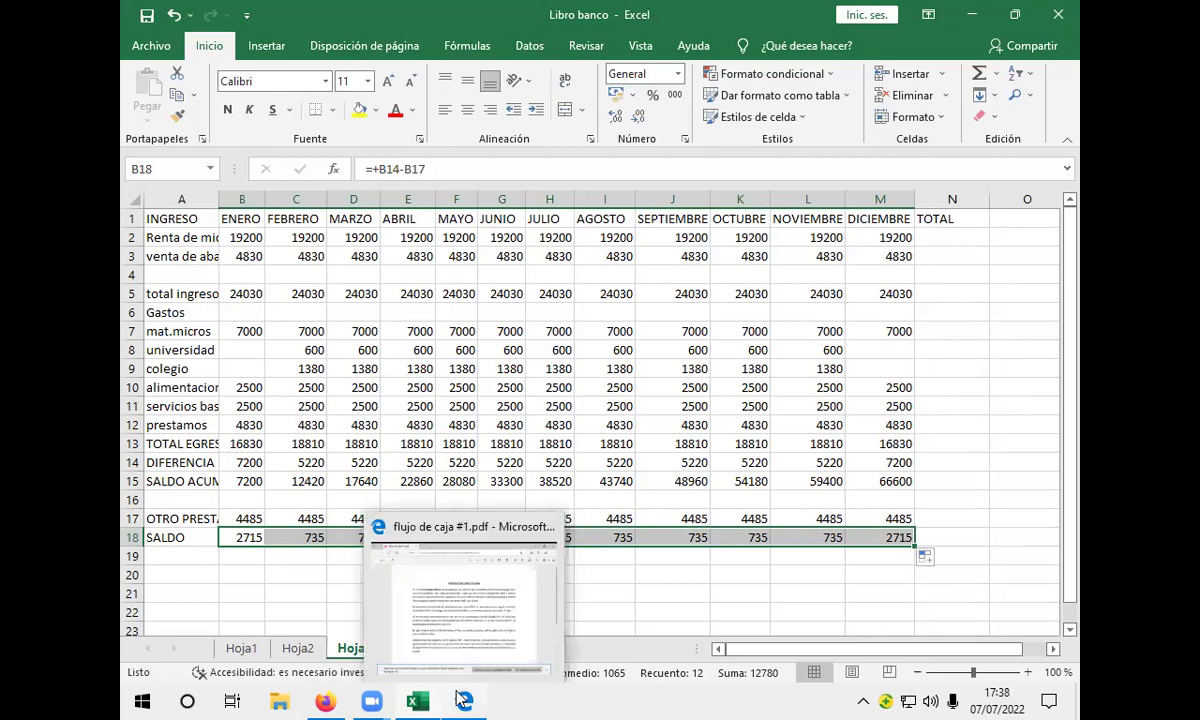